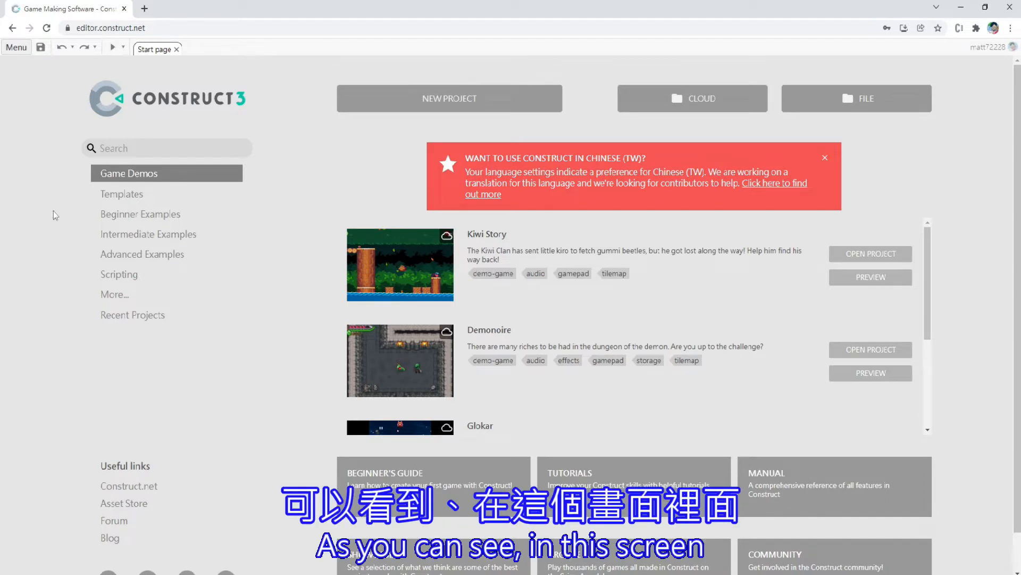
Create a new project named C3FPS with the SD landscape 16:9 preset
click(435, 105)
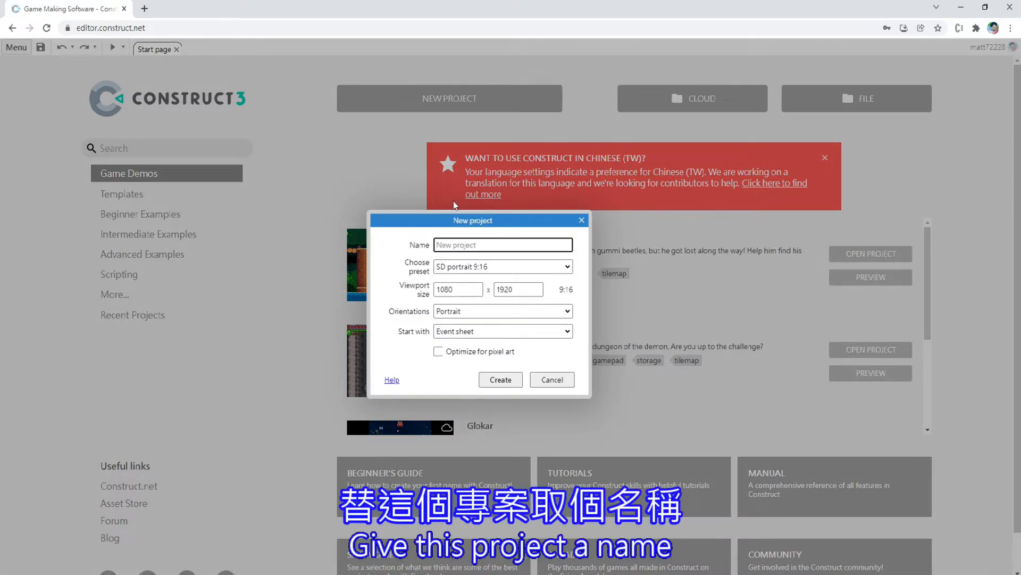
text(C3FPS)
click(540, 267)
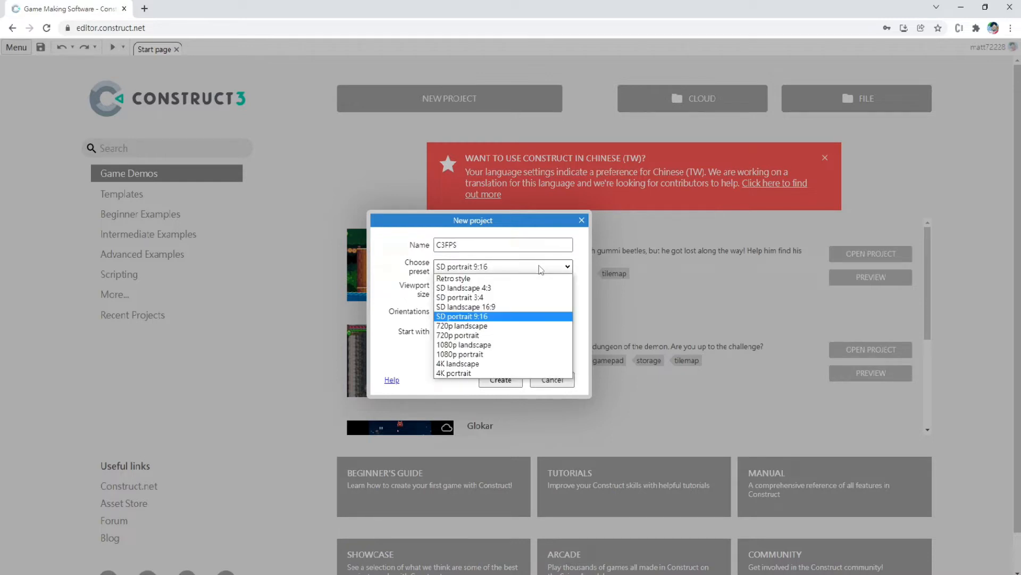
click(525, 307)
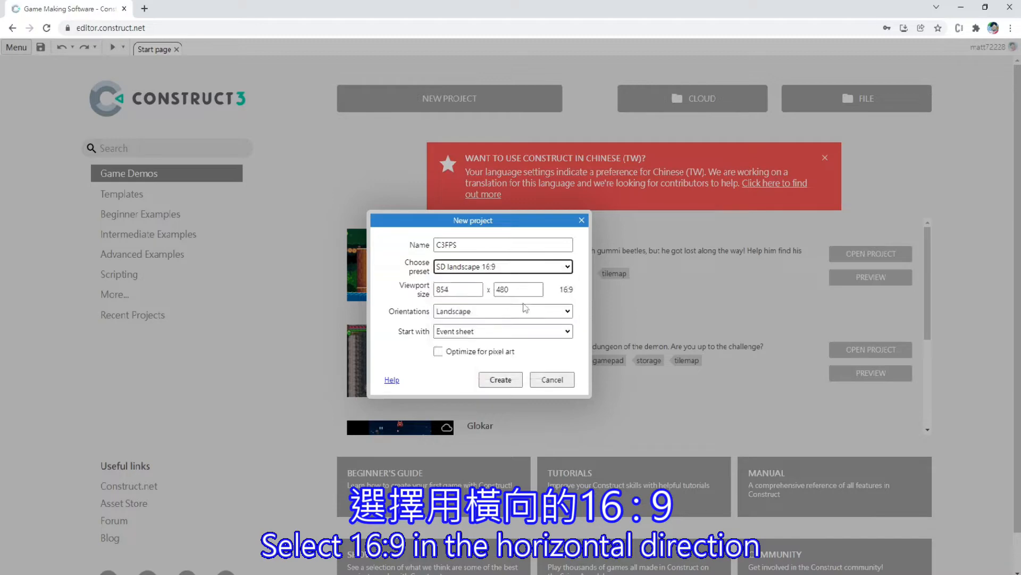
click(508, 380)
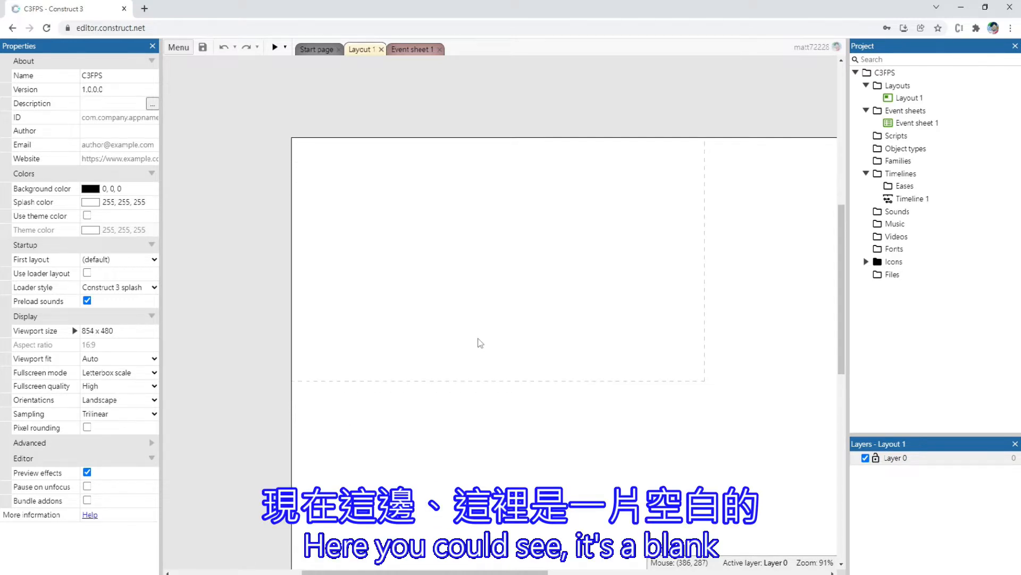
Turn on Show grid and Snap to grid for Layout 1
click(212, 449)
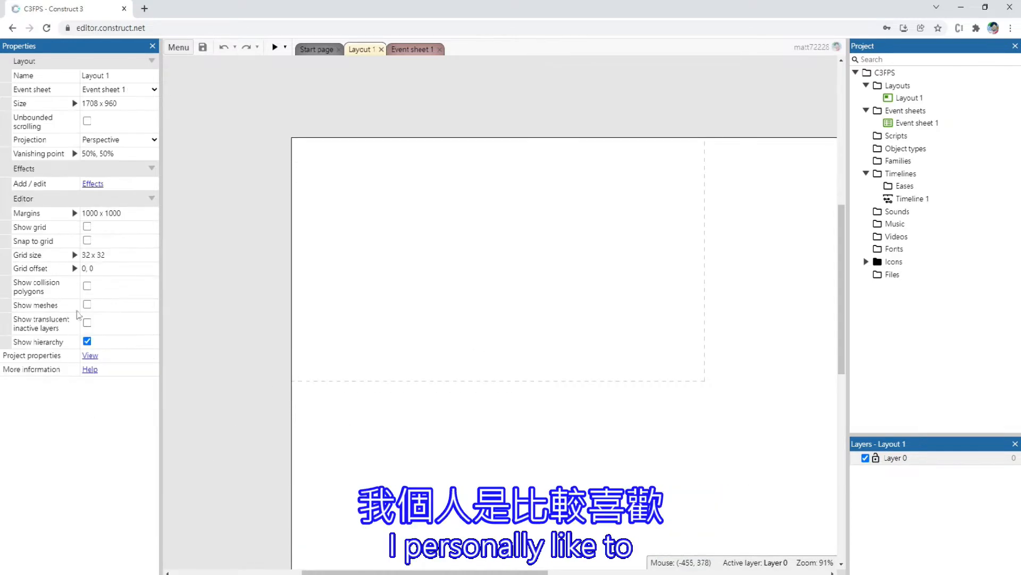
click(88, 227)
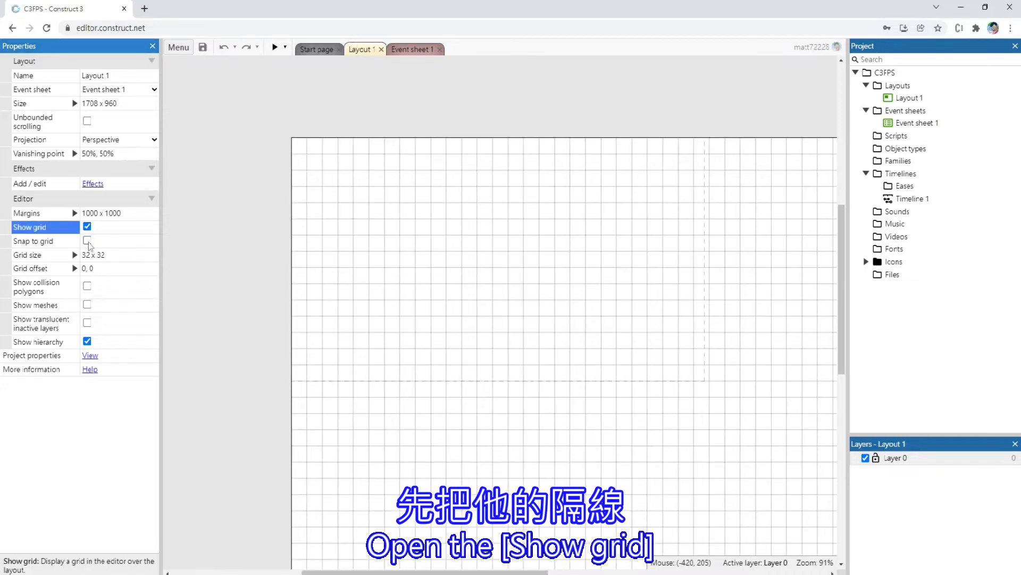
click(87, 241)
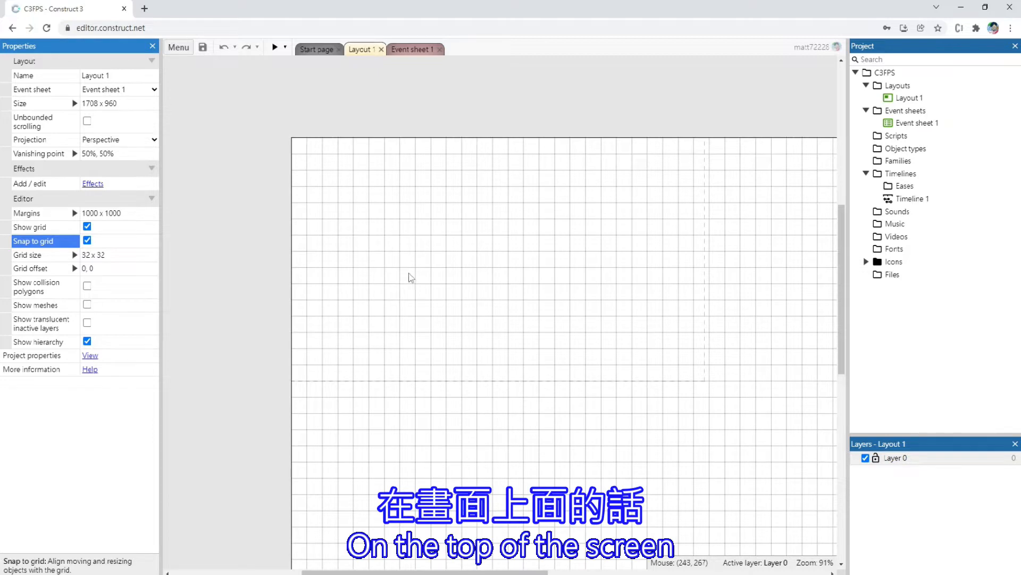
Insert a 3D shape named Player with its default face images and place it at about 416, 256 in the layout
double_click(434, 265)
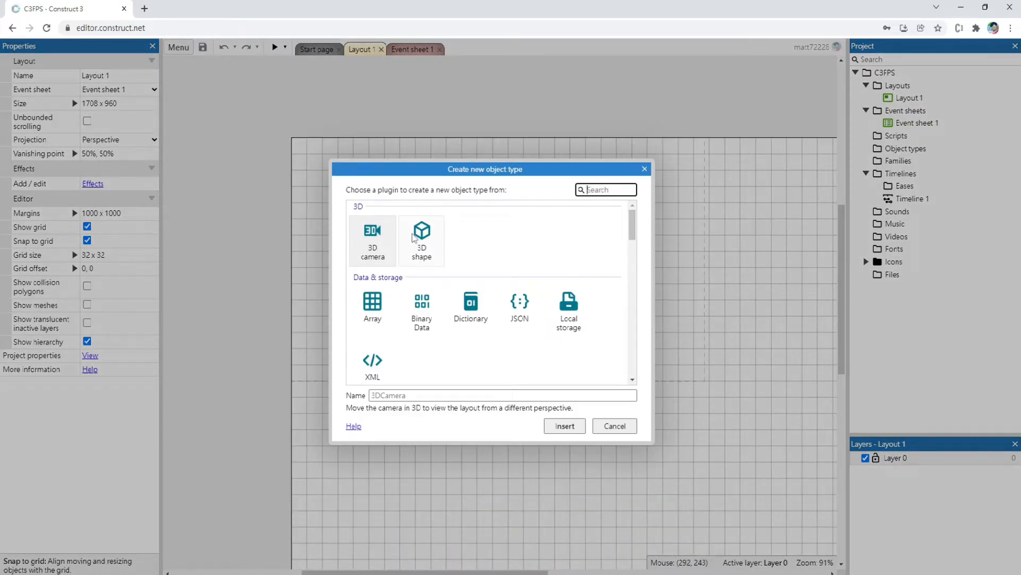
click(414, 238)
click(416, 394)
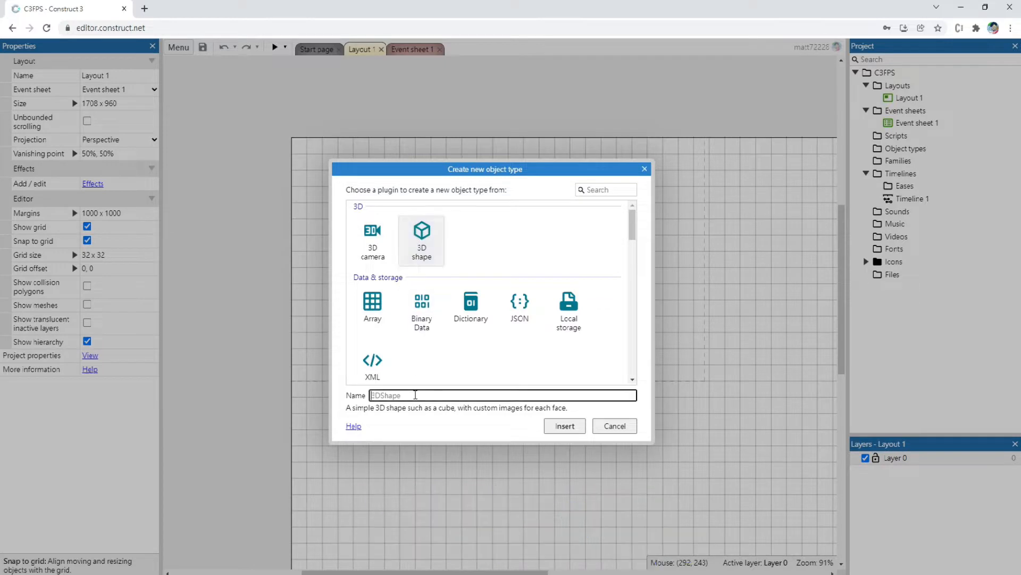
text(P)
key(Caps_Lock)
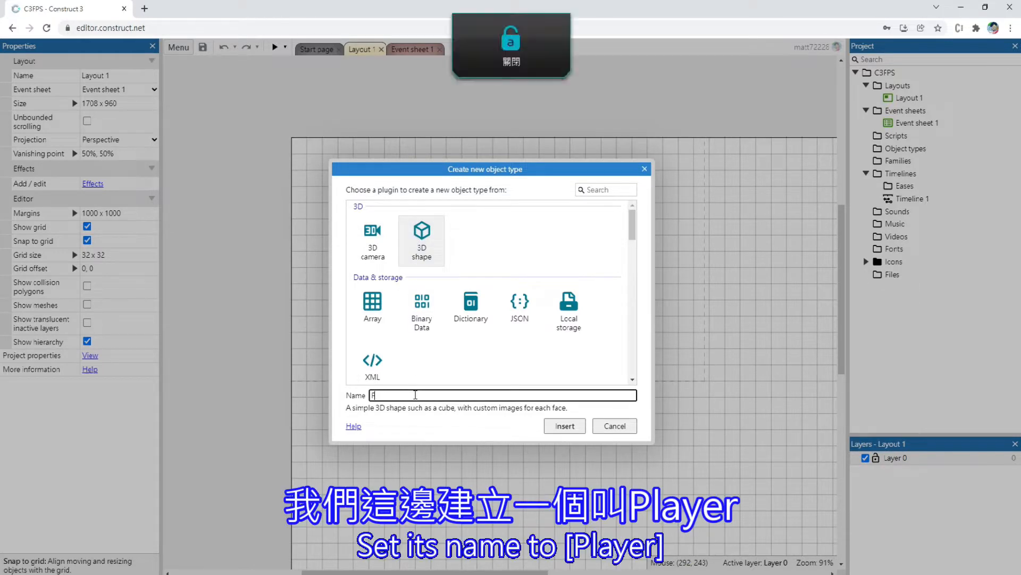
text(layer)
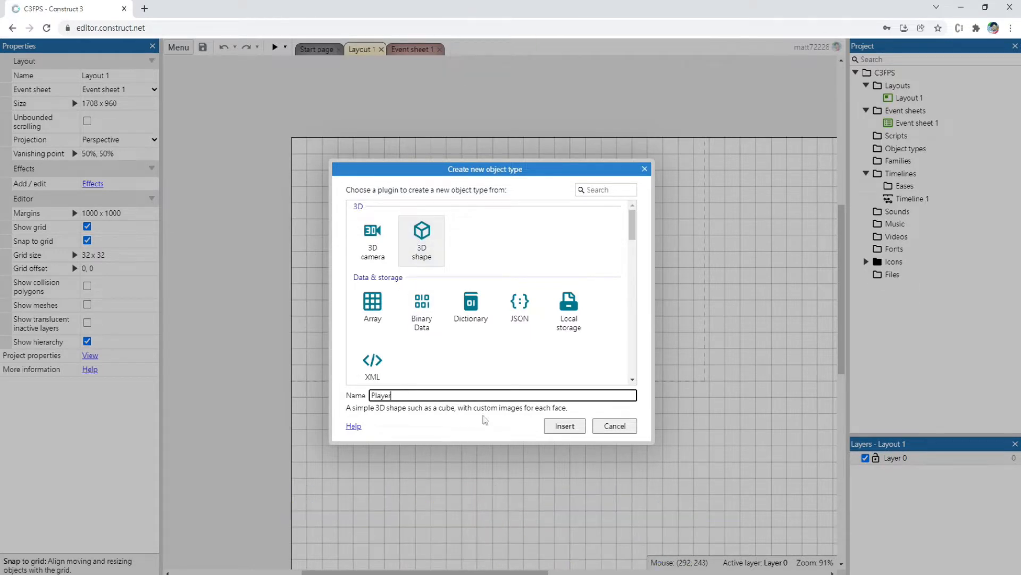
click(565, 425)
click(423, 268)
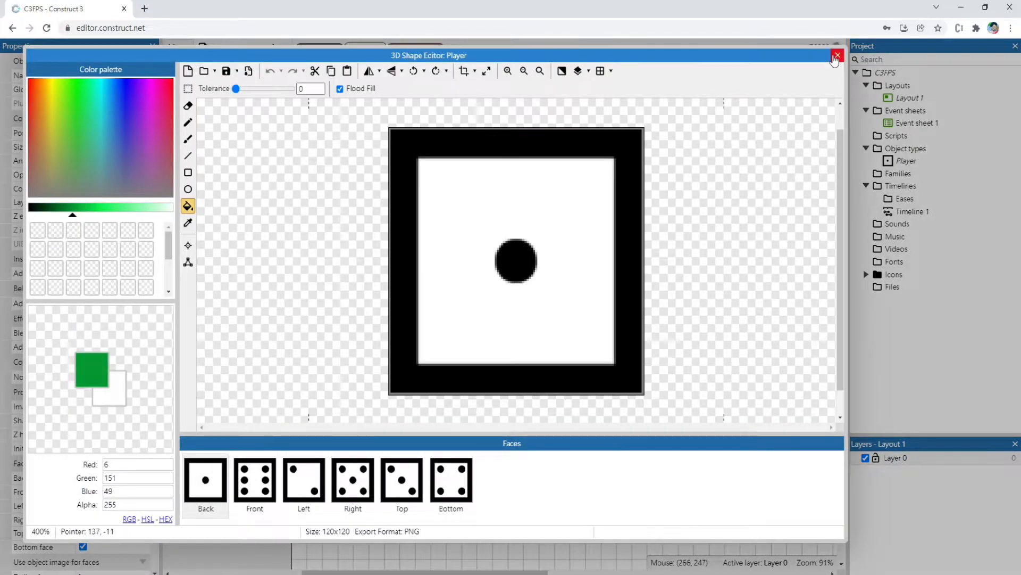
click(838, 55)
drag(423, 253, 492, 272)
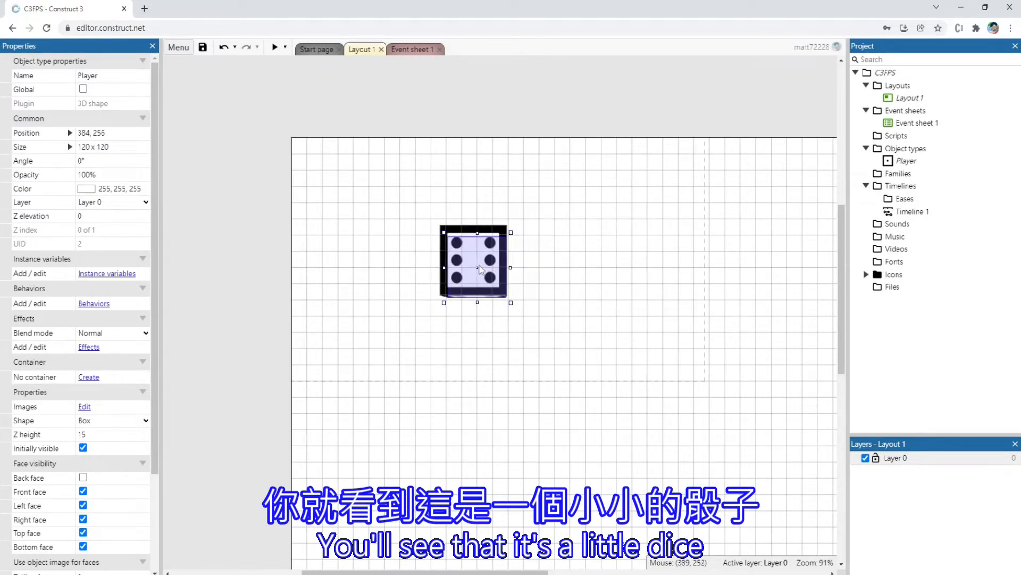
drag(486, 277, 505, 264)
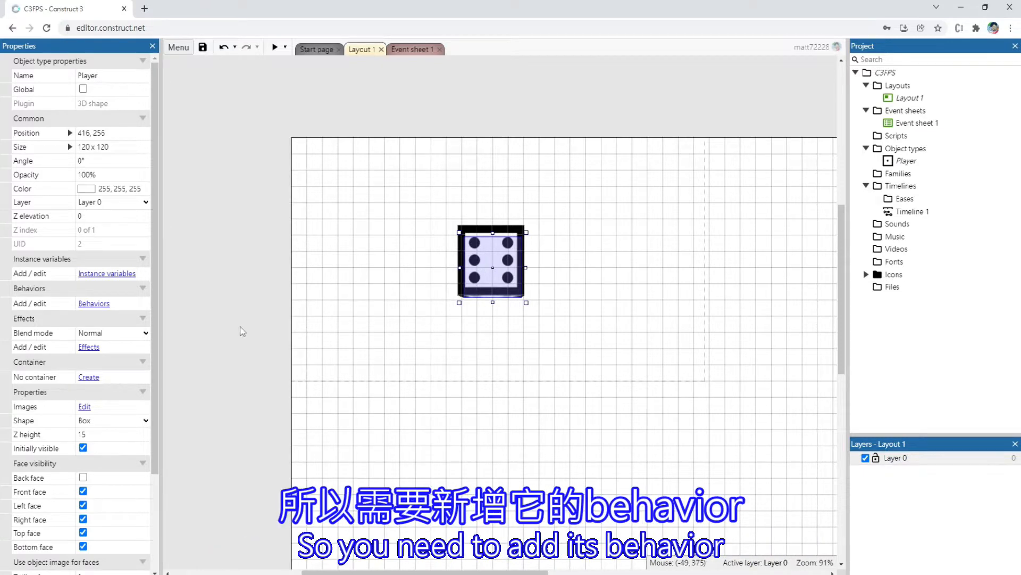
Add the Car movement behavior to the Player shape
click(96, 304)
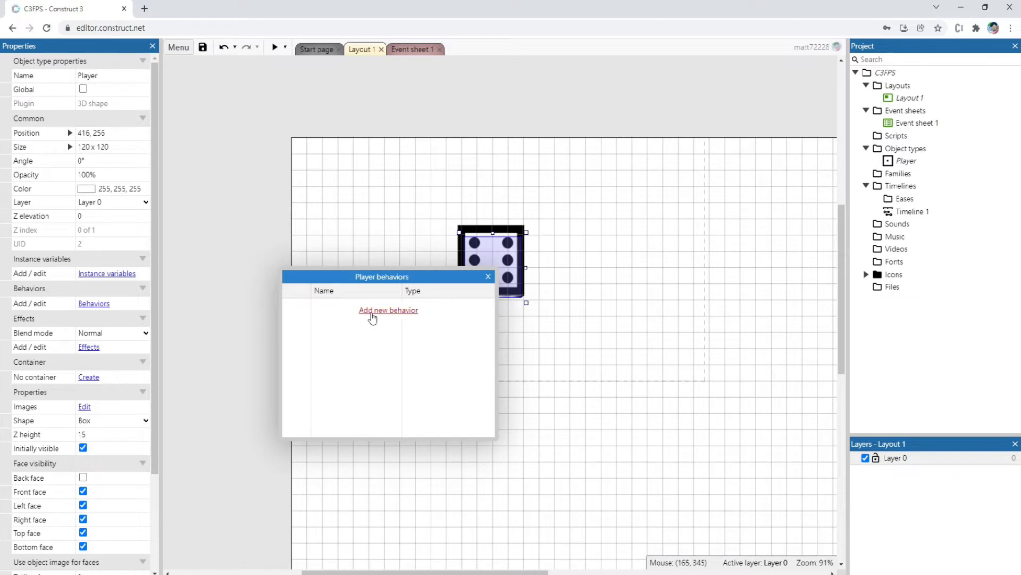
click(373, 313)
scroll(477, 311, down, 3)
click(394, 289)
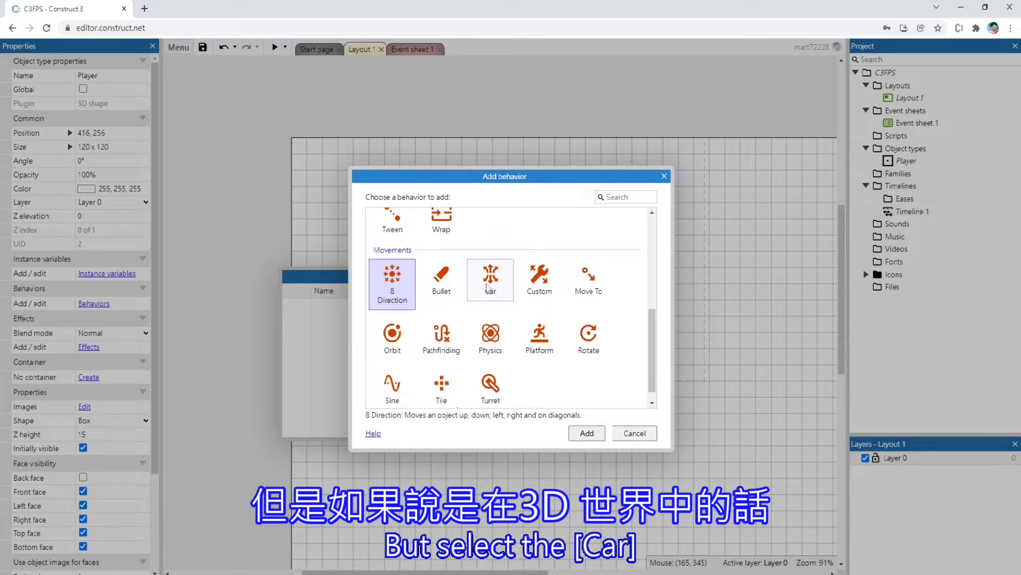
click(490, 280)
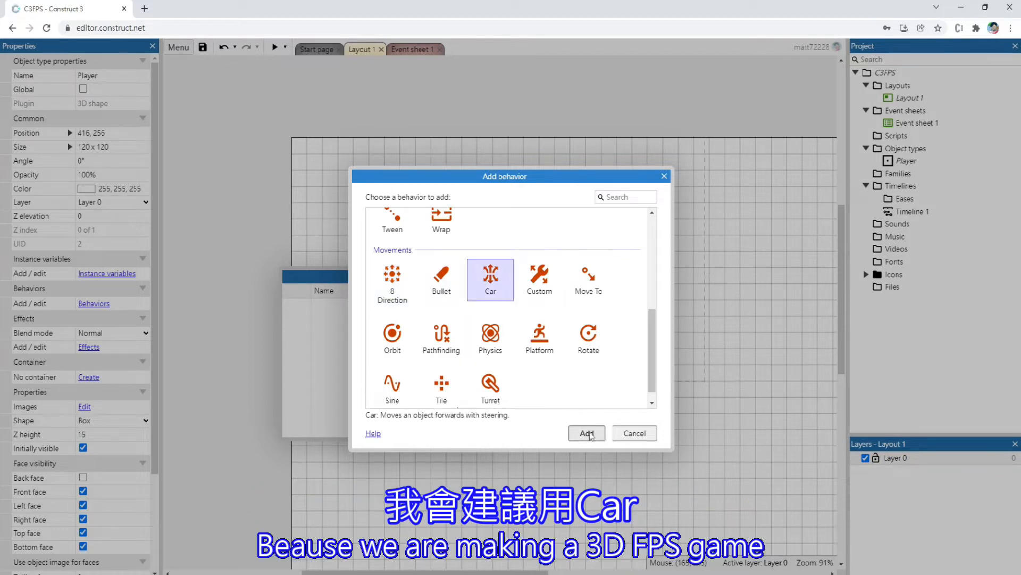
click(587, 433)
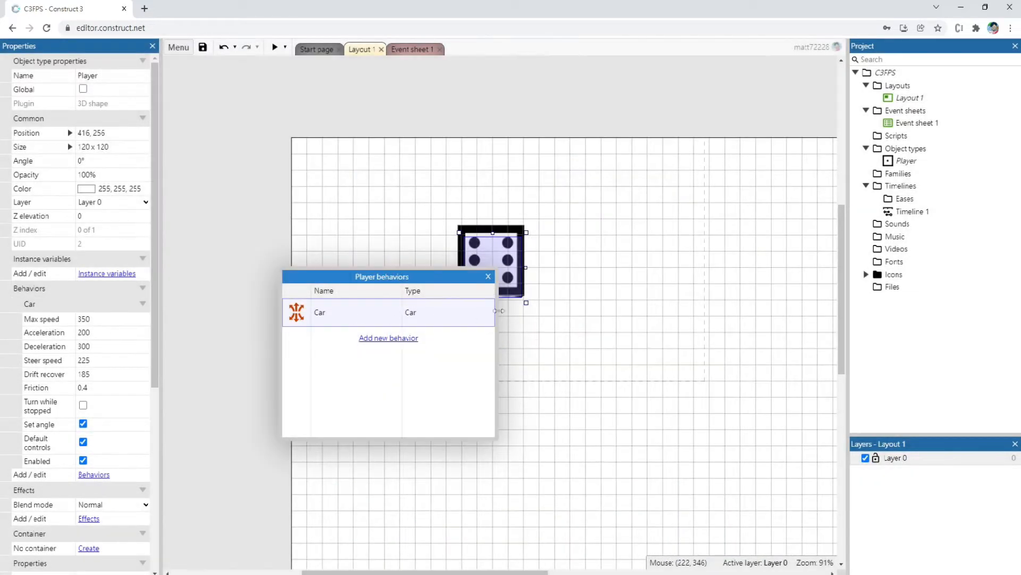
click(488, 276)
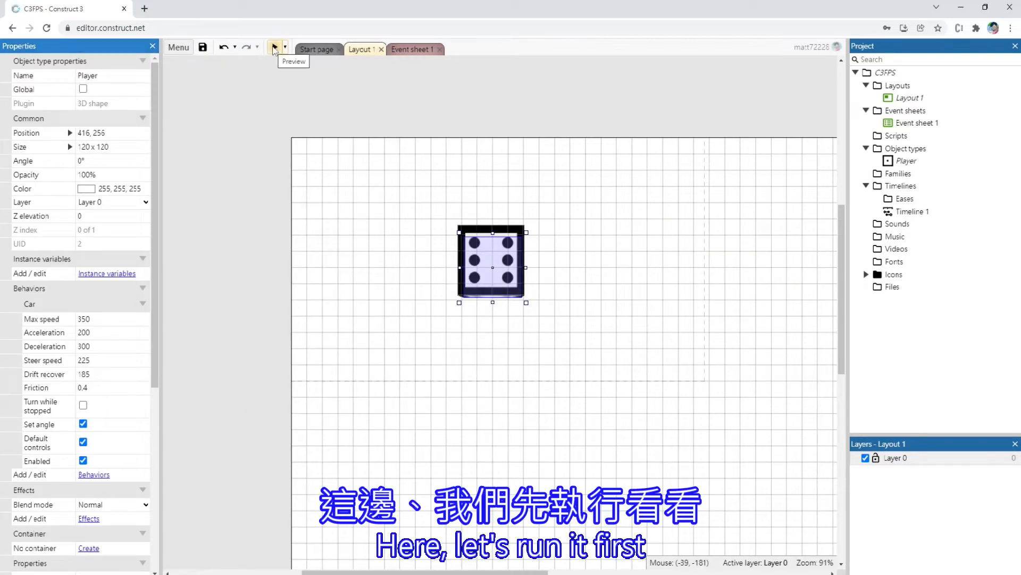
Preview the layout, drive and steer the Player dice in all directions to check its movement, and close the preview
click(273, 48)
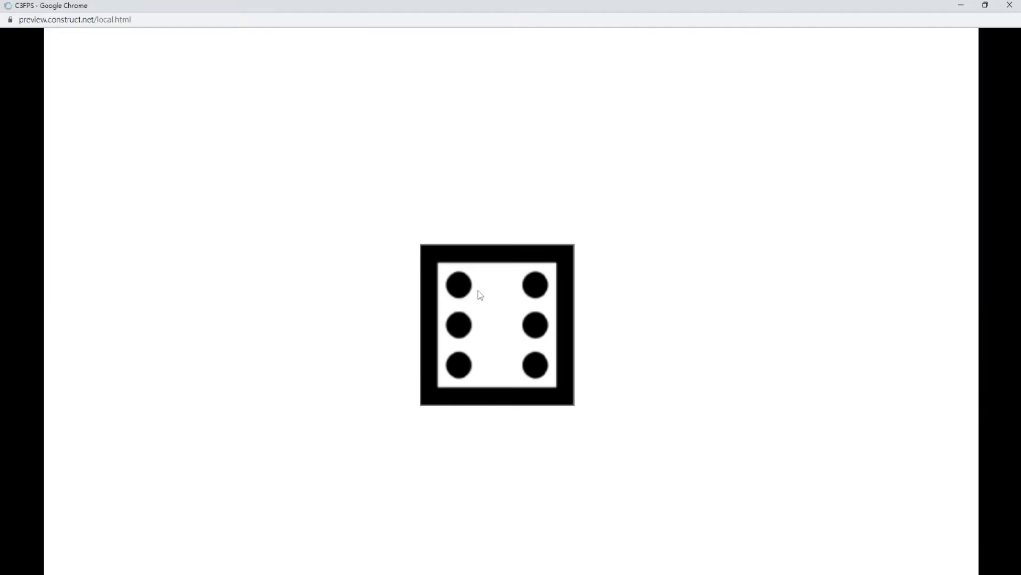
click(499, 293)
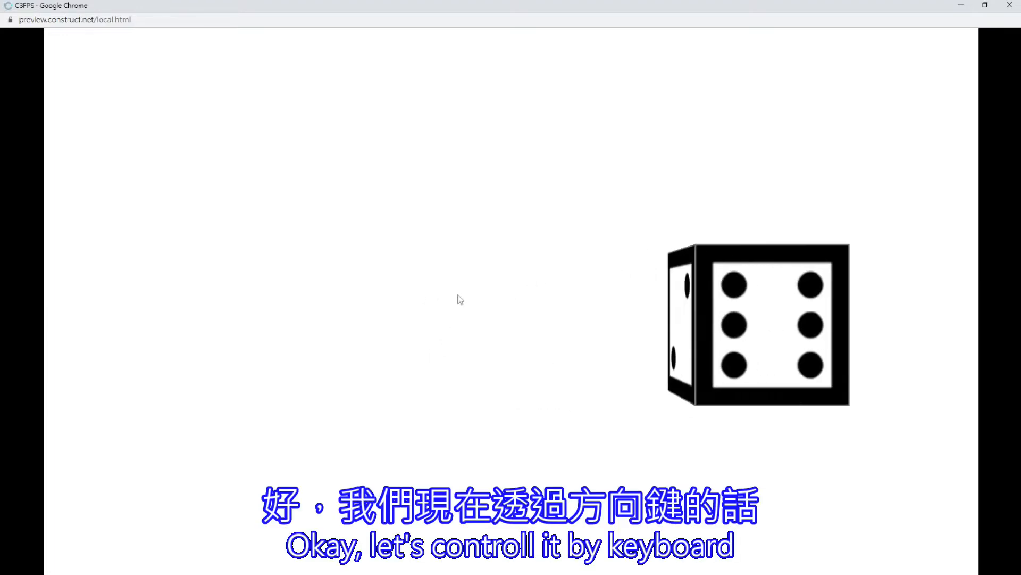
key(Right)
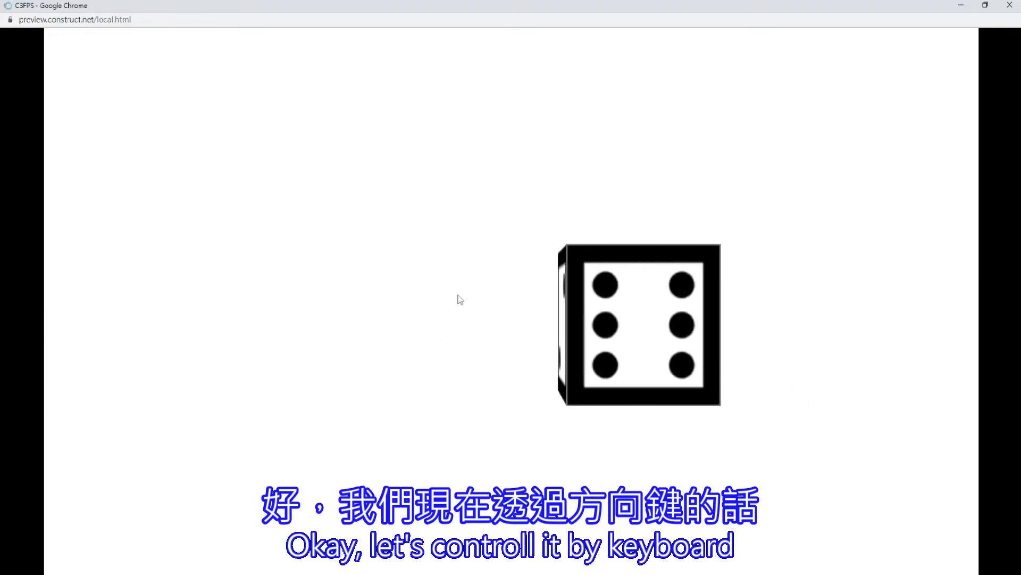
key(Left)
key(Up)
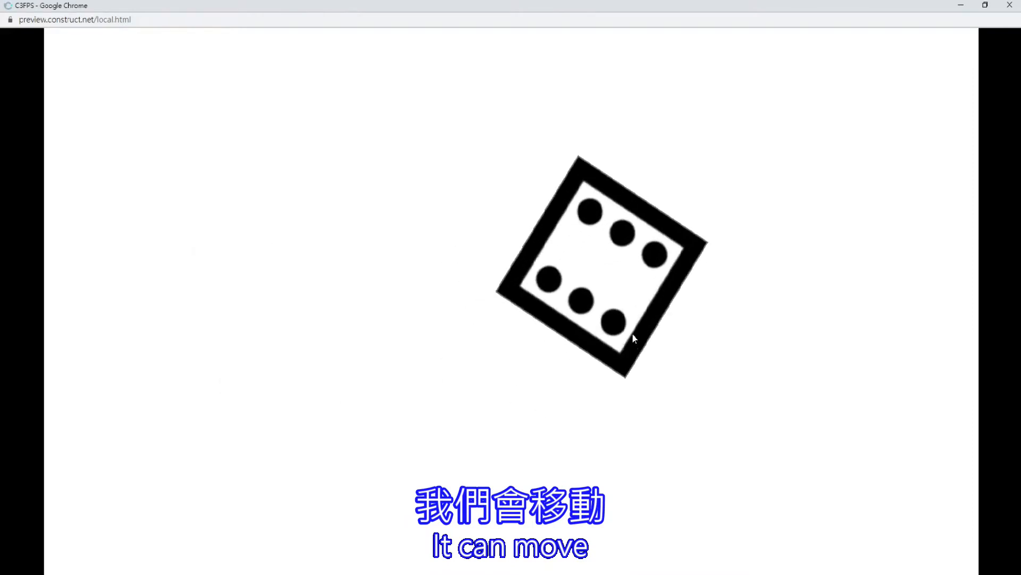
key(Down)
key(Left)
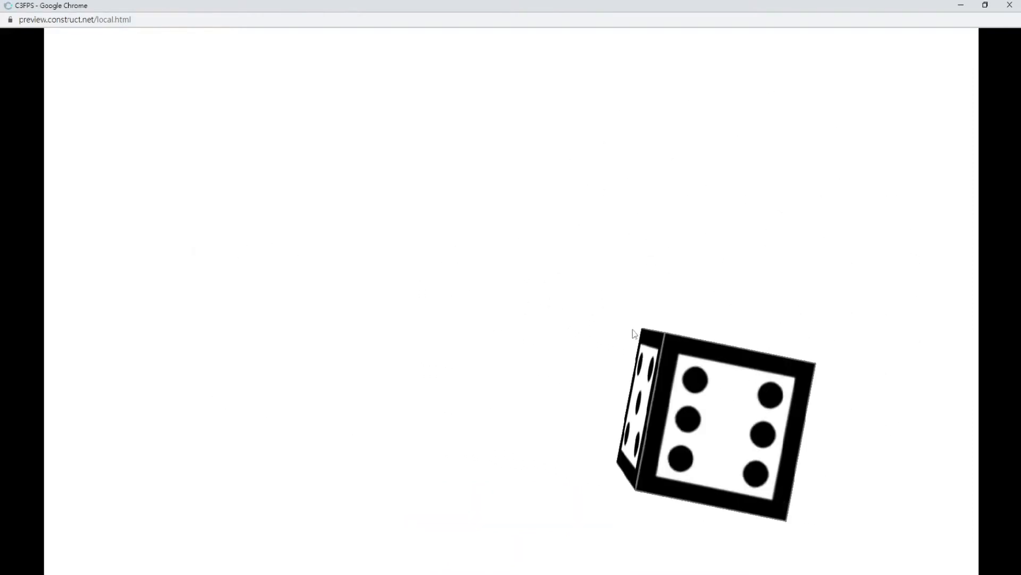
key(Left)
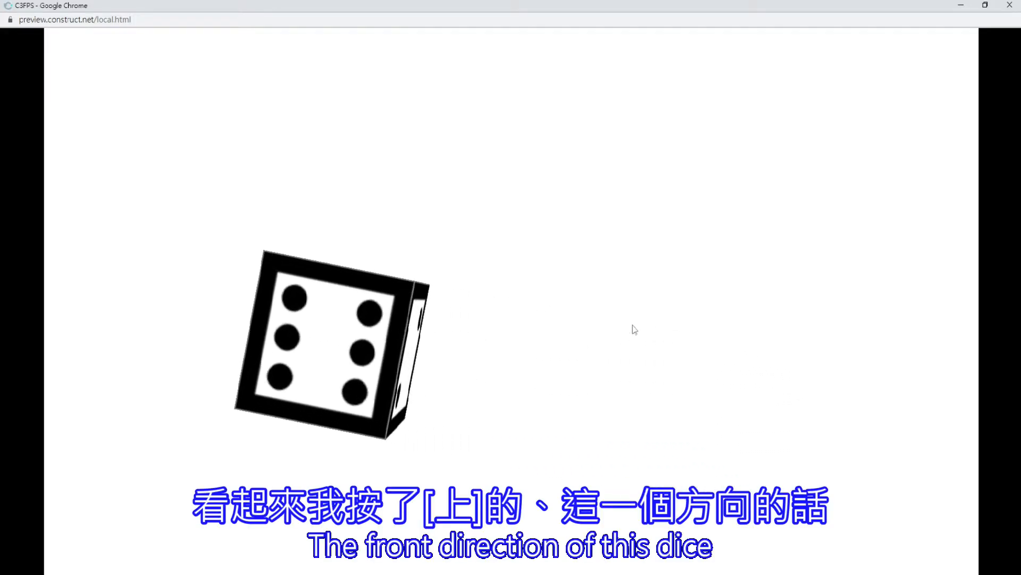
key(Up)
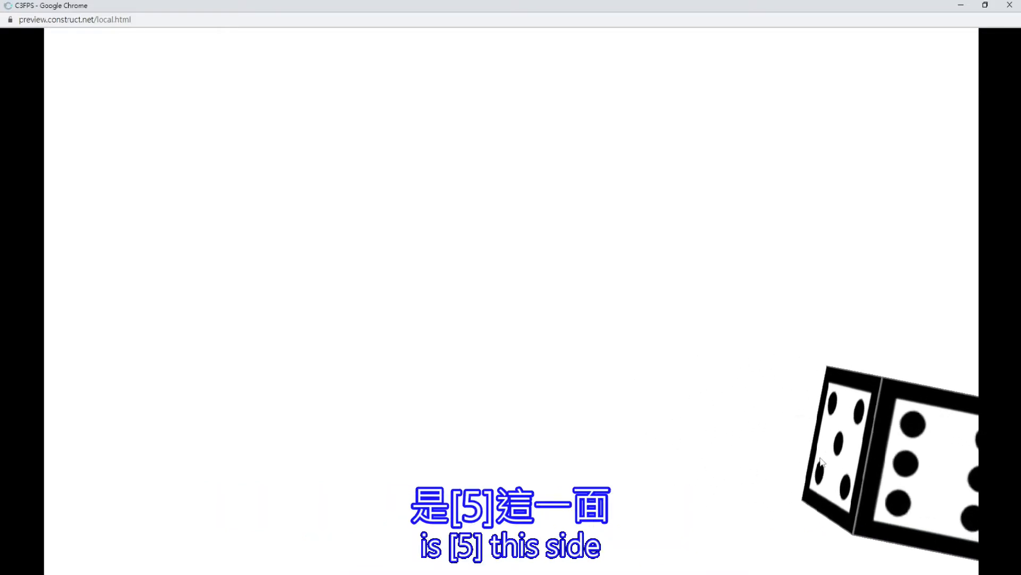
key(Up)
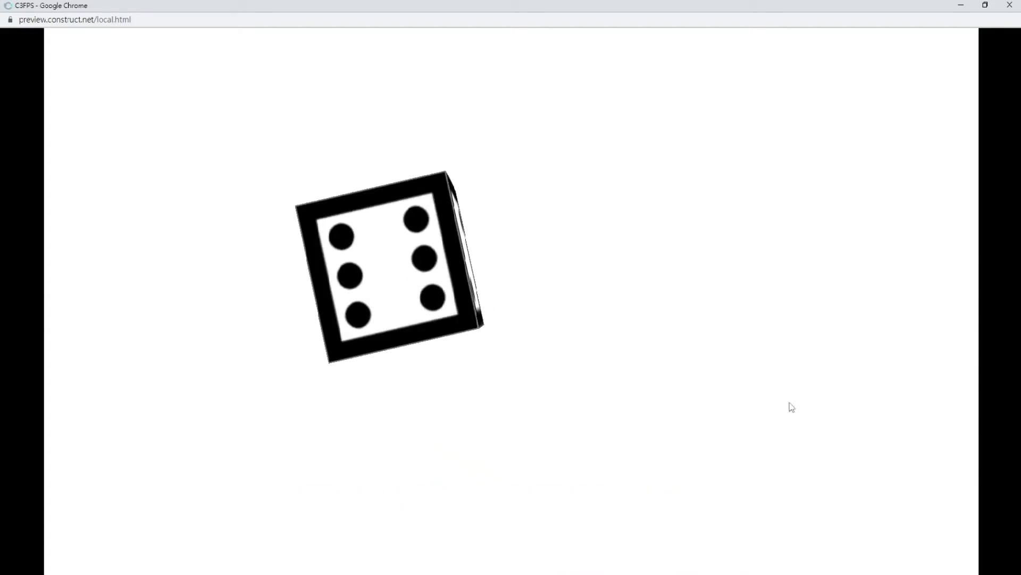
click(1010, 5)
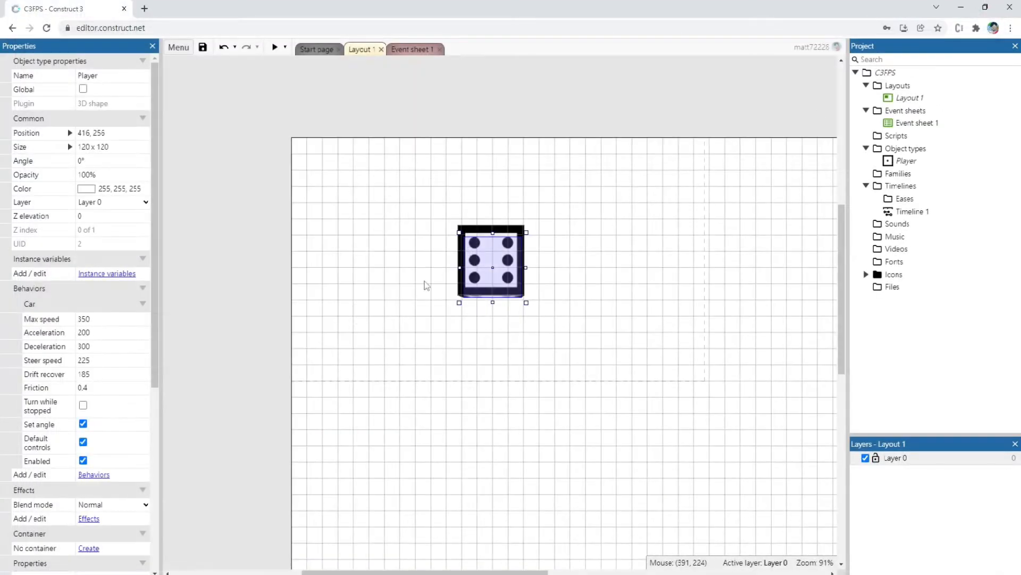
Add a 3D camera object to the project with its default name
click(265, 267)
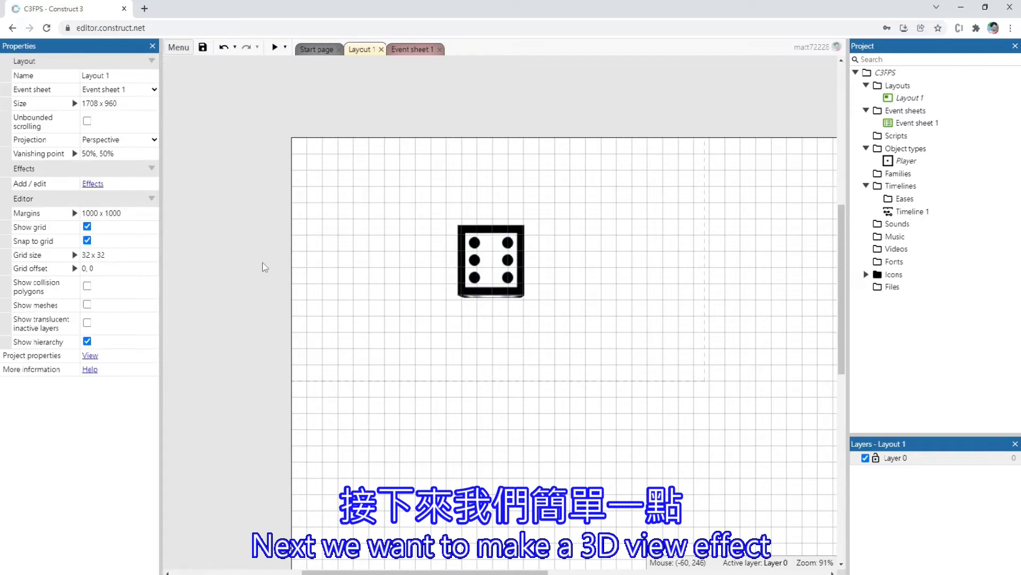
double_click(259, 230)
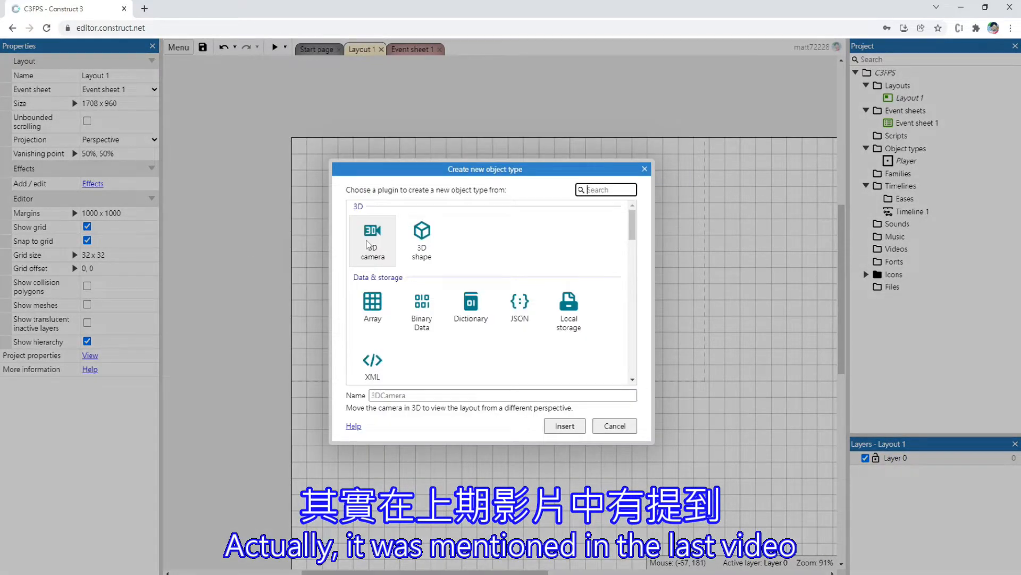
click(368, 243)
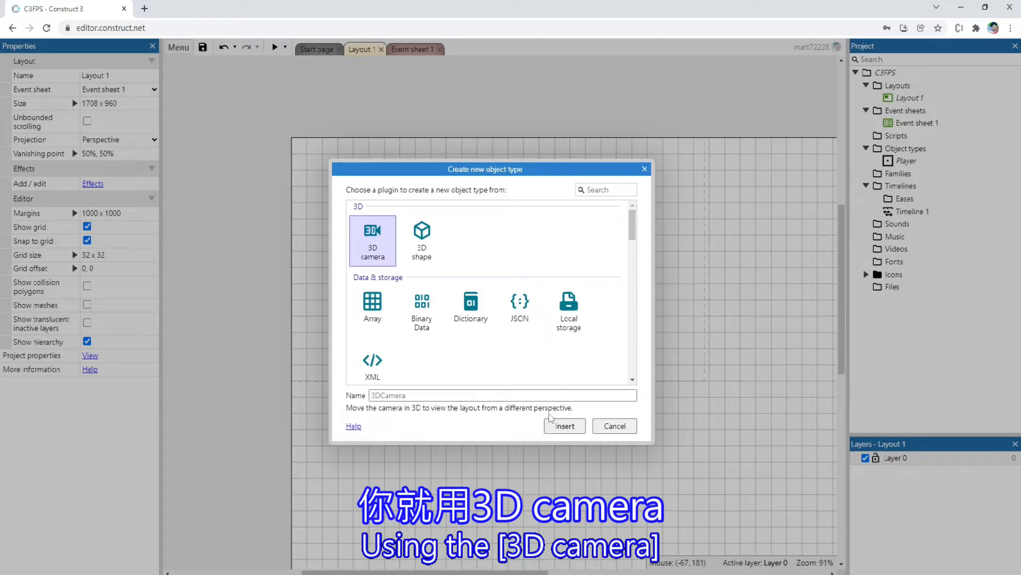
click(563, 427)
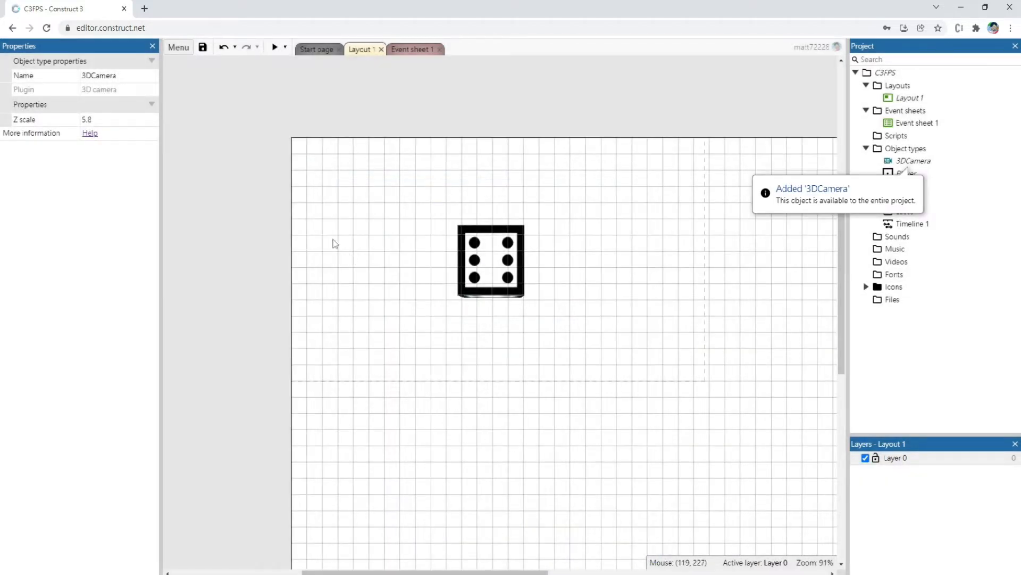
click(528, 117)
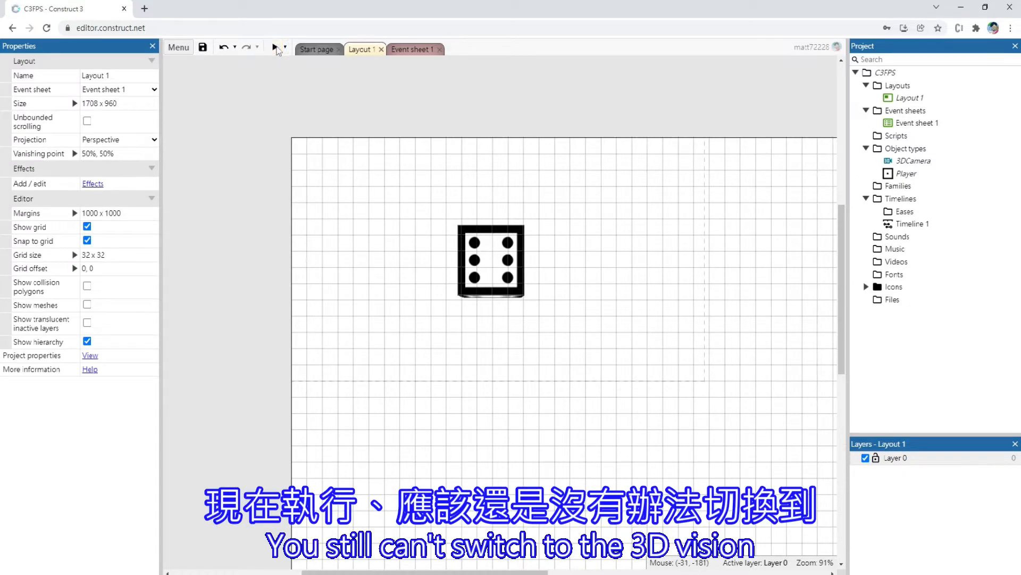
Preview the project with the 3D camera added, check the view of the dice, and return to the layout
click(276, 48)
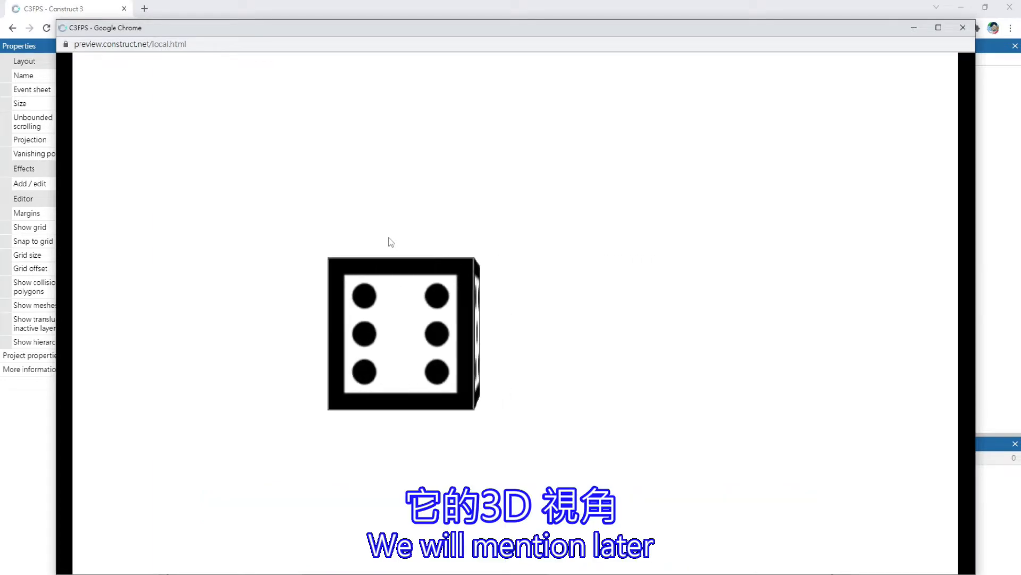
click(971, 30)
click(381, 186)
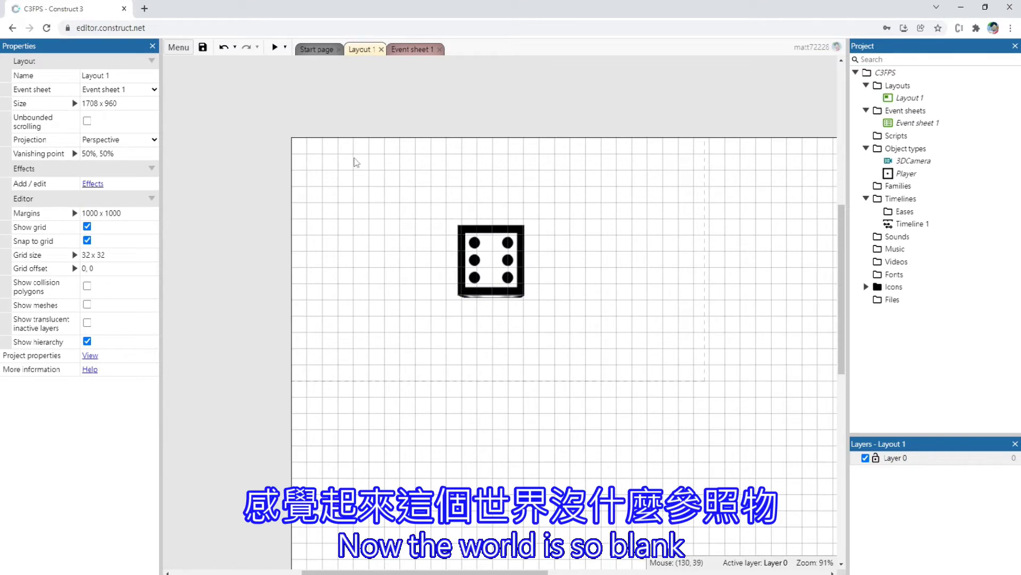
Add a new Sprite object type named Land_00 to the project
click(492, 268)
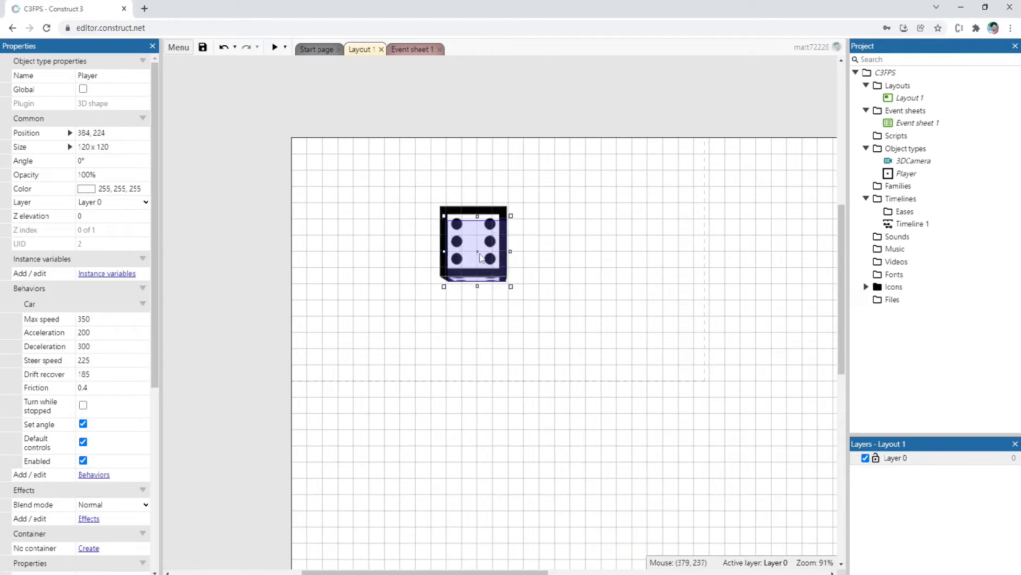
double_click(402, 185)
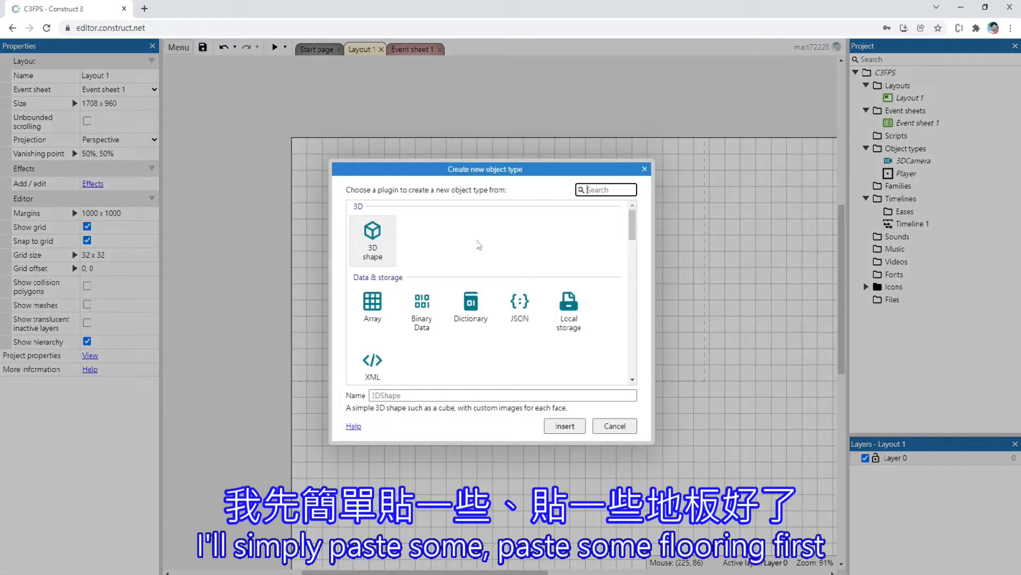
scroll(495, 308, down, 5)
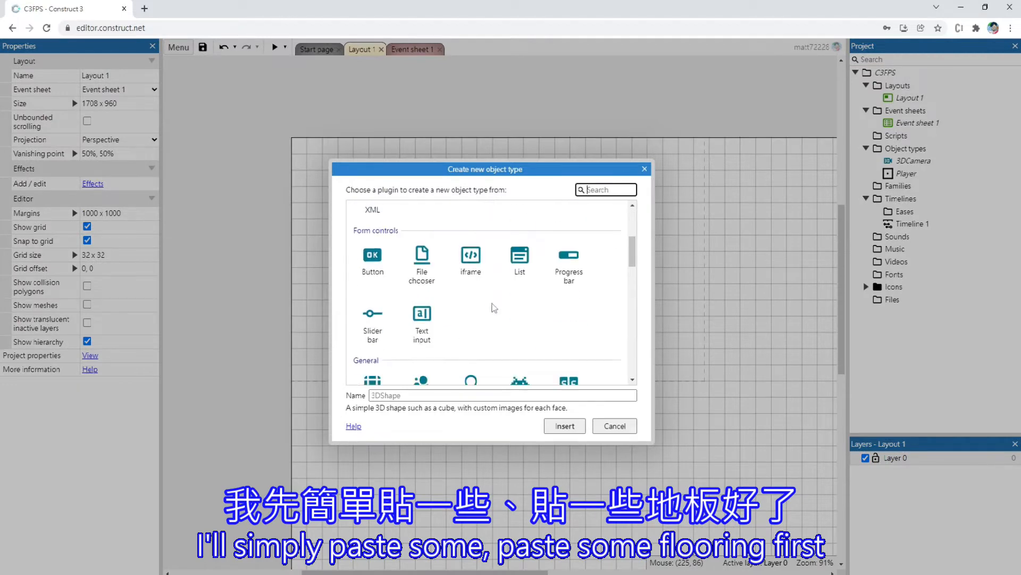
click(520, 278)
click(409, 395)
key(Caps_Lock)
text(L)
key(Caps_Lock)
text(an)
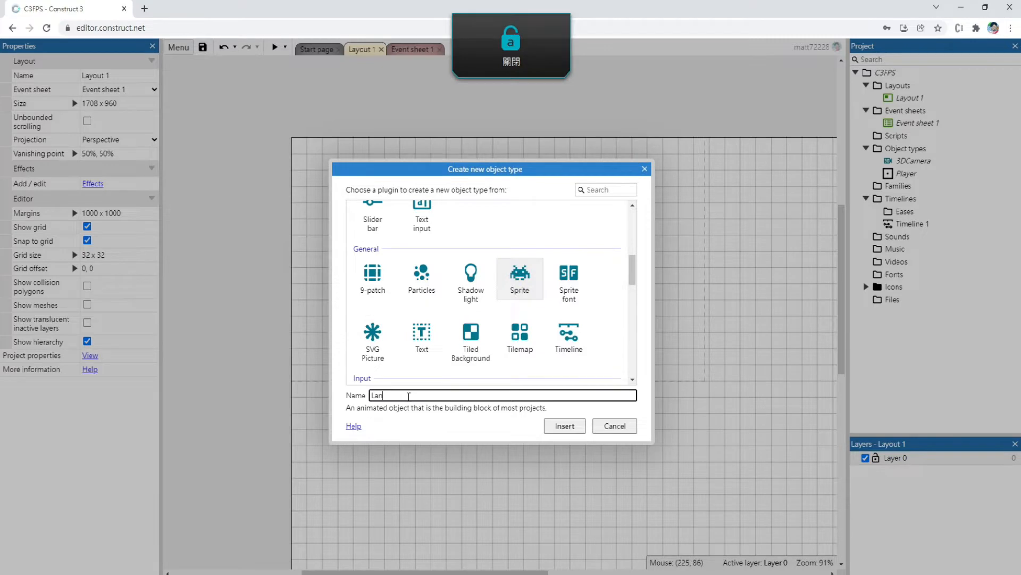
text(d)
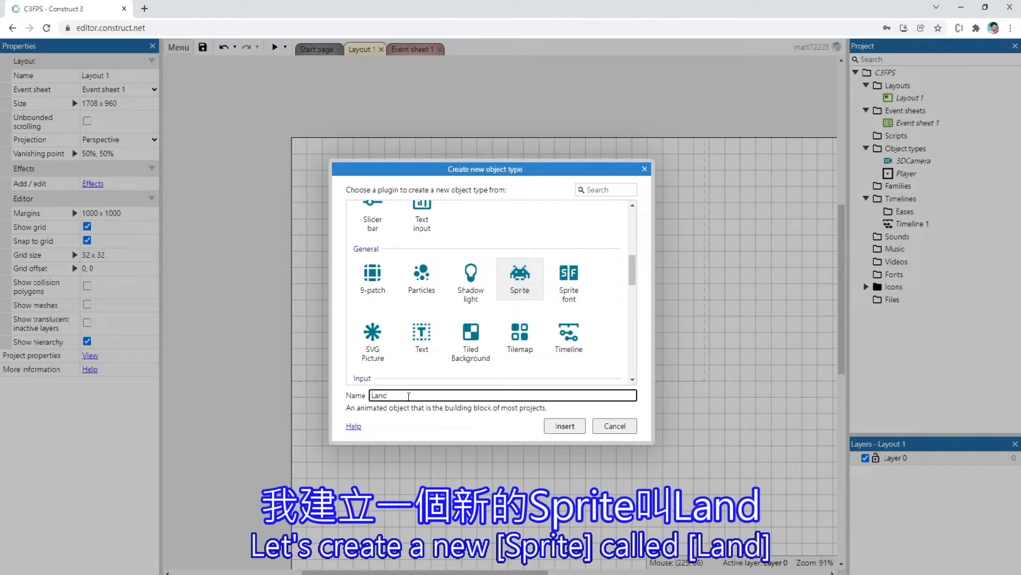
text(_00)
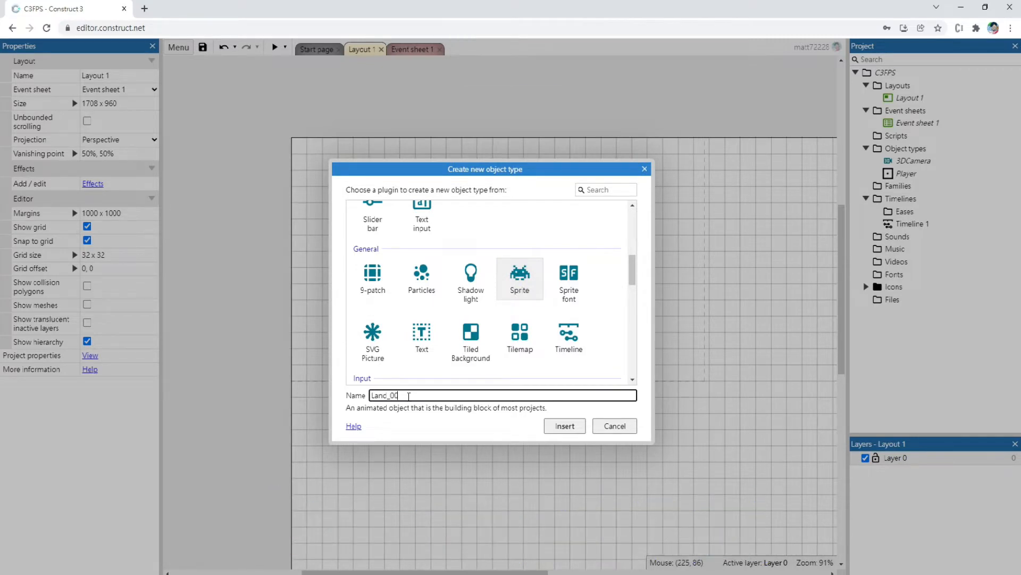
key(Return)
Place the Land_00 sprite in the layout and flood-fill its image with green (RGB 6, 151, 49)
click(397, 408)
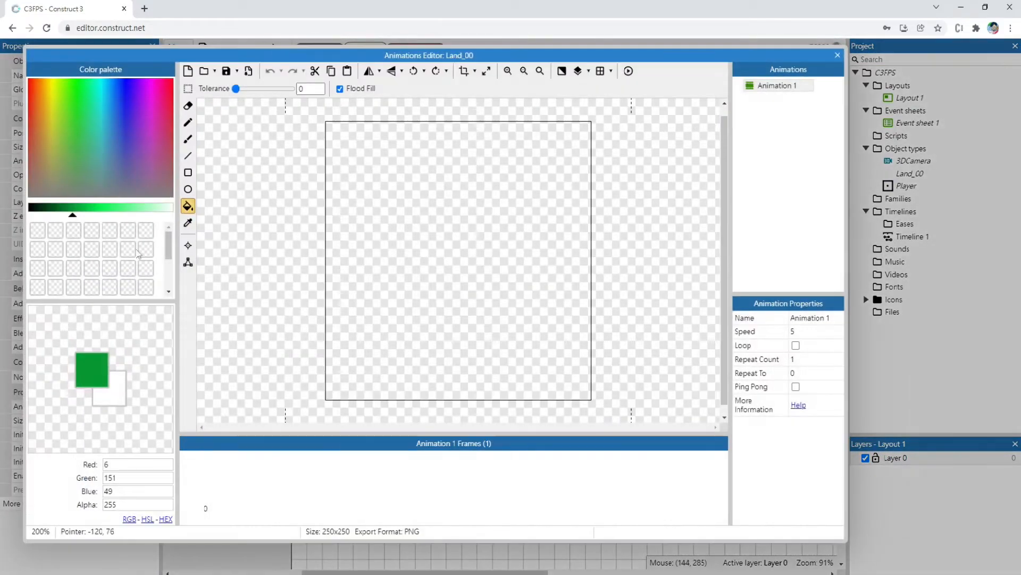
click(434, 204)
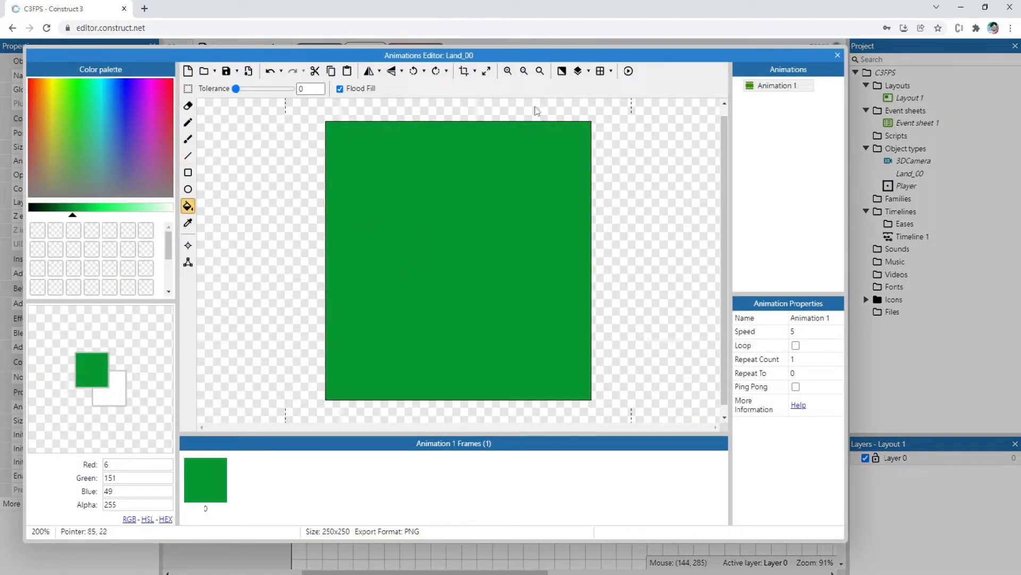
click(837, 56)
Align the green tile with the layout's corner and duplicate it into an evenly spaced grid of floor tiles
drag(352, 286, 343, 217)
drag(419, 271, 387, 237)
ctrl+drag(344, 187, 344, 414)
ctrl+drag(344, 414, 453, 414)
Add a layer named Land beneath the existing one for the floor tiles, and assign the Player to the Unit layer
right_click(892, 501)
click(934, 522)
text(Land)
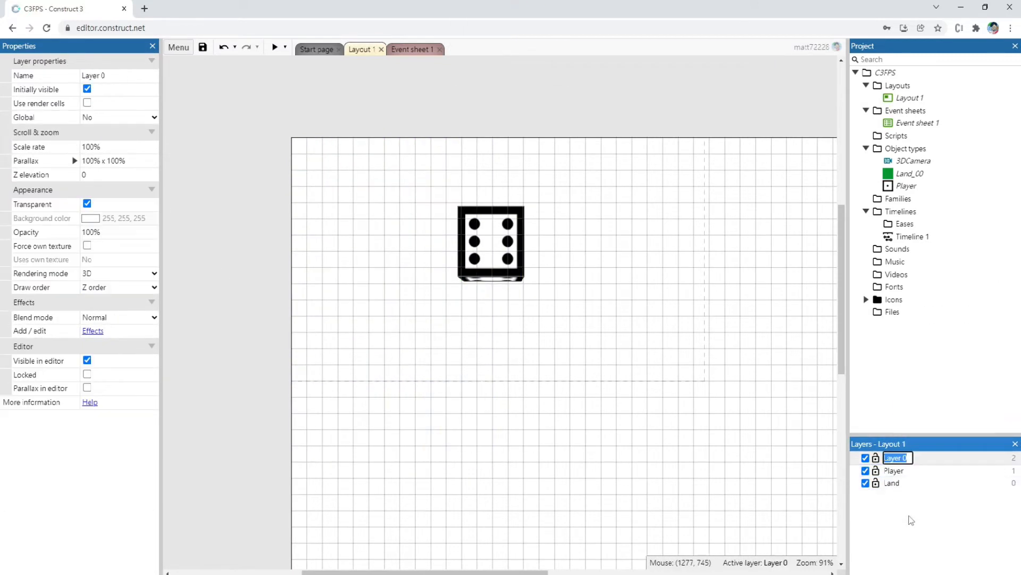
click(913, 475)
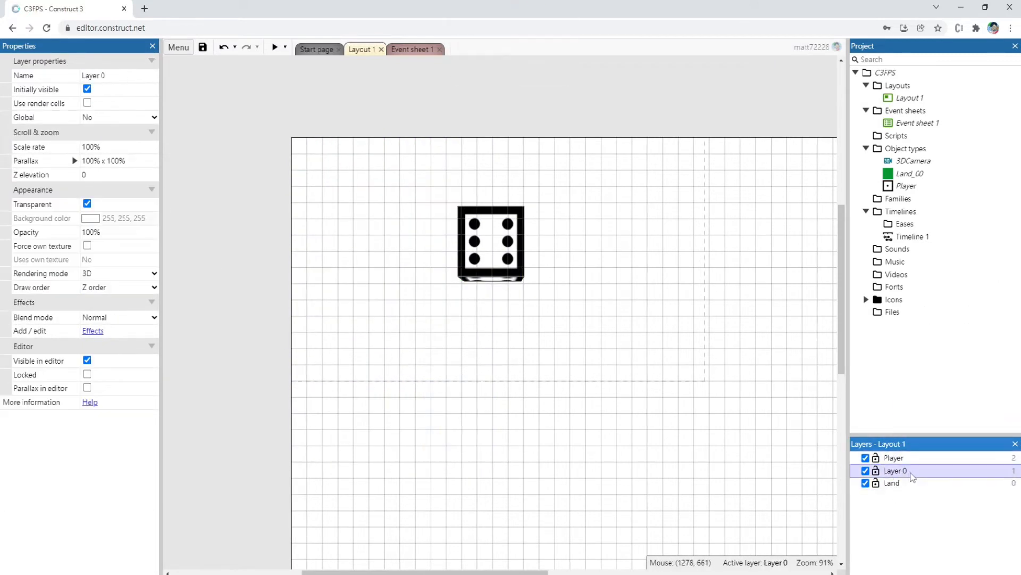
click(123, 202)
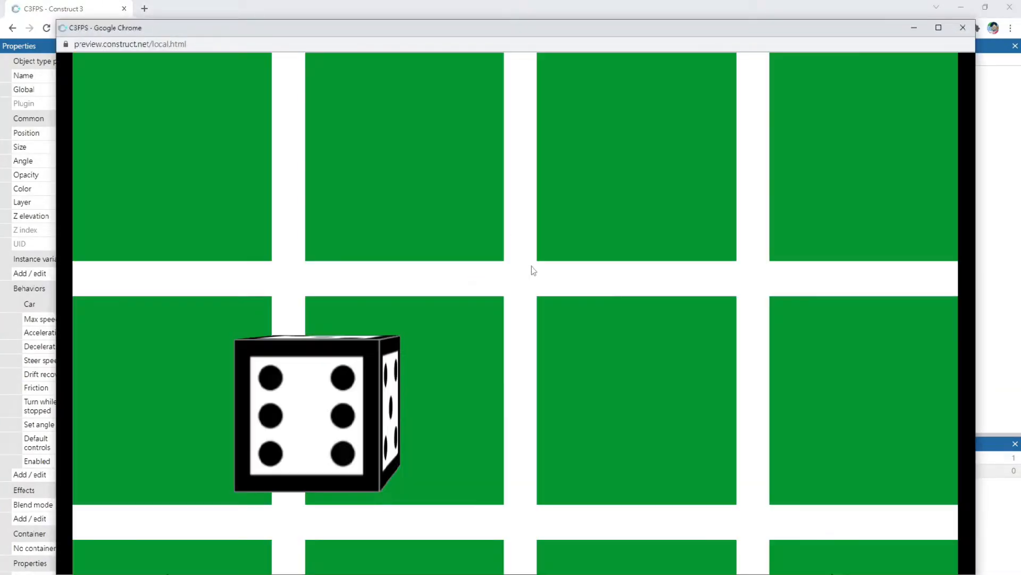
Drive and steer the Player dice over the green tiles in the preview to check its sliding, and close the preview
key(Up)
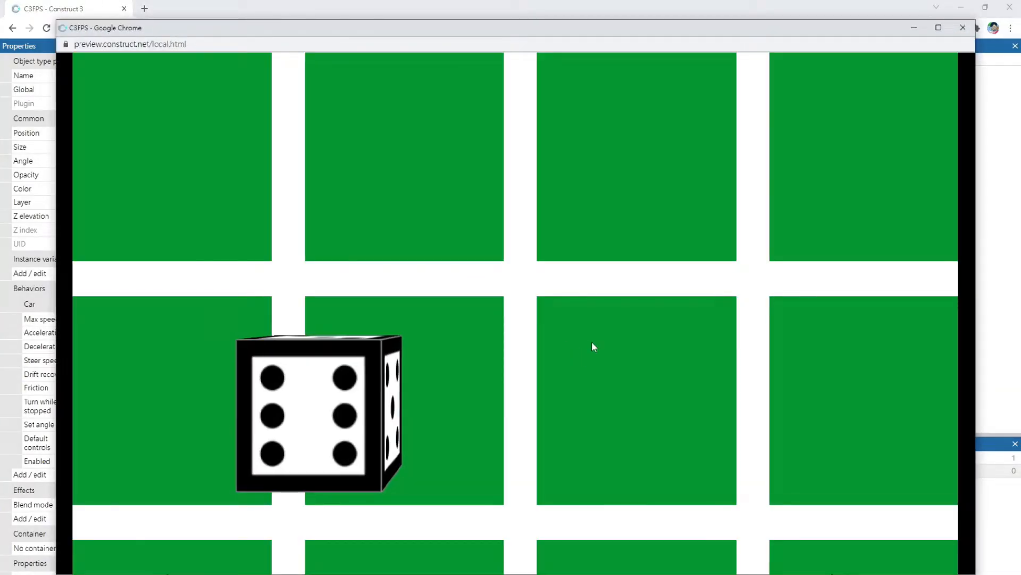
key(Left)
key(Right)
key(Up)
key(Right)
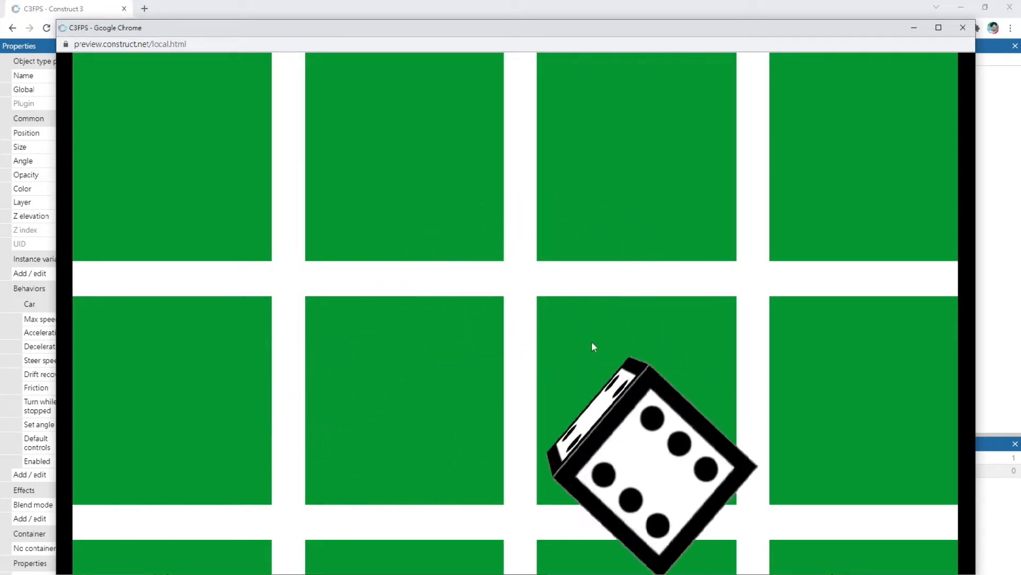
key(Left)
key(Down)
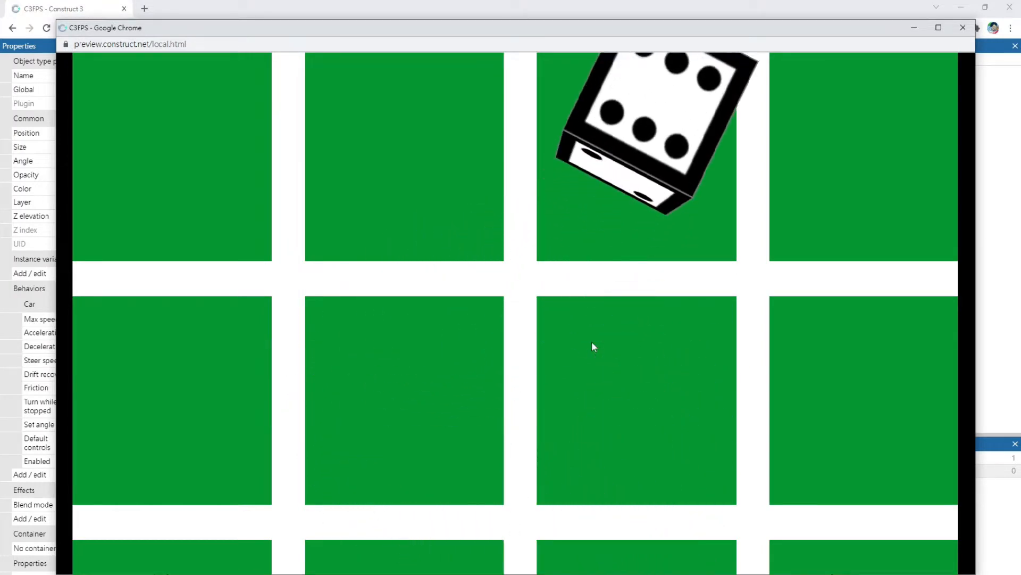
key(Down)
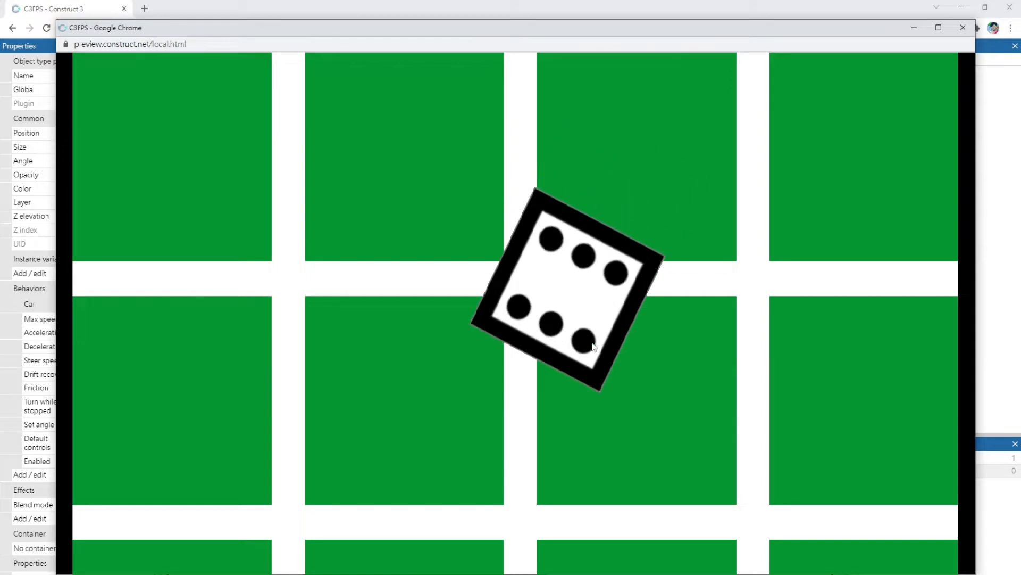
key(Up)
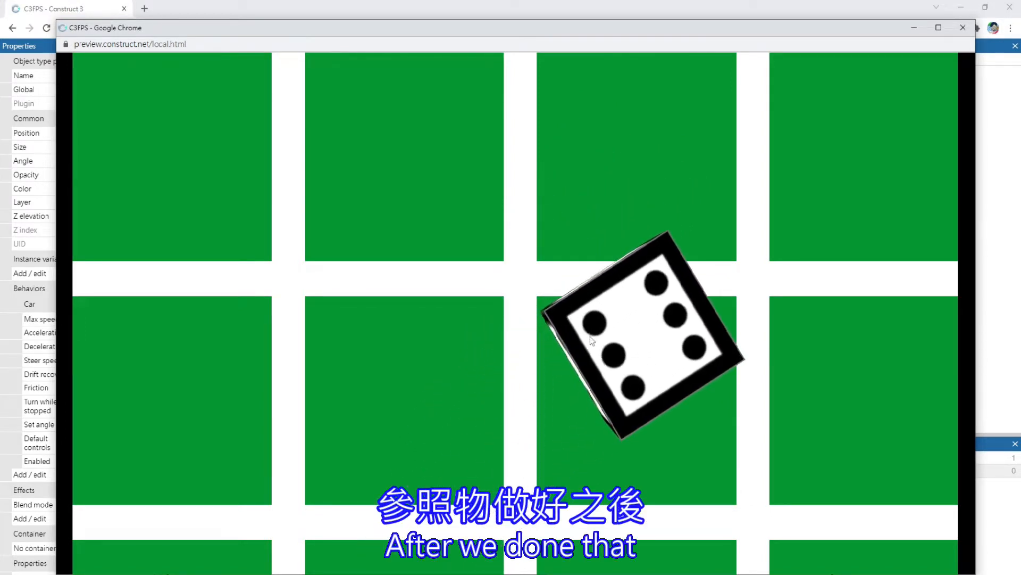
key(Down)
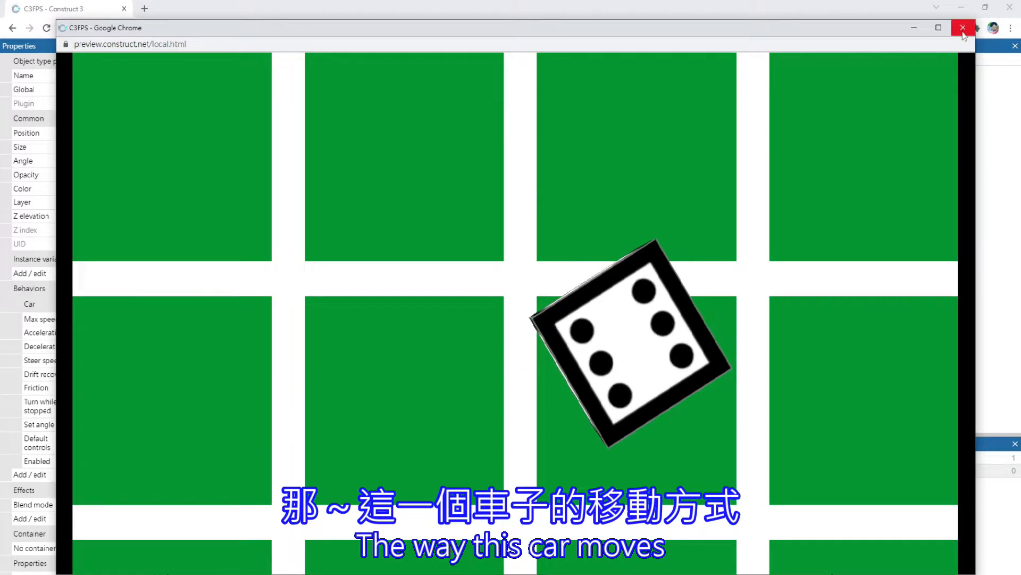
key(Up)
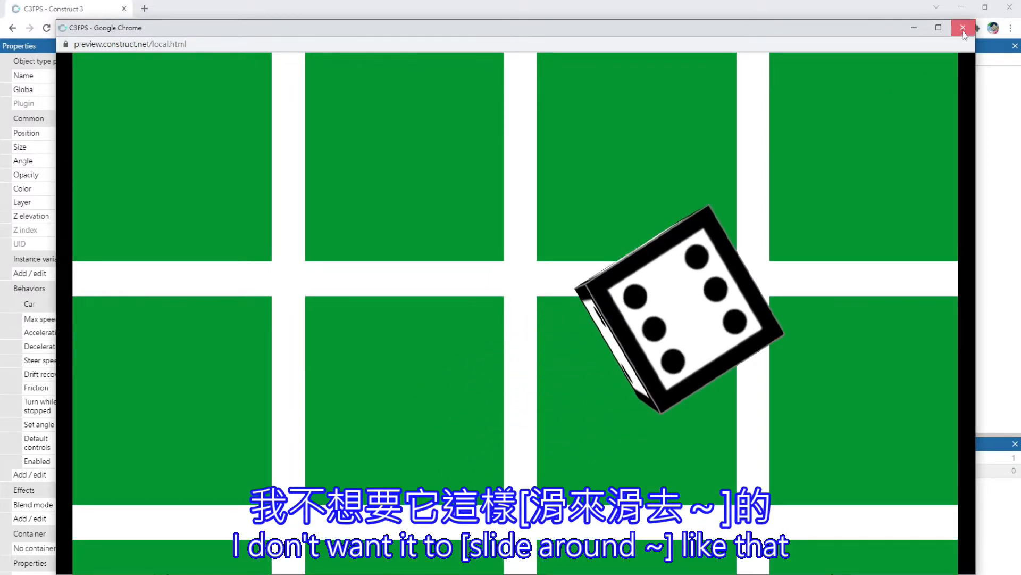
click(963, 29)
Set the Deceleration of the Player's Car behavior to 999999
click(107, 346)
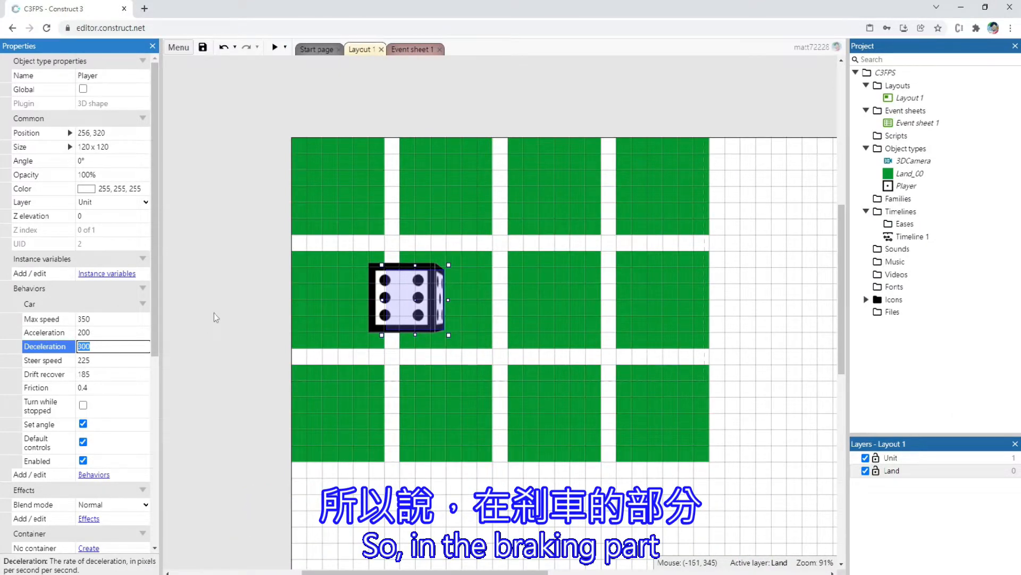
text(999999)
click(253, 276)
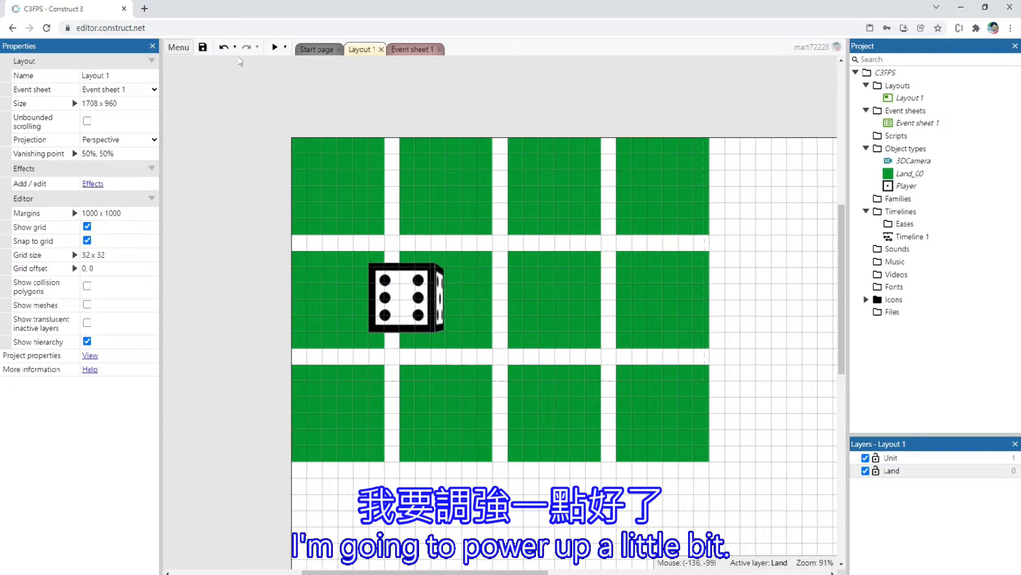
click(407, 298)
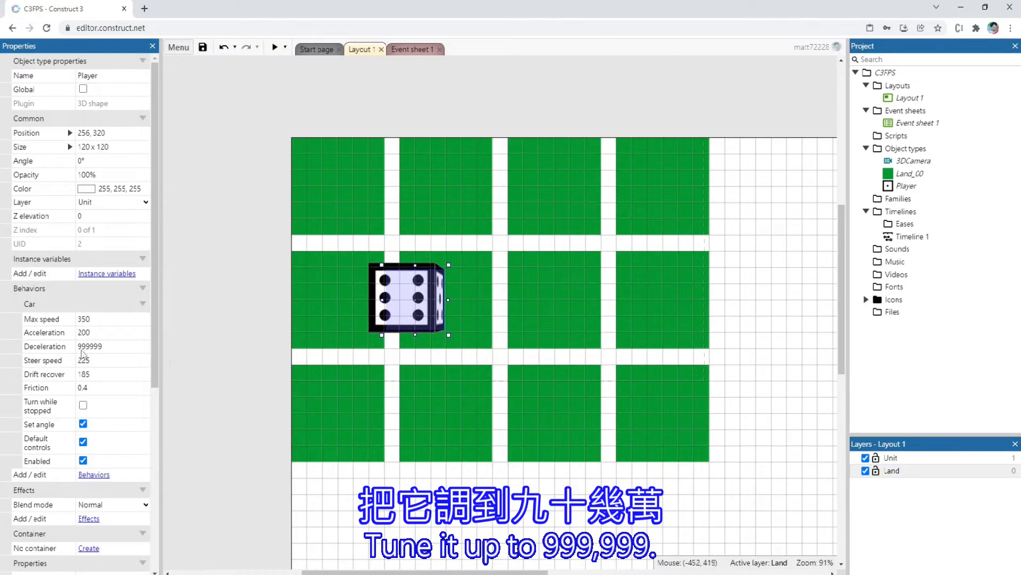
Preview the layout, drive the dice forward to check how it brakes, and close the preview
click(275, 47)
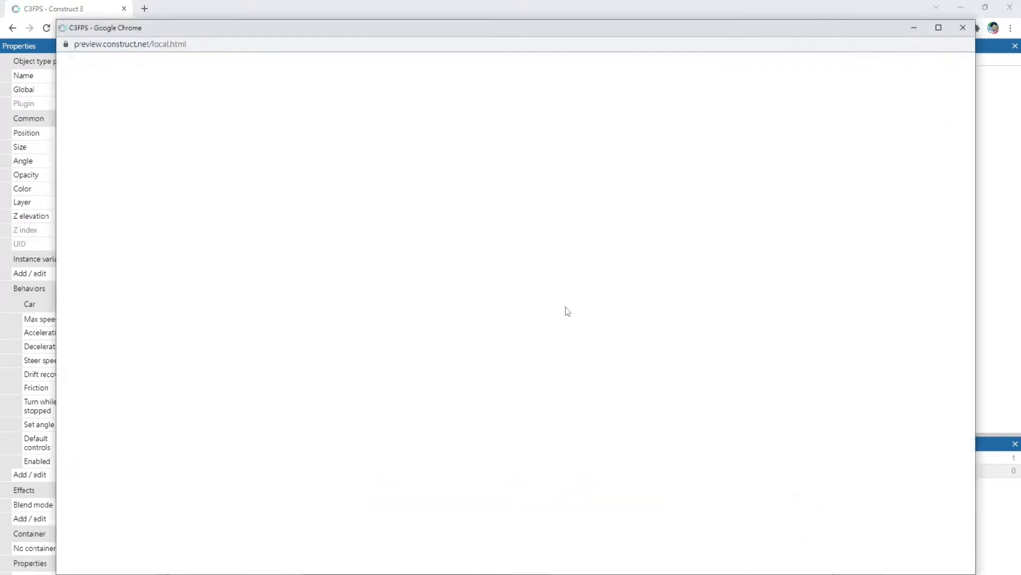
key(Up)
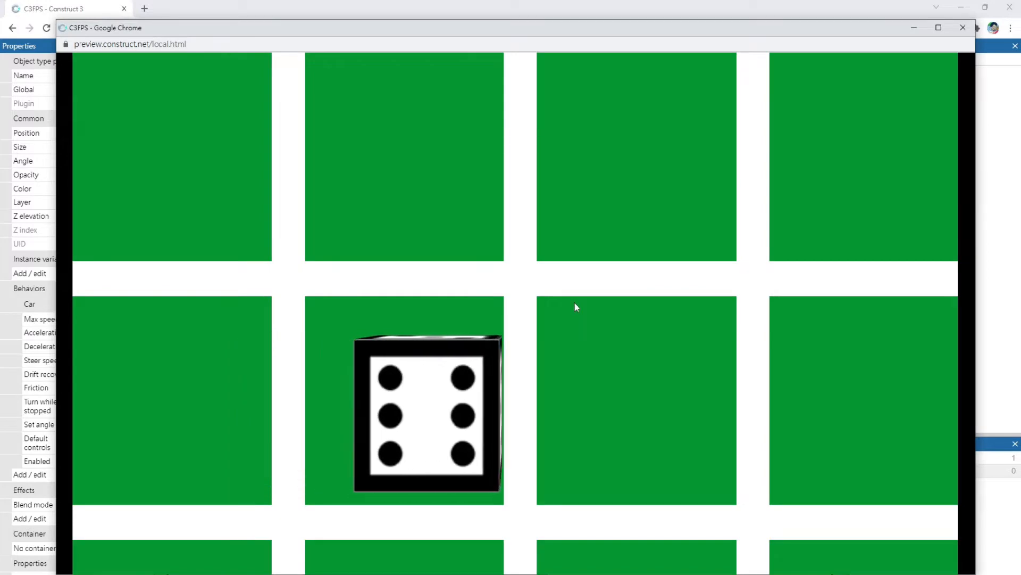
key(Up)
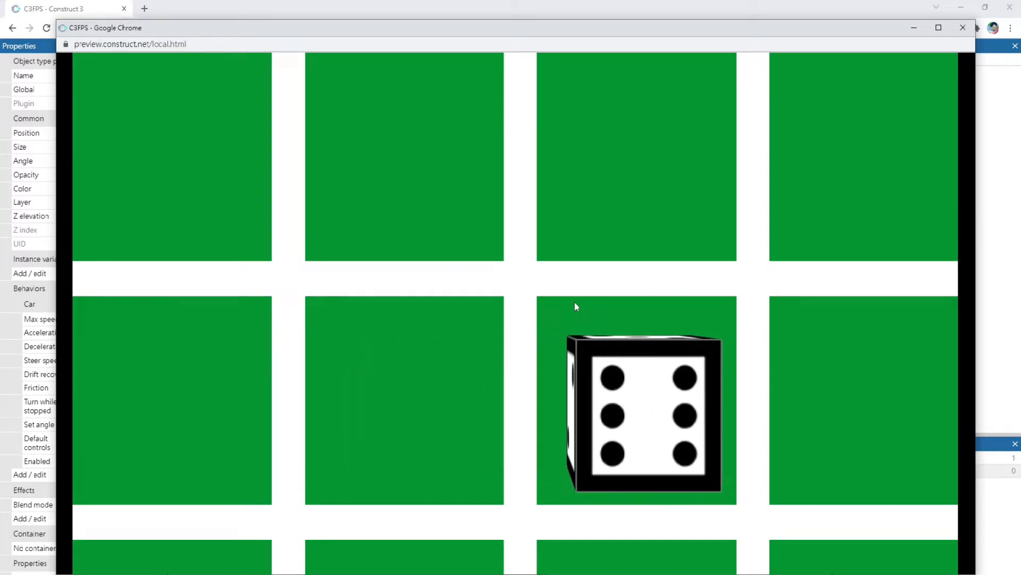
click(964, 26)
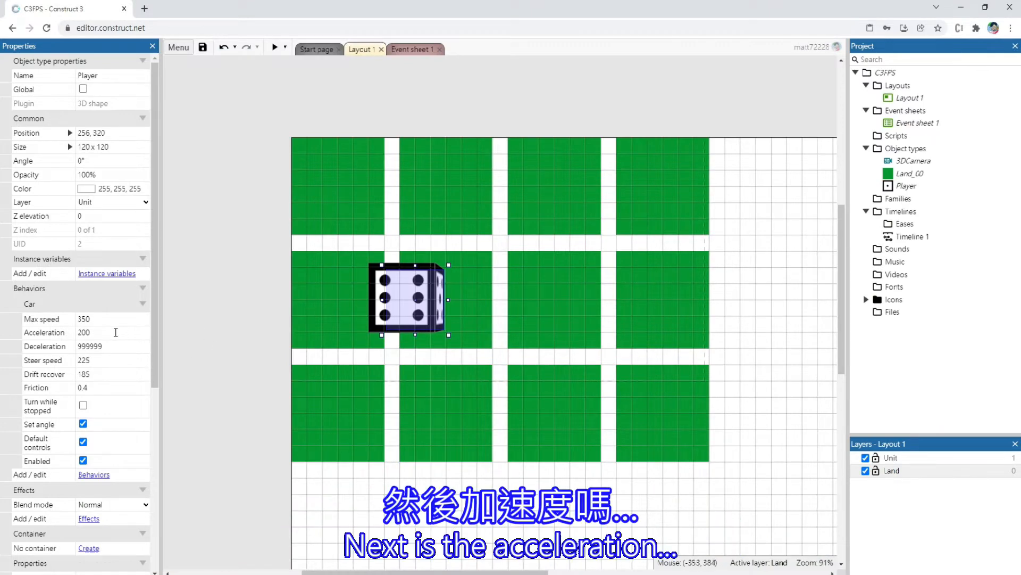
Set the Acceleration of the Player's Car behavior to 1500
click(113, 333)
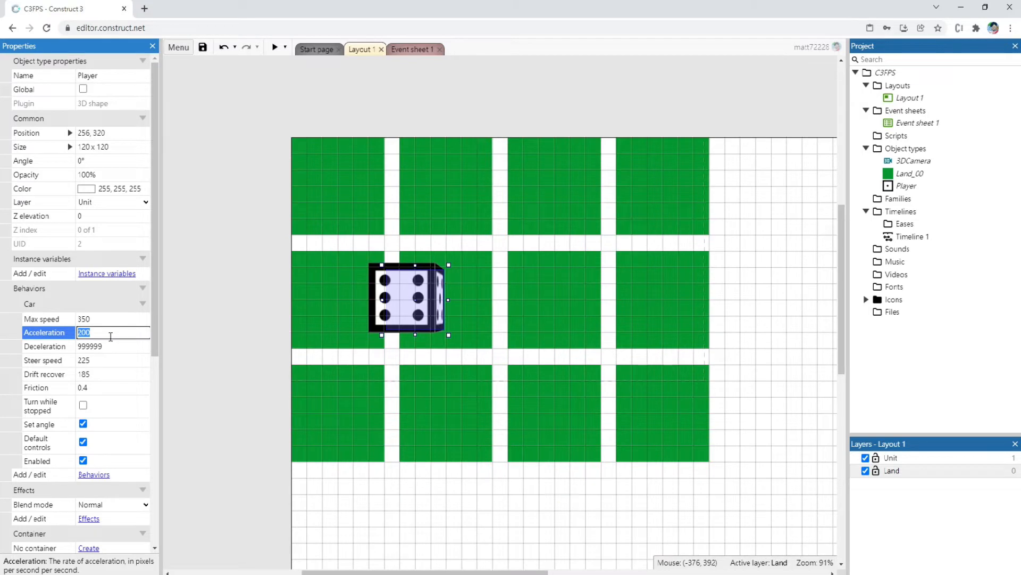
text(150)
click(229, 216)
Preview the layout and drive the dice forward, backward and around turns to check the new acceleration
click(275, 47)
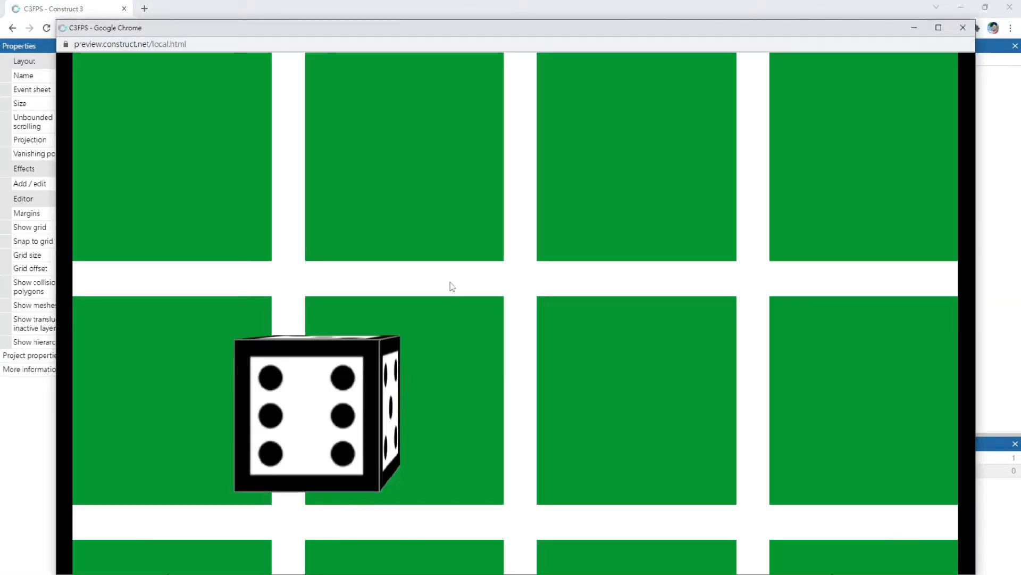
key(Right)
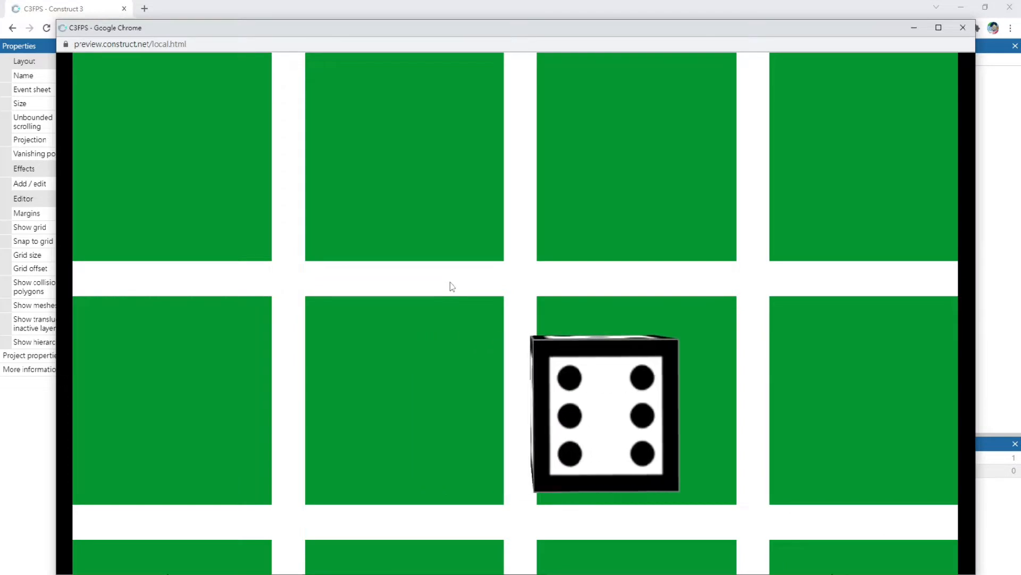
key(Left)
key(Up)
key(Down)
key(Up)
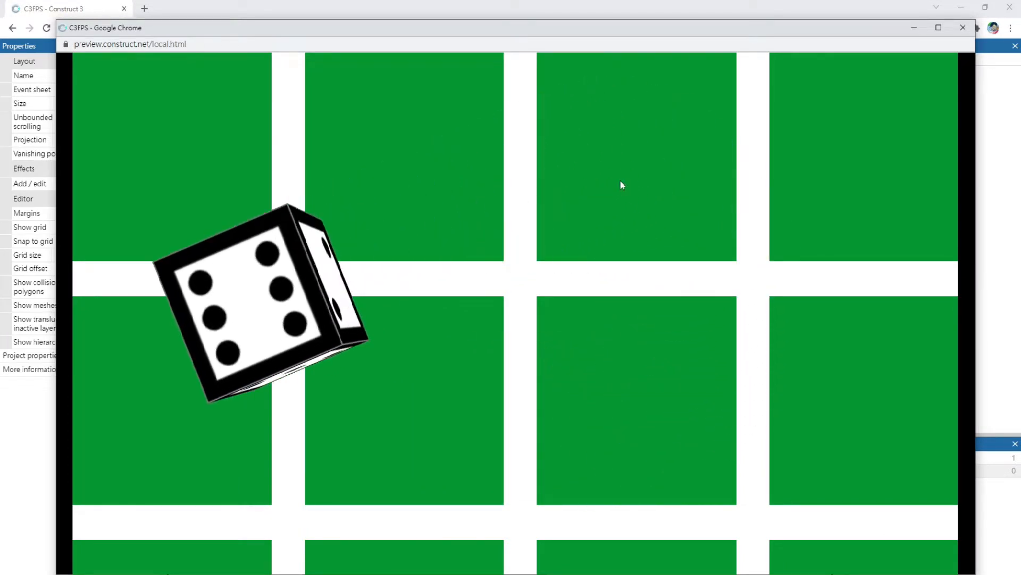
key(Up)
key(Down)
key(Up)
key(Down)
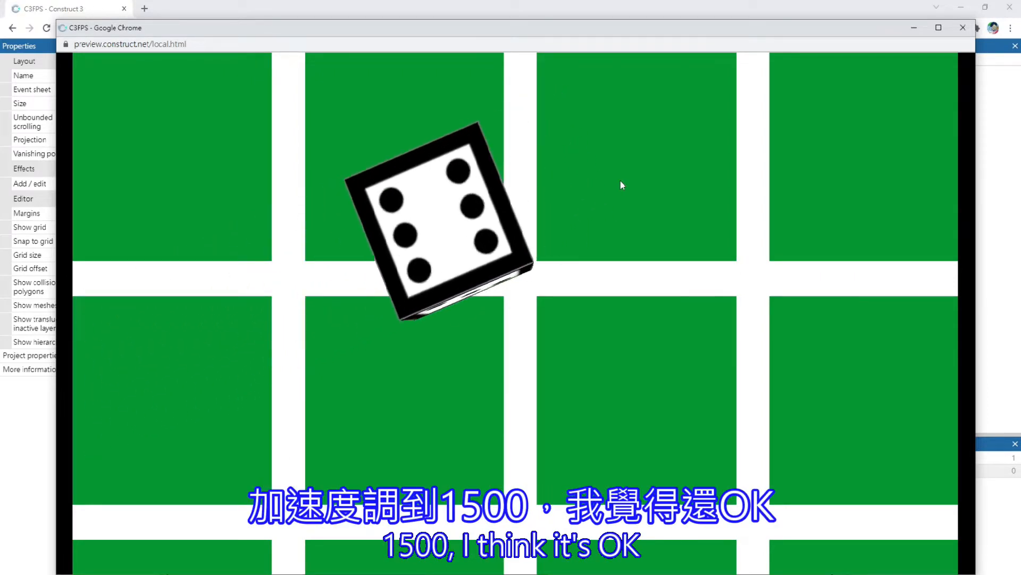
key(Right)
key(Up)
key(Up)
key(Right)
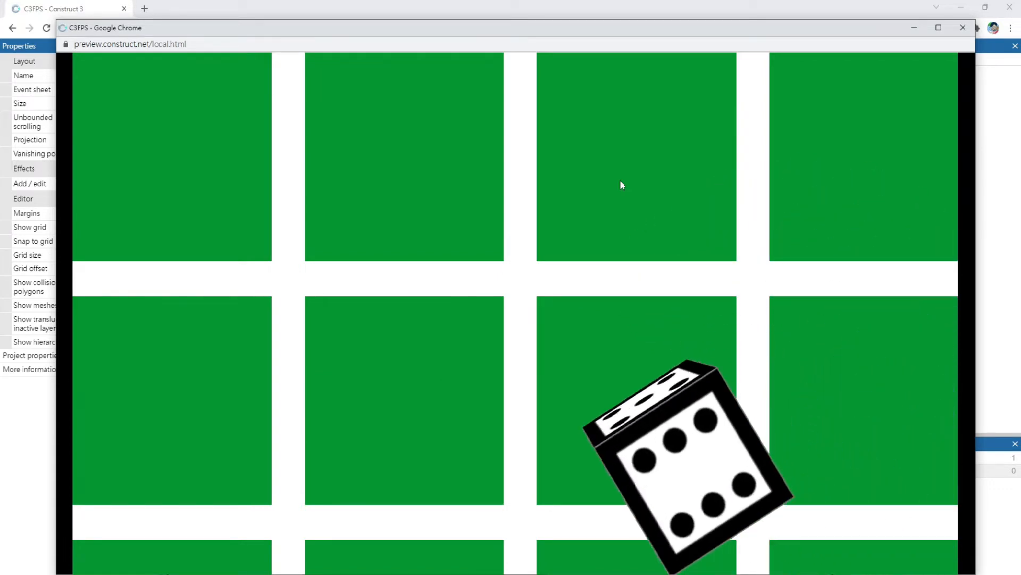
key(Up)
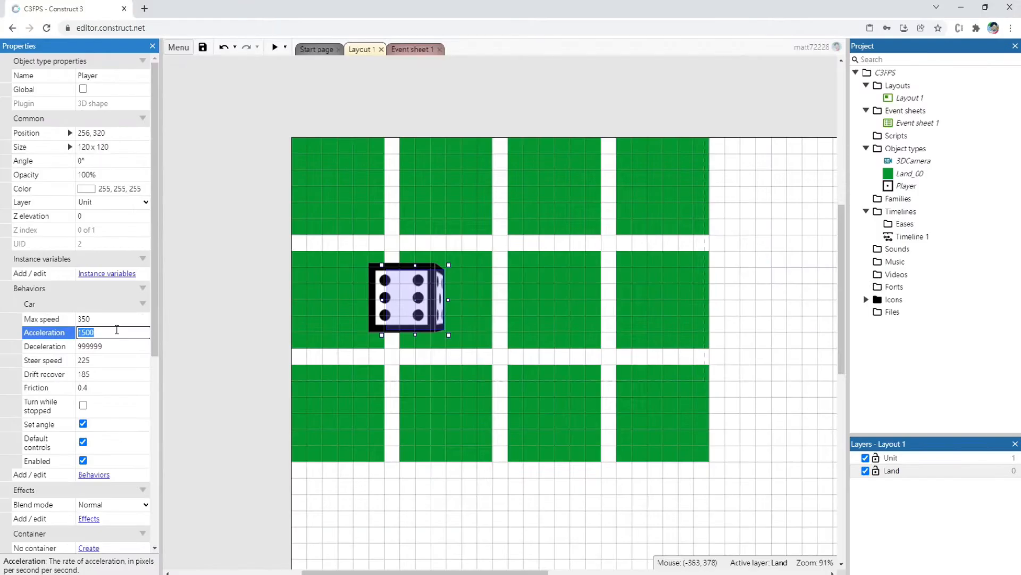
Set the Acceleration of the Player's Car behavior to 999999
text(999999)
click(209, 222)
click(408, 289)
Preview the layout, drive the dice to check how quickly it starts moving, and return to the layout
click(274, 48)
key(Up)
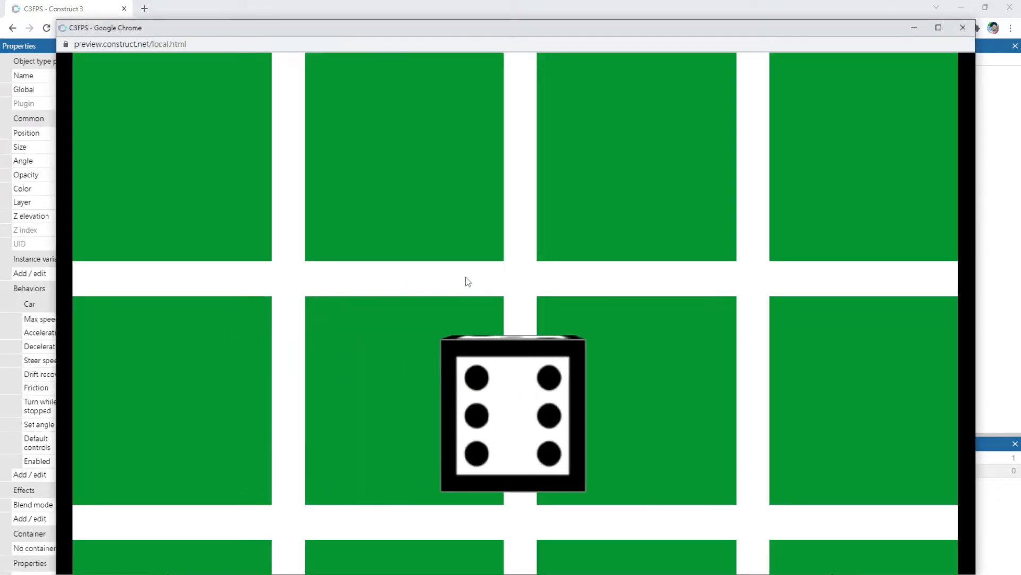
key(Left)
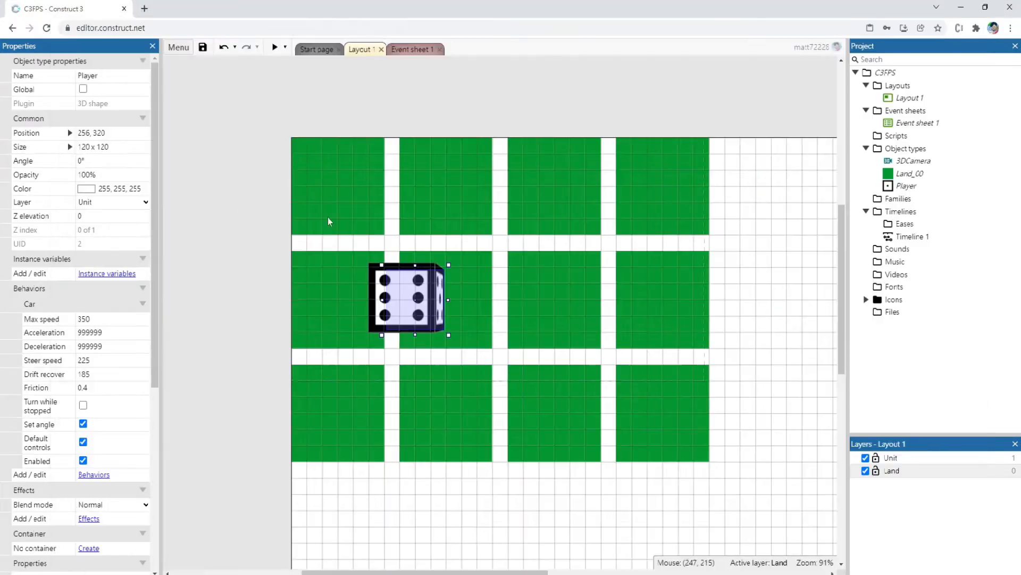
click(255, 228)
click(411, 312)
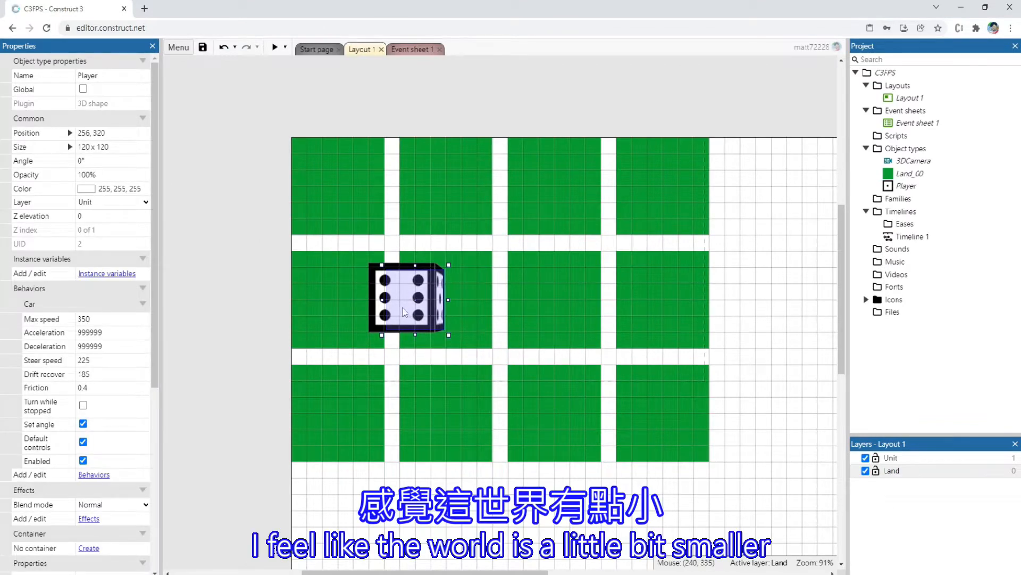
click(271, 232)
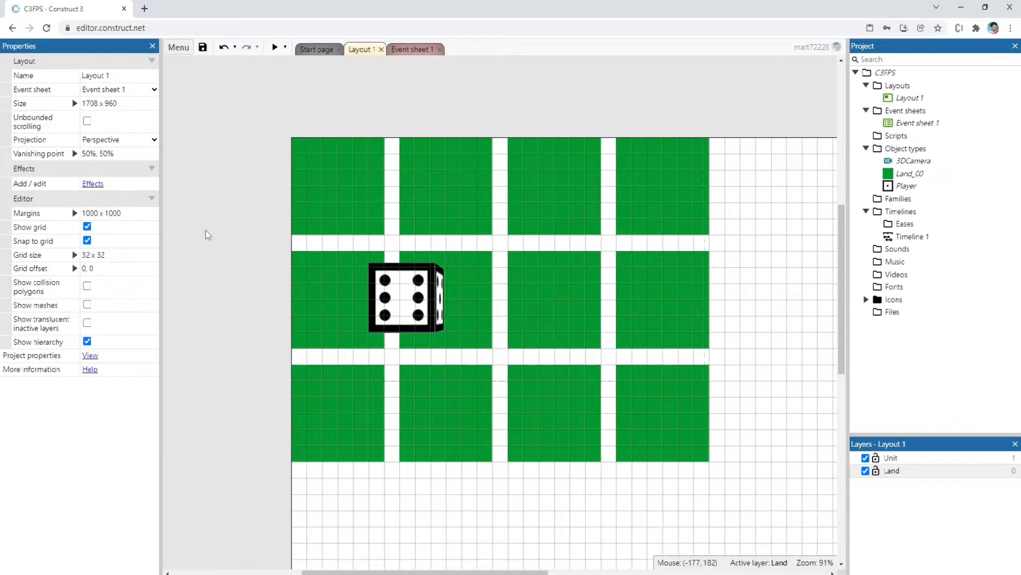
Set the size of Layout 1 to 10000 x 10000
click(137, 103)
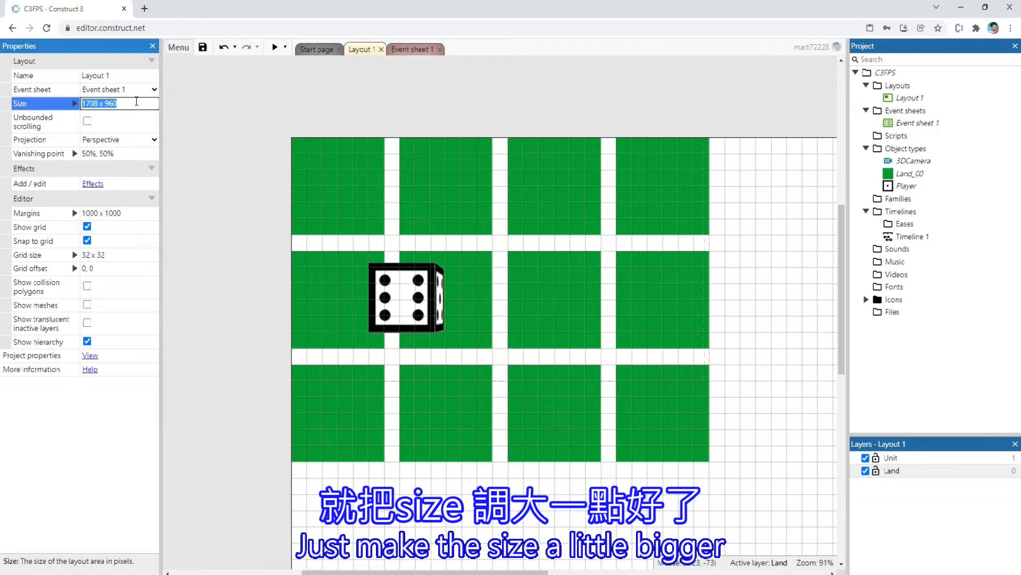
text(10000 )
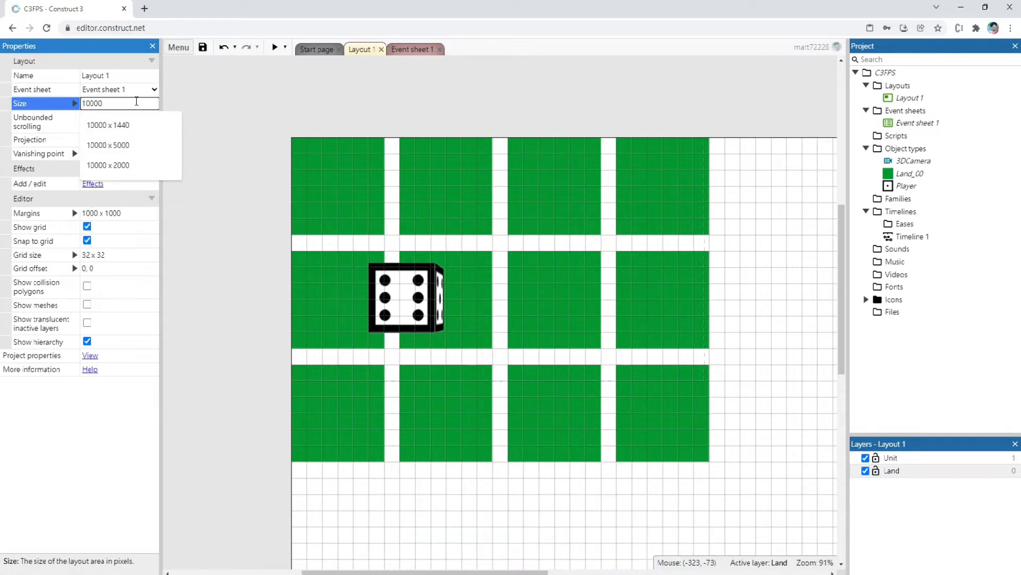
text(x 10000)
key(Tab)
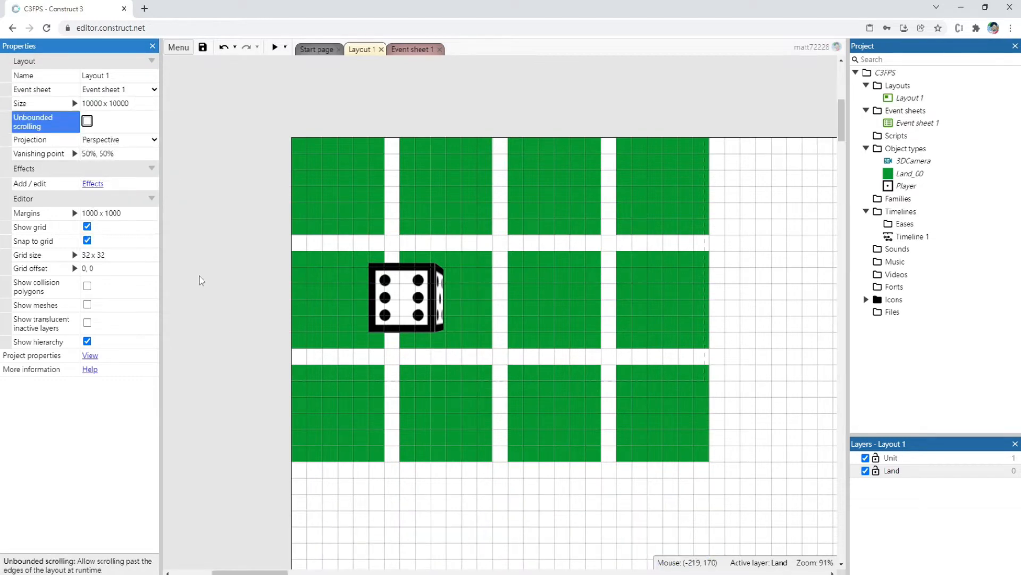
Duplicate the green ground tiles into a grid of eight columns by six rows and move the Player dice to the third row
scroll(279, 299, down, 5)
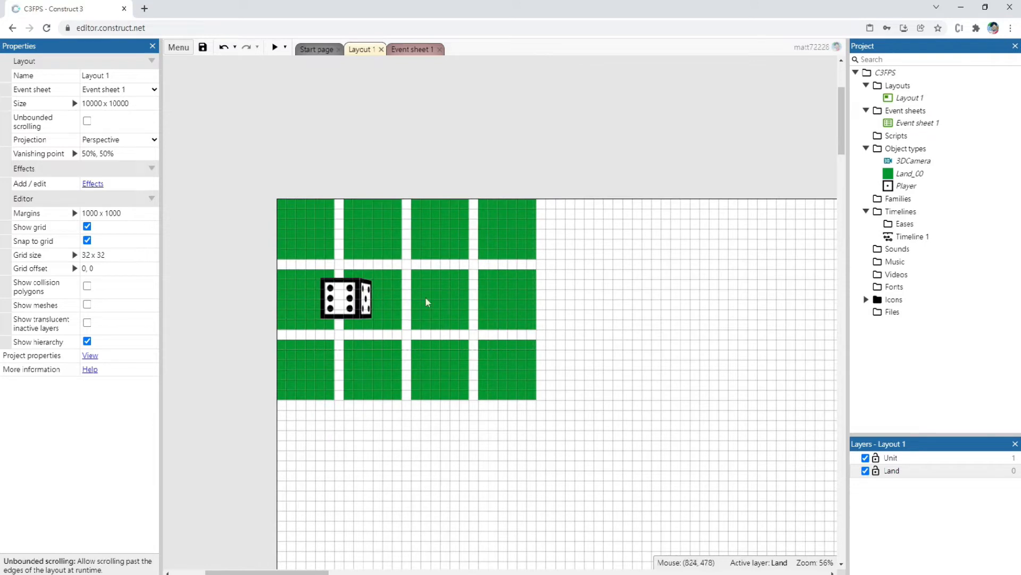
drag(350, 305, 502, 114)
drag(235, 159, 601, 420)
scroll(569, 412, down, 5)
ctrl+drag(408, 360, 576, 361)
drag(322, 229, 710, 399)
ctrl+drag(458, 362, 458, 493)
drag(486, 199, 480, 367)
click(295, 302)
Set the C3FPS project's viewport size to 1920 x 1080
click(90, 355)
click(211, 342)
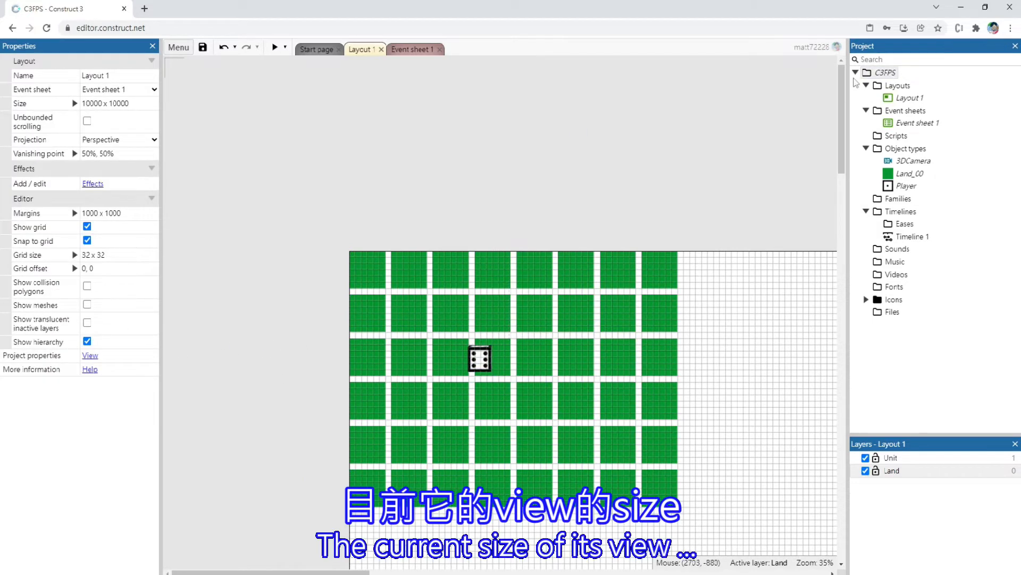
click(881, 73)
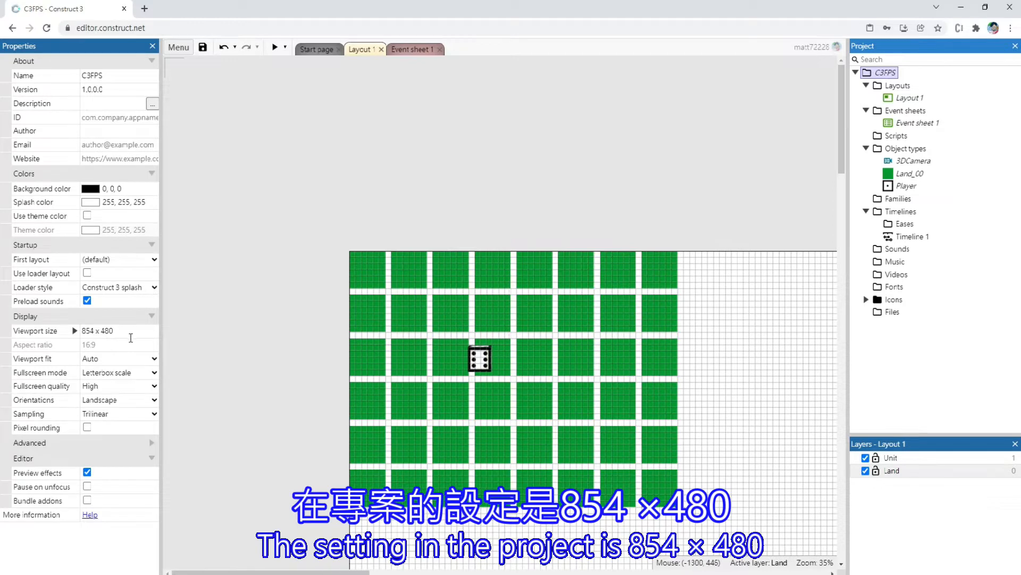
click(135, 334)
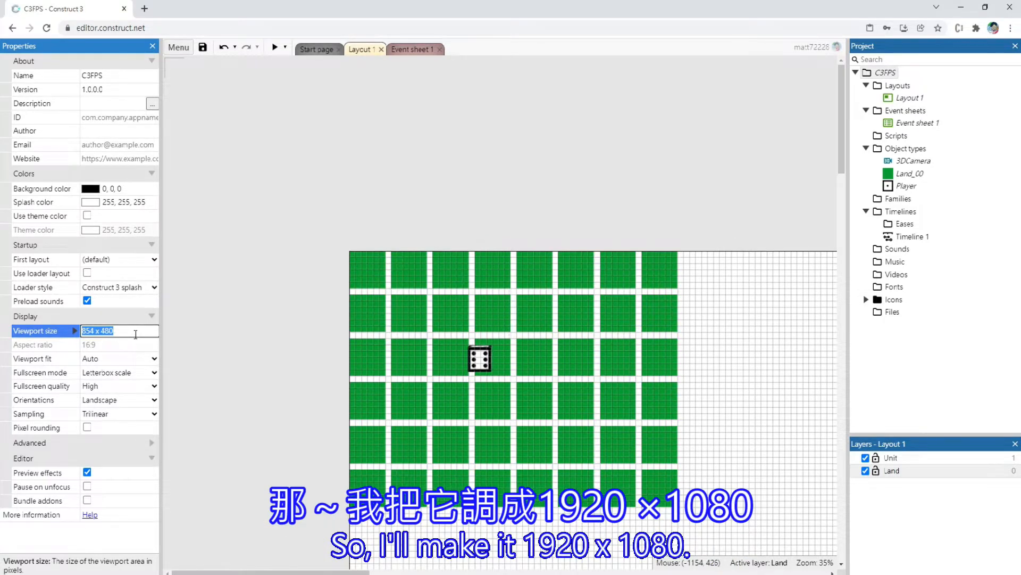
text(1920 x 1080)
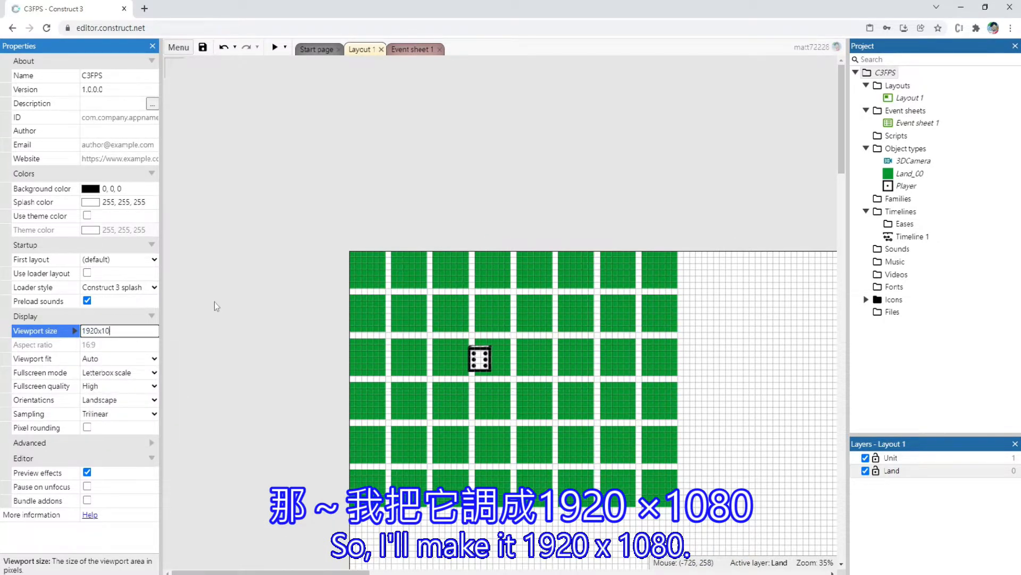
key(Tab)
Preview the layout to check how the ground and dice look at the new viewport size, and close the preview
click(287, 213)
scroll(420, 388, down, 3)
ctrl+scroll(486, 392, up, 4)
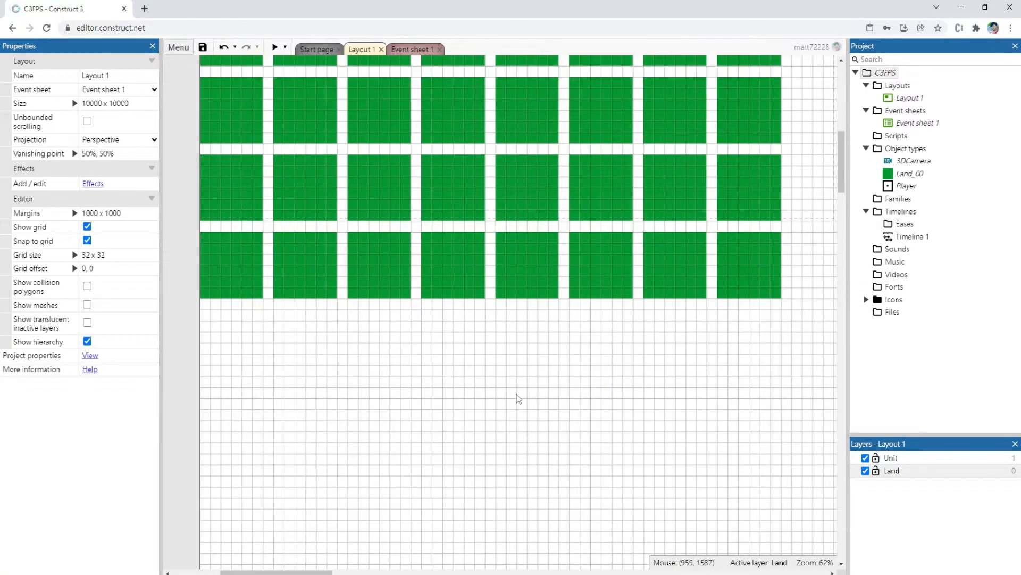
ctrl+scroll(518, 398, down, 4)
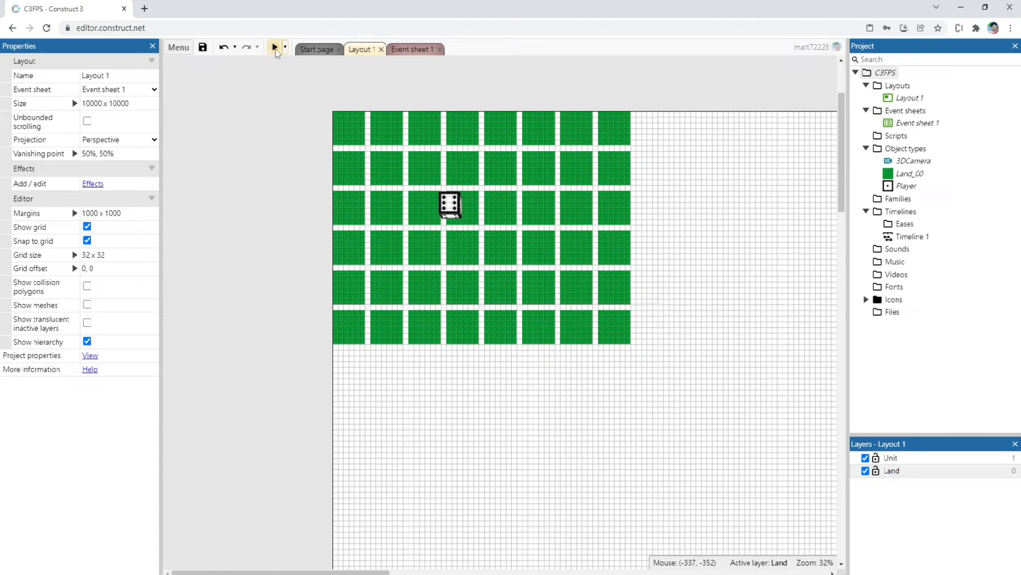
click(275, 48)
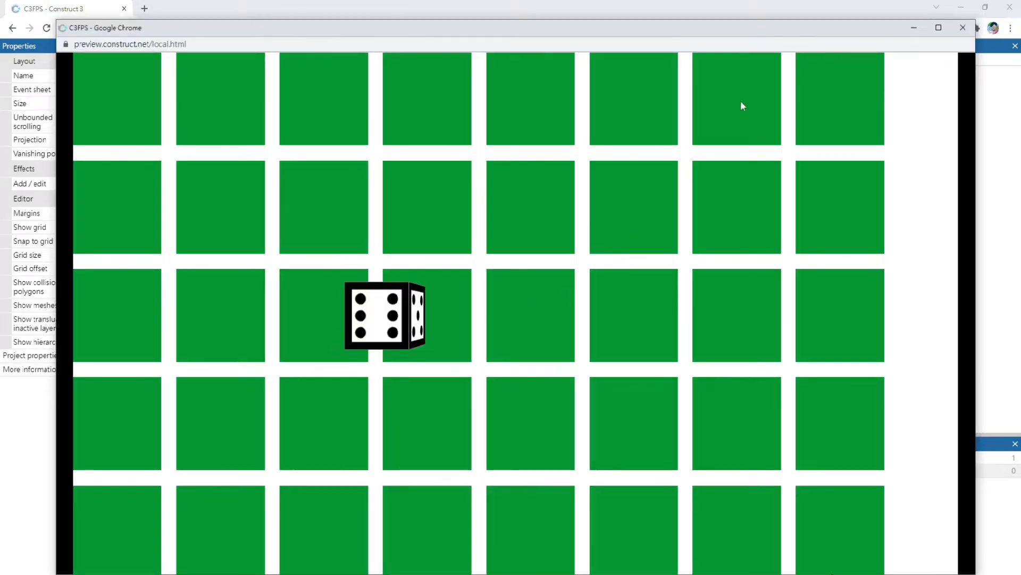
click(963, 28)
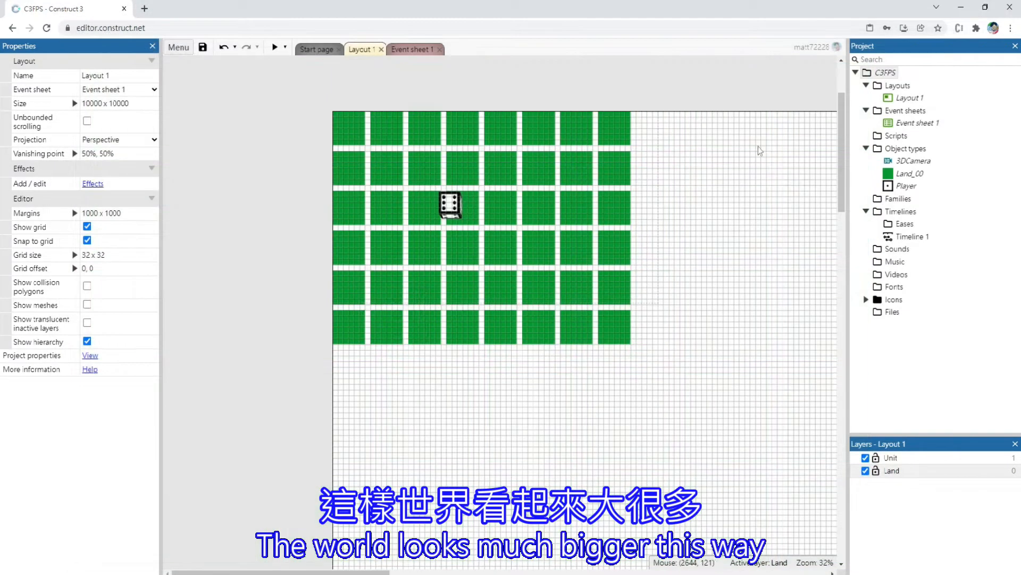
Duplicate the ground tiles into a grid of sixteen columns by twelve rows and place the Player at 768, 544
drag(385, 206, 246, 177)
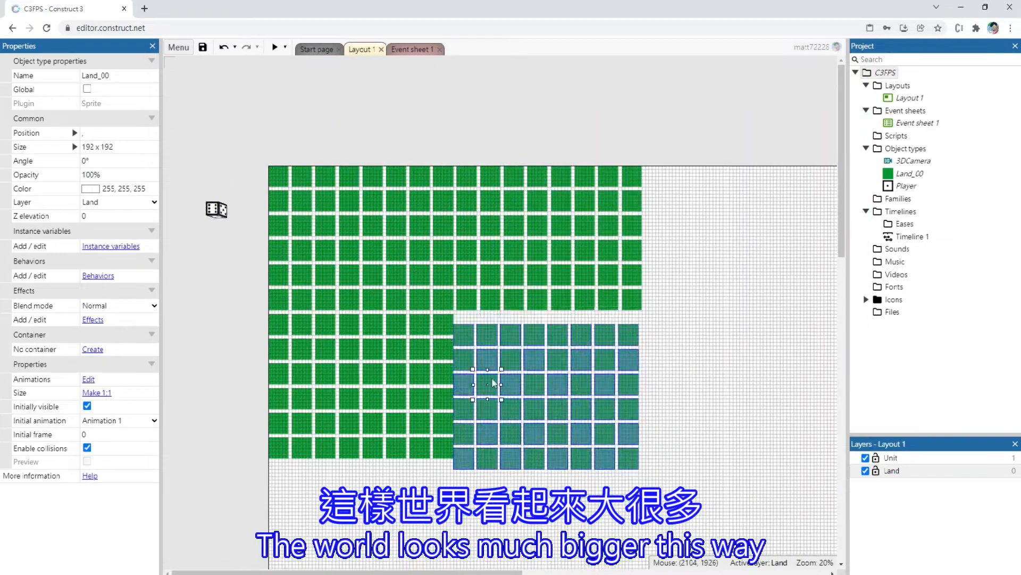
drag(187, 178, 237, 277)
drag(229, 214, 353, 227)
Preview the layout, drive the dice forward and around turns across the enlarged ground, and close the preview
click(274, 47)
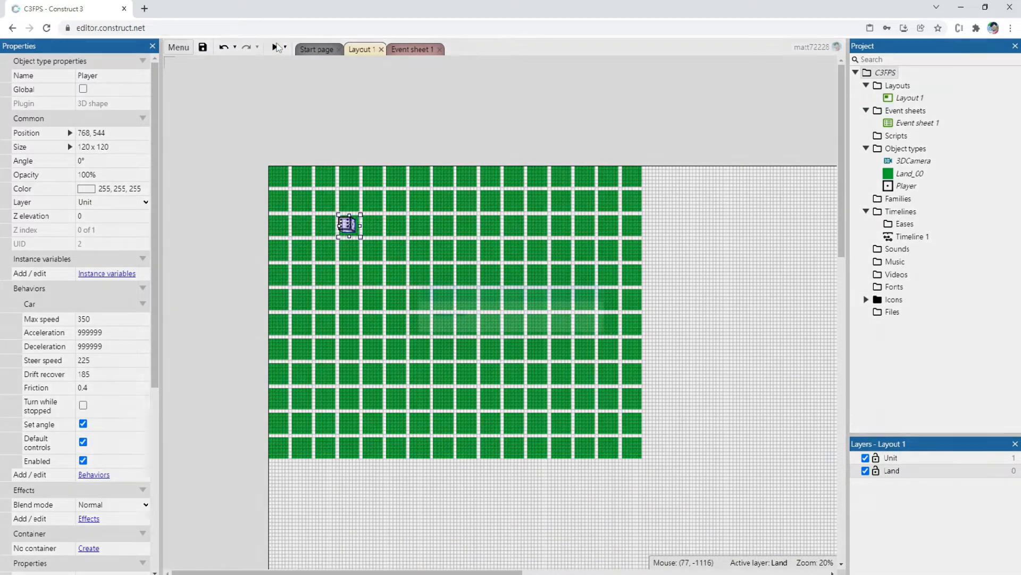
key(Up)
key(Right)
key(Left)
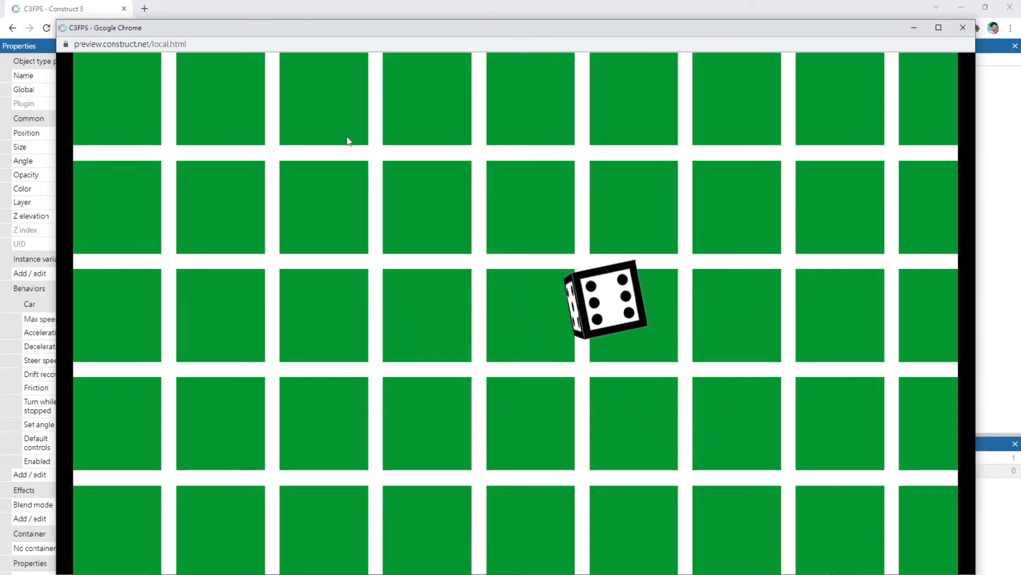
key(Right)
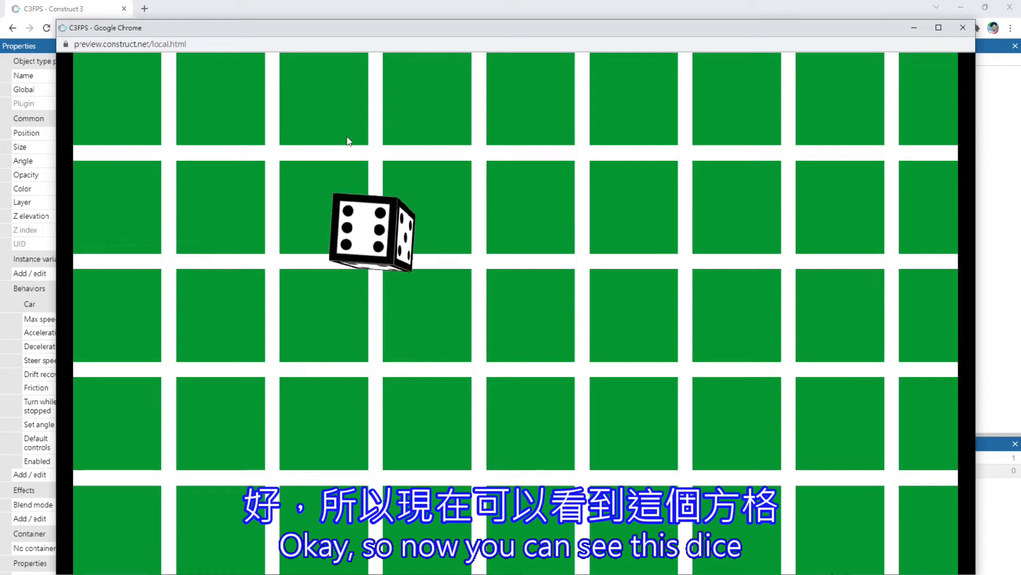
key(Left)
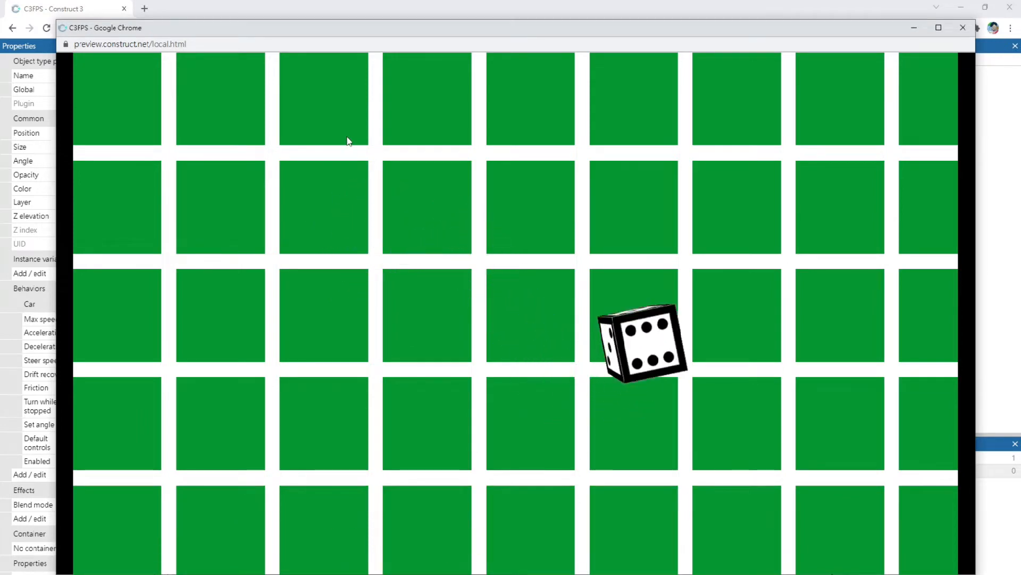
key(Right)
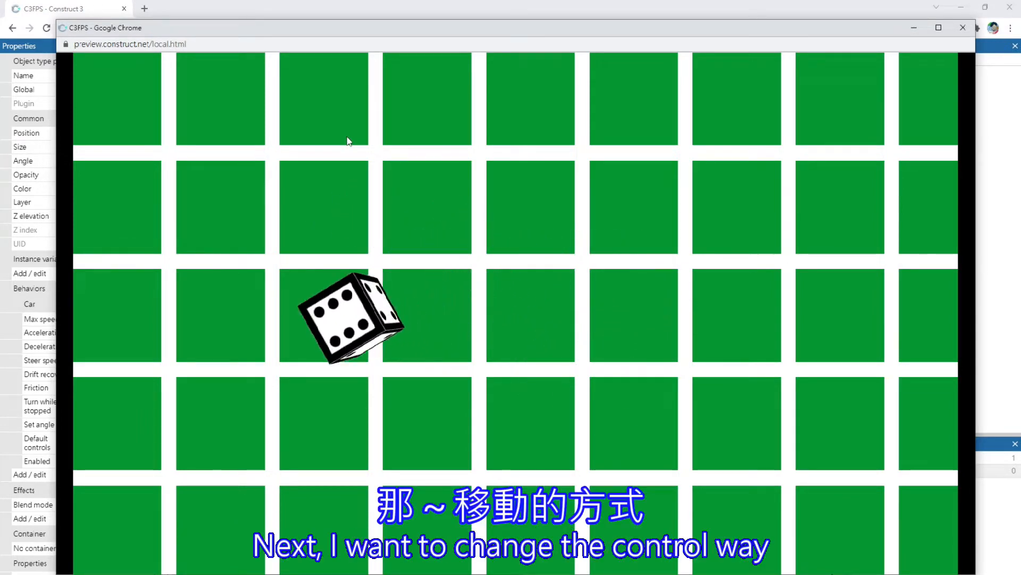
key(Left)
key(Left)
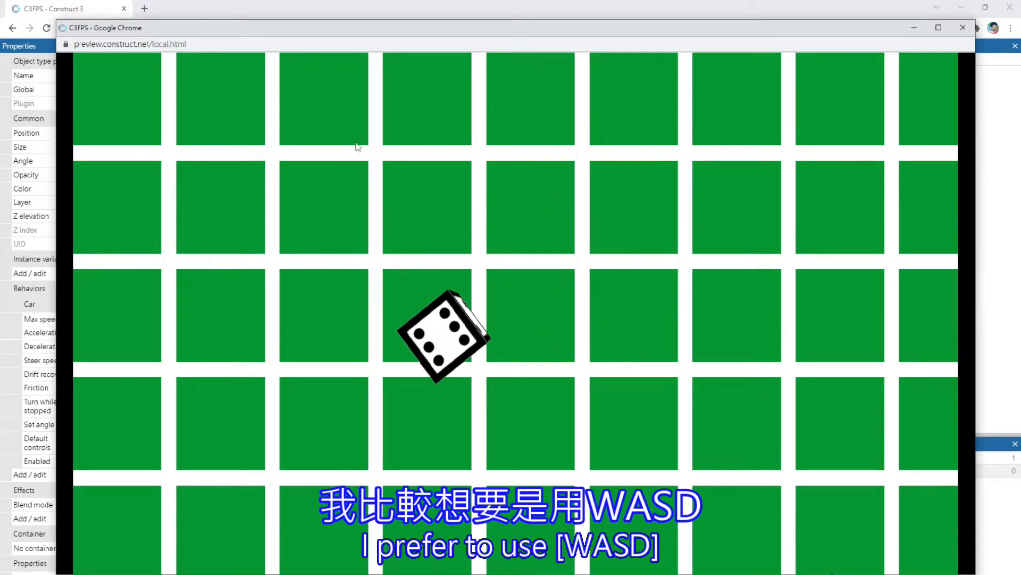
click(964, 27)
Add a Keyboard object to the project
click(413, 49)
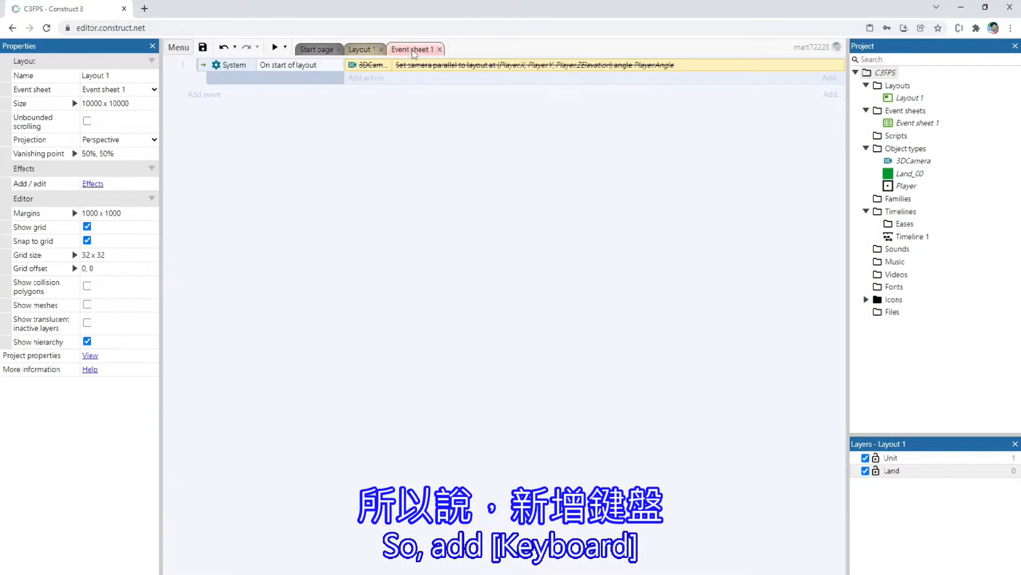
right_click(260, 159)
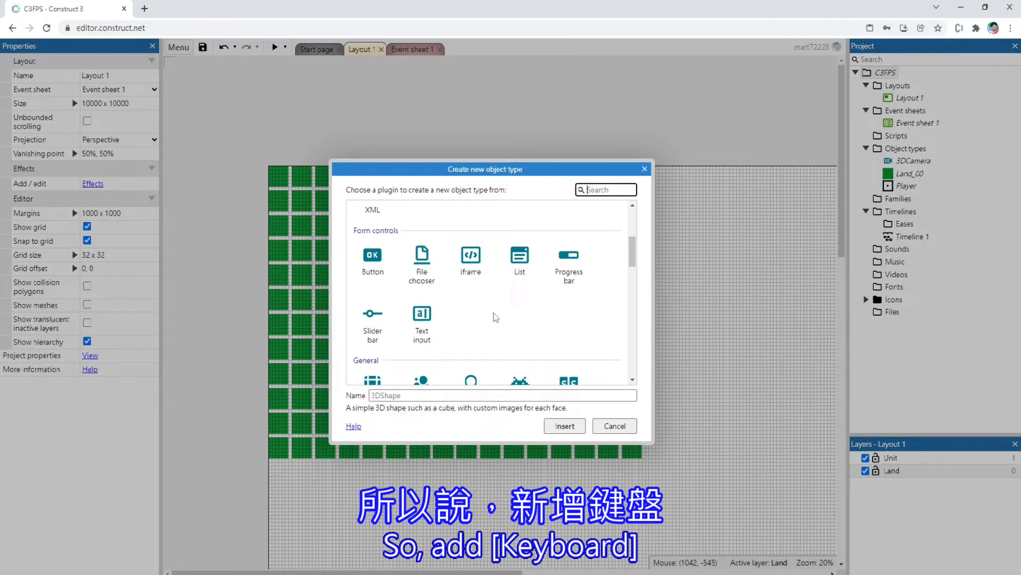
scroll(503, 308, down, 3)
scroll(503, 307, down, 2)
click(414, 242)
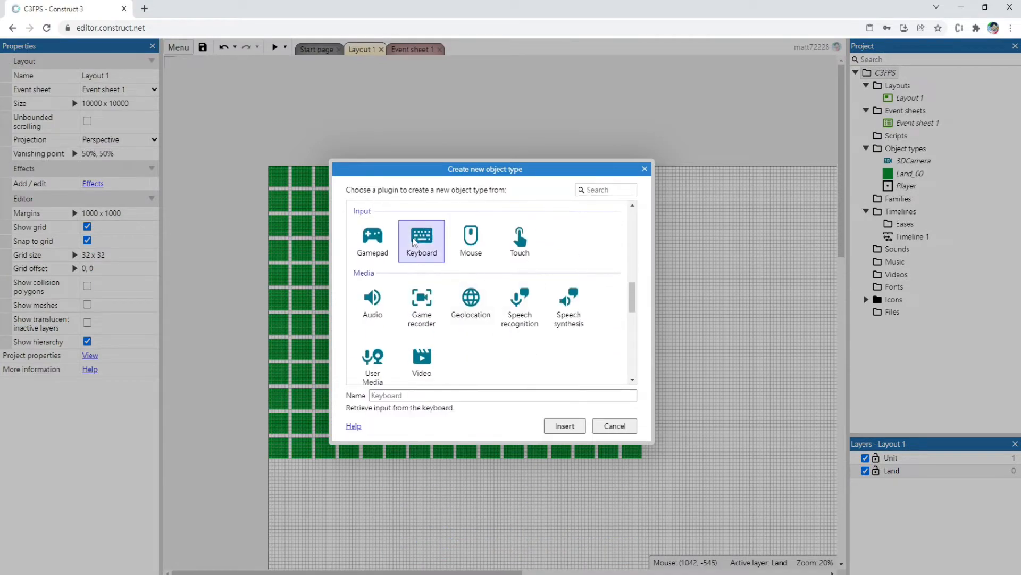
click(564, 426)
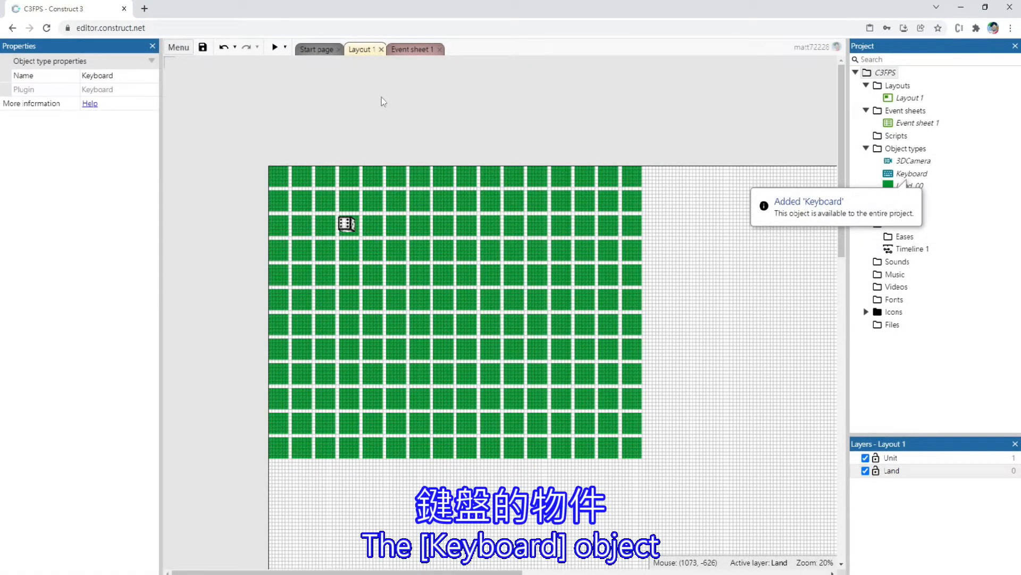
Add a Keyboard "On key pressed" event for the W key in Event sheet 1
click(398, 51)
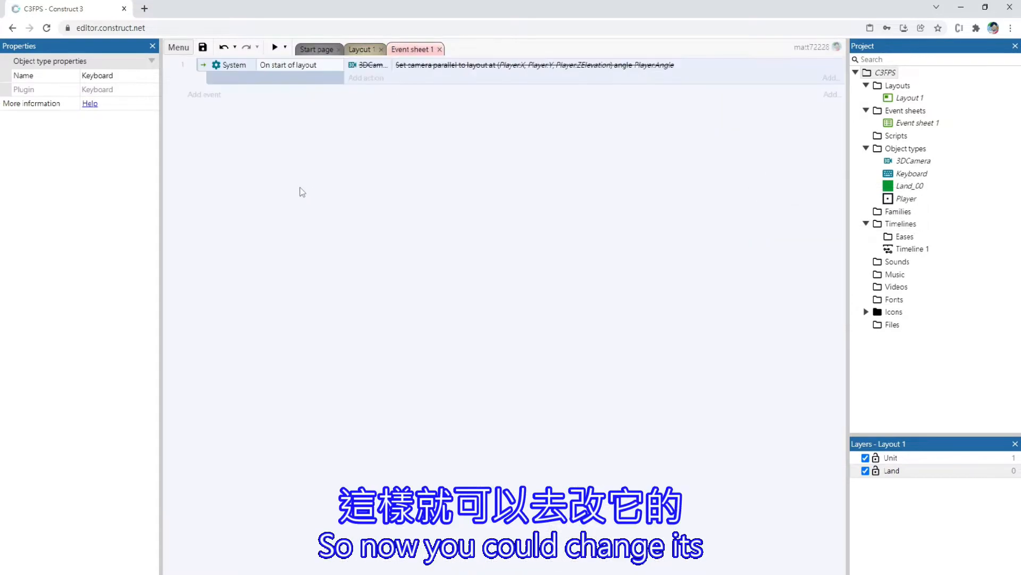
double_click(297, 148)
double_click(611, 101)
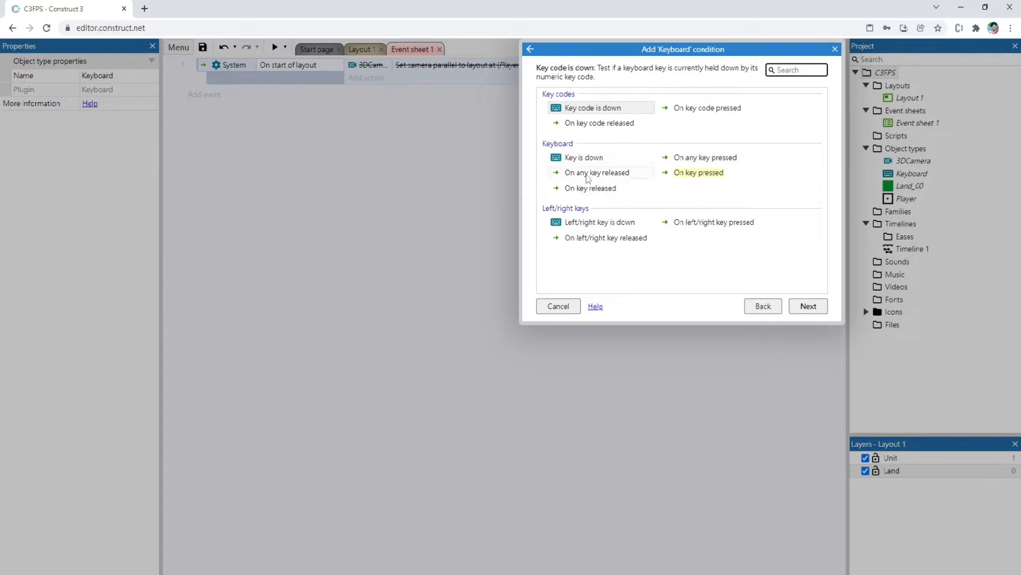
click(703, 177)
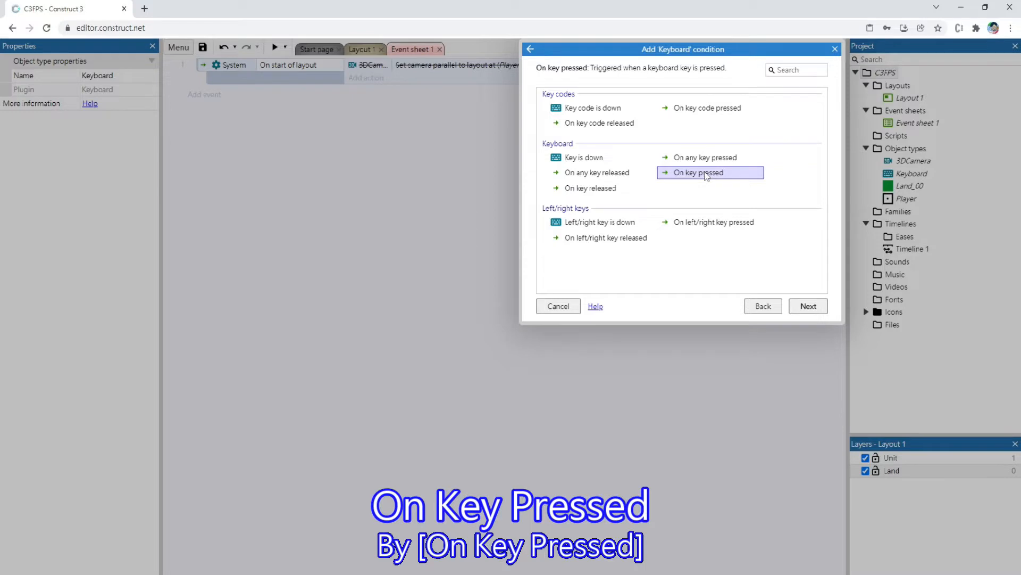
double_click(707, 175)
click(472, 147)
key(w)
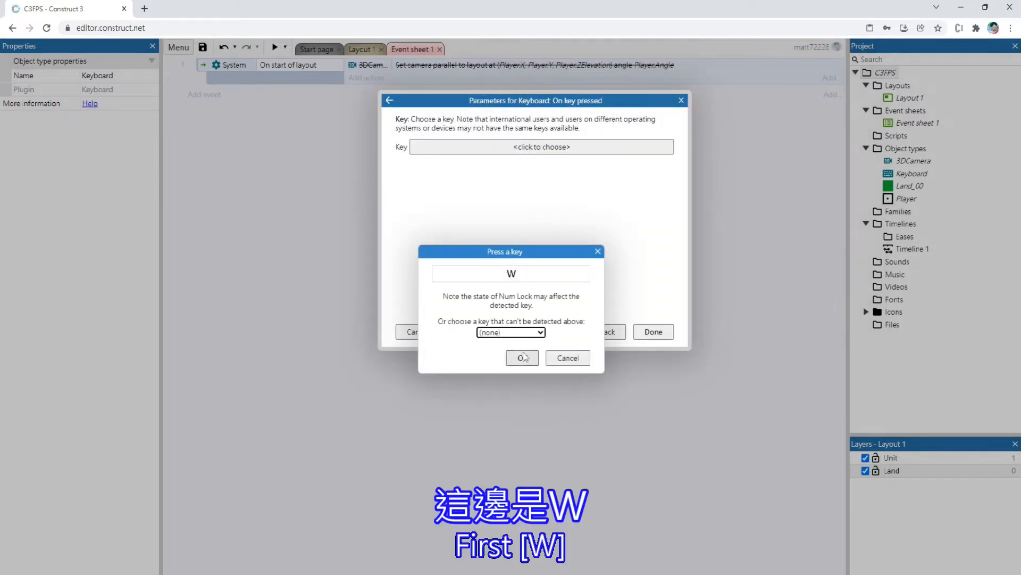
click(521, 358)
click(652, 333)
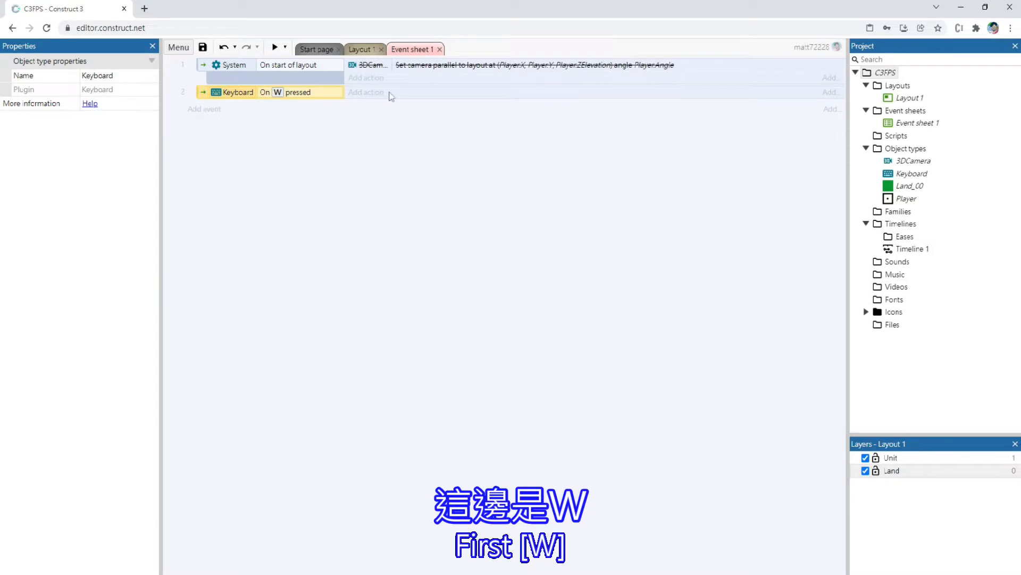
Add a Player action to the W key event that simulates the Car control Accelerate
click(372, 93)
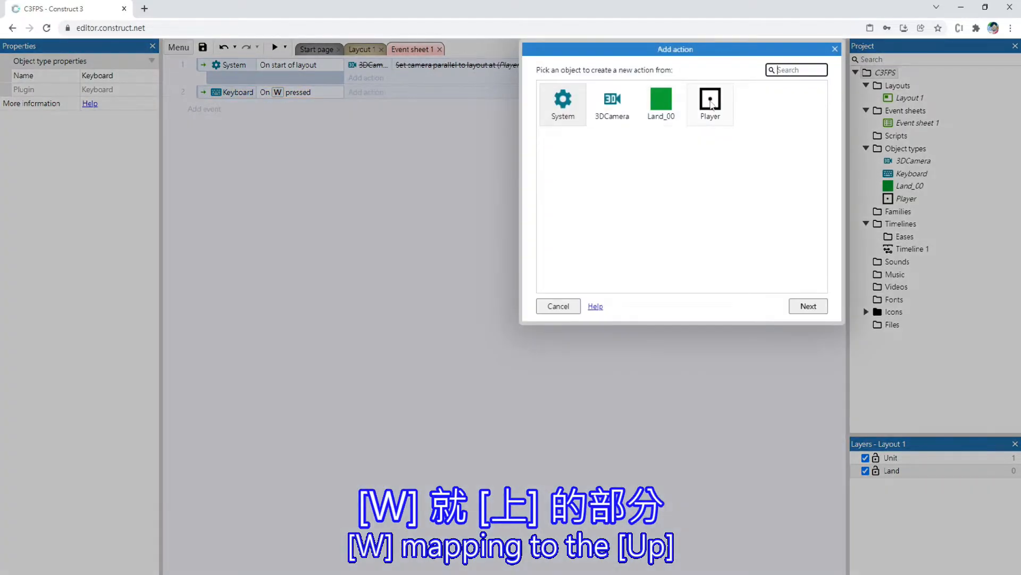
double_click(711, 104)
scroll(748, 128, down, 3)
text(sim)
click(594, 109)
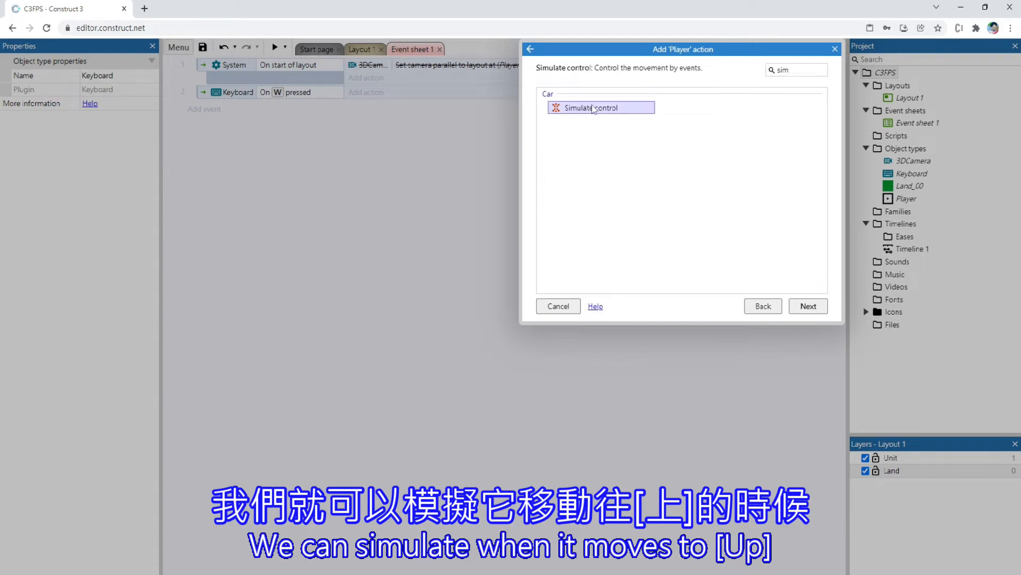
double_click(594, 109)
click(485, 145)
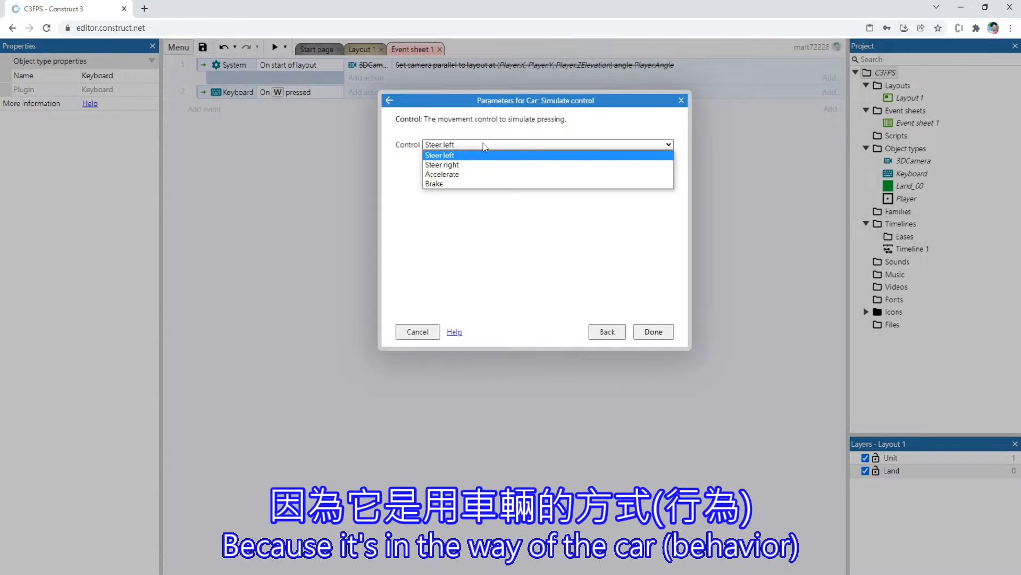
click(474, 174)
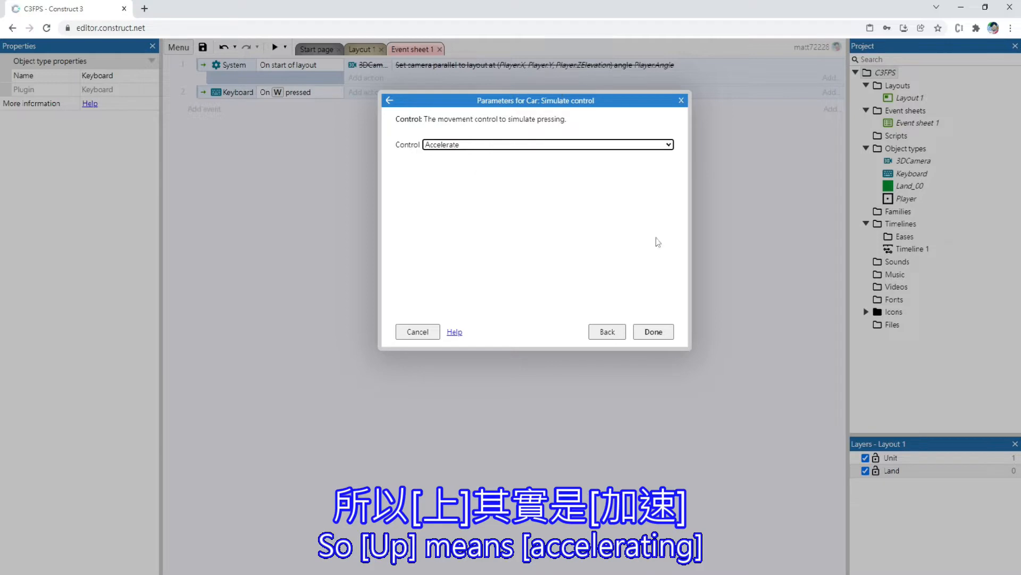
click(653, 332)
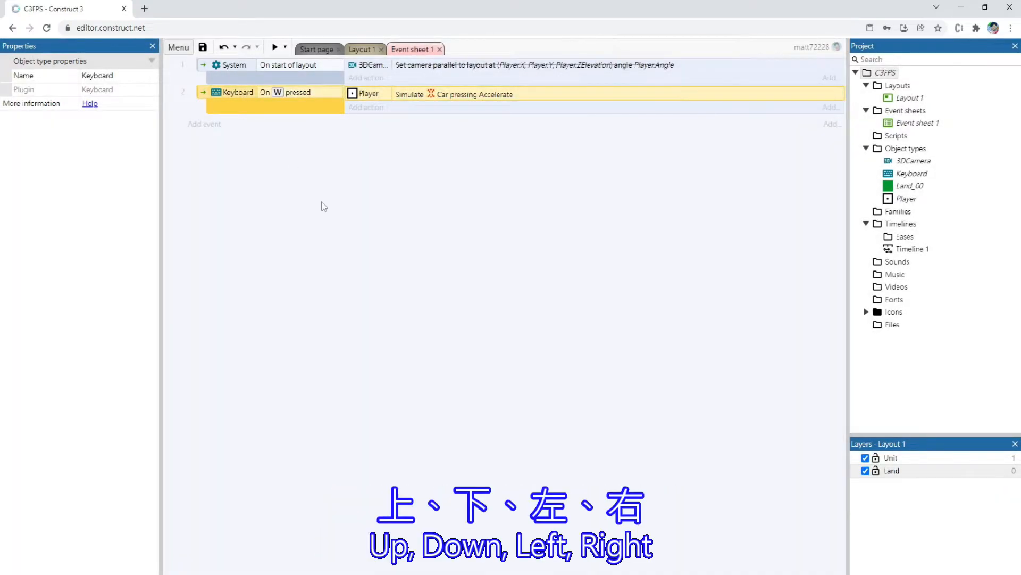
Copy the W key event with its action and paste three duplicates below it
key(ctrl+c)
key(ctrl+v)
key(ctrl+v)
key(ctrl+v)
Change the key of the first duplicated Keyboard event to S
double_click(293, 126)
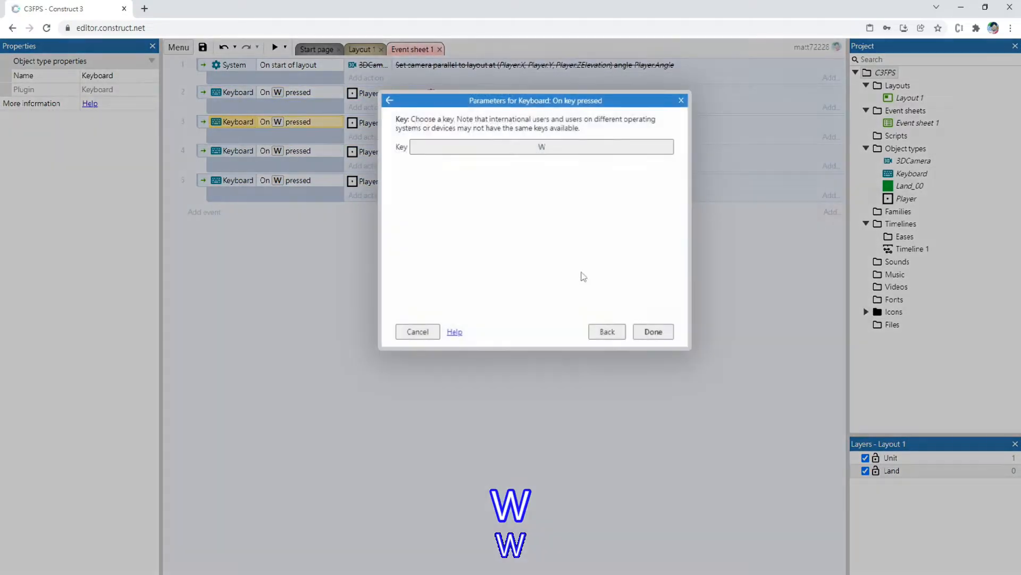
click(542, 147)
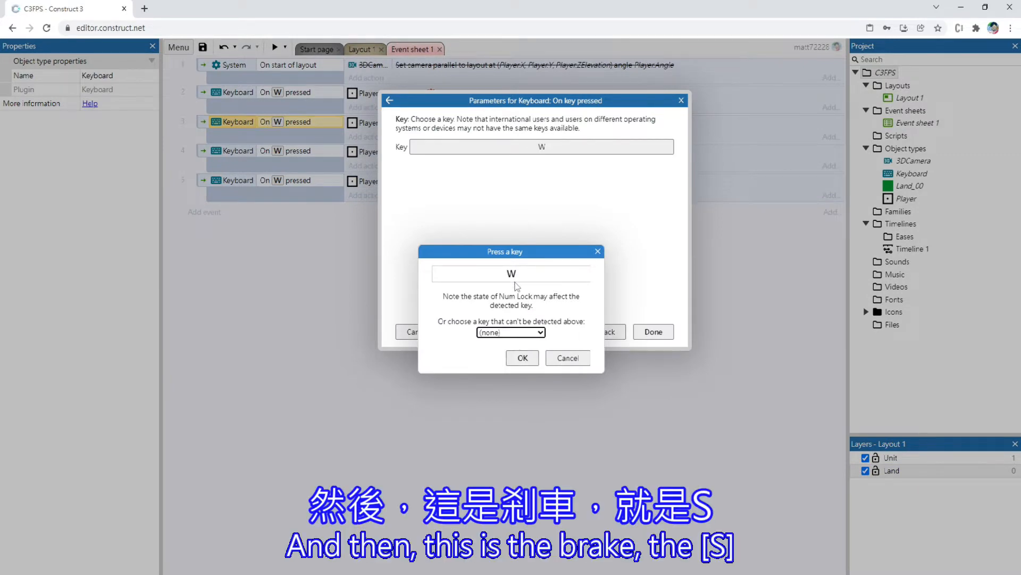
click(524, 359)
click(653, 331)
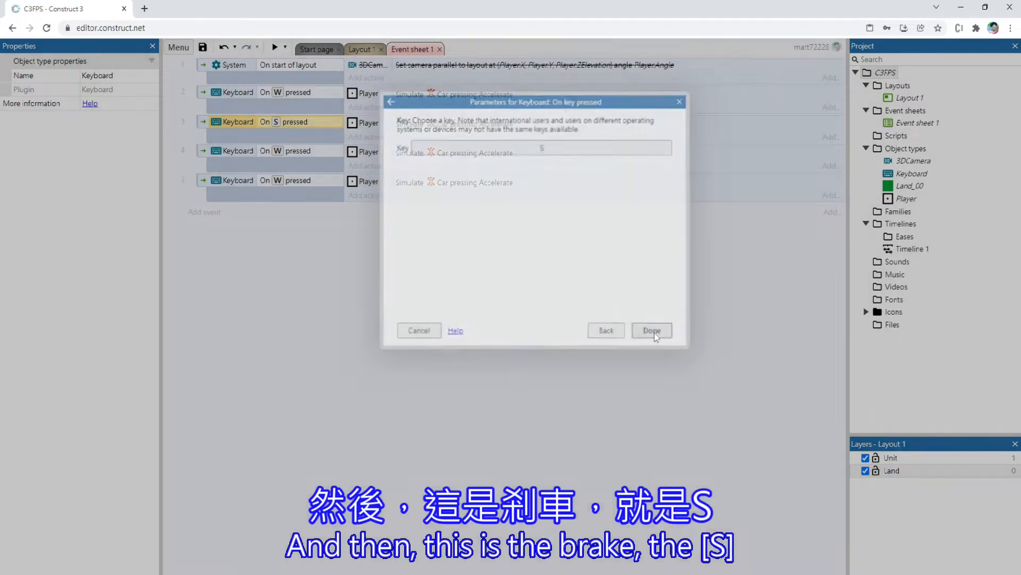
Set the S key event's simulated Car control to Brake
double_click(458, 123)
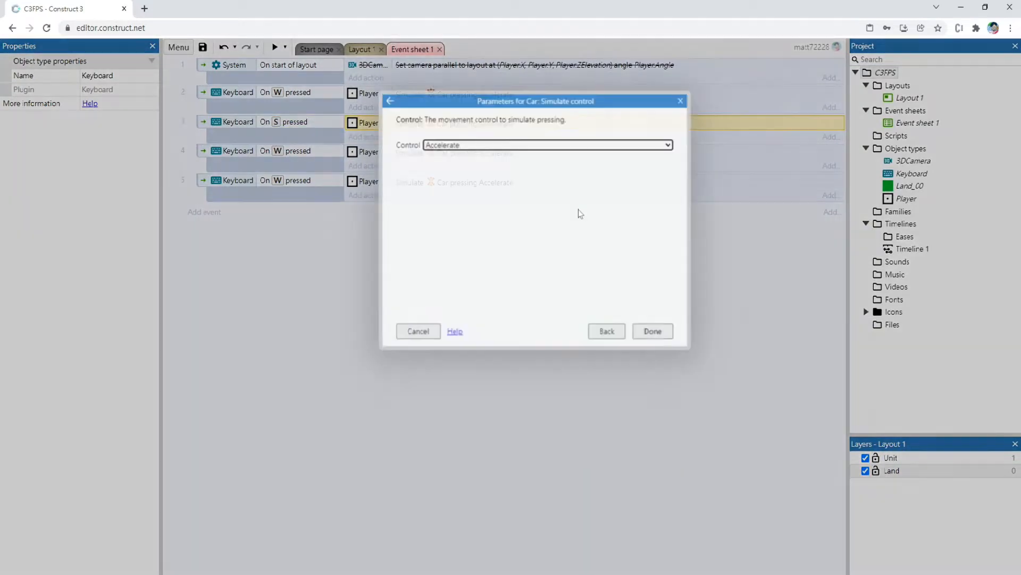
click(502, 144)
click(451, 186)
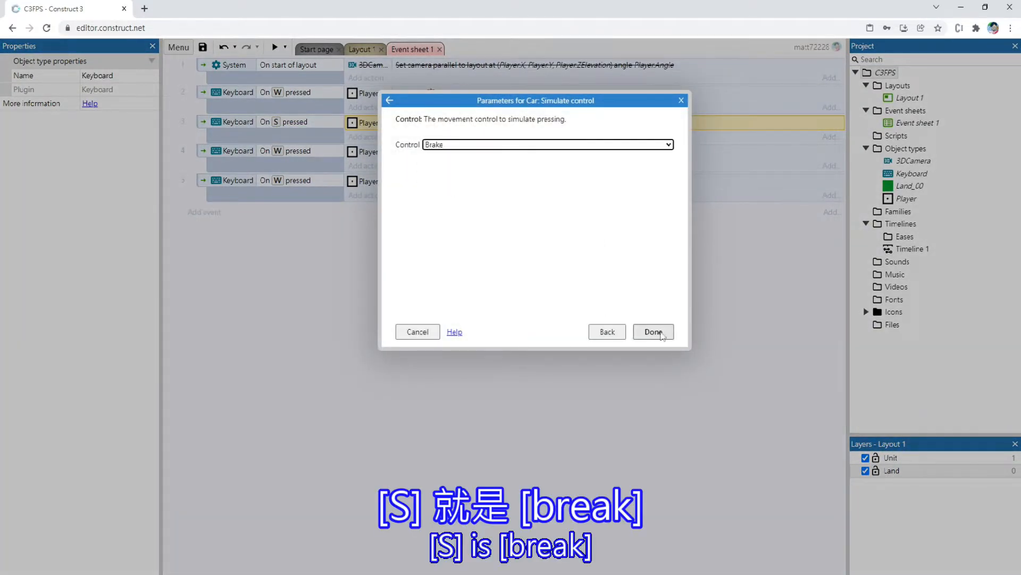
click(653, 331)
Change the key of the second duplicated Keyboard event, in event 4, to A
double_click(291, 152)
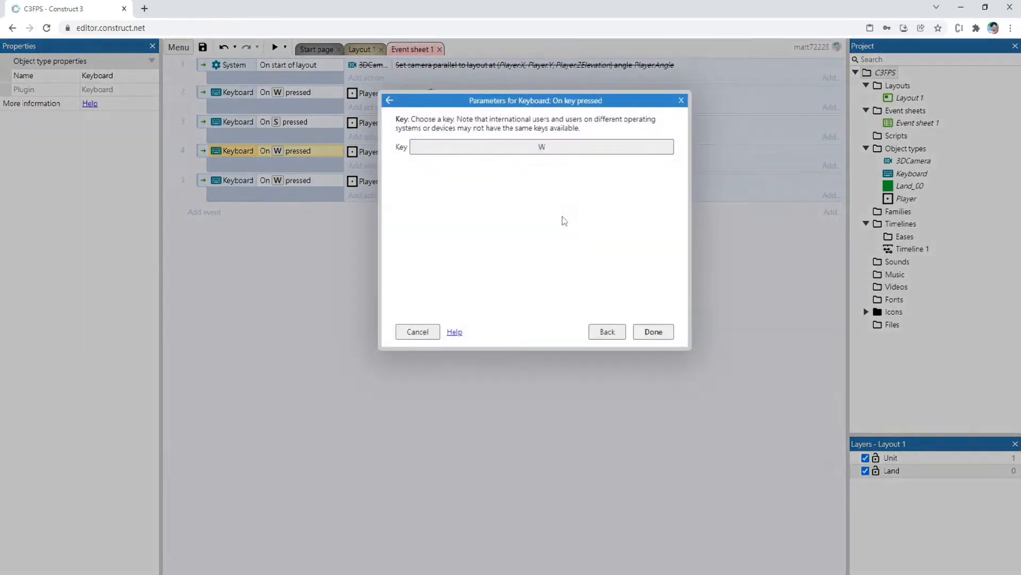
click(530, 154)
key(a)
click(534, 357)
click(660, 334)
Set the A key event's simulated Car control to Steer right
click(468, 157)
double_click(468, 158)
click(541, 144)
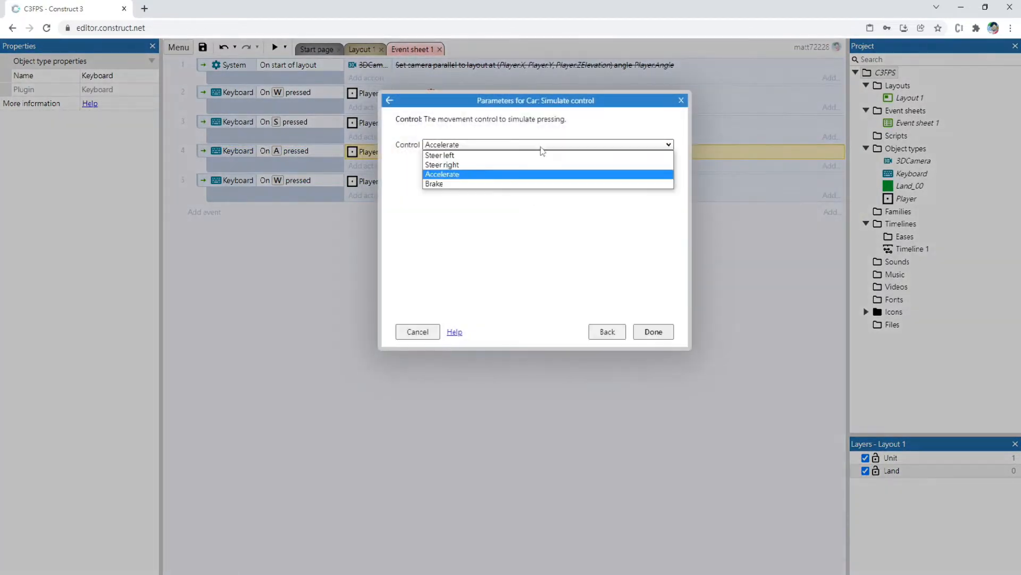
click(479, 165)
click(653, 332)
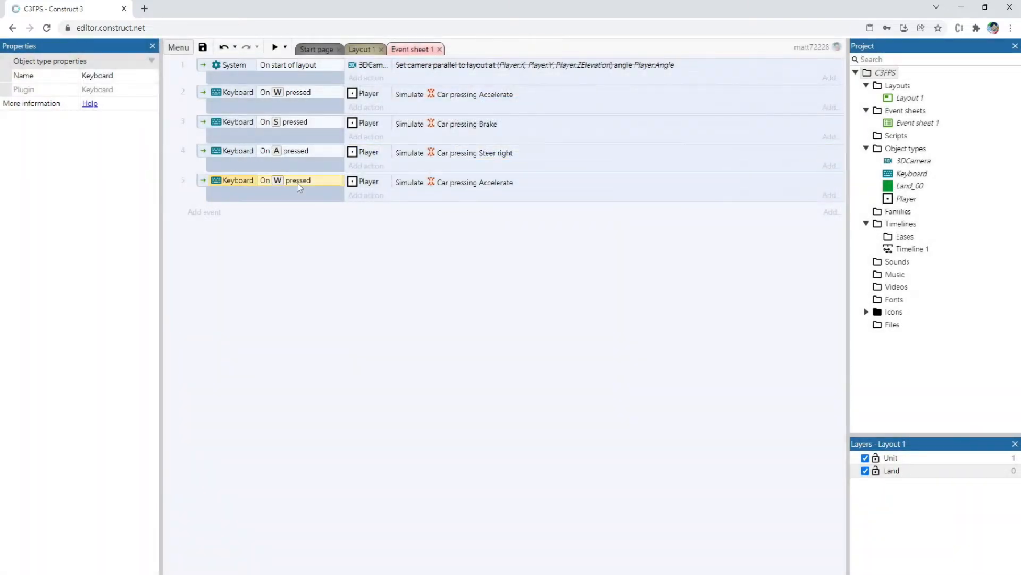
Change the key of the last duplicated Keyboard event, in event 5, to D
double_click(297, 183)
click(545, 149)
key(d)
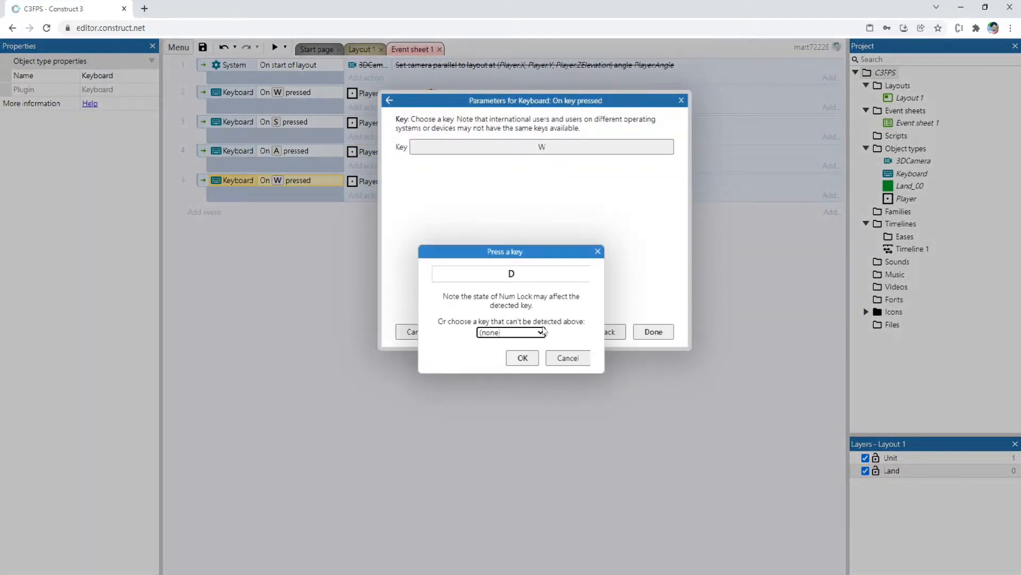
click(522, 357)
click(653, 331)
Set the D key event's simulated Car control to Steer right
double_click(425, 181)
click(502, 145)
click(442, 164)
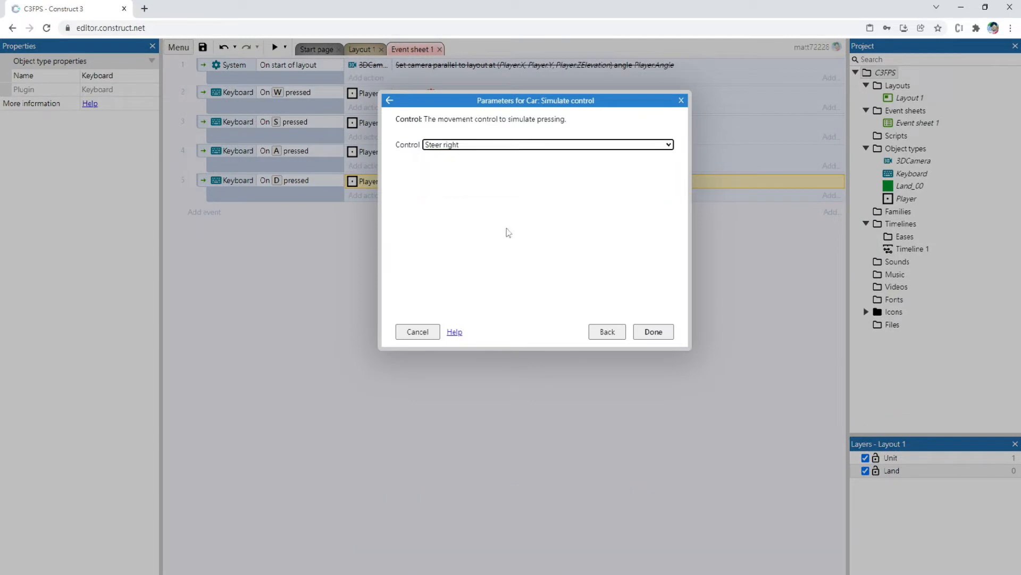
click(653, 332)
Select the Player in Layout 1 and turn off the Default controls of its Car behavior
click(358, 50)
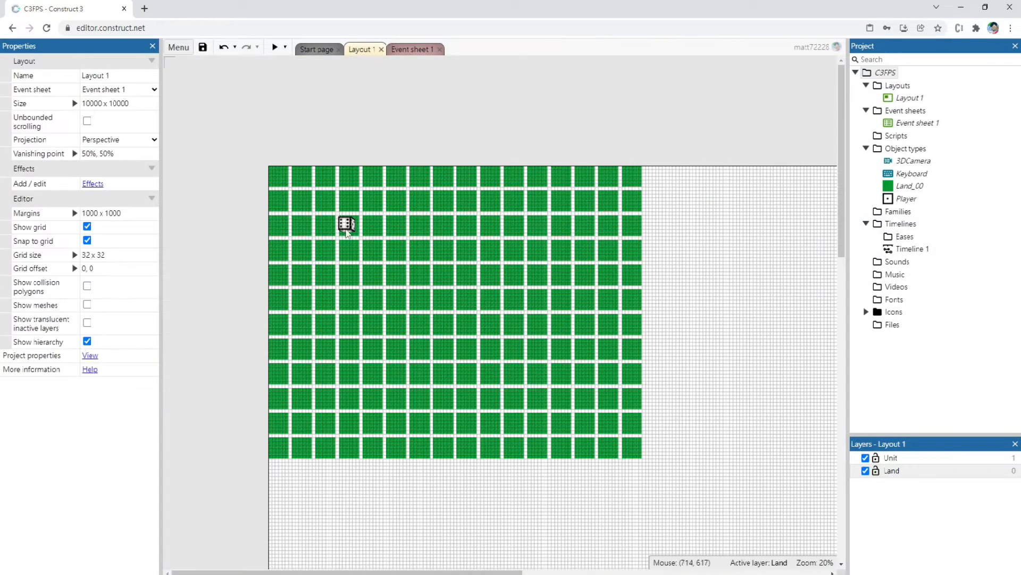
click(347, 231)
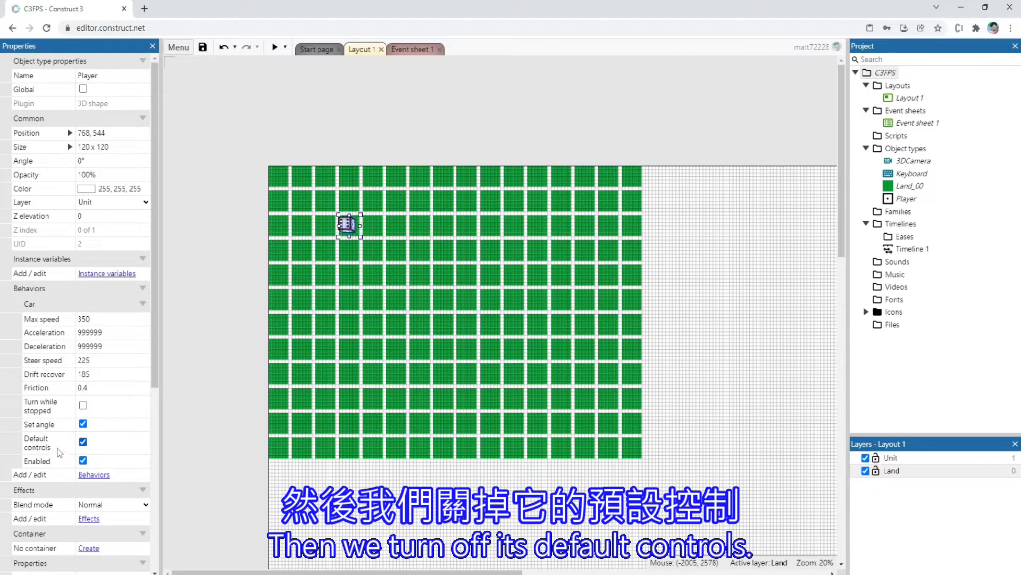
click(83, 442)
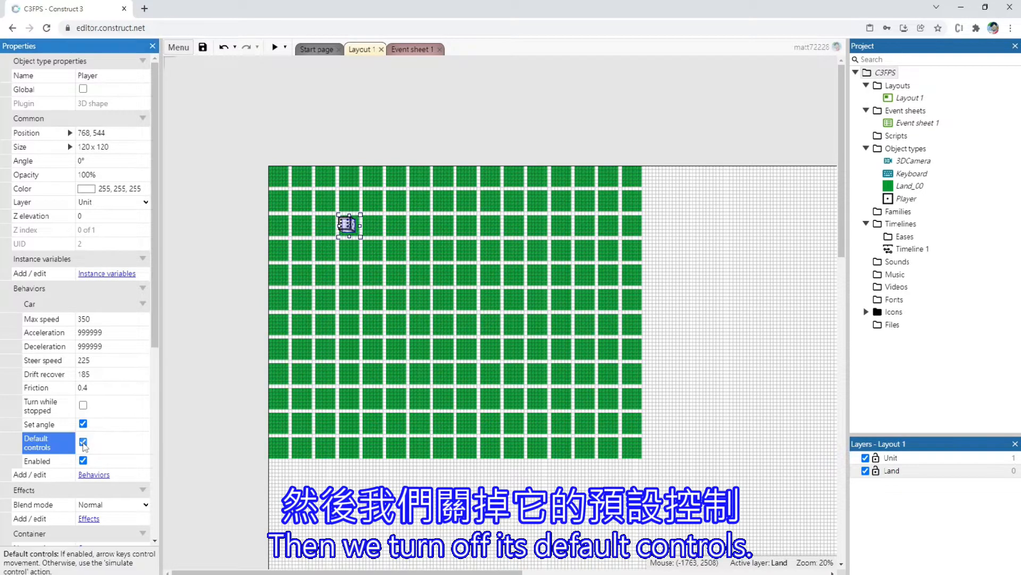
click(179, 349)
Preview Layout 1, test the Player's steering with the D and A keys, and close the preview
click(275, 47)
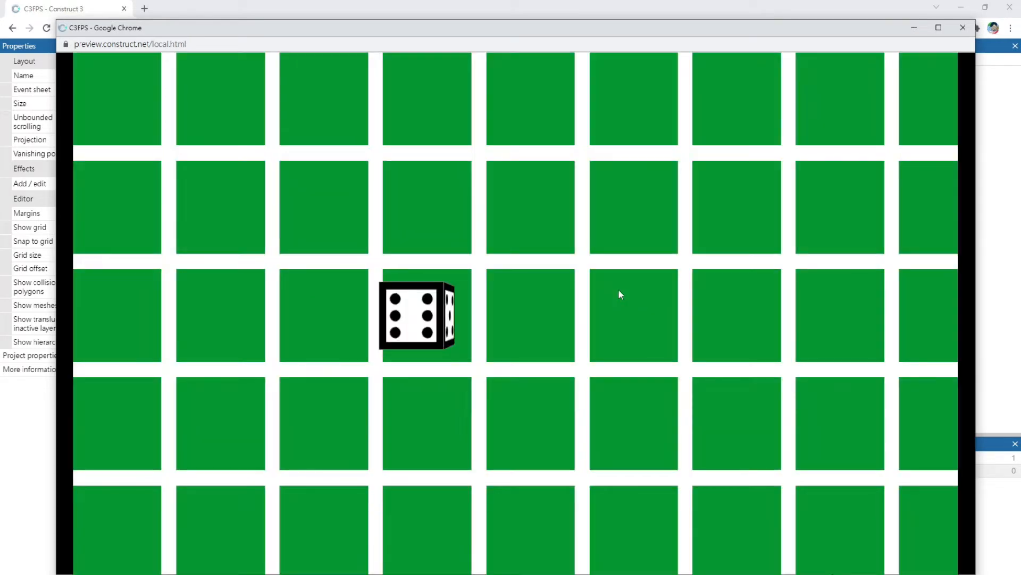
key(d)
key(d)
key(d)
key(d)
key(d)
key(d)
key(d)
key(a)
key(a)
key(a)
key(a)
key(a)
key(a)
key(a)
key(a)
key(a)
key(a)
key(d)
click(963, 27)
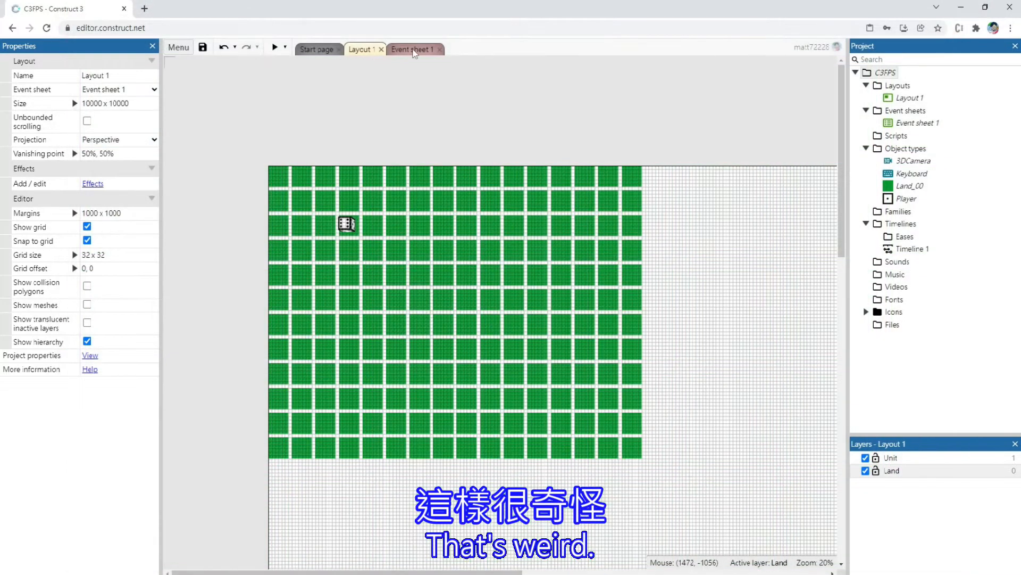
Change the W key event's condition in Event sheet 1 from On key pressed to Key is down
click(410, 49)
double_click(237, 94)
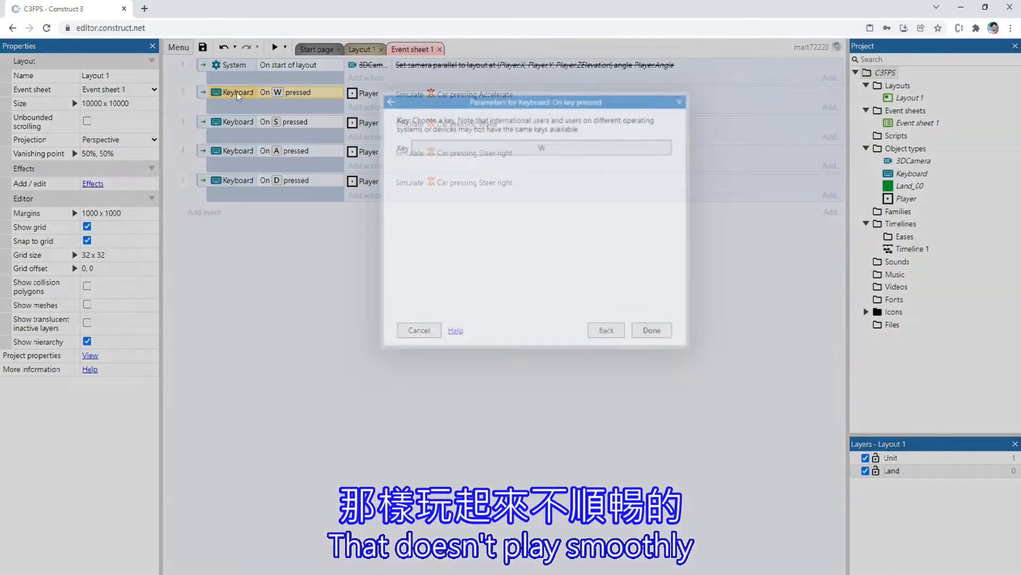
click(585, 158)
double_click(599, 162)
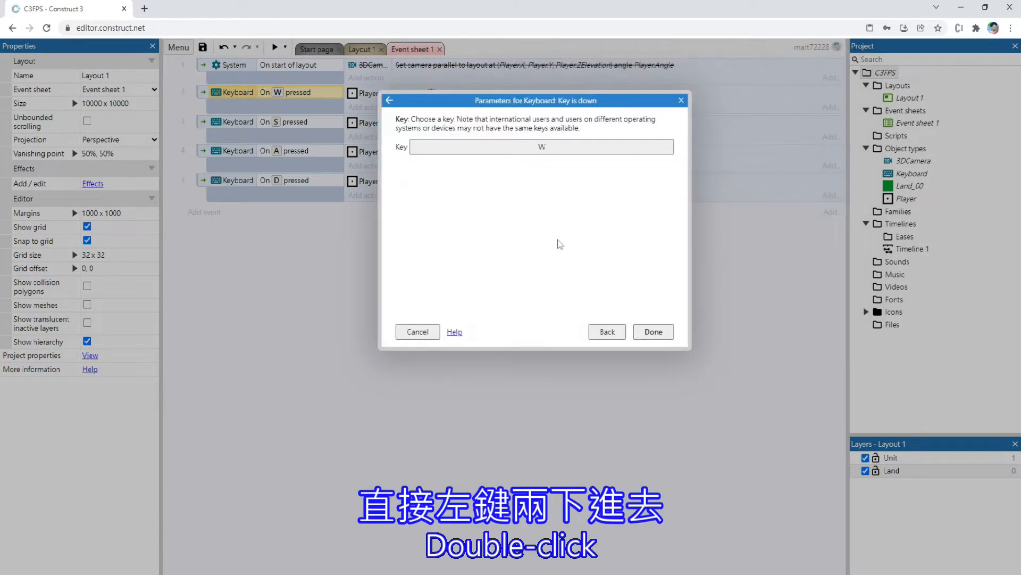
click(655, 330)
Change the S key event's condition from On key pressed to Key is down
double_click(321, 127)
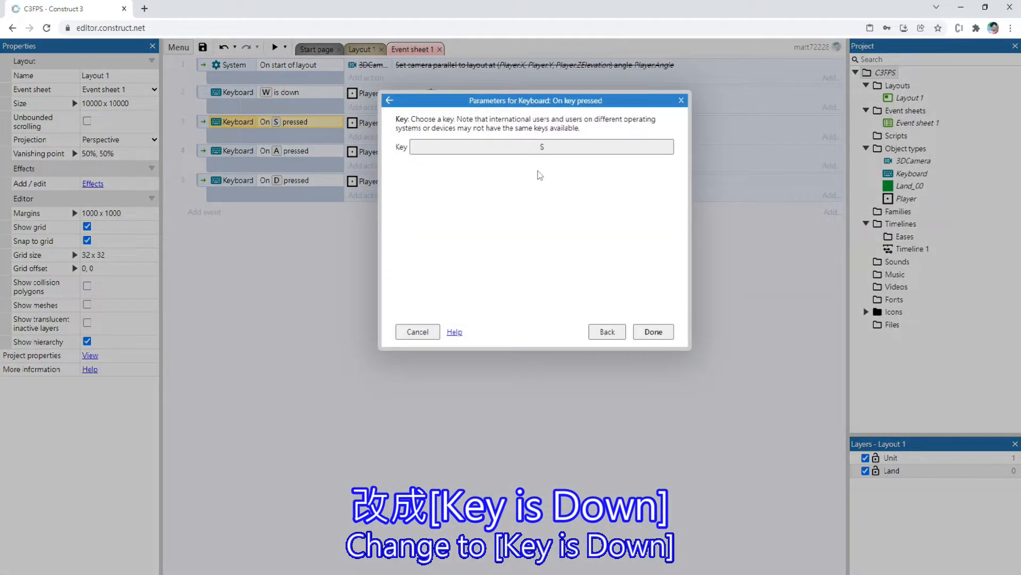
click(526, 152)
click(597, 252)
click(599, 333)
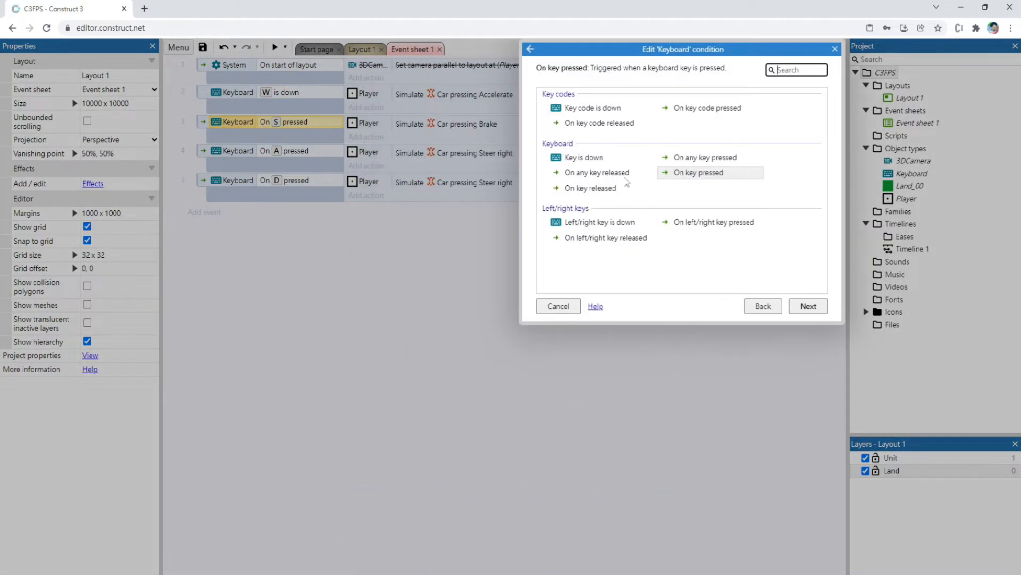
click(603, 160)
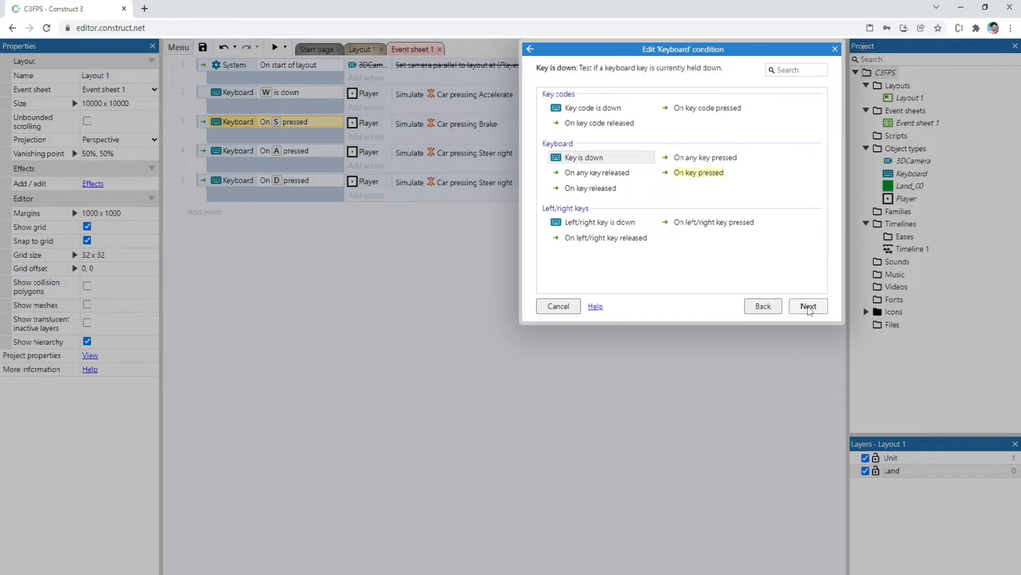
click(808, 306)
click(655, 331)
Change the A key event's condition from On key pressed to Key is down
double_click(301, 154)
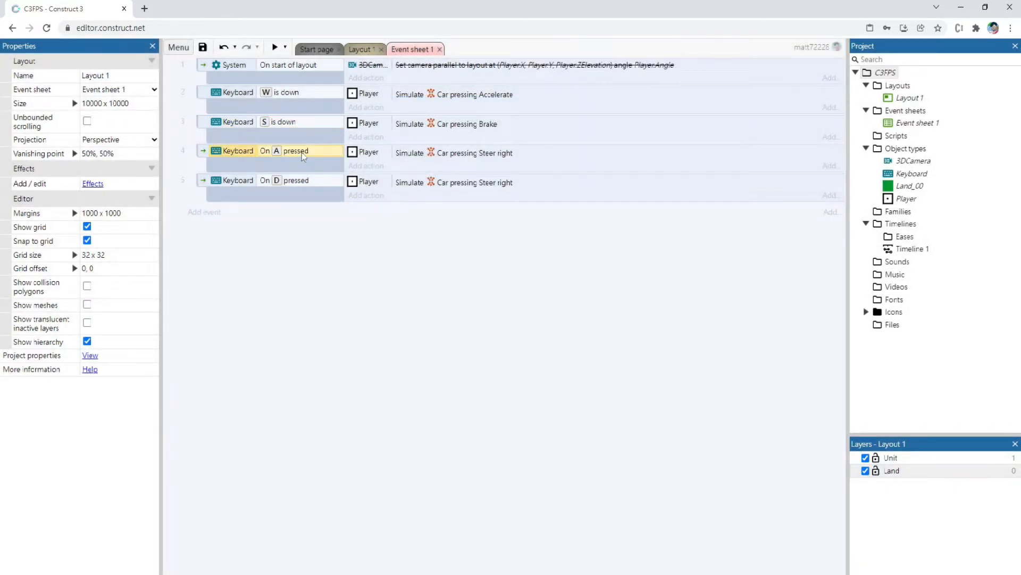
click(607, 332)
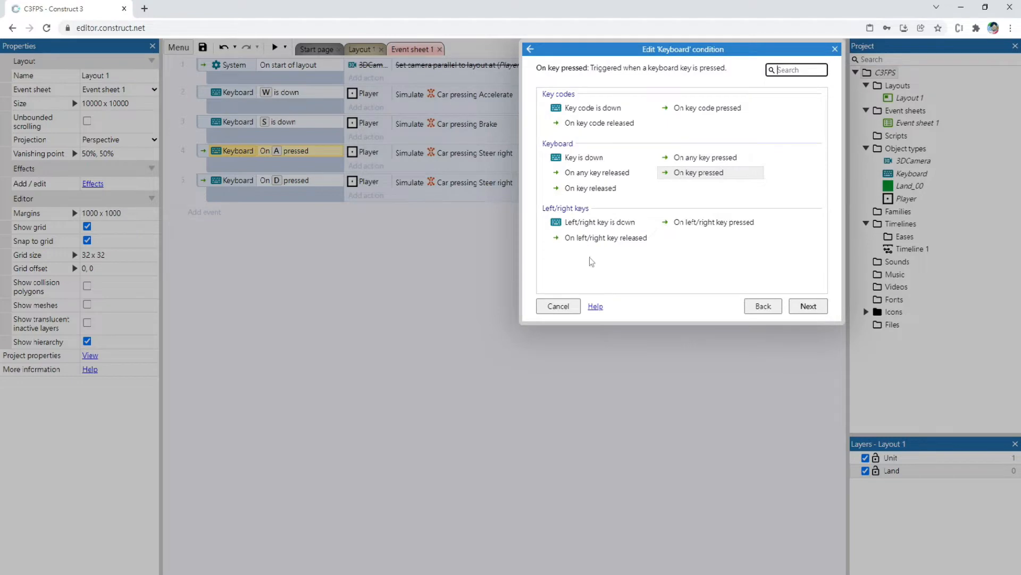
double_click(572, 160)
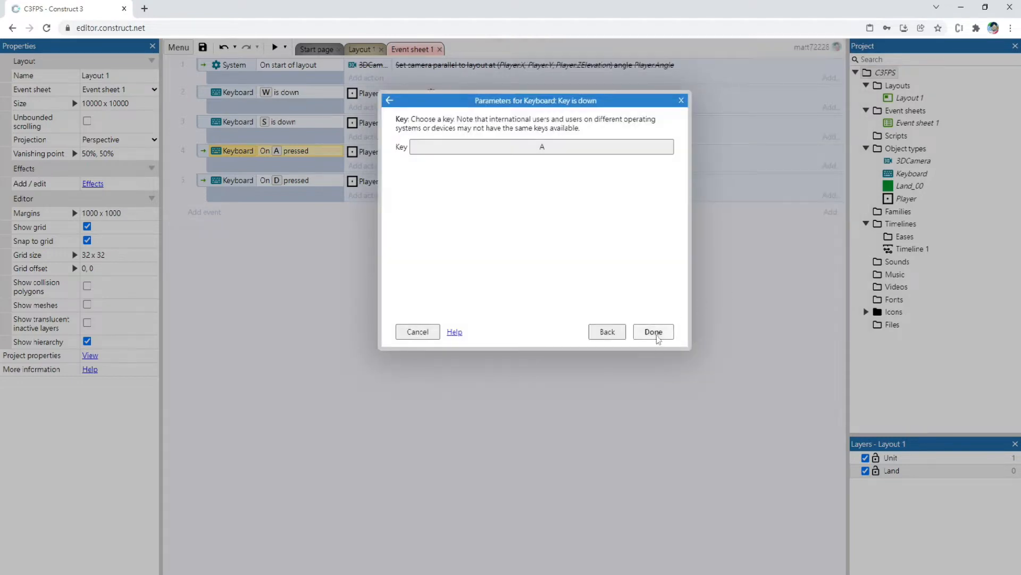
click(654, 332)
Change the D key event's condition from On key pressed to Key is down
double_click(307, 183)
click(607, 332)
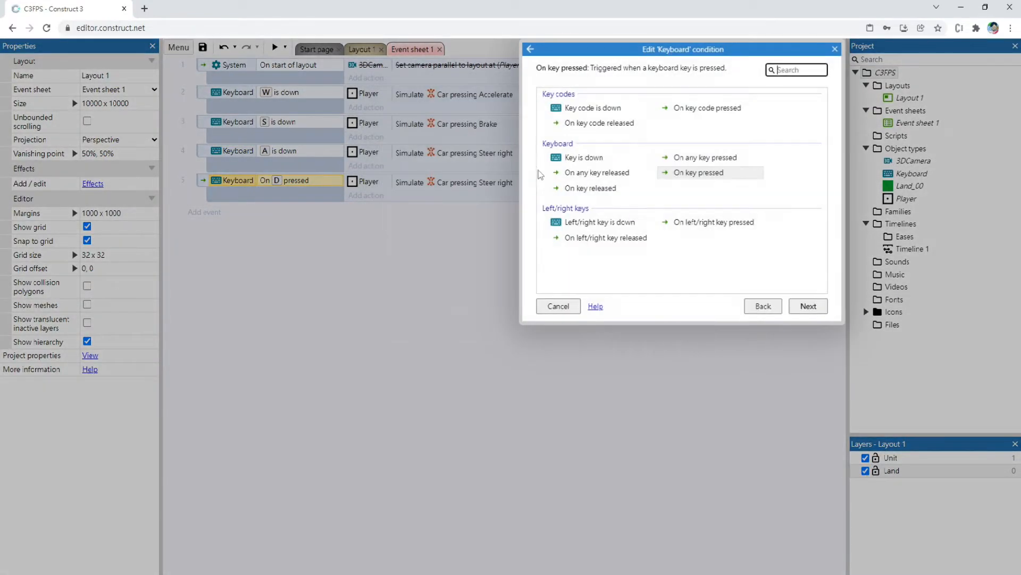
double_click(582, 160)
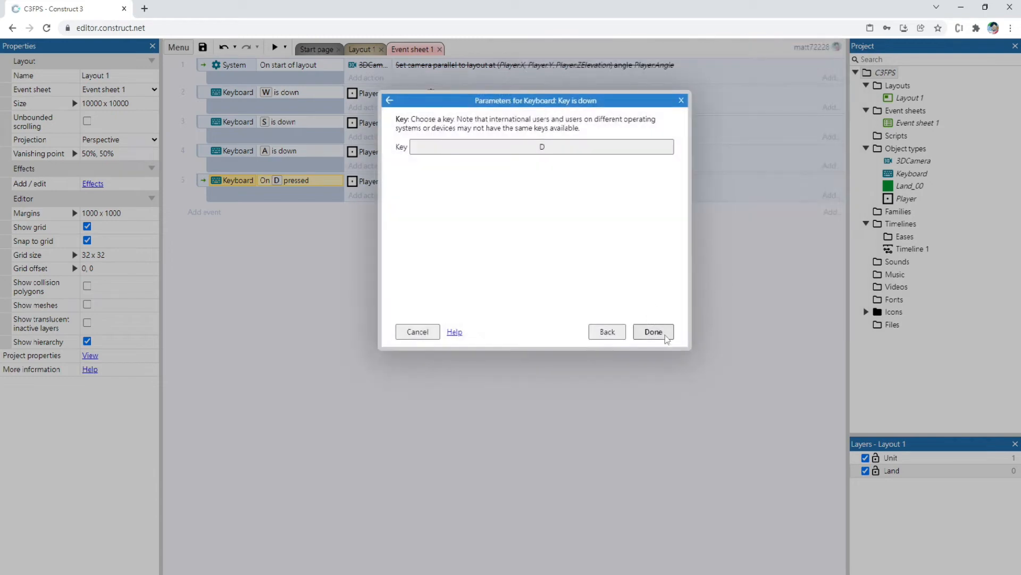
click(659, 333)
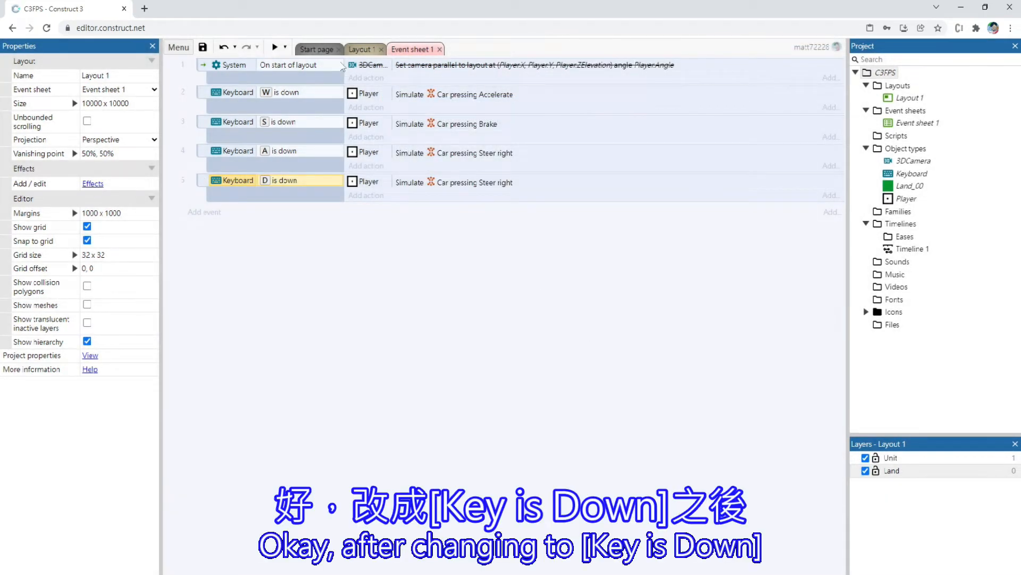
Preview Layout 1 and test driving the Player with the W, S and D keys
click(360, 49)
click(275, 47)
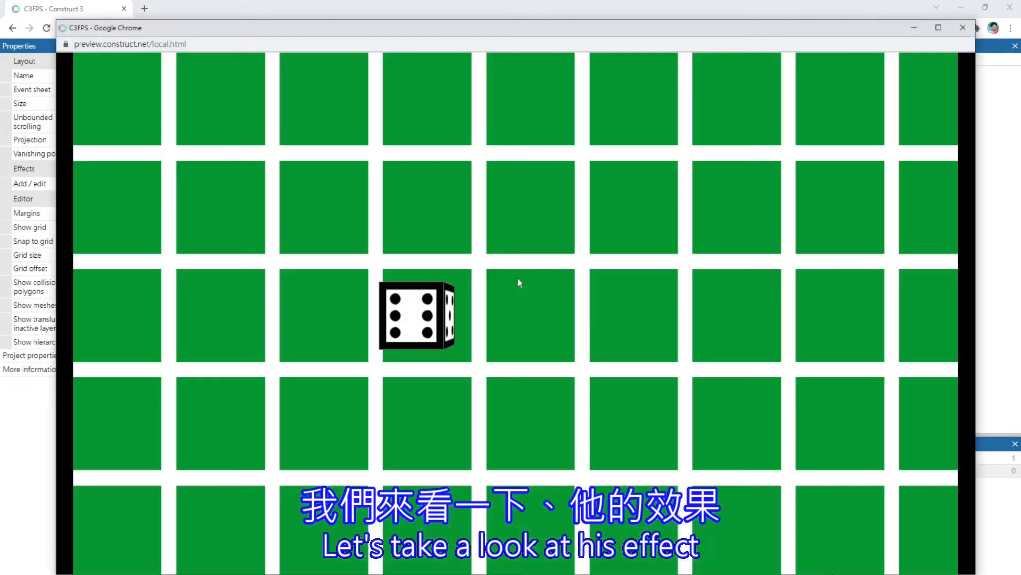
key(w)
key(d)
key(d)
key(s)
key(w)
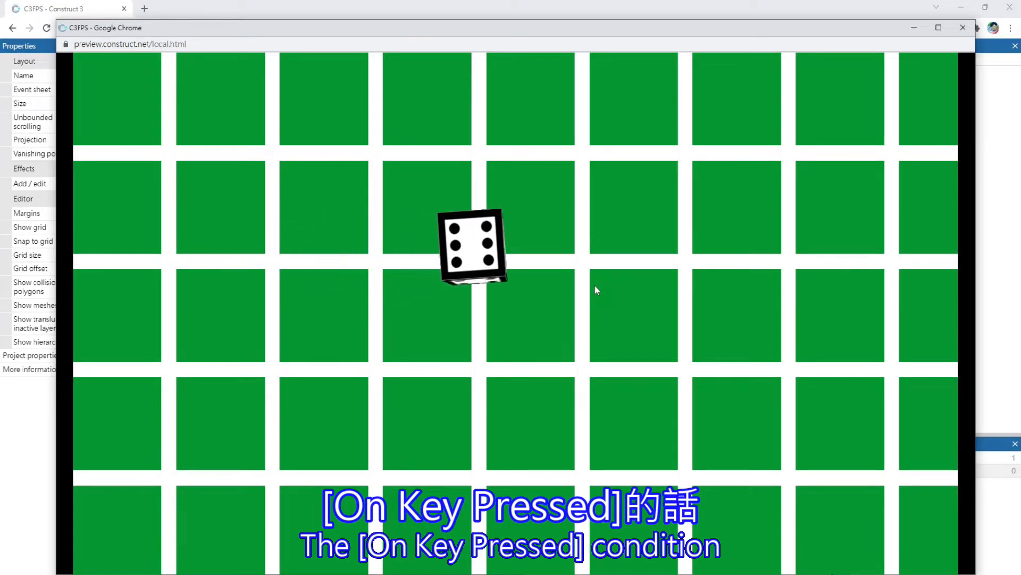
key(d)
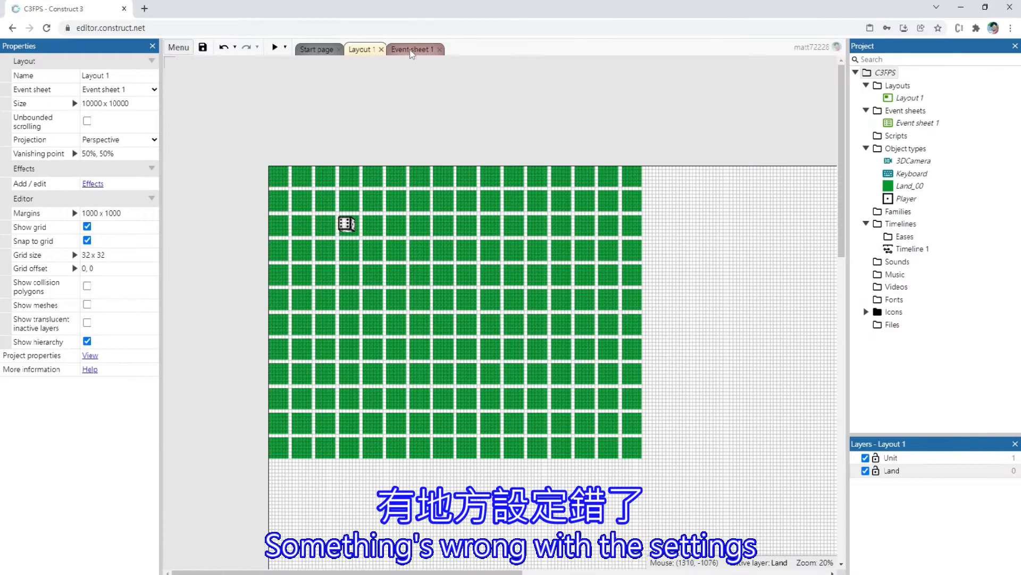
Change the A key event's simulated Car control to Steer left and preview Layout 1 again
click(411, 49)
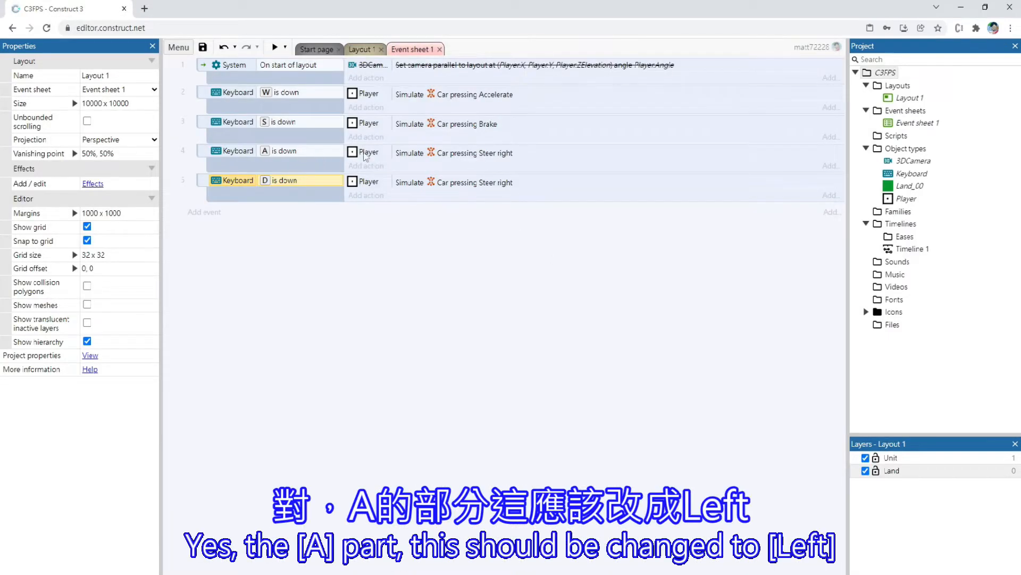
double_click(485, 154)
click(486, 145)
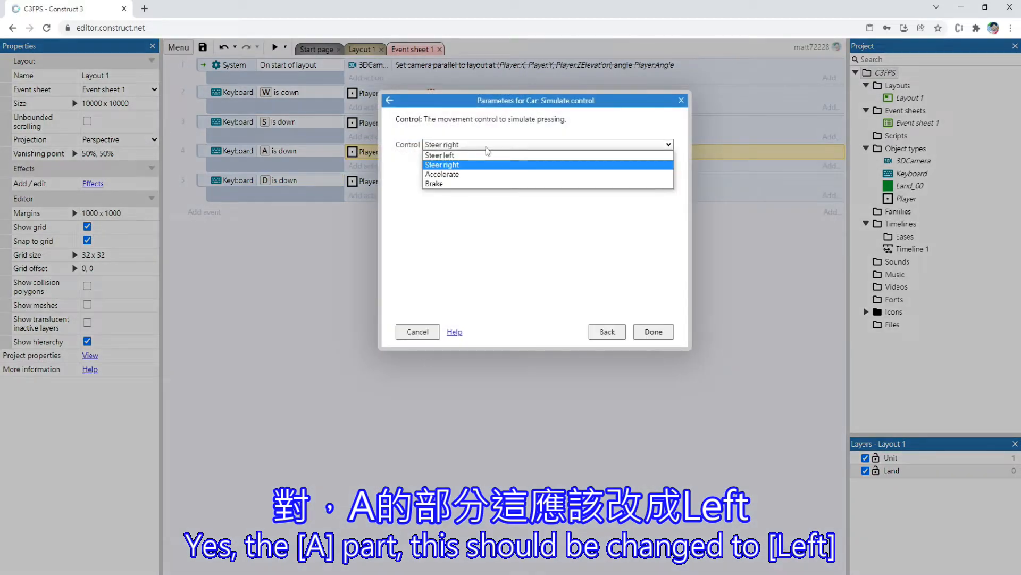
click(483, 165)
click(653, 332)
click(357, 50)
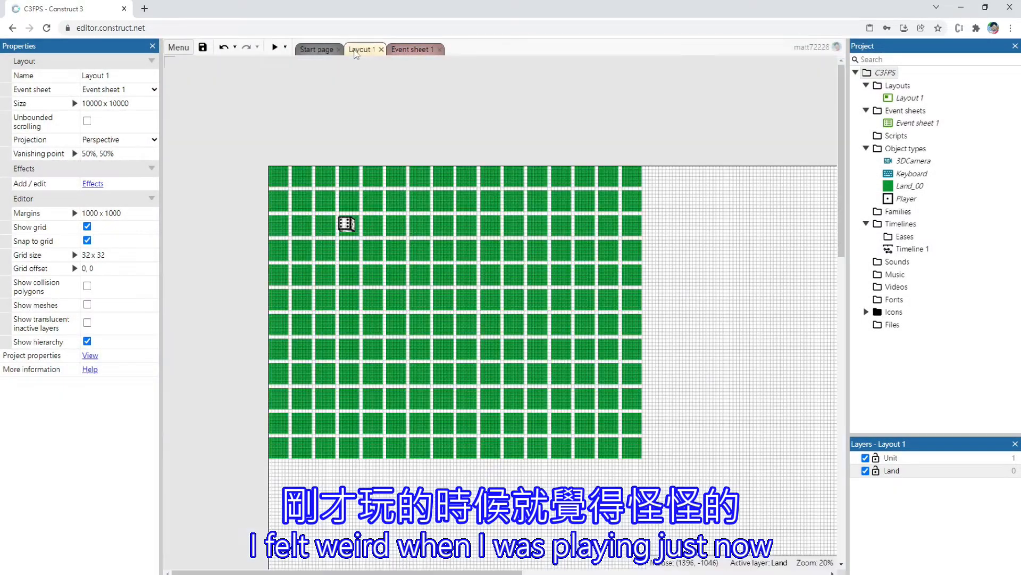
click(273, 48)
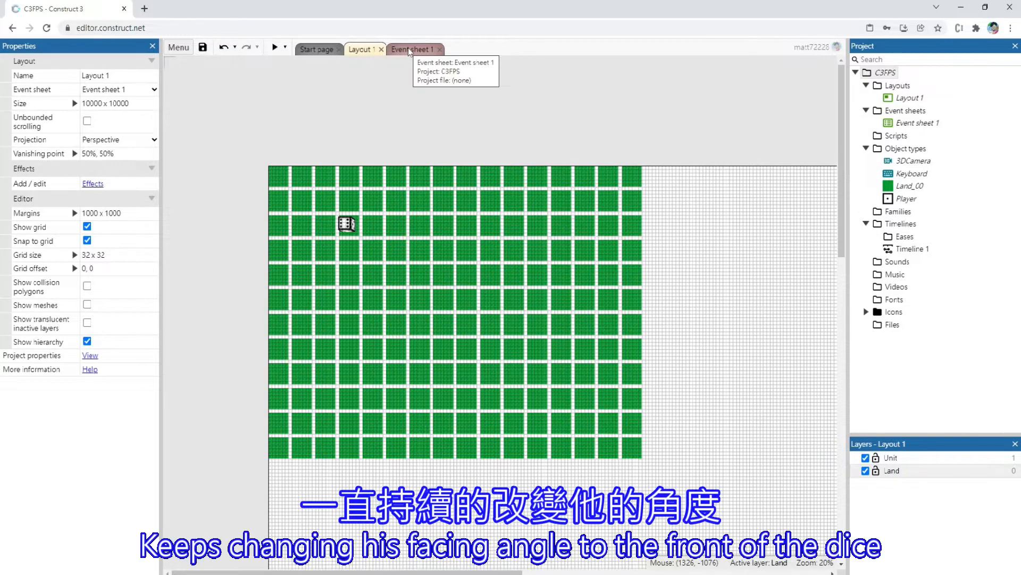
Paste a copy of the On start of layout event with its camera action at the end of Event sheet 1
click(410, 49)
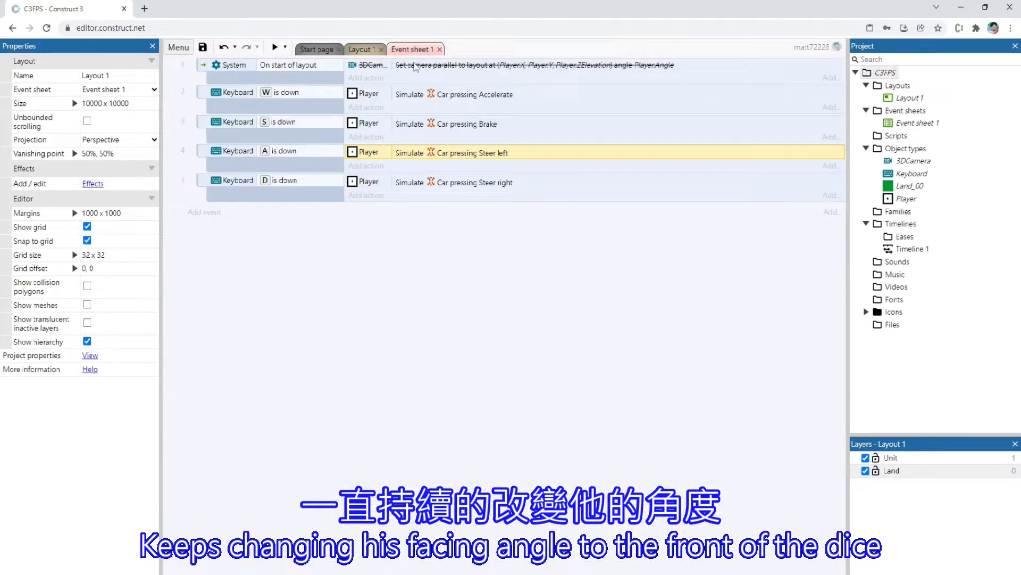
click(244, 80)
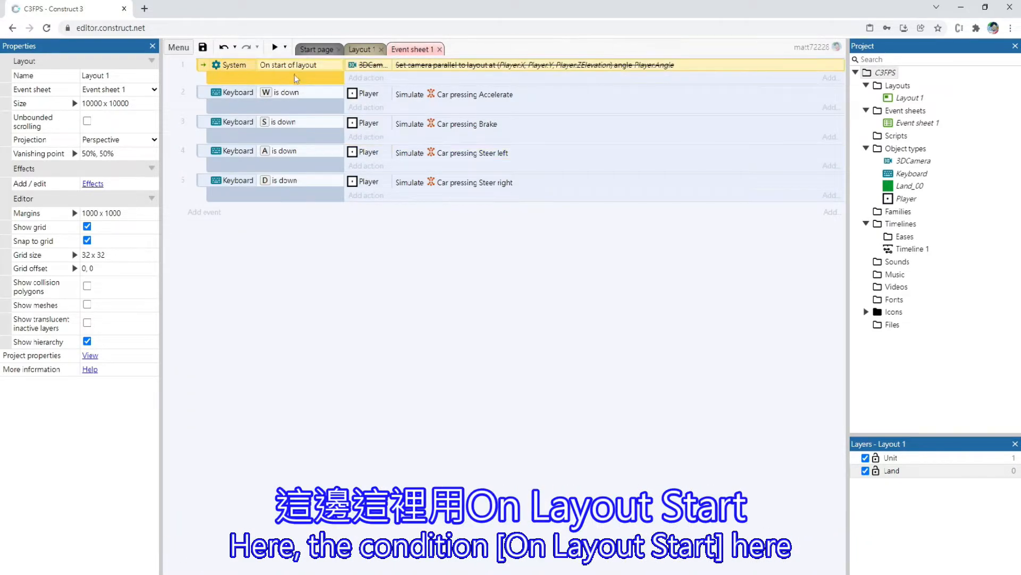
click(301, 245)
key(ctrl+v)
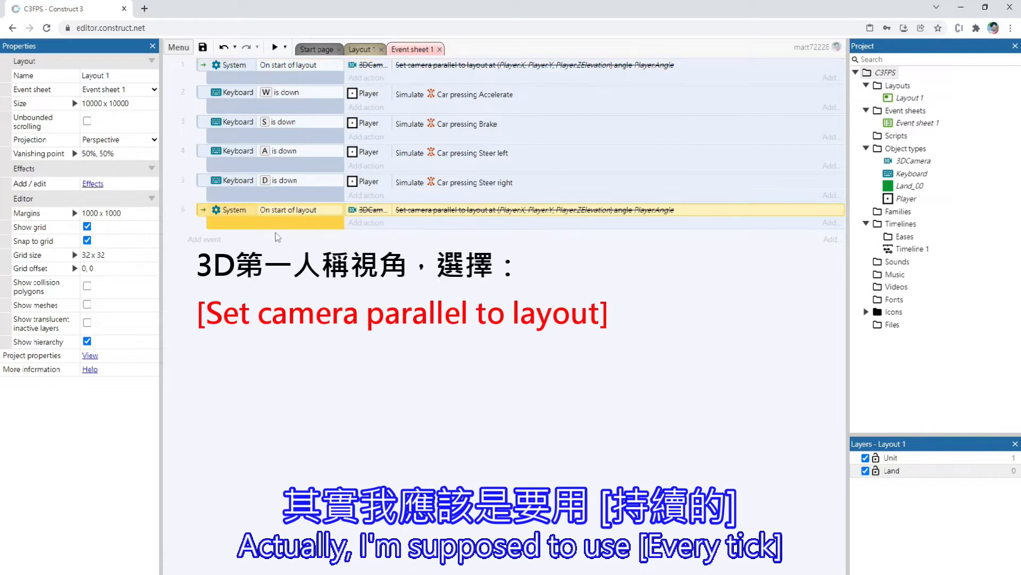
Enable the disabled 3DCamera action "Set camera parallel to layout" in the pasted event
right_click(389, 216)
mouse_move(430, 326)
click(537, 358)
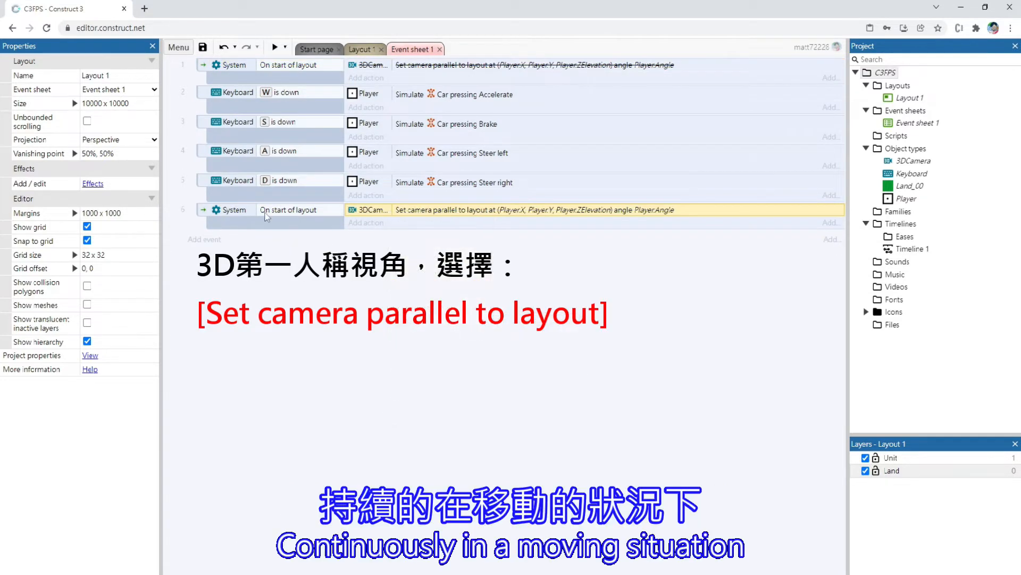
Replace the On start of layout condition of event 6 with the System condition Every tick
double_click(262, 210)
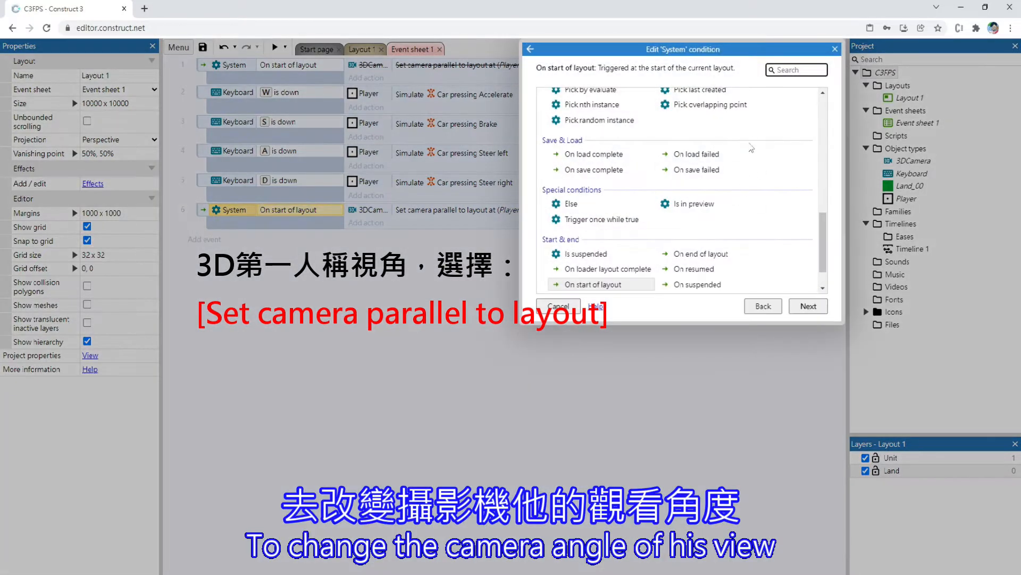
text(ever)
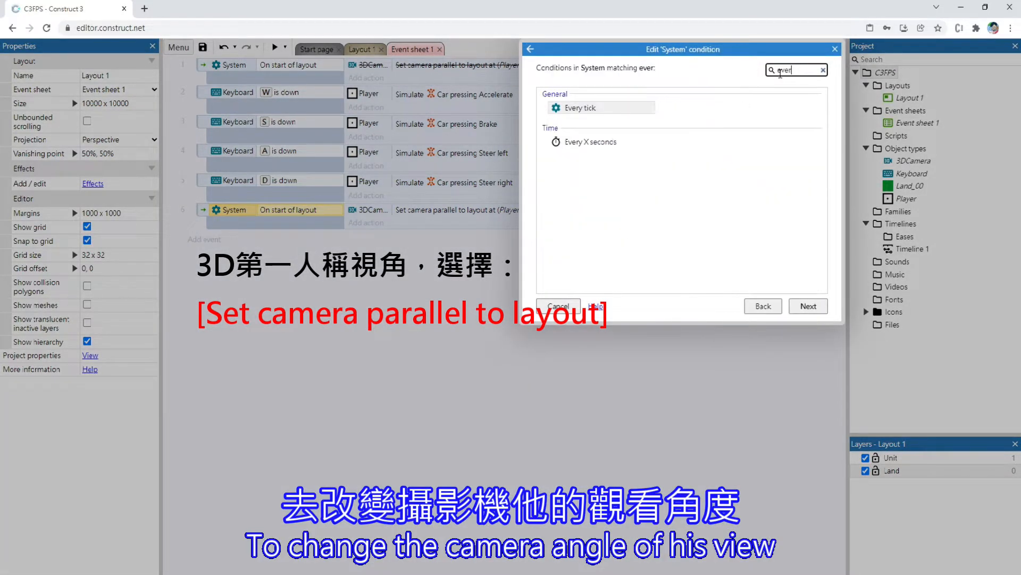
double_click(574, 108)
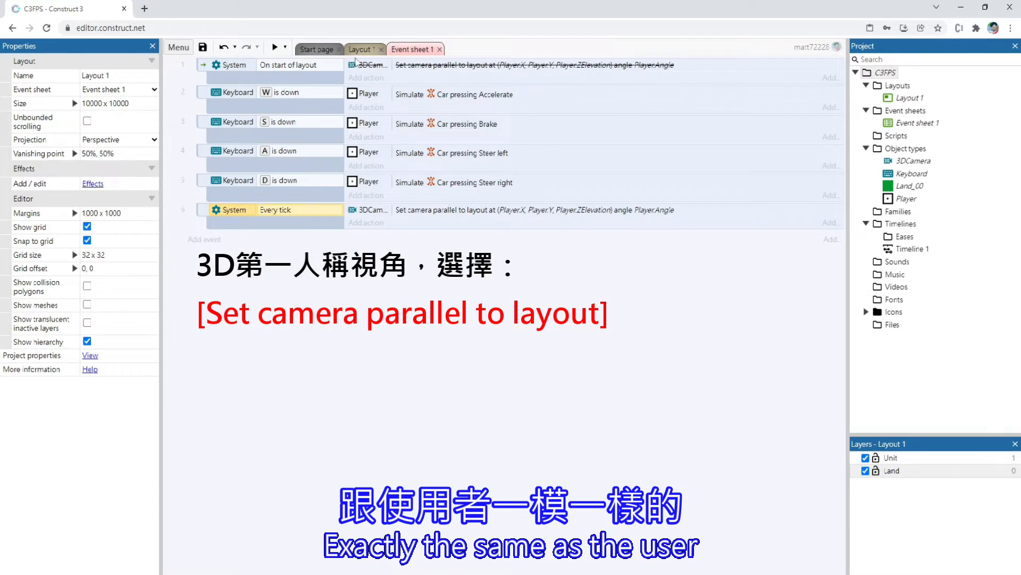
Preview Layout 1 to check the camera view with the every-tick camera action, then close the preview
click(360, 51)
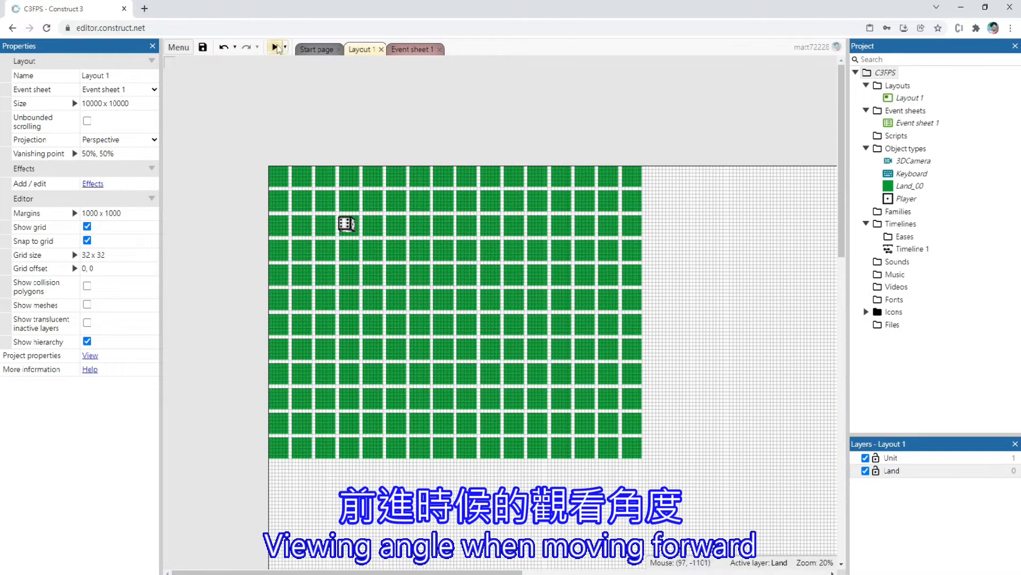
click(275, 47)
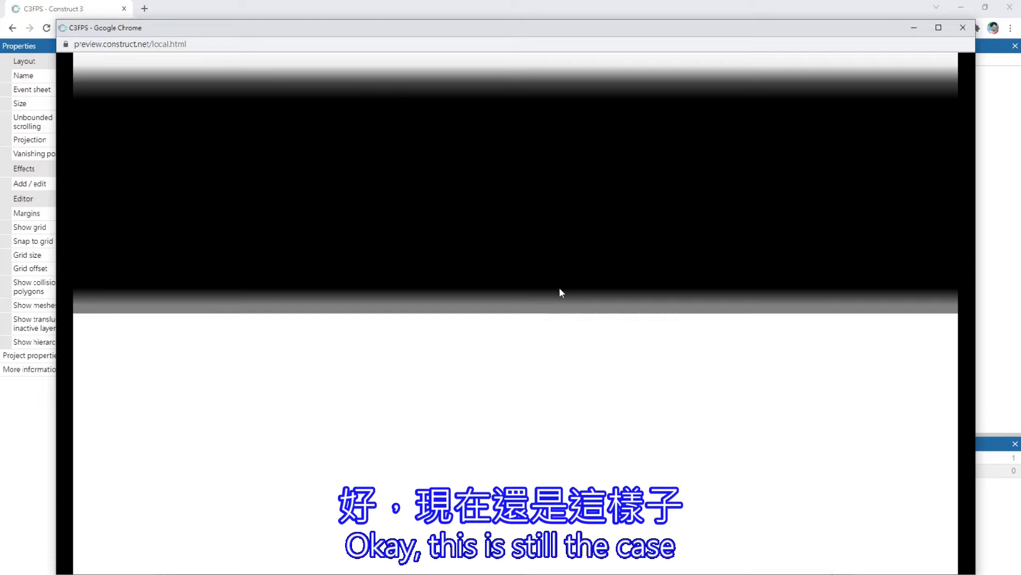
click(962, 28)
Set Camera Z of the every-tick 3DCamera action to Player.ZElevation + 10
click(414, 50)
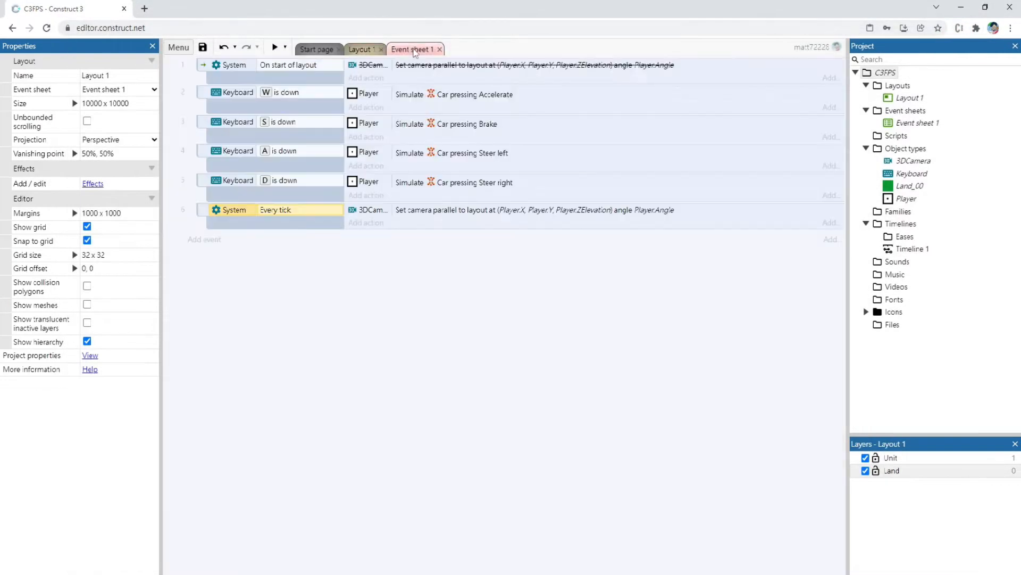
double_click(510, 211)
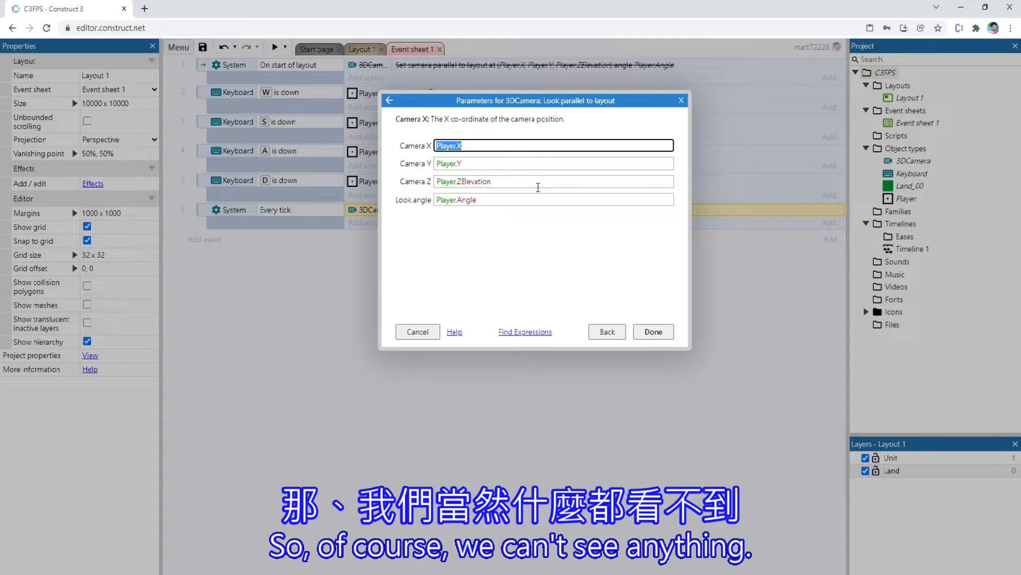
click(539, 186)
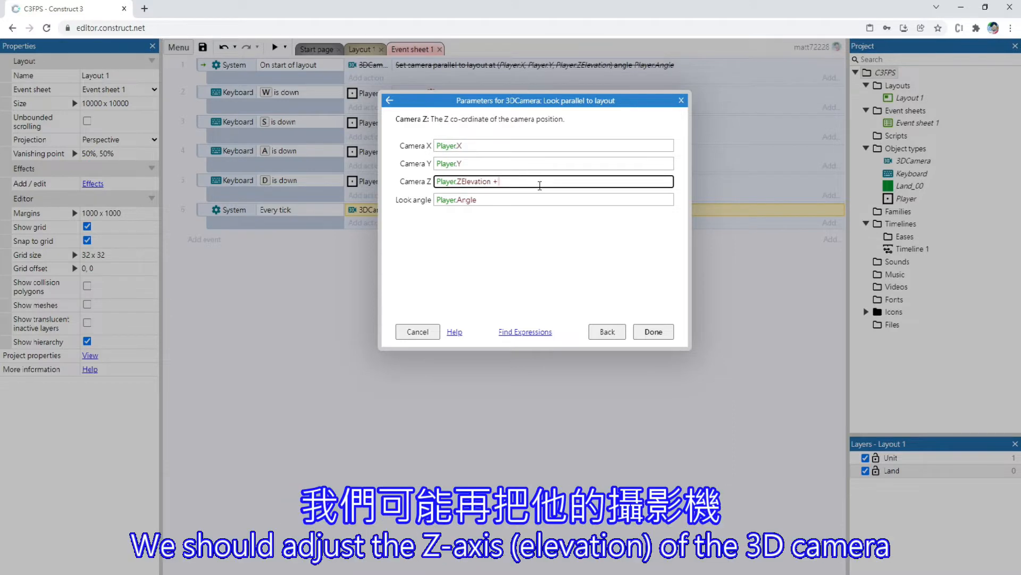
text(+ )
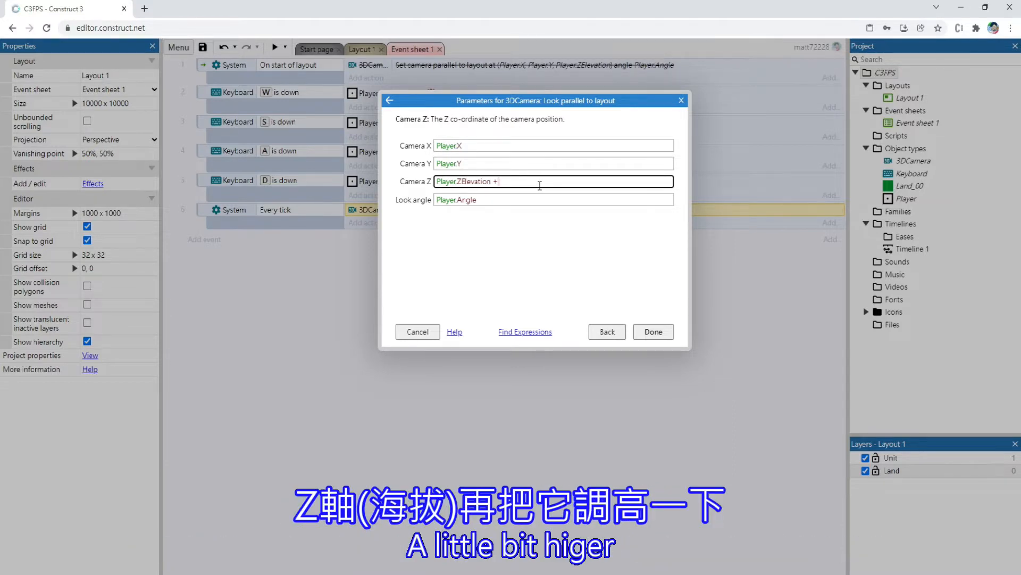
text(10)
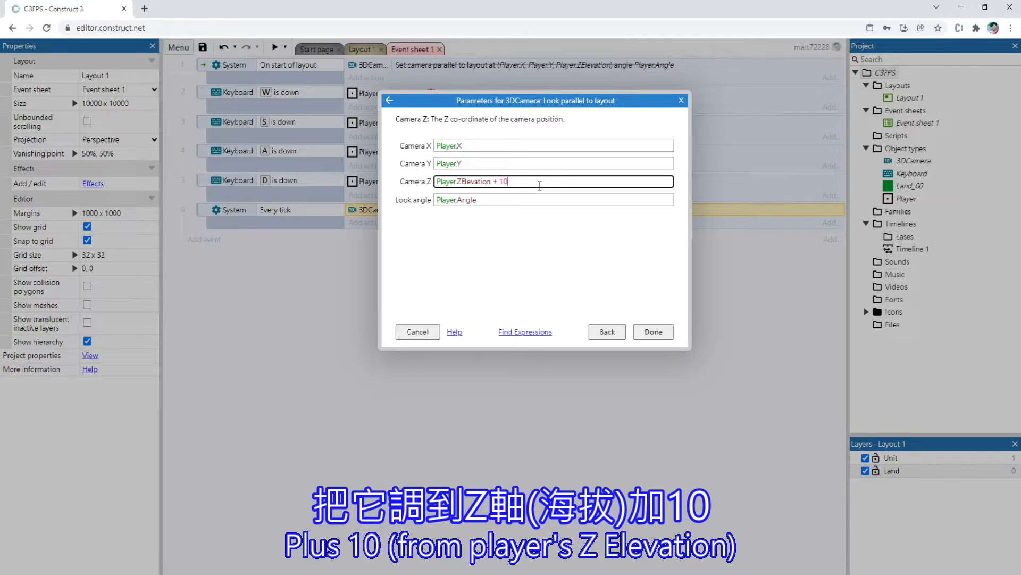
key(Return)
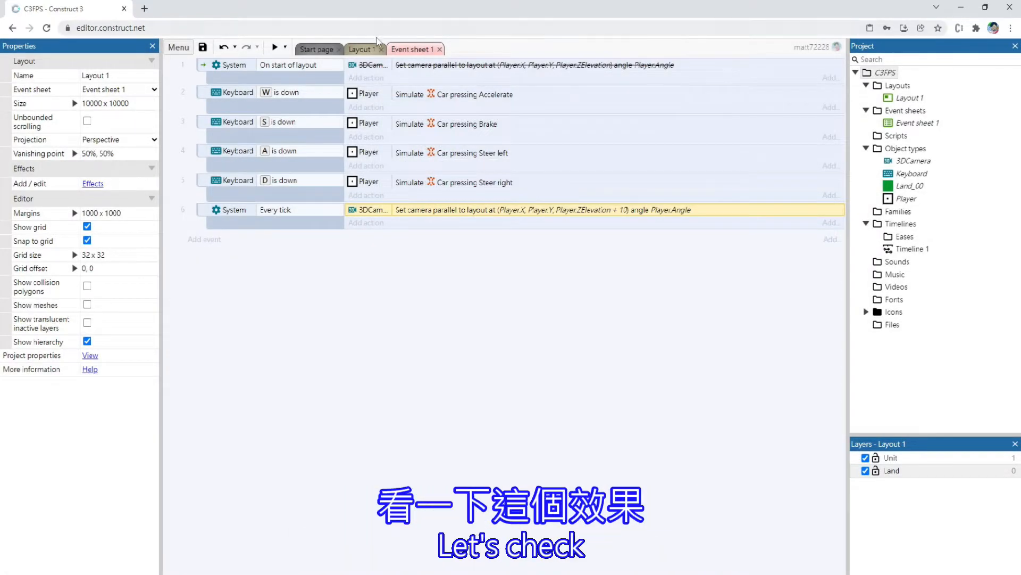
Preview Layout 1 to check the view from the raised camera, then close the preview
click(365, 50)
click(270, 51)
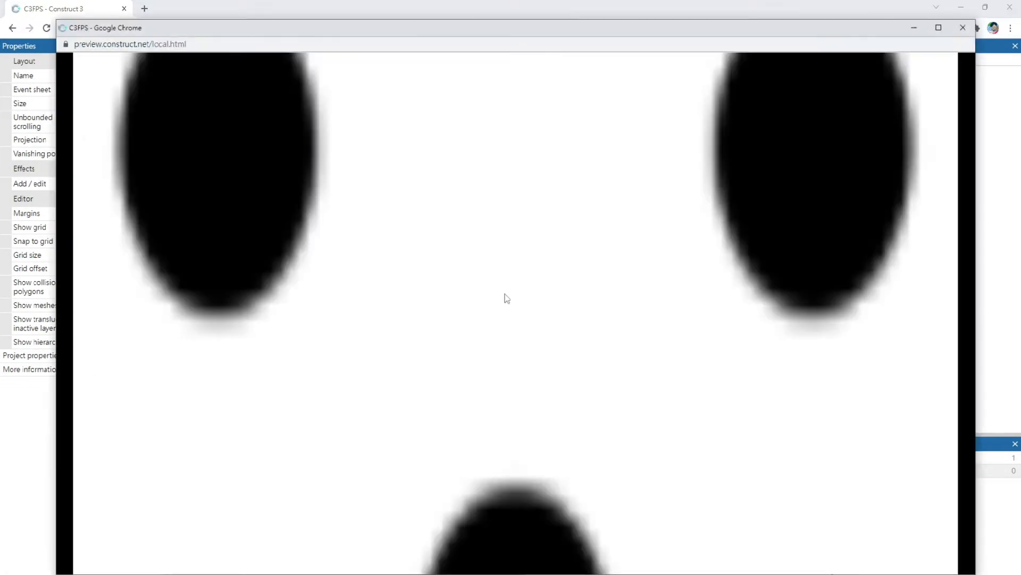
click(962, 28)
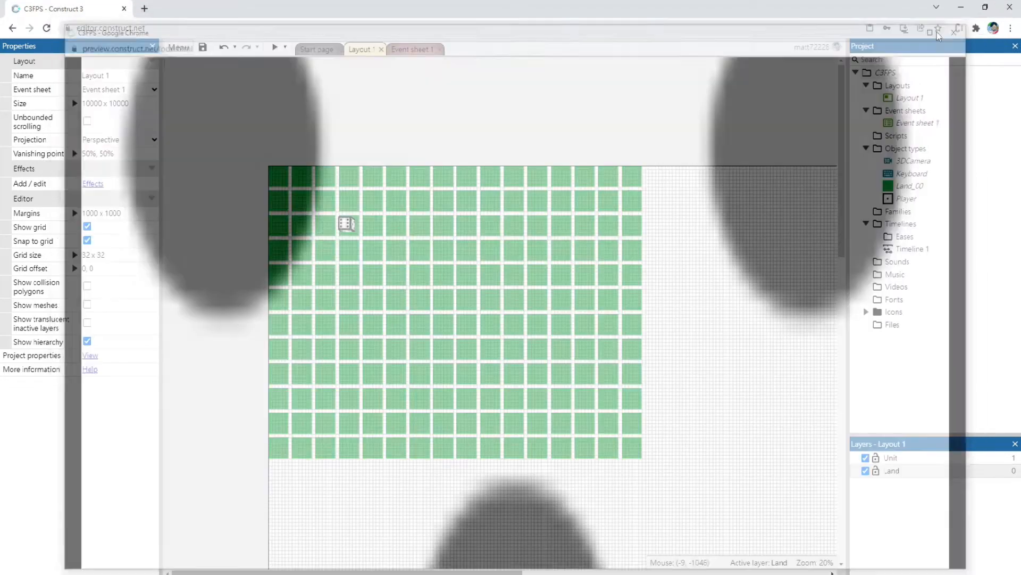
Change Camera Z of the every-tick 3DCamera action to Player.ZElevation + 30
click(411, 49)
double_click(526, 212)
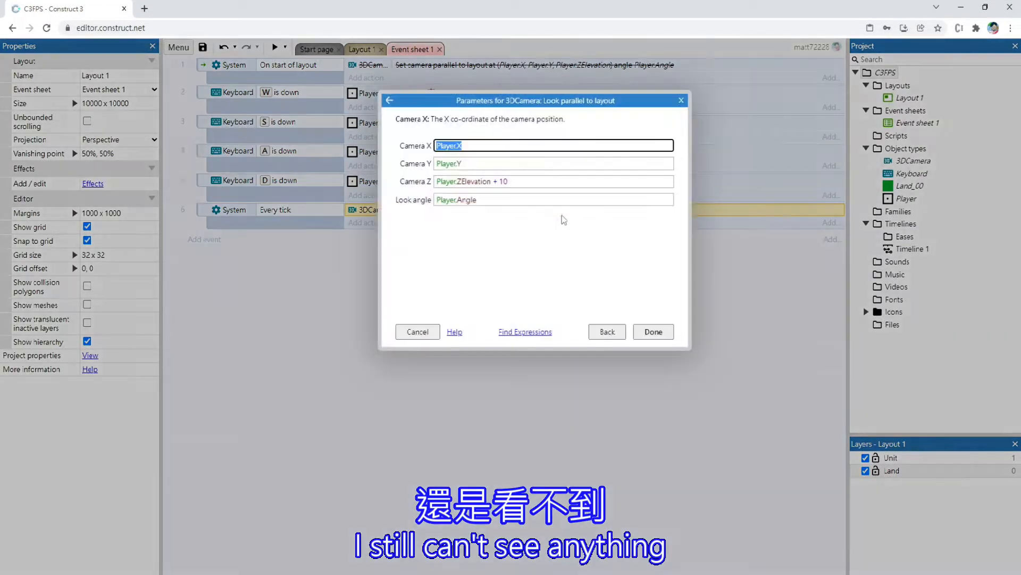
key(Tab)
key(Tab)
key(End)
key(BackSpace)
text(30)
key(Return)
Preview Layout 1, drive the Player forward and backward while steering both ways to test the camera, and close the preview
click(370, 50)
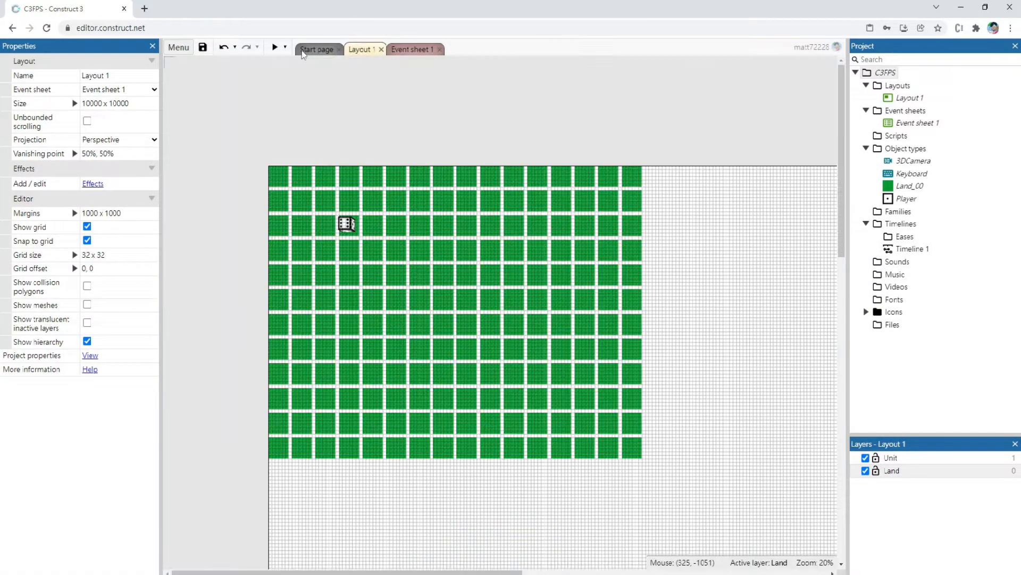
click(274, 48)
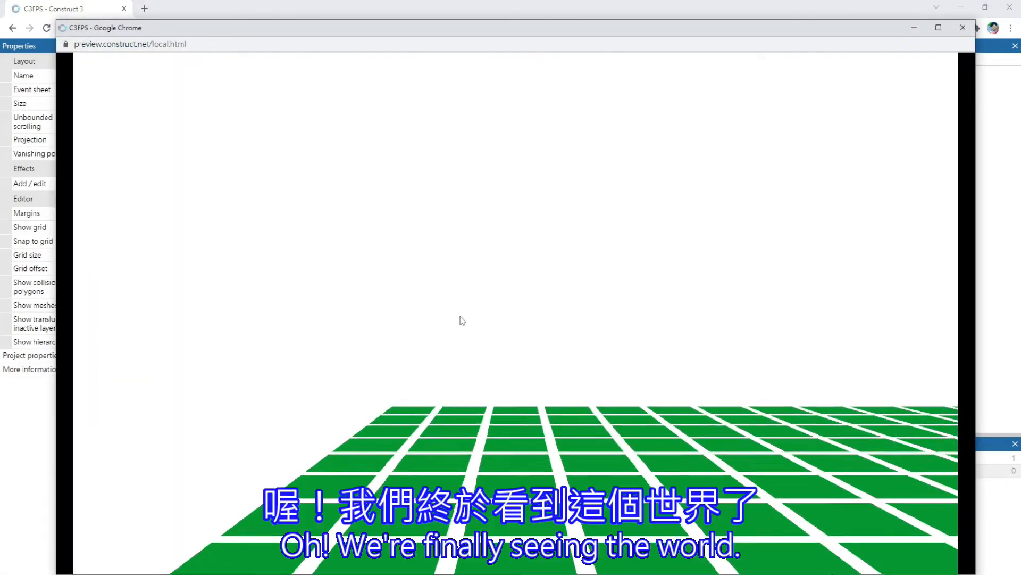
key(Left)
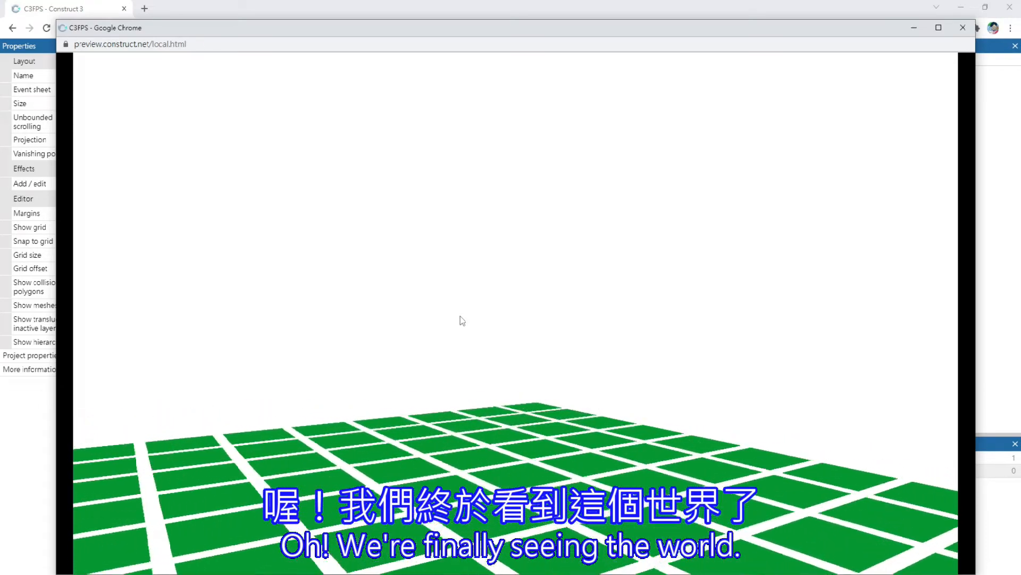
key(Left)
key(Up)
key(Down)
key(Right)
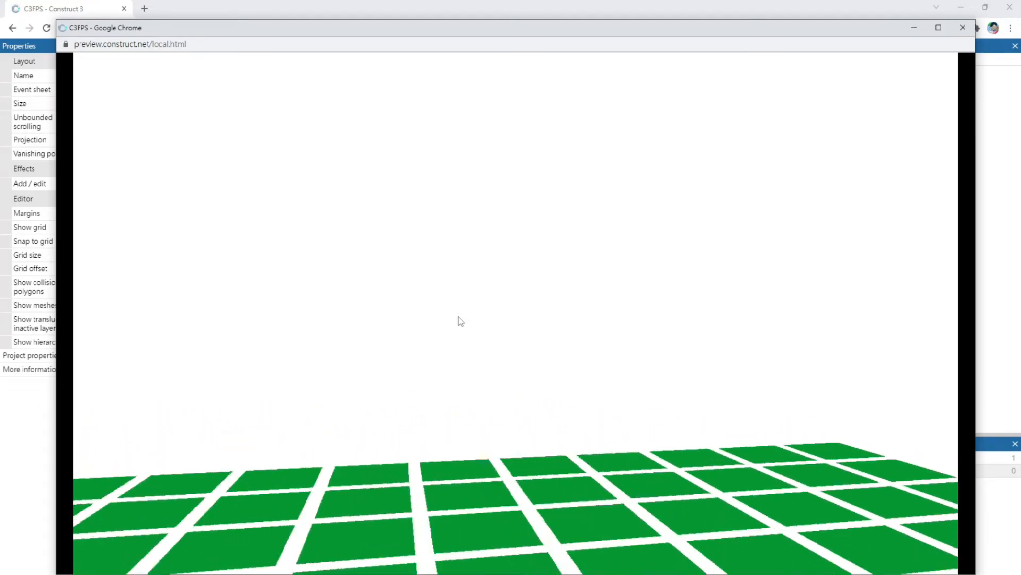
key(Left)
key(Up)
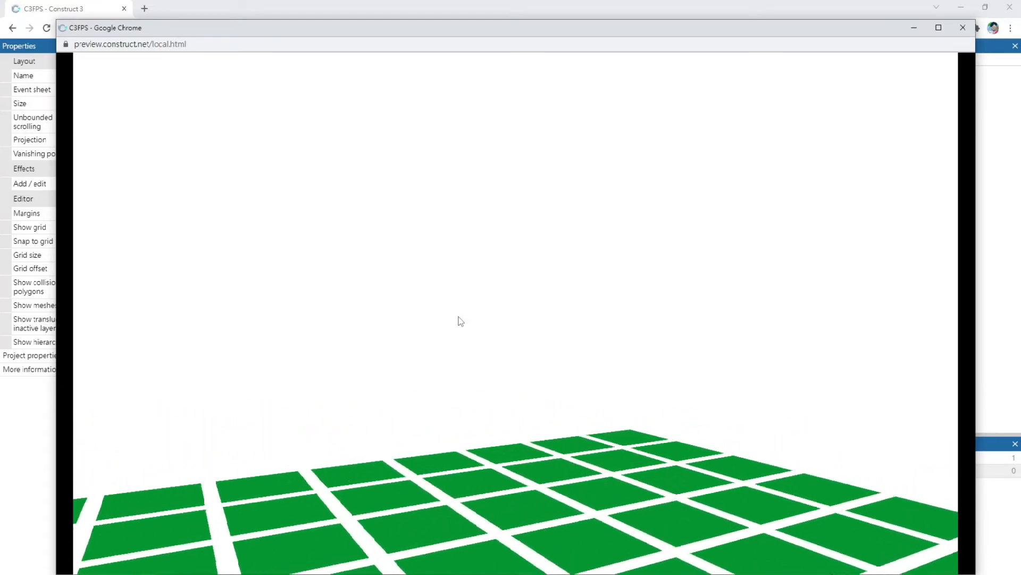
key(Right)
key(Up)
key(Right)
key(Down)
key(Right)
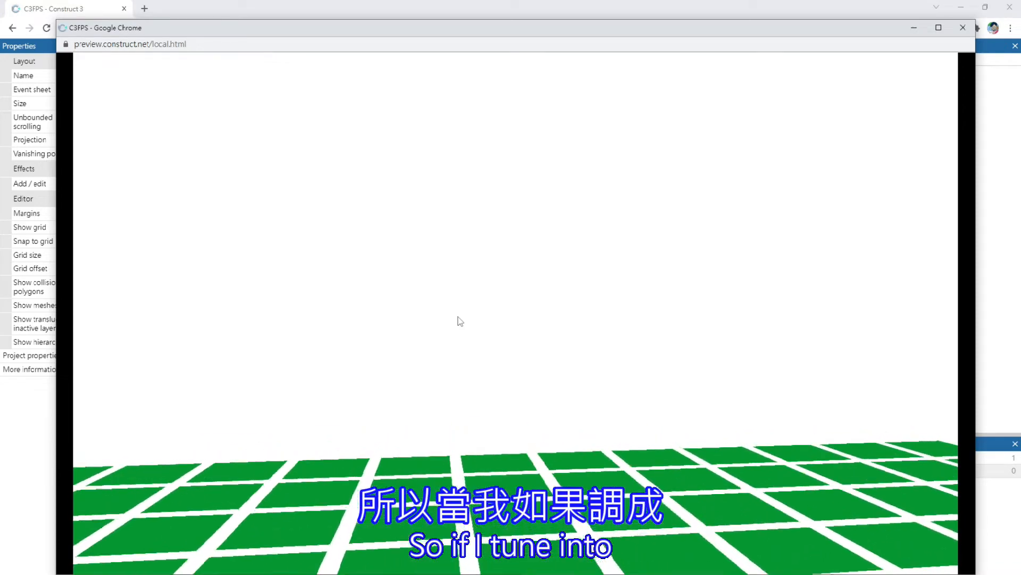
key(Up)
key(Left)
key(Right)
key(Down)
key(Left)
key(Right)
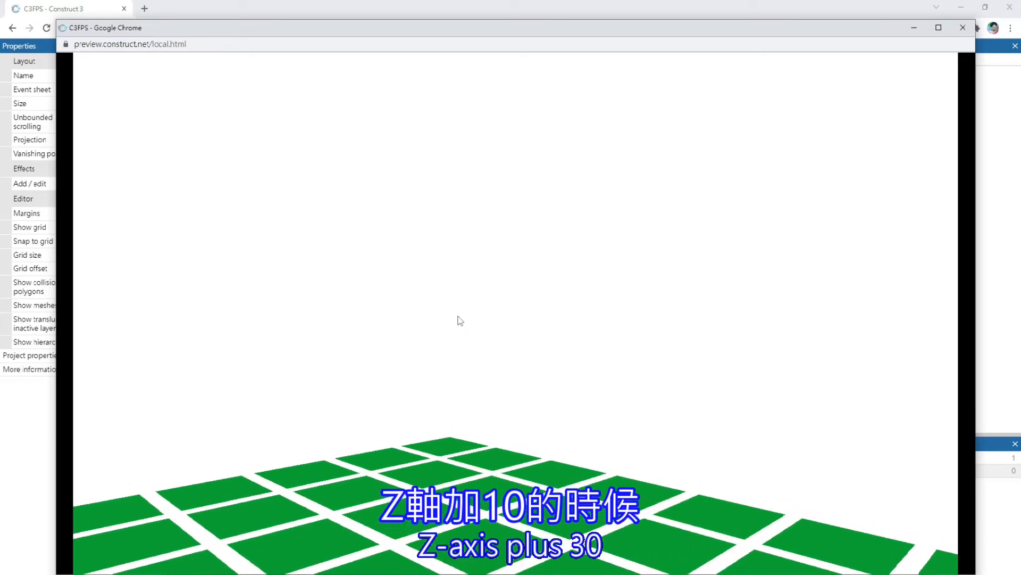
click(963, 27)
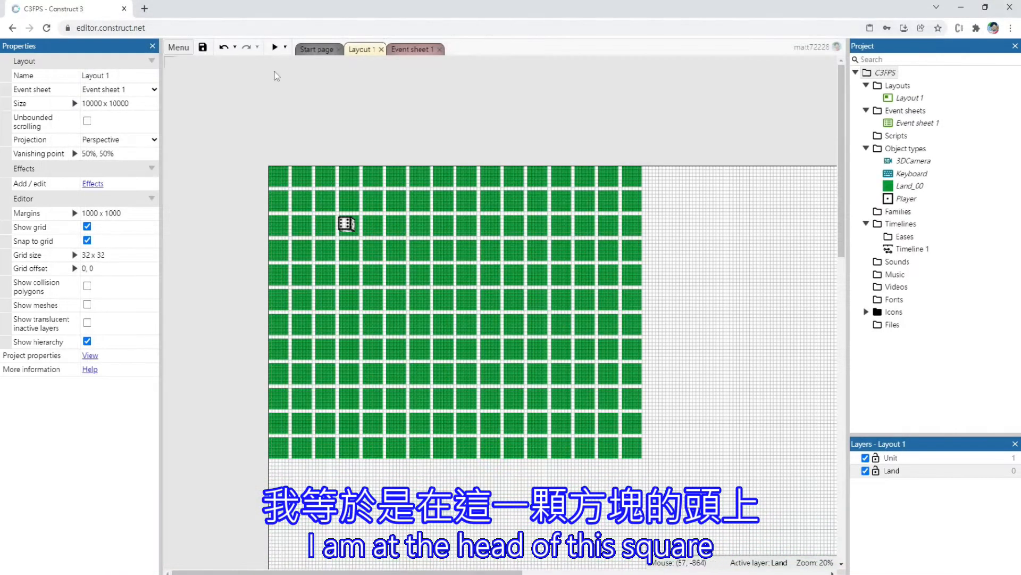
Select the Player cube in Layout 1 and examine its Z height property
ctrl+scroll(344, 219, up, 8)
click(371, 317)
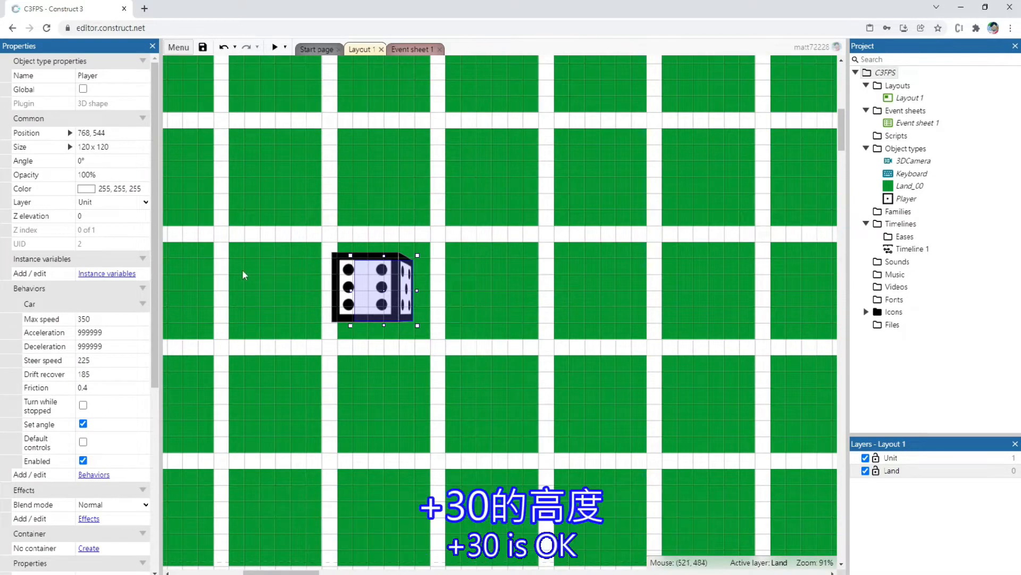
scroll(93, 467, down, 5)
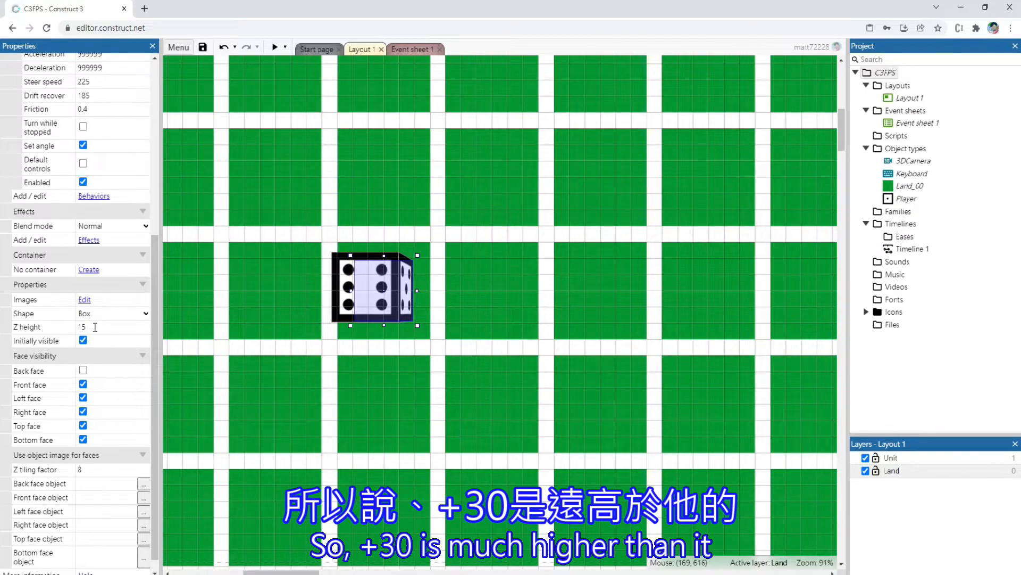
Change Camera Z of the every-tick 3DCamera action to Player.ZElevation + 16
click(410, 49)
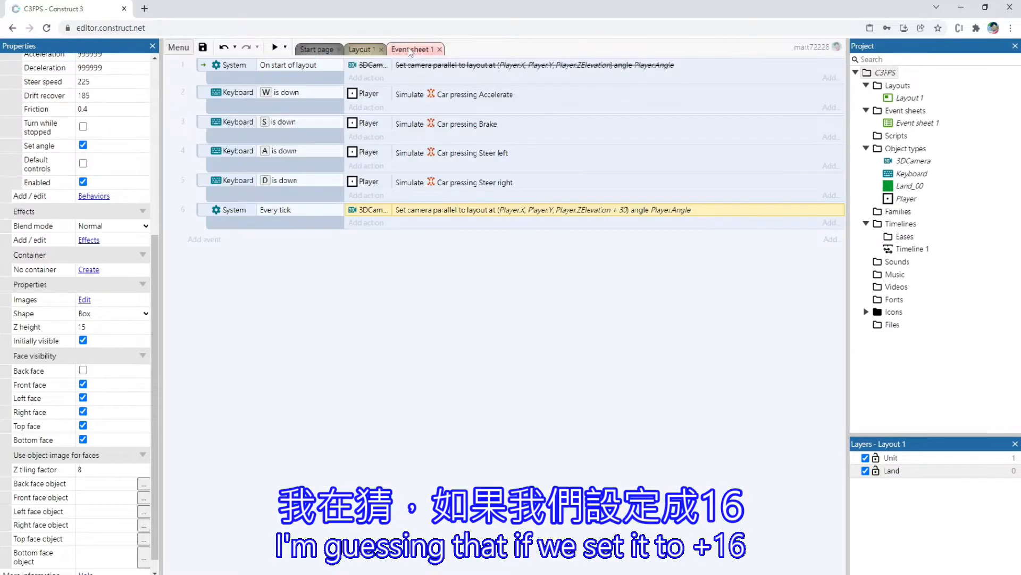
double_click(487, 210)
key(Tab)
key(Tab)
key(End)
key(BackSpace)
key(BackSpace)
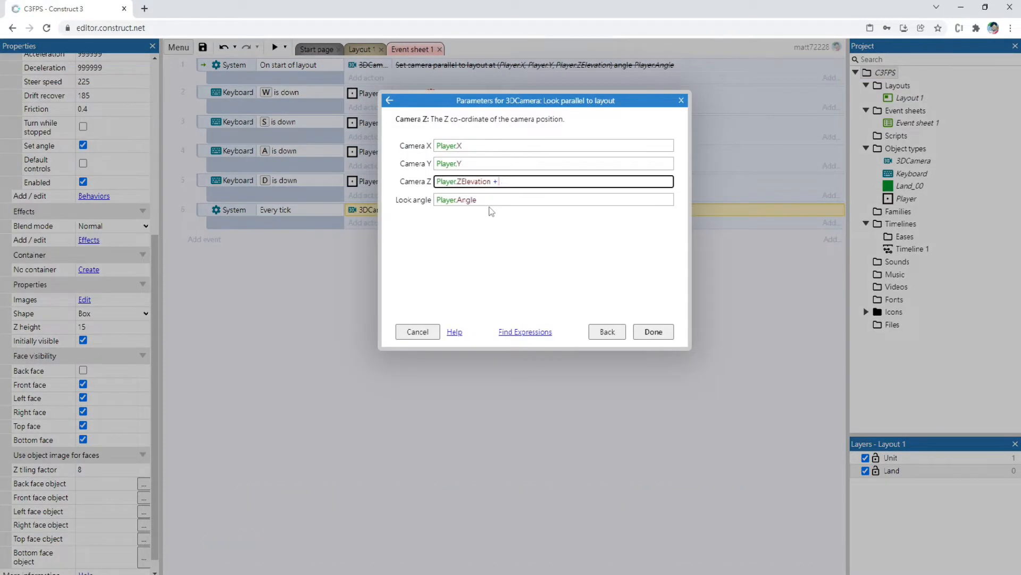
text(16)
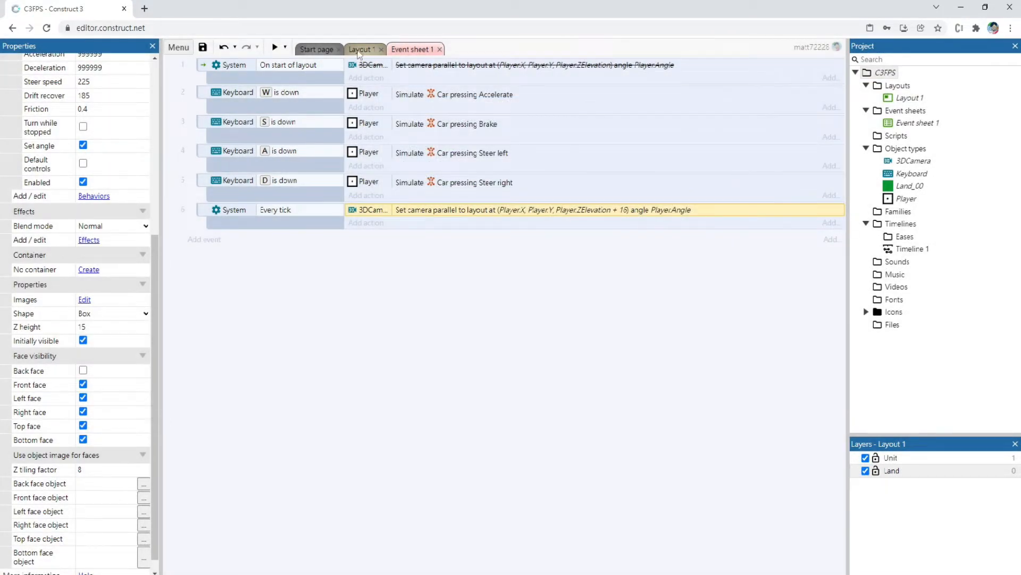
Preview Layout 1, steer the Player both ways to check the lower camera height, and close the preview
click(359, 49)
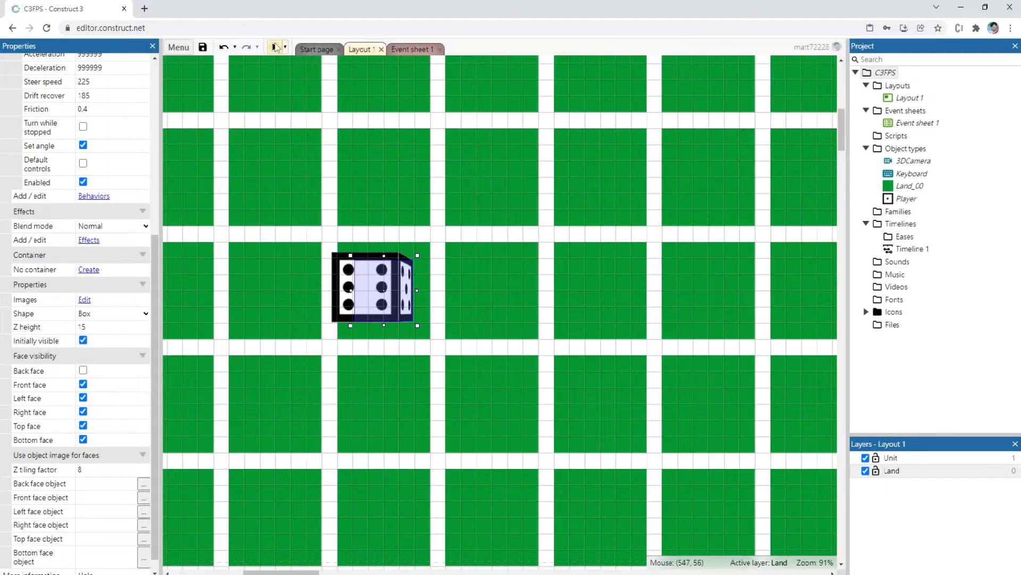
click(275, 47)
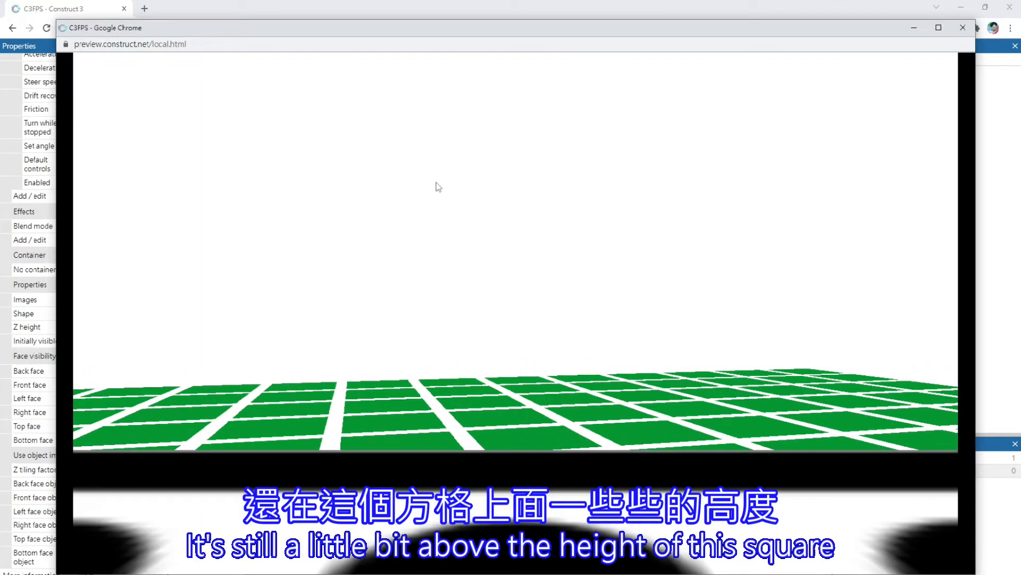
key(Left)
key(Right)
key(Left)
key(Right)
key(Right)
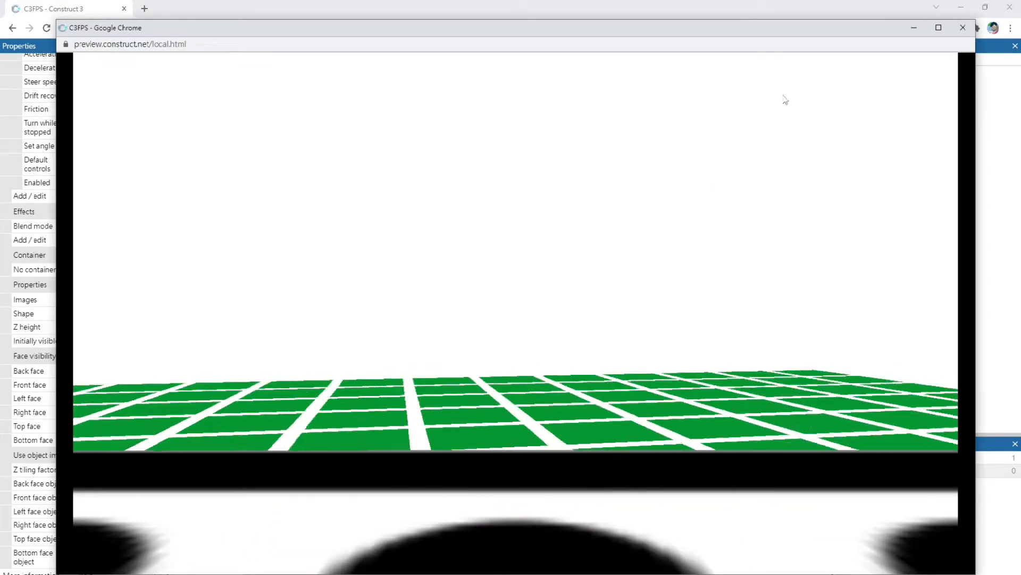
click(959, 31)
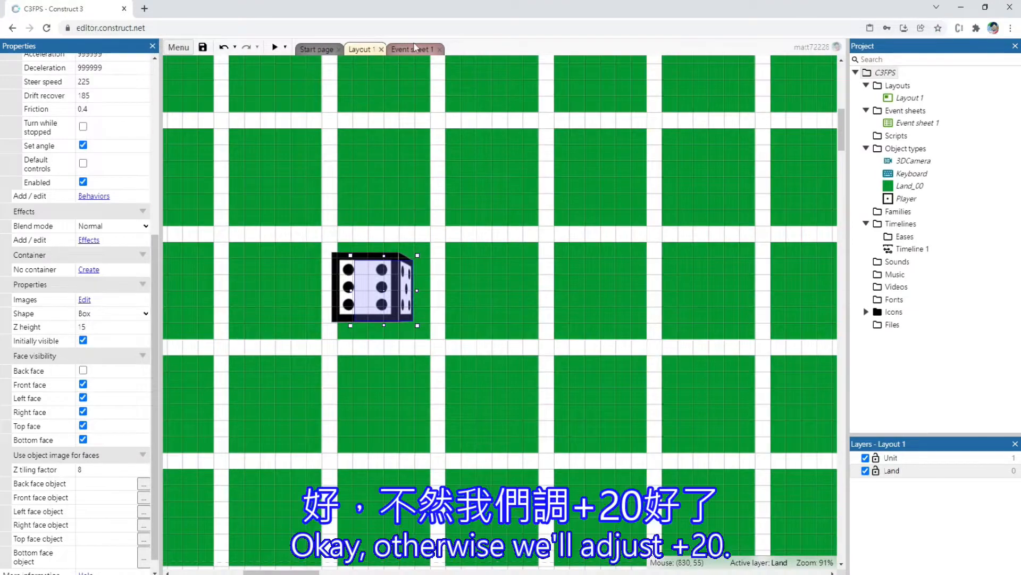
Set Camera Z of the every-tick 3DCamera action to Player.ZElevation + 20
click(415, 49)
double_click(476, 214)
key(Tab)
key(Tab)
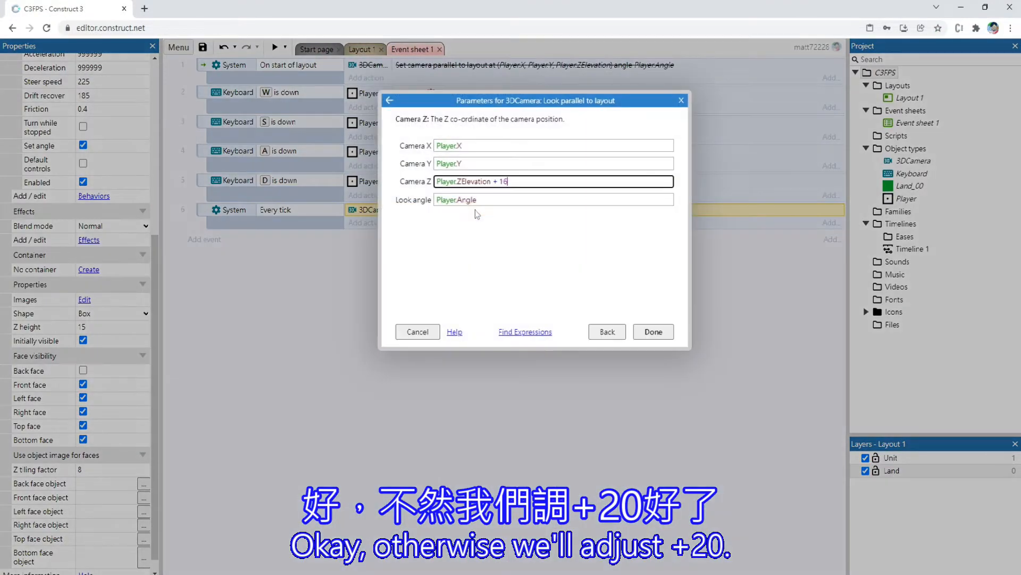
text(+ 20)
key(Return)
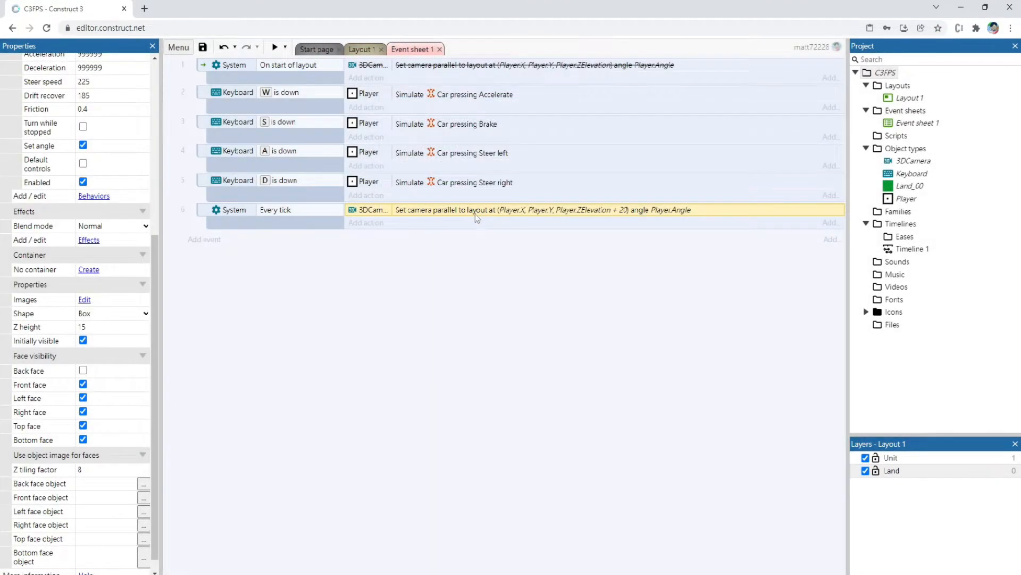
Preview Layout 1 and drive the Player forward, steering right and left, to check the new camera height
click(366, 51)
click(275, 48)
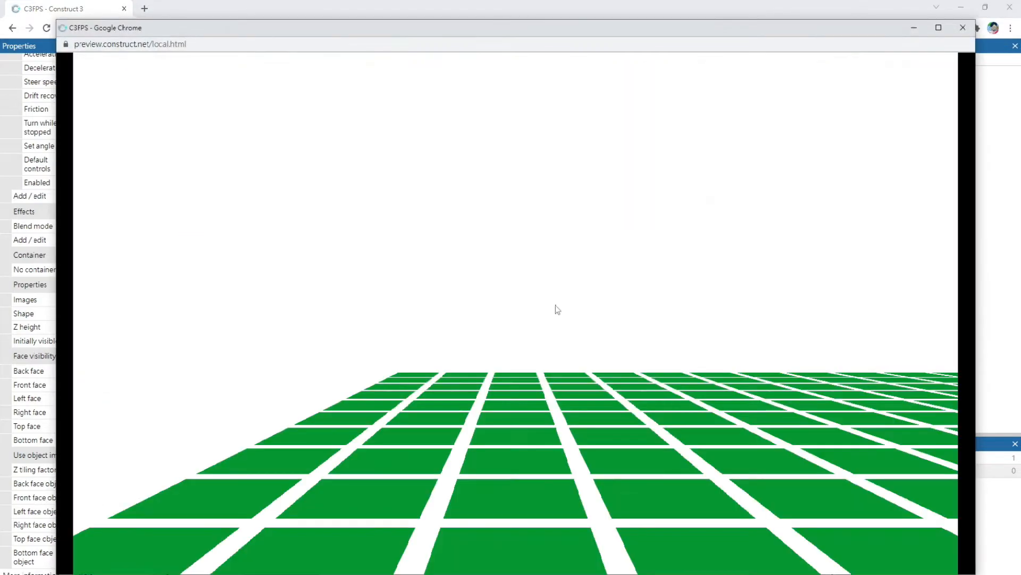
key(Up)
key(Right)
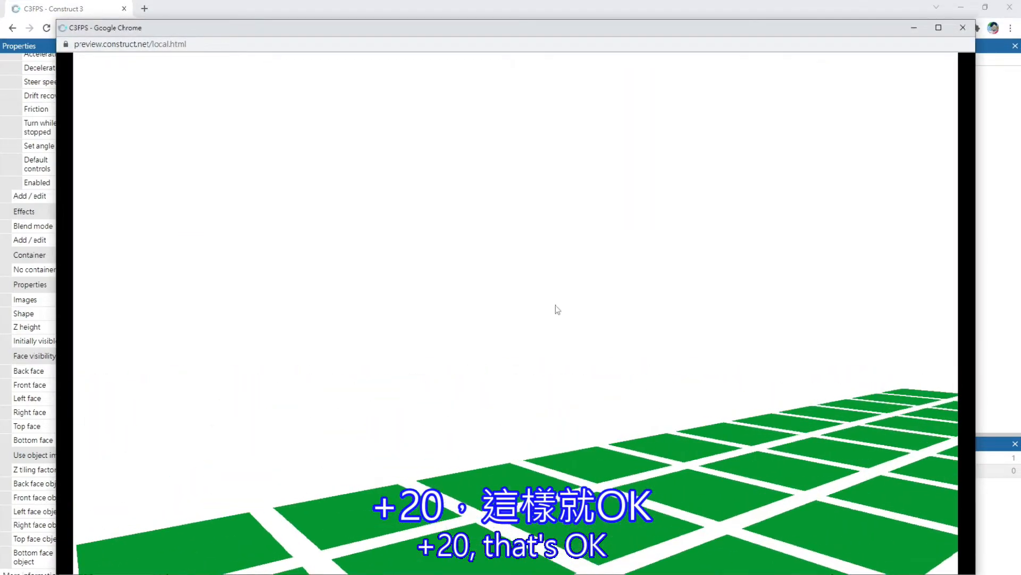
key(Left)
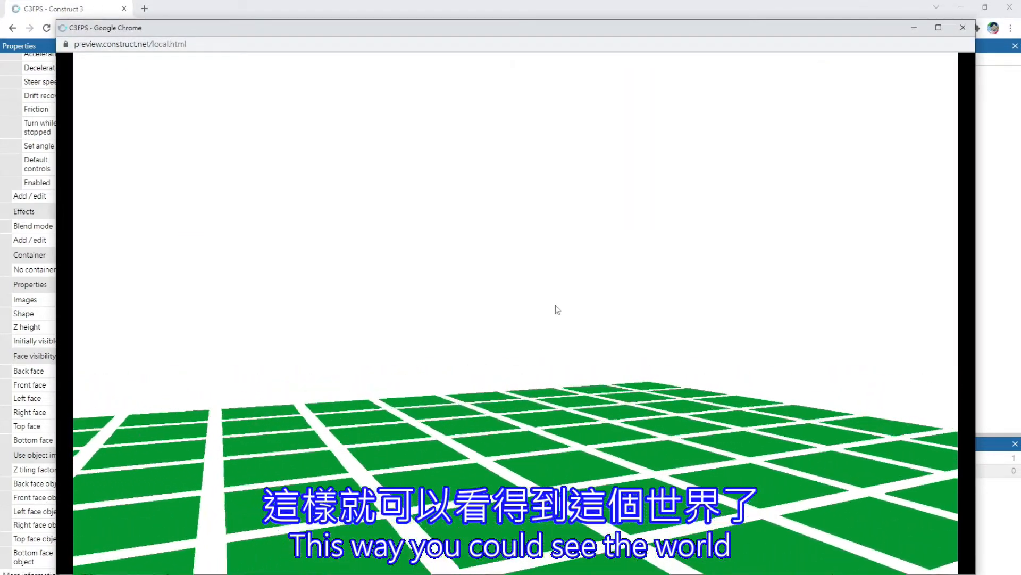
Steer the Player right in the running preview to check the view of the ground, and close the preview
key(Right)
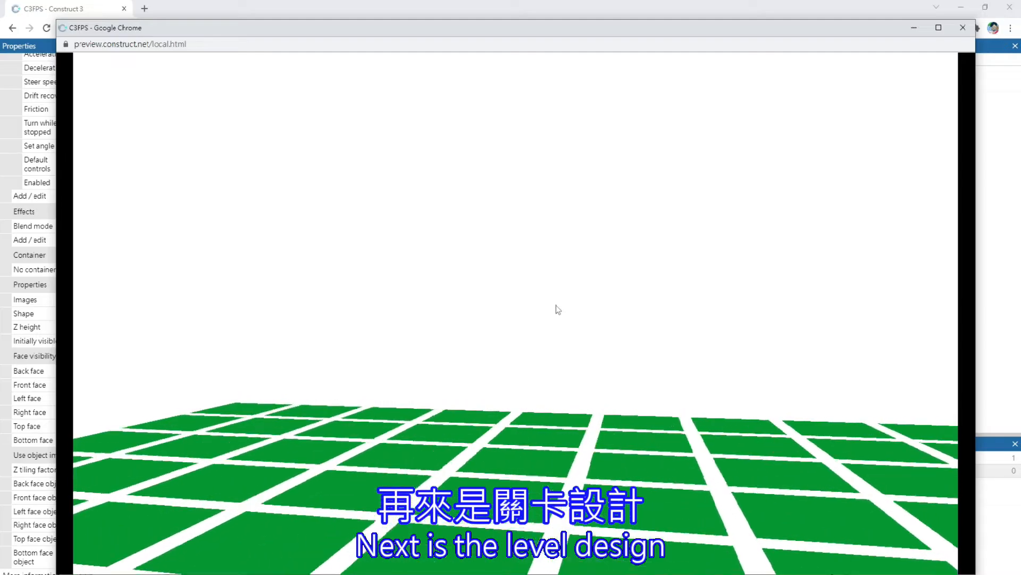
click(962, 28)
ctrl+scroll(509, 322, down, 5)
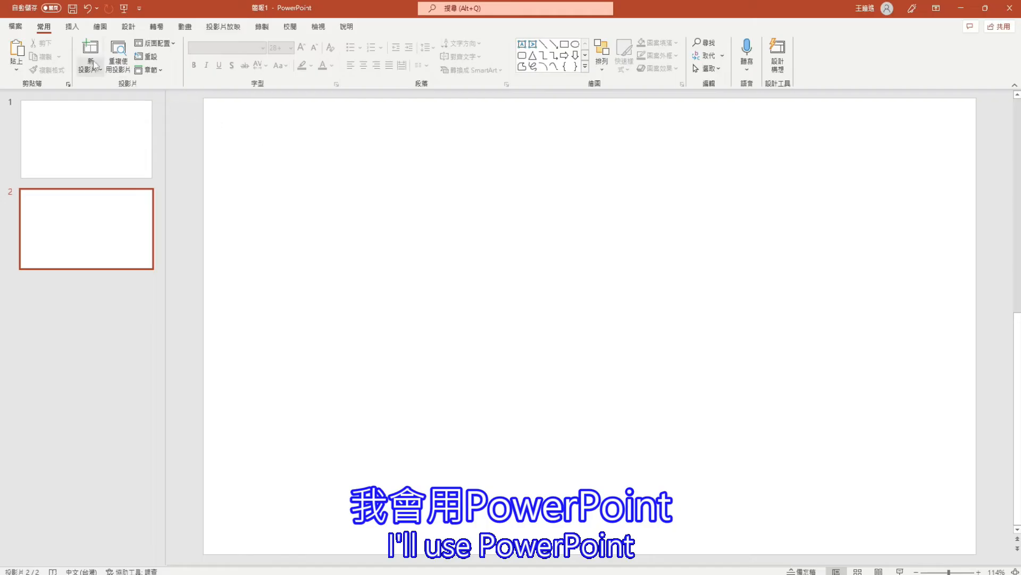
Switch to PowerPoint and draw a square about 6.92 cm wide and high in the upper-left part of slide 2
click(72, 26)
click(201, 66)
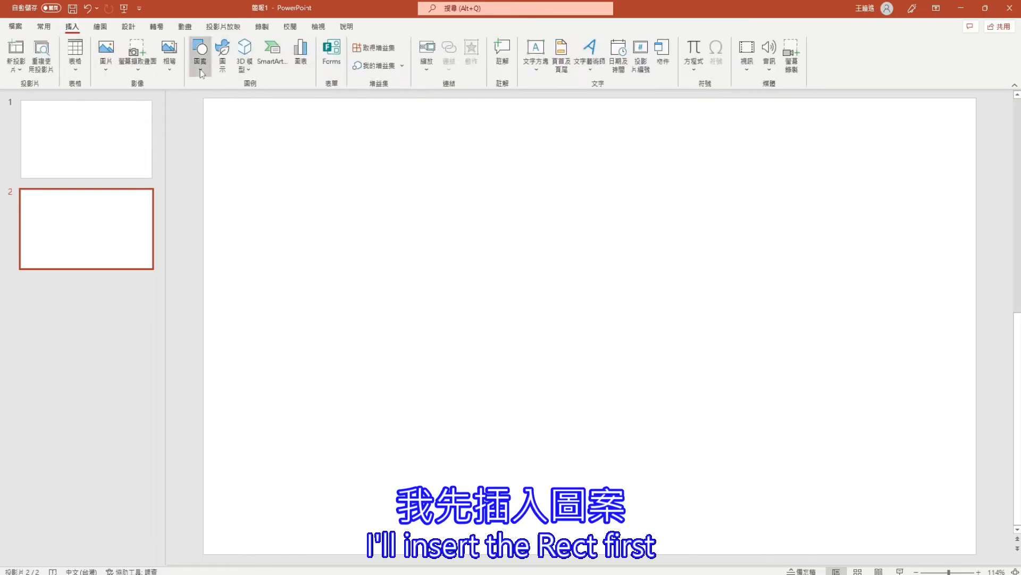
click(237, 99)
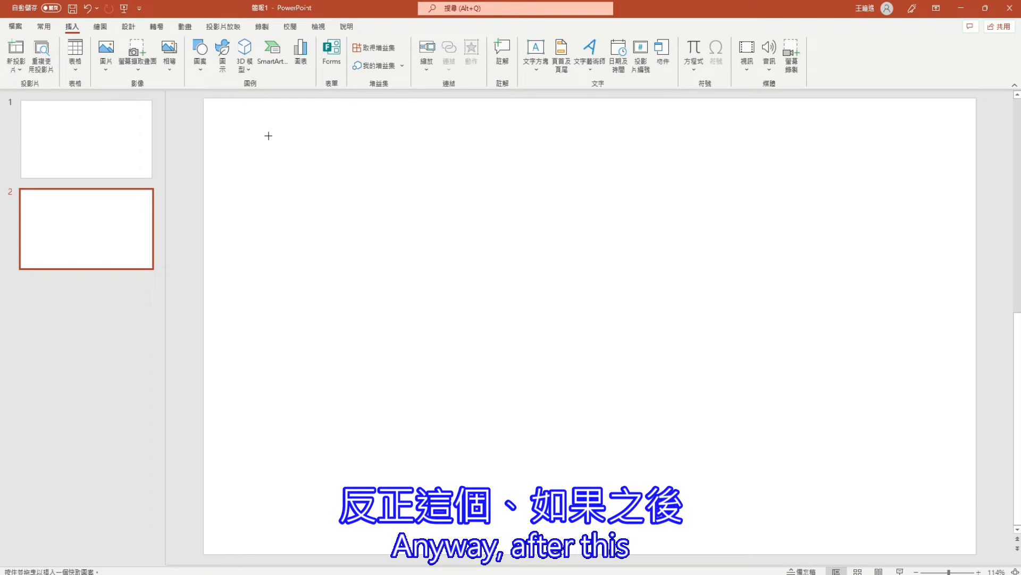
drag(268, 137, 426, 298)
drag(347, 212, 403, 257)
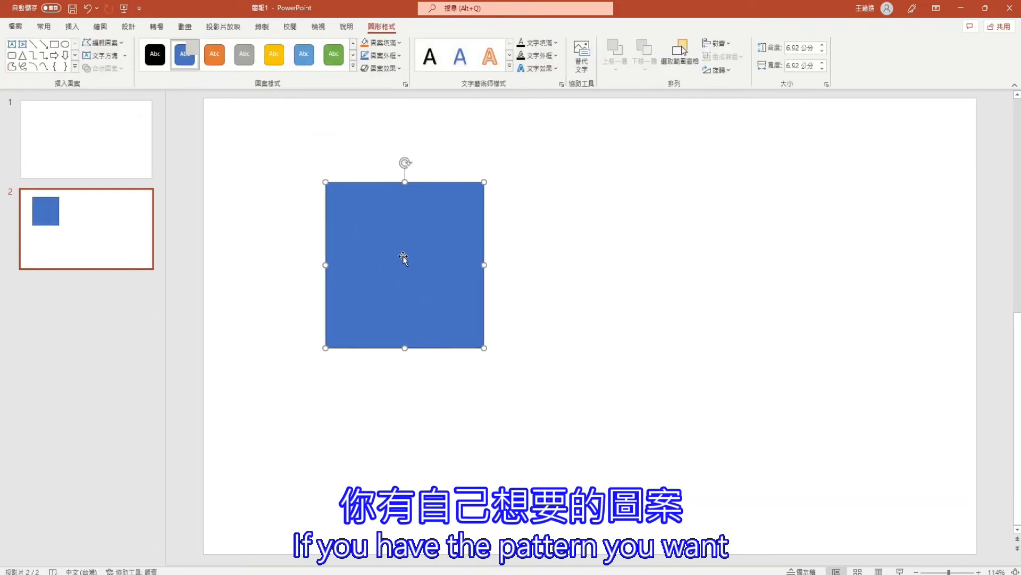
Fill the square with the granite picture texture and remove its outline
right_click(405, 220)
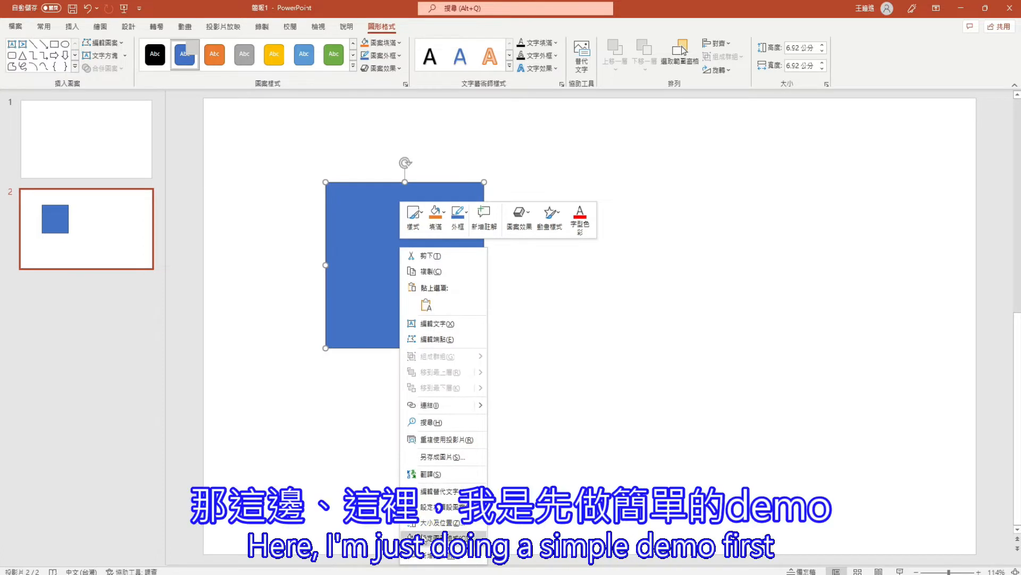
click(431, 537)
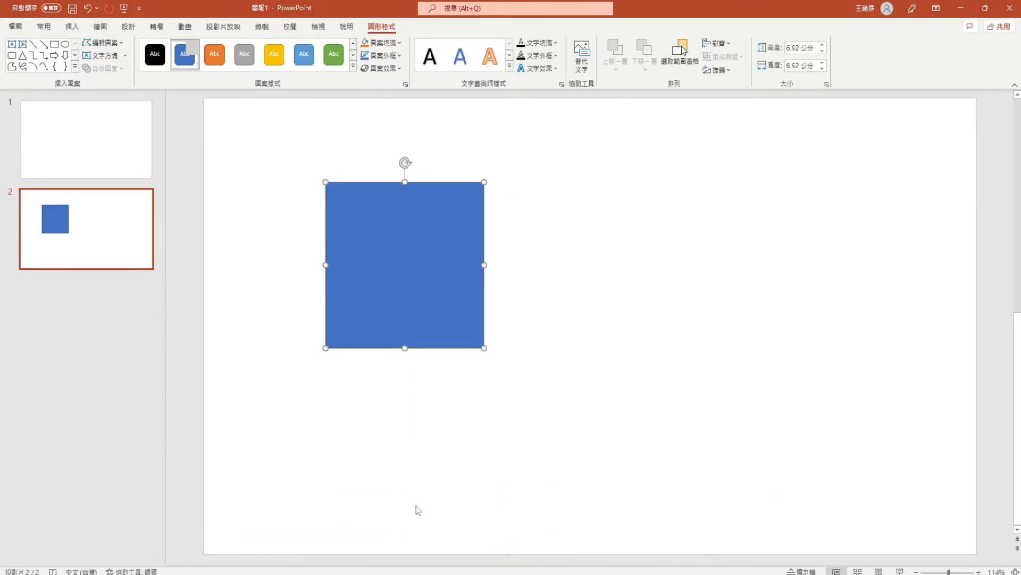
click(894, 165)
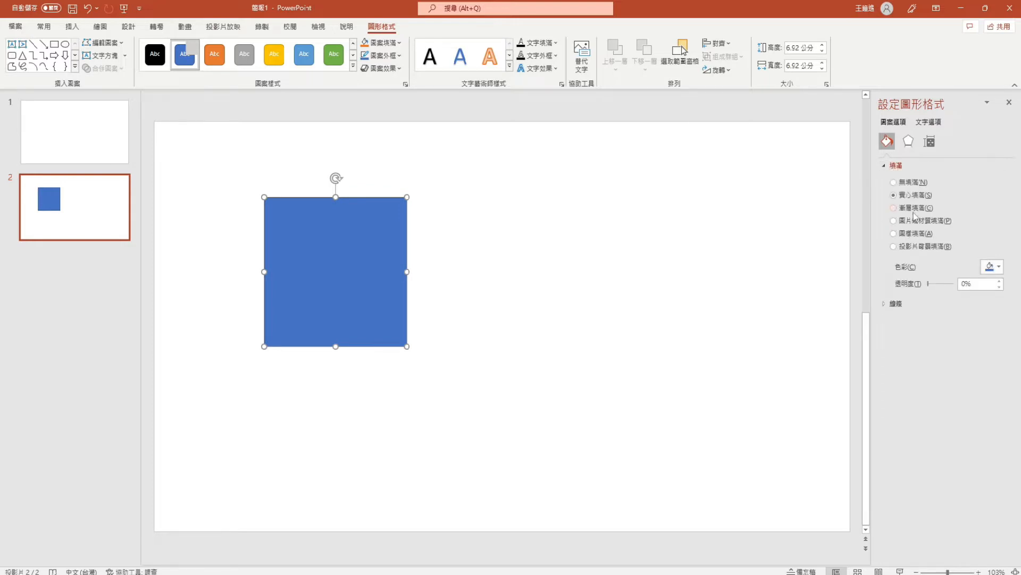
click(911, 220)
click(910, 233)
click(916, 221)
click(990, 296)
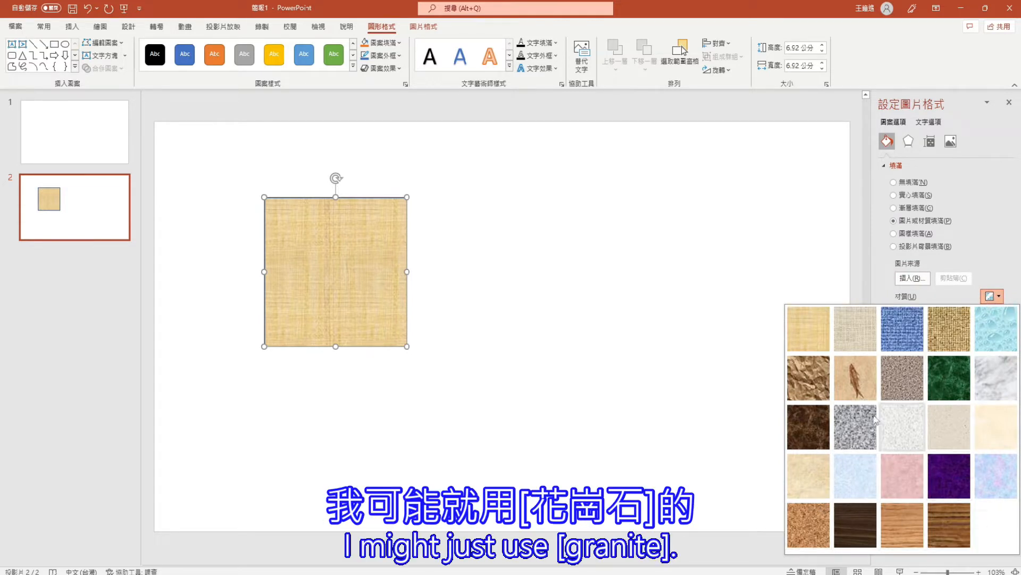
click(857, 431)
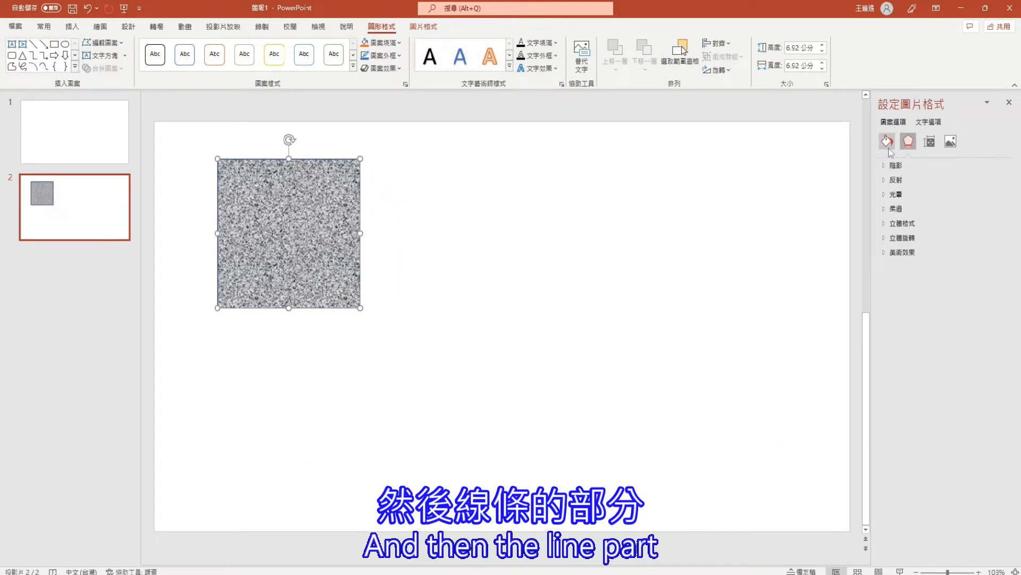
click(887, 143)
click(389, 253)
Save the granite square as the PNG picture Land_00.png in the 20220206-C3FPS folder and shift the square closer to the slide's upper-left corner
right_click(260, 227)
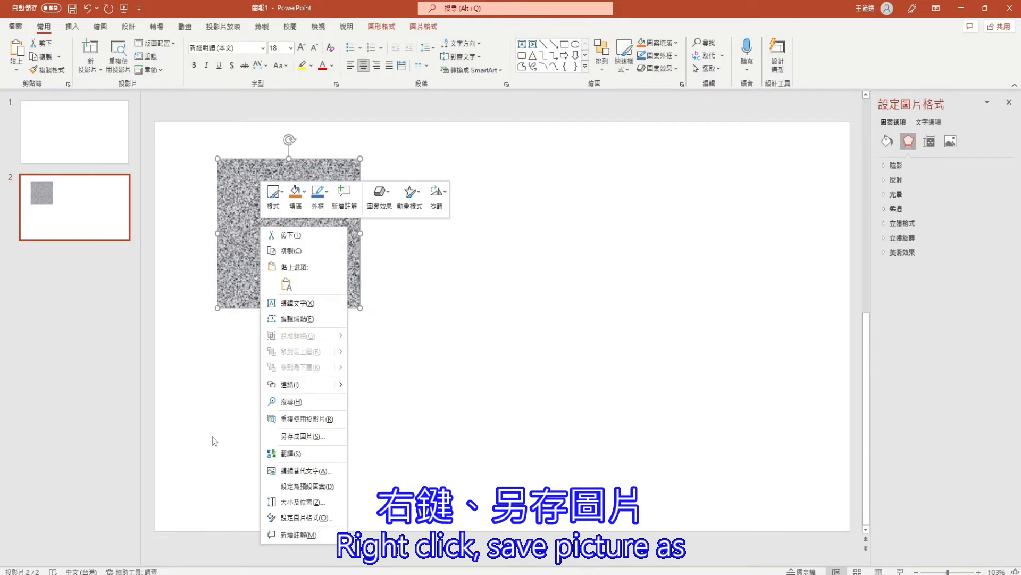
click(301, 437)
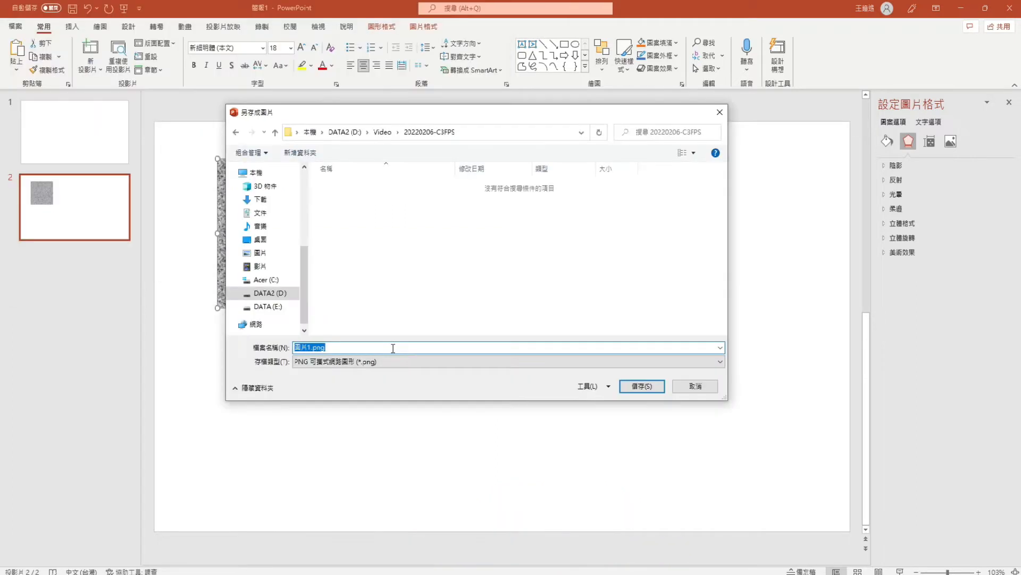
key(BackSpace)
key(Caps_Lock)
text(_00)
key(Return)
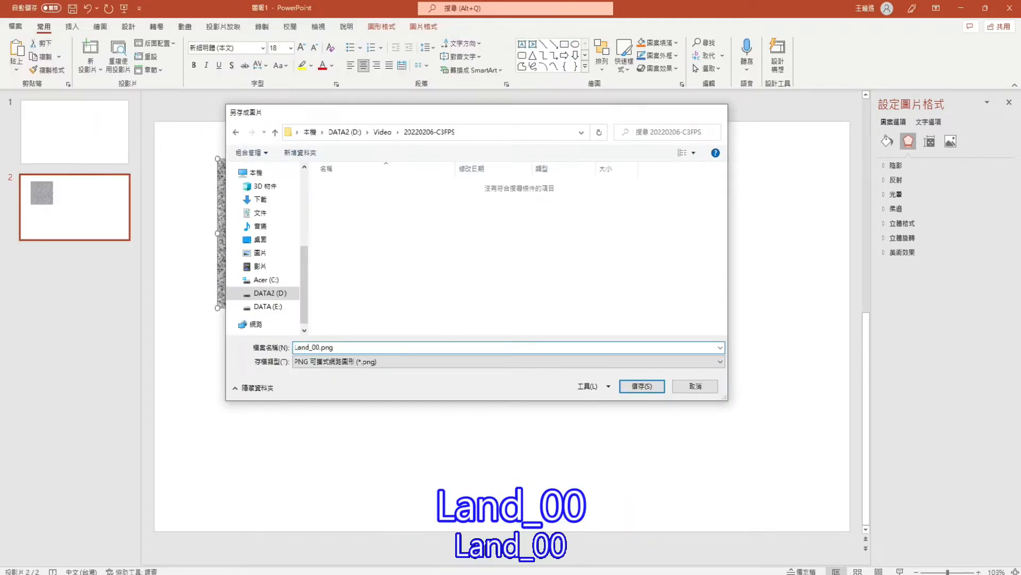
drag(328, 243, 289, 227)
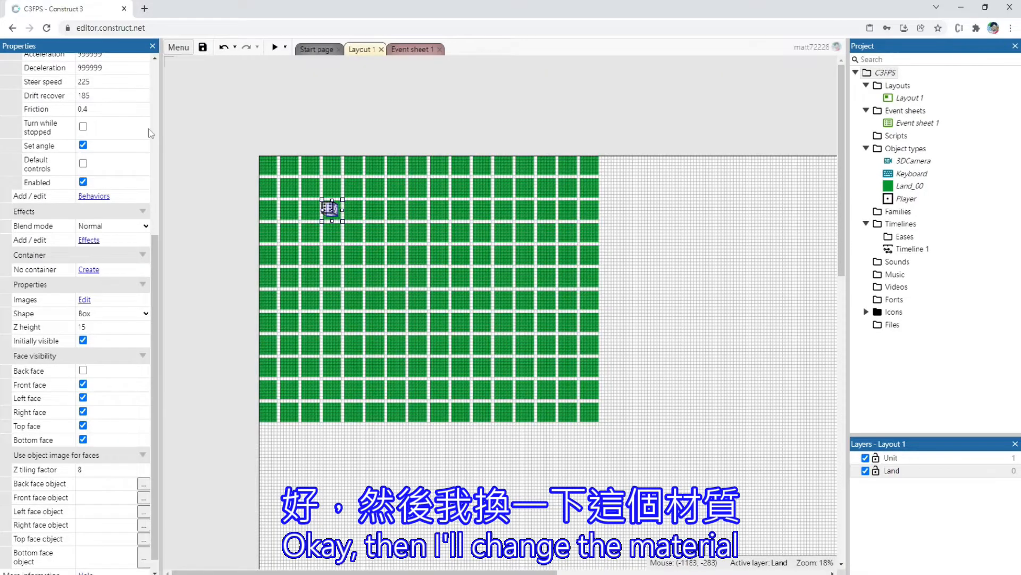
Switch to Construct 3 and replace the Land_00 sprite's green image with Land_00.png from the 20220206-C3FPS folder
click(270, 166)
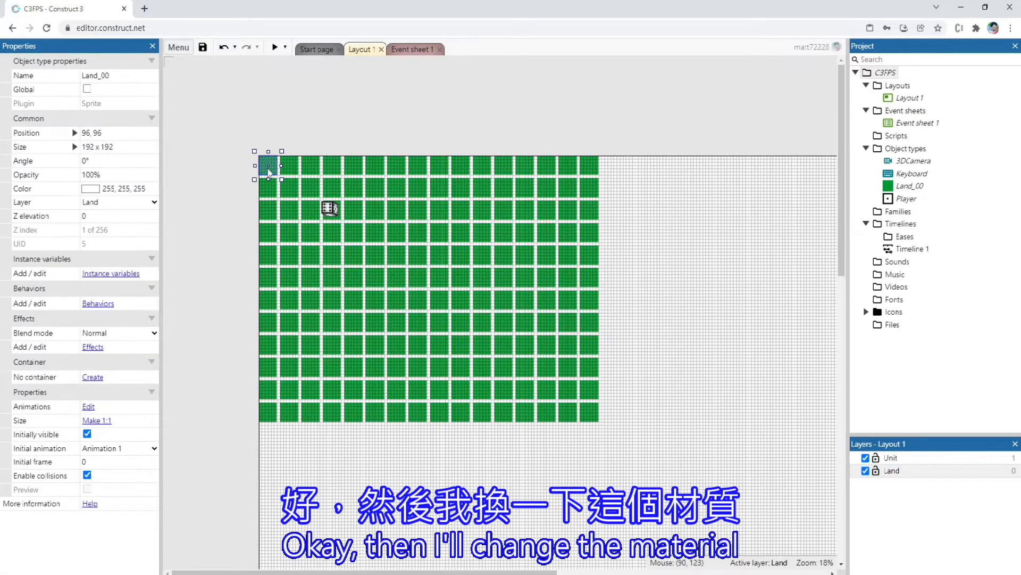
double_click(268, 170)
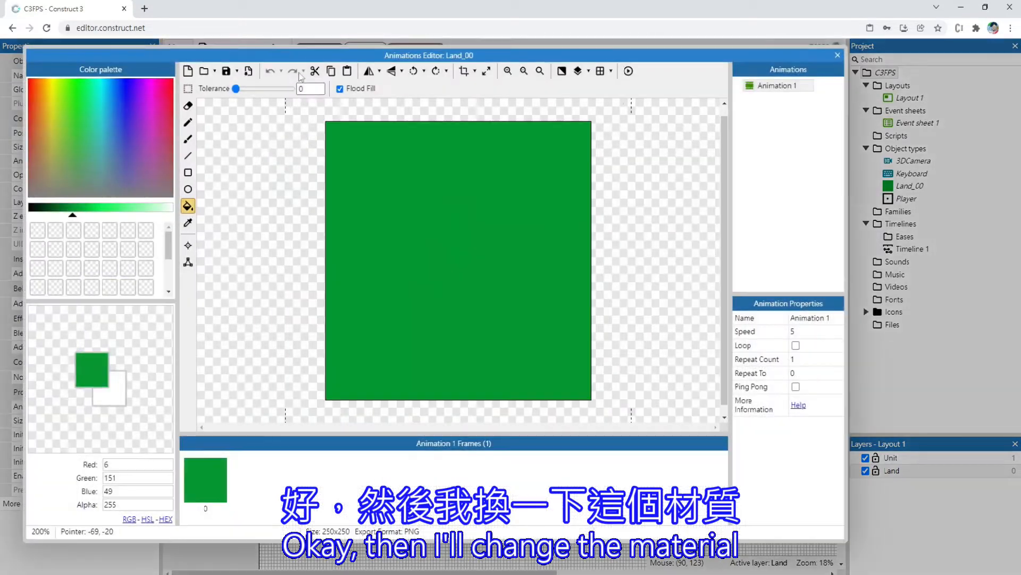
click(206, 74)
click(162, 27)
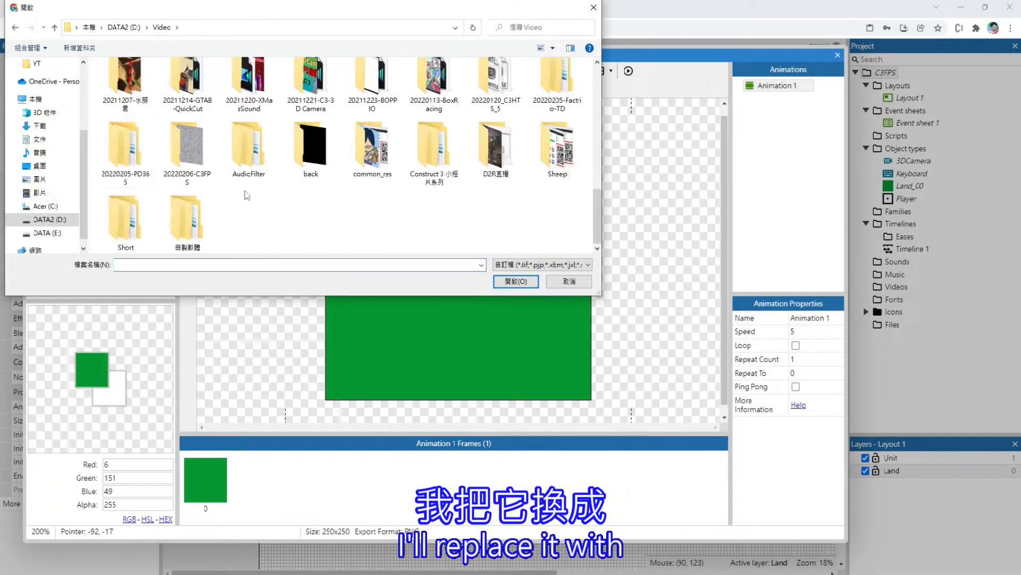
double_click(187, 145)
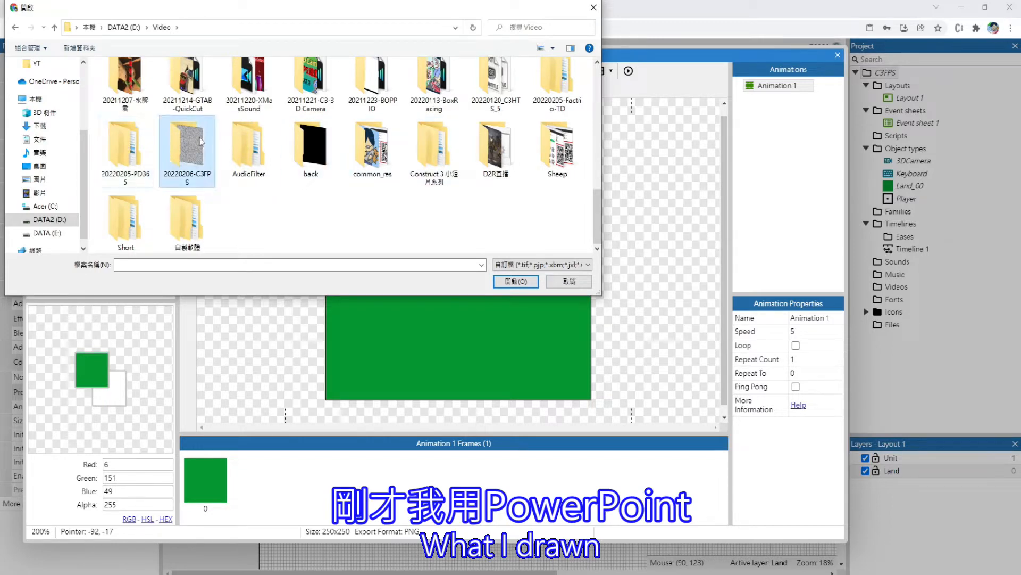
click(119, 99)
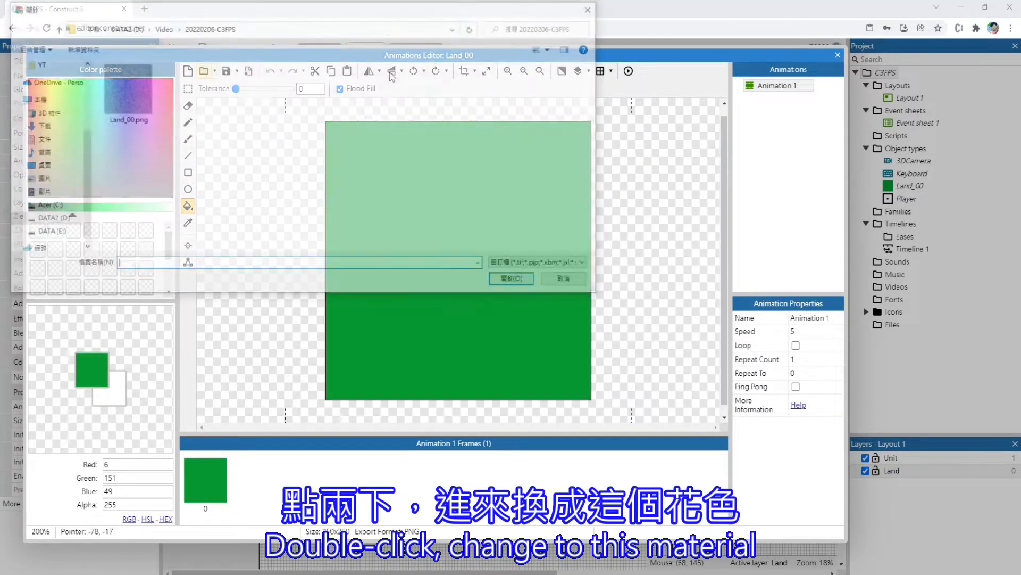
double_click(137, 86)
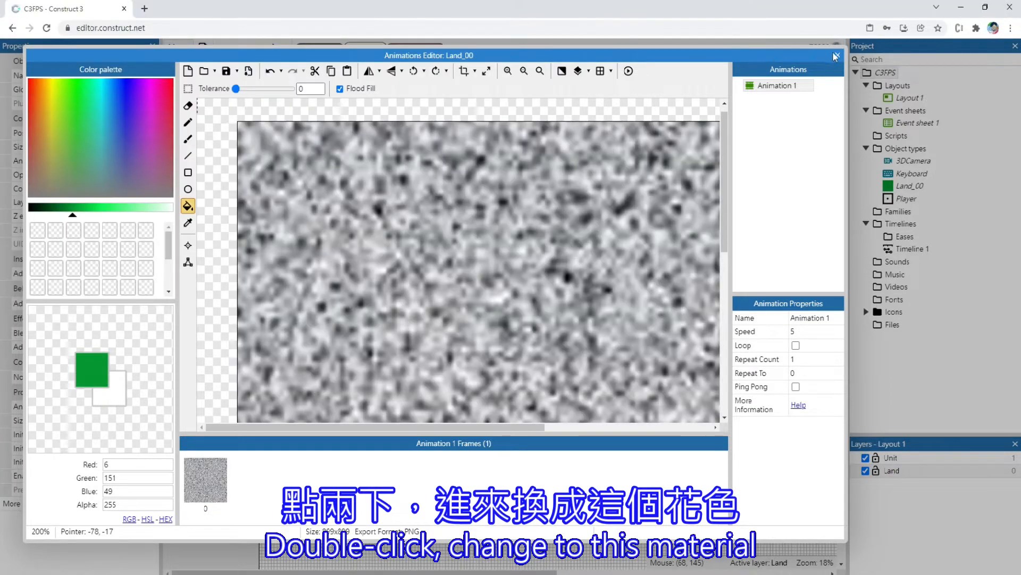
click(836, 55)
Turn the tiled ground into a single Land_00 sprite enlarged to about 3520 x 2880, and move the Player to 224, 224
drag(272, 185, 603, 453)
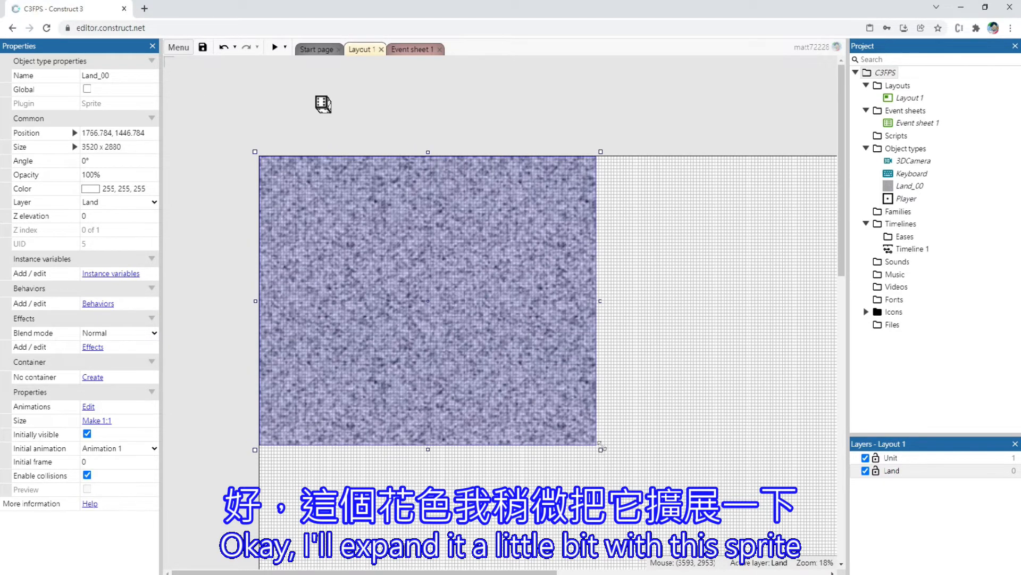
drag(323, 105, 276, 177)
Preview Layout 1, steer the Player both ways to check the granite ground, and close the preview
click(275, 48)
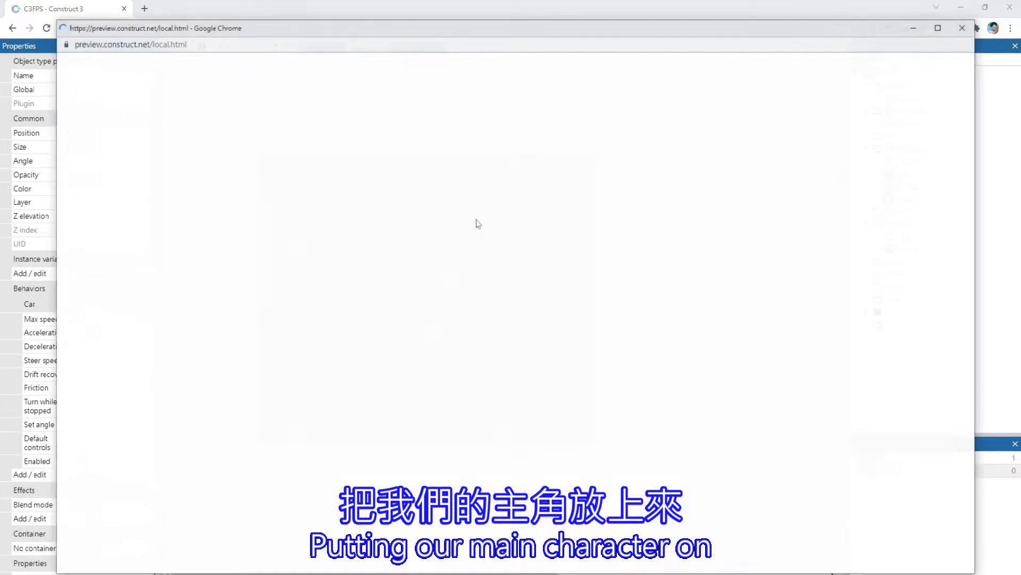
key(Right)
key(Left)
key(Right)
key(Left)
key(Left)
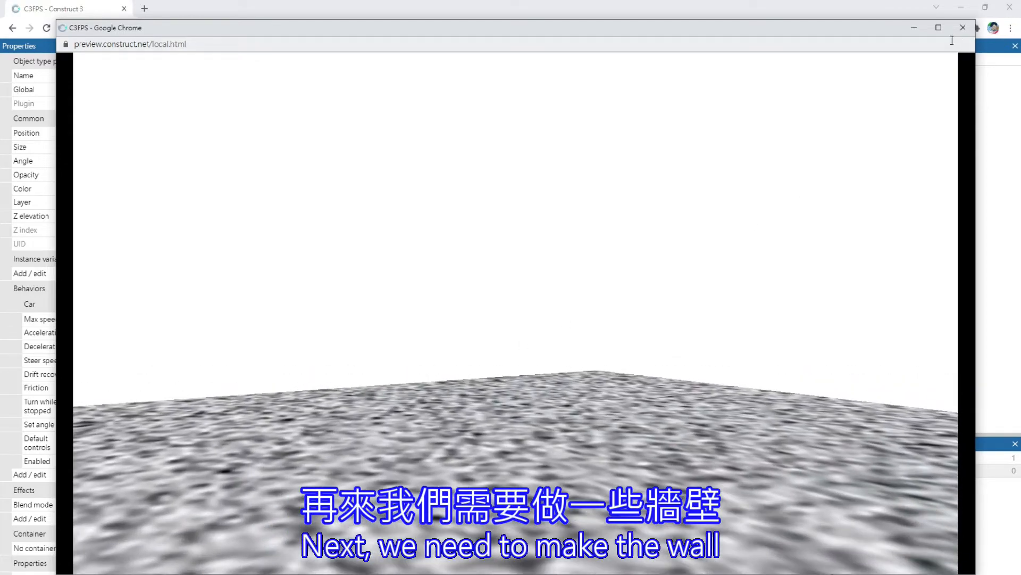
click(963, 27)
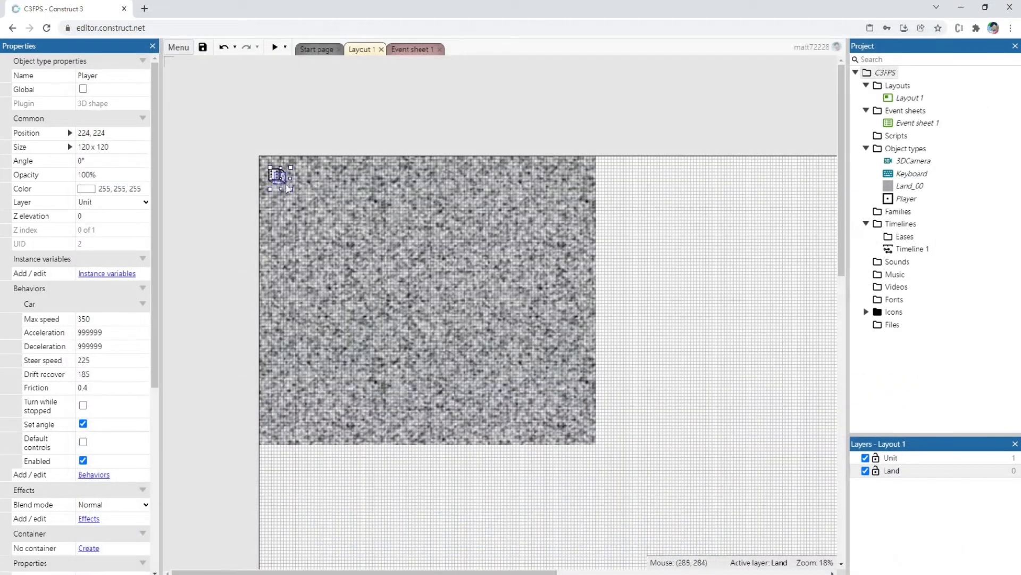
Move the Player farther into the ground area, to position 1280, 896
ctrl+scroll(234, 170, up, 5)
drag(359, 206, 643, 398)
ctrl+scroll(628, 366, down, 5)
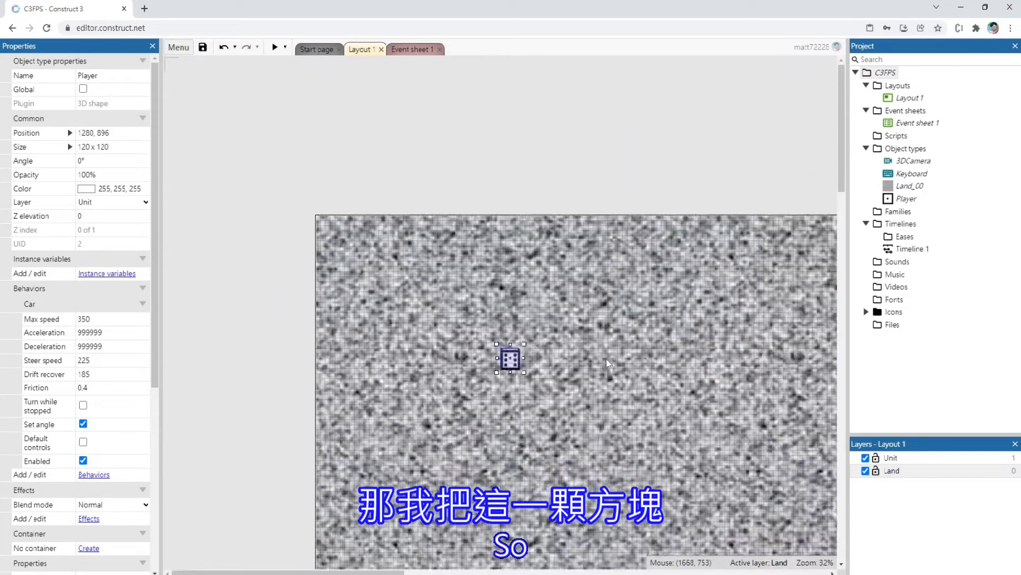
Enlarge the Land_00 ground sprite to about 9952 x 9952 so it covers nearly the whole layout
ctrl+scroll(559, 319, down, 3)
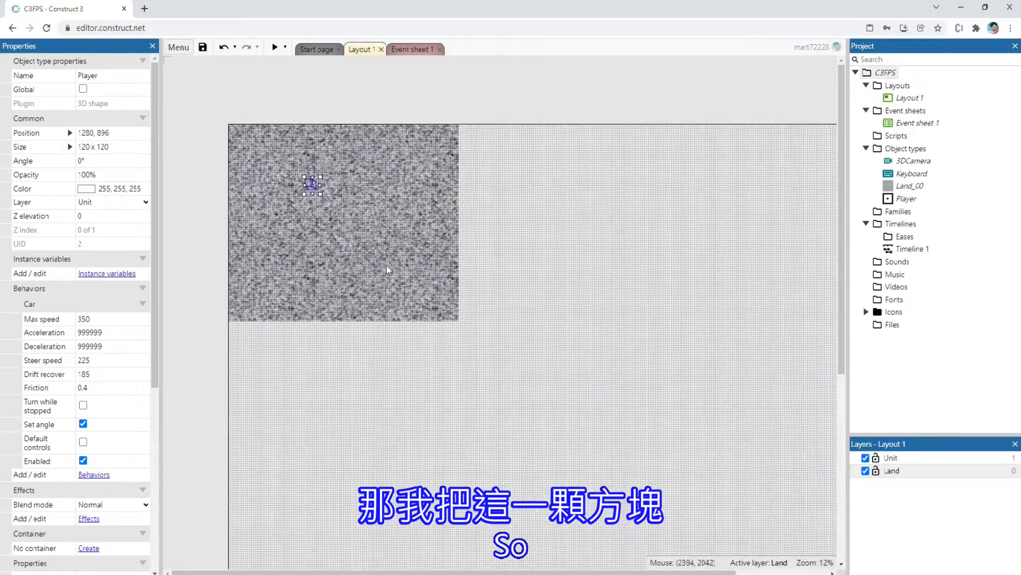
click(407, 263)
ctrl+scroll(520, 335, down, 2)
ctrl+scroll(437, 234, down, 1)
drag(450, 234, 689, 510)
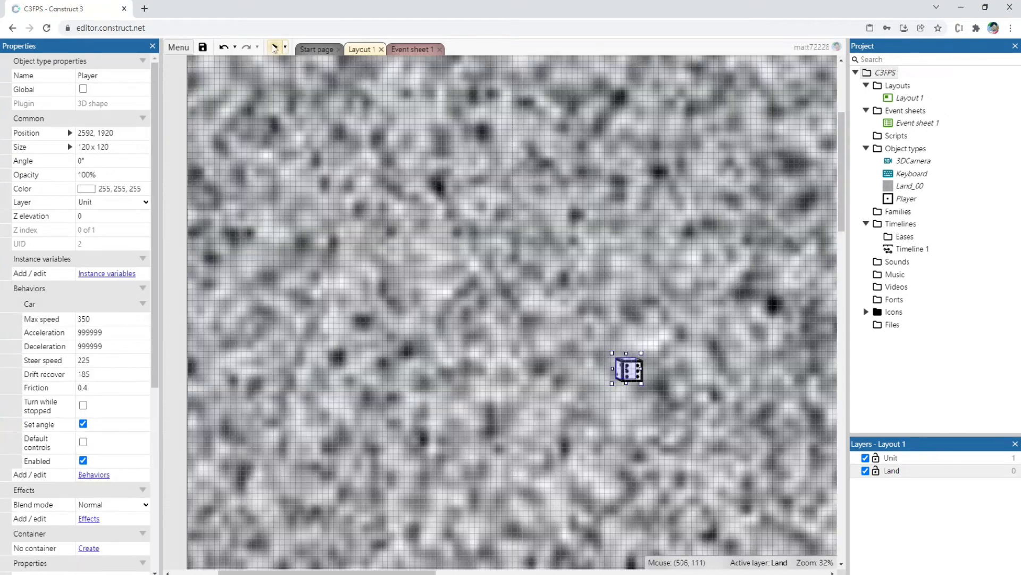
Preview the enlarged ground while steering the Player right and left, and close the preview
click(274, 48)
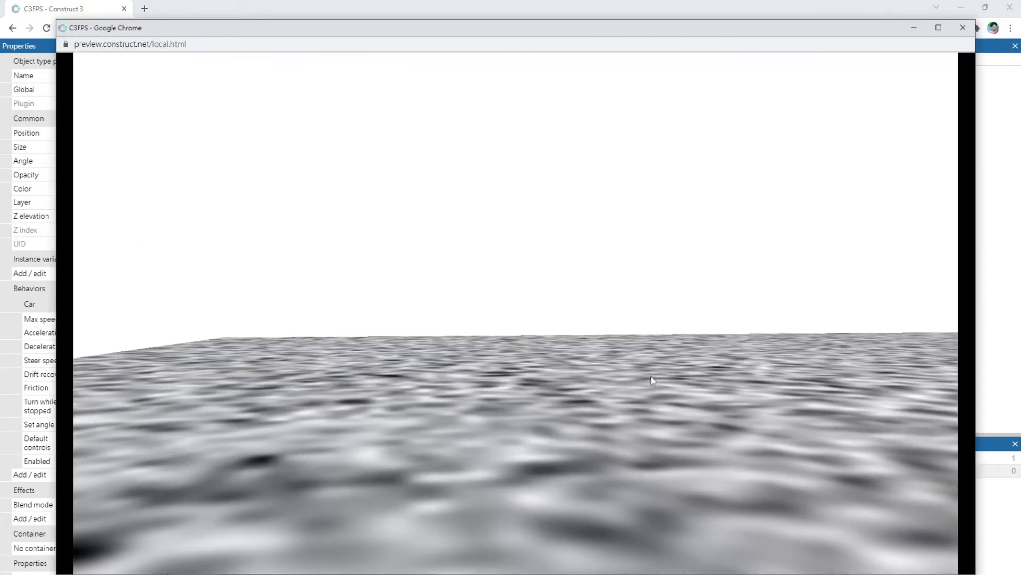
key(Right)
key(Left)
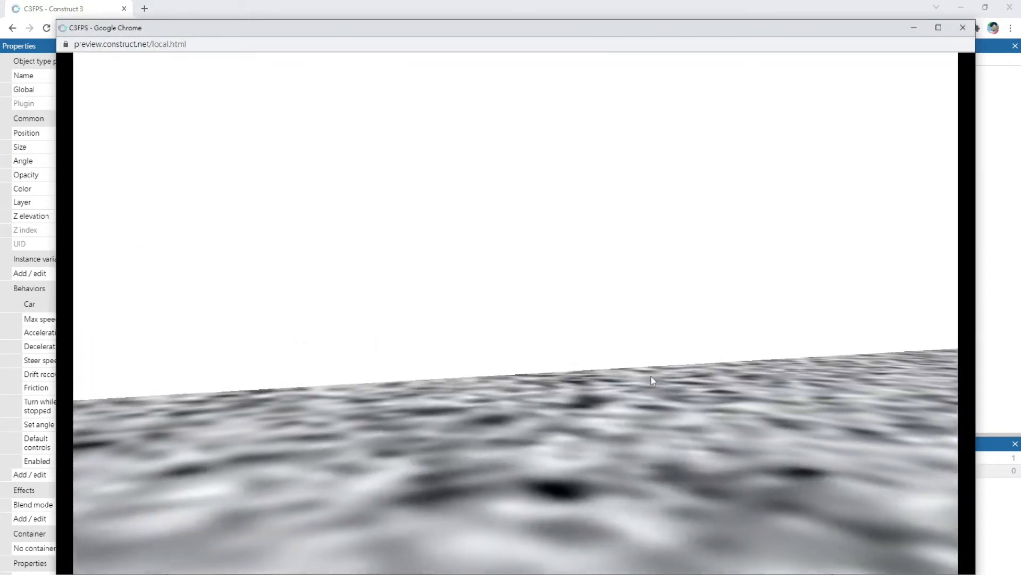
key(Right)
click(963, 27)
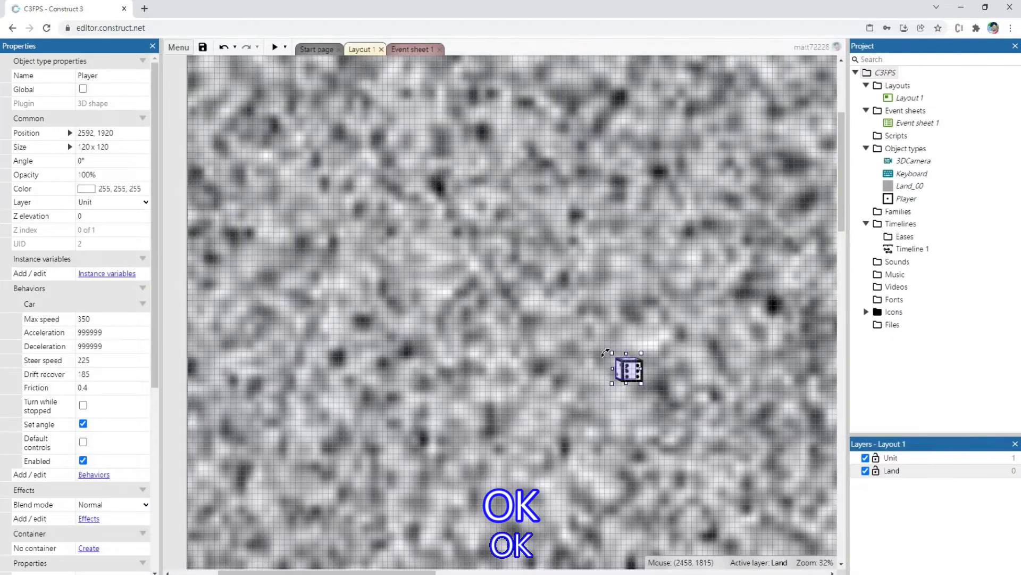
Move the Player close to the upper-left corner of the ground
ctrl+scroll(585, 340, down, 3)
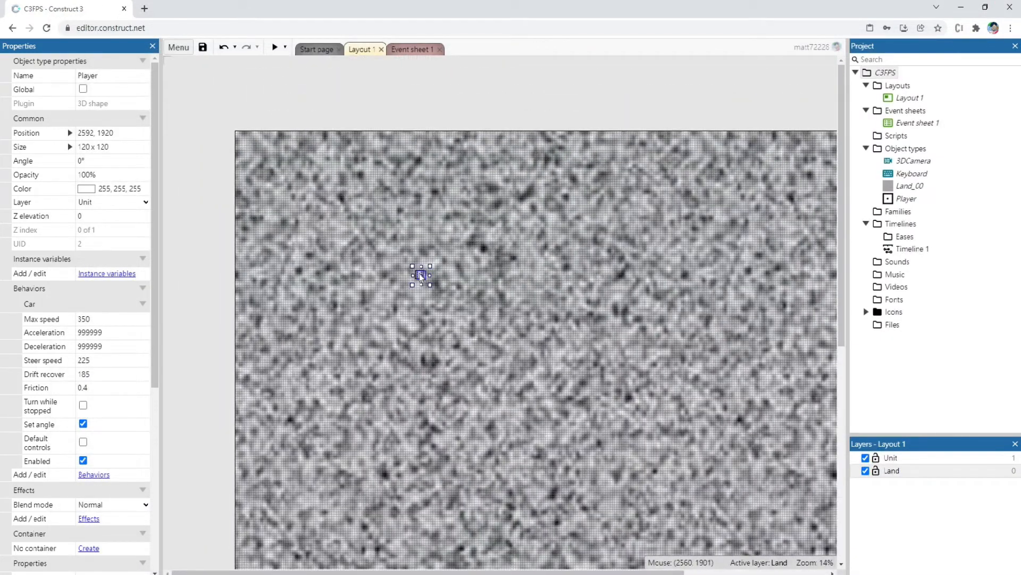
drag(403, 265, 271, 155)
ctrl+scroll(278, 161, up, 3)
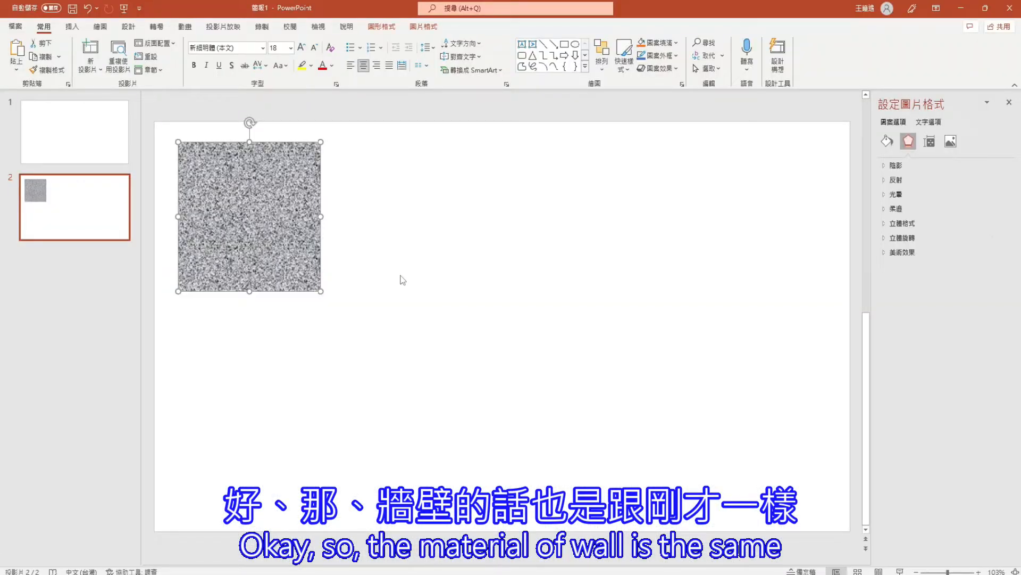
click(403, 280)
right_click(422, 165)
click(384, 169)
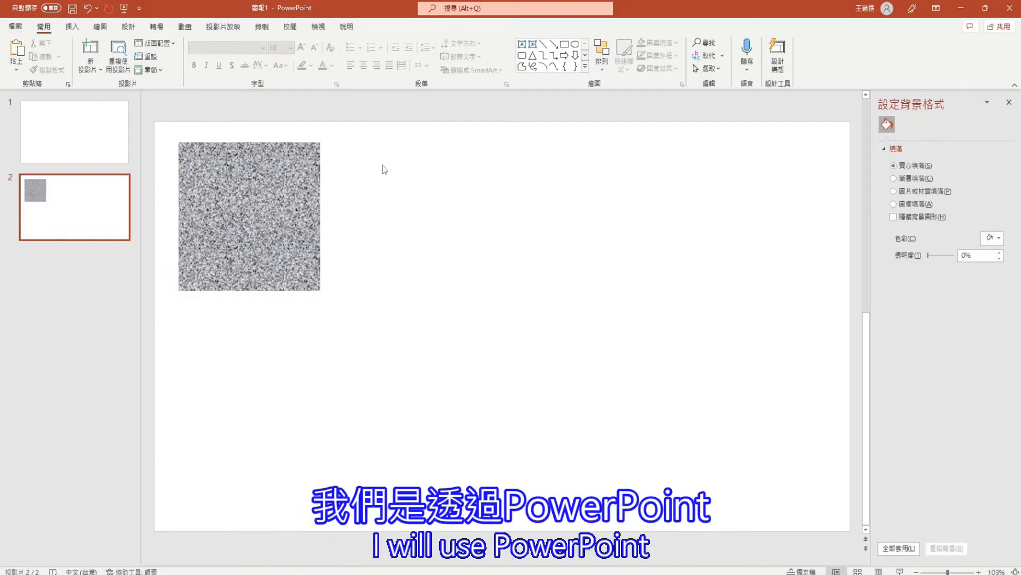
click(72, 27)
click(200, 52)
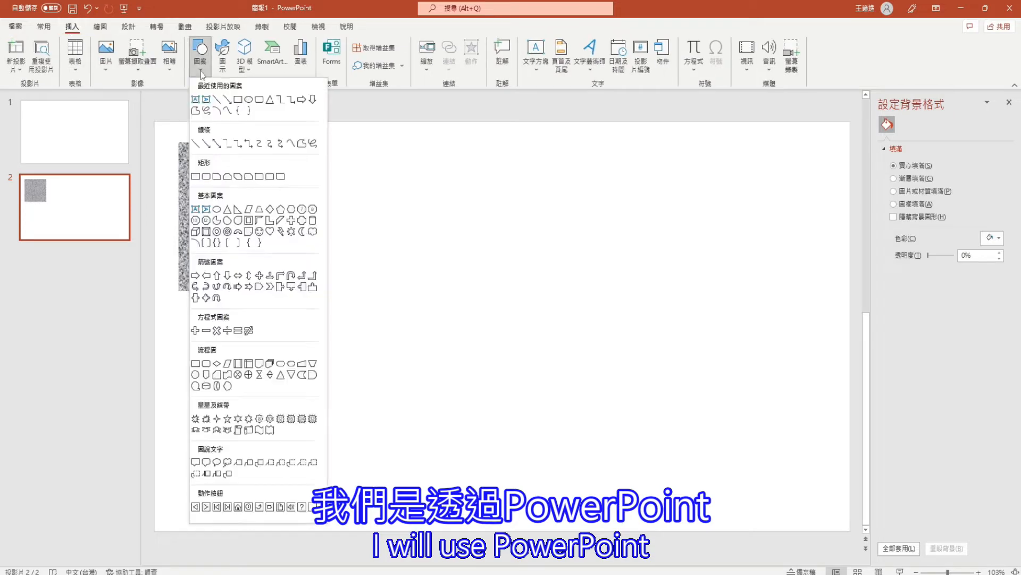
click(239, 101)
mouse_move(371, 148)
mouse_down()
mouse_move(415, 212)
mouse_move(500, 282)
mouse_move(403, 341)
mouse_up()
key(Delete)
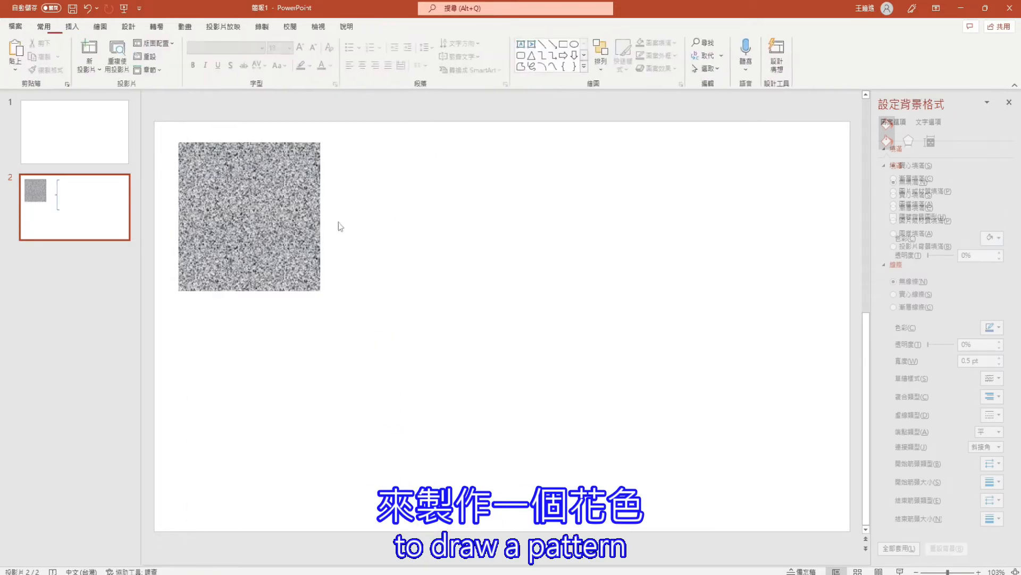
In PowerPoint, duplicate the granite square beside the original and fill the copy with the dark walnut texture
click(286, 221)
key(ctrl+d)
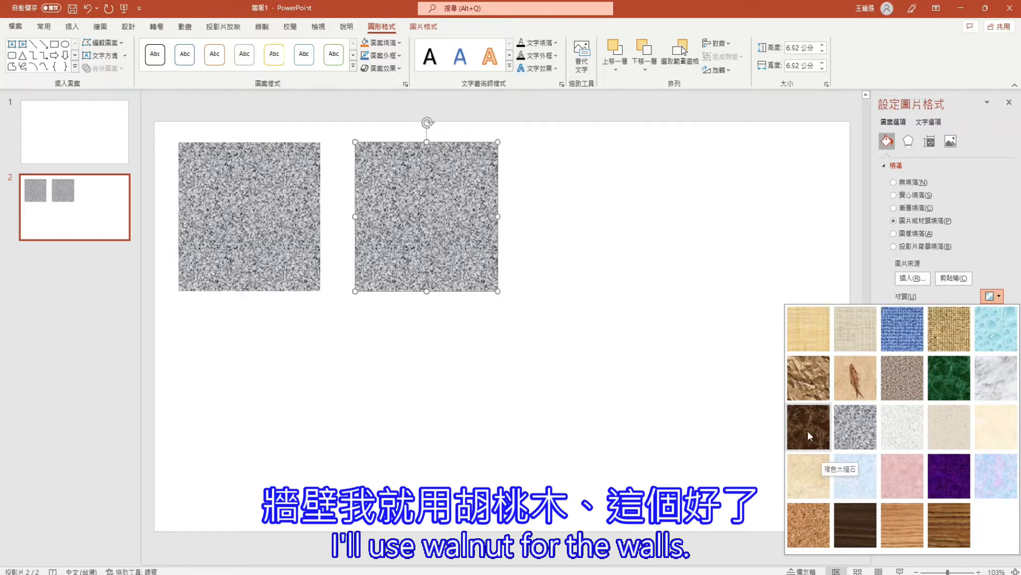
click(853, 529)
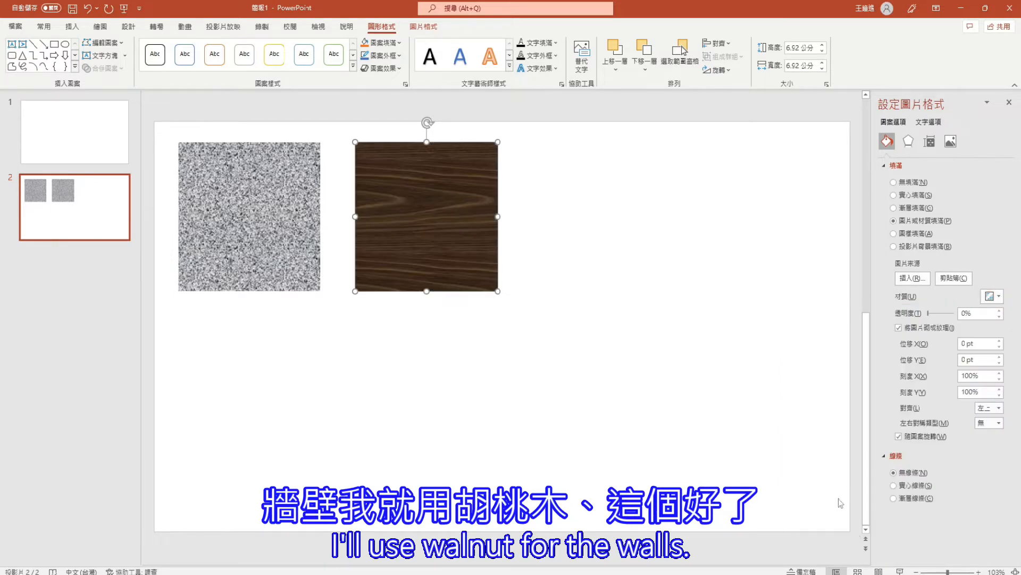
Save the walnut square as a PNG picture named Wall_00 in the 20220206-C3FPS folder
click(632, 293)
click(450, 192)
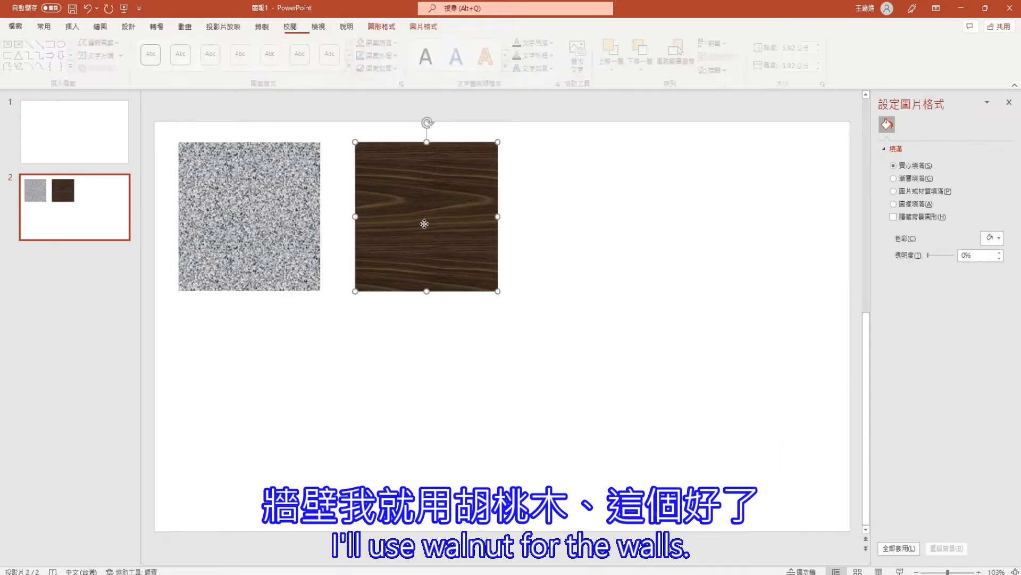
right_click(450, 190)
click(504, 403)
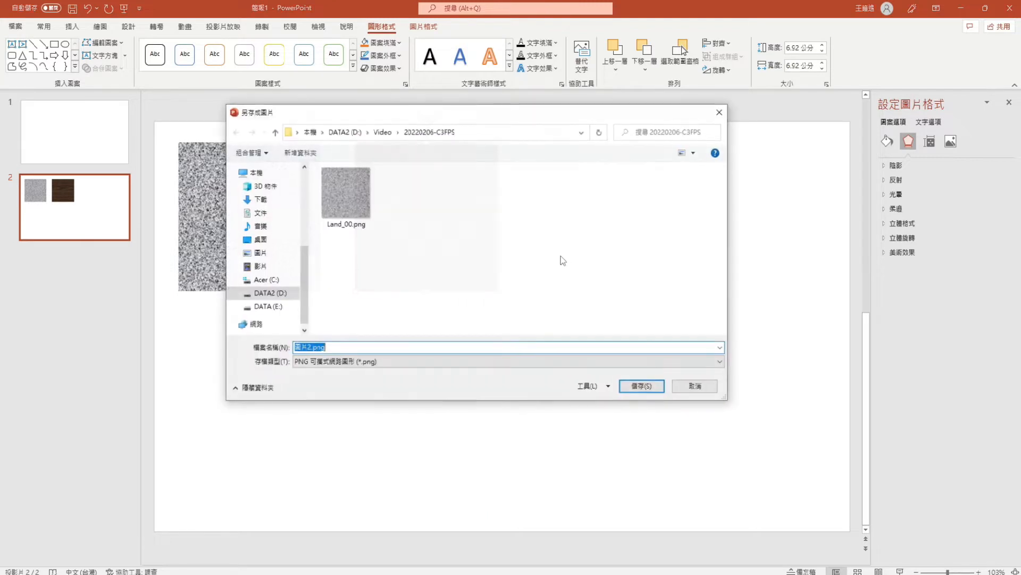
text(W)
key(Caps_Lock)
text(a)
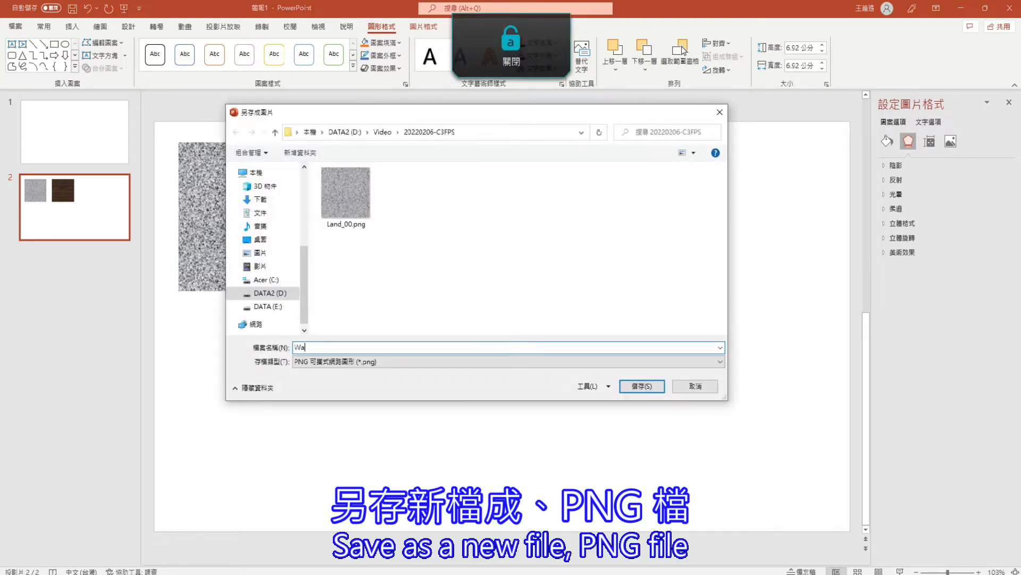
text(ll_0)
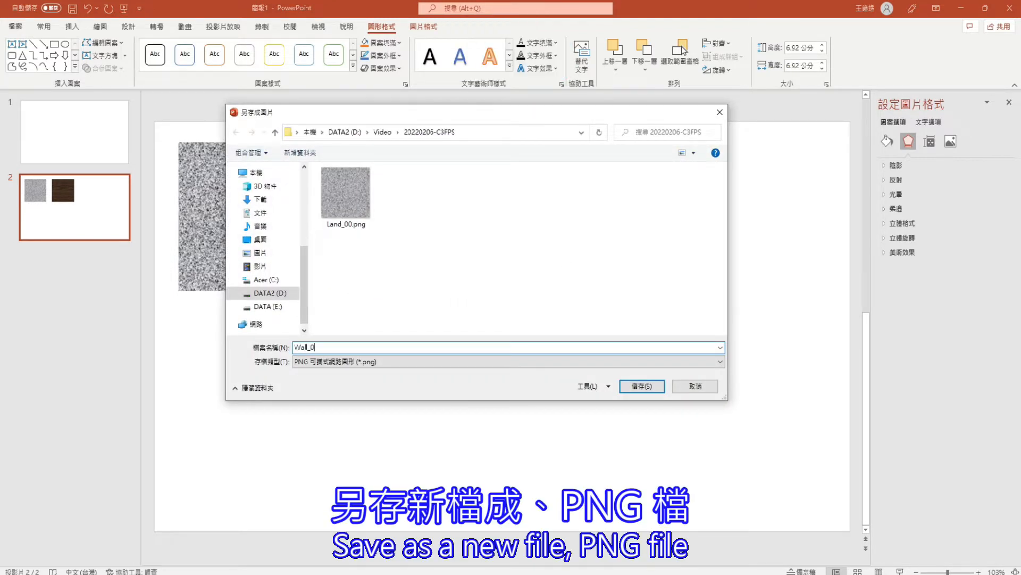
text(0)
key(Return)
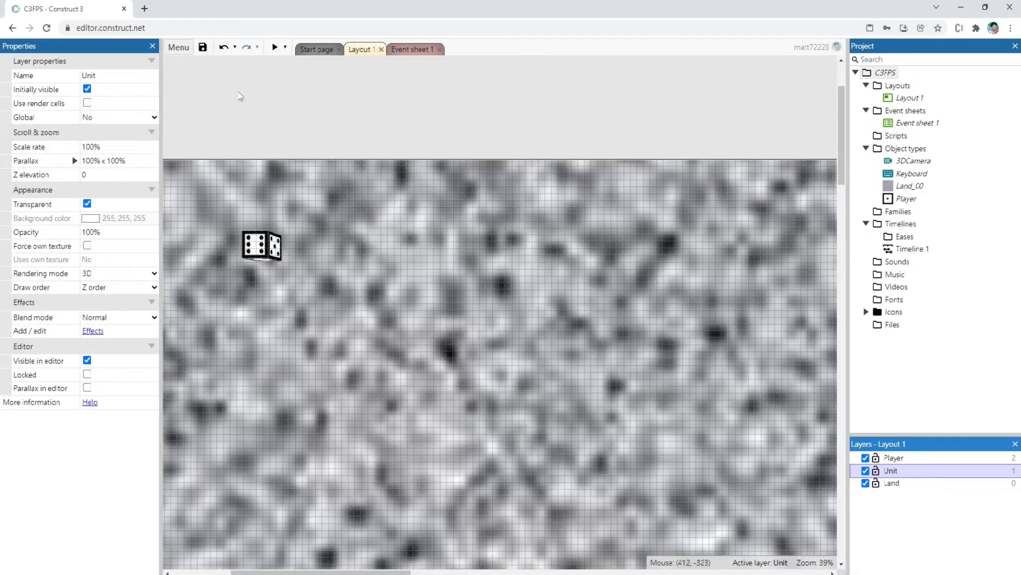
In Construct 3, insert a 3D shape named Wall_00 above the ground and close its face editor without changes
double_click(305, 106)
click(379, 224)
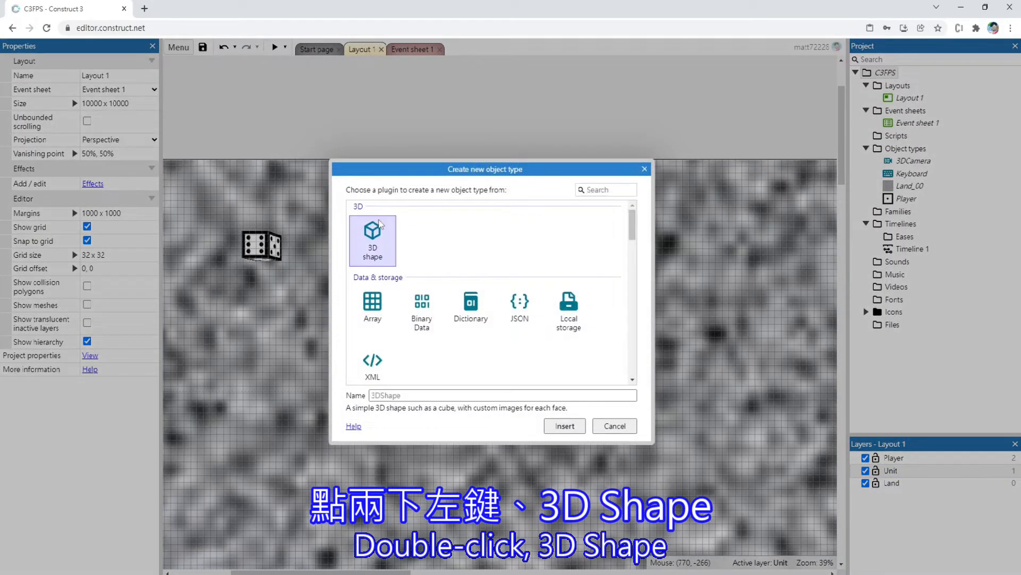
click(402, 394)
key(Caps_Lock)
text(Wall_00)
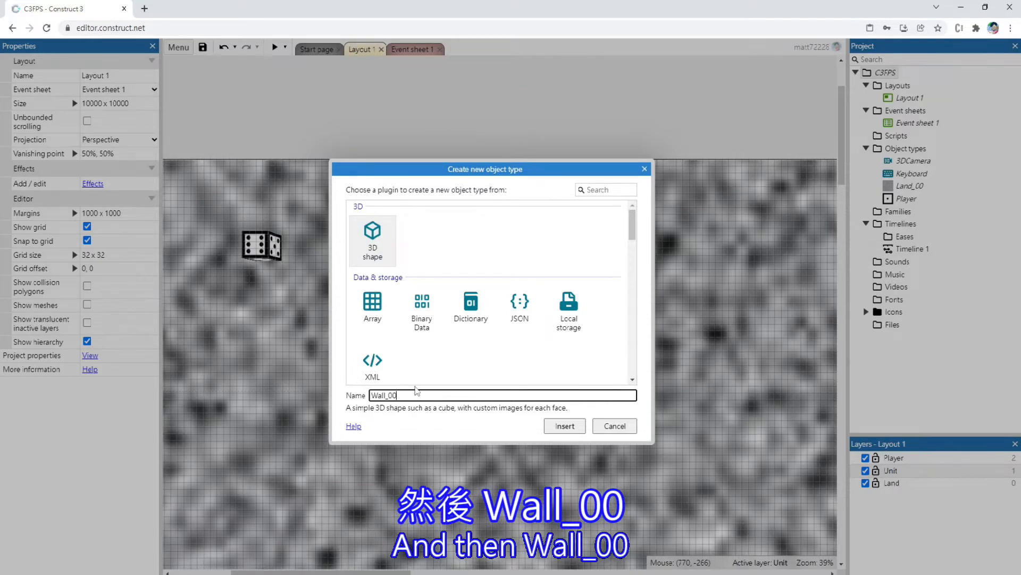
key(Return)
click(442, 228)
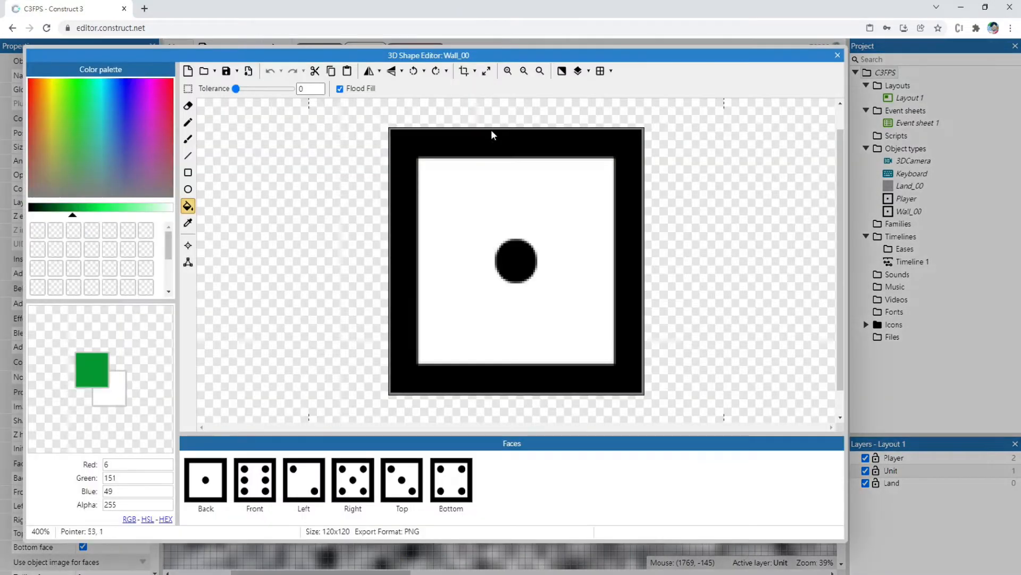
click(838, 55)
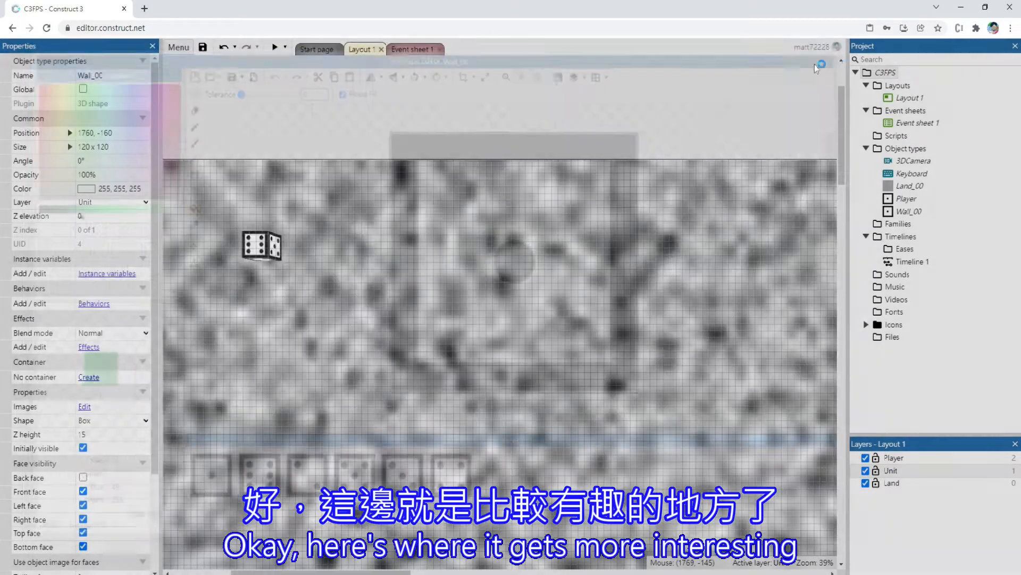
Move Wall_00 to 224, -64 above the ground's upper-left corner, and shift the Player down and slightly right
drag(504, 133, 189, 154)
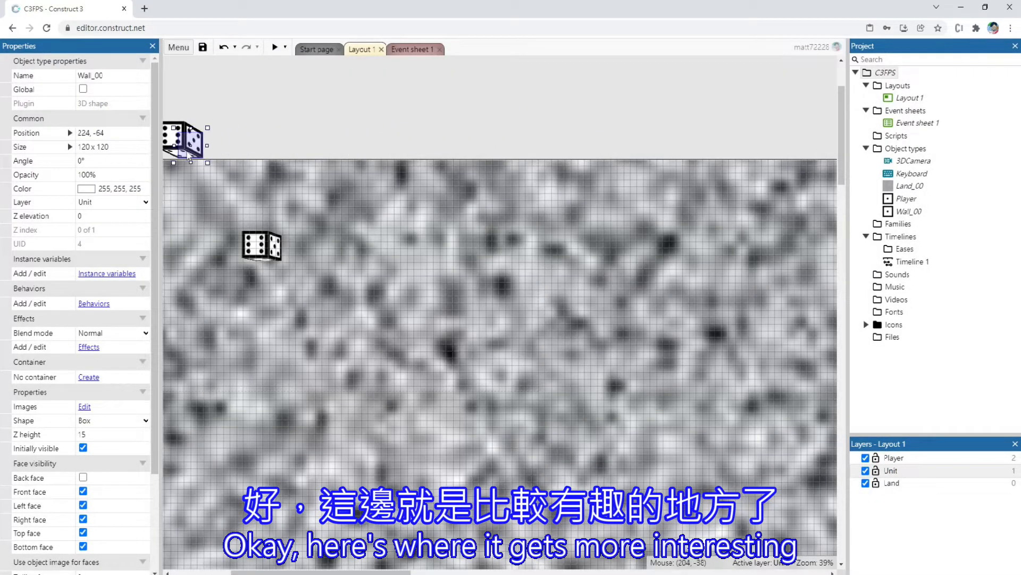
drag(388, 572, 350, 572)
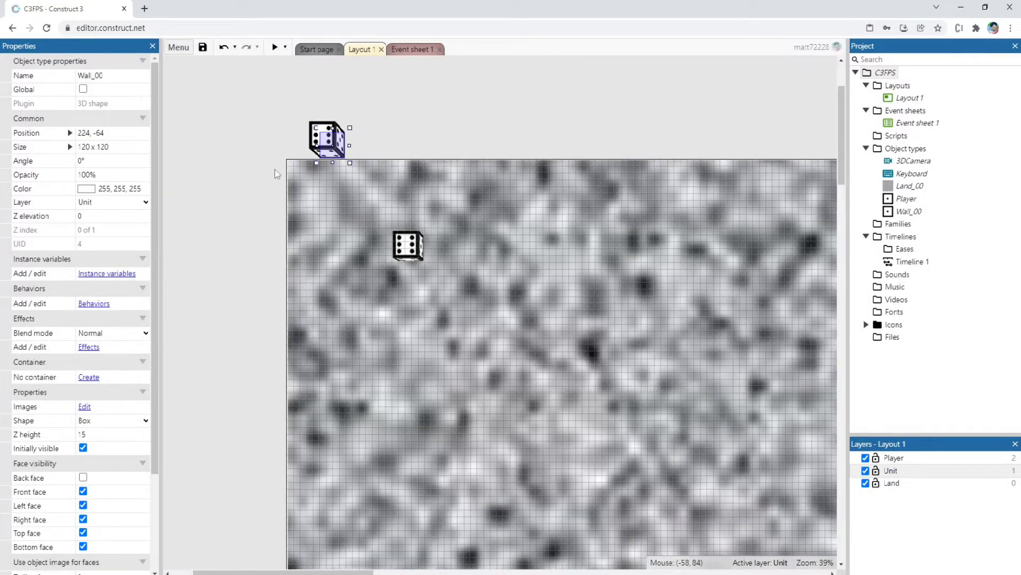
drag(409, 254, 429, 317)
Stretch Wall_00 to 2080 x 160 and position it at 1024, 32 along the ground's upper edge
drag(337, 150, 727, 190)
drag(506, 191, 505, 198)
mouse_move(436, 182)
mouse_down()
mouse_move(407, 161)
mouse_move(425, 172)
mouse_up()
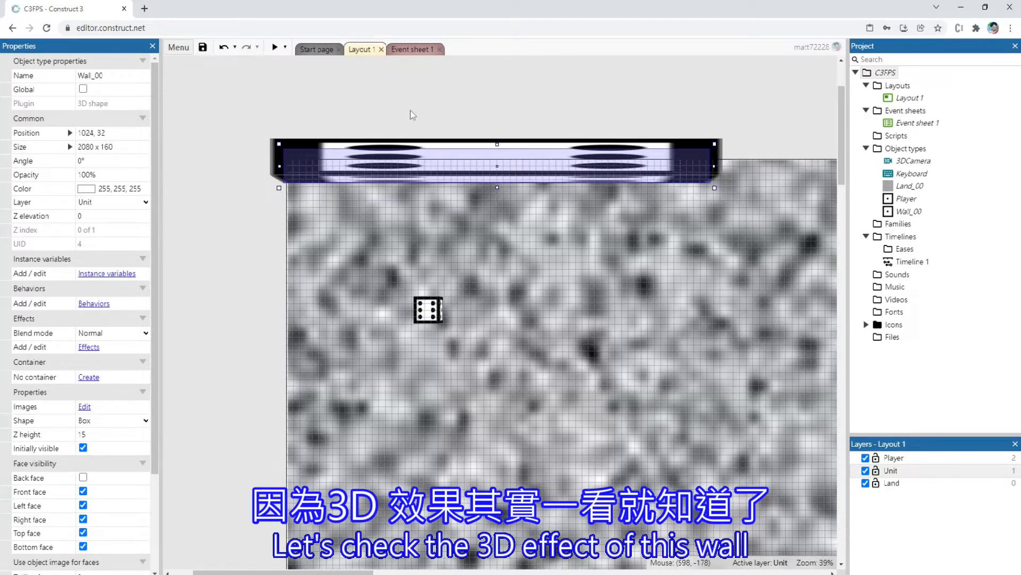
click(412, 114)
click(424, 159)
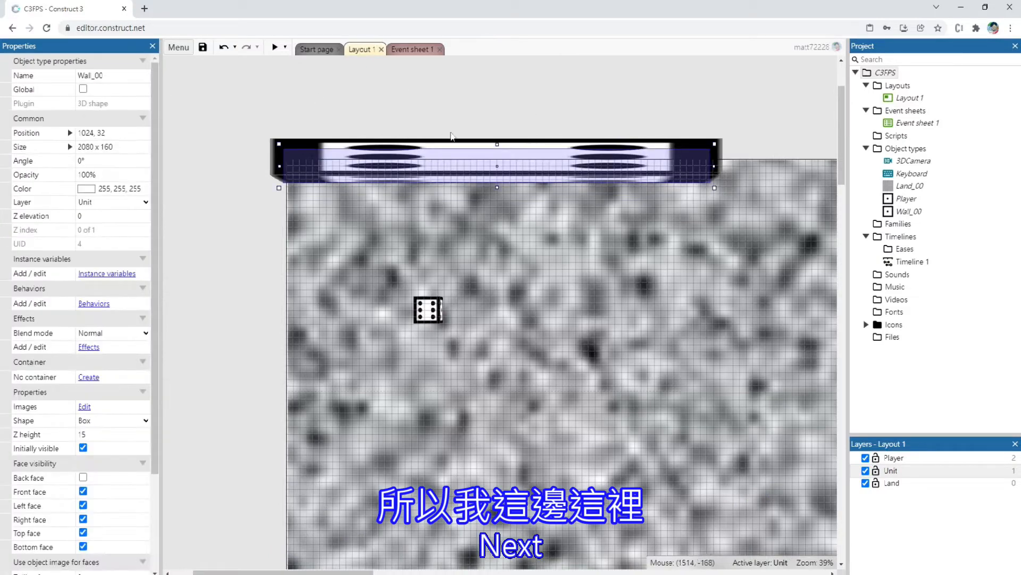
Preview the low wall in 3D while turning and moving the Player around it, and close the preview
click(273, 48)
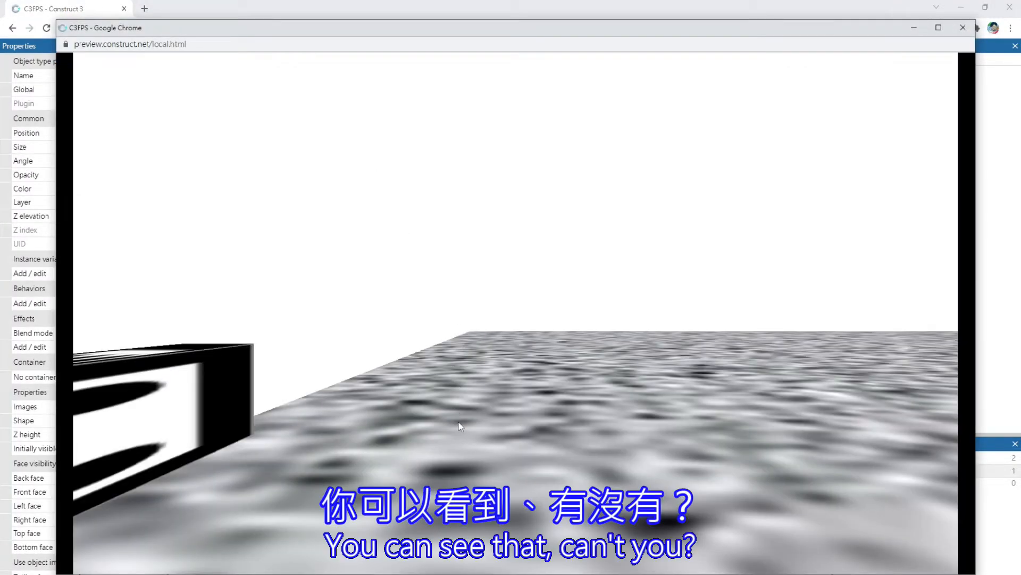
key(Left)
key(Right)
key(Left)
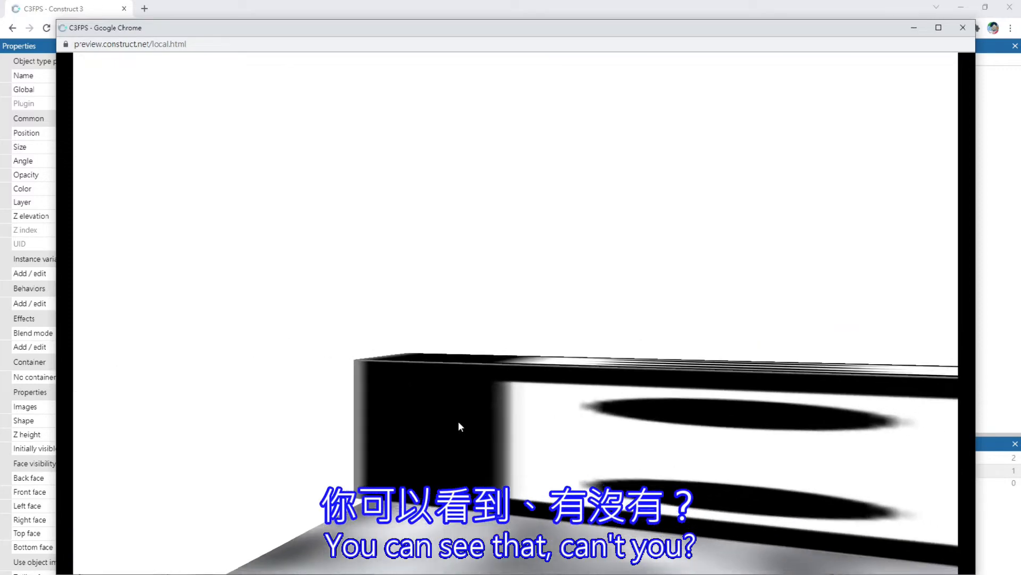
key(Right)
key(Left)
key(w)
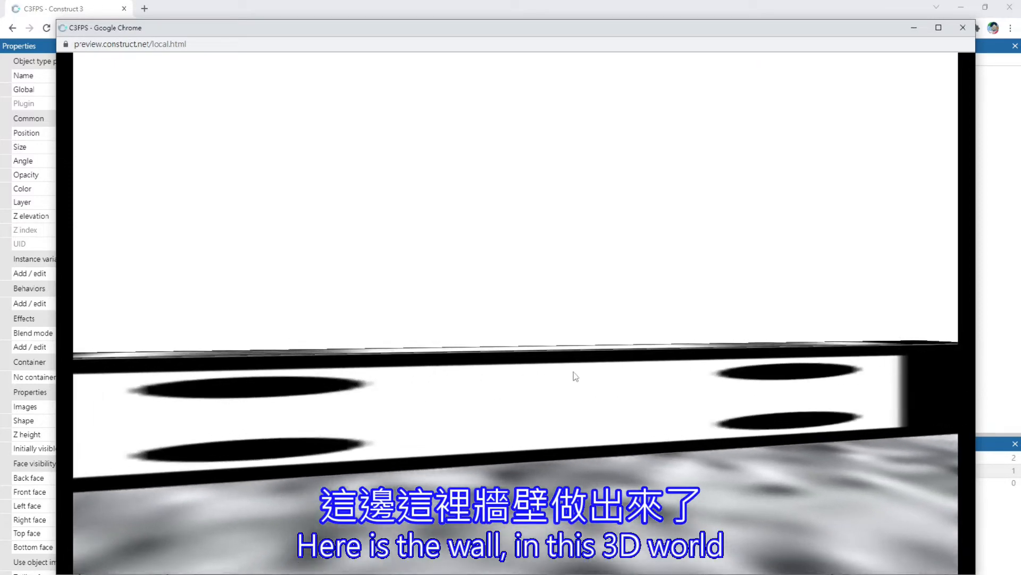
key(Right)
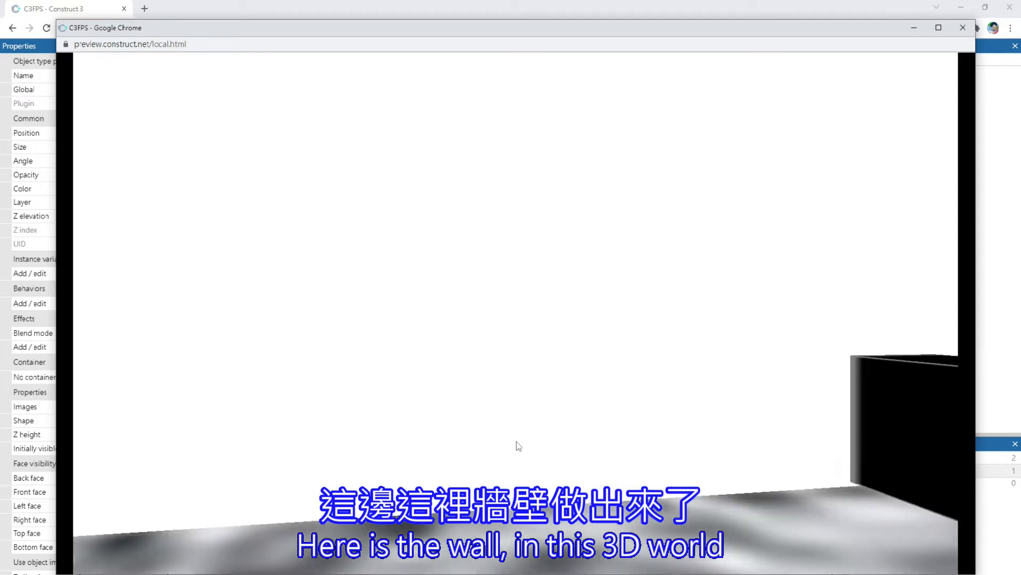
click(963, 27)
Set the Z height of Wall_00 to 120
click(464, 101)
click(471, 162)
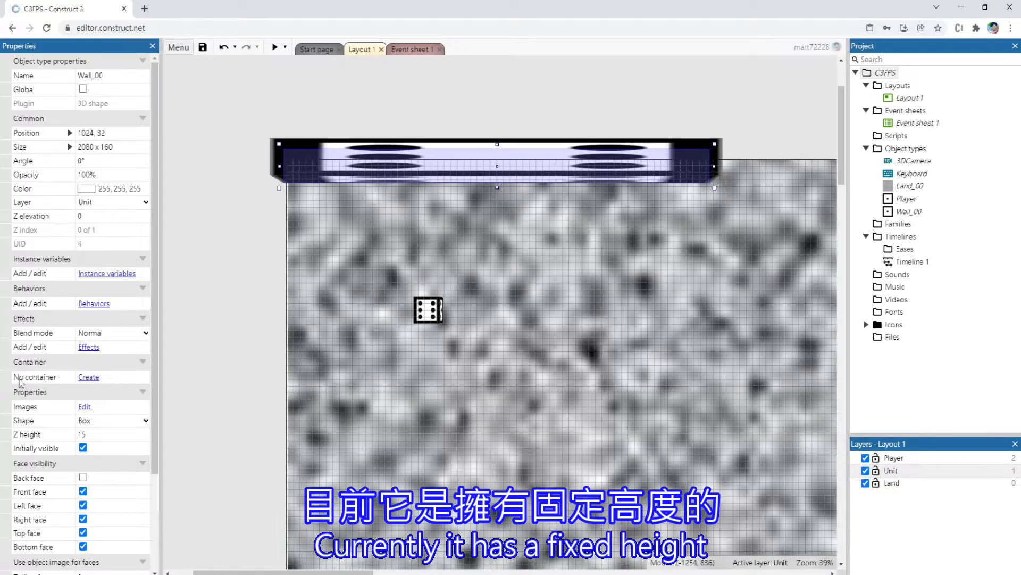
scroll(82, 482, down, 3)
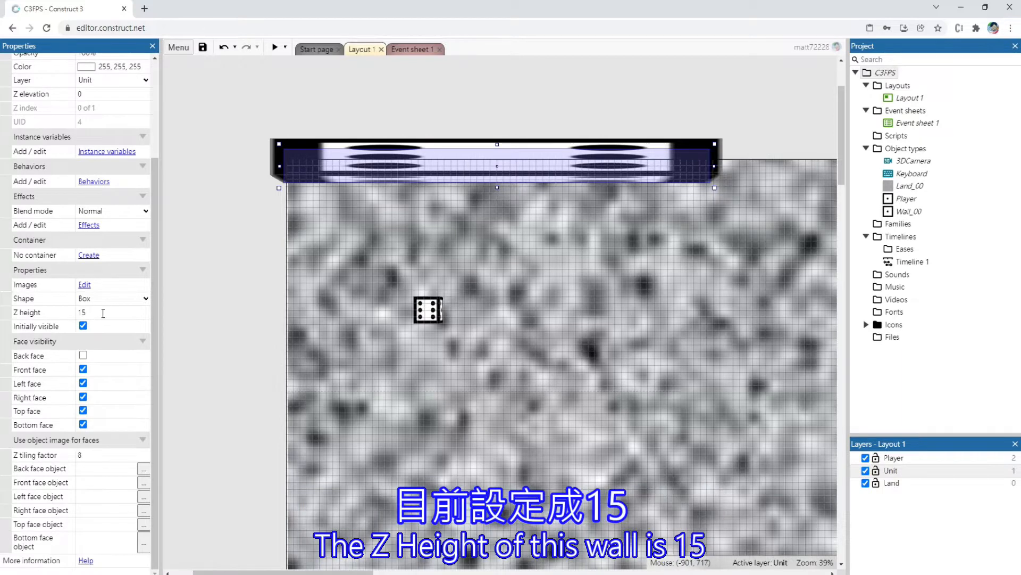
click(102, 313)
mouse_move(108, 315)
mouse_down()
mouse_move(106, 306)
mouse_move(106, 315)
mouse_up()
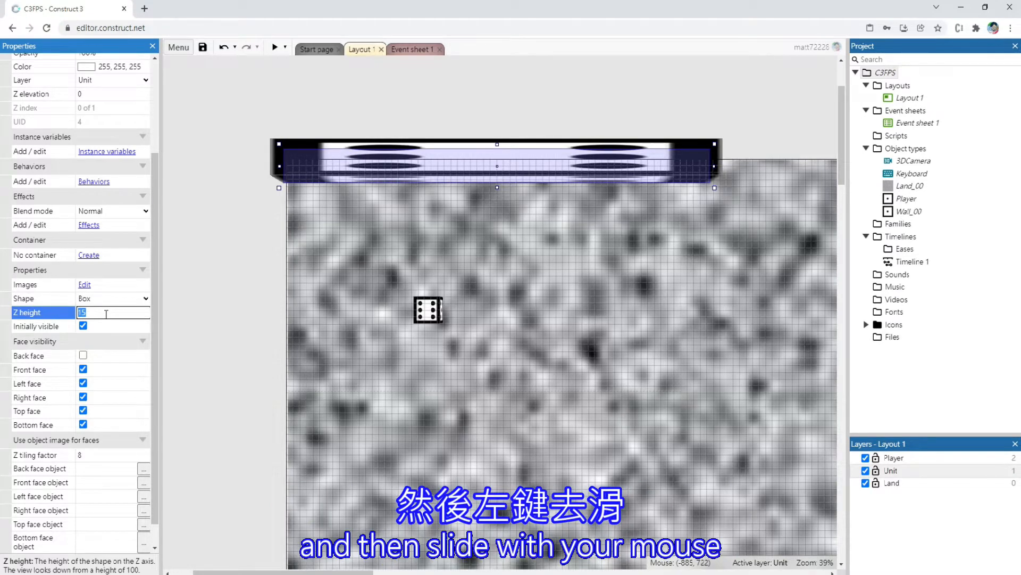
drag(106, 312, 106, 312)
text(120)
key(Return)
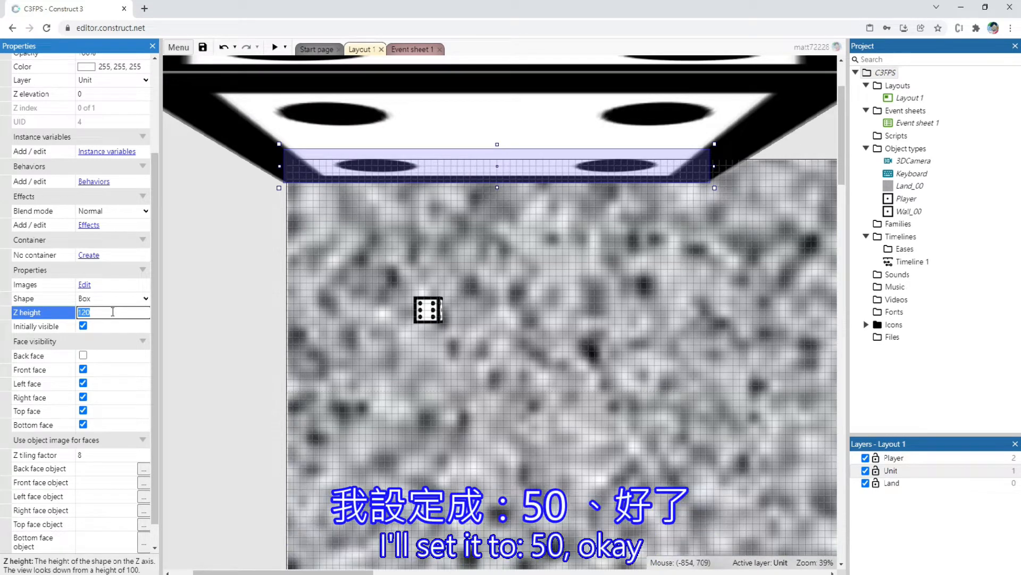
Set the Z height of Wall_00 to 50 and deselect the wall
text(50)
key(Tab)
click(289, 55)
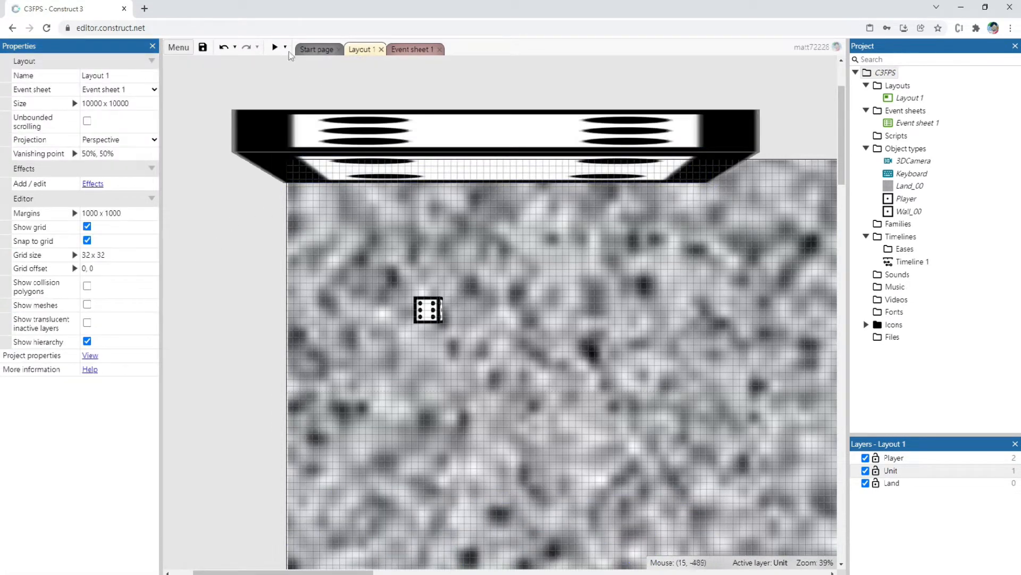
Preview the taller wall, moving and turning the Player to examine how its dice faces look
click(275, 48)
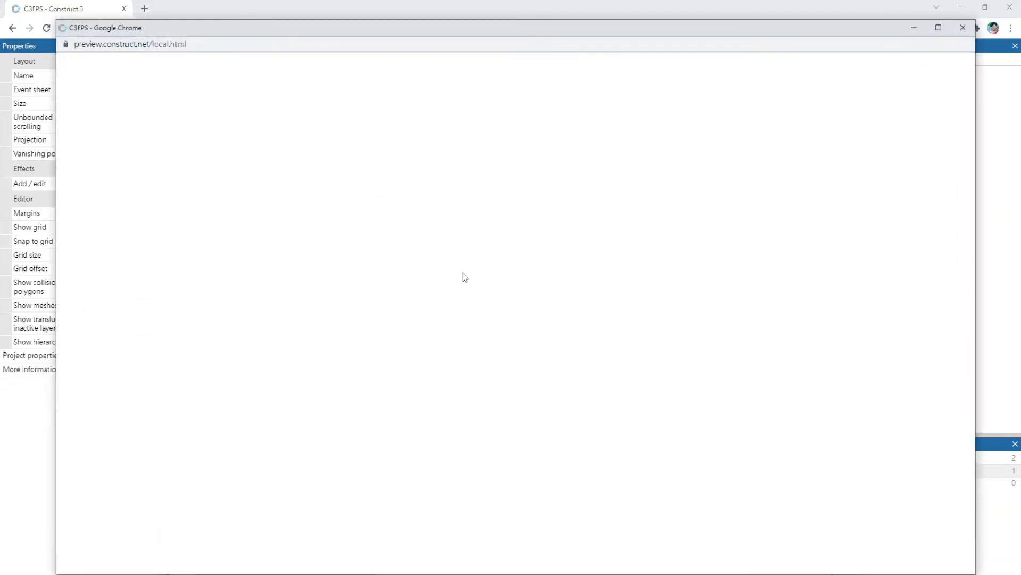
key(a)
key(d)
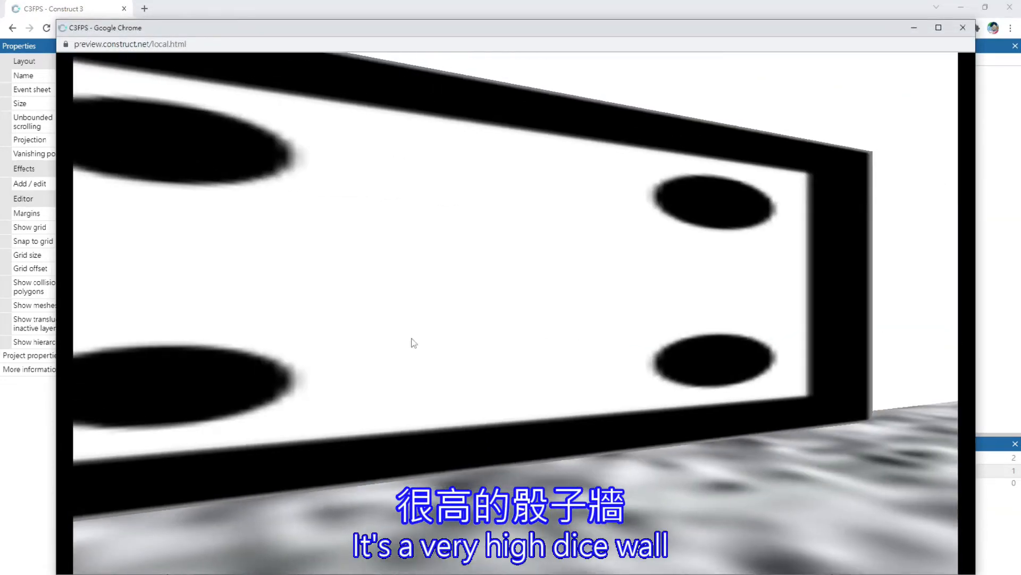
key(s)
key(Left)
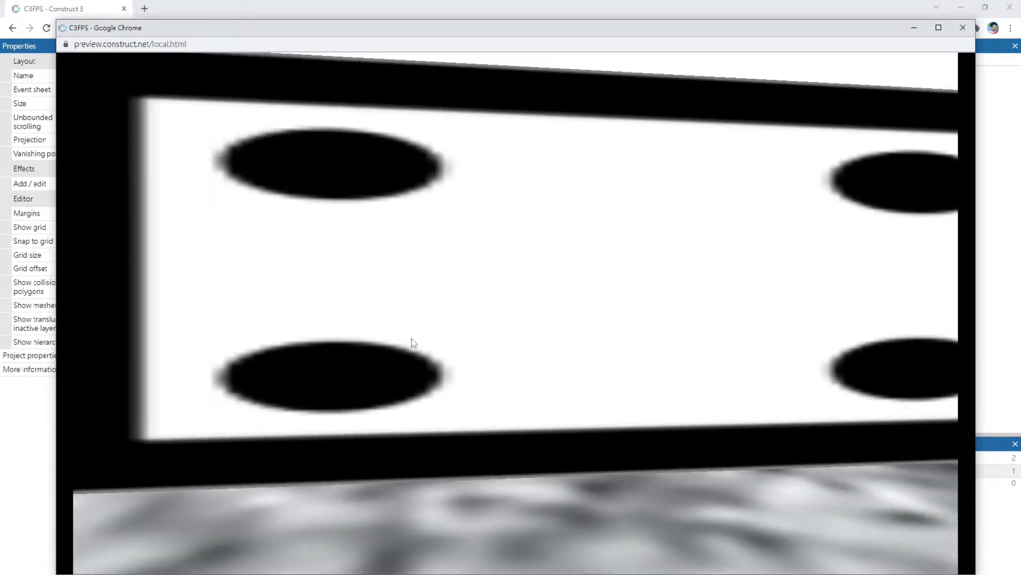
key(Left)
key(Down)
key(Right)
key(Left)
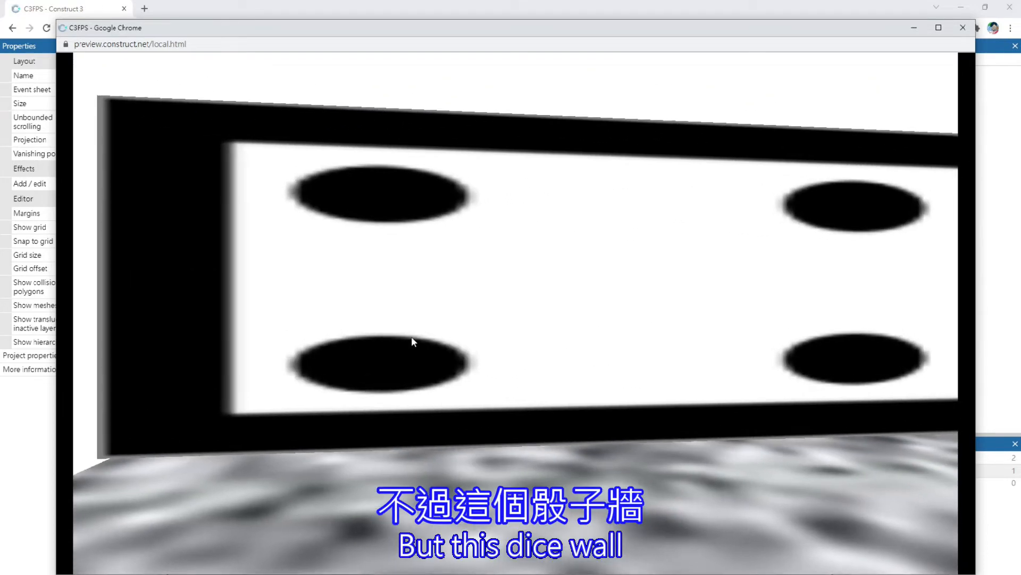
key(Up)
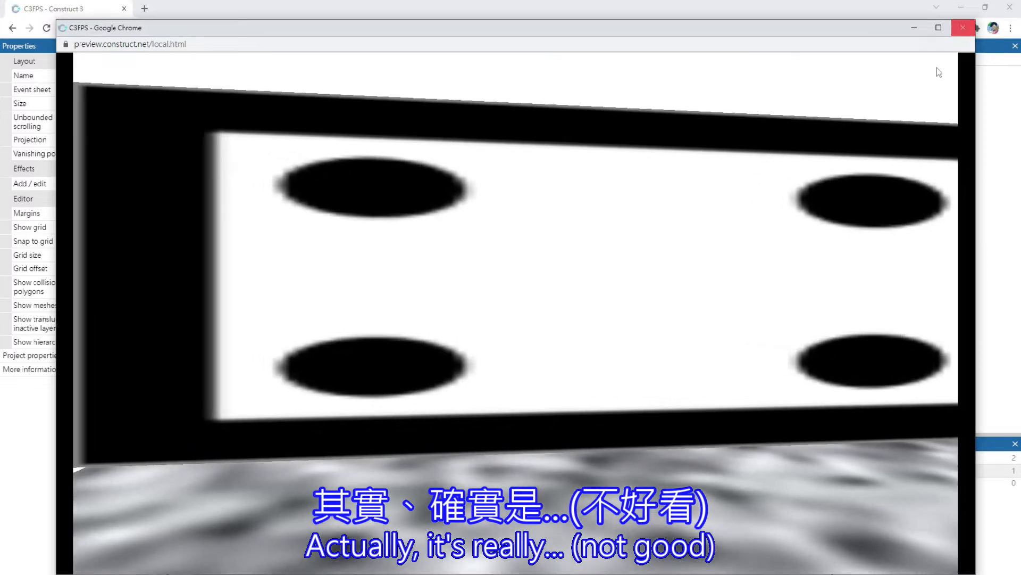
key(Right)
key(Left)
key(Down)
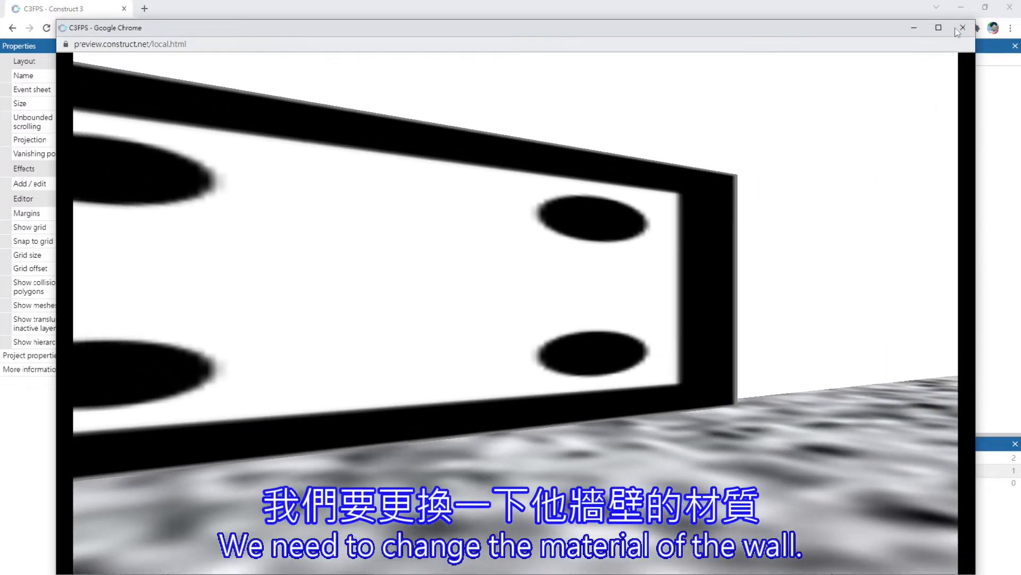
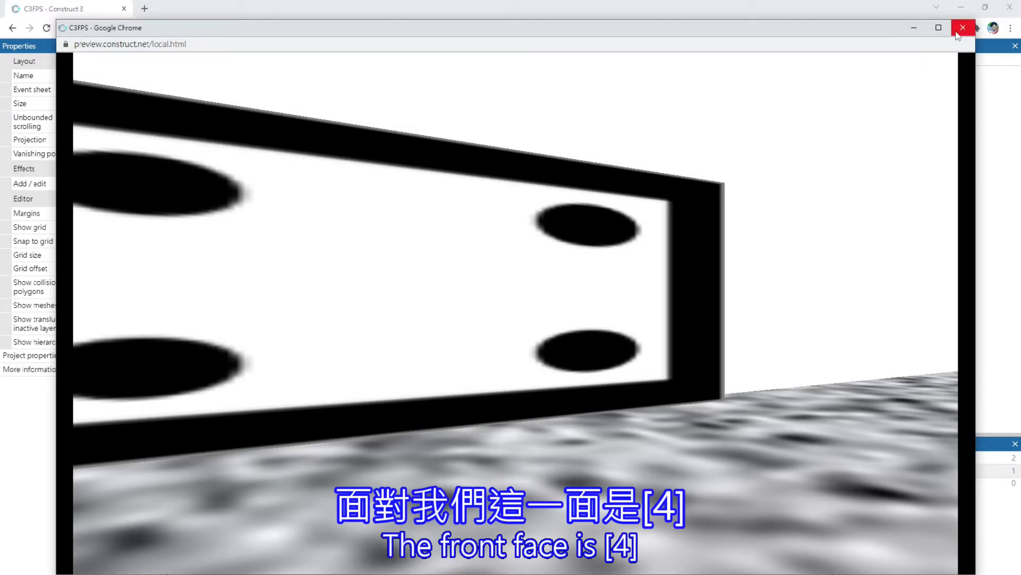
Close the preview and replace the Bottom and Top face images of Wall_00 with Wall_00.png
click(958, 32)
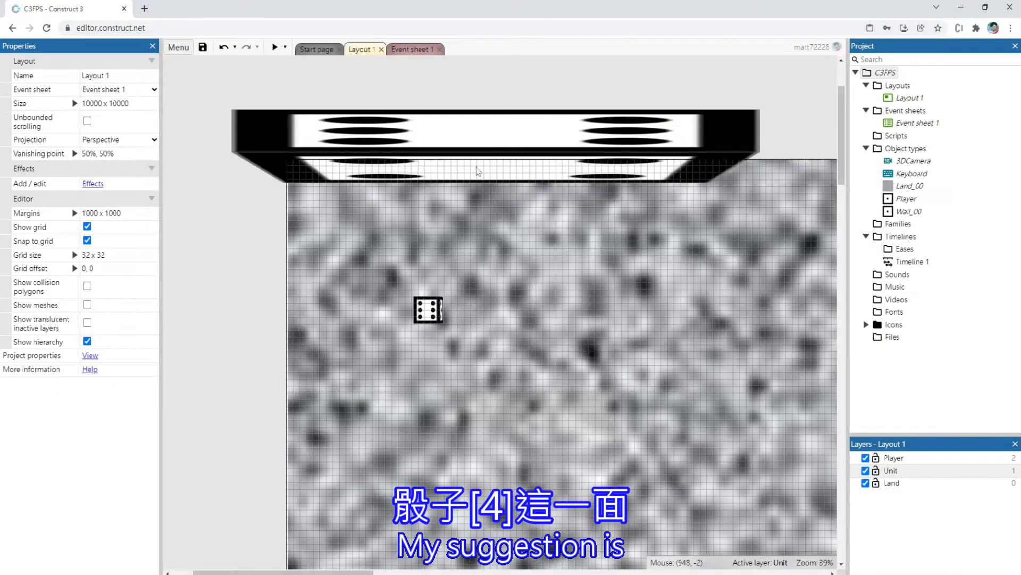
double_click(481, 168)
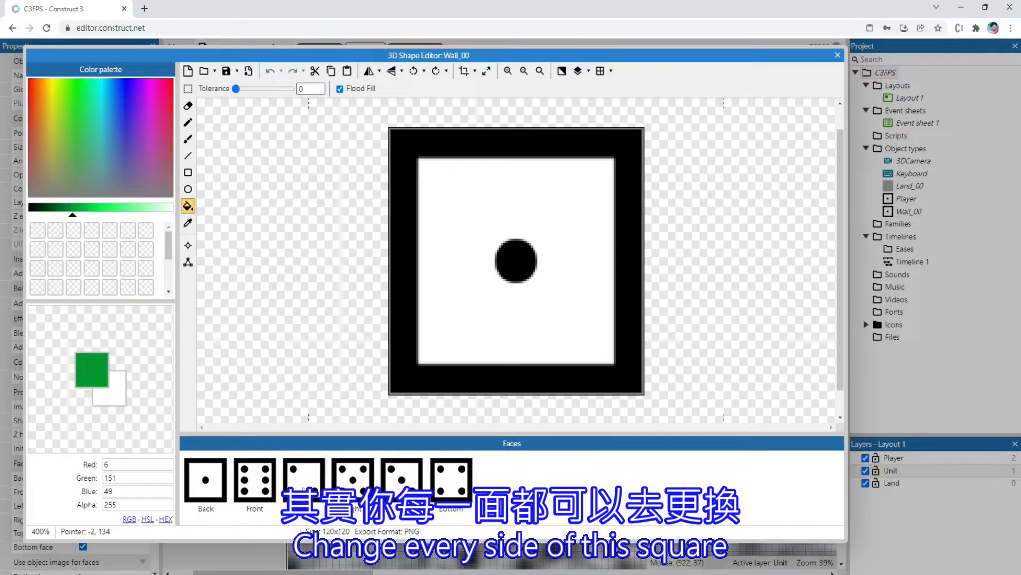
click(464, 472)
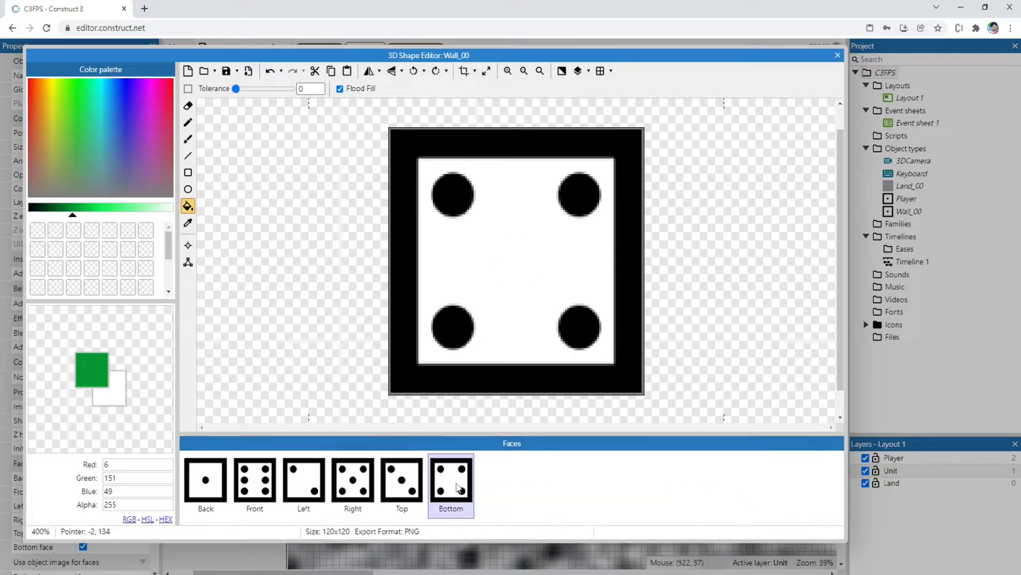
click(203, 73)
double_click(184, 93)
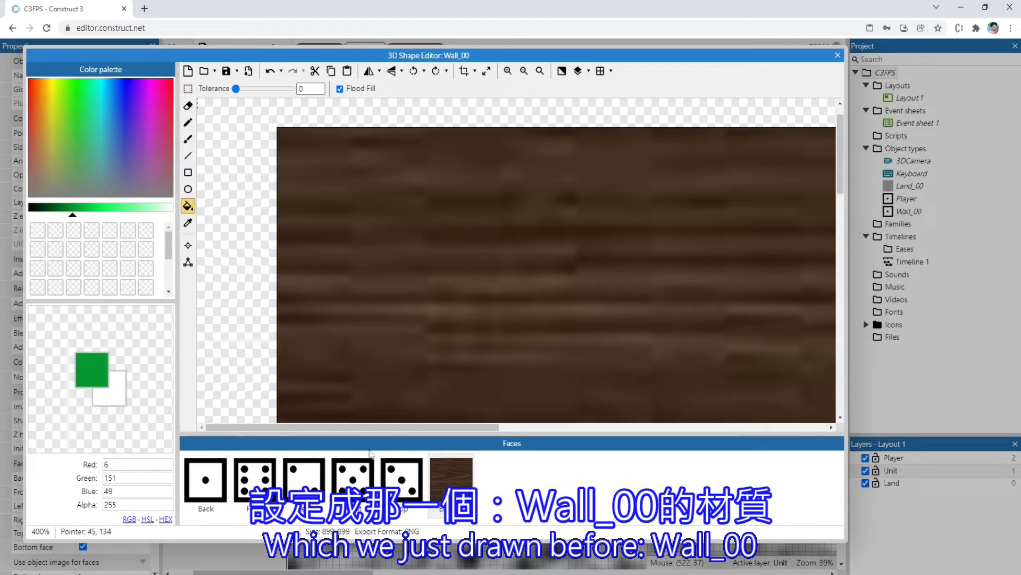
click(404, 486)
click(204, 70)
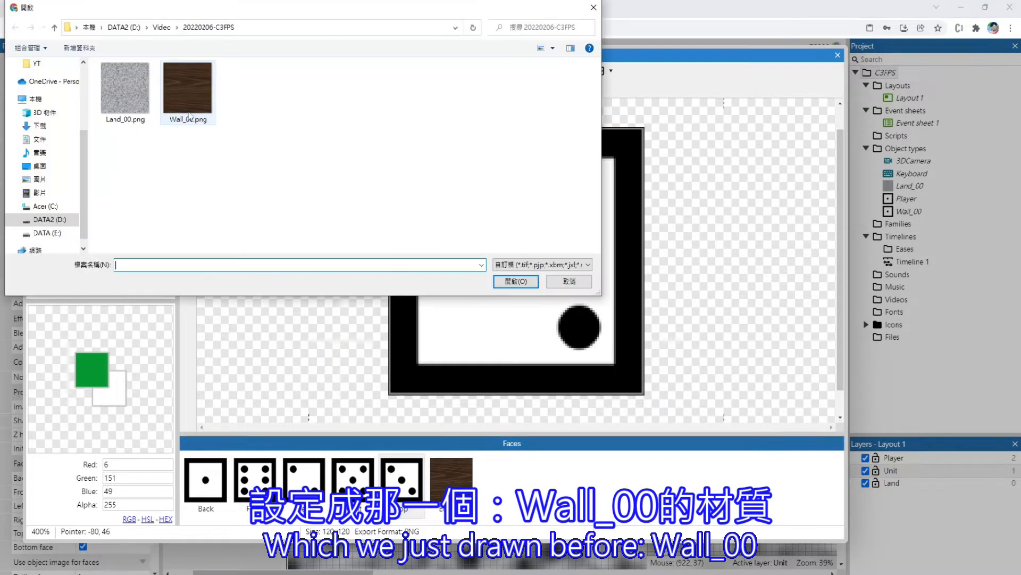
double_click(189, 90)
Load Wall_00.png onto the Right and Left faces of the wall shape
click(348, 470)
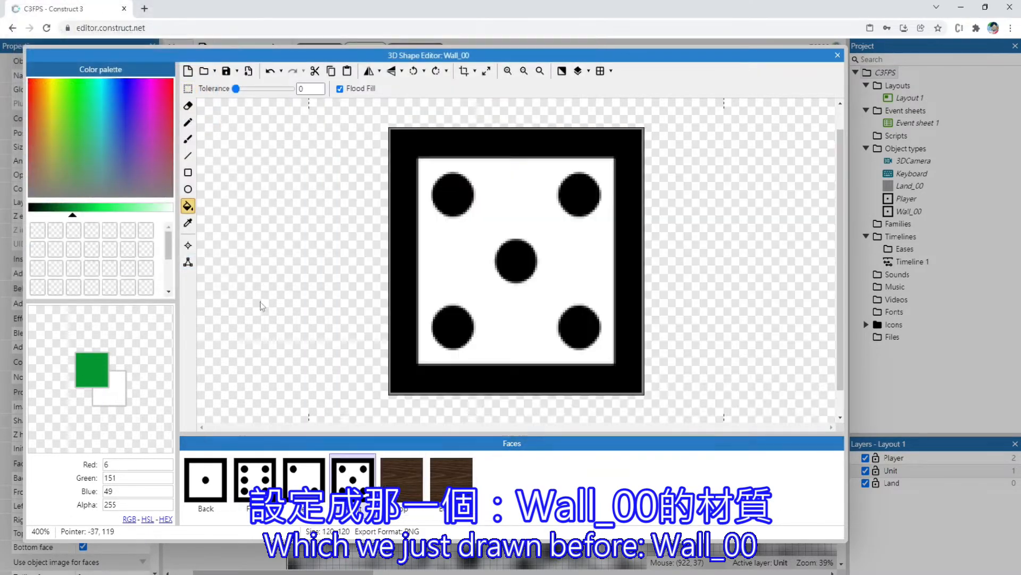
click(204, 70)
double_click(190, 103)
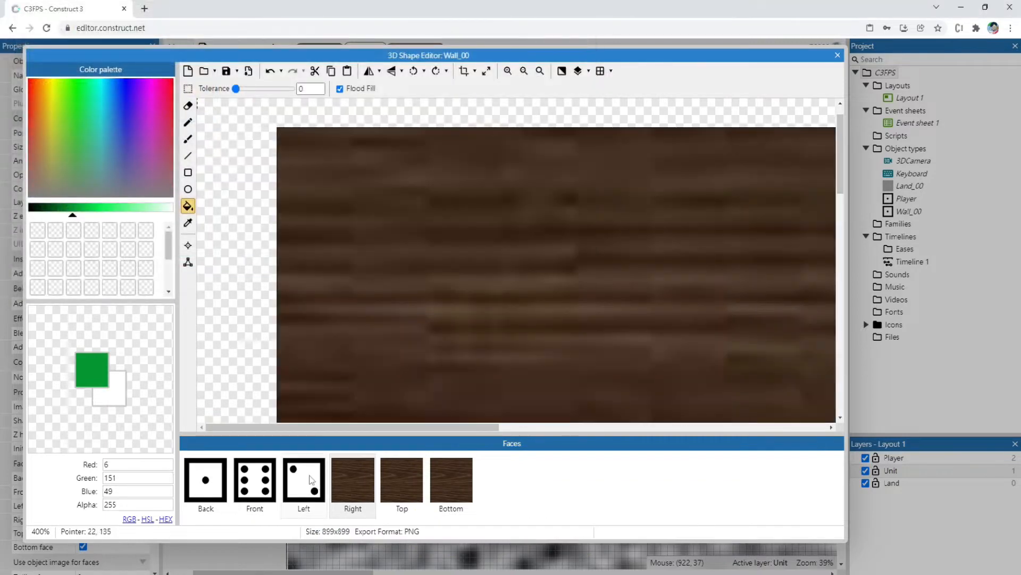
click(312, 479)
click(204, 71)
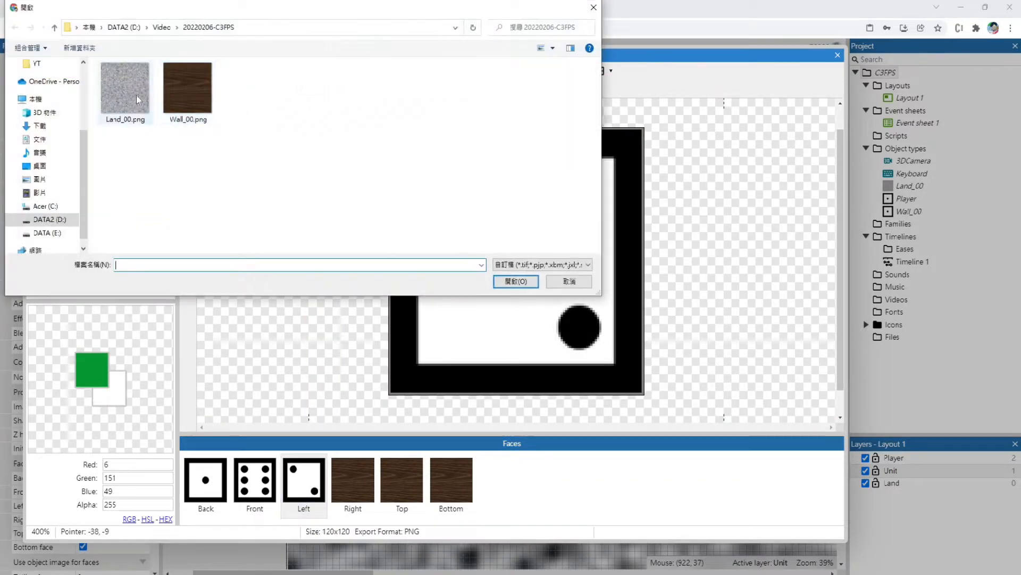
double_click(175, 97)
Load Wall_00.png onto the Front and Back faces of the wall and close the 3D shape editor
click(255, 480)
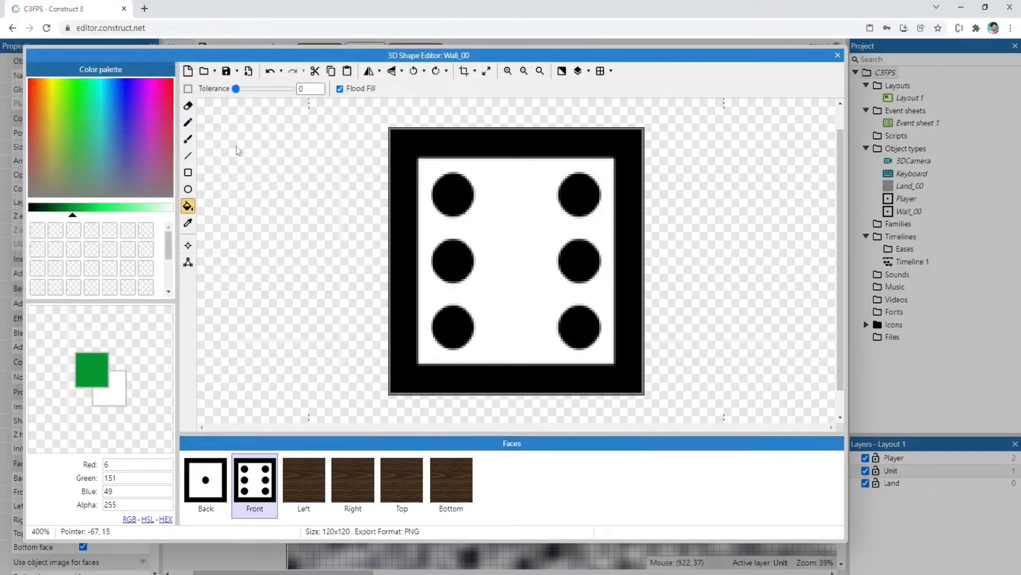
click(203, 71)
double_click(200, 84)
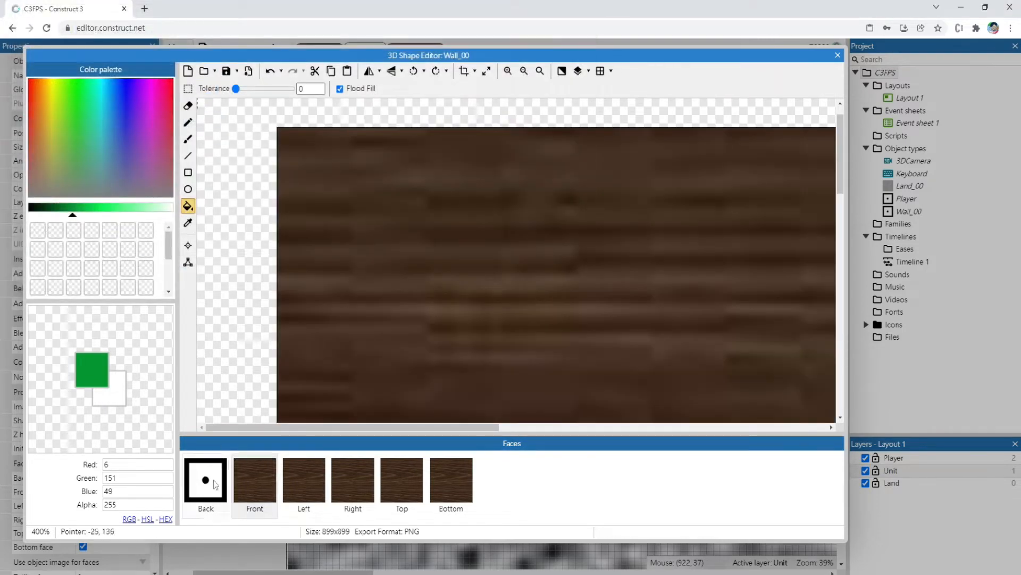
click(205, 479)
click(204, 71)
double_click(200, 95)
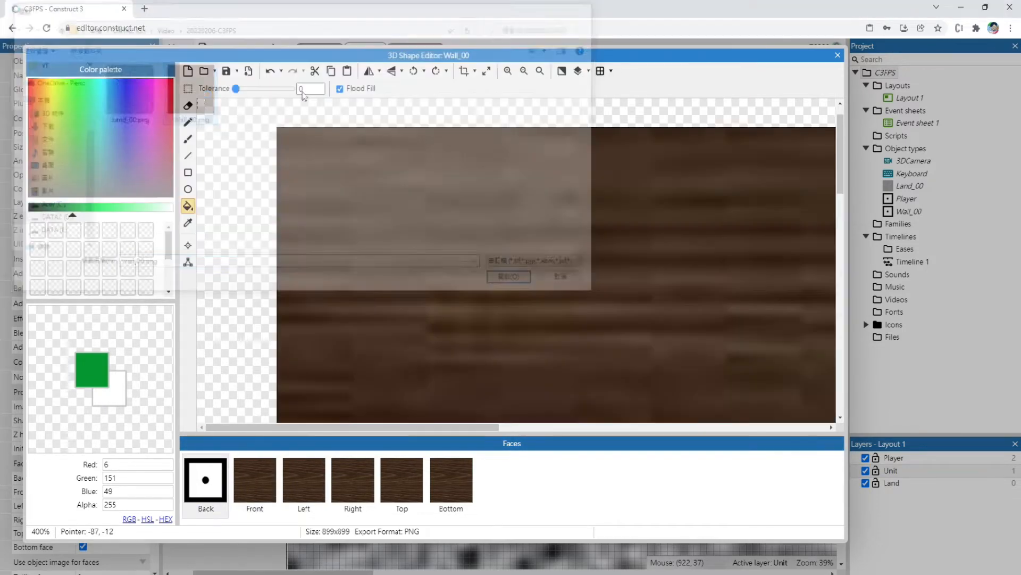
click(838, 56)
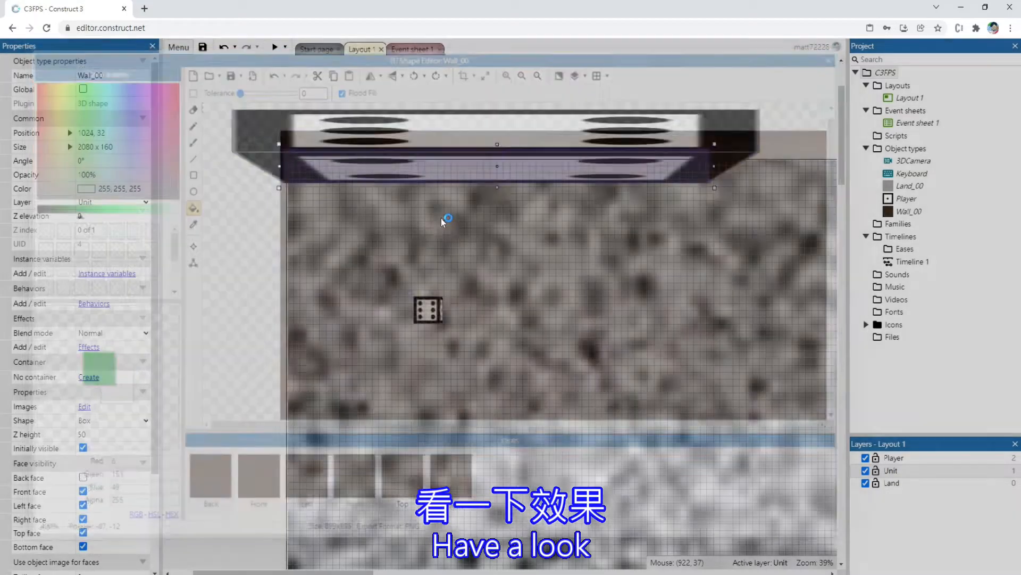
Preview the wood-textured wall in 3D while moving the Player around it, and close the preview
click(275, 47)
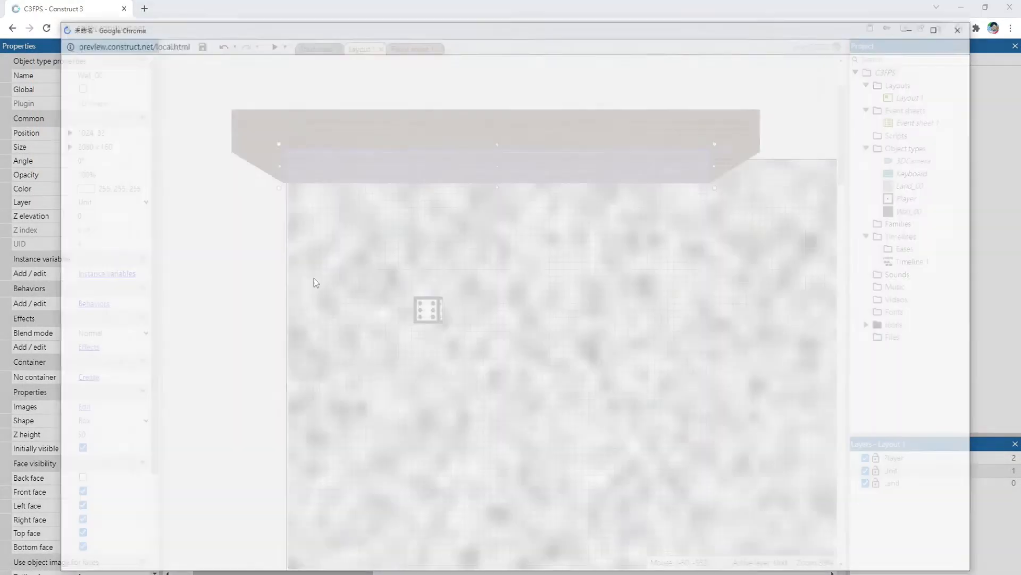
key(s)
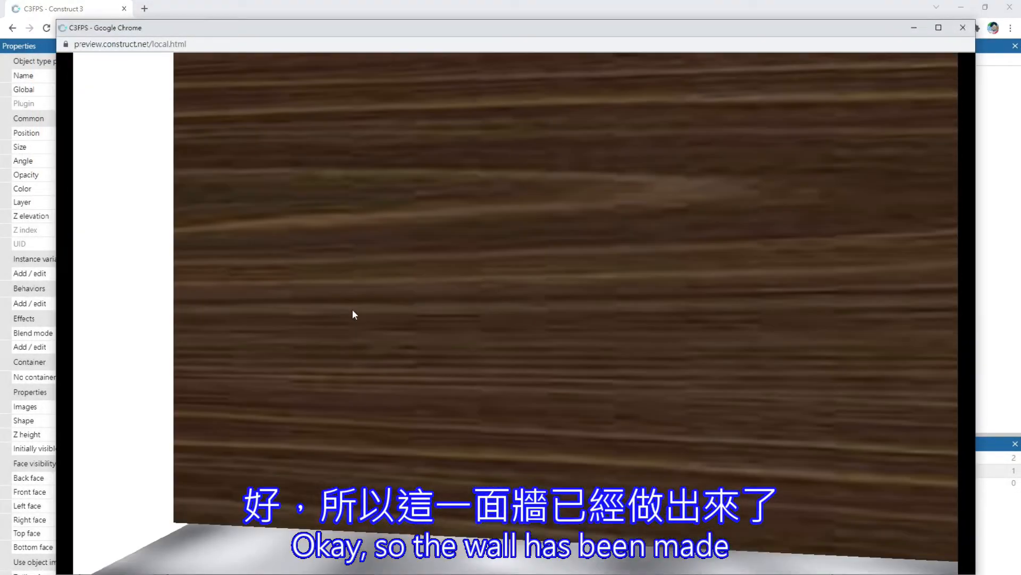
key(s)
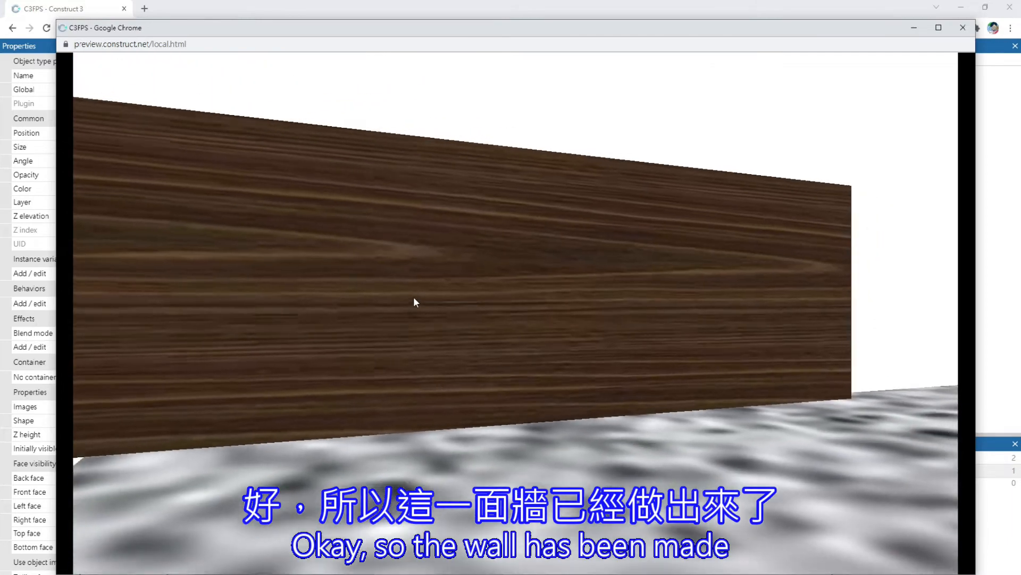
key(w)
key(a)
key(d)
key(w)
key(a)
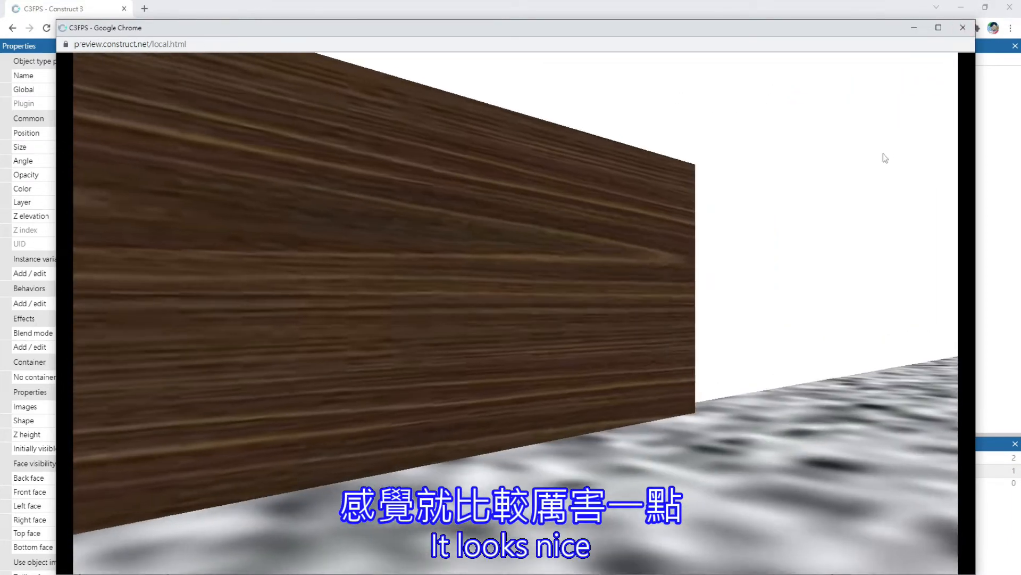
click(963, 29)
Stretch Wall_00 along the entire upper edge of the layout to a size of 10016 x 160
click(429, 144)
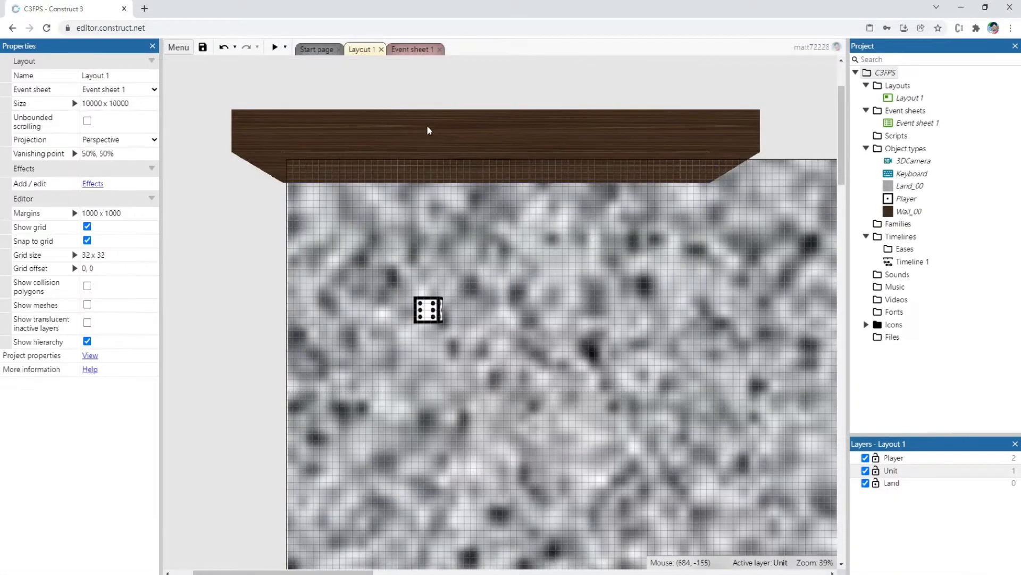
click(487, 177)
ctrl+scroll(586, 176, down, 3)
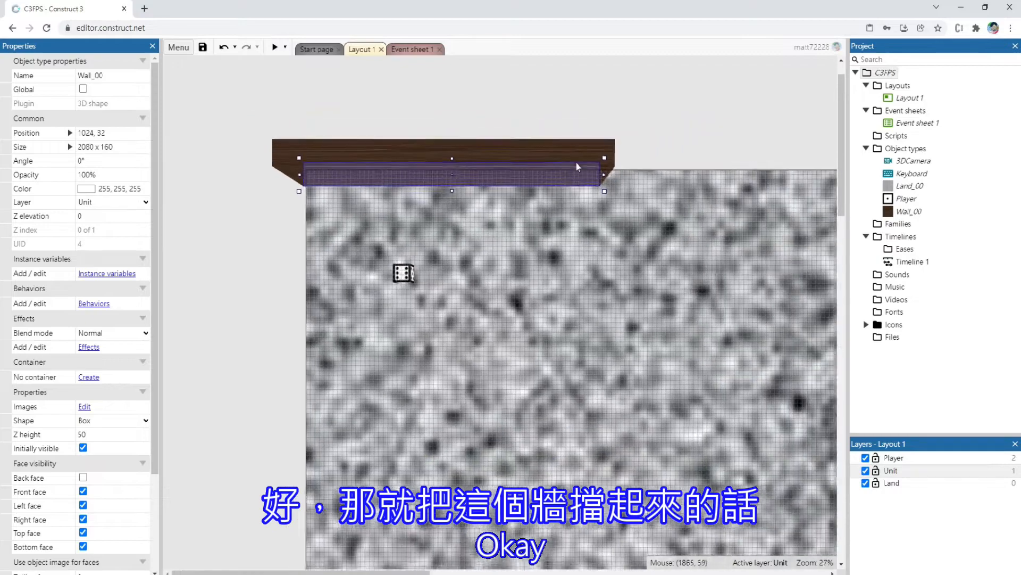
drag(596, 175, 792, 176)
ctrl+scroll(611, 164, down, 2)
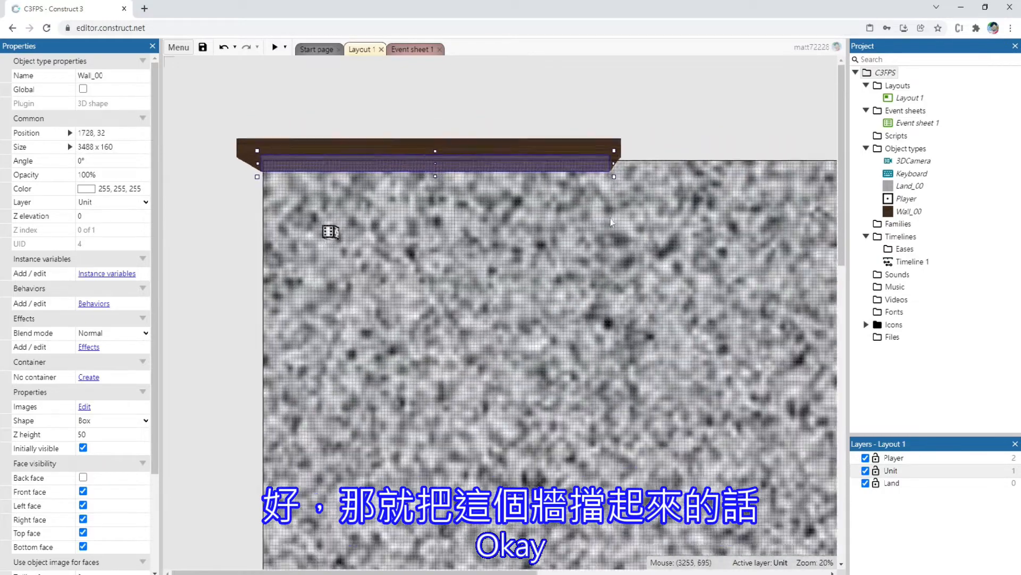
drag(597, 157, 833, 158)
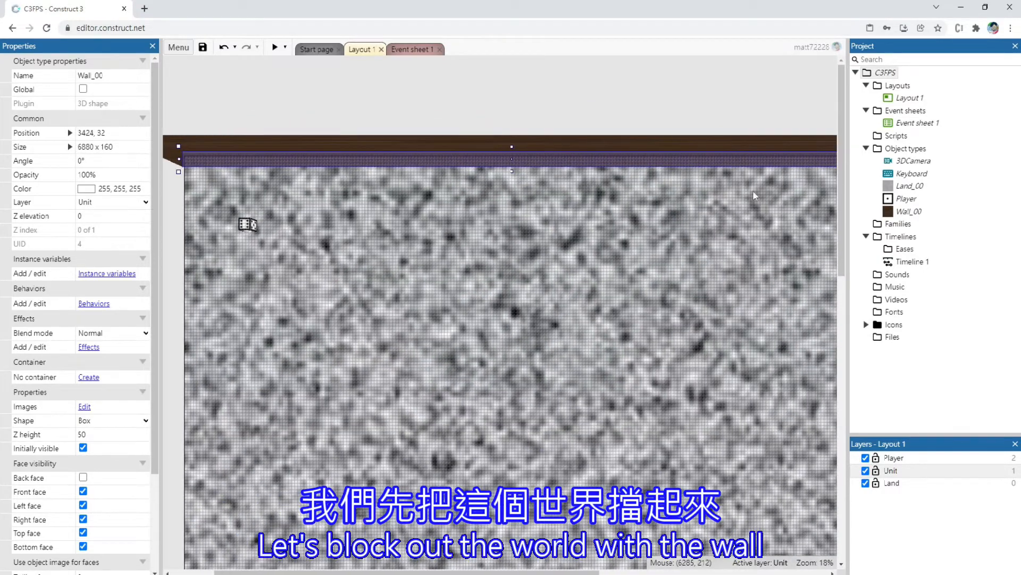
ctrl+scroll(724, 135, down, 1)
drag(732, 133, 769, 130)
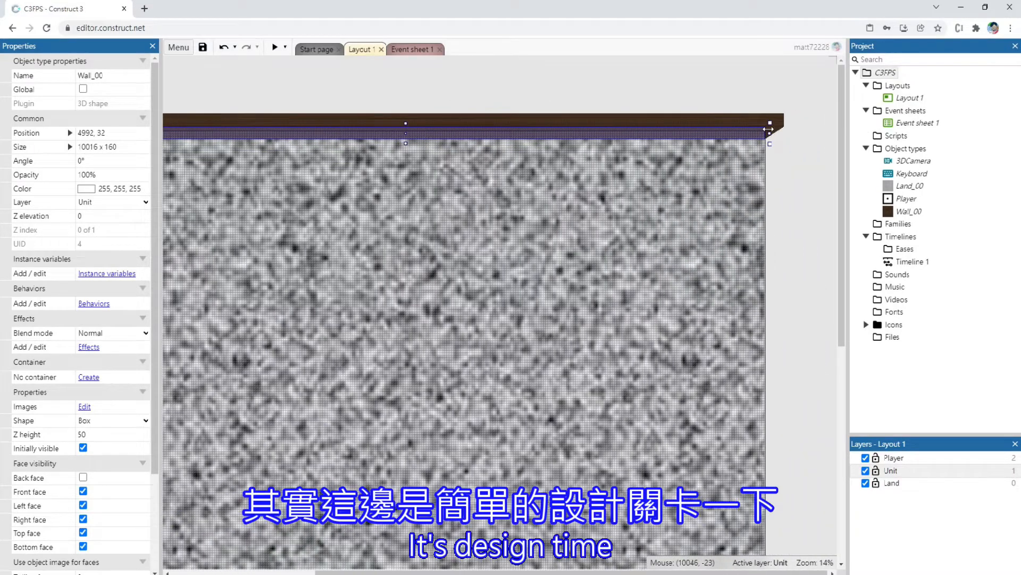
Paste a copy of the long wall onto the ground near the layout's left side and shorten it to 3904 x 160
drag(650, 573, 497, 573)
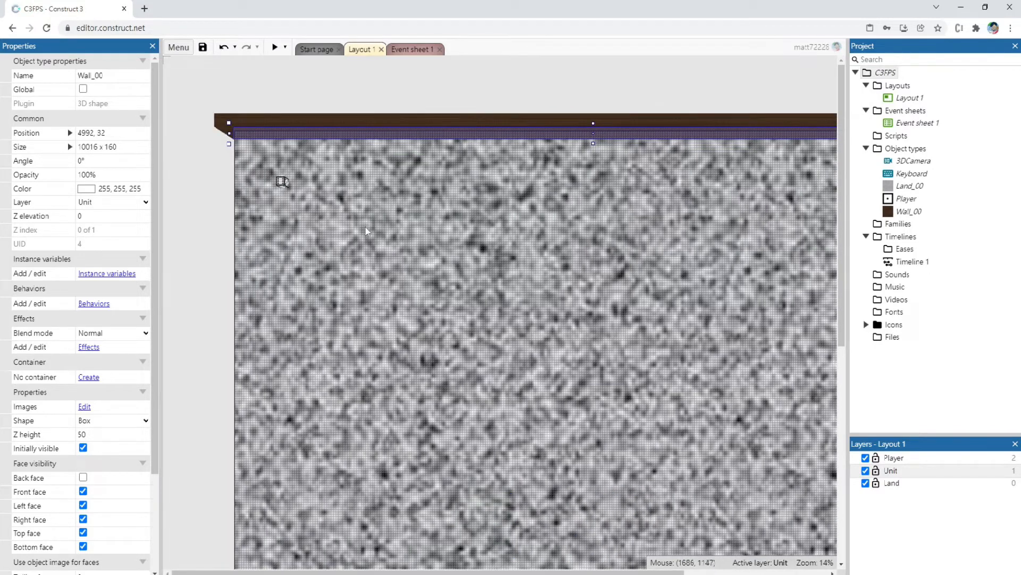
key(ctrl+v)
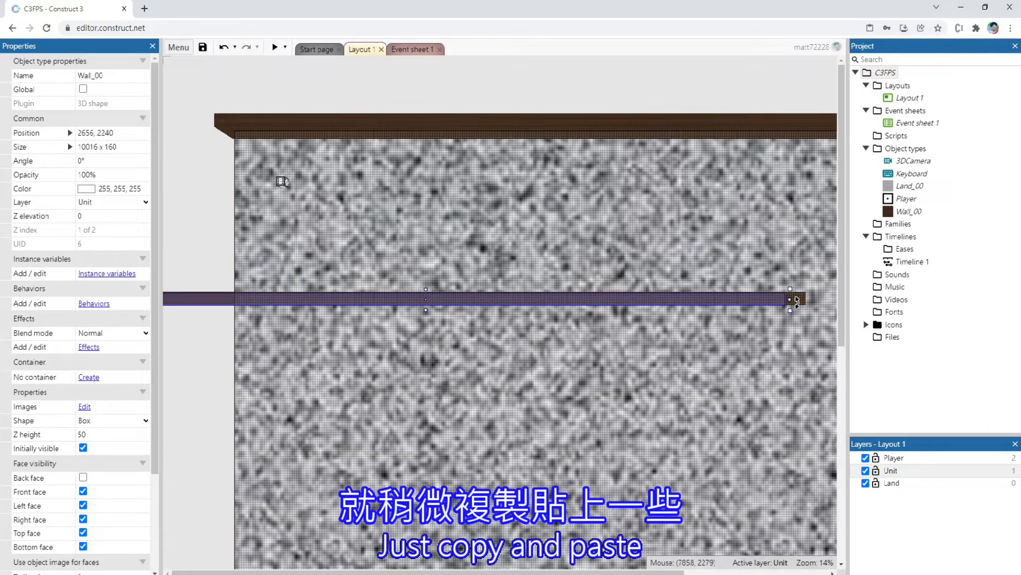
drag(791, 300, 344, 299)
drag(199, 296, 385, 434)
key(ctrl+z)
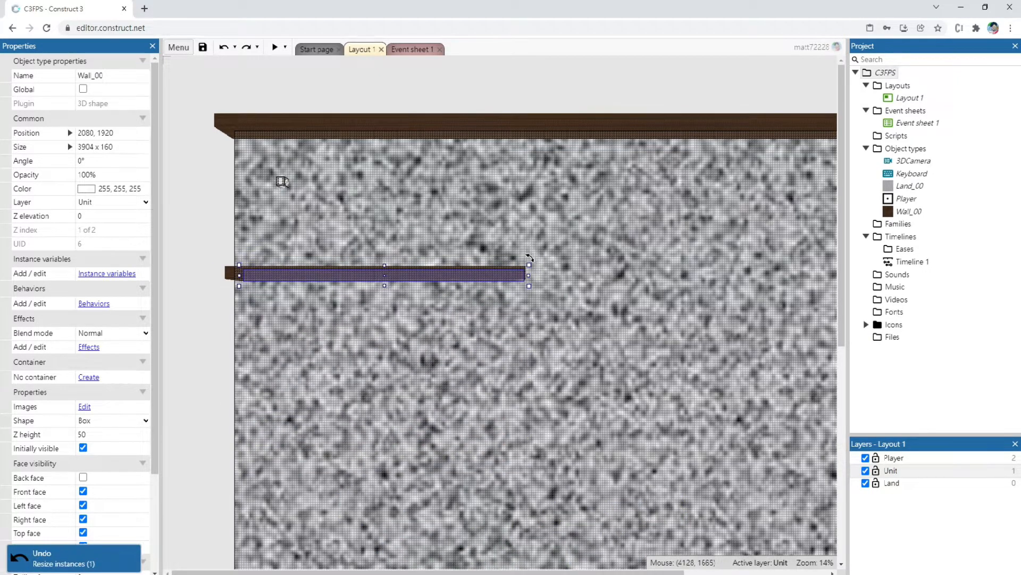
Rotate the copied wall to about 89.8° and place it along the layout's left edge at 64, 1920
drag(532, 259, 396, 427)
drag(386, 334, 218, 332)
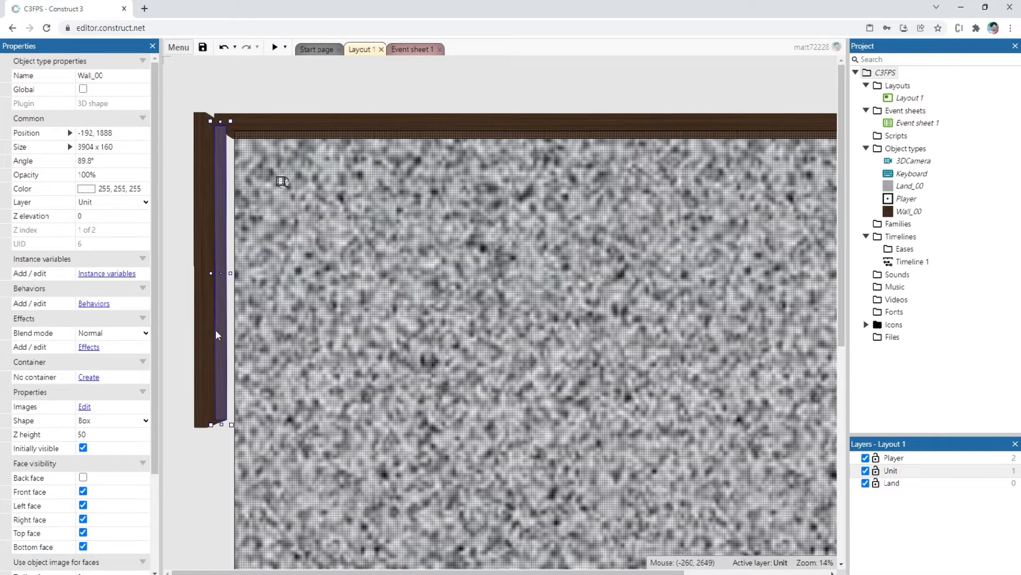
scroll(207, 235, up, 5)
scroll(207, 235, up, 3)
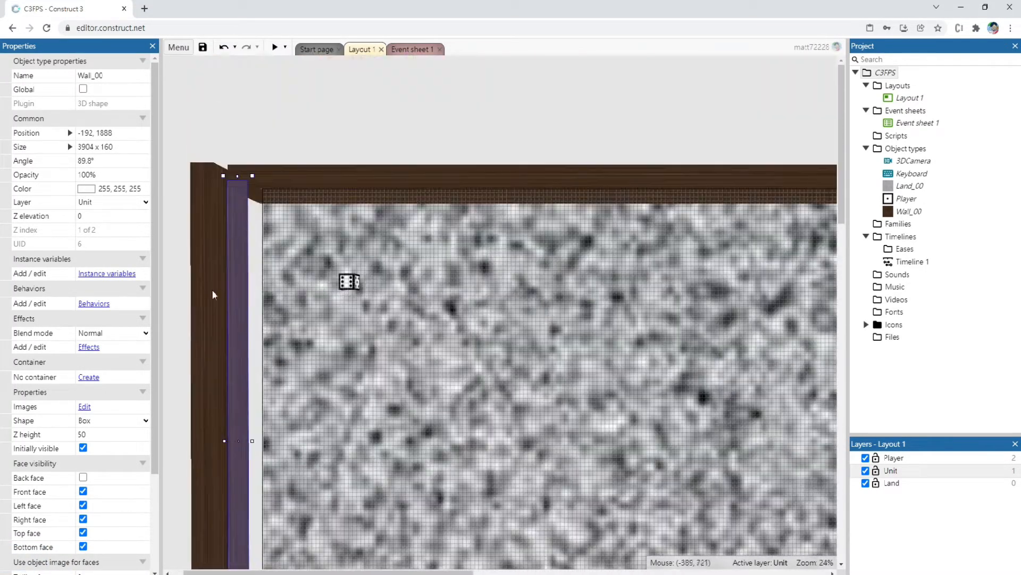
drag(223, 323, 268, 304)
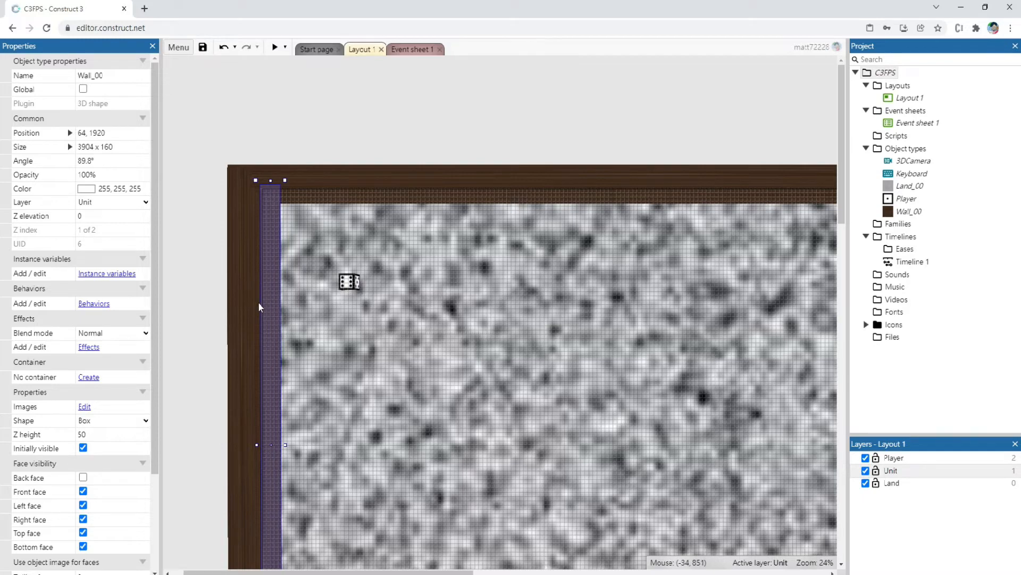
Set the angle of the left wall to exactly 90°
ctrl+scroll(224, 454, down, 3)
drag(229, 470, 231, 469)
click(105, 161)
text(90)
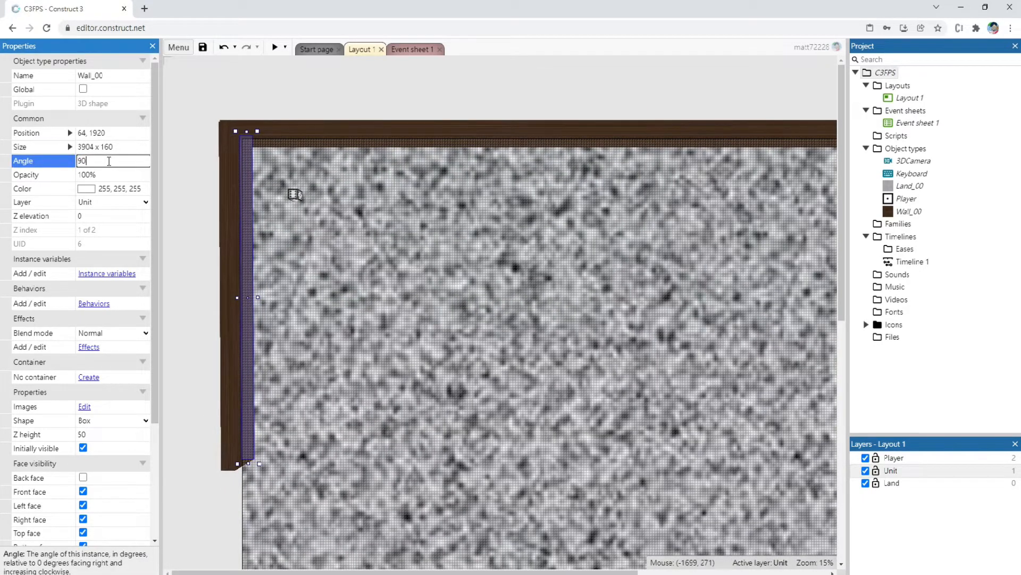
key(Tab)
Lengthen the left wall down to the layout's lower edge, to a size of 10048 x 160, and clear the selection
scroll(226, 291, down, 4)
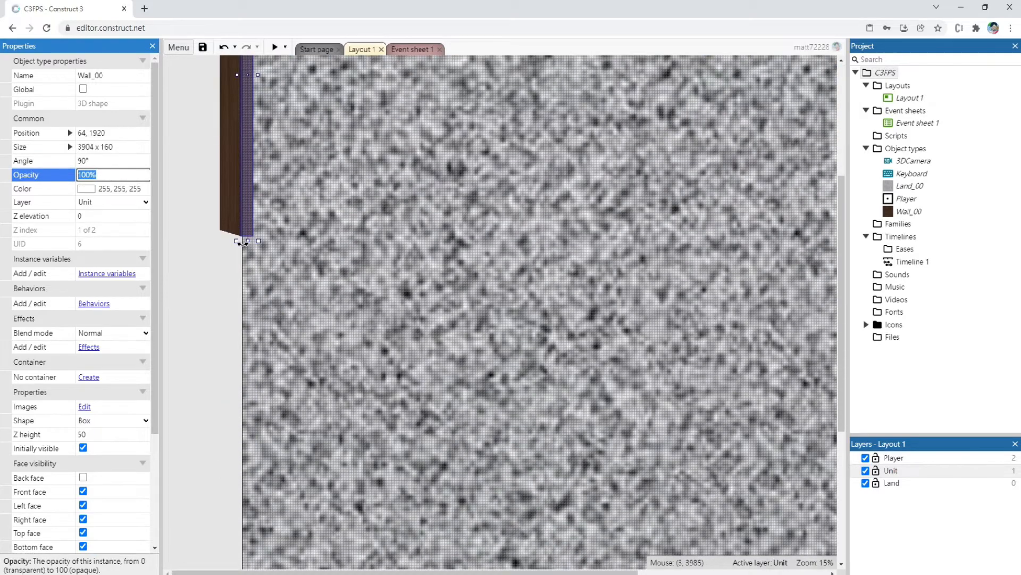
drag(248, 240, 226, 508)
ctrl+scroll(250, 334, down, 1)
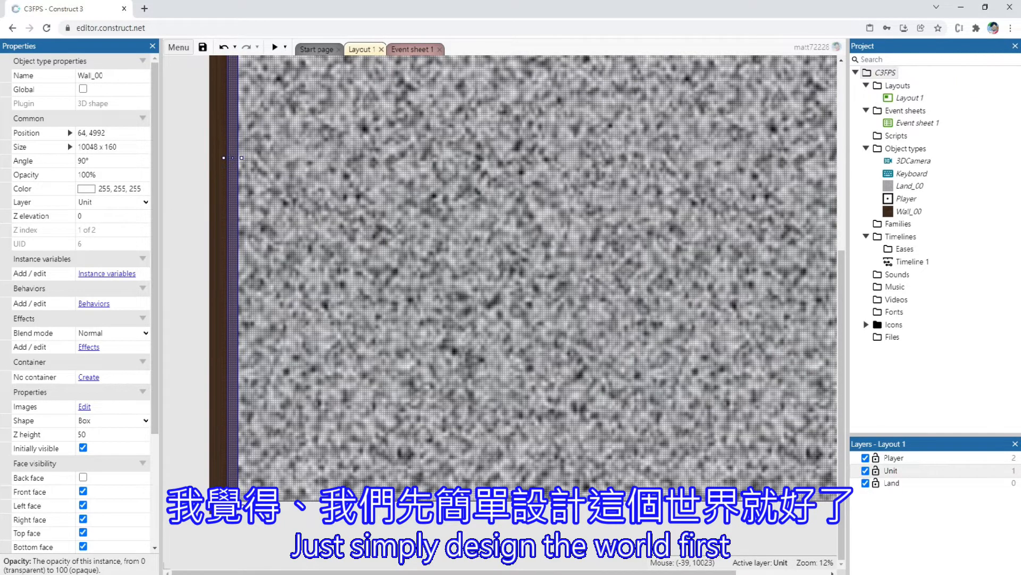
ctrl+scroll(234, 317, down, 3)
click(234, 317)
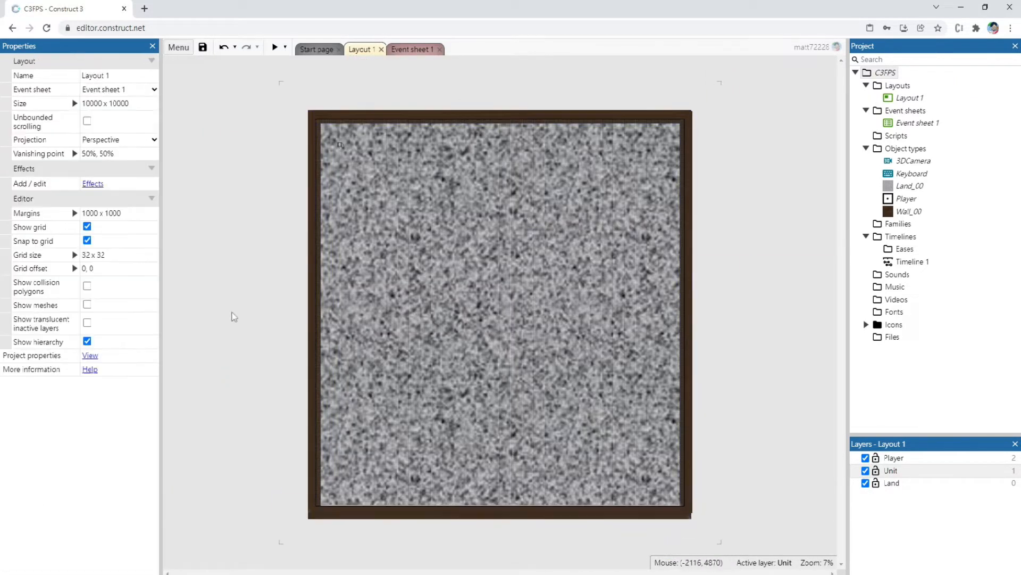
Preview the walled-in world, turning and moving the Player to examine the surrounding walls, and close the preview
click(274, 48)
key(Right)
key(w)
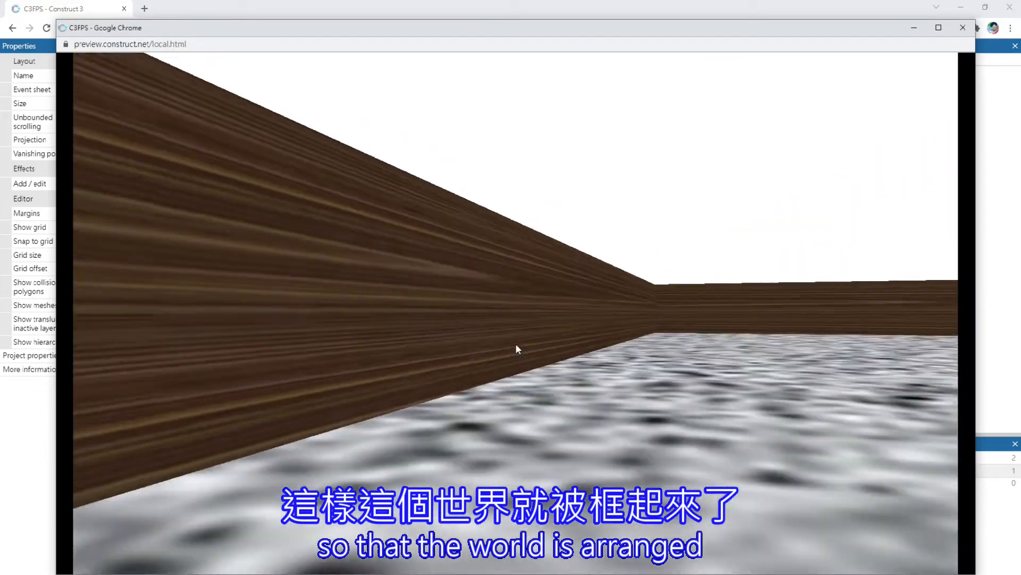
key(Right)
key(Left)
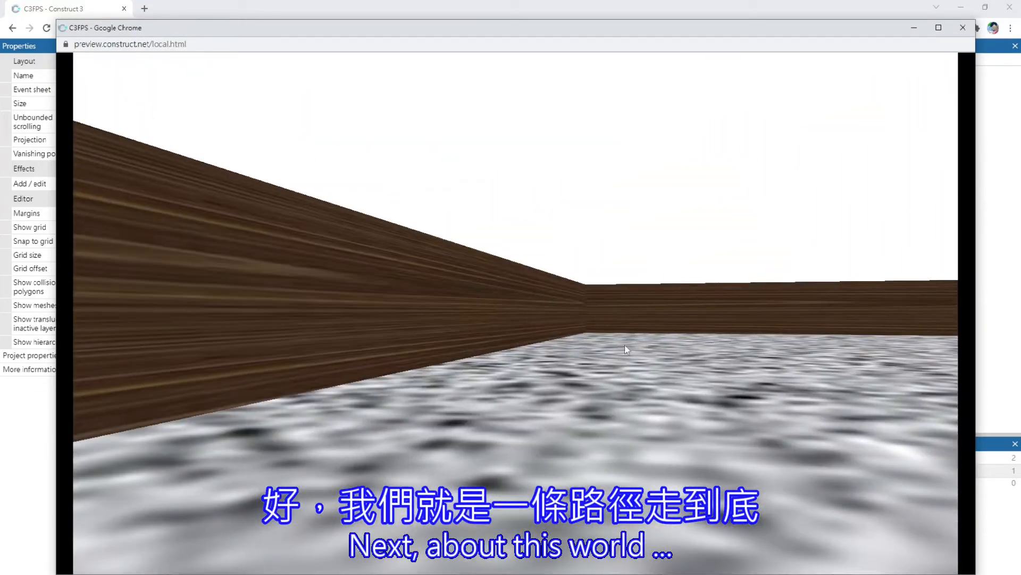
key(Right)
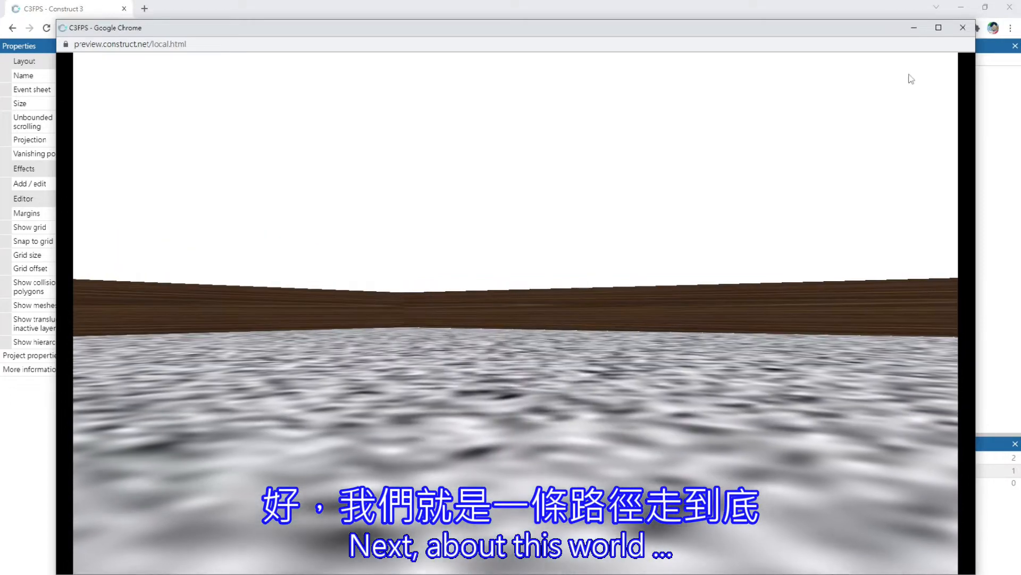
key(Left)
key(Right)
click(964, 30)
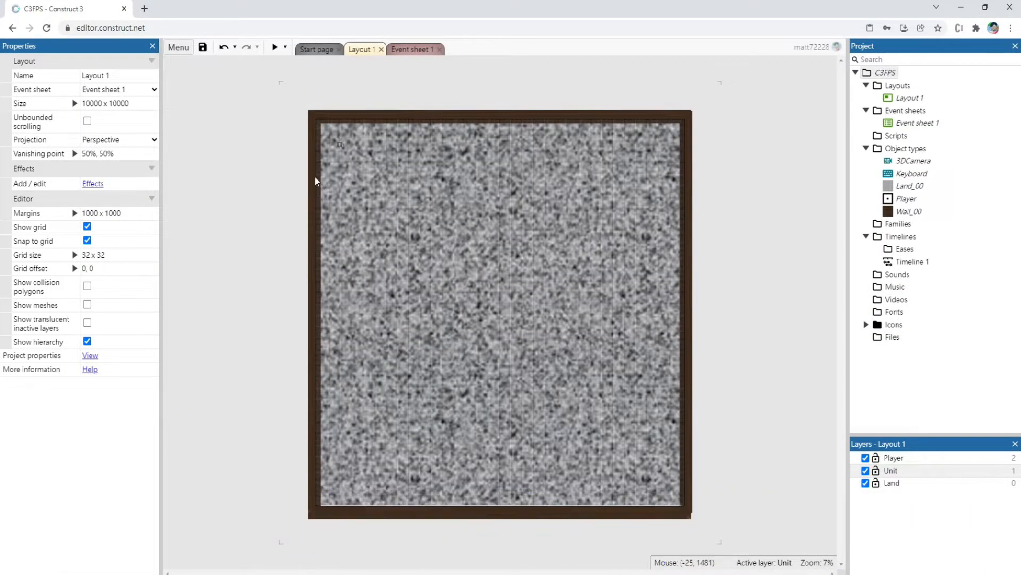
Paste wall copies to form a vertical divider, a horizontal divider ending in an 800 x 3200 diagonal at about 49.9°, and a slanted upper-right corner
click(318, 218)
ctrl+scroll(318, 221, up, 3)
ctrl+scroll(318, 221, up, 5)
key(ctrl+v)
drag(352, 298, 459, 292)
drag(459, 153, 454, 423)
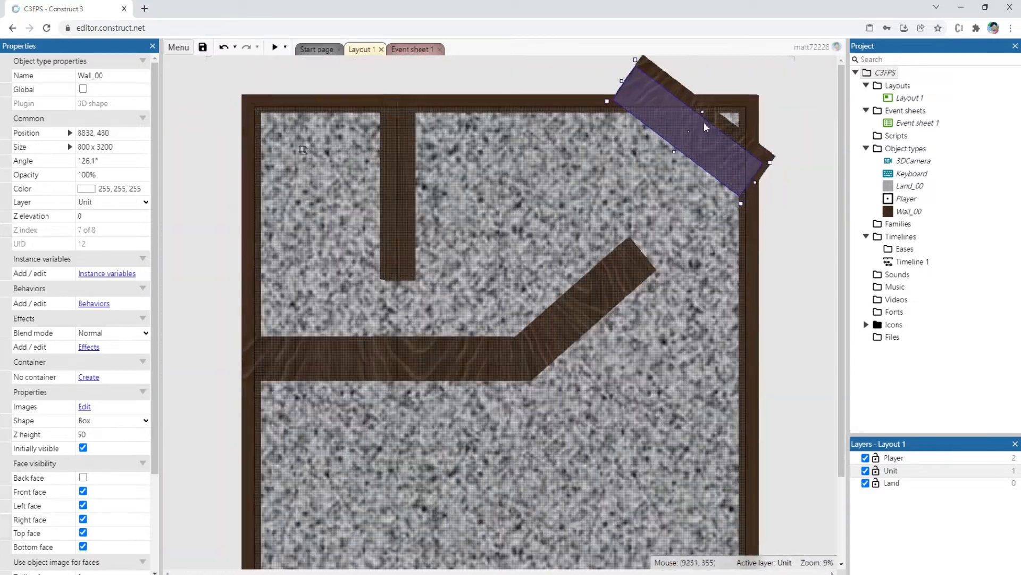
drag(708, 127, 823, 129)
click(777, 274)
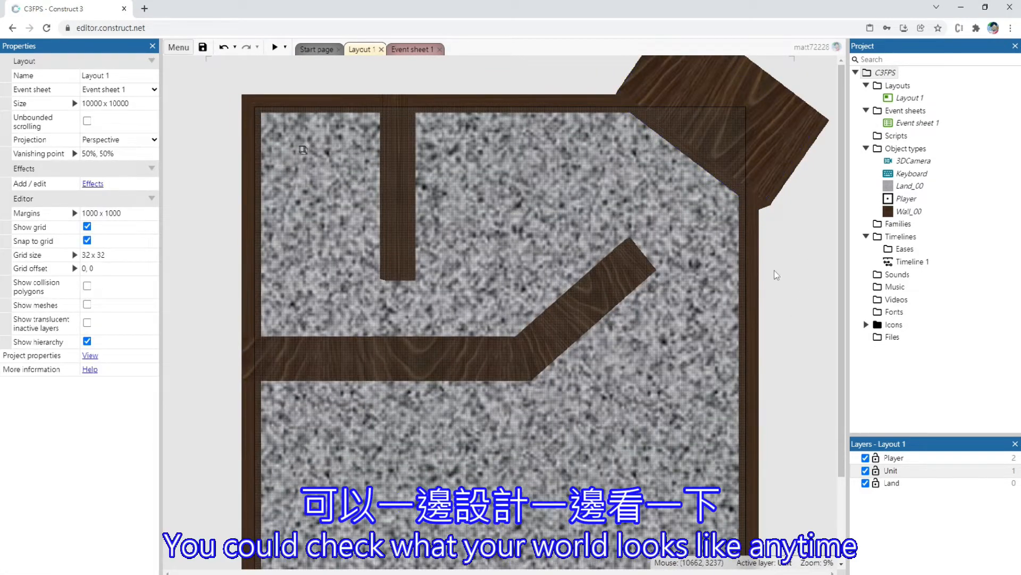
Preview the world with its new inner walls, move the Player around to check its walking speed, and close the preview
click(274, 48)
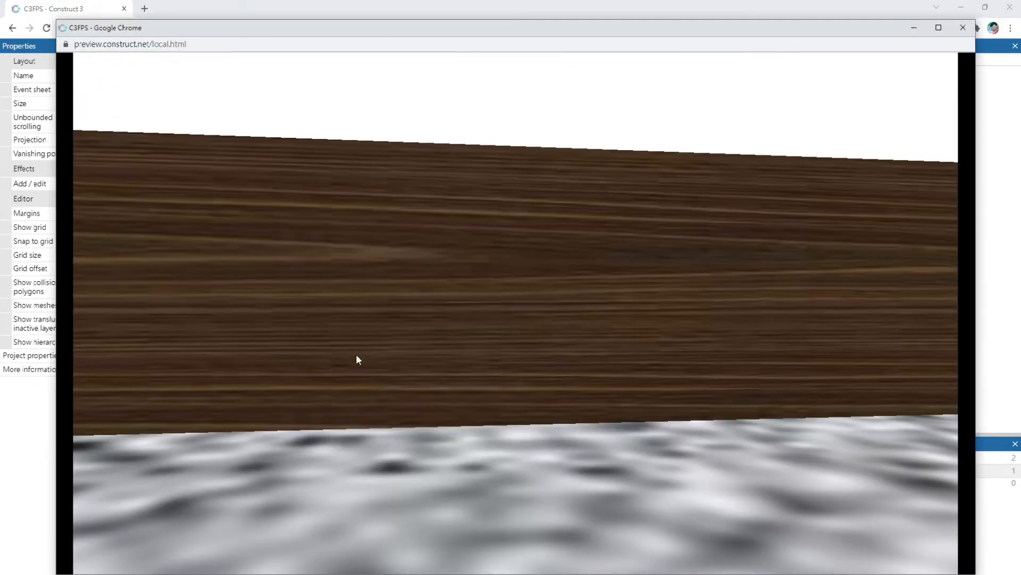
key(w)
key(s)
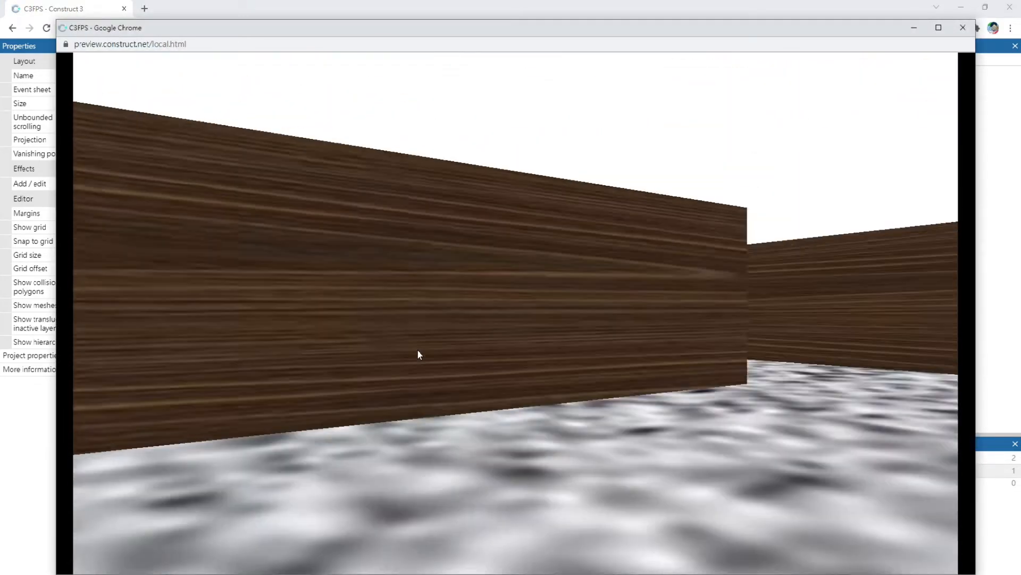
key(a)
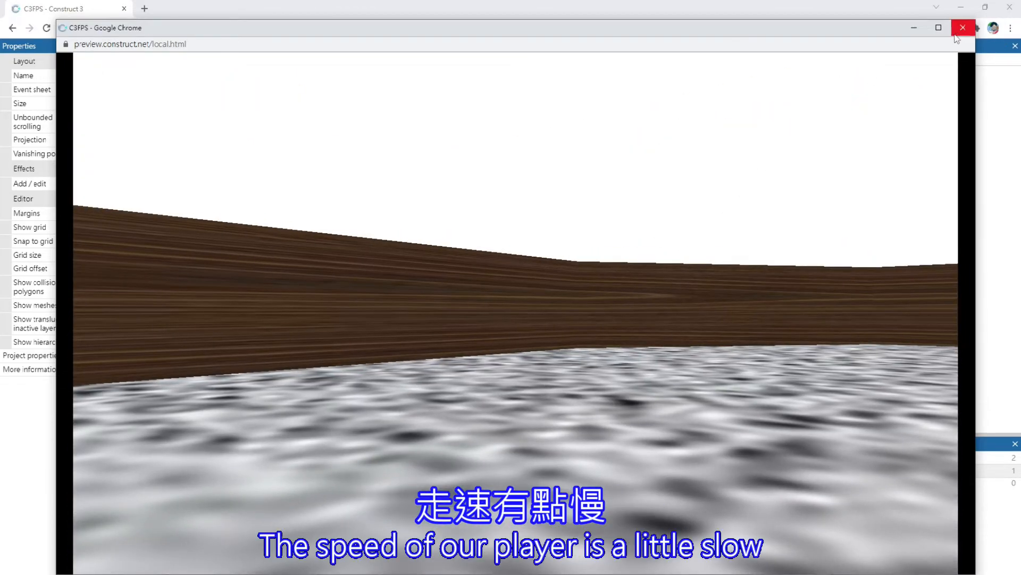
click(962, 28)
Set the max speed of the Player's Car behavior to 1000
scroll(311, 147, up, 5)
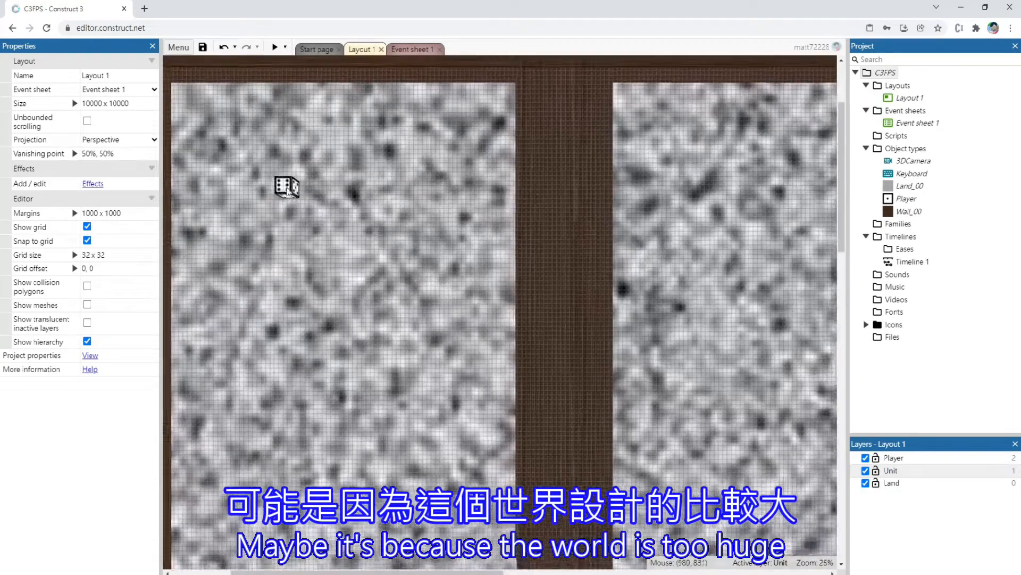
click(286, 186)
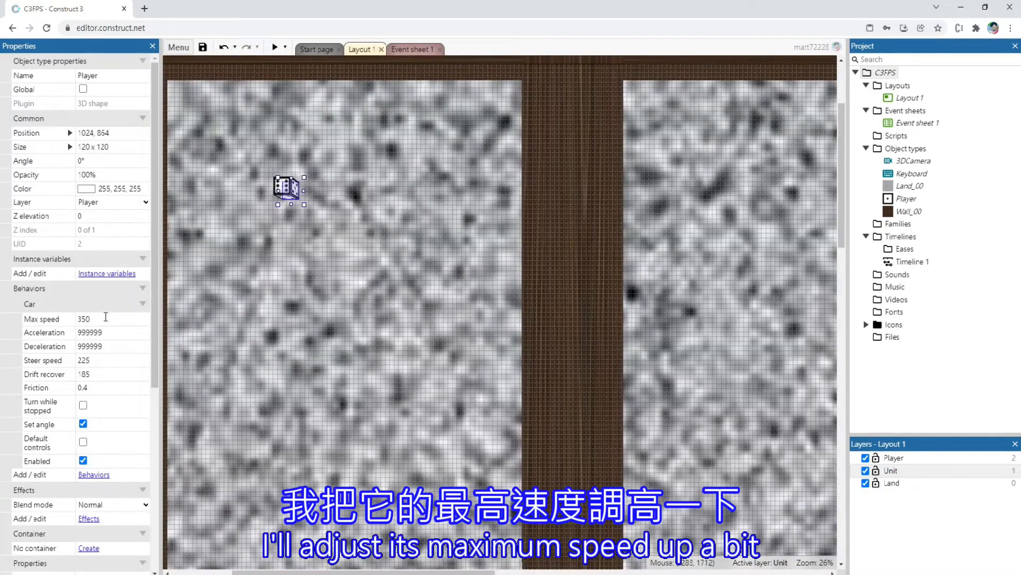
click(113, 318)
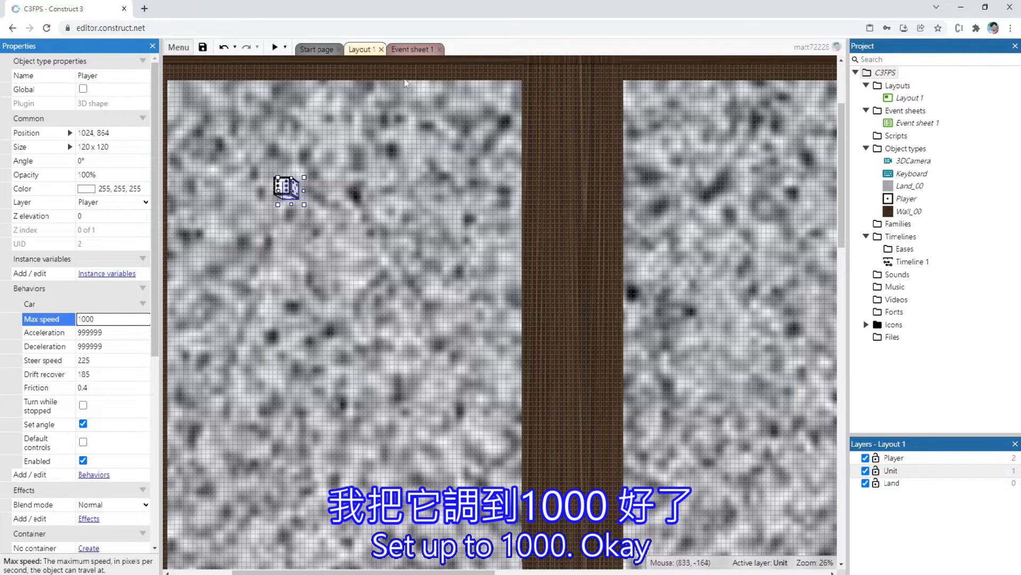
click(547, 44)
Preview the faster Player by walking and turning around the inner walls through the maze, and close the preview
click(275, 47)
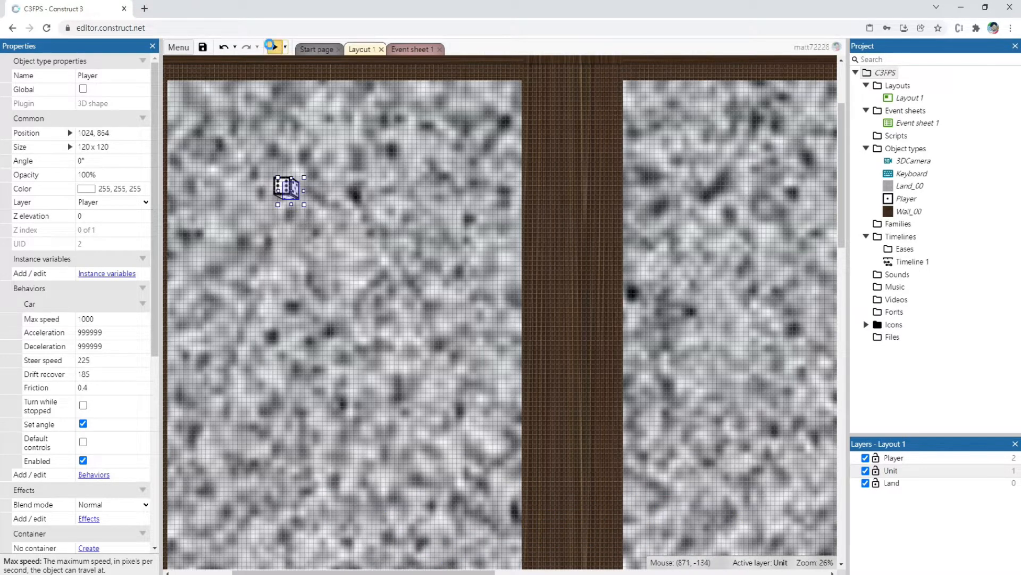
key(Up)
key(Right)
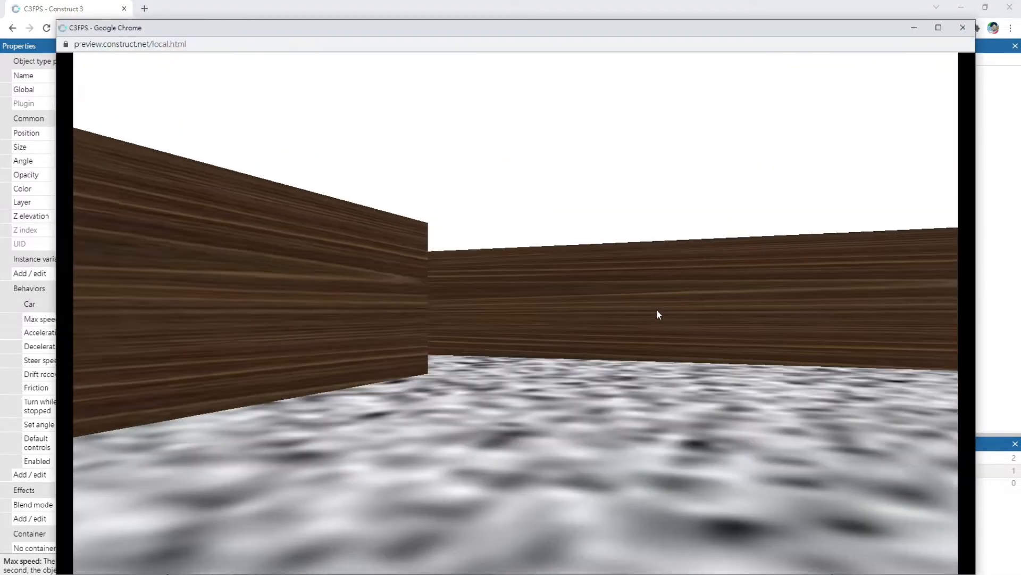
key(Right)
key(Up)
key(Left)
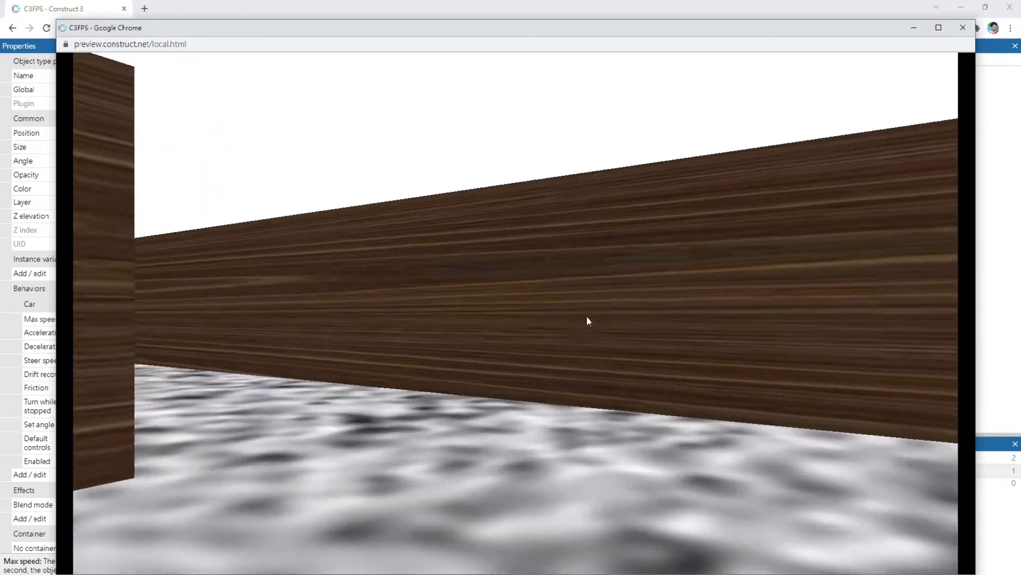
key(Left)
key(Up)
key(Left)
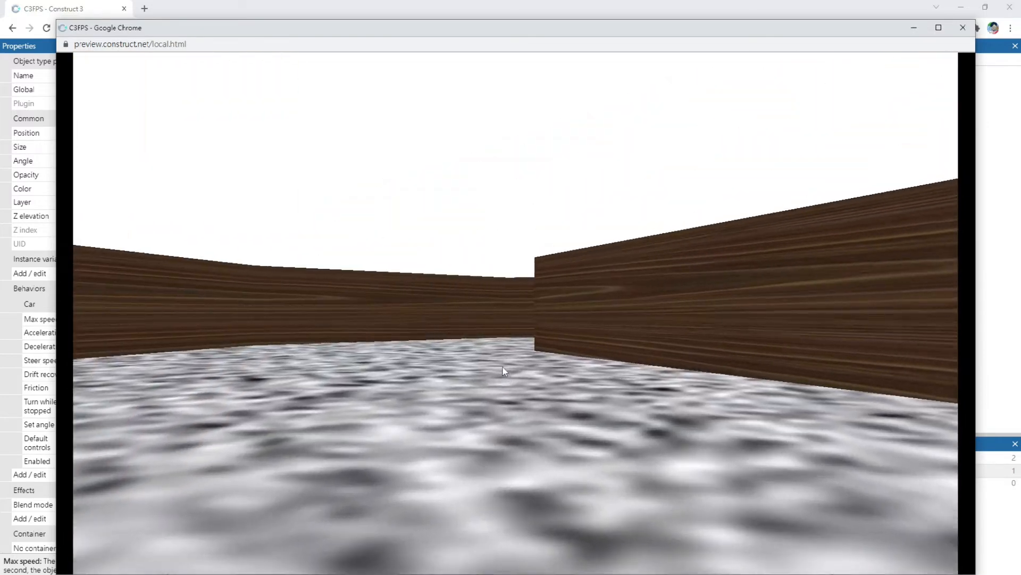
key(Right)
key(Up)
key(Right)
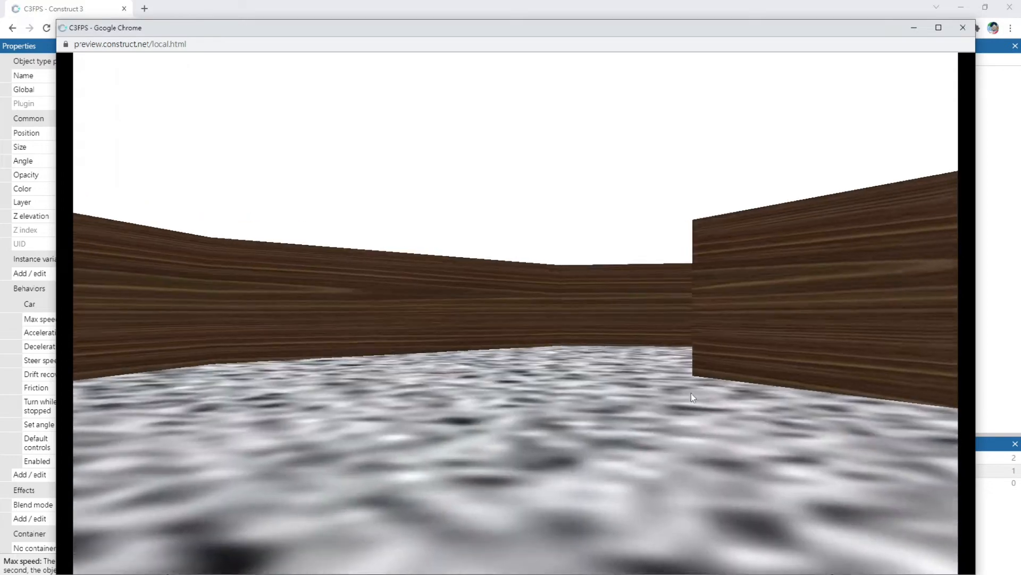
key(Up)
key(Right)
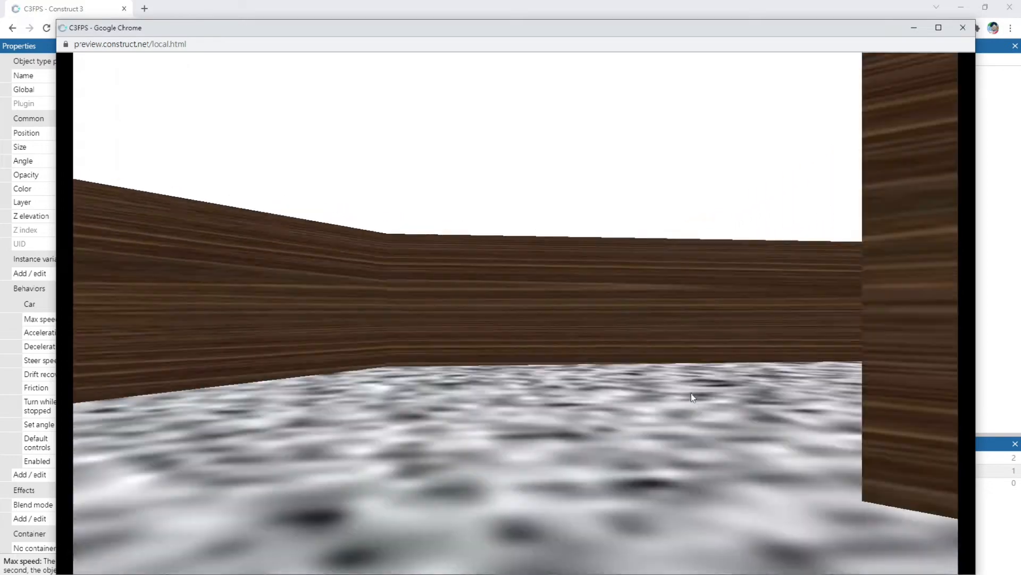
key(Left)
key(Right)
key(Up)
key(Right)
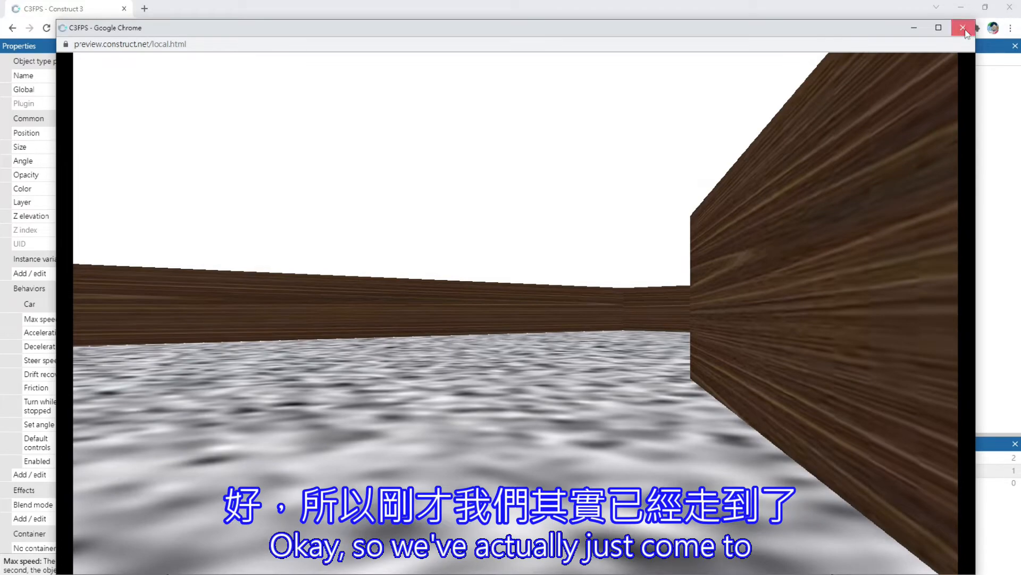
click(964, 29)
Paste wall copies to slant off the lower-right corner and thicken the horizontal divider's left part with a 4320 x 1504 wall at about 170.3°
scroll(676, 295, down, 2)
ctrl+scroll(676, 292, down, 4)
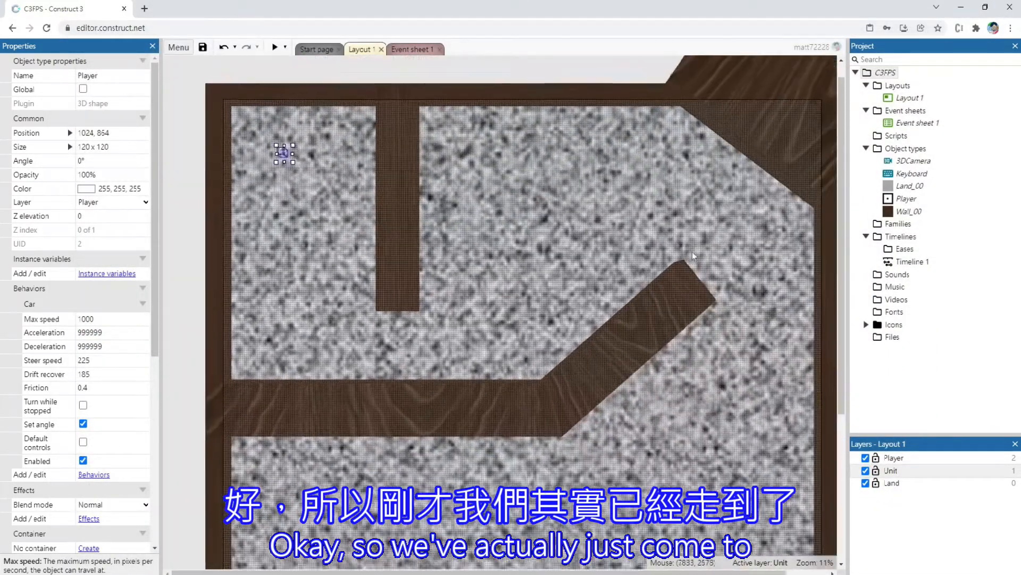
scroll(731, 193, down, 3)
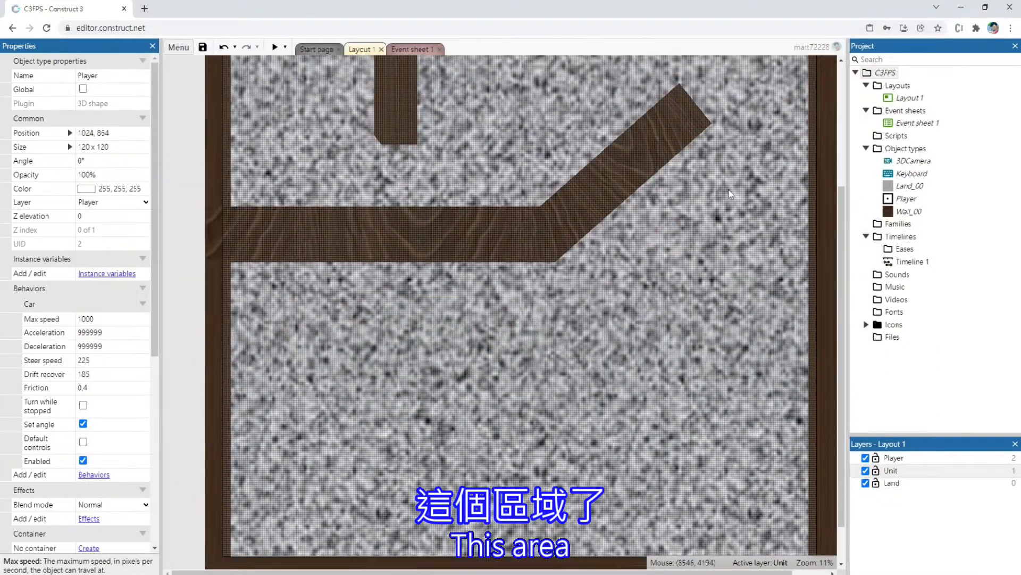
scroll(356, 164, down, 1)
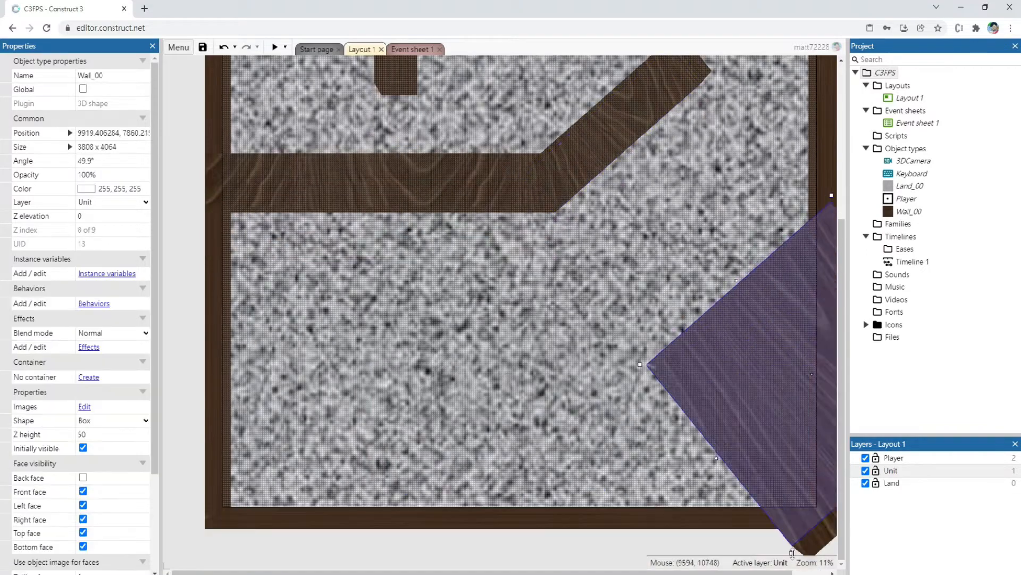
click(388, 183)
drag(389, 183, 184, 211)
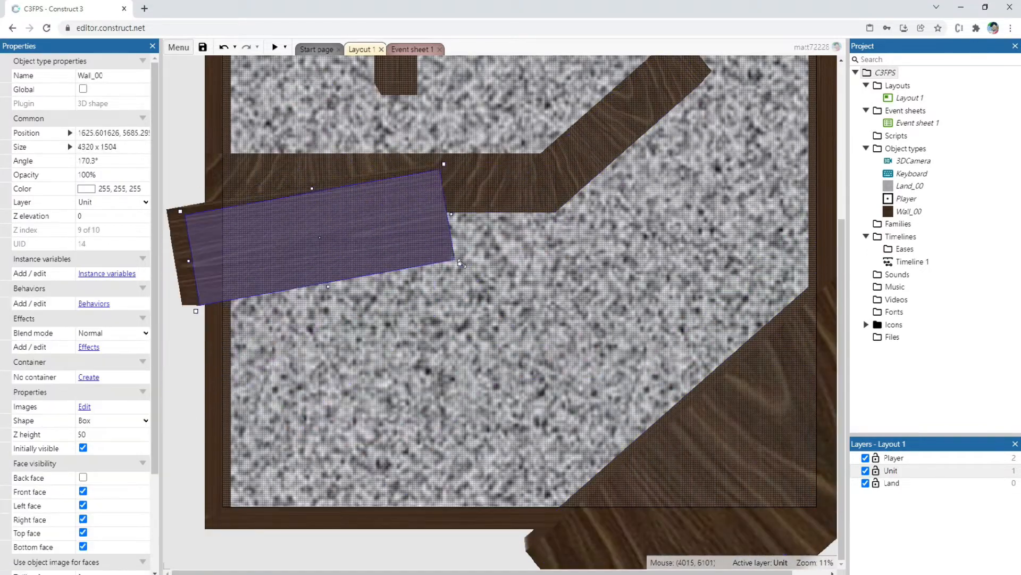
Add angled wall copies along the lower-left edge and a 1024 x 7904 wall at about 87.5° across the layout's lower edge
ctrl+scroll(503, 314, down, 4)
drag(483, 415, 527, 453)
drag(414, 456, 500, 469)
click(513, 121)
key(F5)
key(w)
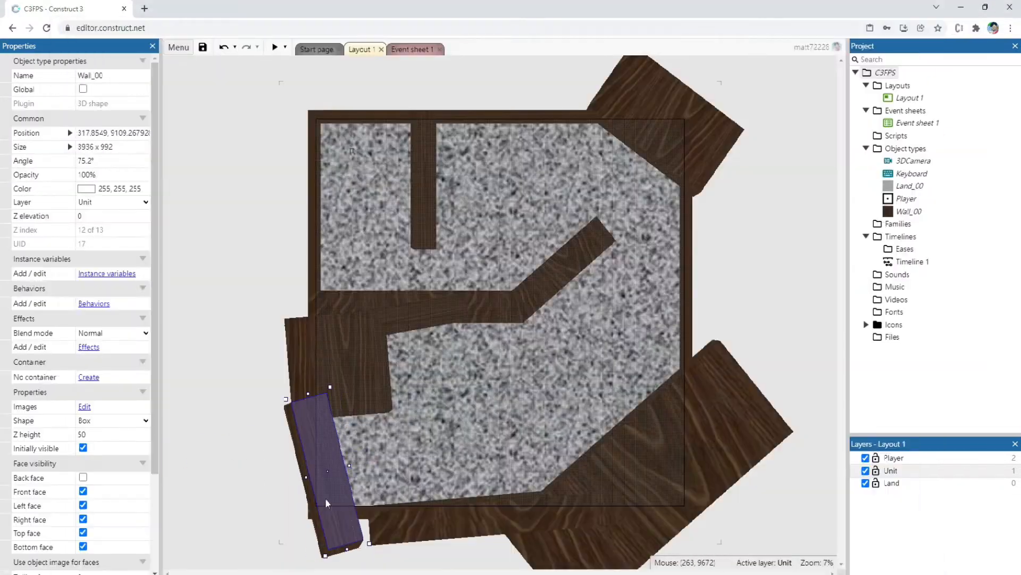
drag(335, 545, 373, 425)
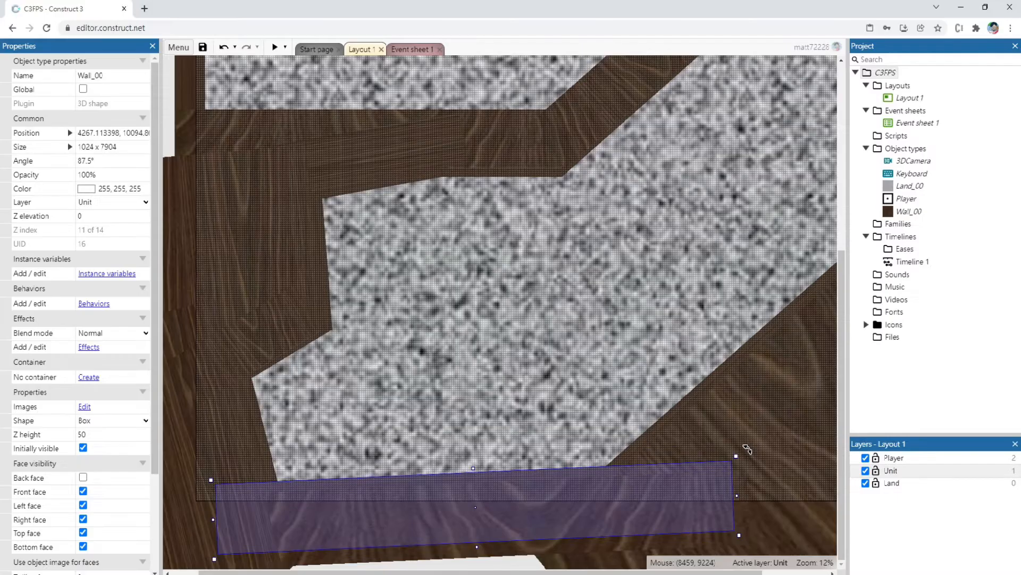
ctrl+scroll(473, 375, down, 4)
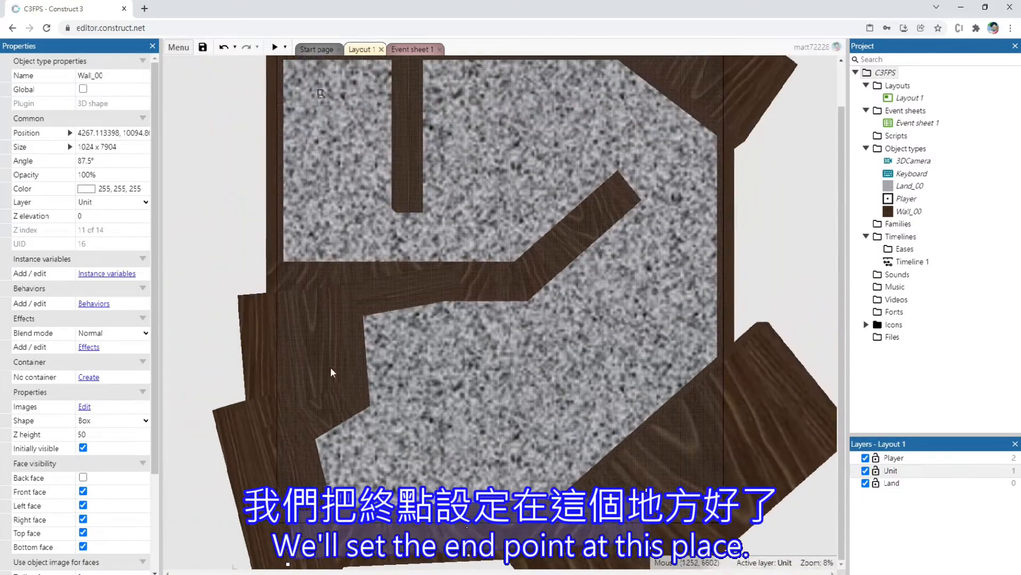
click(187, 476)
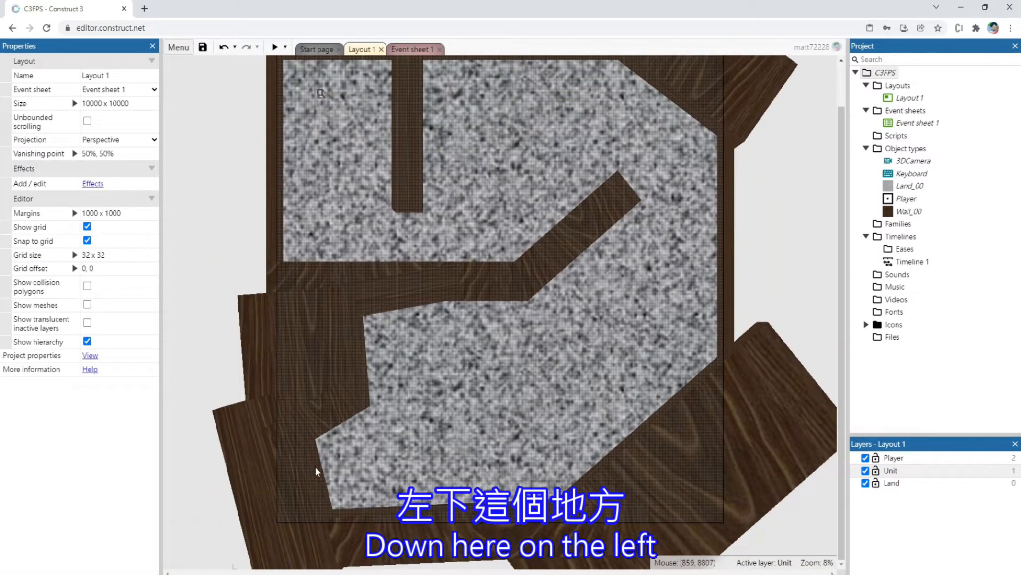
Insert a new 3D shape object named PassLevel in the empty area beside the layout's left edge
double_click(214, 338)
scroll(461, 321, down, 1)
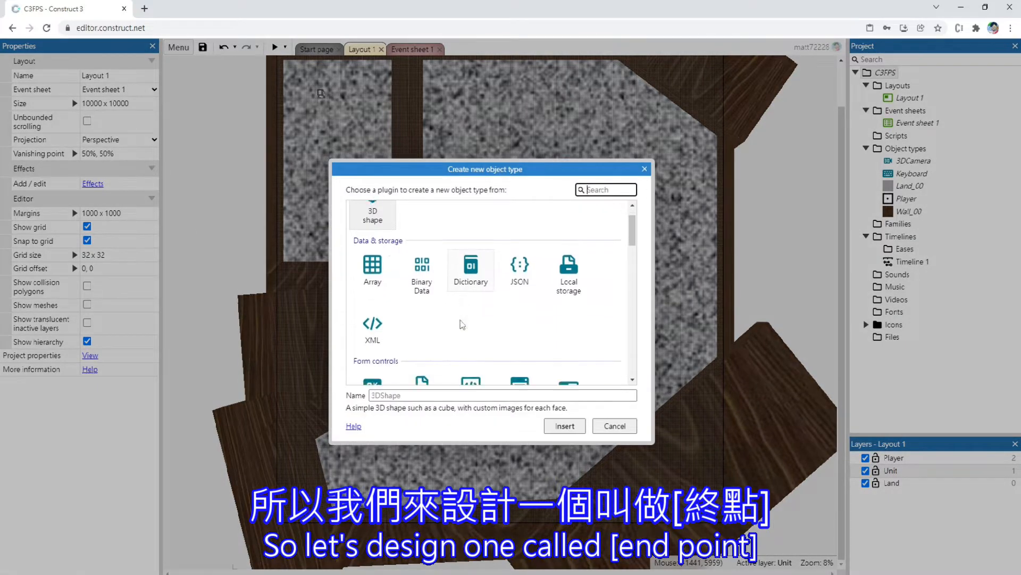
scroll(382, 211, up, 1)
click(374, 240)
click(426, 397)
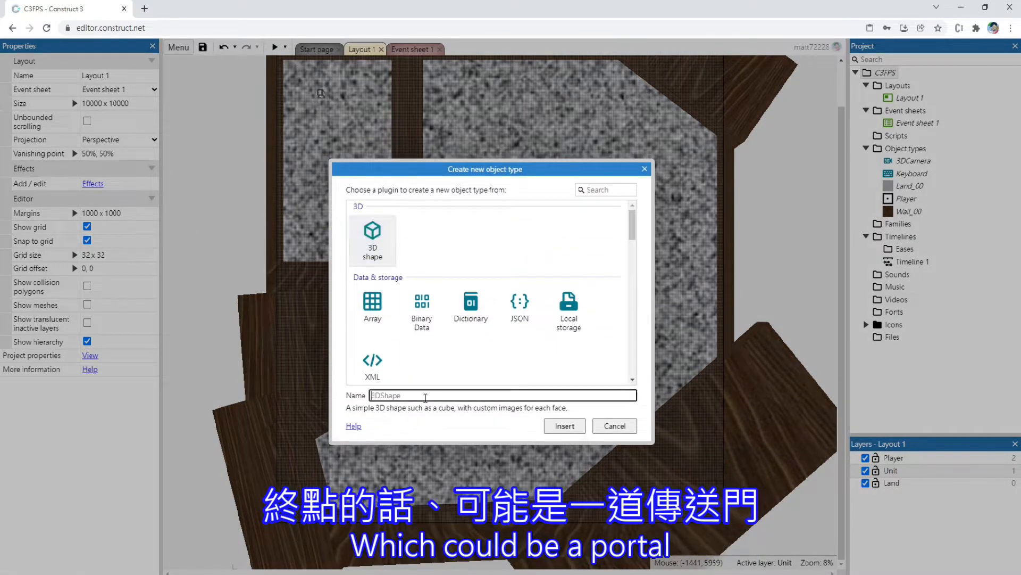
key(Caps_Lock)
text(P)
key(Caps_Lock)
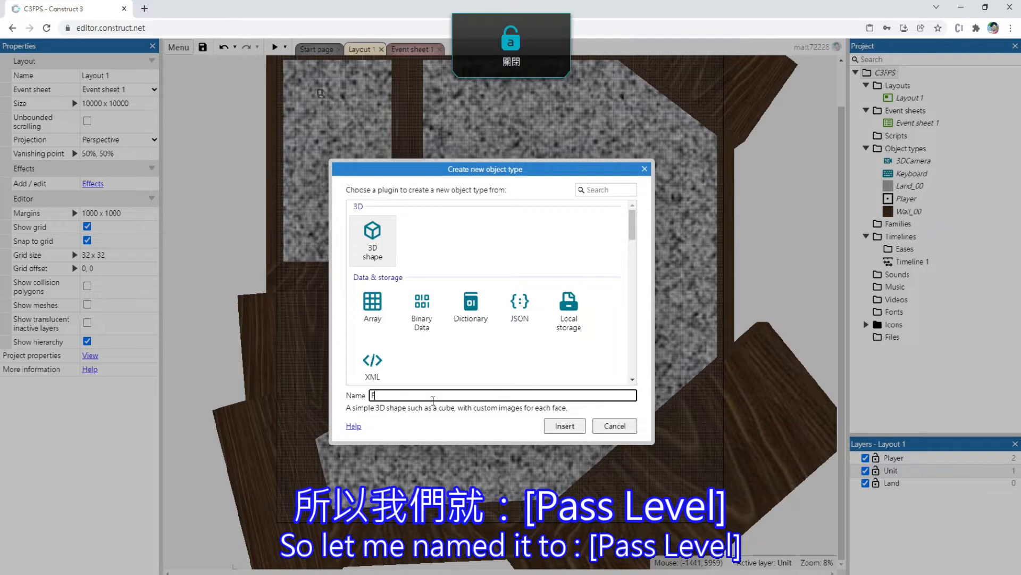
text(assLevel)
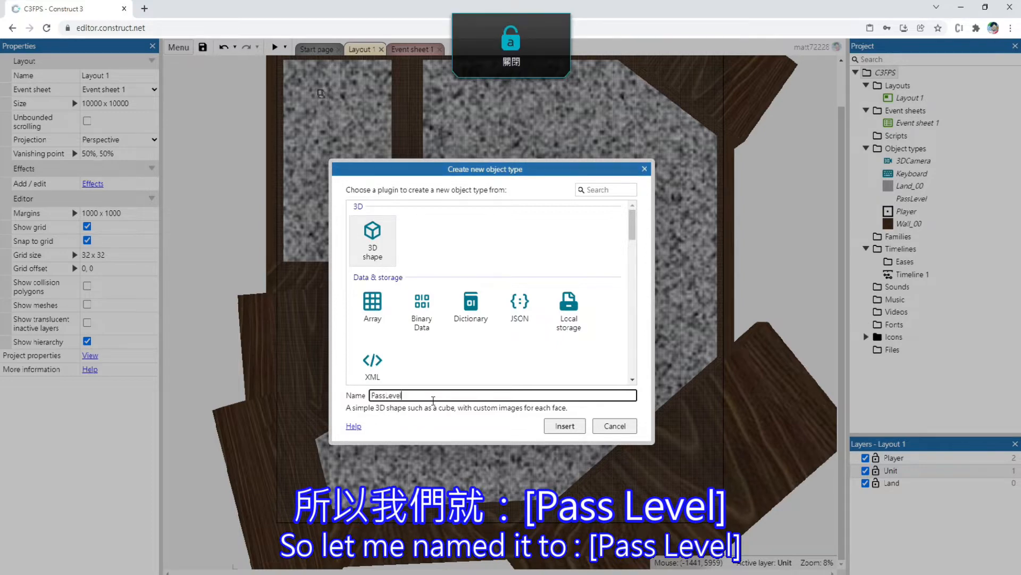
key(Return)
click(222, 333)
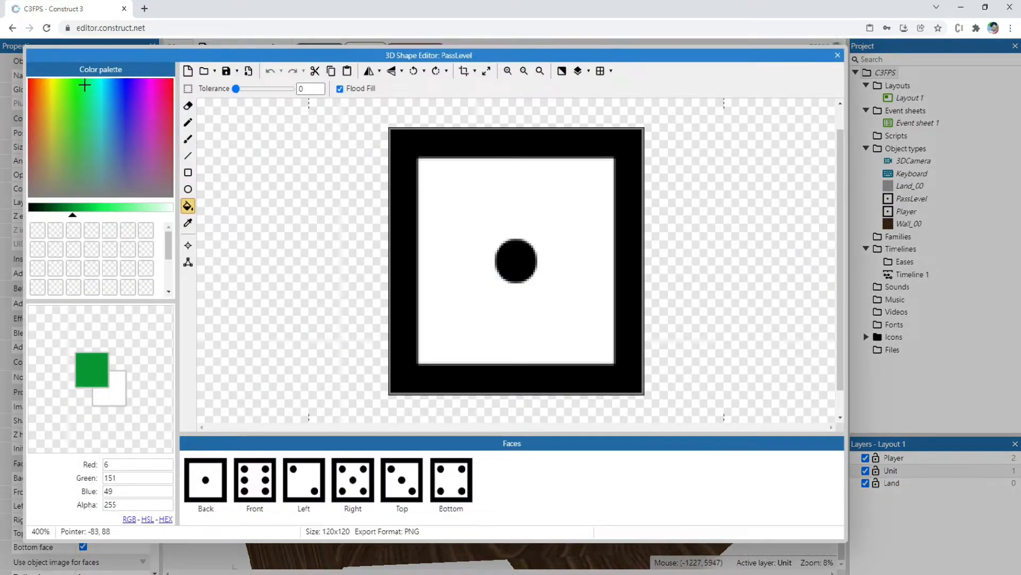
Choose light blue (RGB 16, 193, 229) as the paint color and fill the back face's white area with it
drag(116, 77, 107, 75)
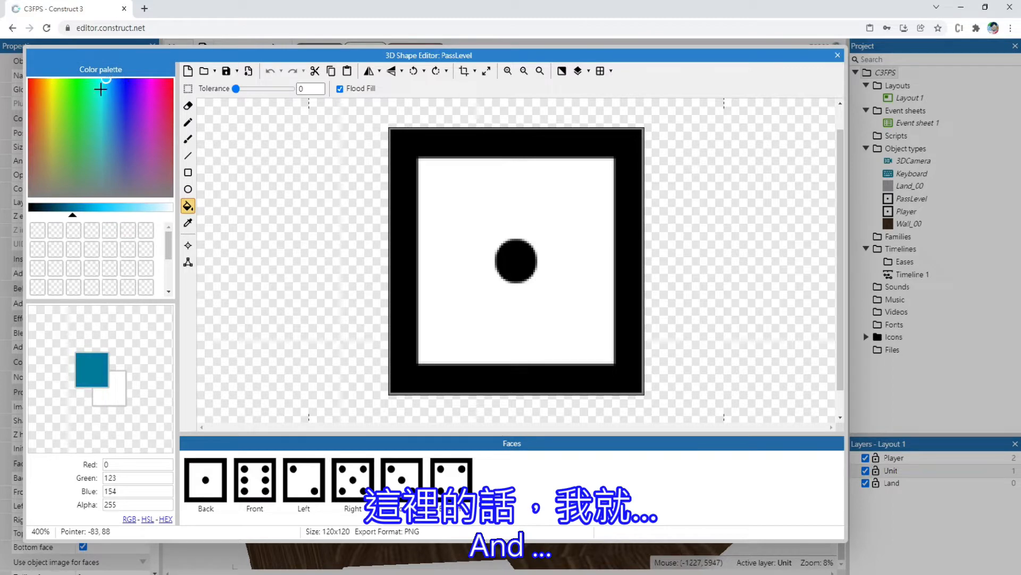
click(98, 212)
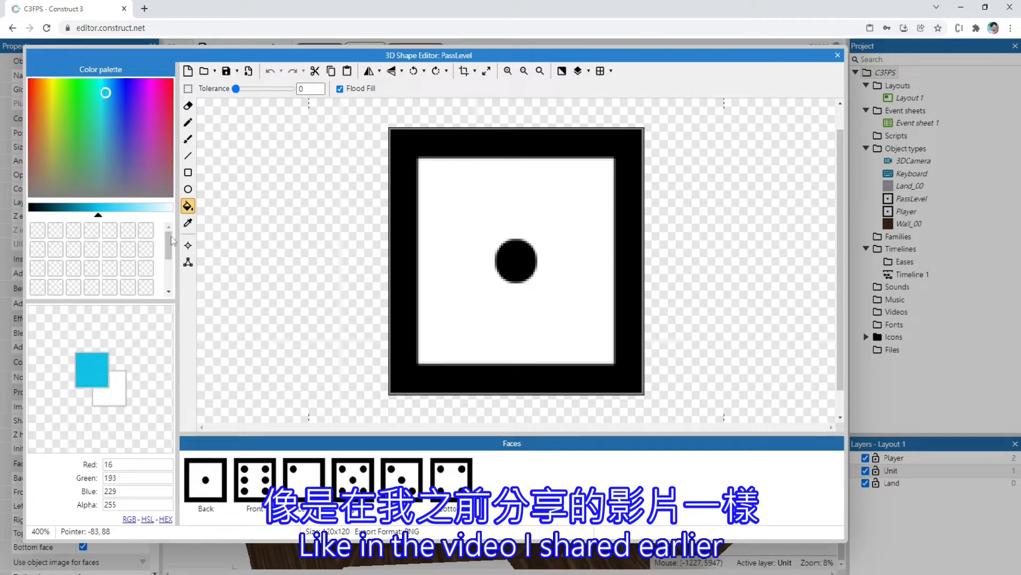
click(452, 209)
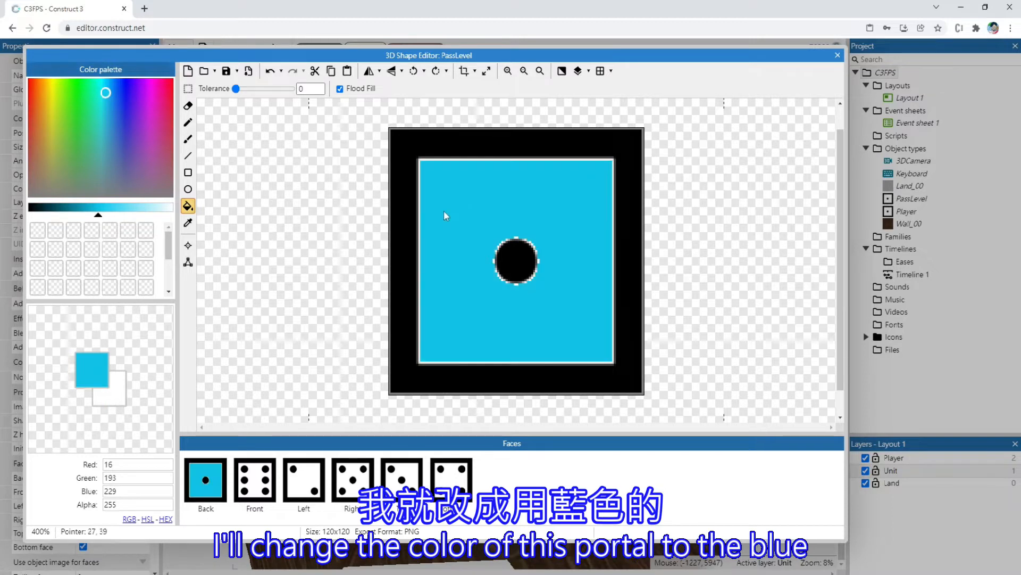
Erase the default dice images from all six faces of the PassLevel shape
click(188, 89)
key(Delete)
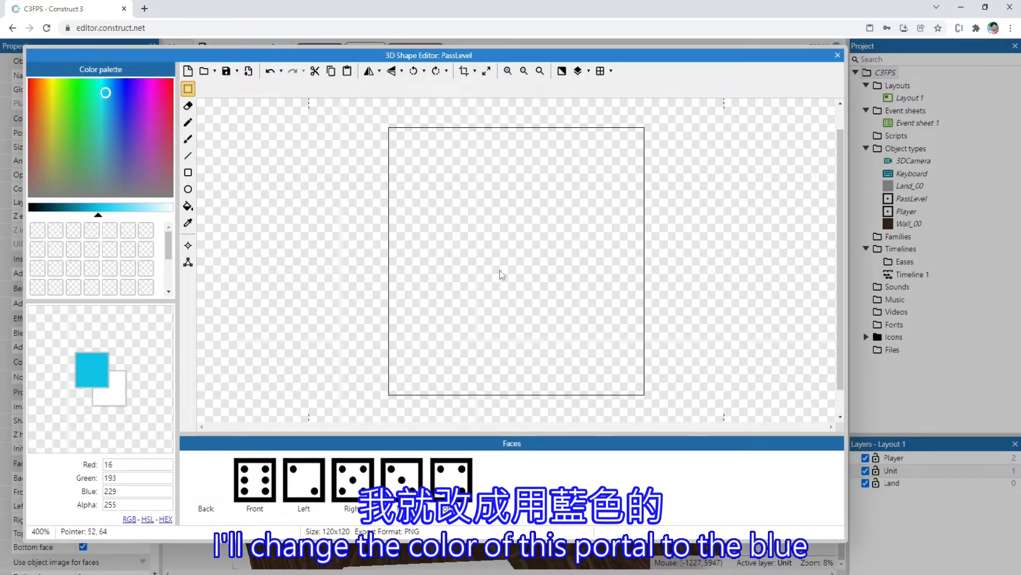
click(245, 490)
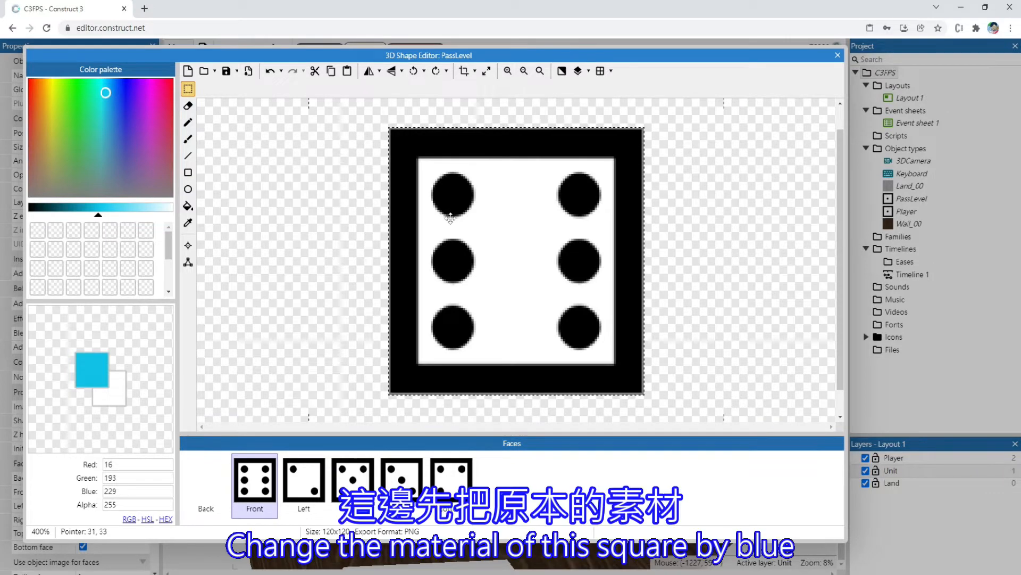
key(Delete)
click(304, 482)
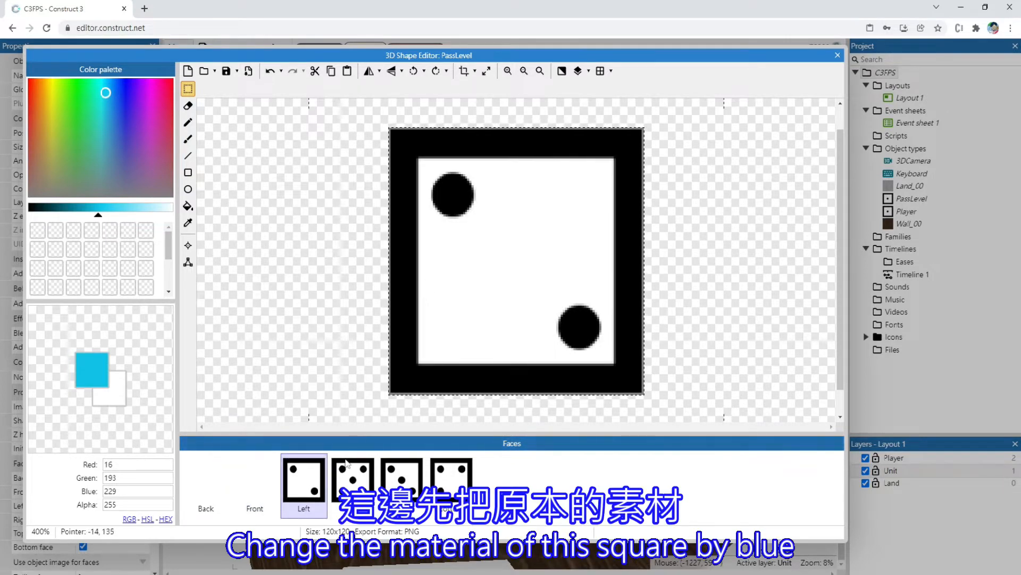
click(353, 479)
key(Delete)
click(402, 479)
key(Delete)
click(451, 479)
key(Delete)
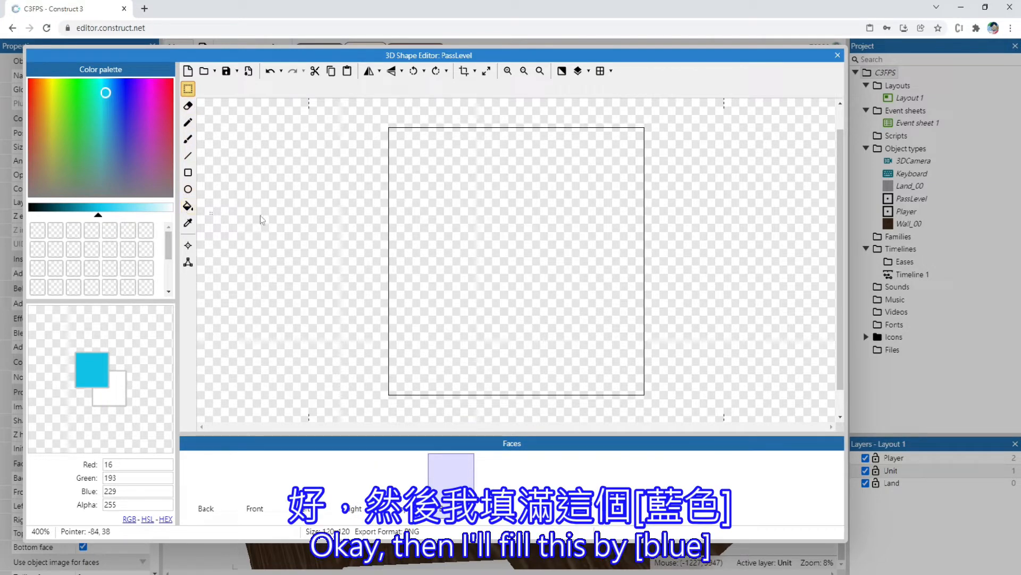
Flood-fill all six faces of the PassLevel shape with the light blue color and close the shape editor
click(188, 206)
click(500, 208)
click(401, 478)
click(500, 239)
click(303, 479)
click(497, 266)
click(255, 479)
click(465, 301)
click(206, 478)
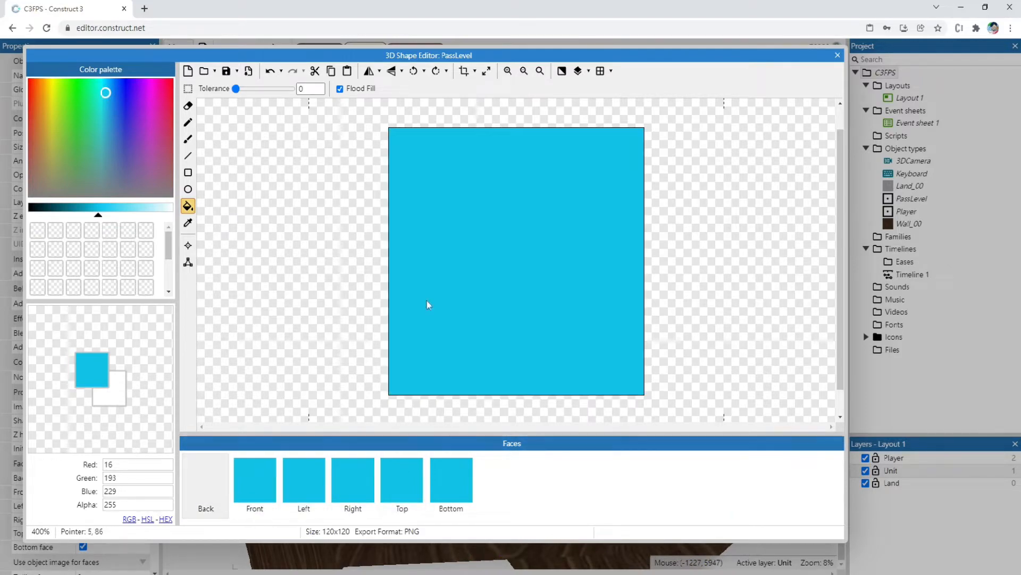
click(396, 330)
click(837, 54)
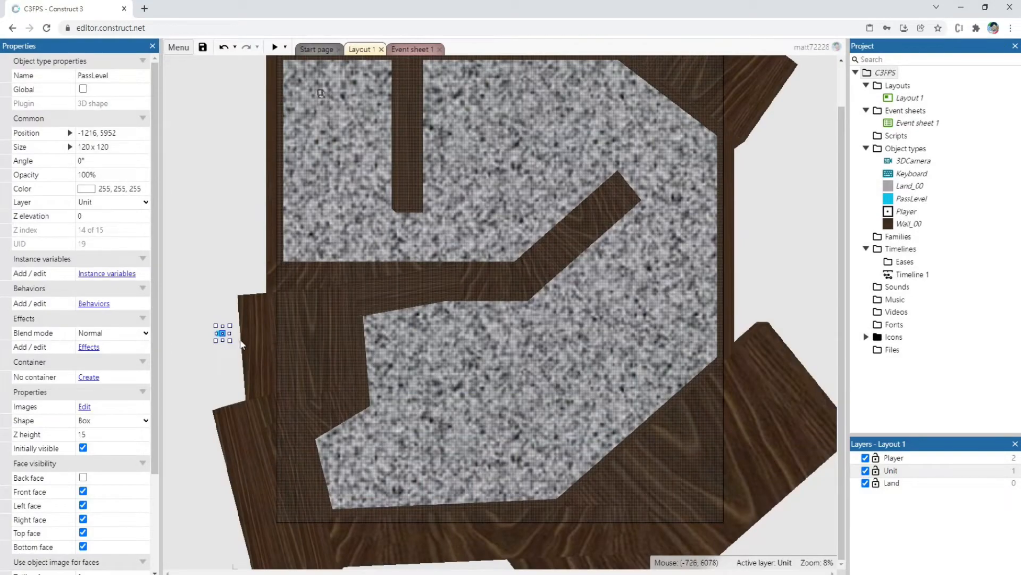
Move the PassLevel box into the maze's lower-left area and enlarge it to about 704 x 1952
drag(229, 342, 395, 433)
ctrl+scroll(394, 433, up, 5)
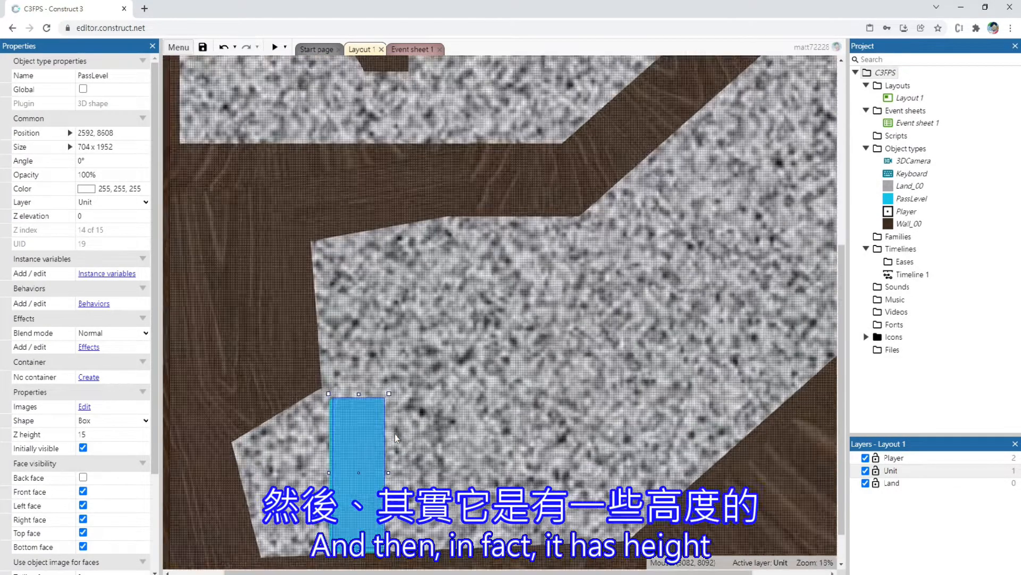
scroll(117, 478, down, 3)
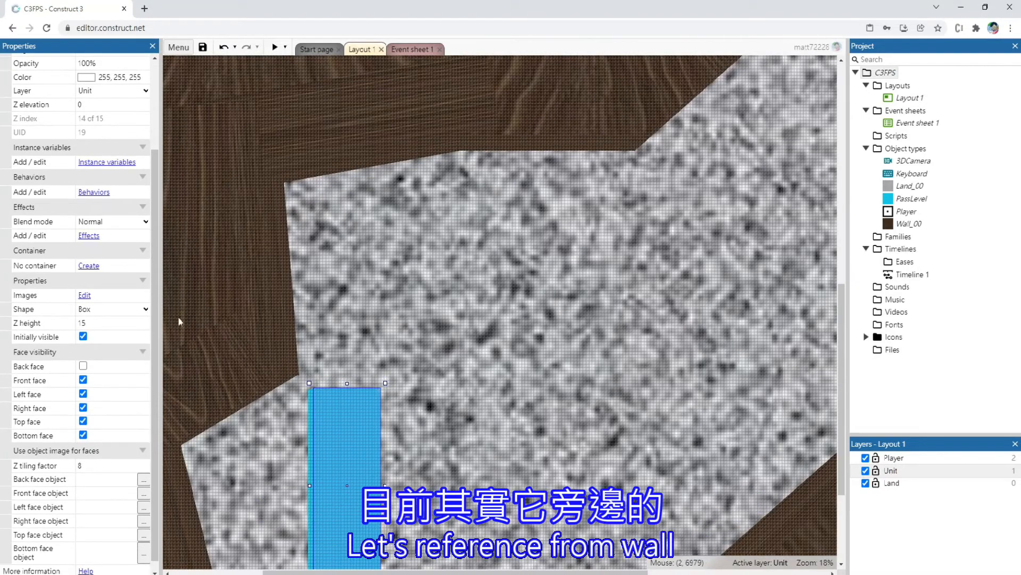
Check the Z height of a neighbouring wall and set the PassLevel box's Z height to 50
click(198, 311)
scroll(138, 267, down, 3)
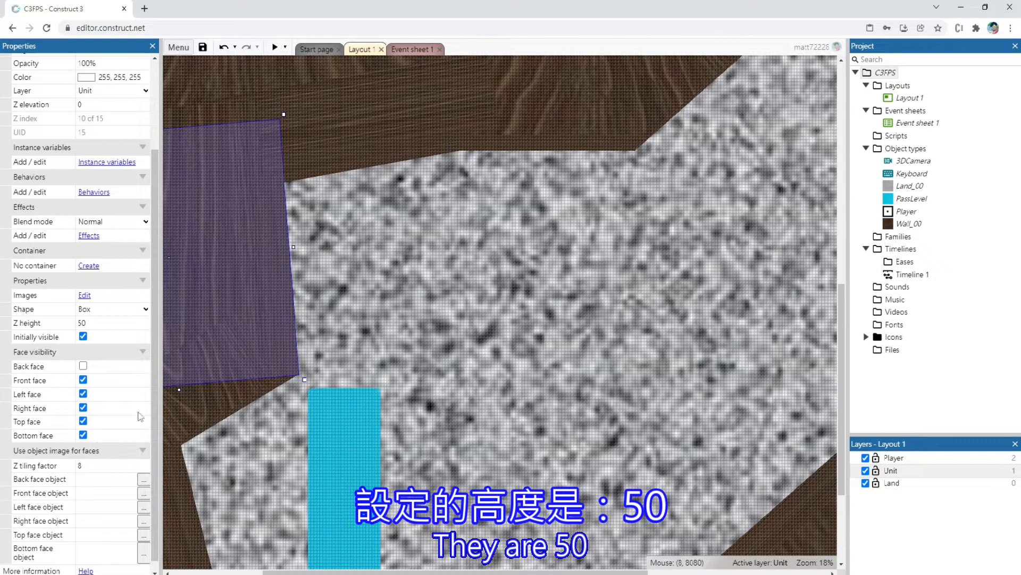
click(350, 459)
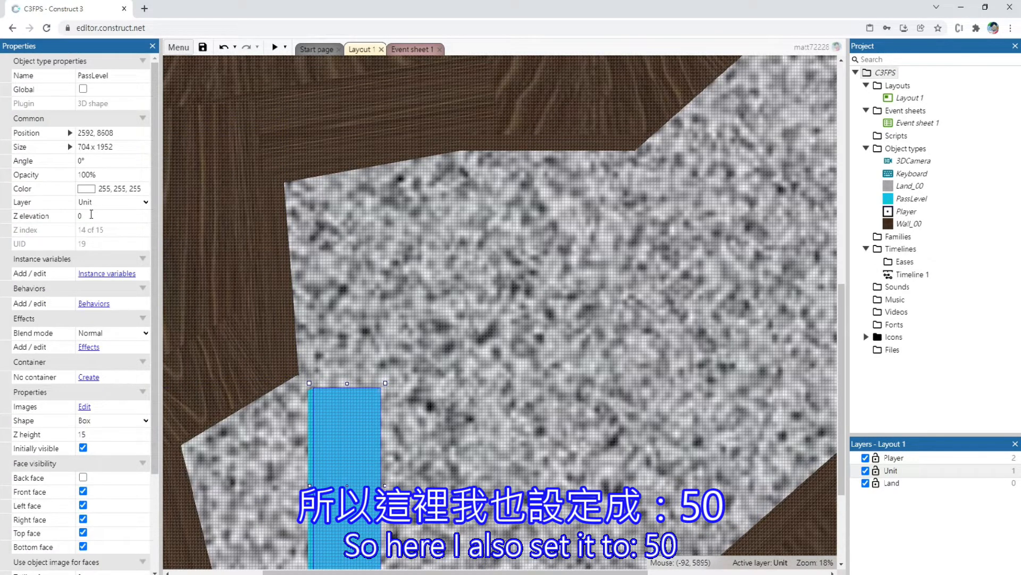
click(106, 435)
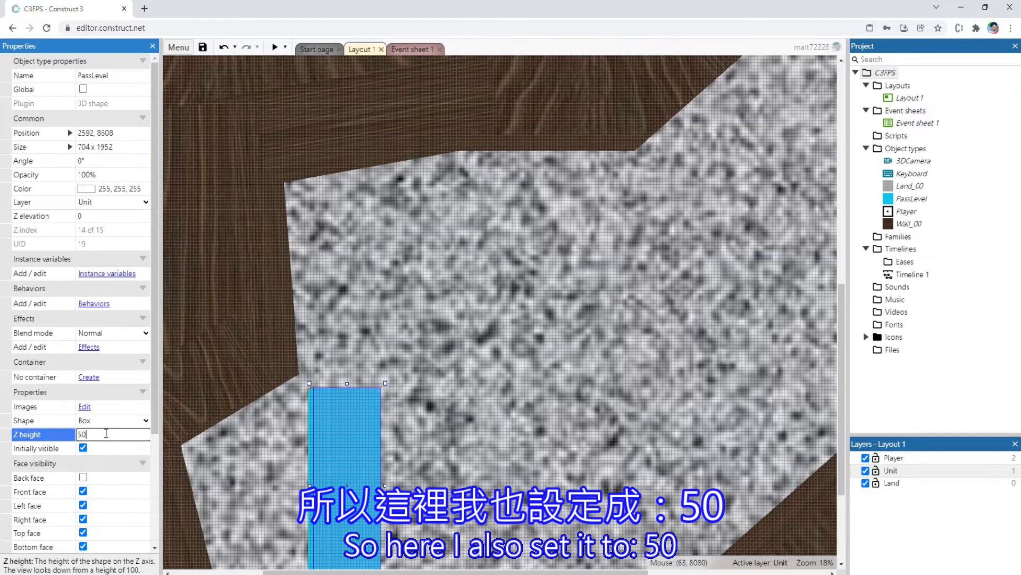
text(50)
key(Return)
Fit the PassLevel box into the maze's lower-left corner at about 75.2°, sized about 2368 x 896, and send it behind the walls
scroll(346, 392, down, 3)
drag(347, 391, 291, 423)
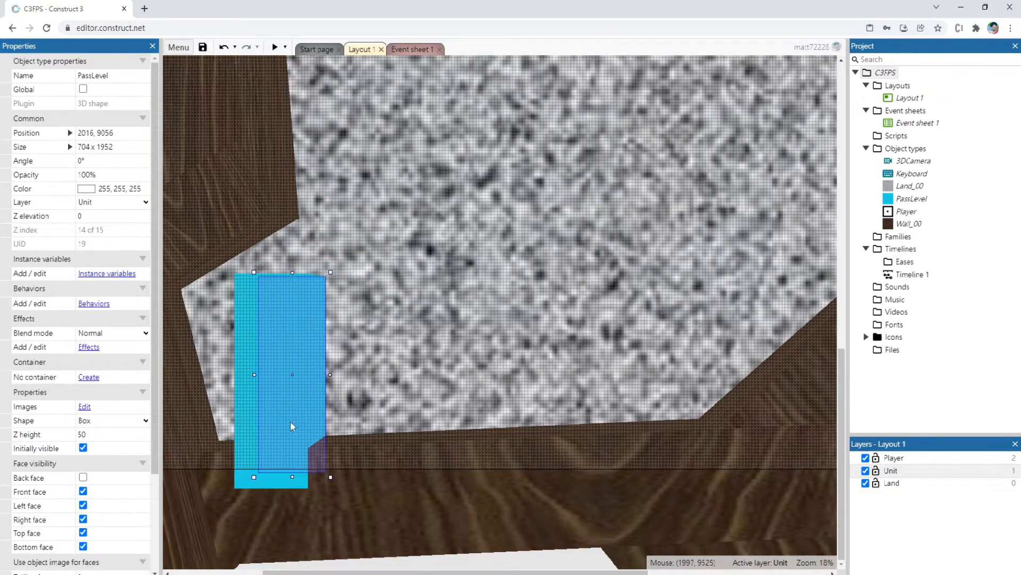
drag(333, 263, 297, 264)
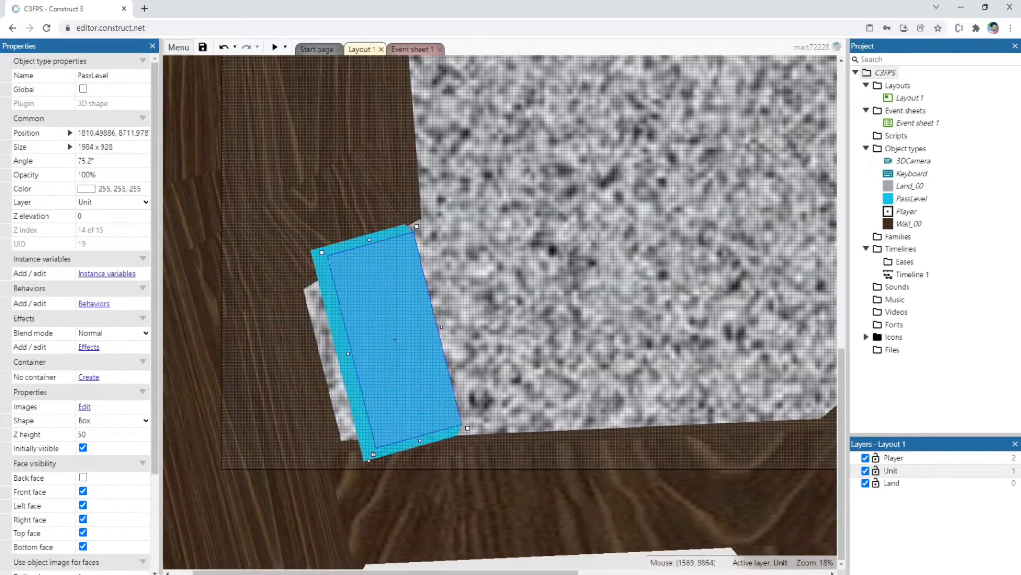
drag(373, 442, 364, 495)
scroll(437, 348, up, 6)
Move the Player from the maze's upper-left area to a spot facing the blue portal, at about 3456, 8064
ctrl+scroll(439, 343, down, 2)
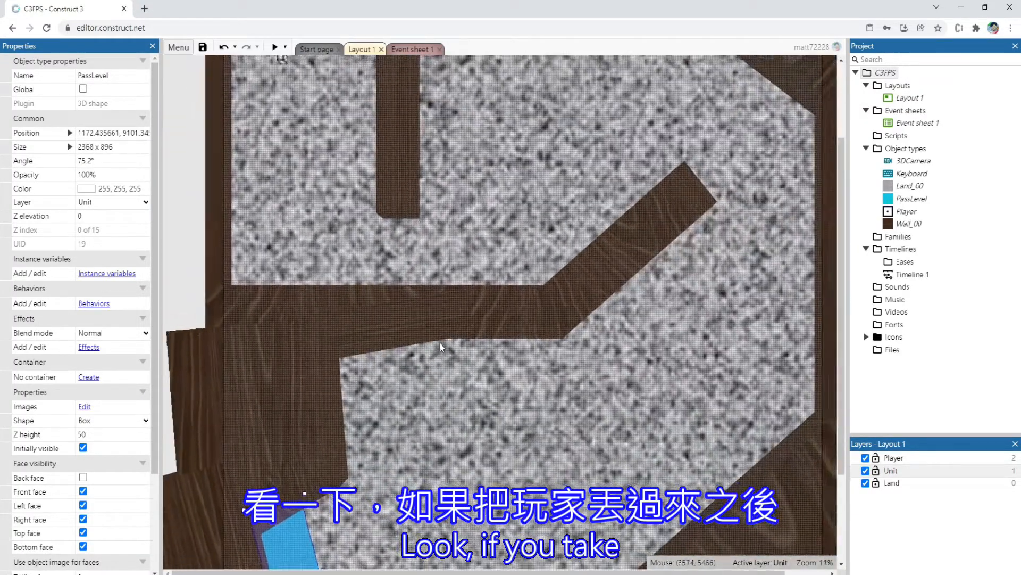
ctrl+scroll(329, 128, up, 3)
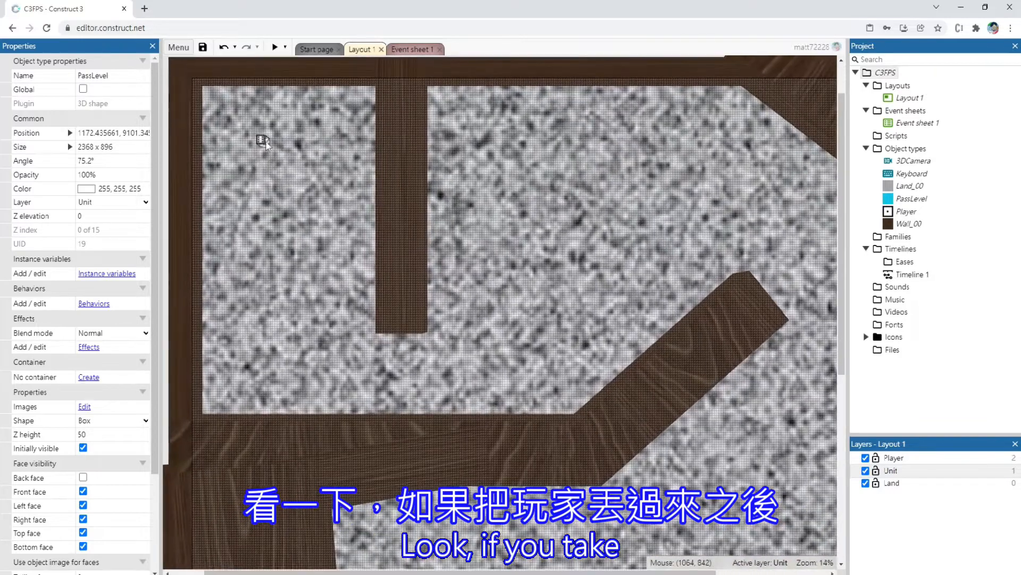
click(261, 148)
click(262, 141)
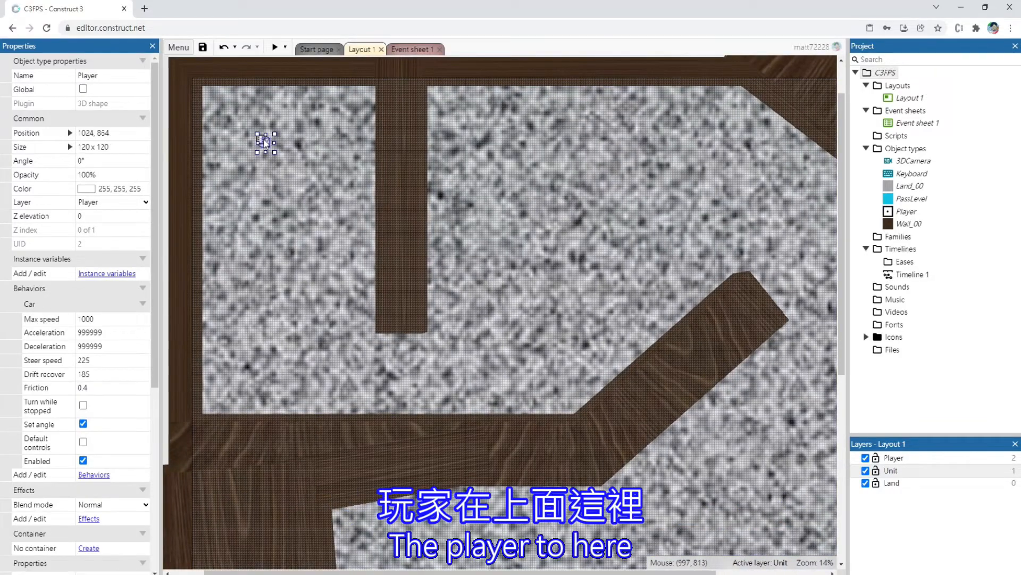
ctrl+scroll(263, 142, up, 5)
drag(270, 124, 778, 222)
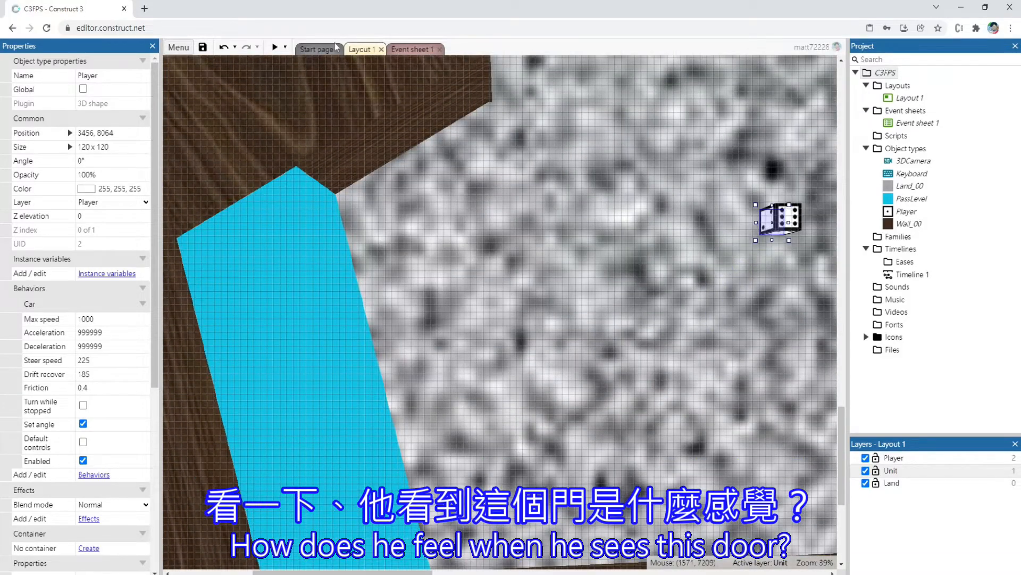
Preview Layout 1 and steer the Player towards the blue portal to examine how it looks in first person
click(304, 49)
click(414, 49)
click(367, 49)
click(275, 47)
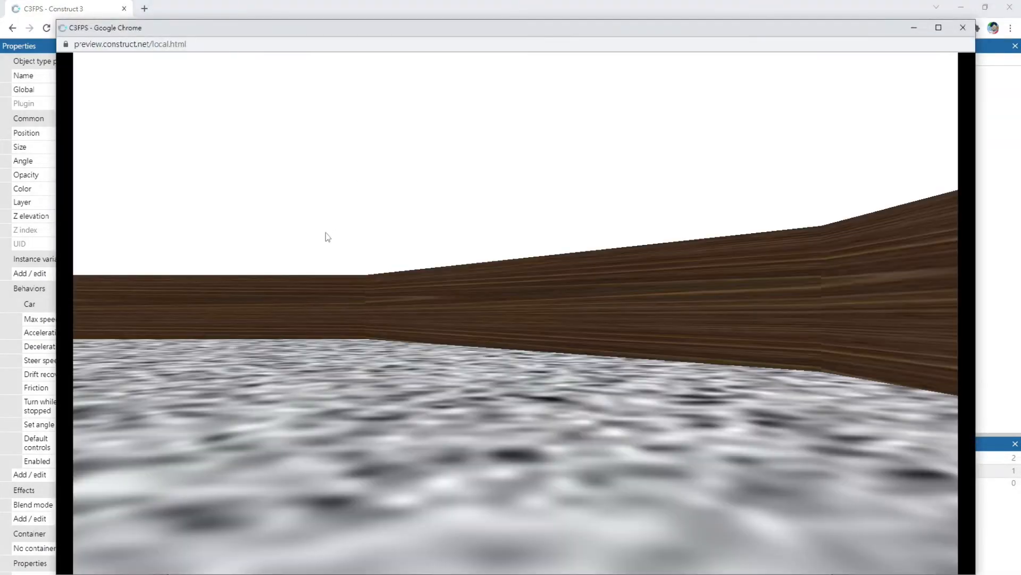
key(Left)
key(Left)
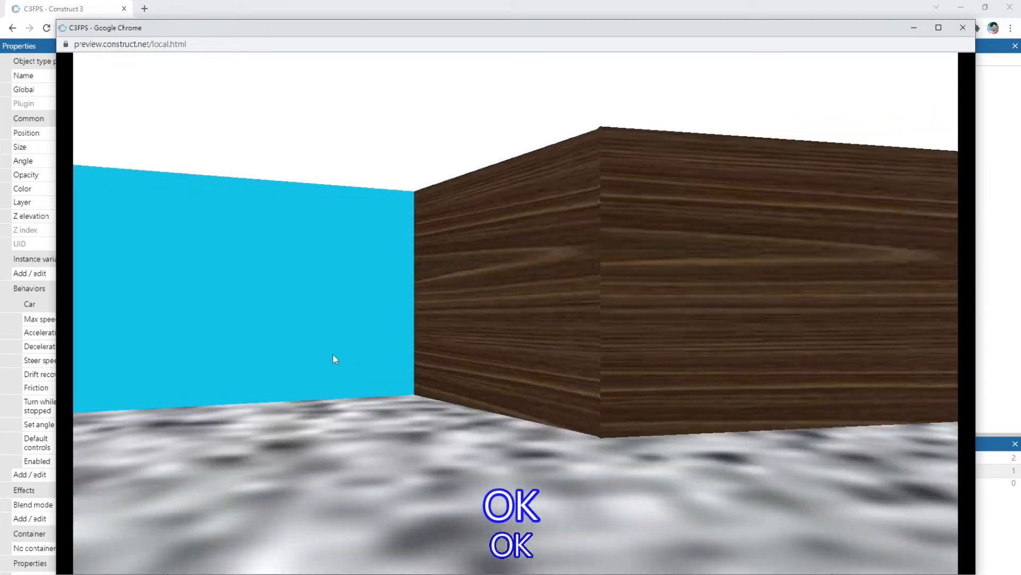
key(Left)
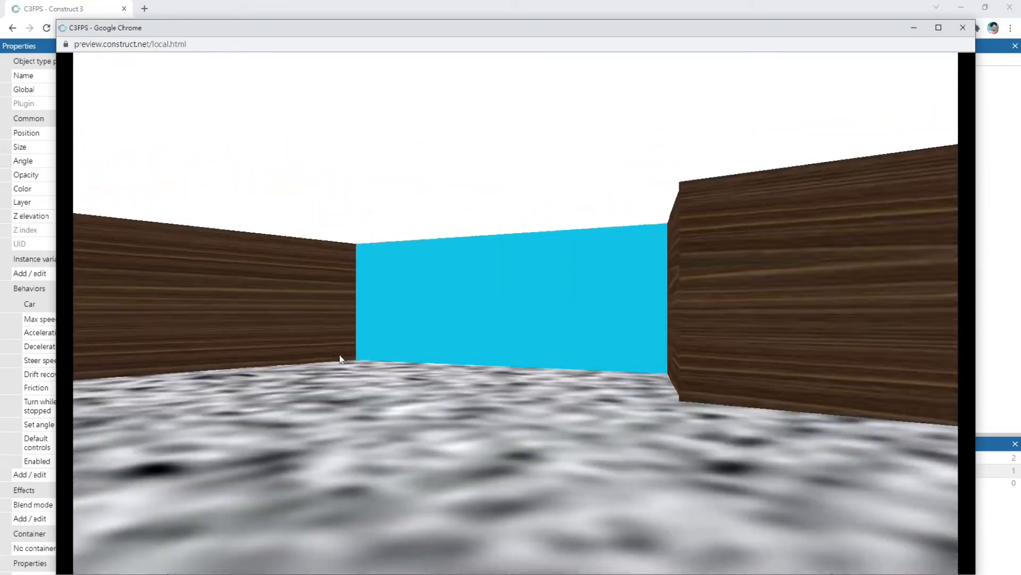
key(Right)
key(Left)
key(Right)
key(Up)
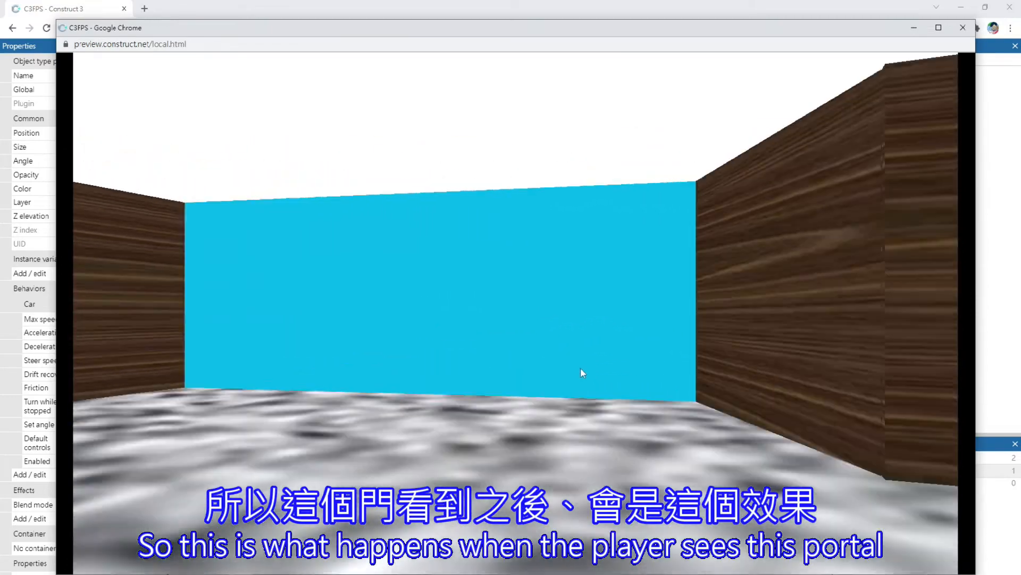
key(Up)
key(Left)
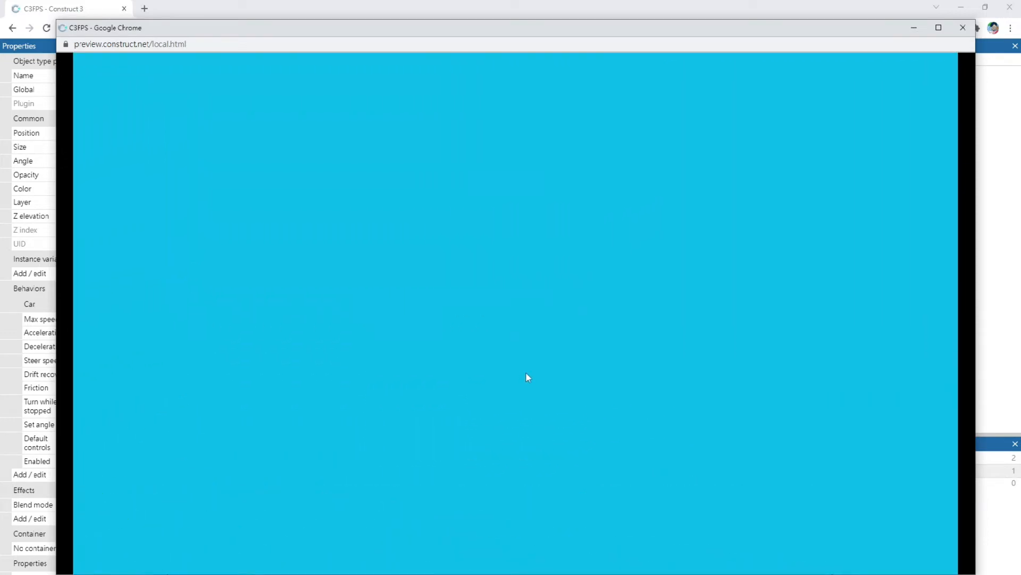
key(Down)
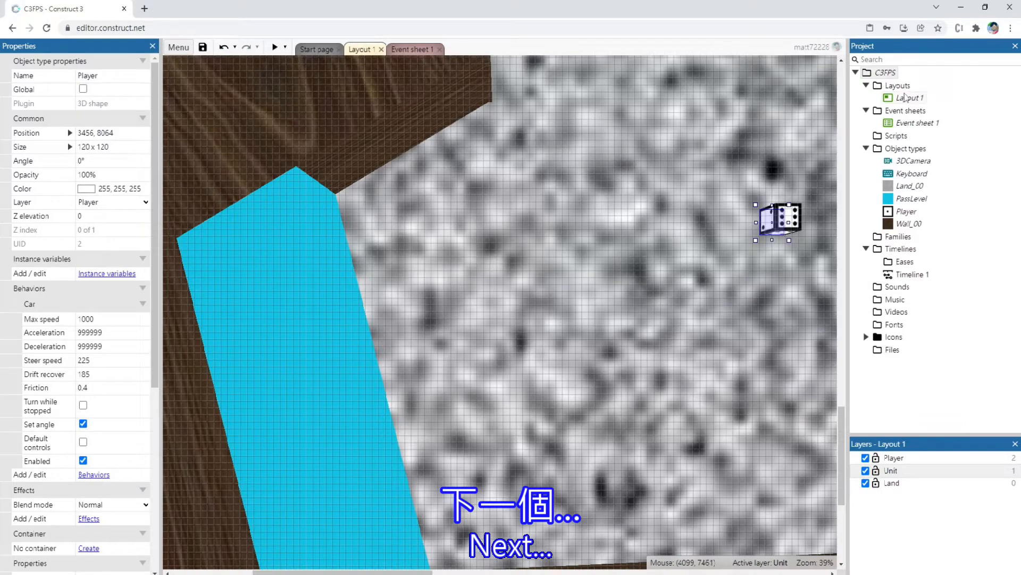
Add a new layout with its own event sheet and name the layout Win
click(907, 98)
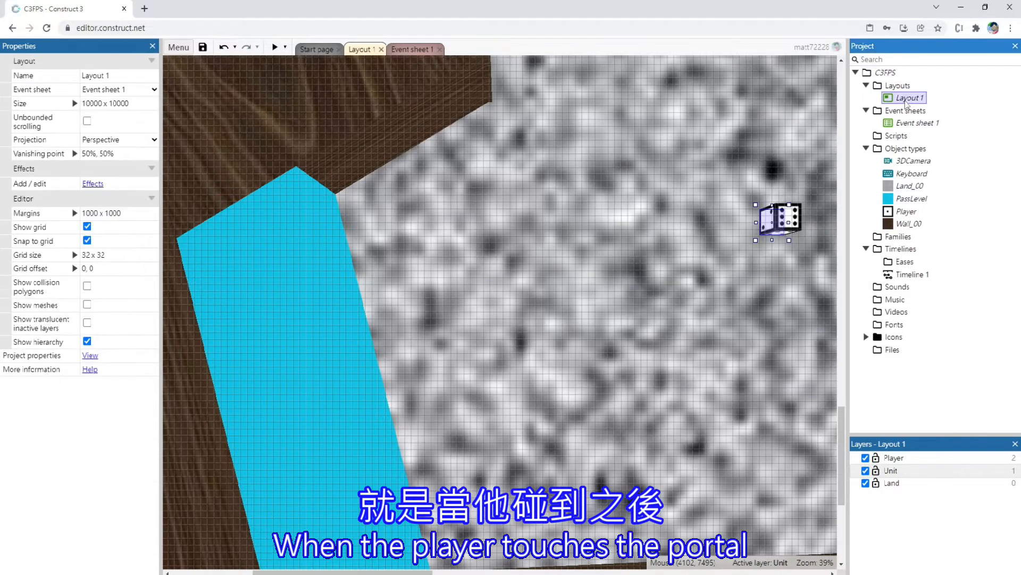
right_click(907, 100)
click(899, 86)
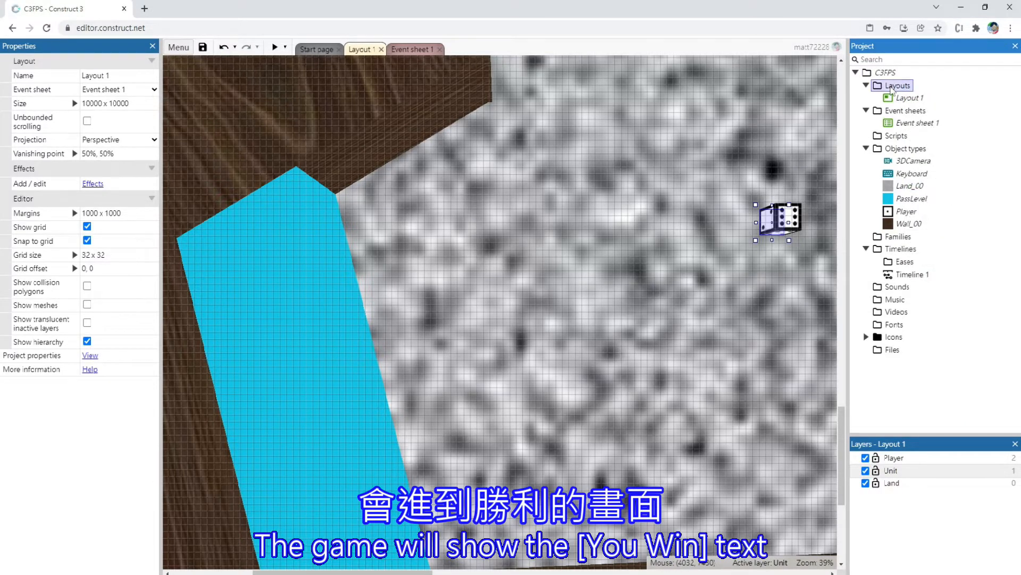
right_click(899, 85)
click(897, 94)
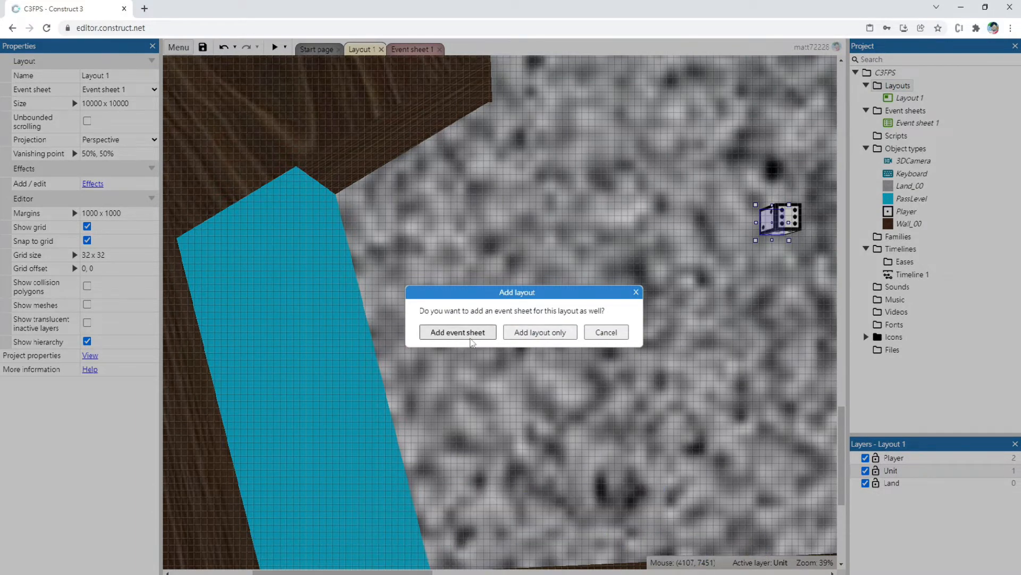
click(470, 337)
key(Caps_Lock)
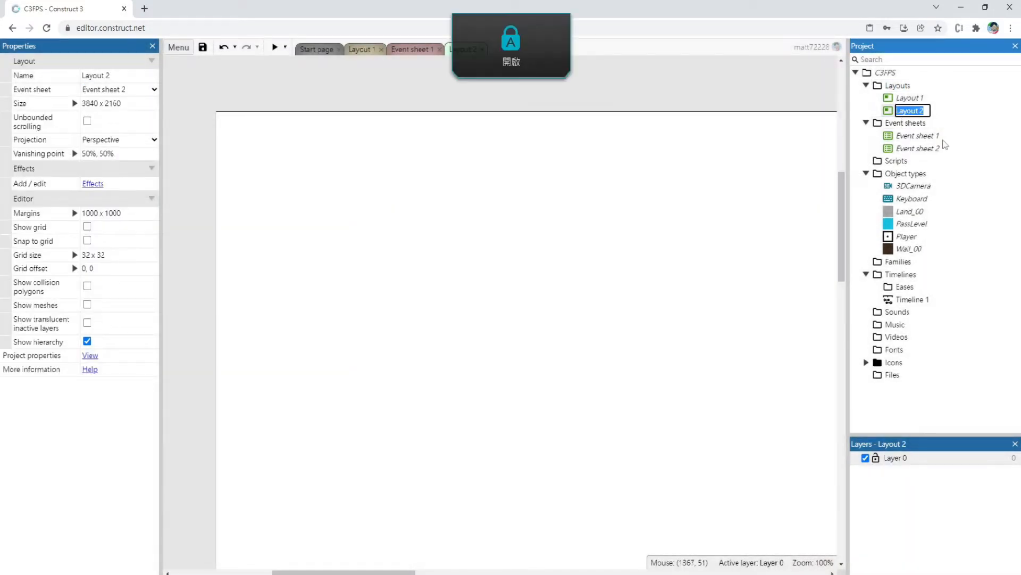
text(Win)
key(Return)
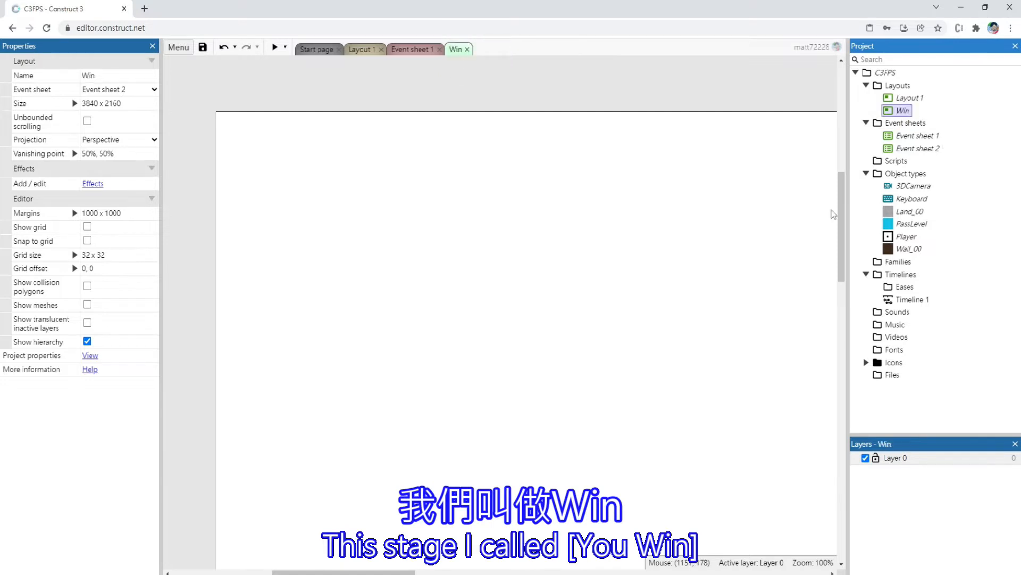
Insert a Text object named YouWin inside the viewport area of the Win layout
ctrl+scroll(534, 279, down, 6)
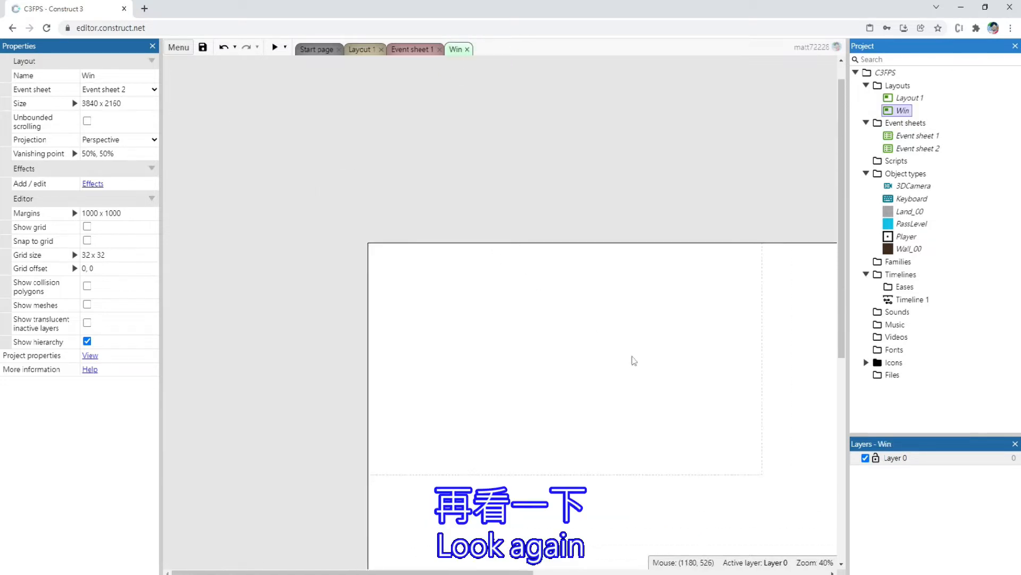
ctrl+scroll(563, 331, up, 3)
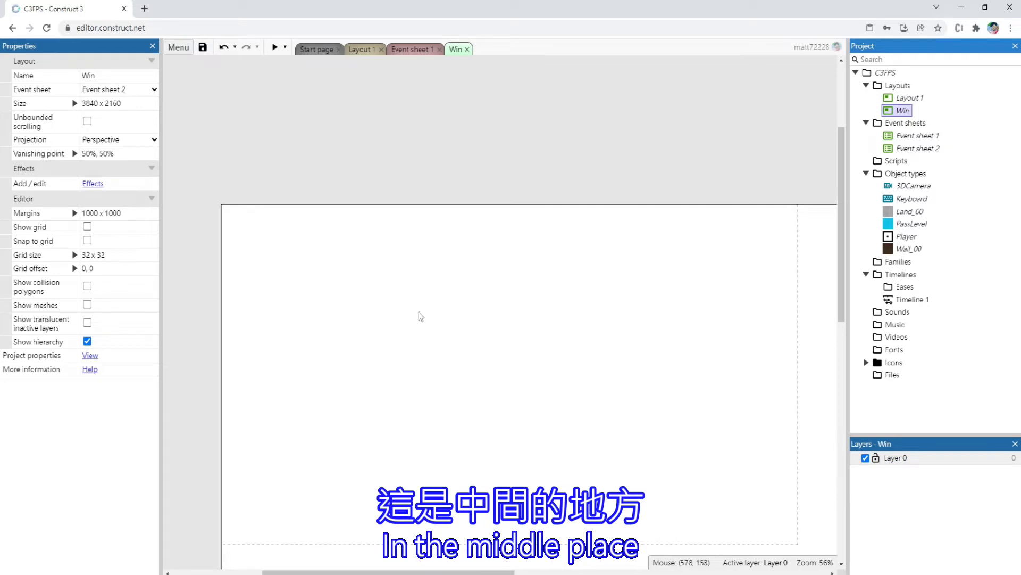
double_click(402, 303)
scroll(467, 315, down, 5)
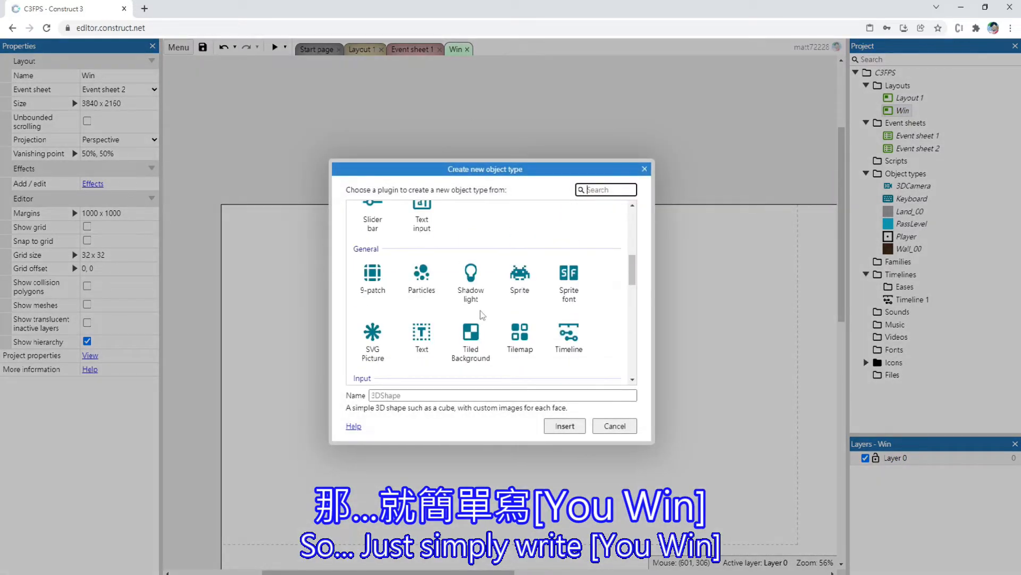
scroll(483, 315, down, 2)
click(422, 226)
click(479, 395)
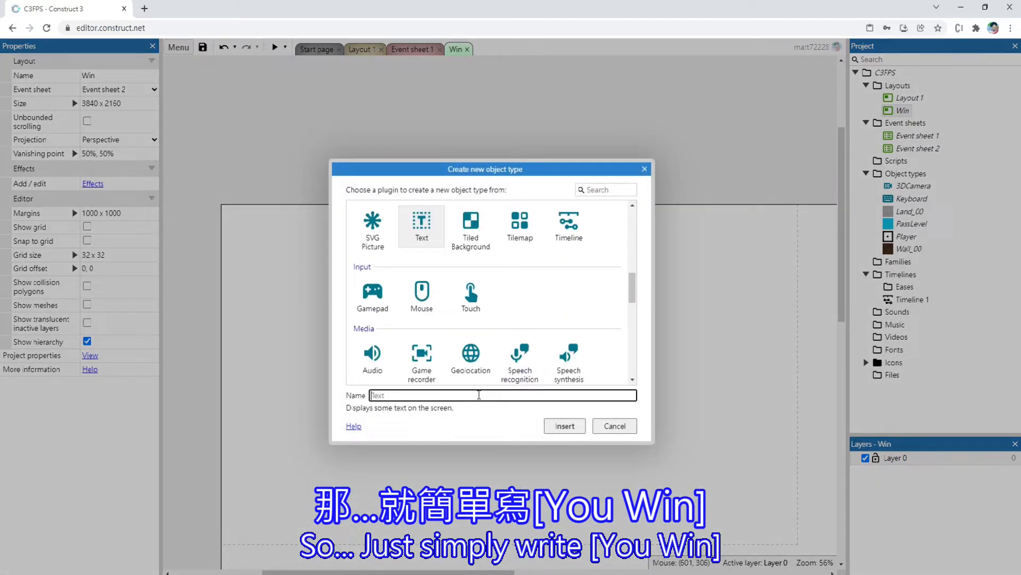
key(Caps_Lock)
text(Y)
key(Caps_Lock)
text(ouWin)
key(Return)
click(458, 372)
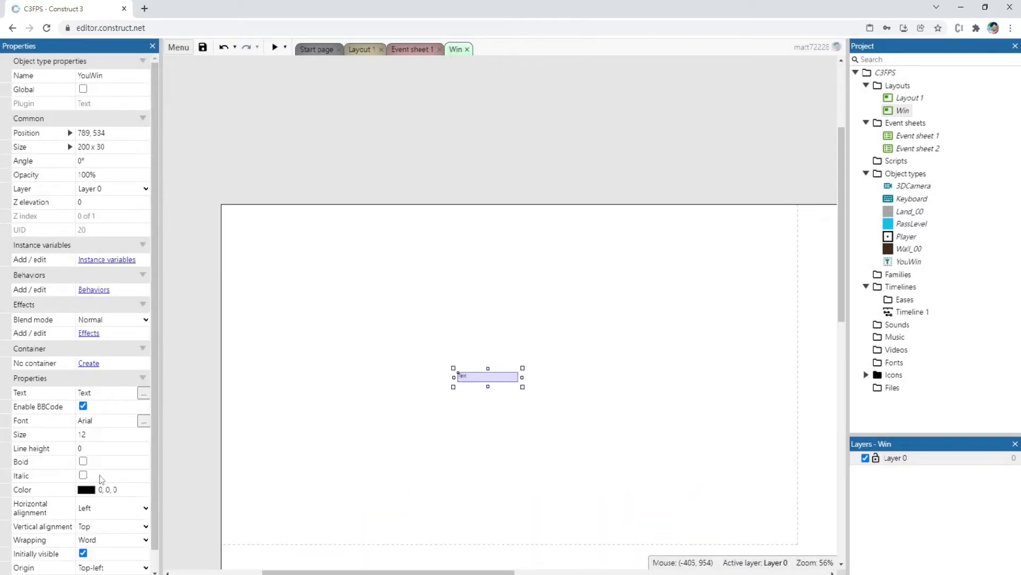
Enlarge the YouWin text box to about 579 x 339 and set its font size to 100
drag(523, 387, 637, 484)
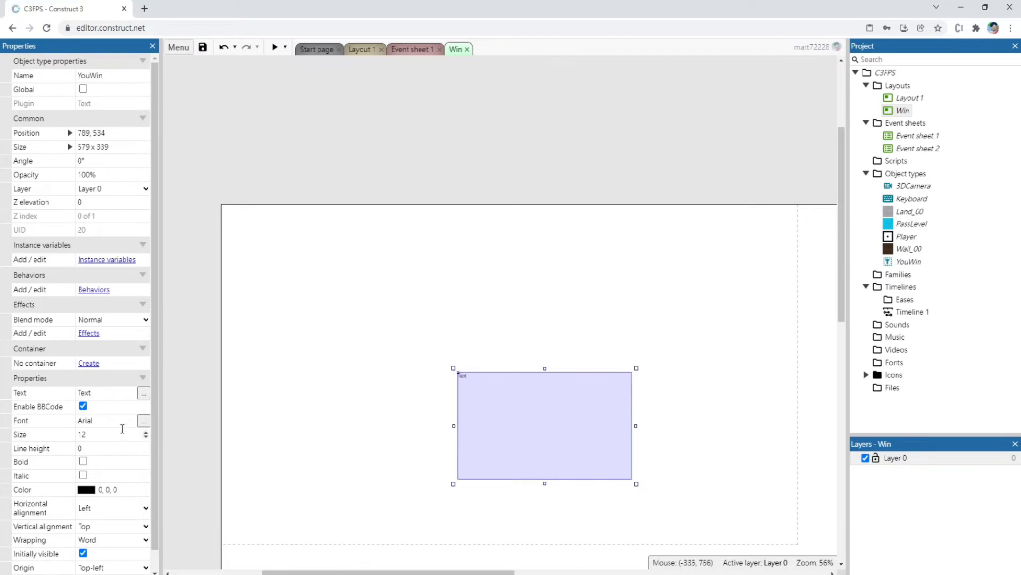
click(101, 434)
text(100)
key(Tab)
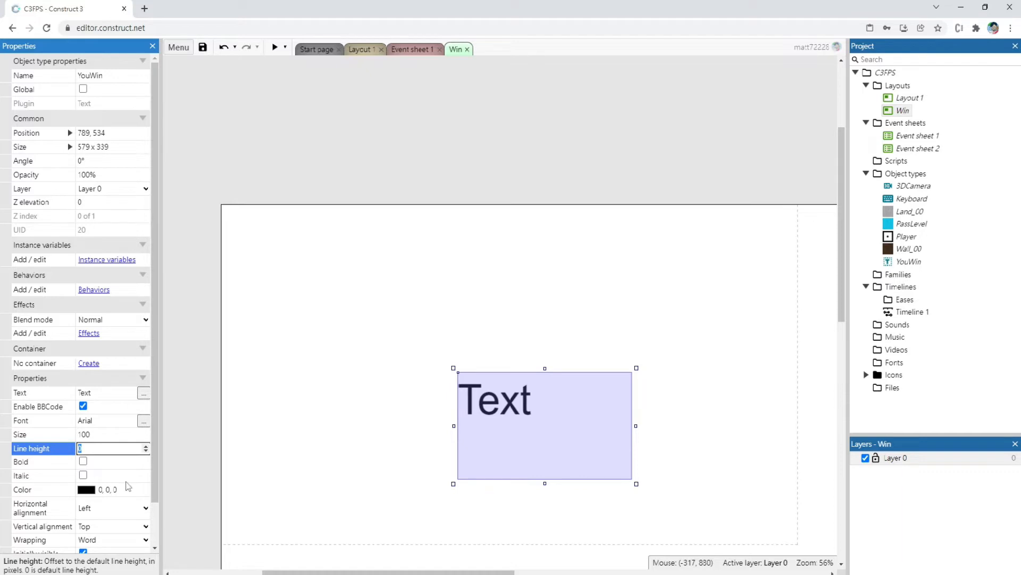
Center the YouWin text horizontally and vertically in its box and make it bold
scroll(127, 486, down, 1)
click(101, 461)
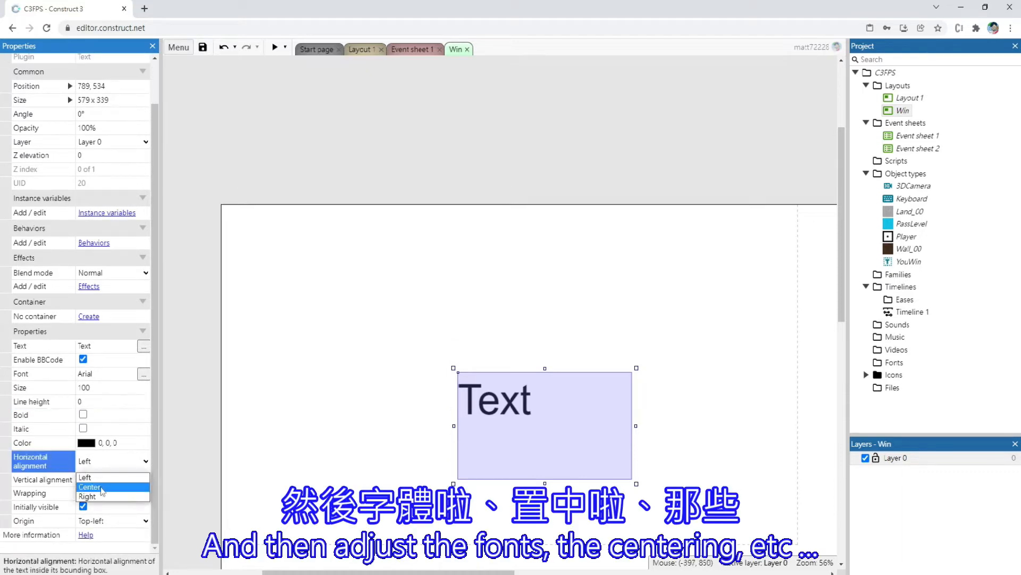
click(101, 488)
click(101, 480)
click(101, 502)
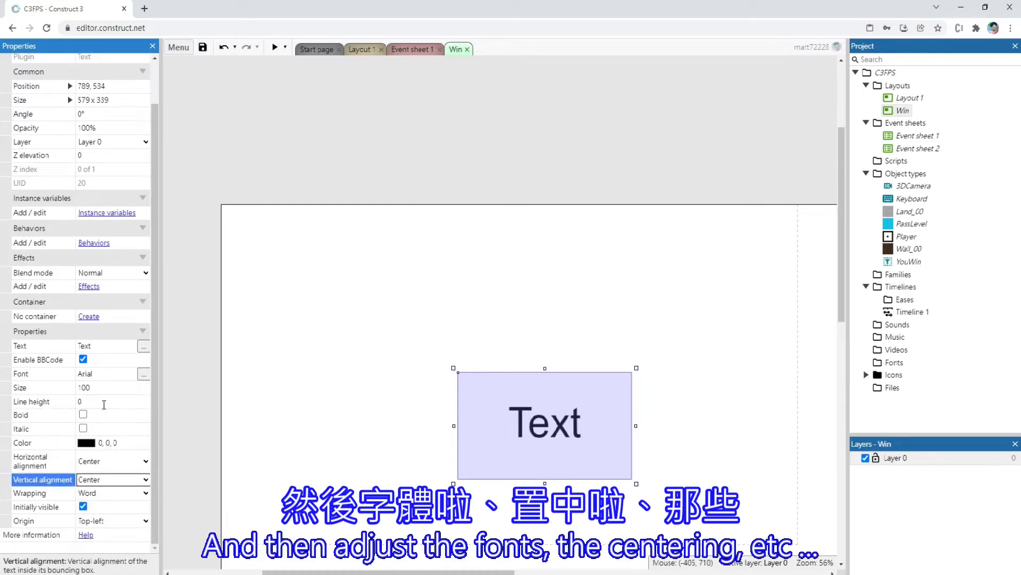
click(83, 414)
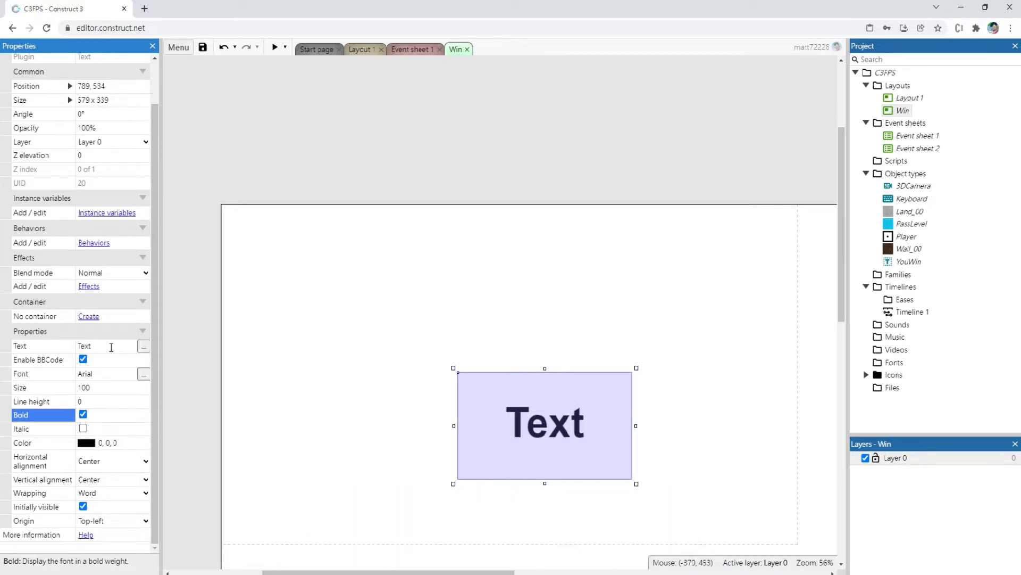
Change the displayed text to "You Win" and move the text box to the viewport's center, at about 637, 354
click(110, 344)
text(y)
key(Caps_Lock)
text(OU)
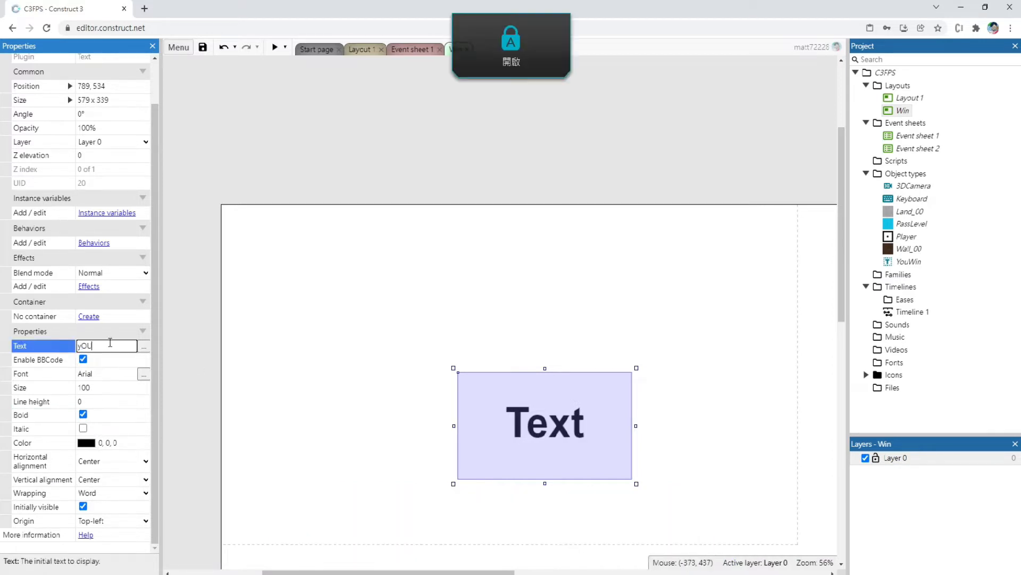
key(BackSpace)
key(BackSpace)
key(BackSpace)
key(BackSpace)
key(BackSpace)
key(BackSpace)
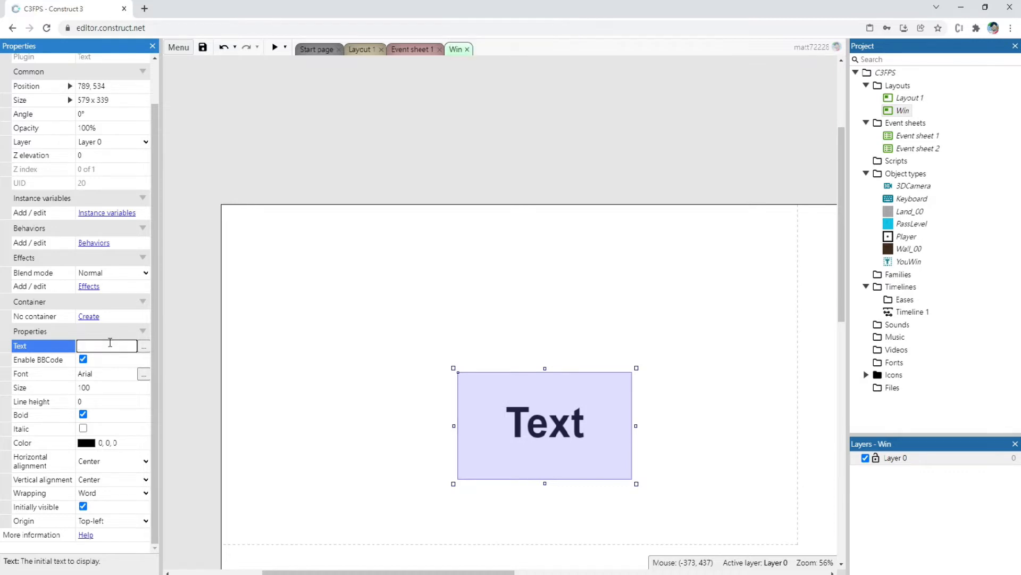
text(Y)
key(Caps_Lock)
text(ou Win)
key(Tab)
drag(492, 436, 446, 377)
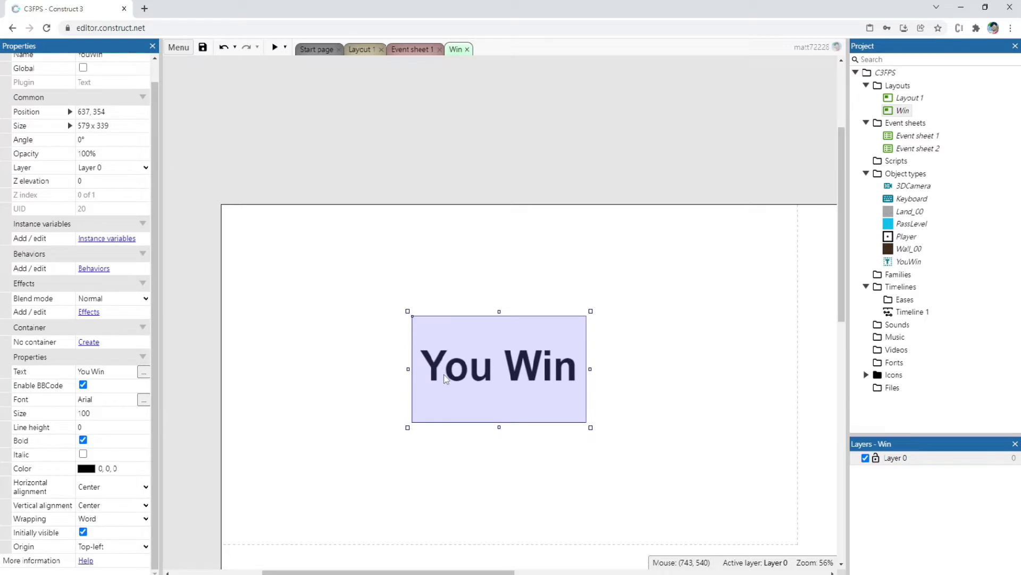
Set the YouWin font size to 300, enlarge its text box to about 1799 x 615 and place it within the viewport
click(114, 414)
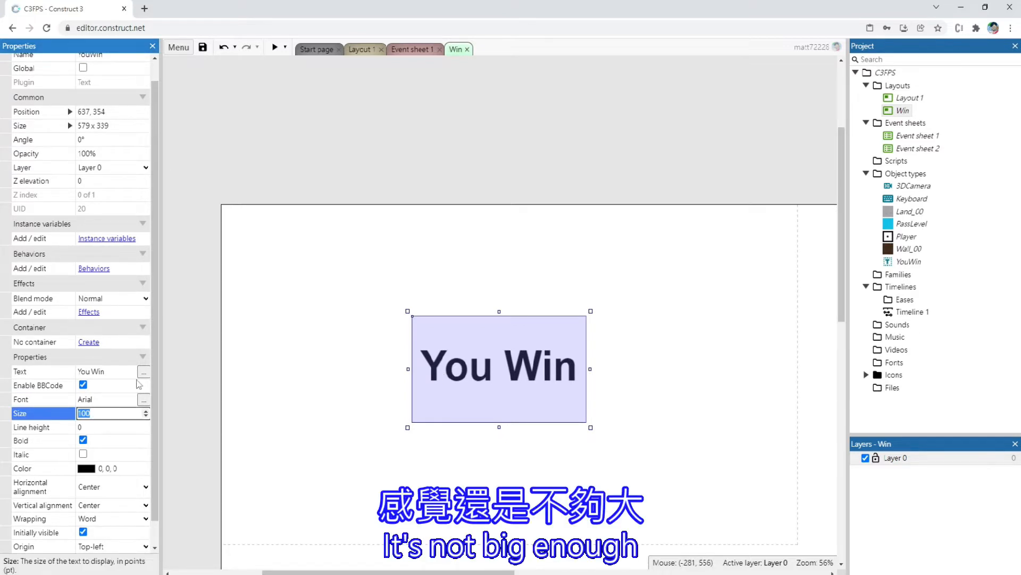
text(300)
key(Tab)
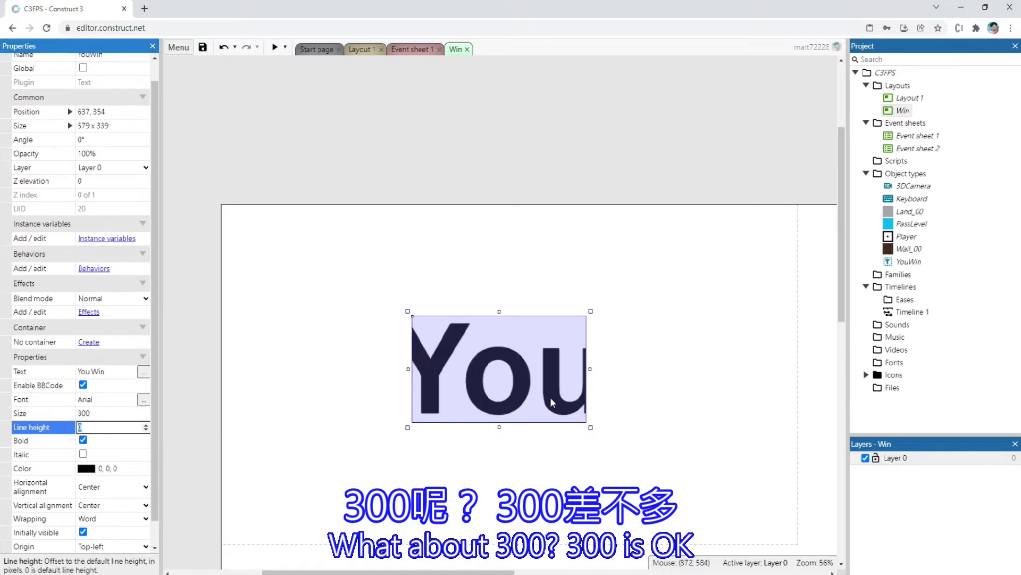
drag(590, 428, 839, 515)
drag(662, 418, 516, 397)
drag(695, 389, 771, 389)
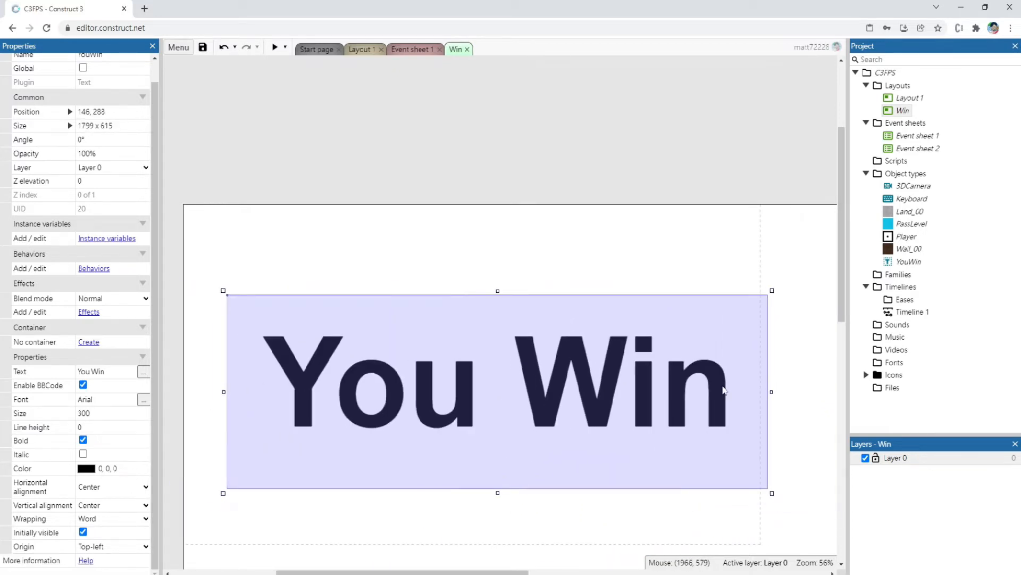
drag(594, 381, 562, 355)
Enable the visible grid and grid snapping for the Win layout, and snap the YouWin text to position 32, 256
click(163, 466)
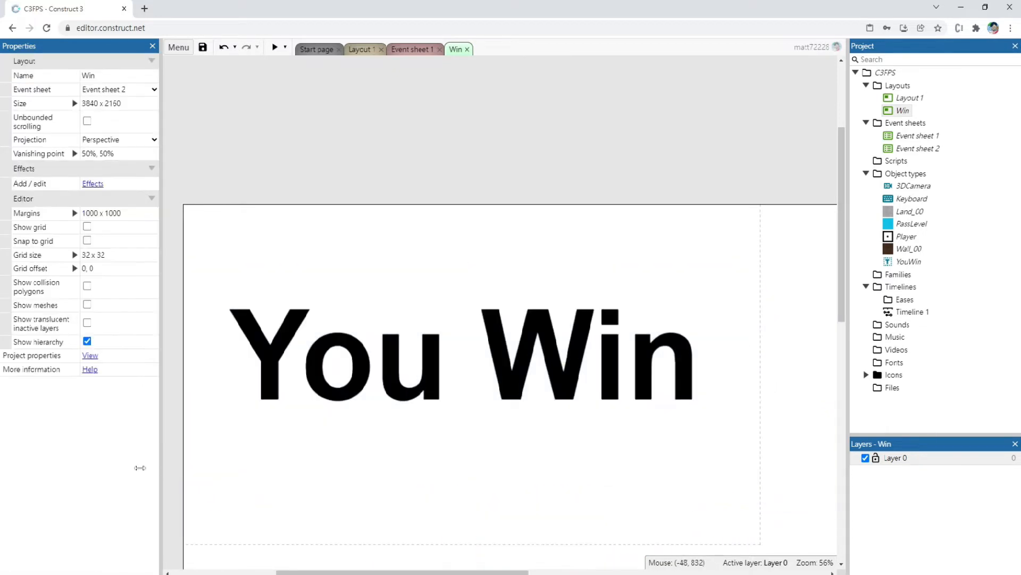
click(87, 227)
click(87, 240)
mouse_move(387, 347)
mouse_down()
mouse_move(395, 373)
mouse_move(378, 355)
mouse_move(384, 365)
mouse_up()
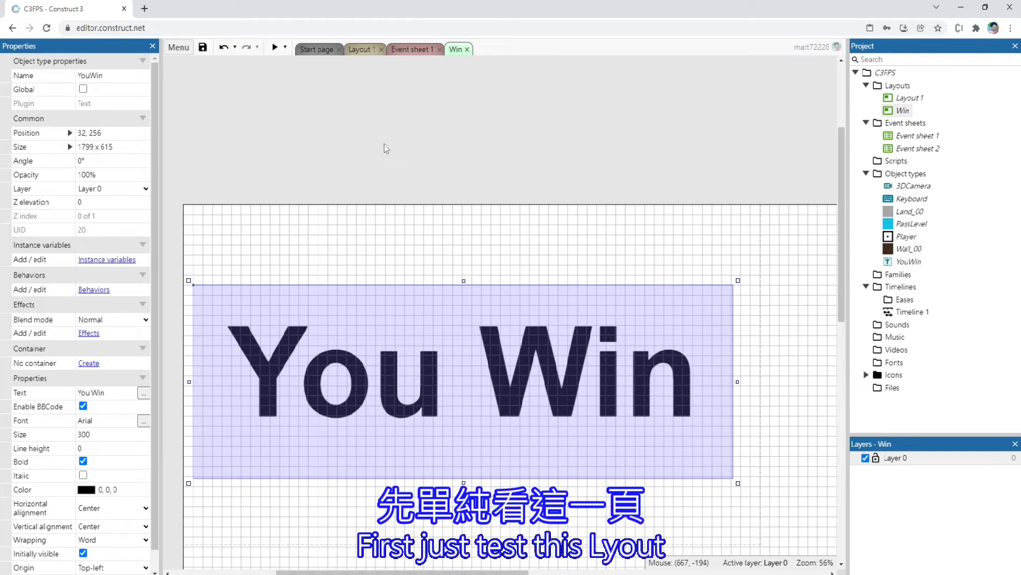
Preview the Win layout to check the text's size and placement, and close the preview
click(282, 118)
click(275, 47)
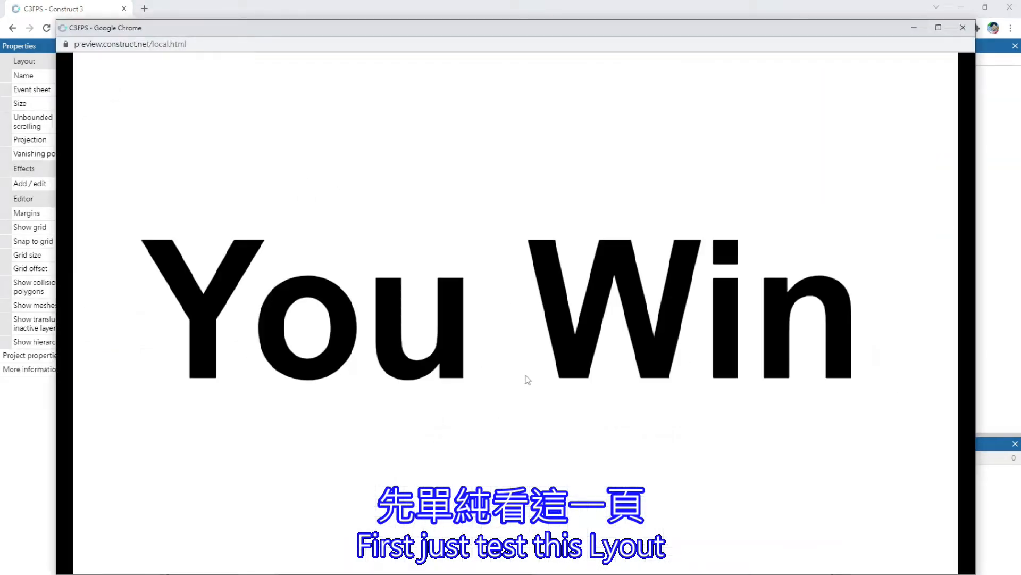
click(963, 29)
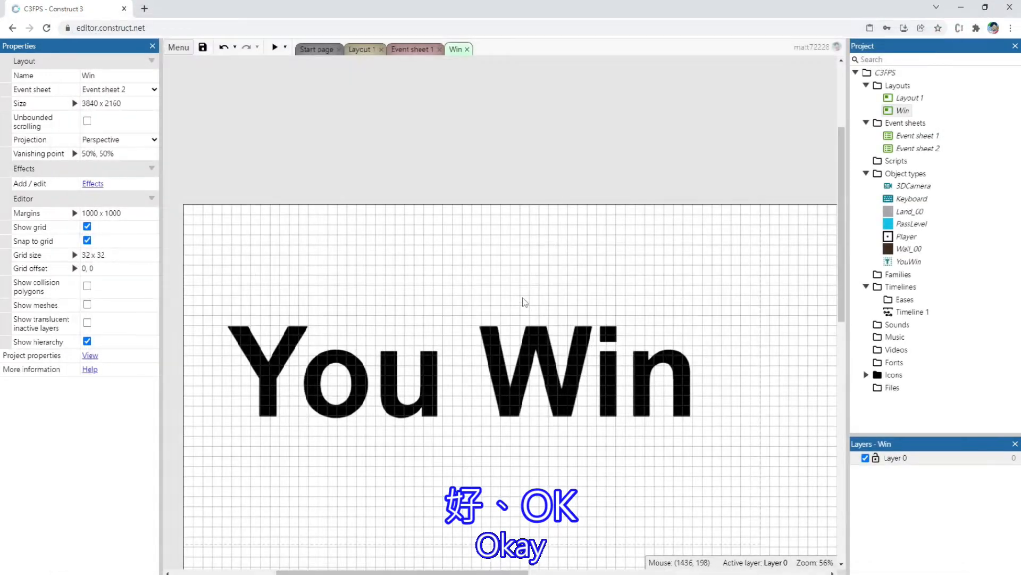
Change the YouWin text color to dark green
click(528, 392)
scroll(107, 513, down, 1)
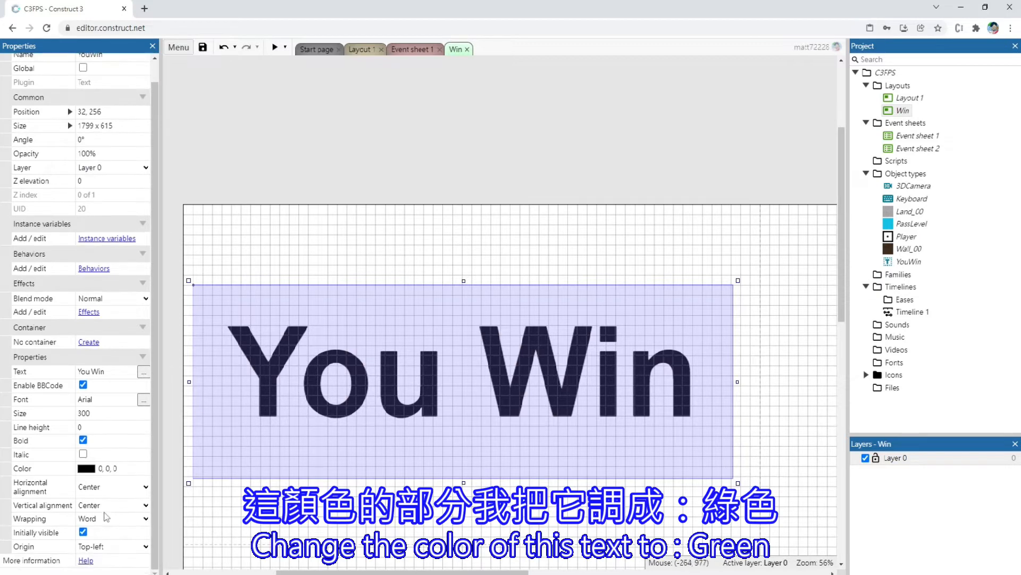
click(86, 468)
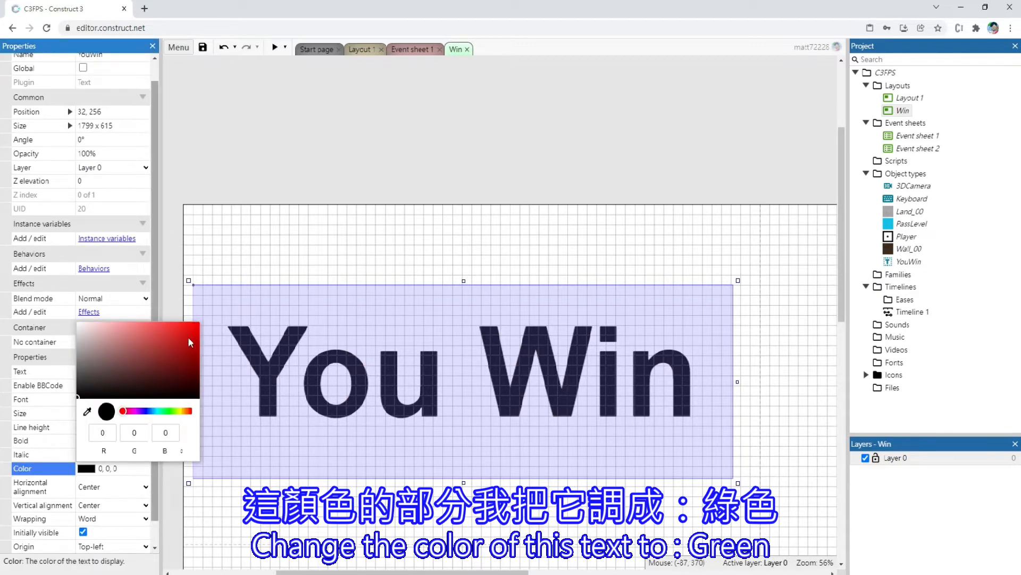
click(171, 410)
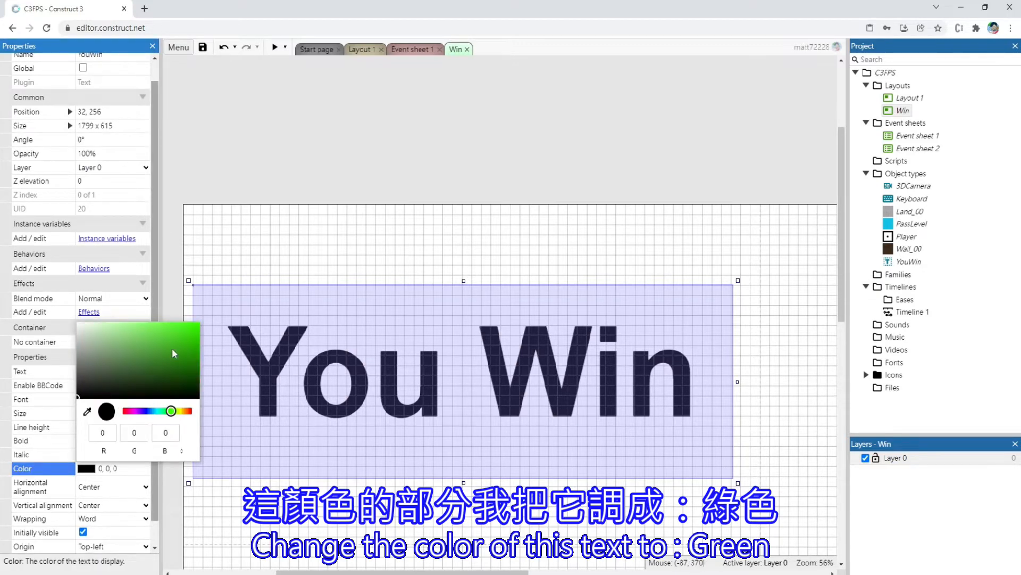
click(182, 369)
click(292, 162)
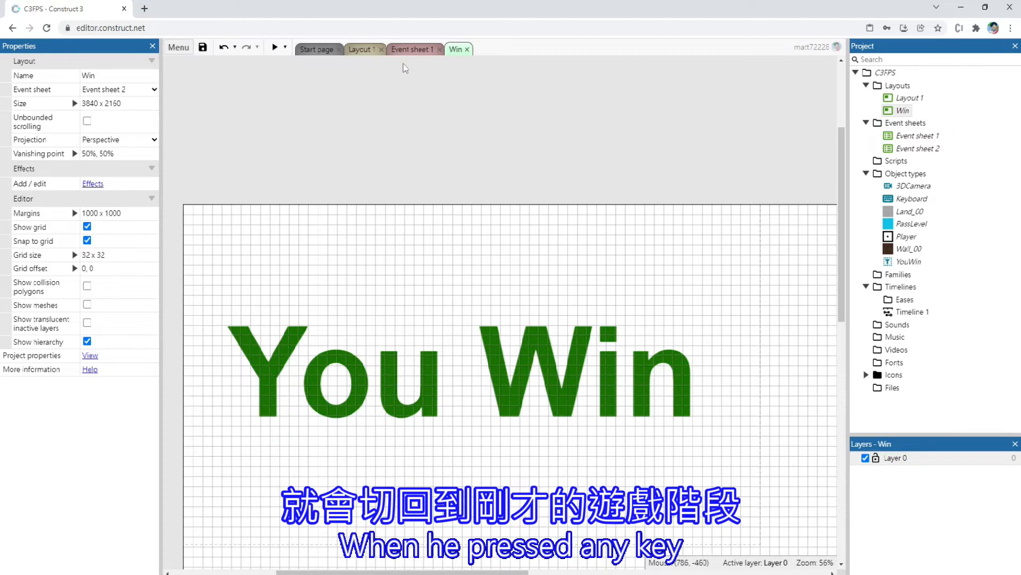
Rename Layout 1 as Game
click(887, 98)
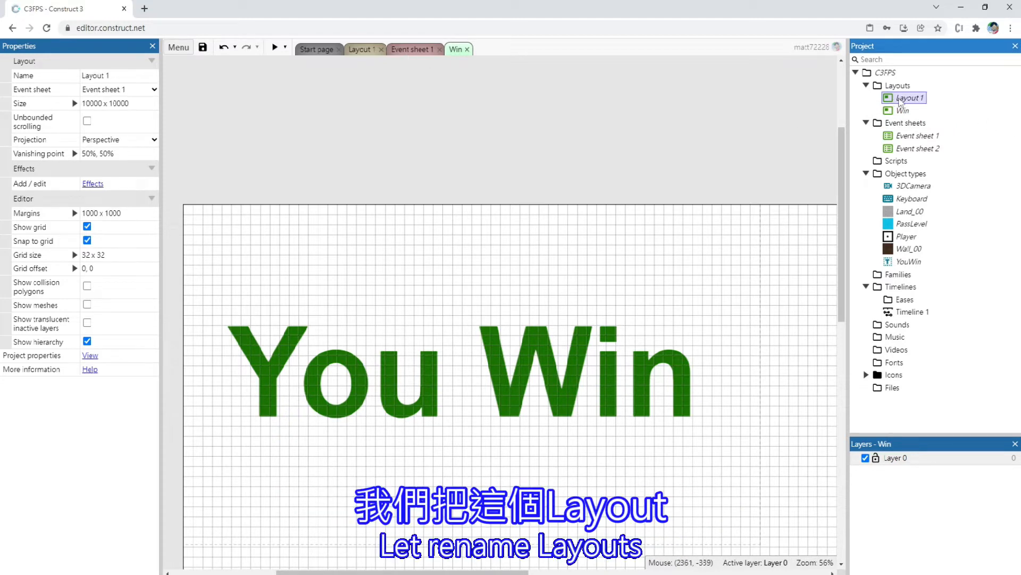
right_click(886, 98)
click(925, 125)
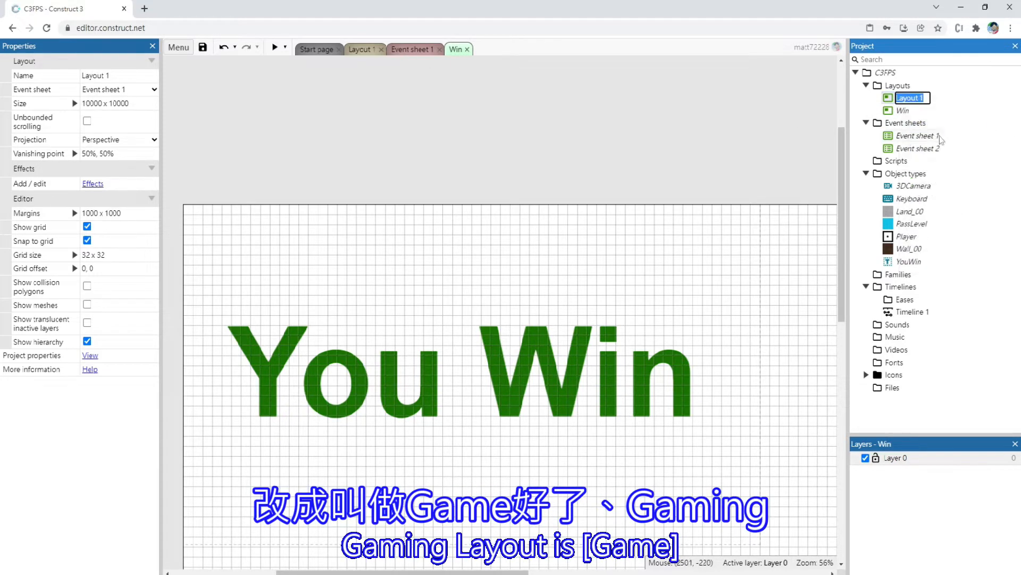
key(Caps_Lock)
text(Gam)
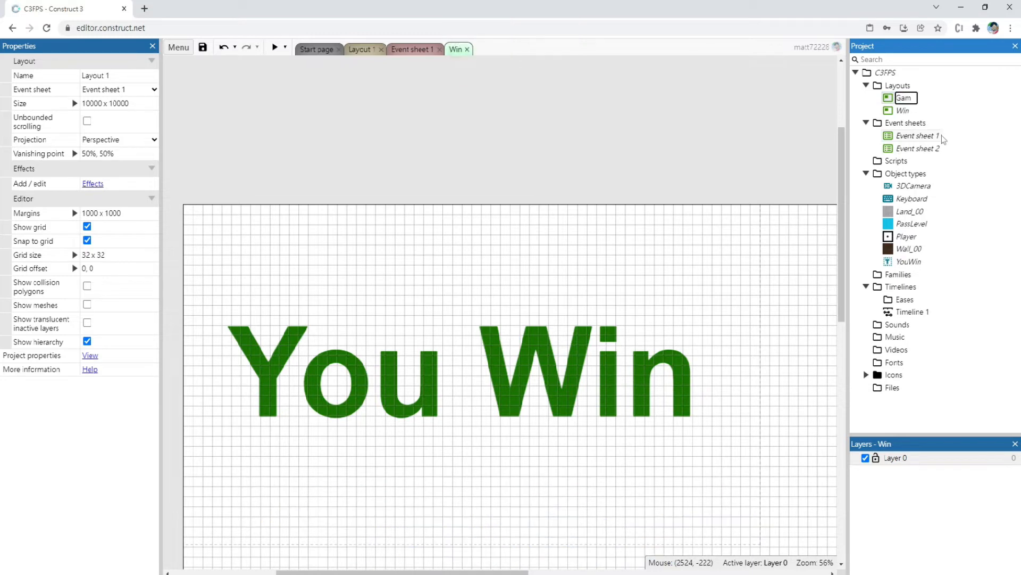
text(e)
key(Return)
click(623, 118)
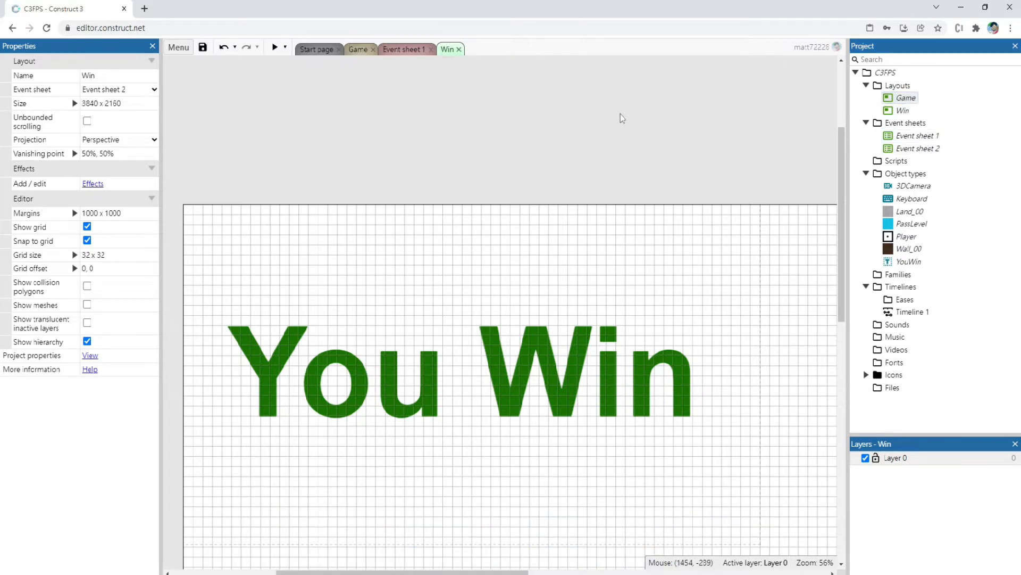
click(394, 391)
click(398, 199)
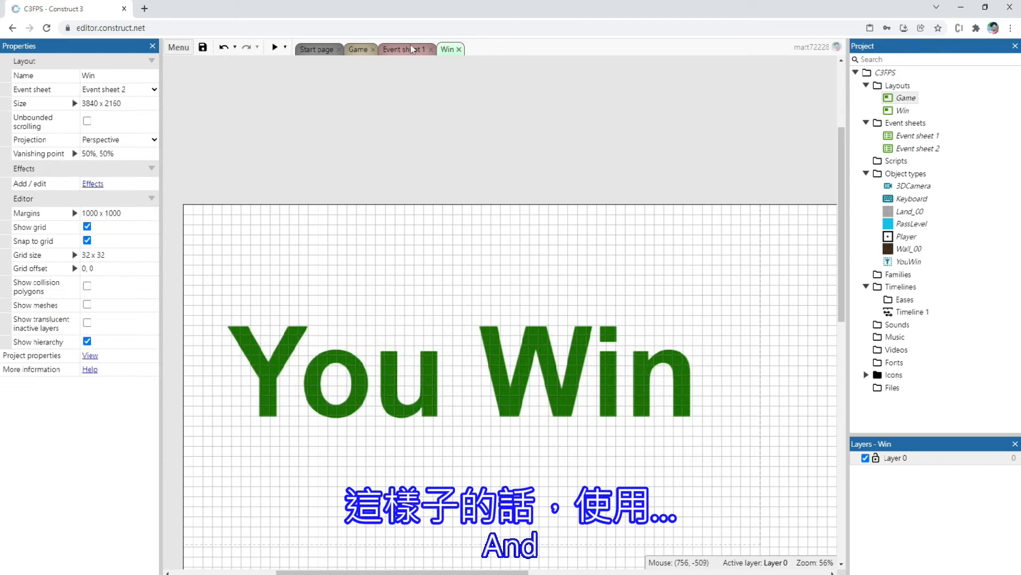
Rename Event sheet 2, which belongs to the Win layout, as Win
click(917, 150)
key(F2)
key(Caps_Lock)
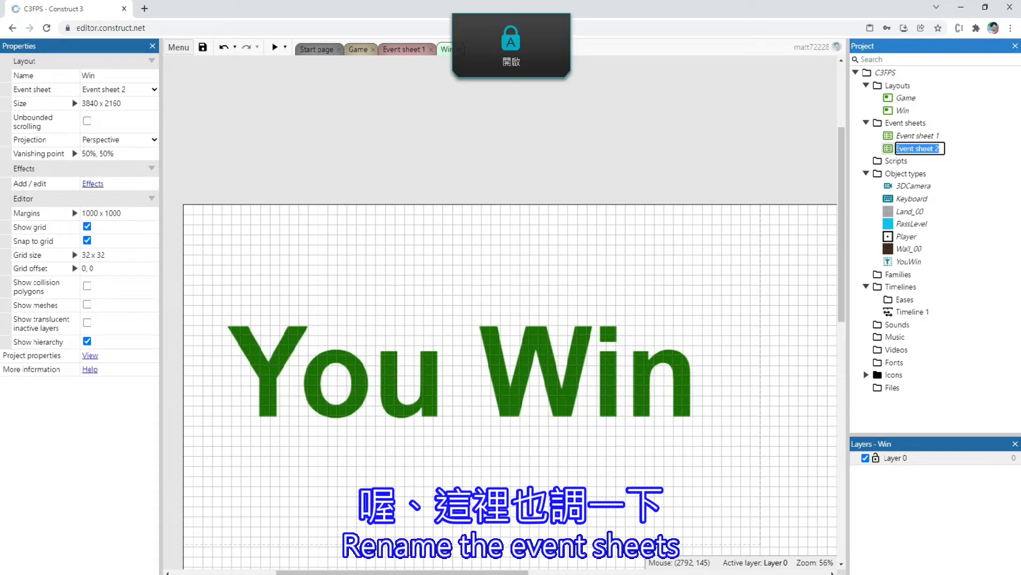
text(W)
key(Caps_Lock)
text(in)
key(Return)
Rename Event sheet 1, which belongs to the Game layout, as Game
click(917, 136)
key(F2)
key(Caps_Lock)
text(G)
key(Caps_Lock)
text(ame)
key(Return)
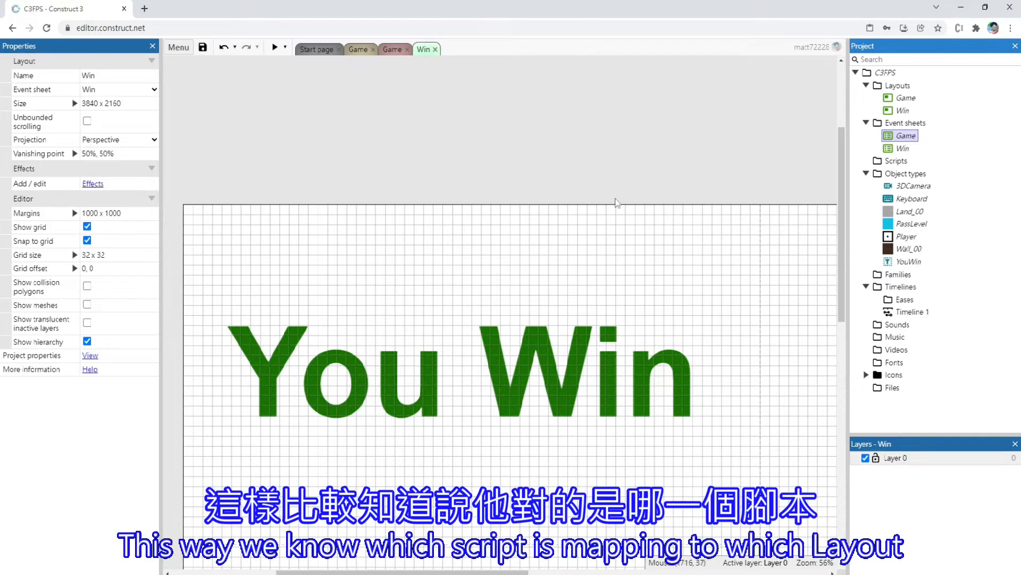
click(404, 354)
click(362, 181)
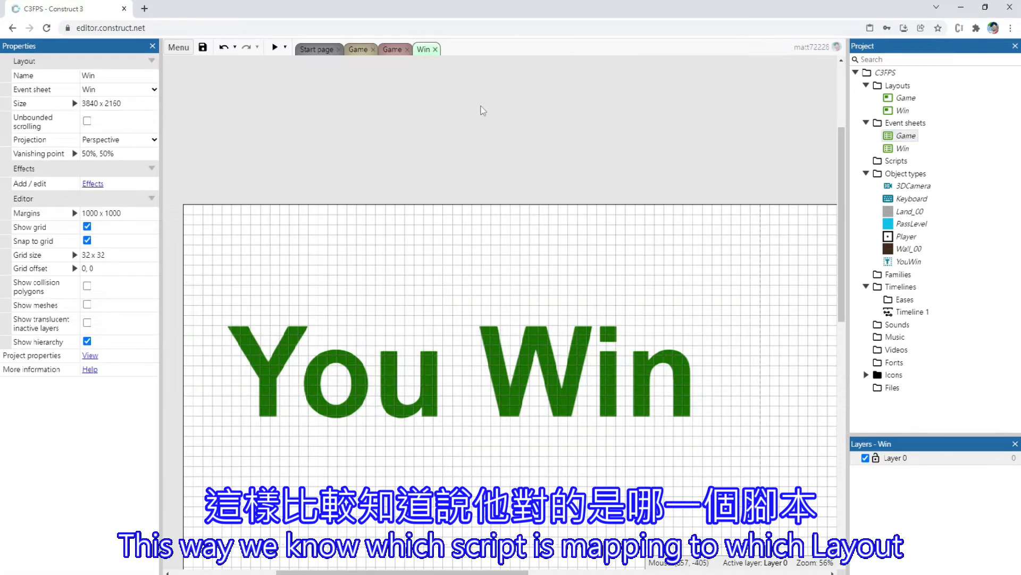
Add a Keyboard "On any key pressed" event to the Win event sheet
double_click(903, 148)
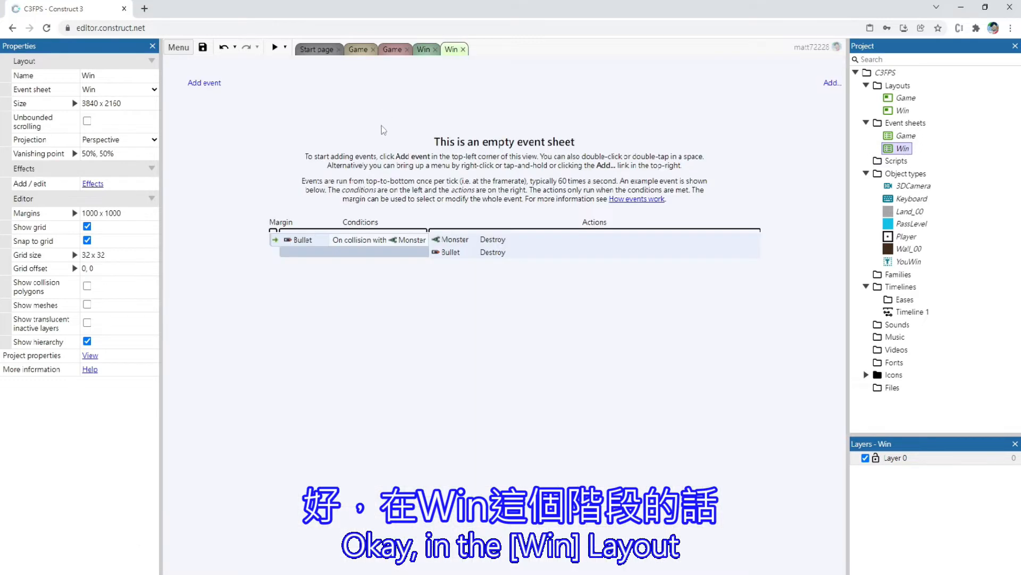
click(205, 82)
double_click(611, 106)
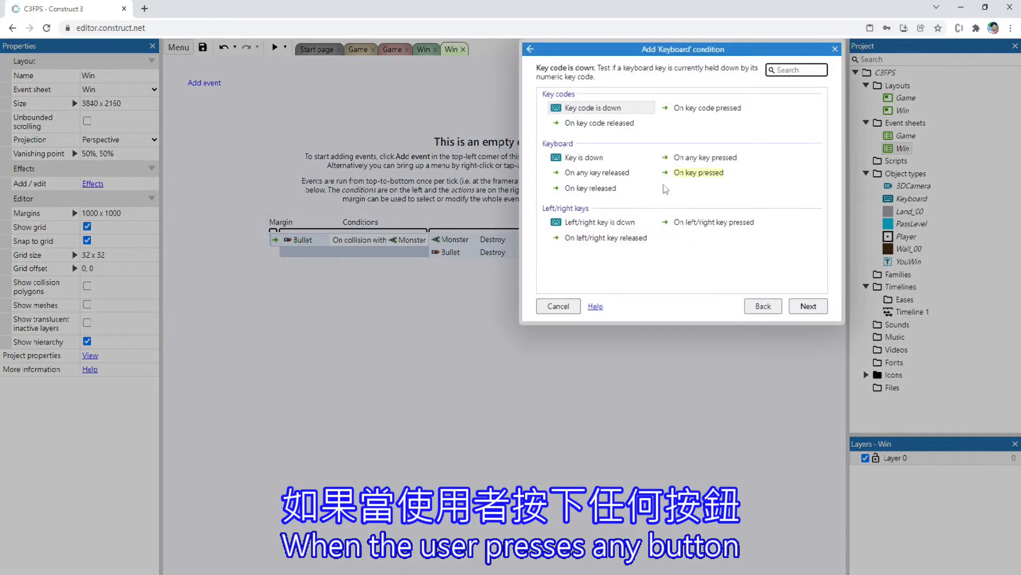
double_click(703, 157)
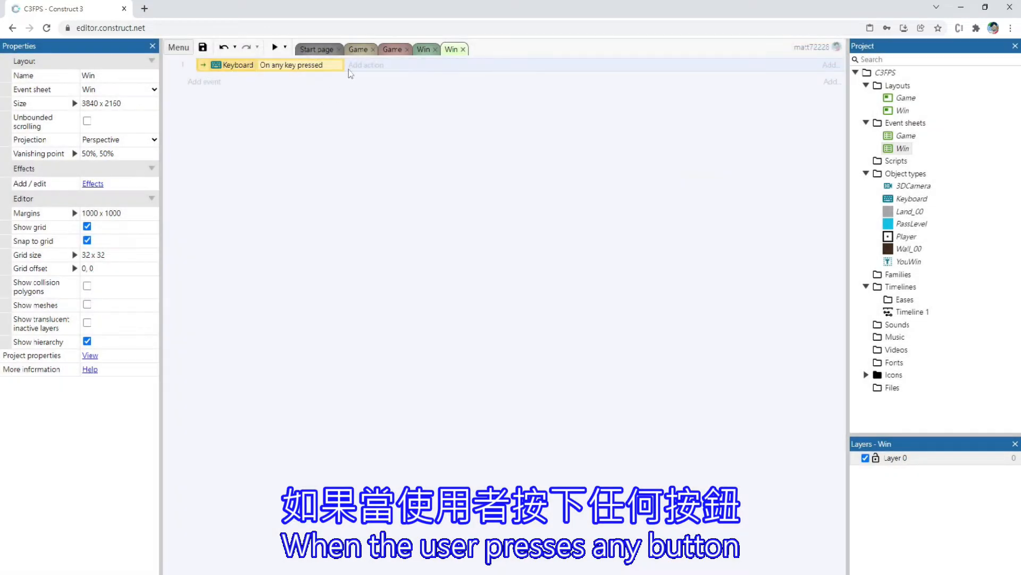
Give the any-key event a System "Go to layout" action with Game as the target layout
click(351, 65)
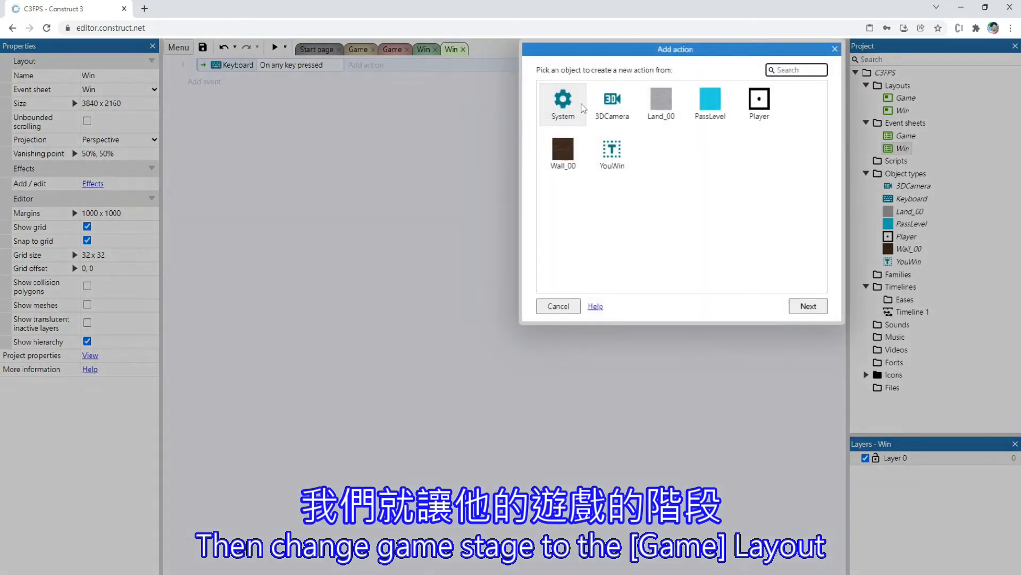
double_click(556, 103)
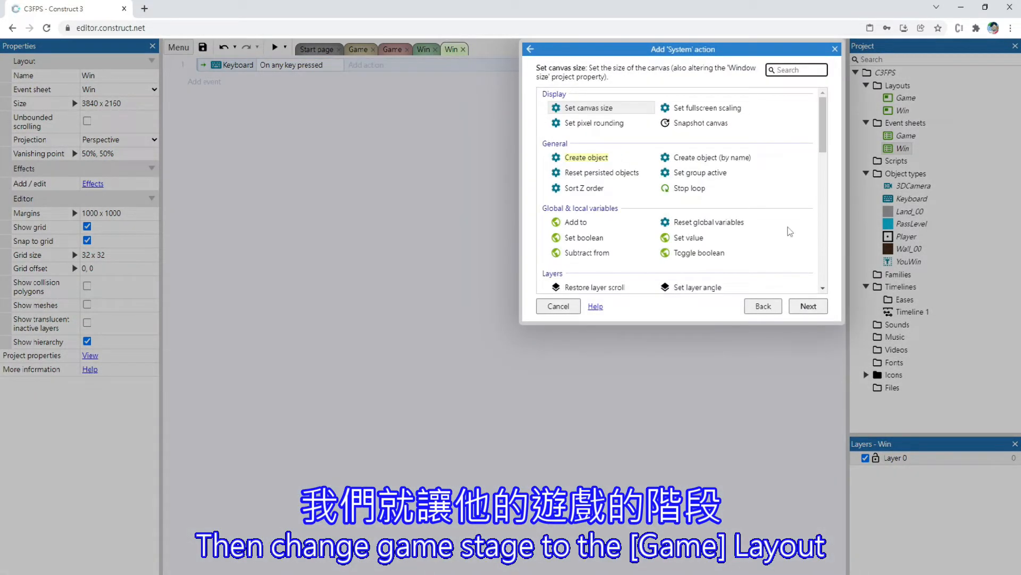
text(gi)
key(BackSpace)
key(BackSpace)
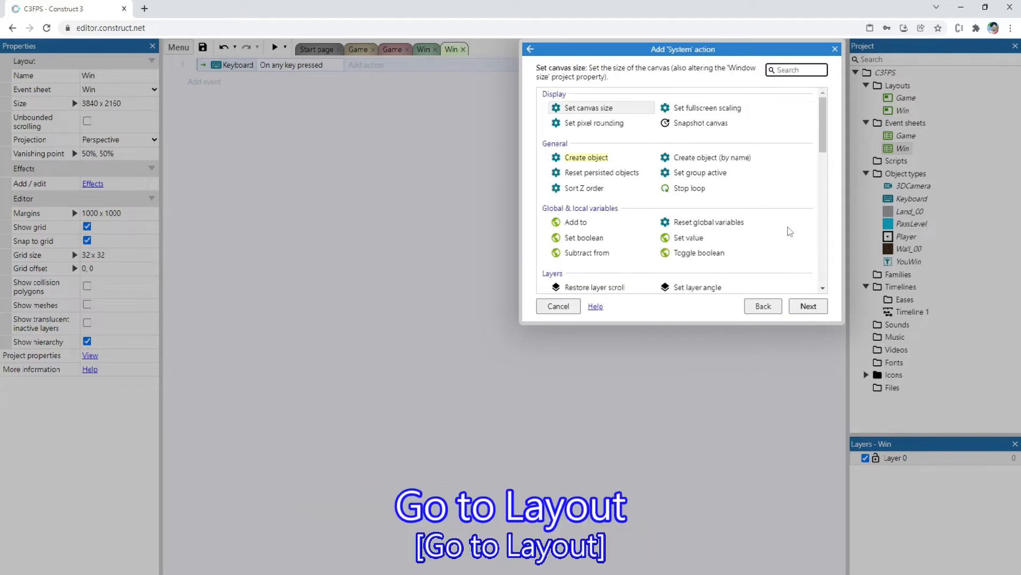
text(go to)
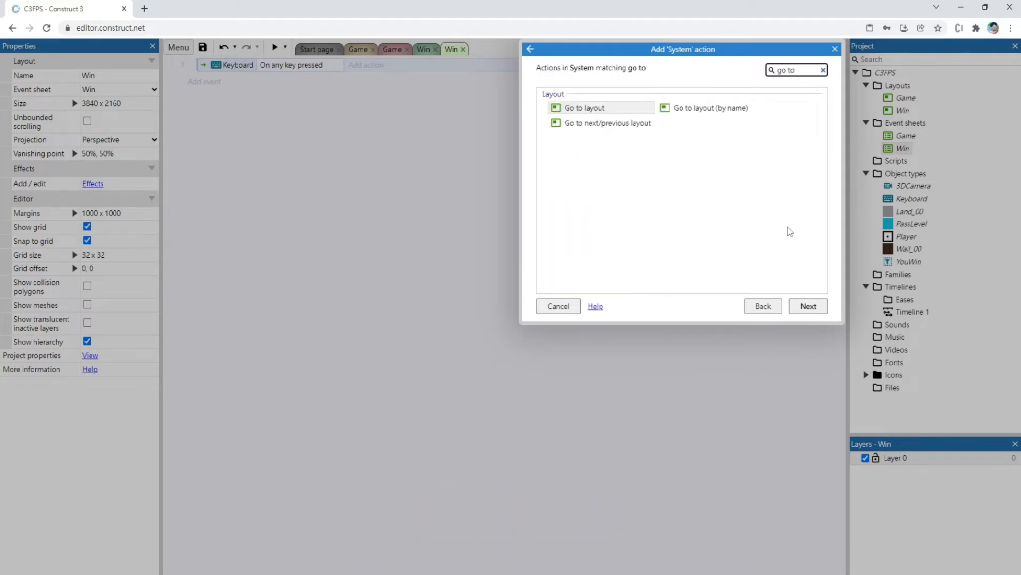
double_click(629, 108)
click(450, 145)
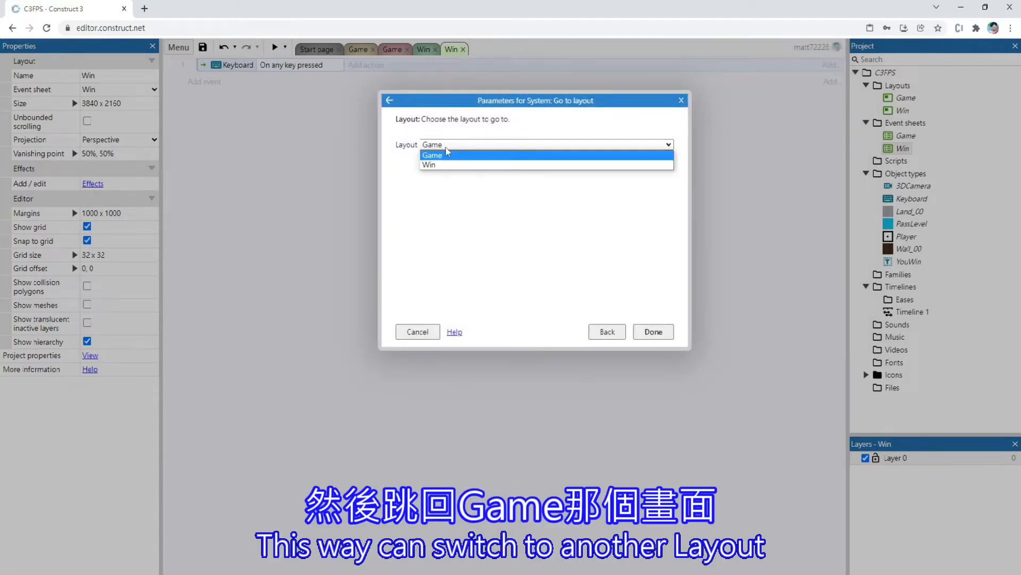
click(447, 155)
click(651, 331)
Preview the Win layout and test the any-key switch to the Game layout
click(423, 50)
click(274, 48)
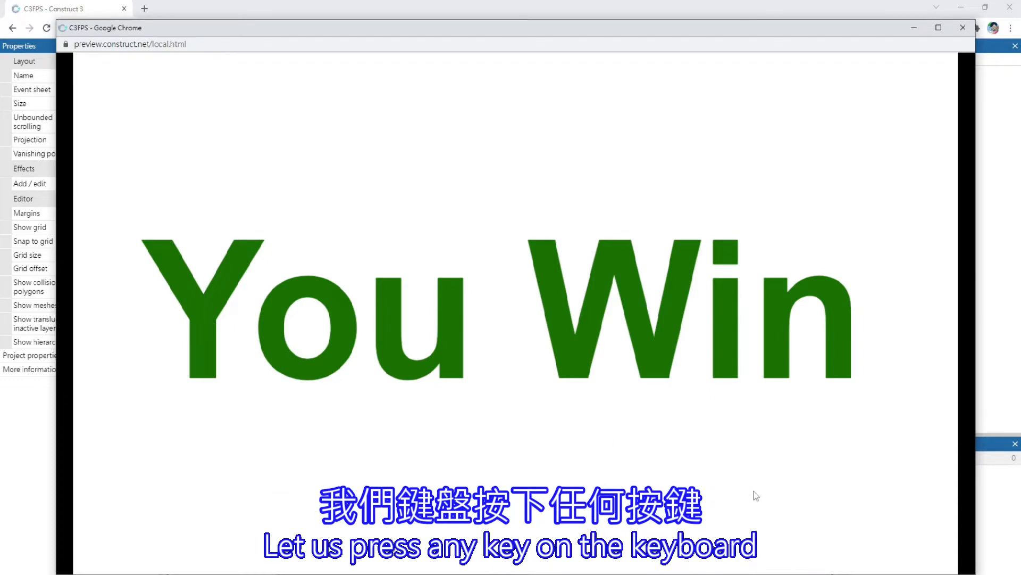
key(space)
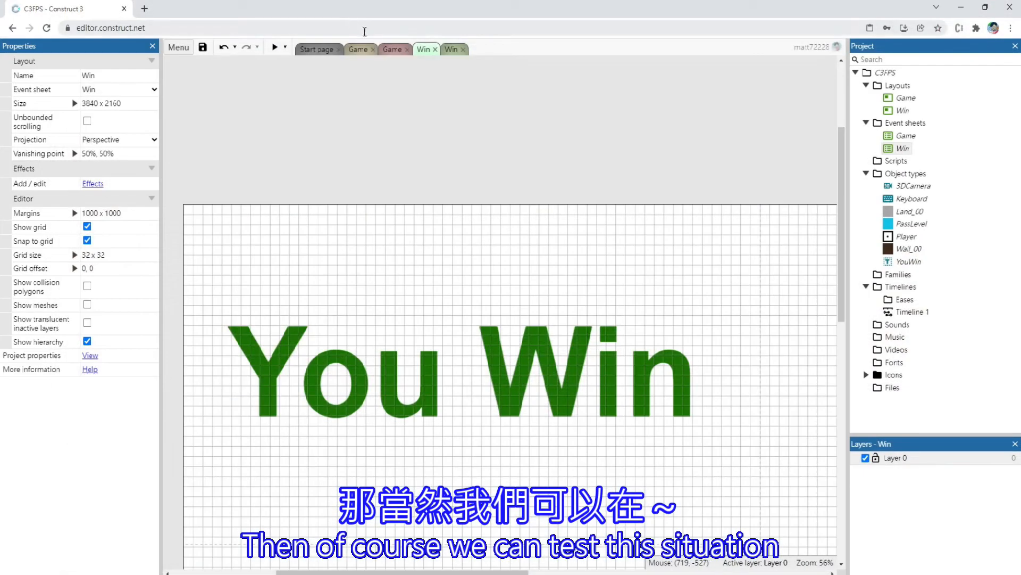
Move the Player in the Game layout nearer the blue portal, to about 2848, 8416, and rotate it to about 60.6°
click(390, 50)
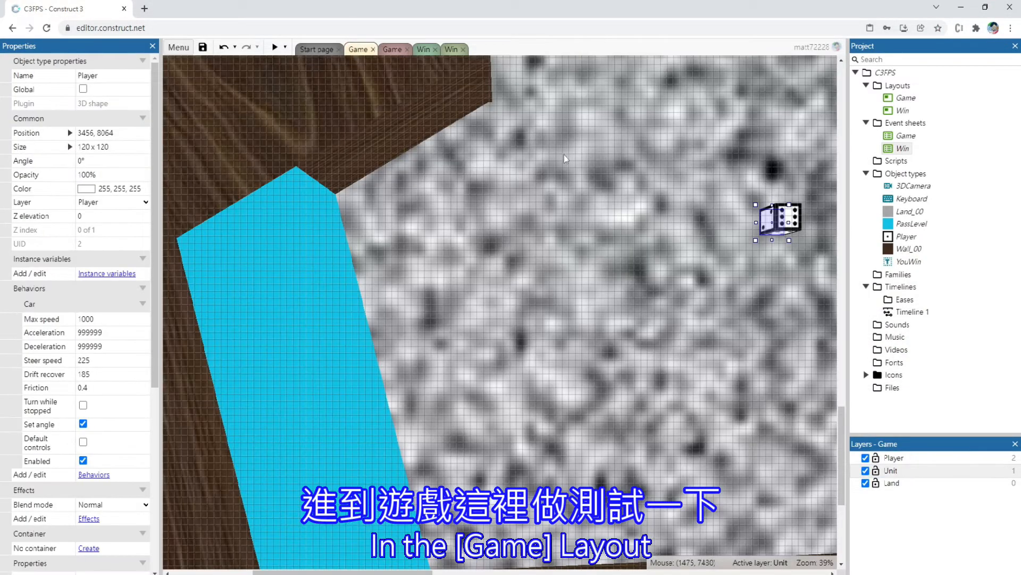
drag(775, 229, 665, 304)
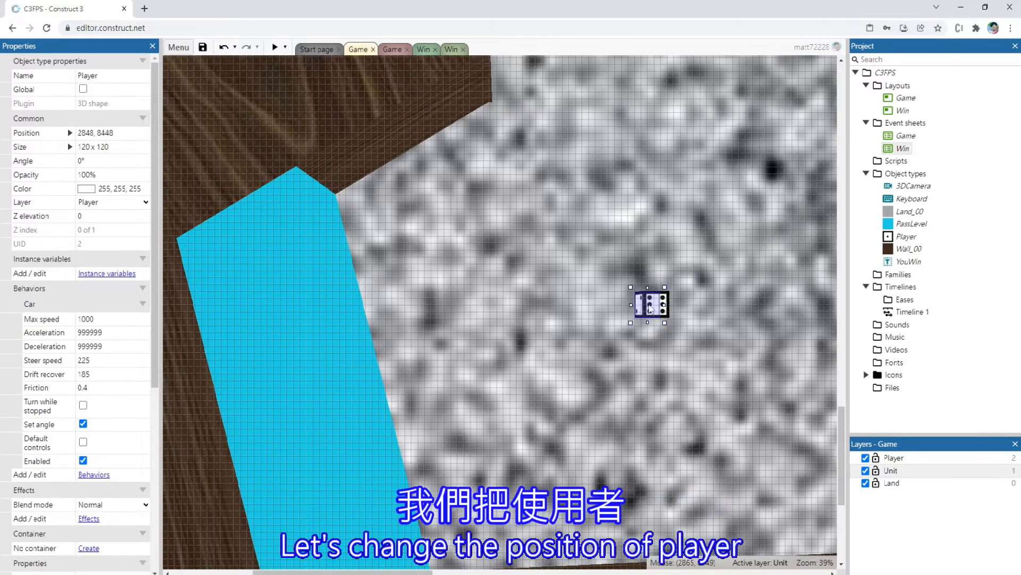
drag(668, 321, 641, 322)
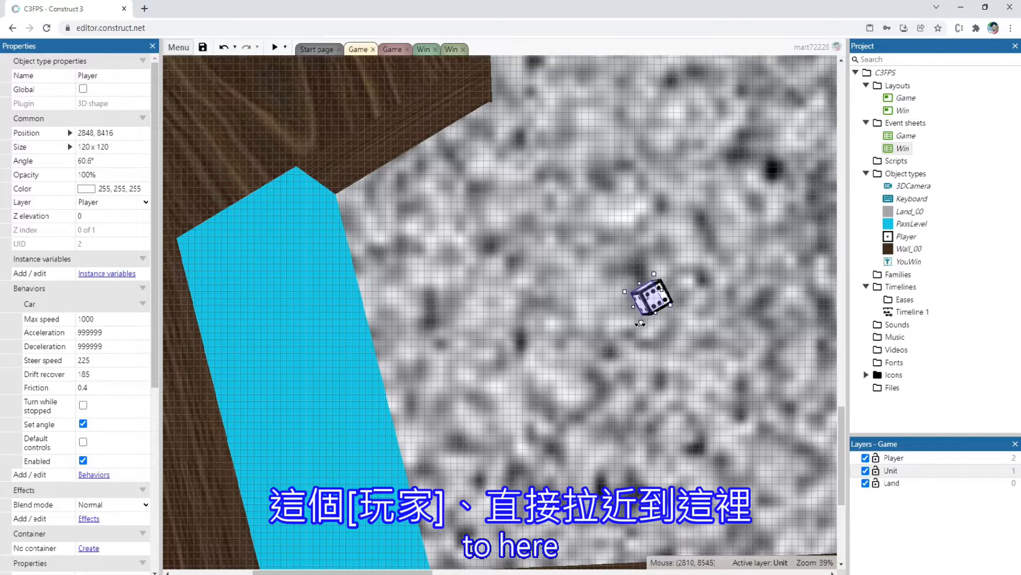
Preview the Game layout twice and move around to check the Player's starting view relative to the portal
click(275, 49)
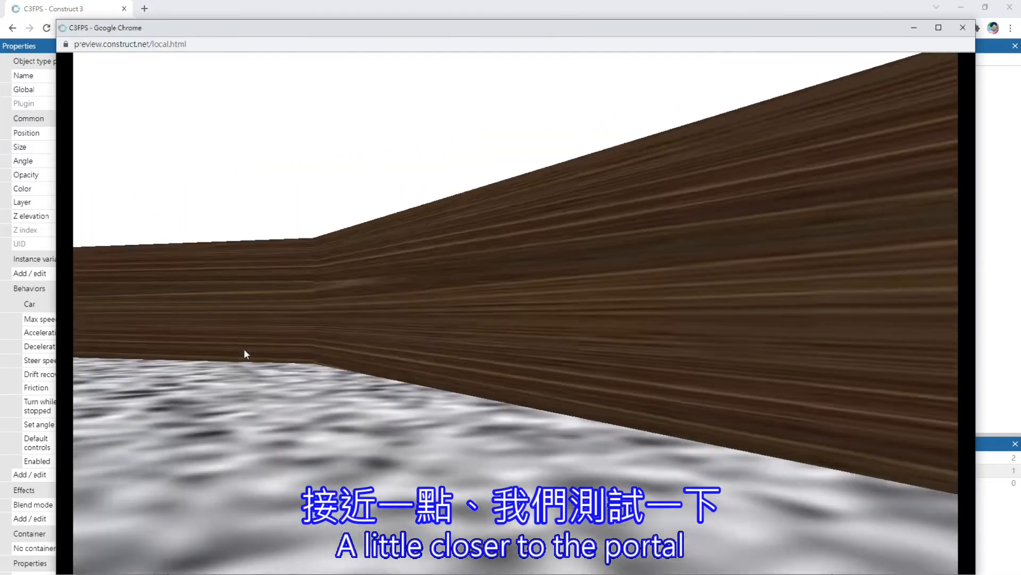
key(Up)
key(Right)
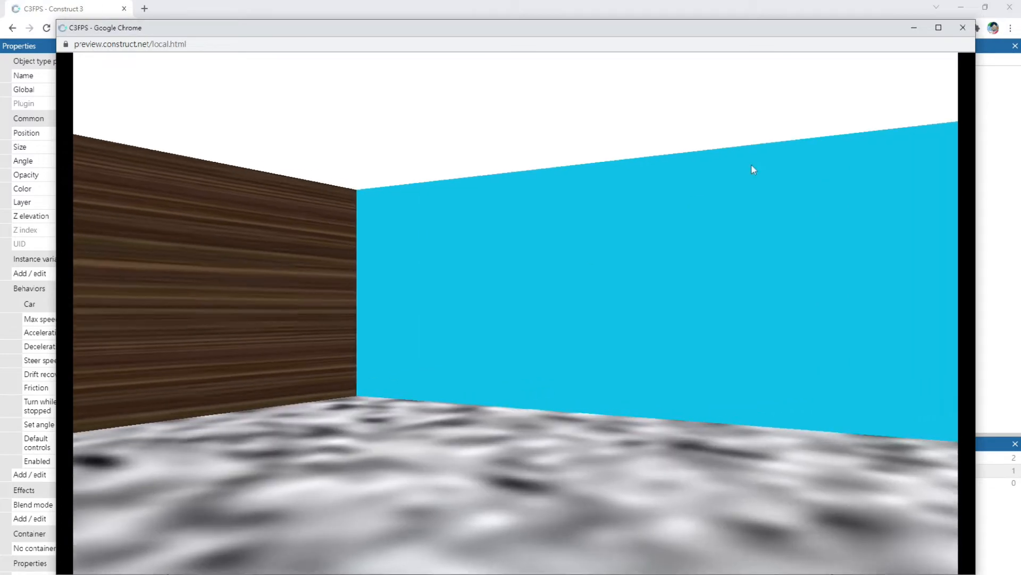
click(963, 27)
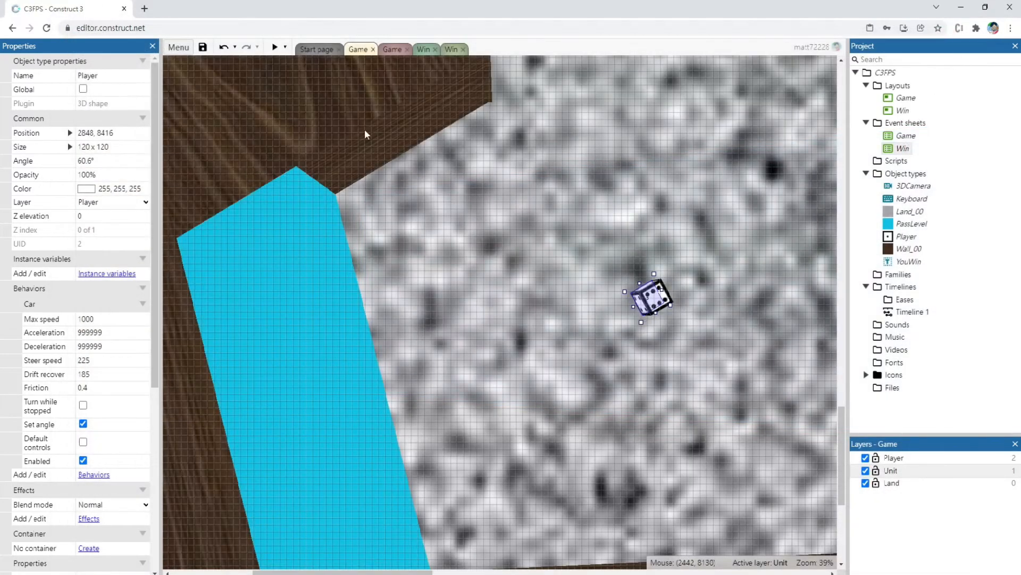
click(274, 49)
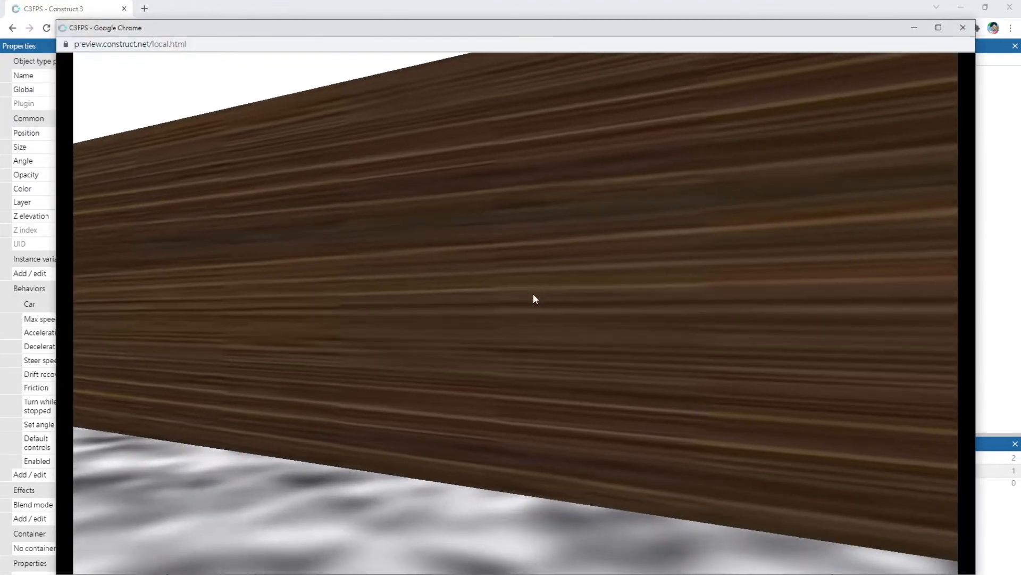
key(Down)
click(965, 27)
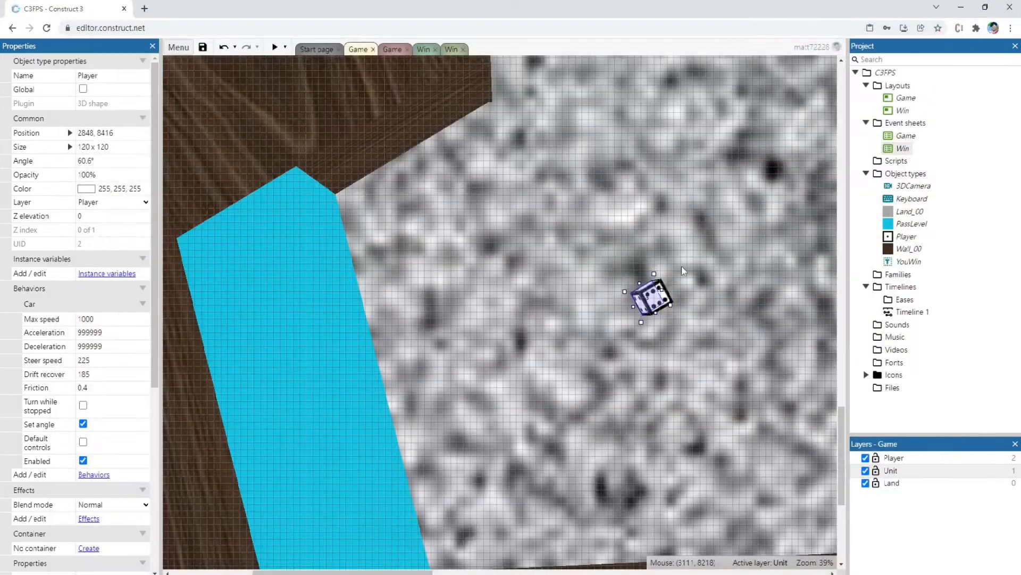
Rotate the Player to about 152.8° so it faces the blue portal, and check the starting view in a preview
drag(678, 310, 612, 381)
click(275, 47)
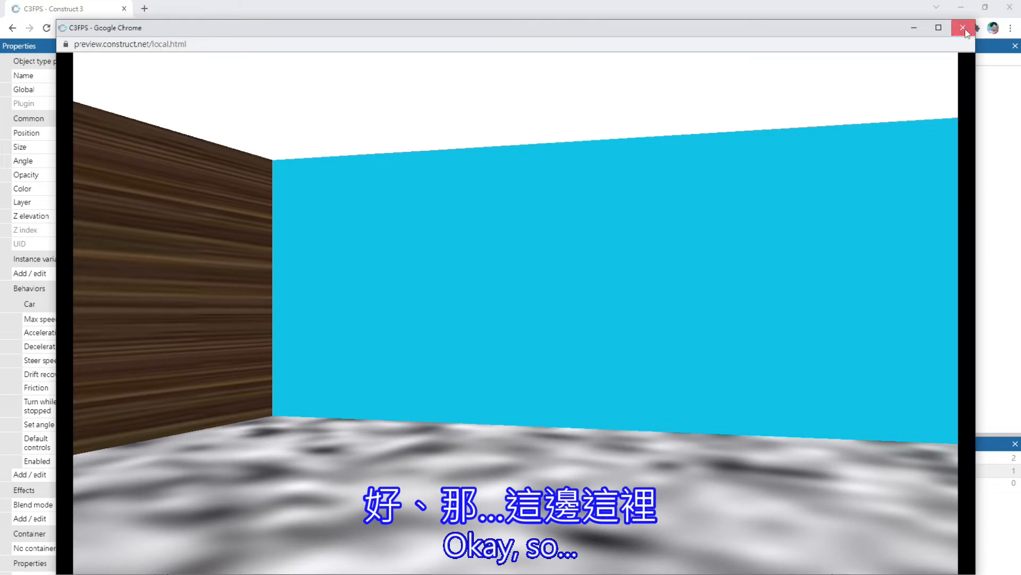
click(963, 27)
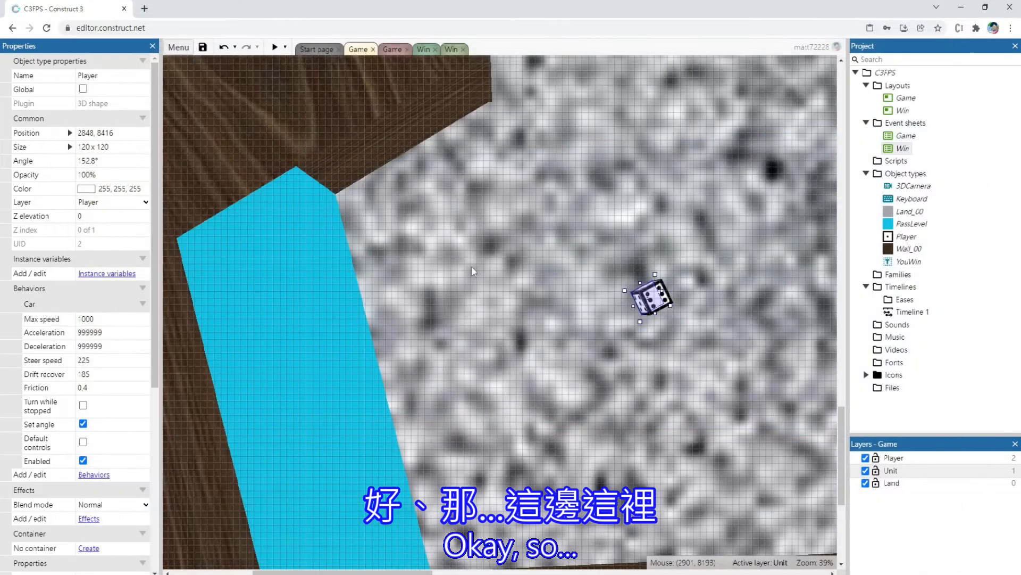
Add a Player "On collision with another object" event to the Game event sheet, with PassLevel as the object
click(305, 341)
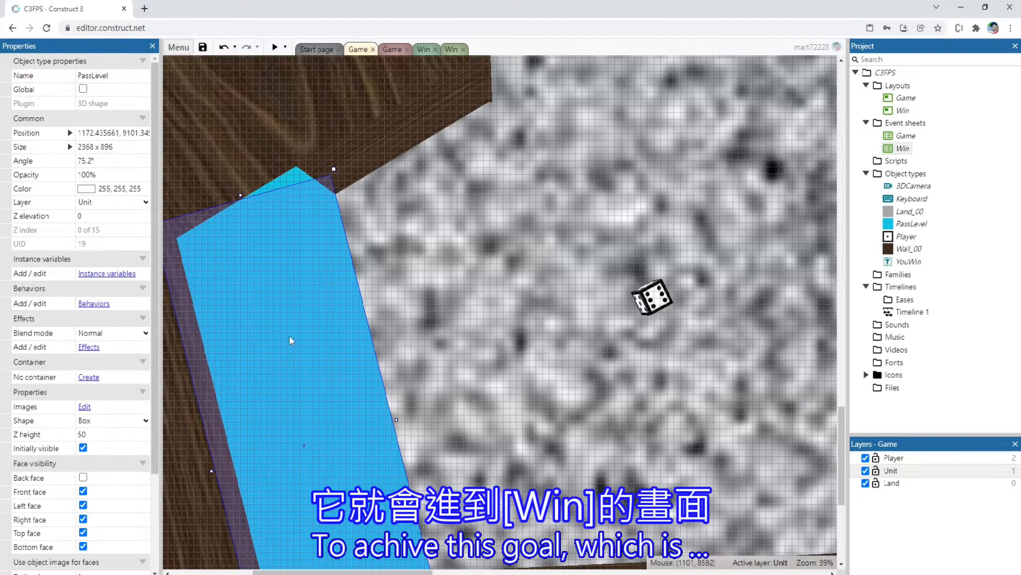
click(391, 49)
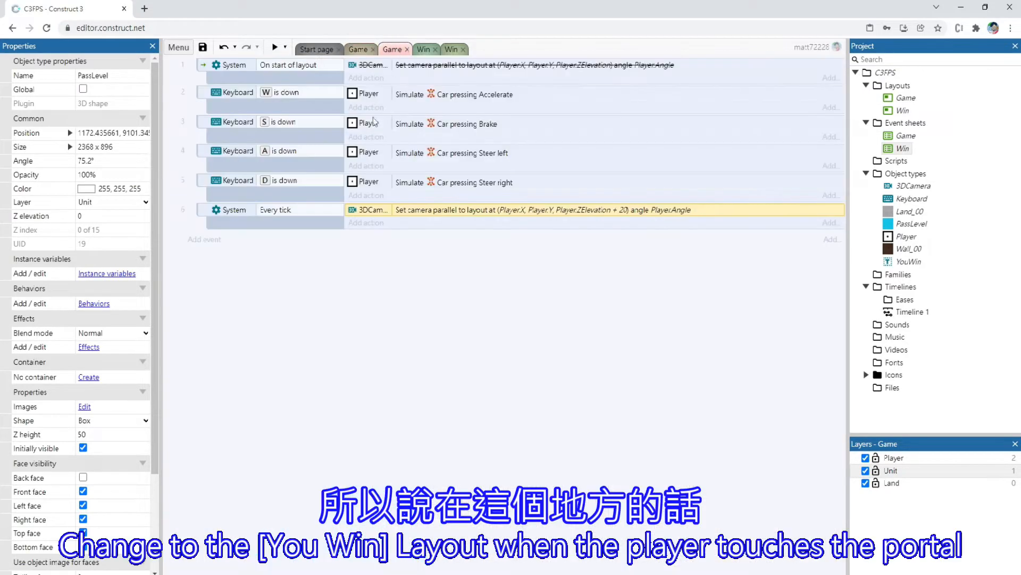
click(292, 271)
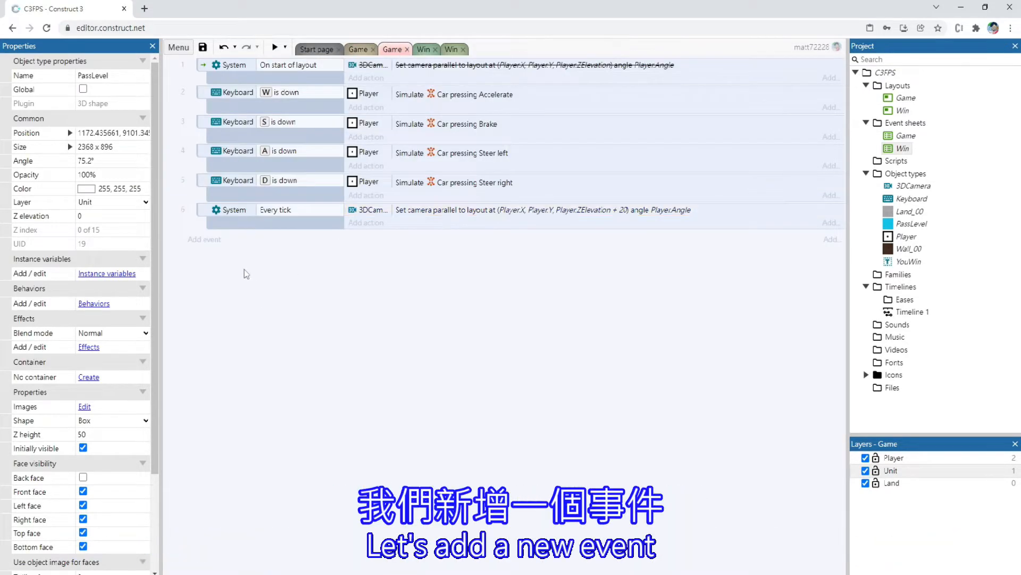
double_click(237, 292)
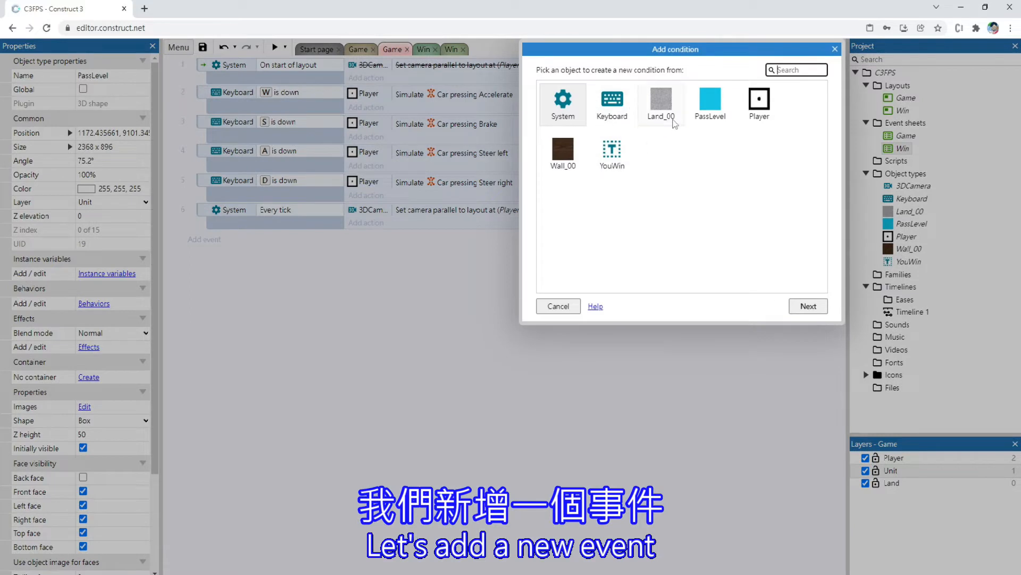
click(758, 106)
double_click(758, 107)
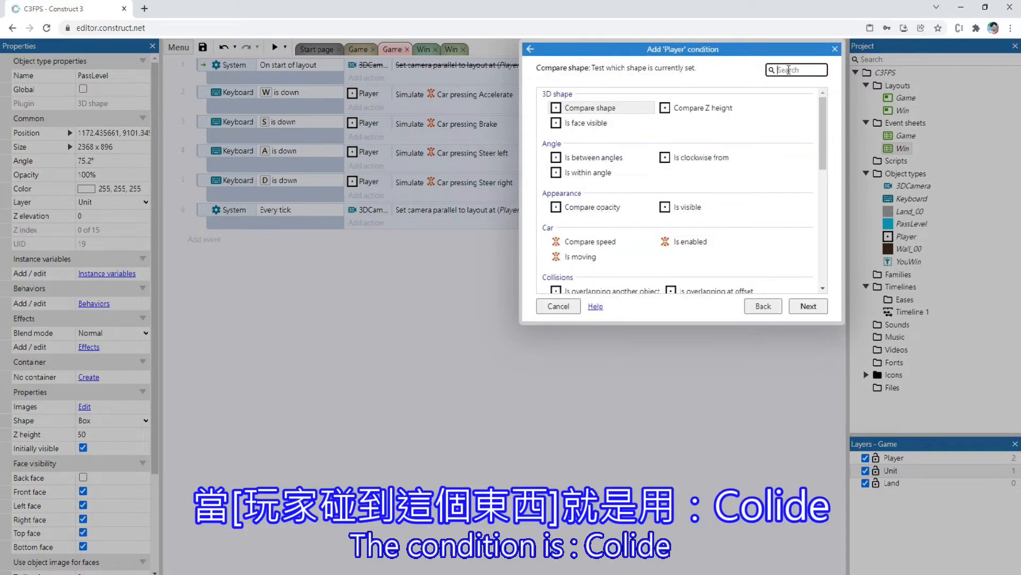
text(coll)
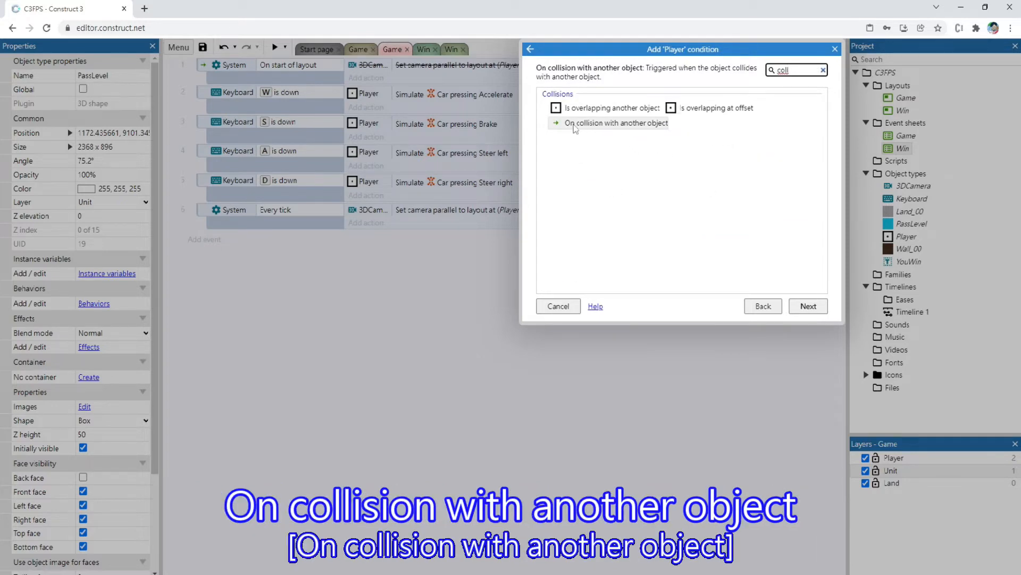
double_click(623, 129)
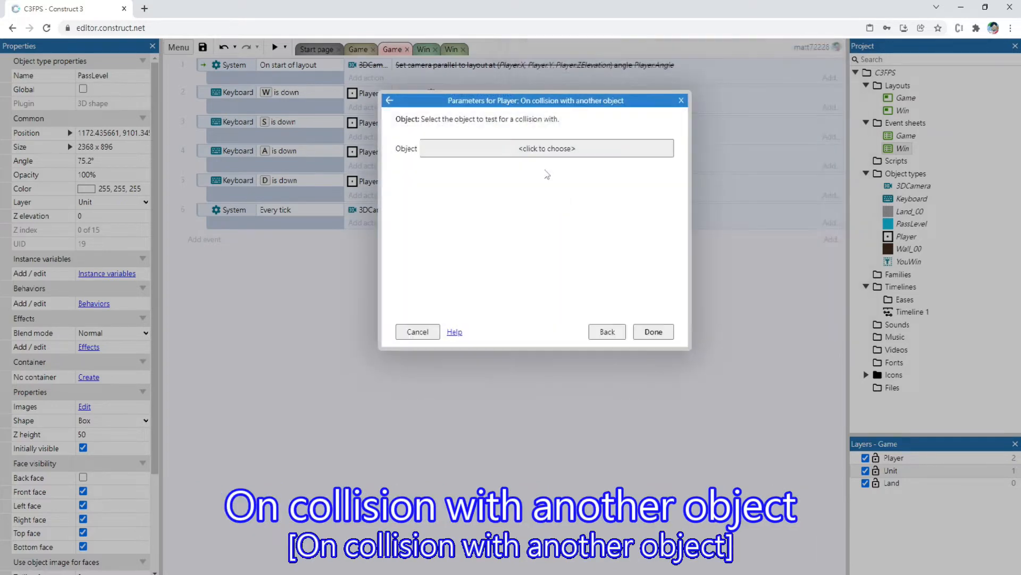
click(553, 152)
double_click(609, 159)
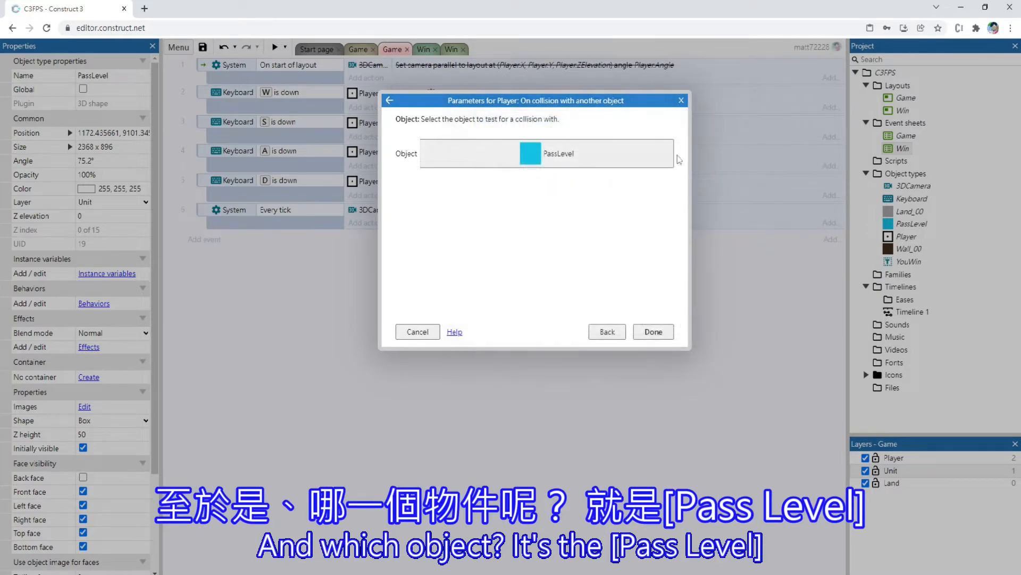
click(654, 330)
Give the PassLevel collision event a System "Go to layout" action with Win as the target layout
click(380, 238)
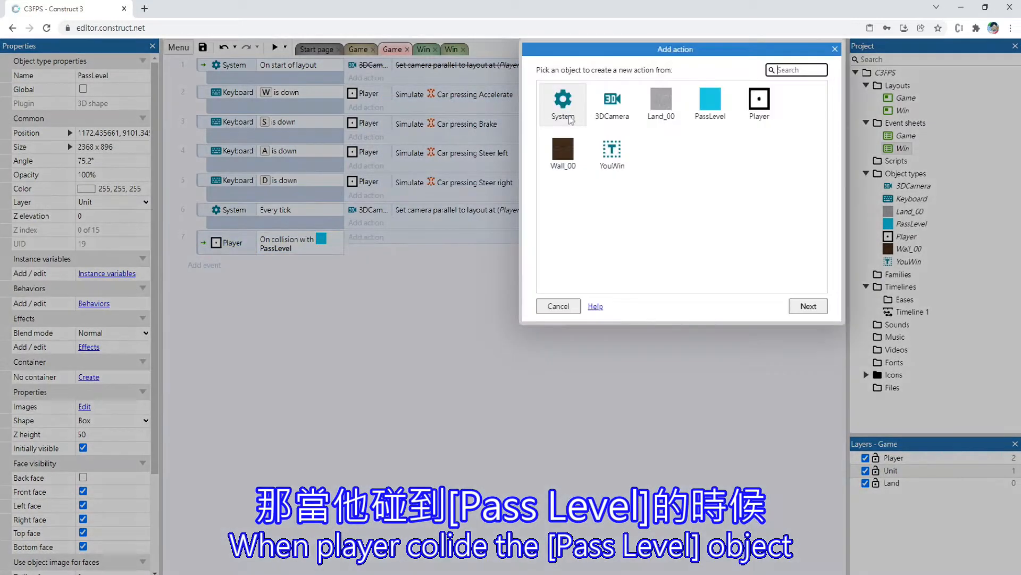
double_click(592, 101)
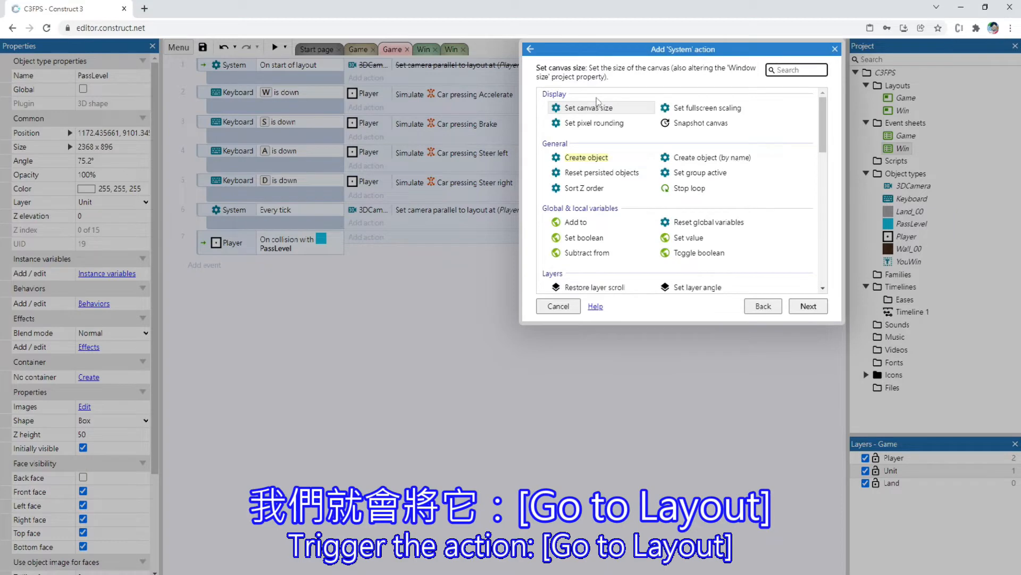
text(go to)
double_click(590, 109)
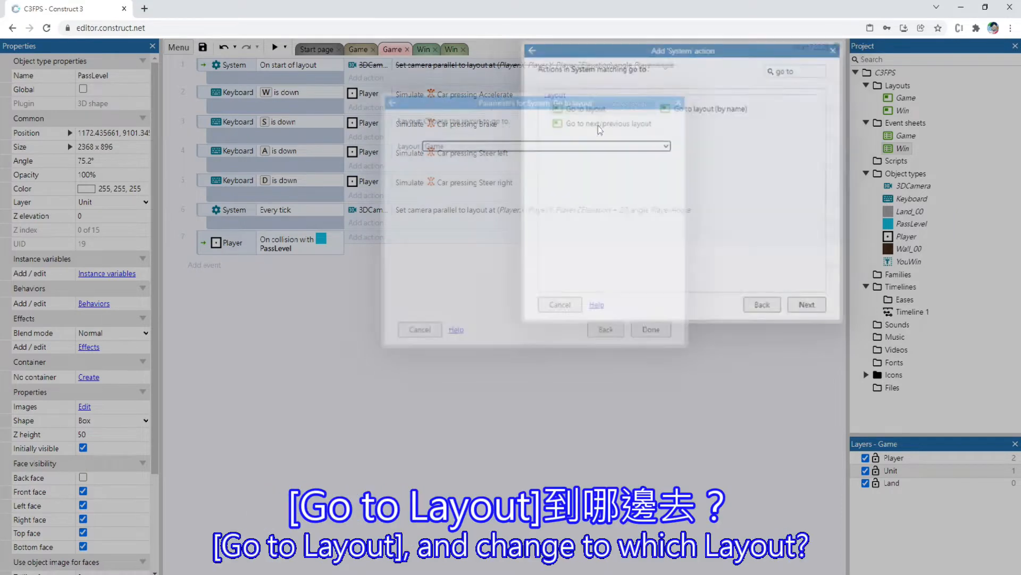
click(554, 146)
click(448, 165)
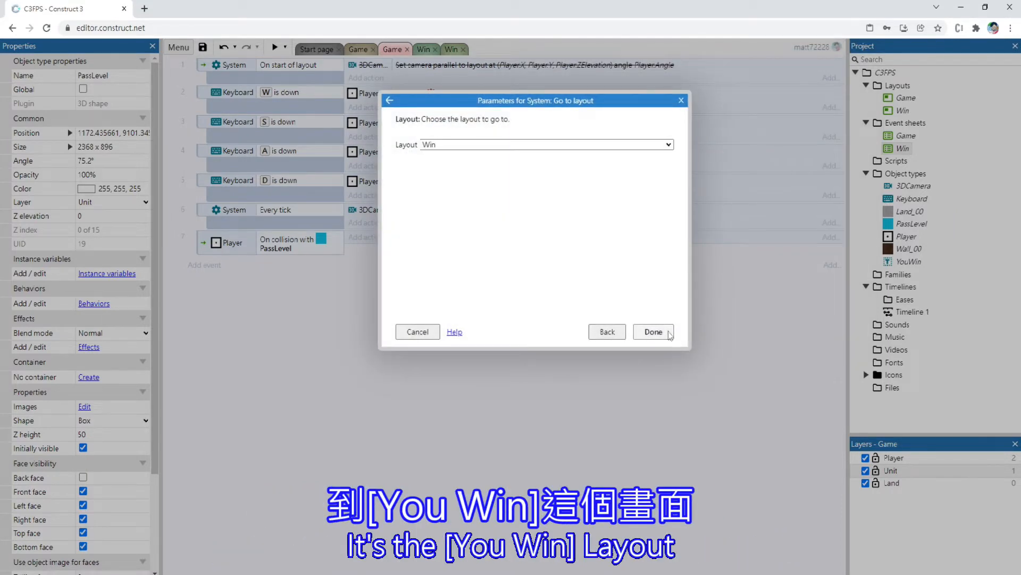
click(654, 332)
Preview the Game layout, walk into the portal to test the switch to Win, and test the any-key return
click(359, 50)
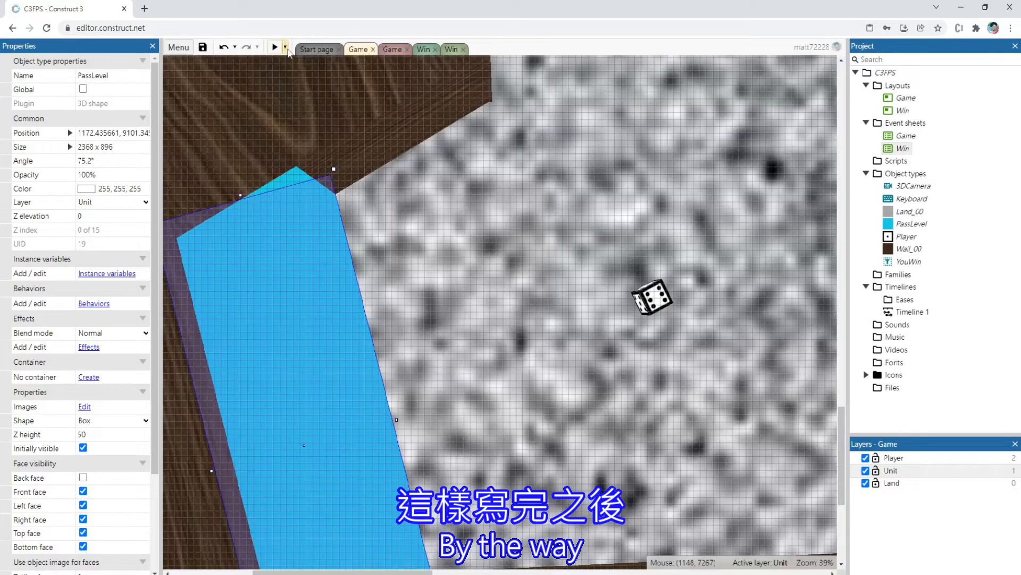
click(276, 48)
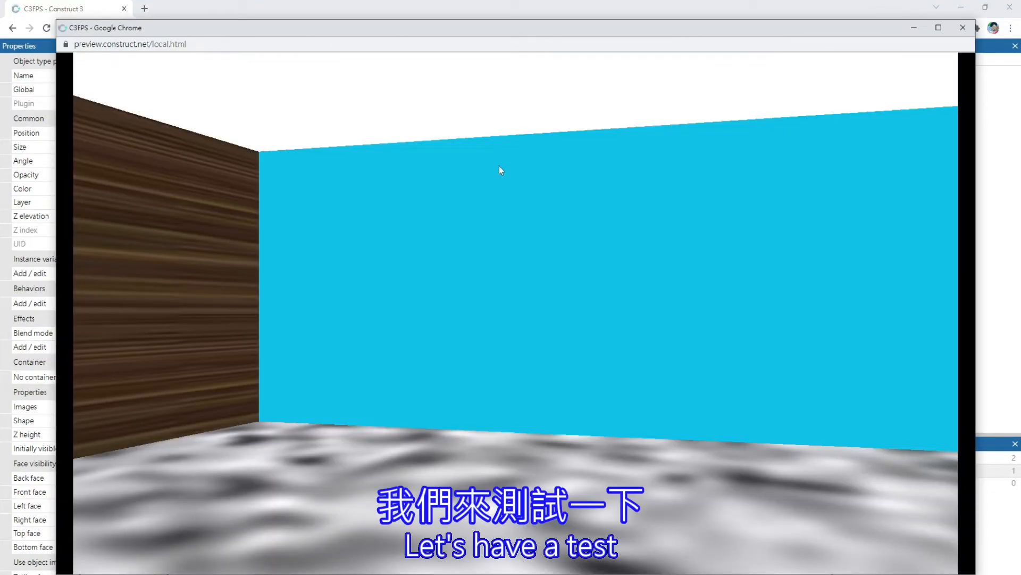
key(Right)
key(Down)
key(Left)
key(Right)
key(Up)
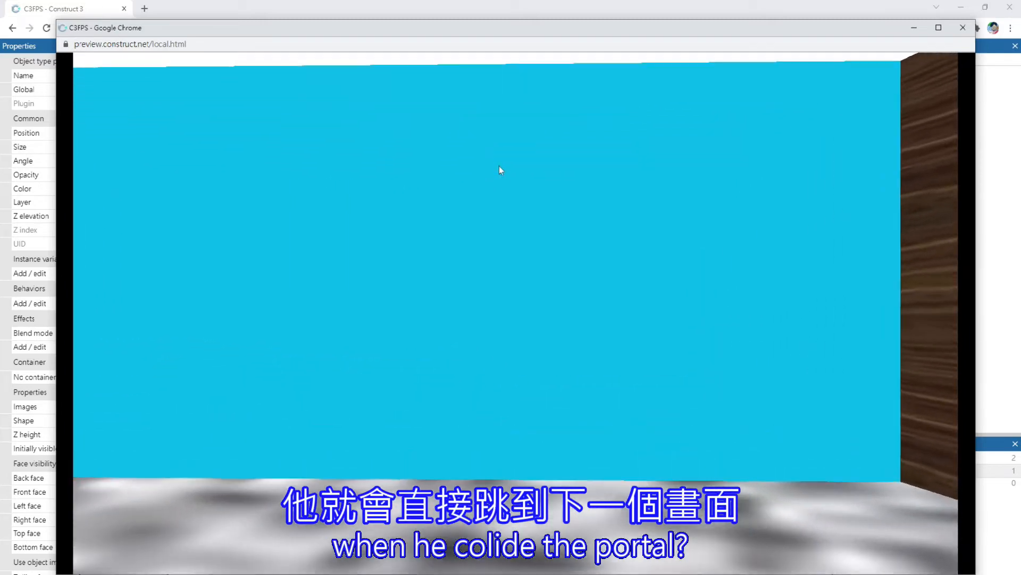
key(Up)
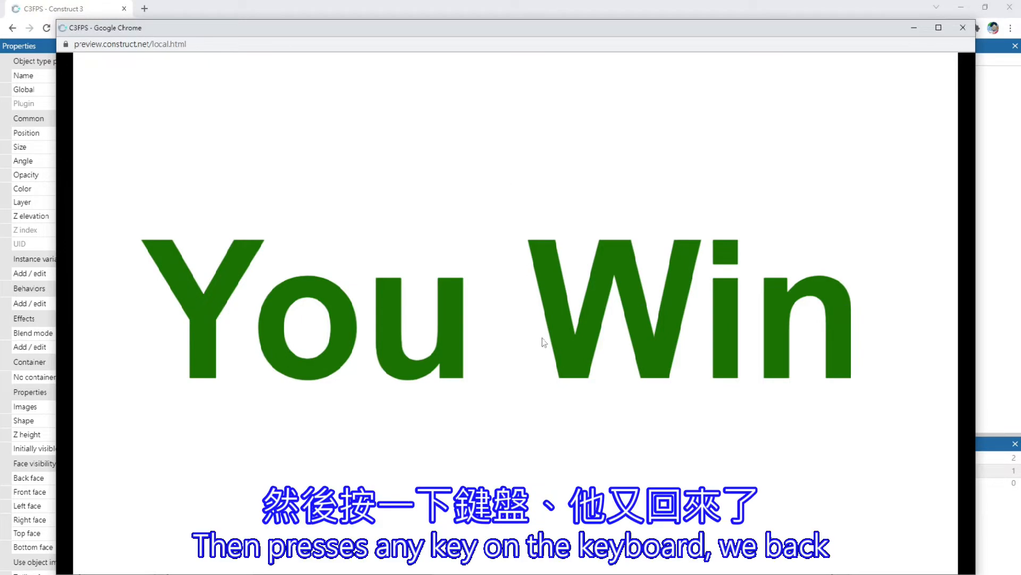
key(Down)
key(Down)
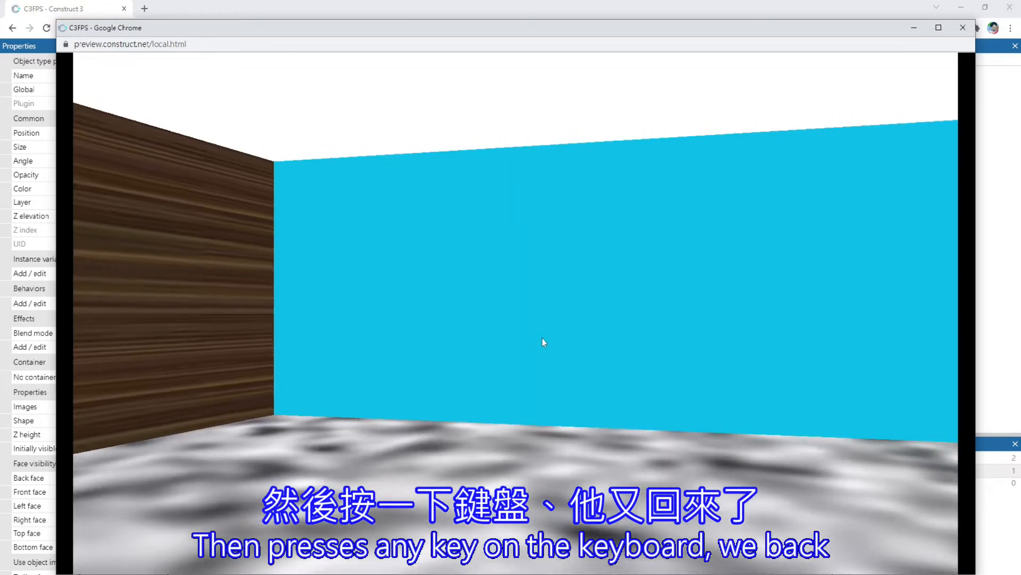
key(Down)
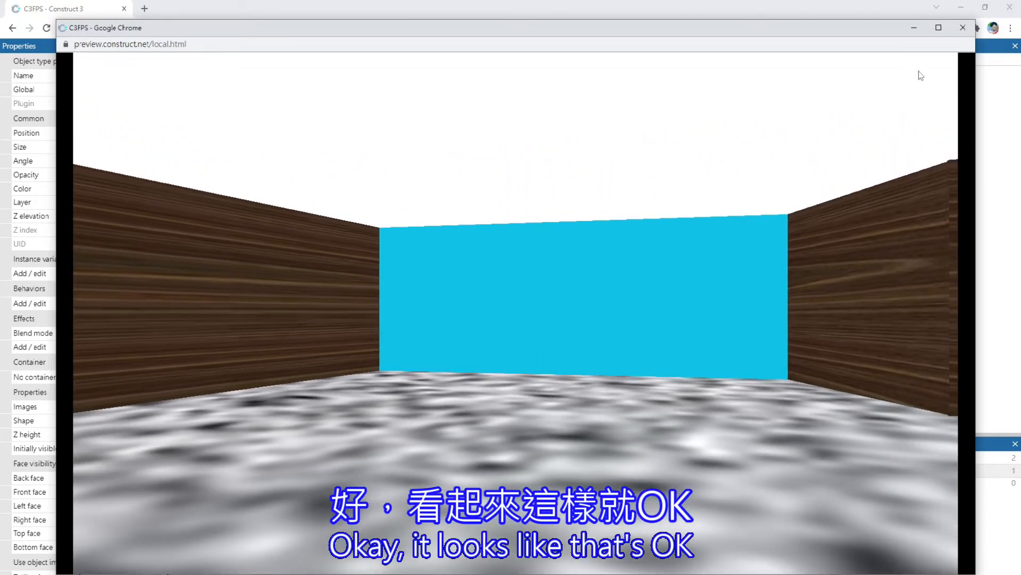
click(959, 35)
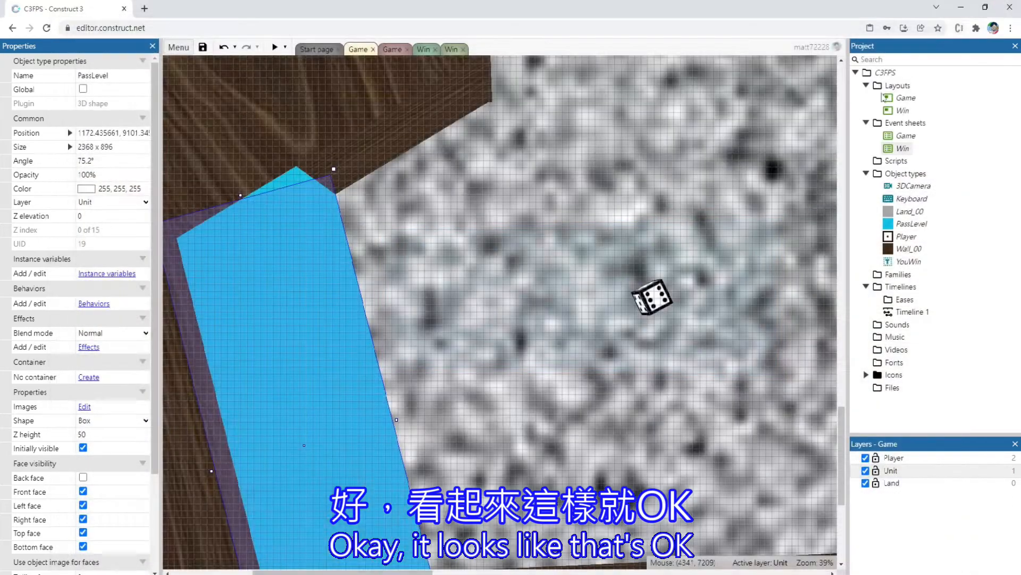
Move the Player in the Game layout away from the portal, up past the horizontal wall to about 2592, 3872
scroll(633, 242, down, 3)
scroll(637, 227, down, 2)
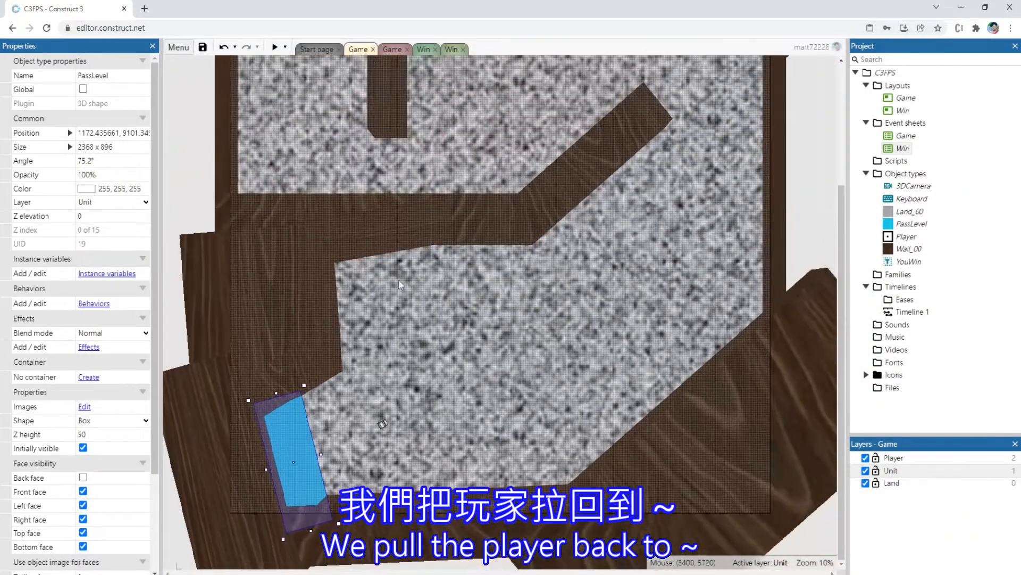
click(382, 423)
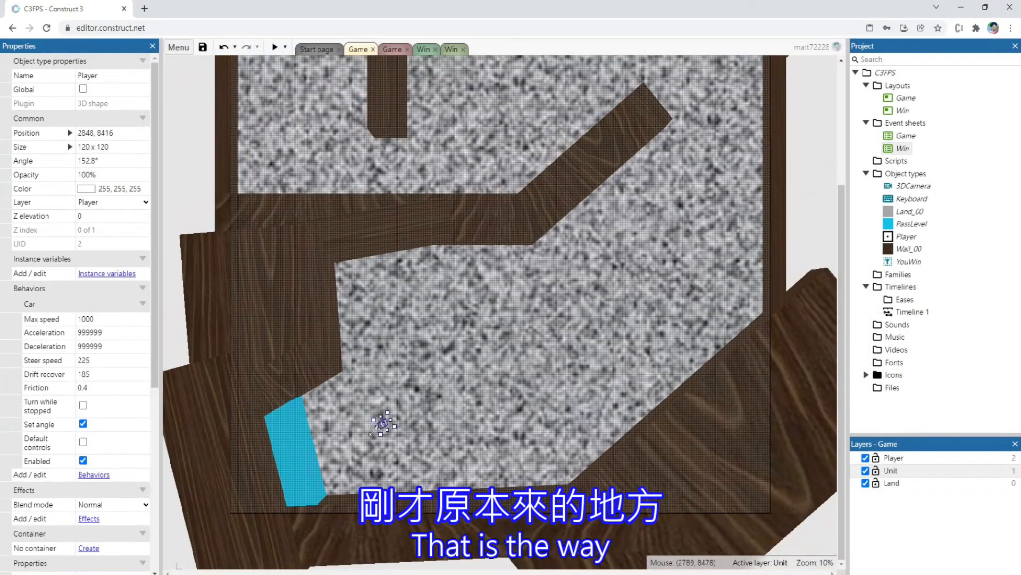
key(Up)
key(Up)
key(Up)
key(Up)
key(Up)
key(Up)
key(Up)
key(Up)
key(Up)
key(Up)
key(Up)
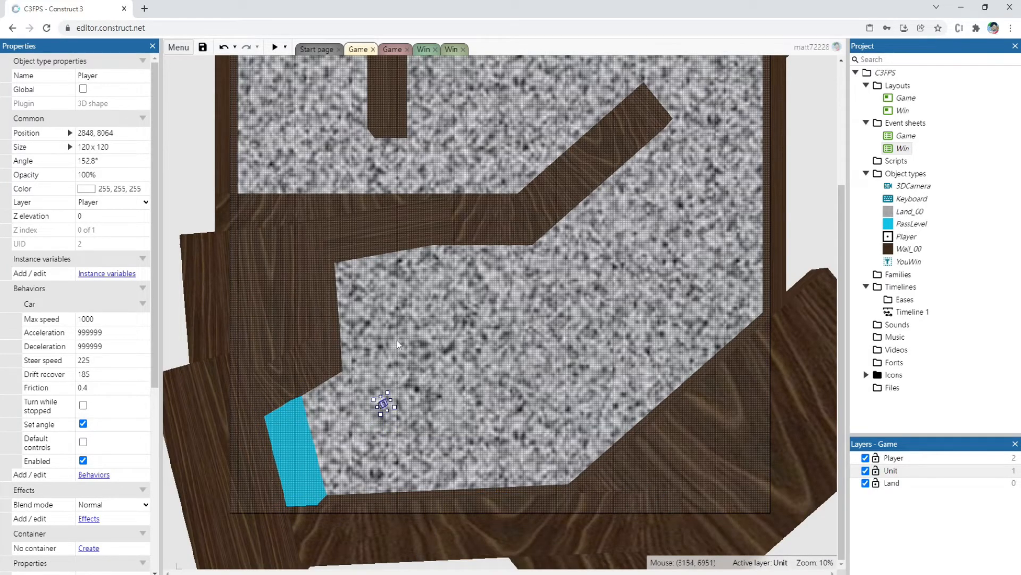
scroll(365, 373, up, 4)
drag(399, 450, 362, 71)
scroll(343, 141, up, 6)
key(Up)
key(Up)
key(Up)
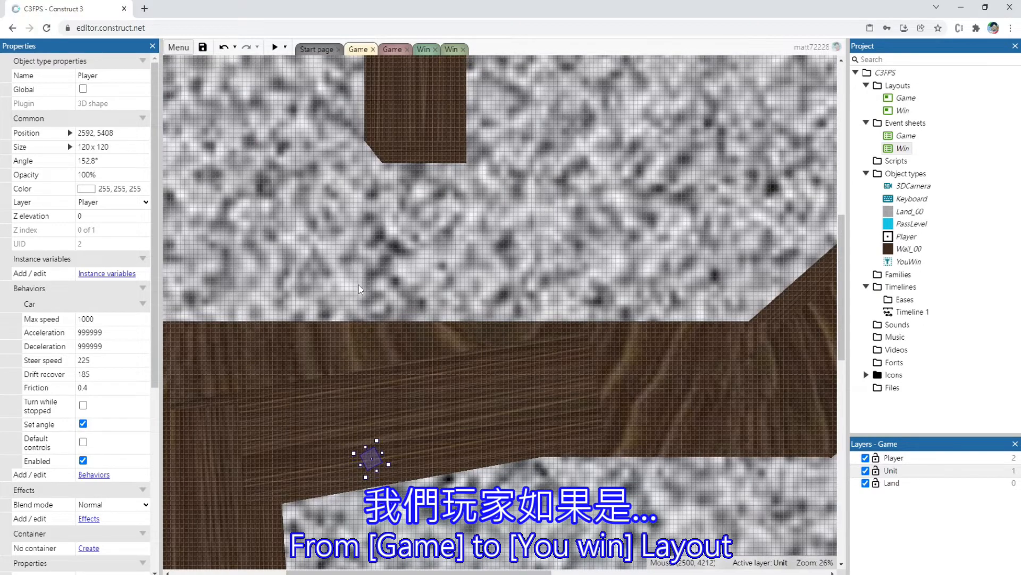
key(Up)
key(Up)
key(Up)
key(Up)
key(Up)
key(Up)
key(Up)
key(Up)
key(Up)
key(Up)
key(Up)
key(Up)
key(Up)
key(Up)
key(Up)
key(Up)
key(Up)
key(Up)
key(Up)
key(Up)
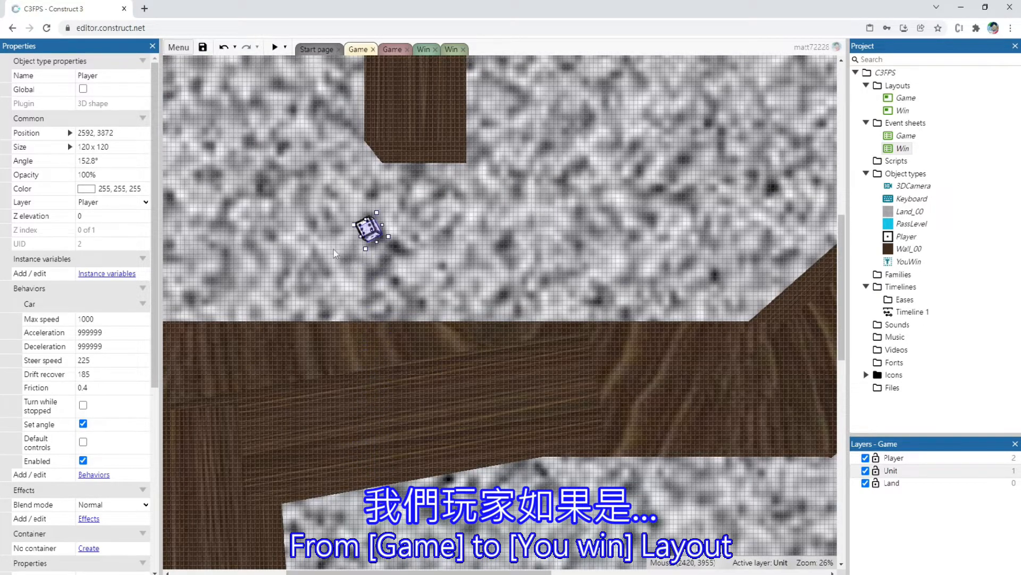
Undo the accidental instance move and shift the Player left of the vertical wall, to about 2048, 3808
scroll(323, 316, up, 5)
drag(312, 345, 297, 328)
key(ctrl+z)
click(364, 520)
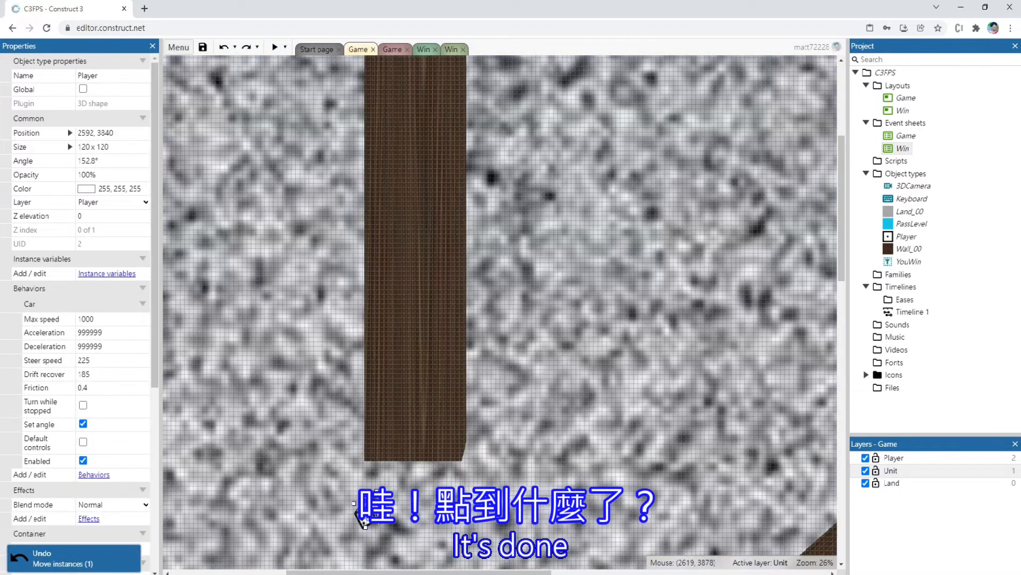
key(Left)
key(Left)
key(Left)
key(Left)
key(Left)
key(Left)
key(Left)
key(Left)
key(Left)
key(Left)
key(Left)
key(Left)
key(Left)
key(Left)
key(Left)
key(Left)
key(Left)
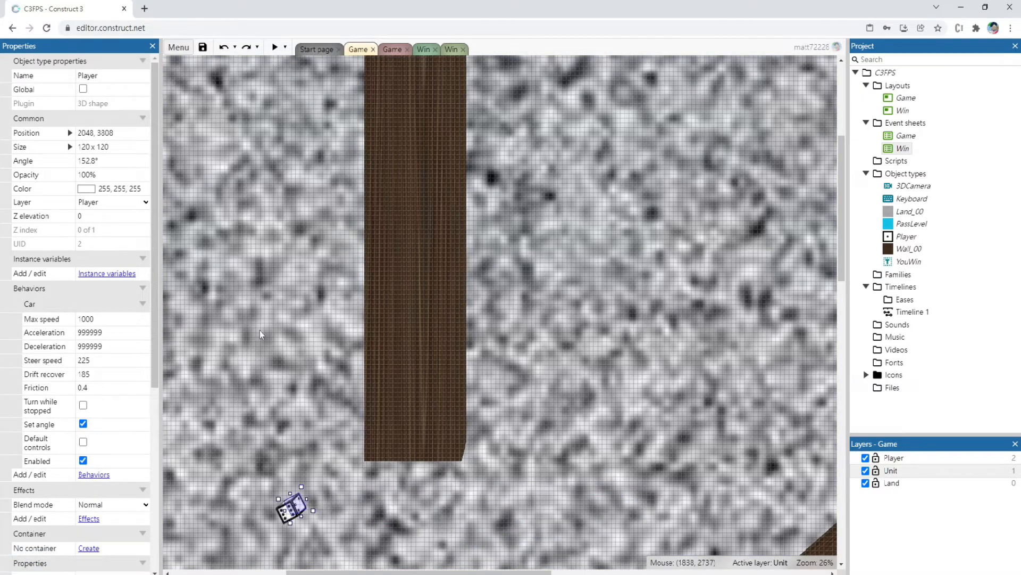
Move the Player up the corridor between the outer wall and the vertical wall, to about 2048, 1696
key(Up)
key(Up)
key(Up)
key(Up)
key(Up)
key(Up)
key(Up)
key(Up)
key(Up)
key(Up)
key(Up)
key(Up)
key(Up)
key(Up)
key(Up)
key(Up)
key(Up)
key(Up)
key(Up)
key(Up)
key(Up)
key(Up)
key(Up)
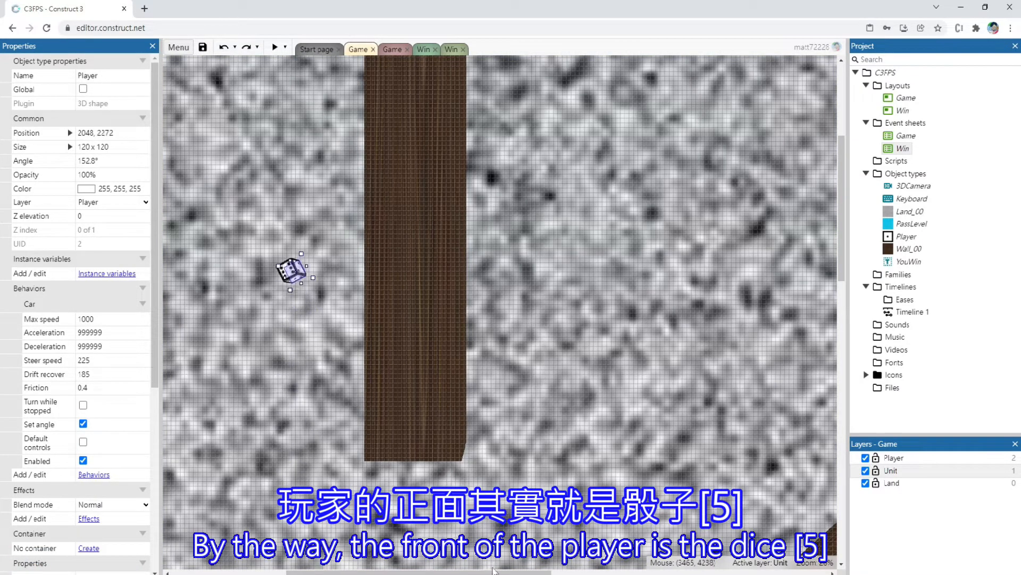
drag(492, 574, 405, 574)
key(Up)
key(Up)
key(Up)
key(Up)
key(Up)
key(Up)
key(Up)
key(Up)
key(Up)
key(Up)
key(Up)
key(Up)
key(Up)
key(Up)
key(Up)
key(Up)
key(Up)
key(Up)
key(Up)
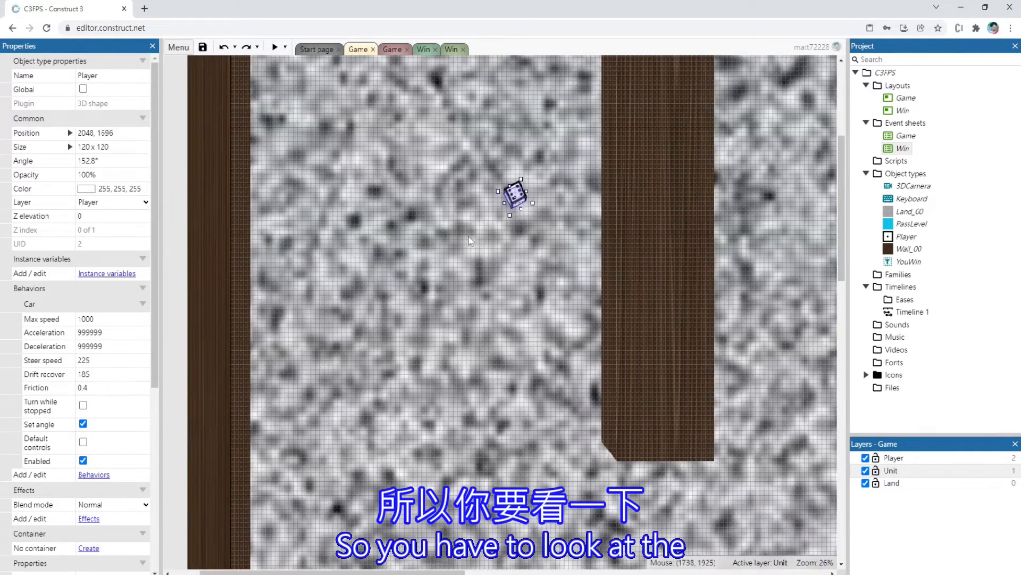
Move the Player up and left within the maze's first corridor, to about 1312, 1408
scroll(431, 292, up, 4)
scroll(431, 291, down, 1)
key(Left)
key(Left)
key(Left)
key(Left)
key(Left)
key(Left)
key(Left)
key(Left)
key(Left)
key(Left)
key(Left)
key(Left)
key(Left)
key(Left)
key(Left)
key(Left)
key(Left)
key(Left)
key(Left)
key(Left)
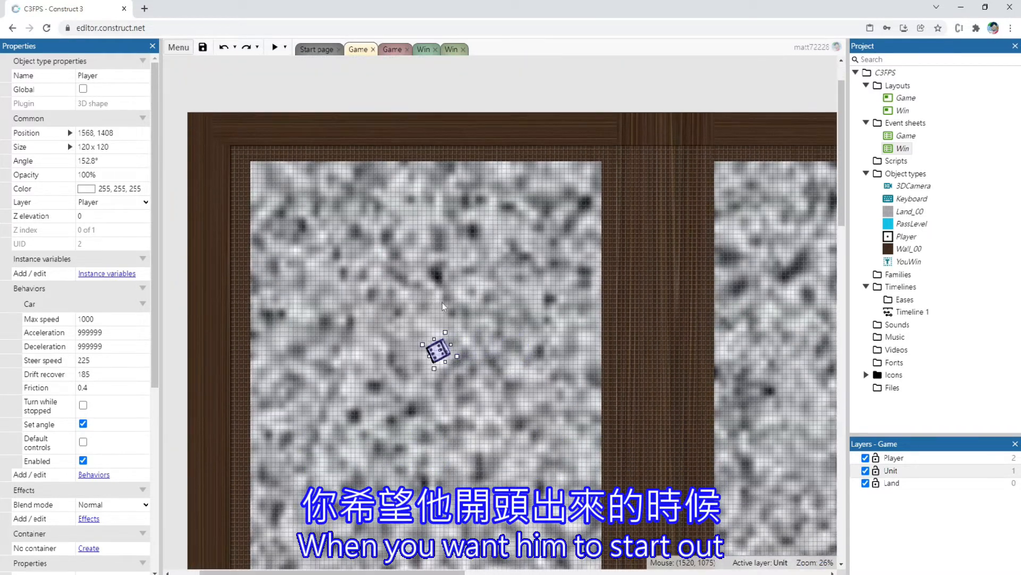
Rotate the Player to an angle of about 88.3° so it faces down the corridor
ctrl+scroll(396, 397, up, 4)
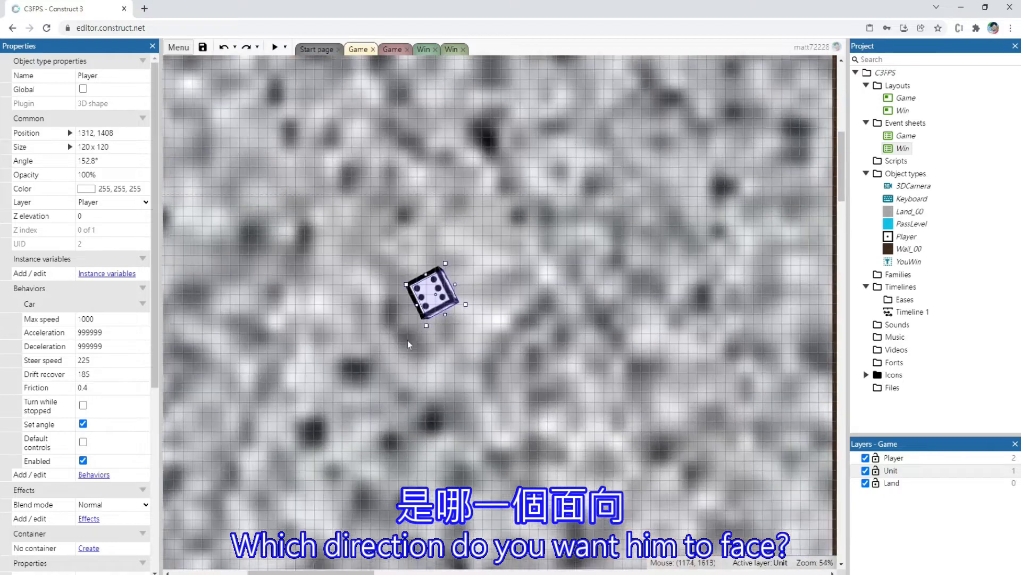
drag(426, 327, 461, 317)
scroll(449, 346, down, 3)
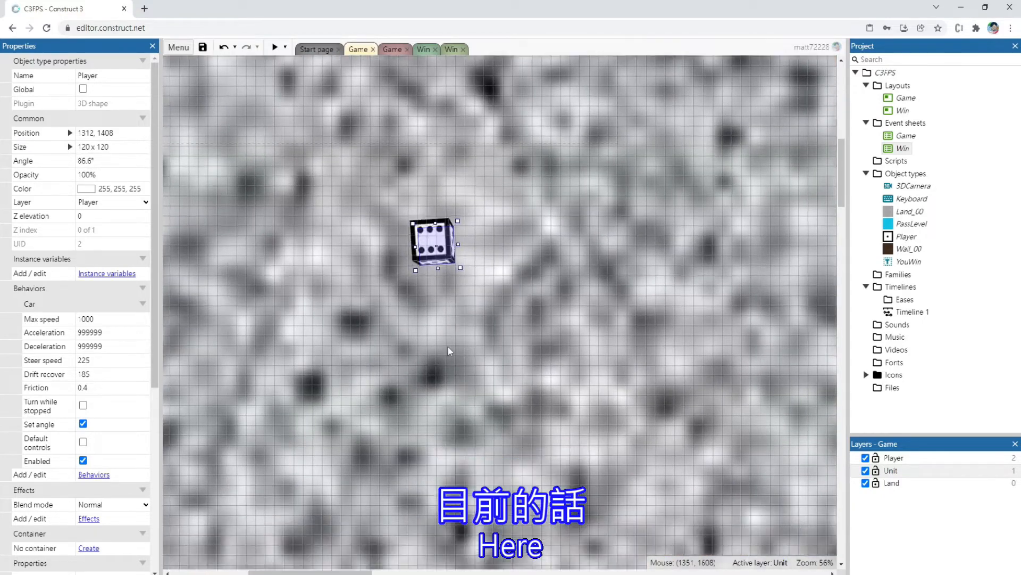
drag(467, 149, 473, 155)
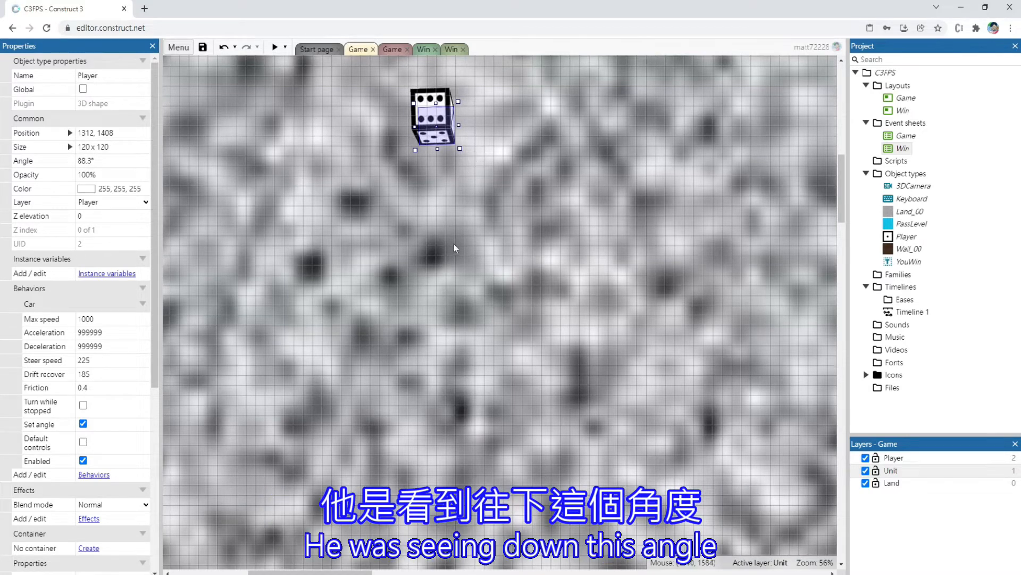
ctrl+scroll(456, 272, down, 8)
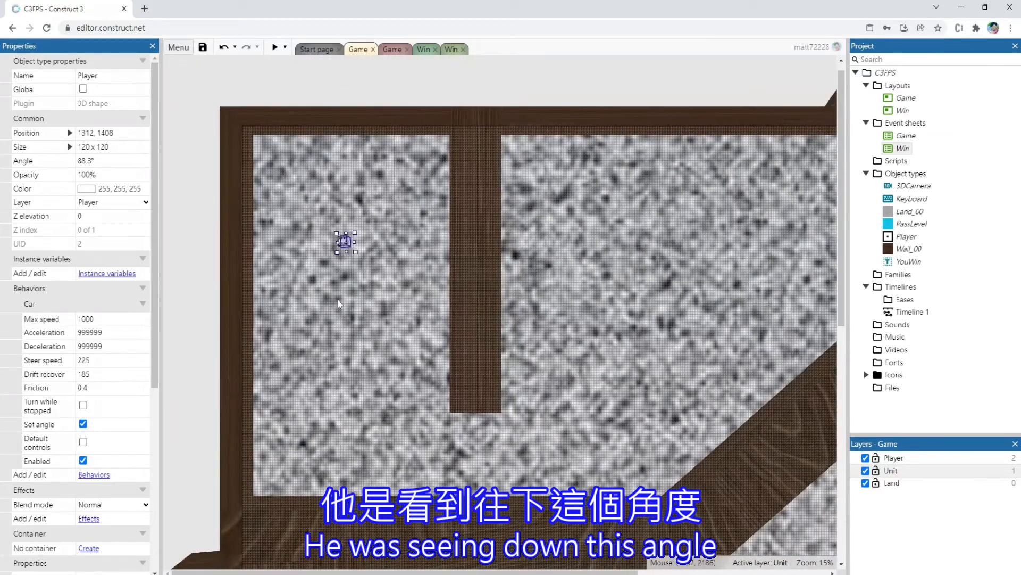
Preview the Game layout, walk and turn through the first corridor to check the starting direction, and close the preview
click(272, 50)
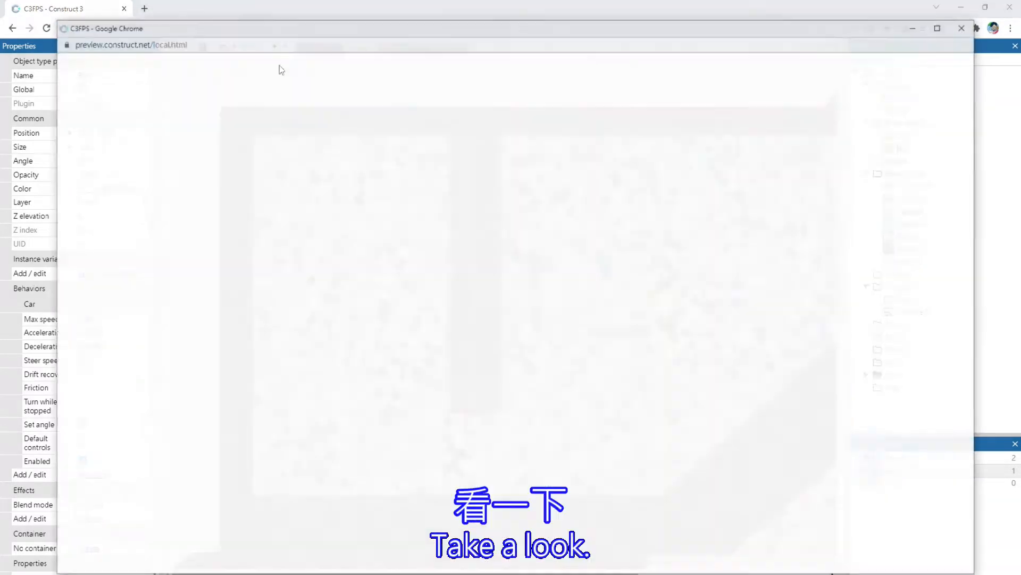
key(Down)
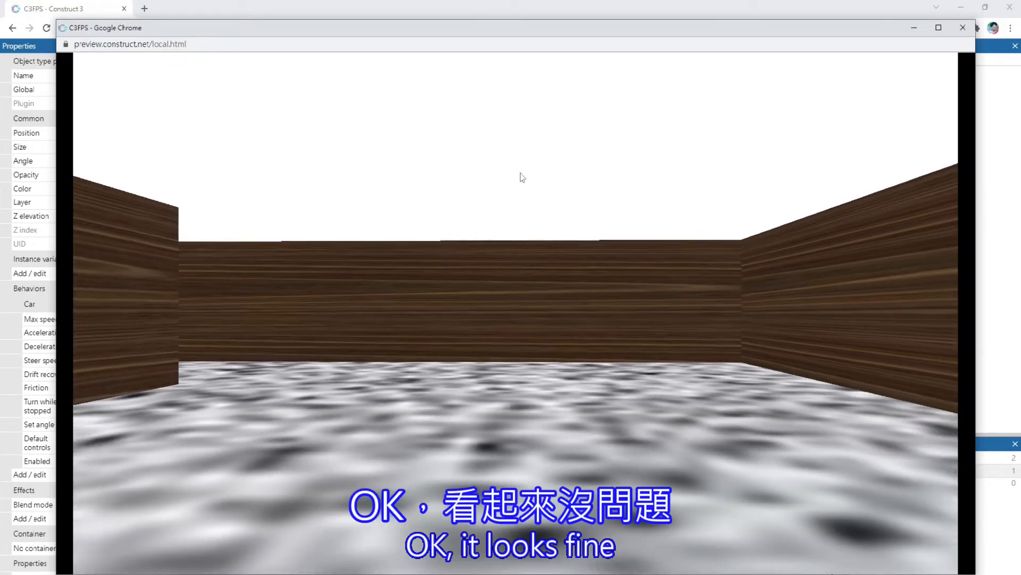
key(Up)
key(Left)
key(Right)
key(Left)
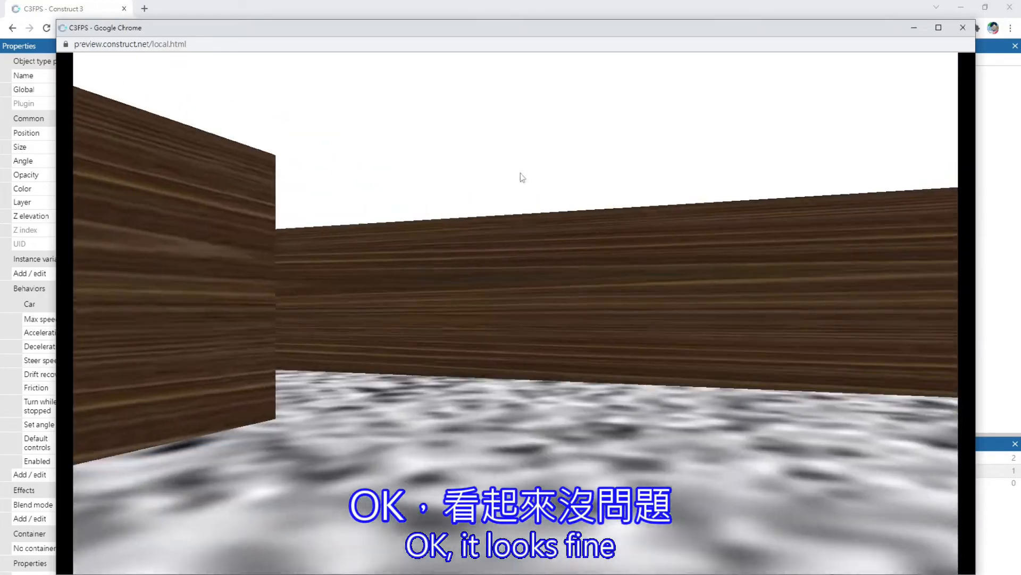
key(Up)
key(Left)
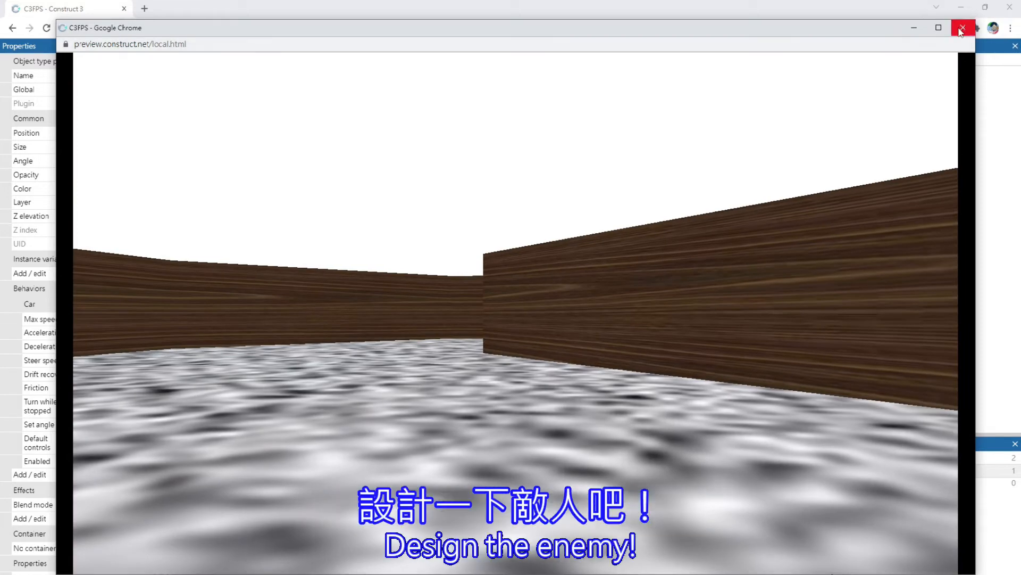
click(961, 29)
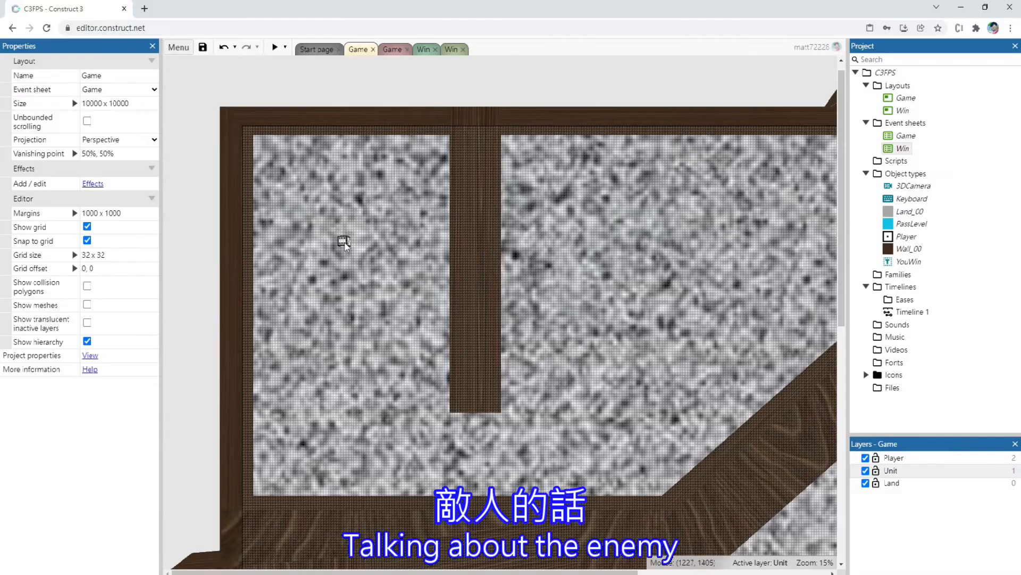
Move the Player straight up to 1312, 576, near the corridor's upper wall
click(342, 243)
key(Up)
key(Up)
key(Up)
key(Up)
key(Up)
key(Up)
key(Up)
key(Up)
key(Up)
key(Up)
key(Up)
key(Up)
key(Up)
key(Up)
key(Up)
key(Up)
key(Up)
key(Up)
key(Up)
key(Up)
key(Up)
key(Up)
key(Up)
key(Up)
key(Up)
key(Up)
key(Up)
key(Up)
key(Up)
key(Up)
key(Up)
key(Up)
key(Up)
key(Up)
key(Up)
key(Up)
key(Up)
key(Up)
key(Up)
key(Up)
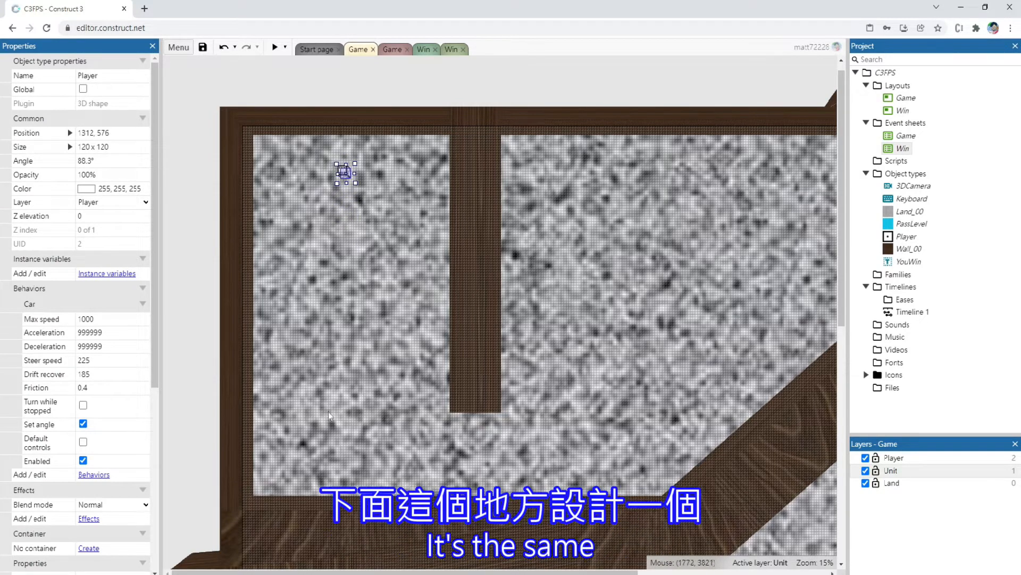
Create a 3D shape object named Enemy_00, place it outside the maze's outer wall at -672, 3264, and close its image editor
click(210, 371)
double_click(230, 221)
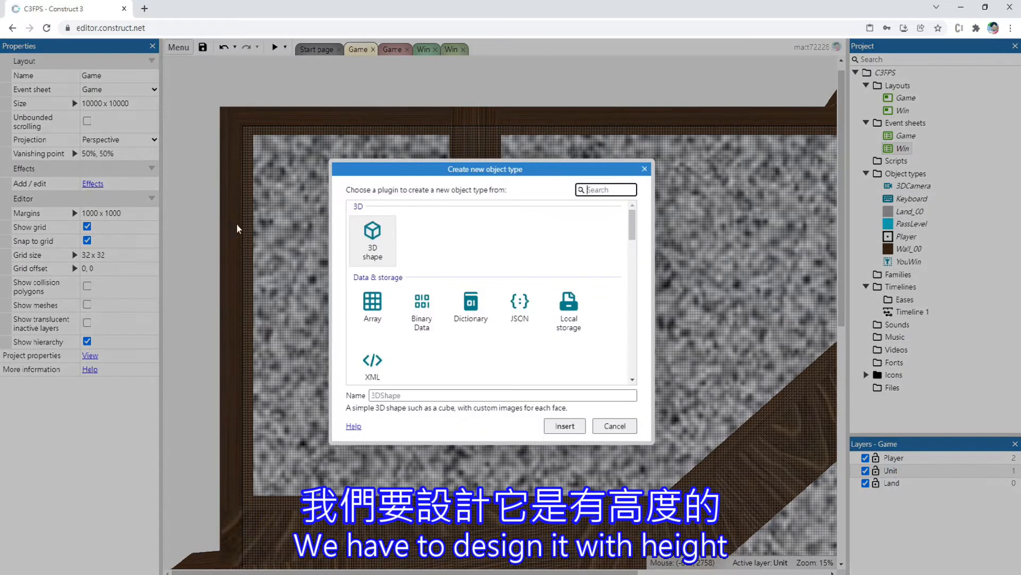
click(411, 394)
key(Caps_Lock)
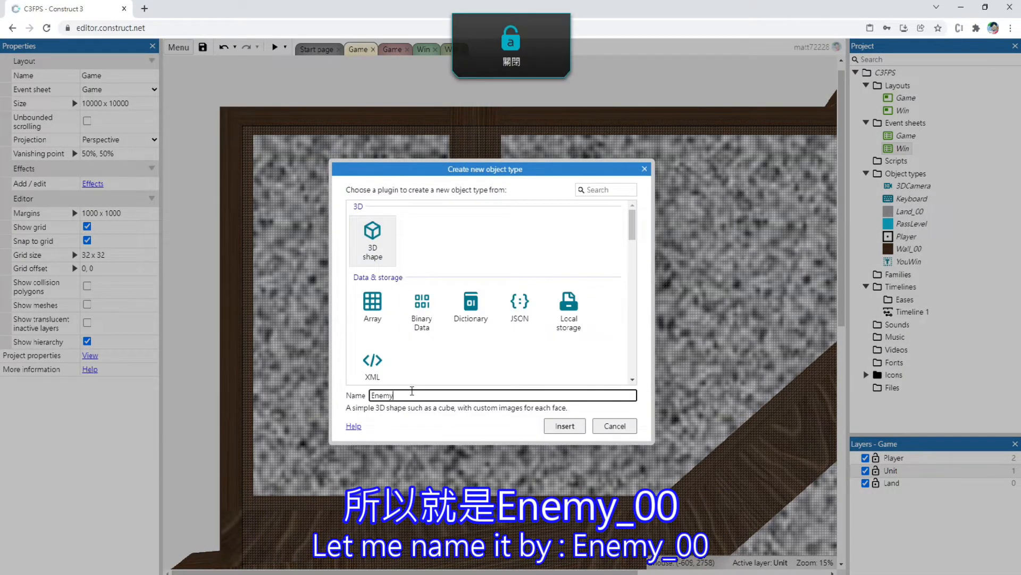
text(00)
key(Return)
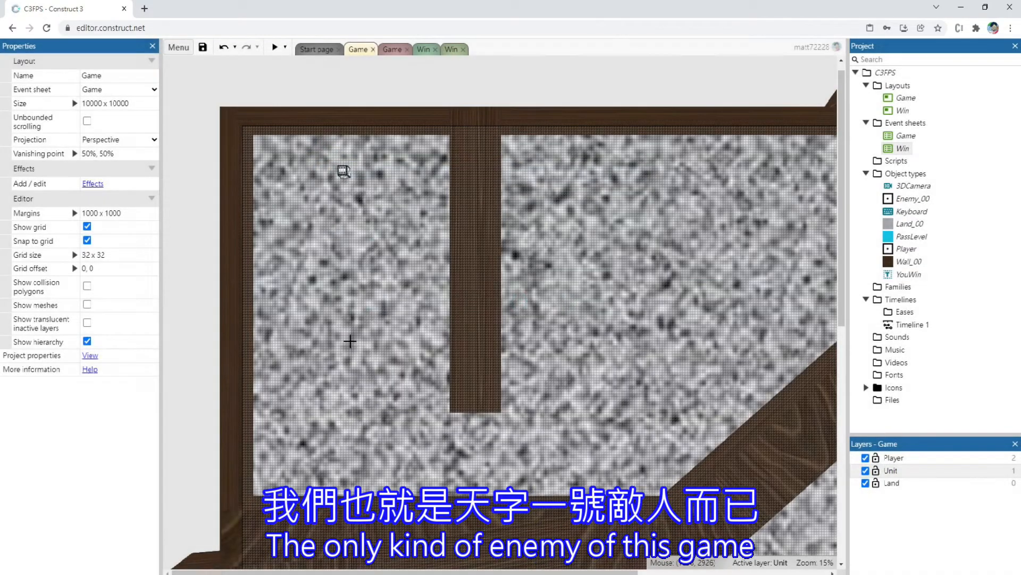
click(189, 395)
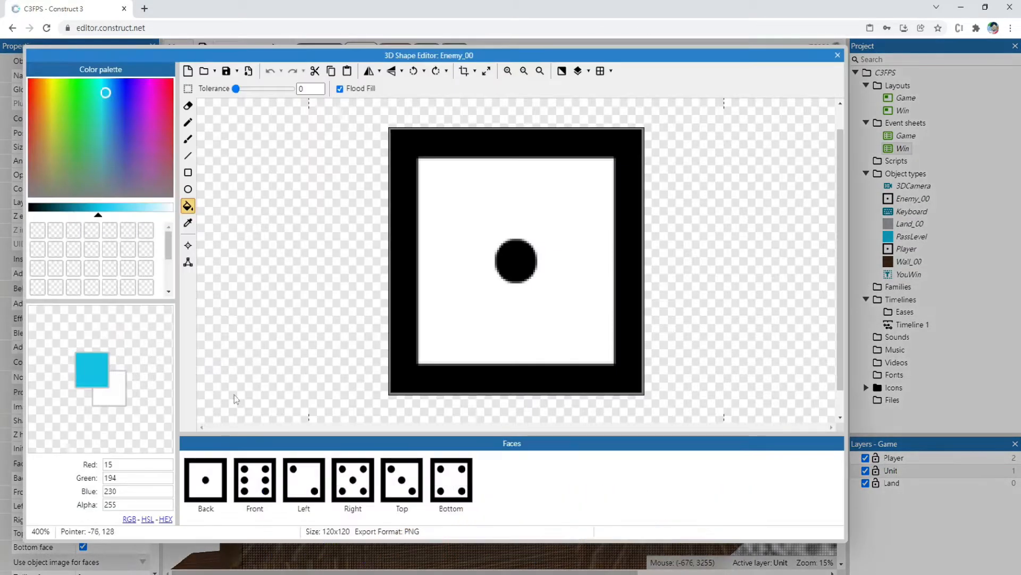
click(837, 55)
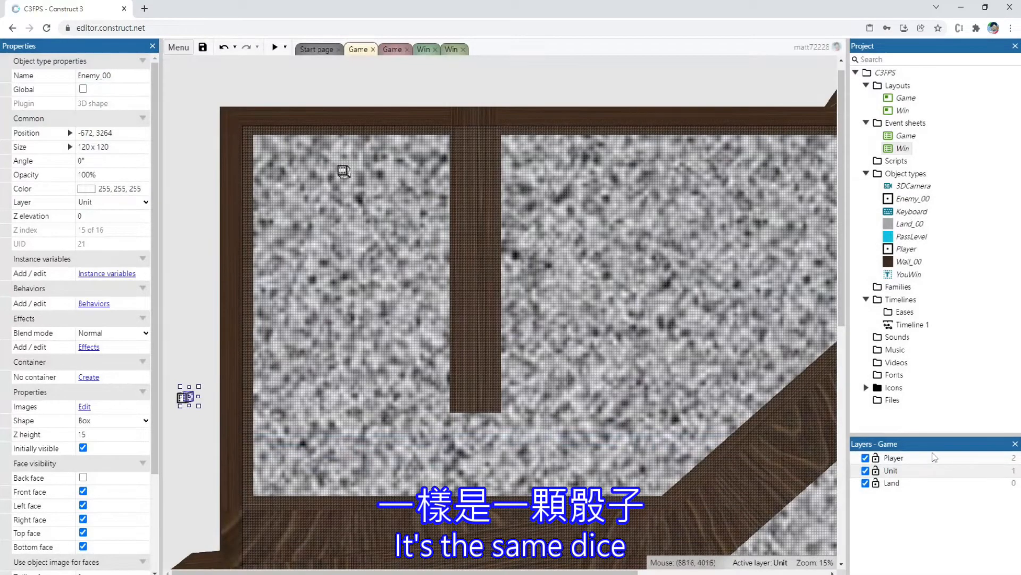
click(900, 459)
right_click(899, 458)
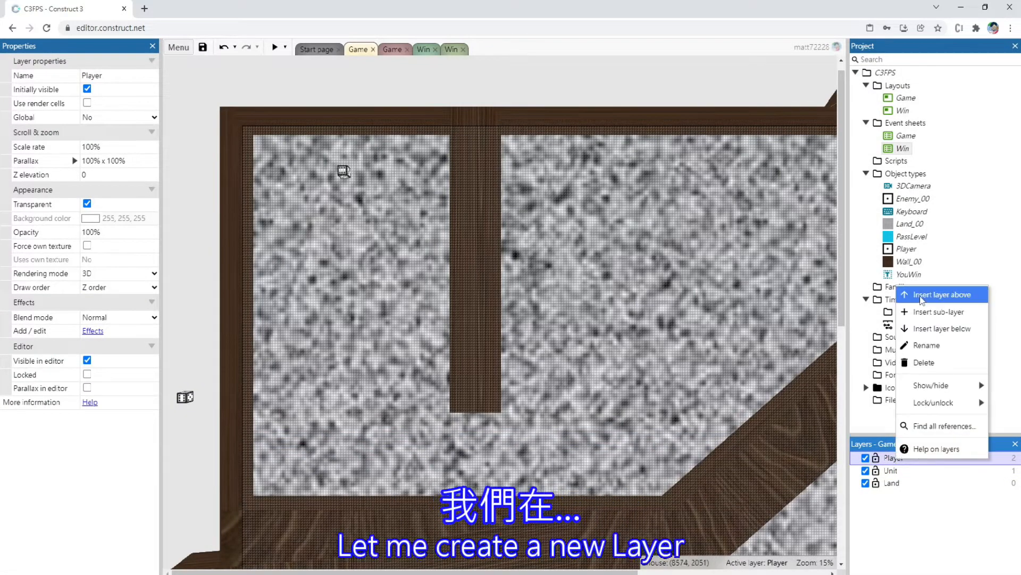
click(926, 312)
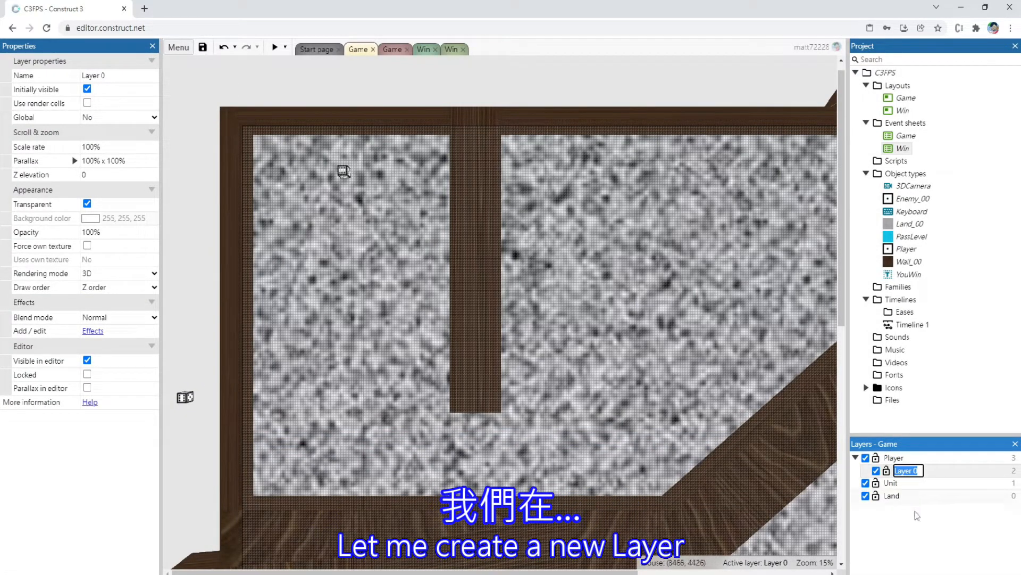
key(ctrl+z)
Add a layer named Enemy to the Game layout and place it between the Player and Unit layers
right_click(895, 459)
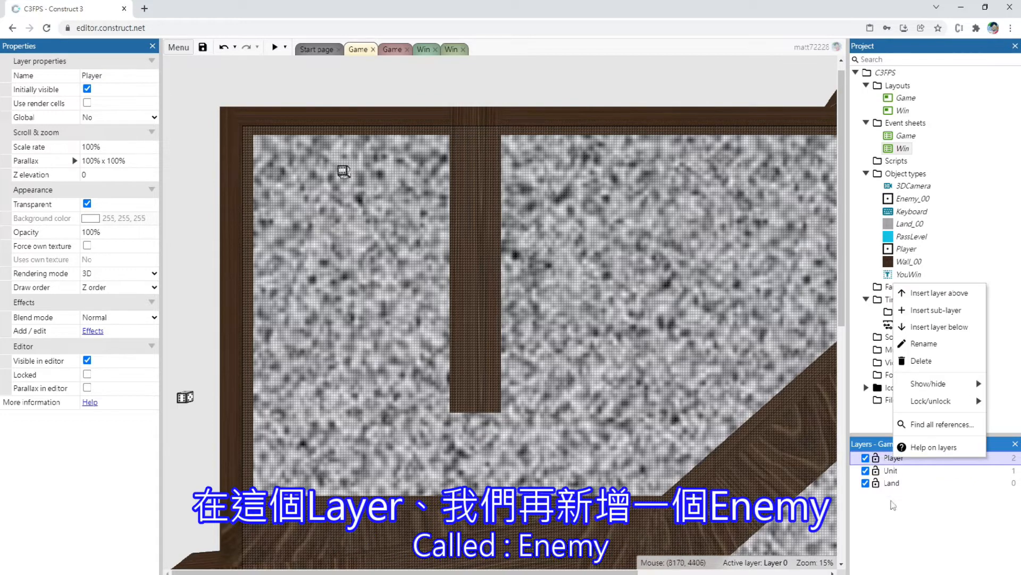
click(930, 327)
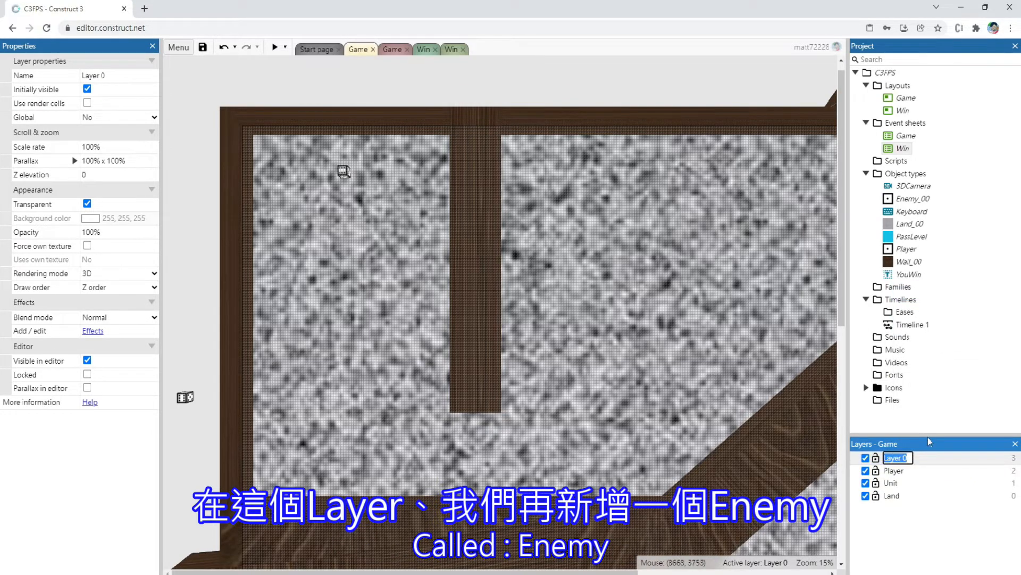
text(Enemy)
key(Return)
drag(904, 457, 893, 476)
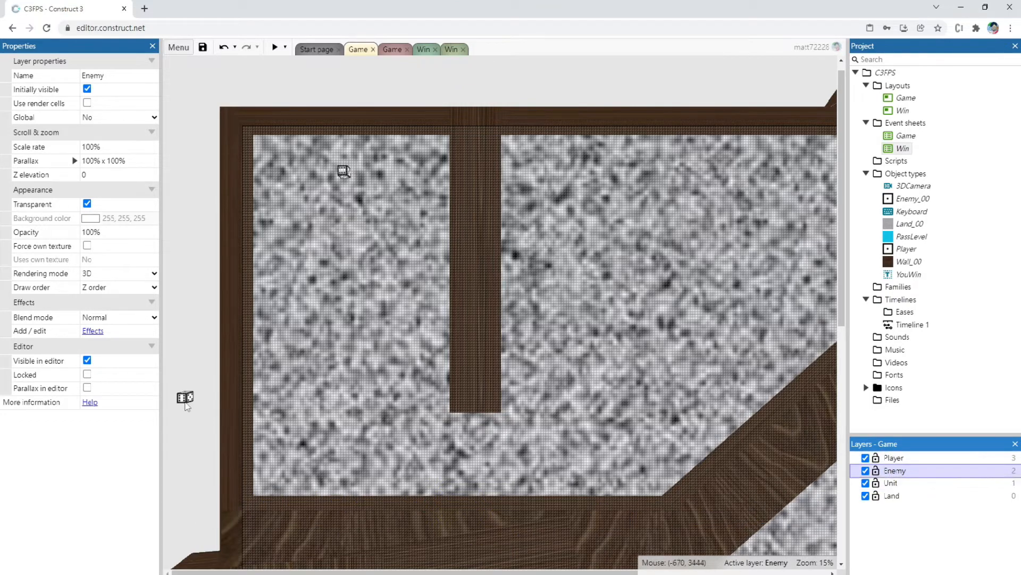
Assign Enemy_00 to the Enemy layer and move it inside the first corridor, well below the Player
click(186, 398)
click(108, 204)
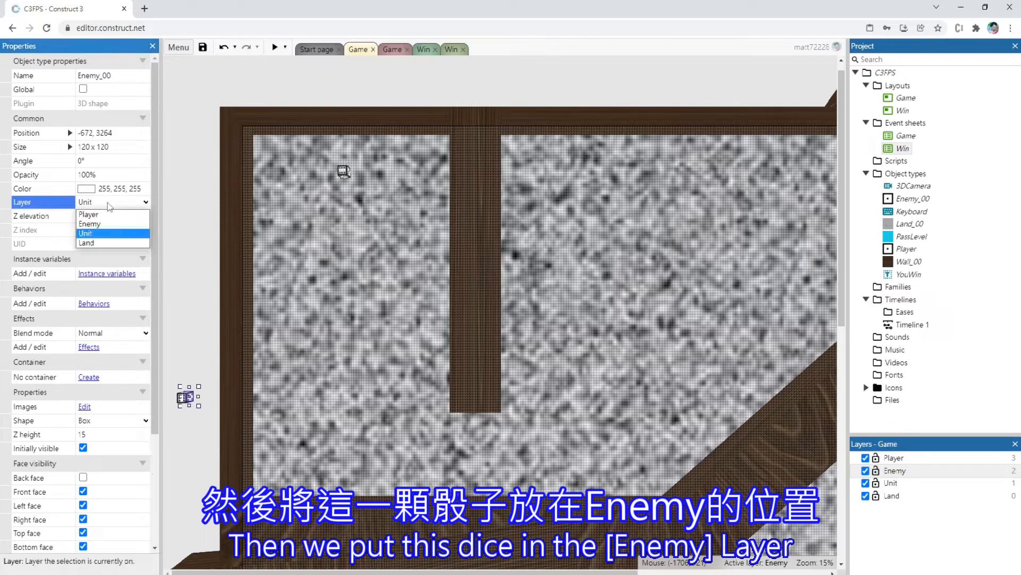
click(105, 226)
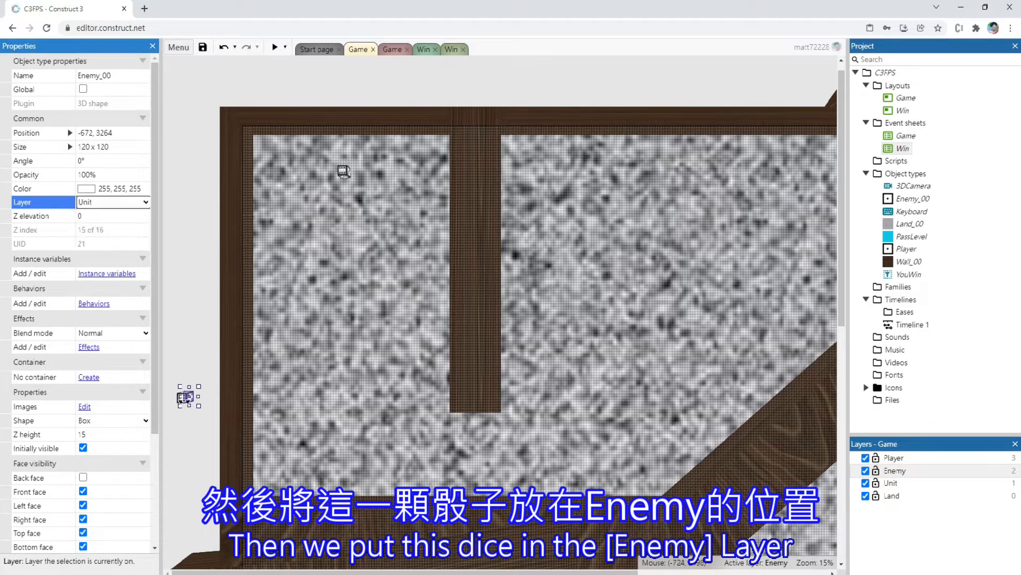
ctrl+scroll(187, 405, up, 3)
drag(184, 356, 420, 455)
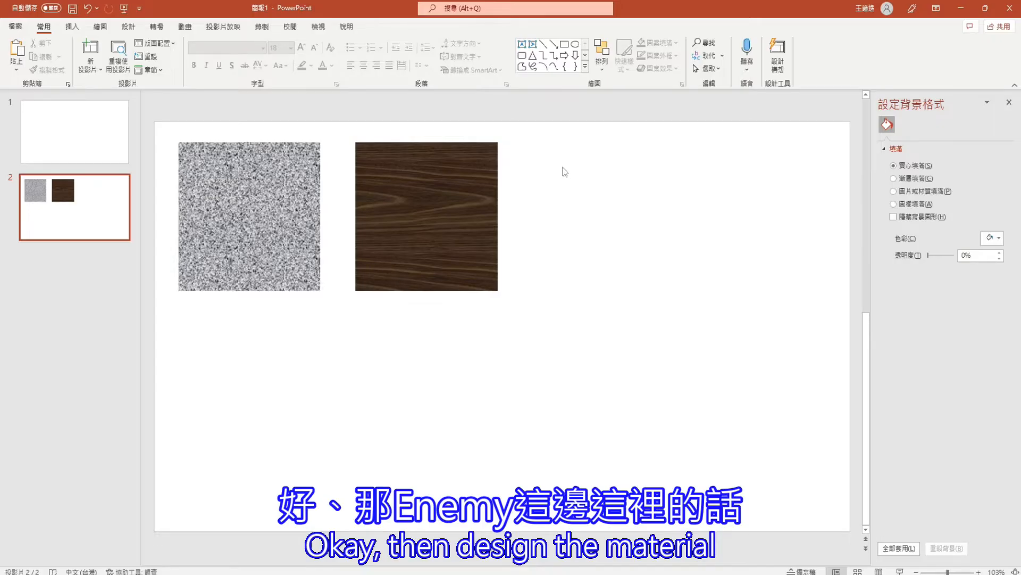
In PowerPoint, draw a smiley face about 7.13 cm wide beside the wood texture and give it the solid yellow shape style
click(72, 27)
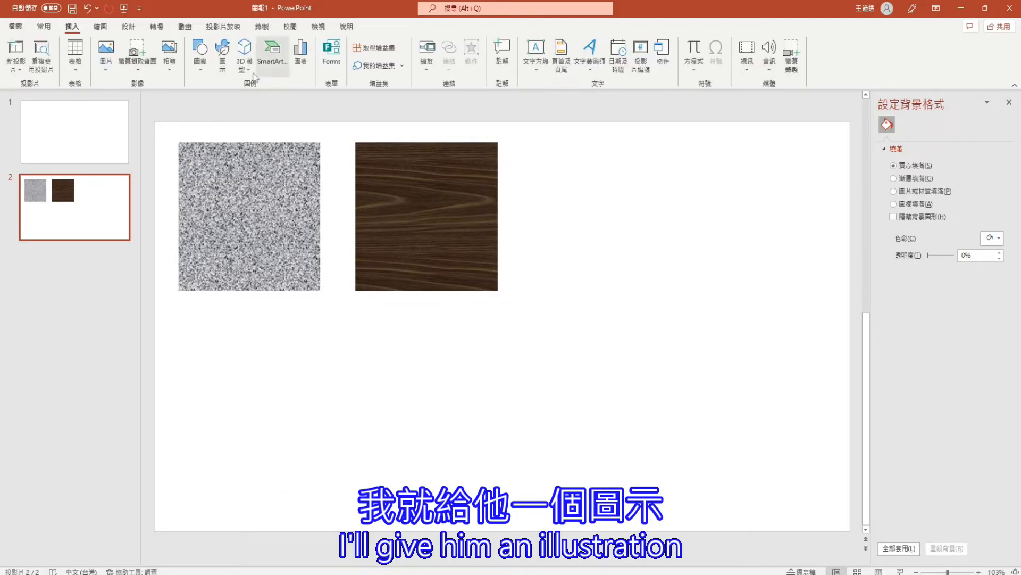
click(200, 58)
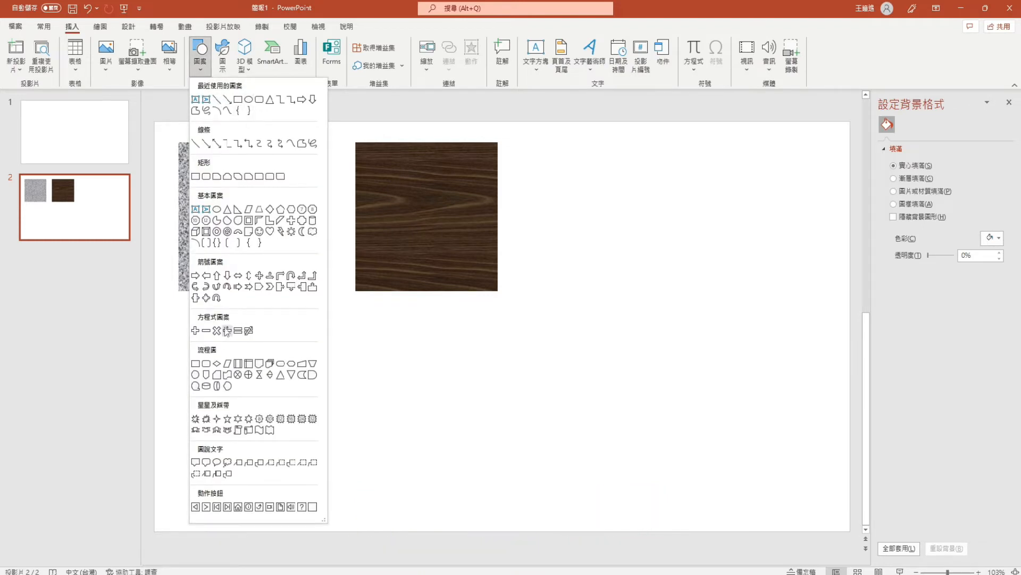
click(260, 230)
drag(567, 184, 657, 269)
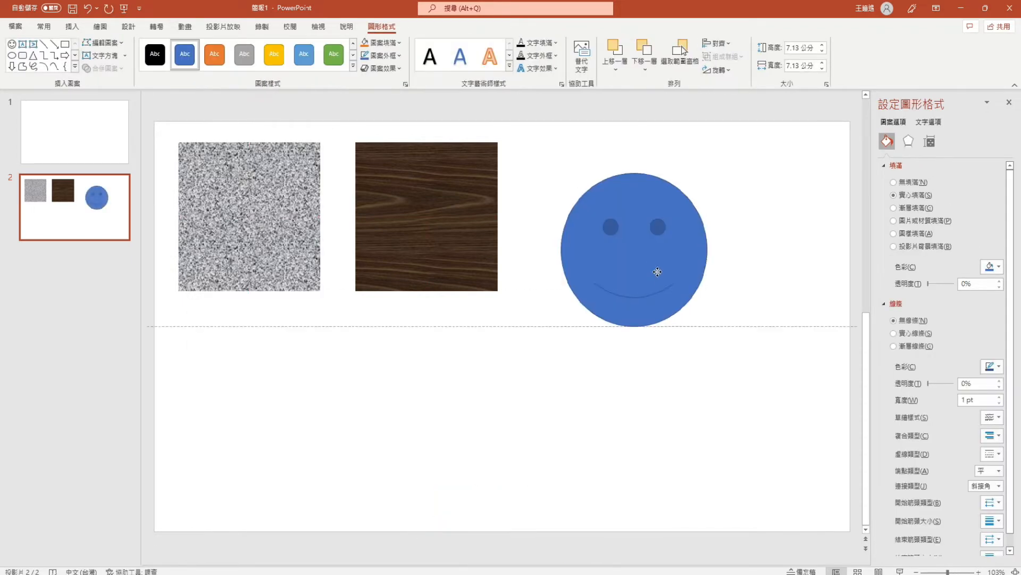
click(274, 54)
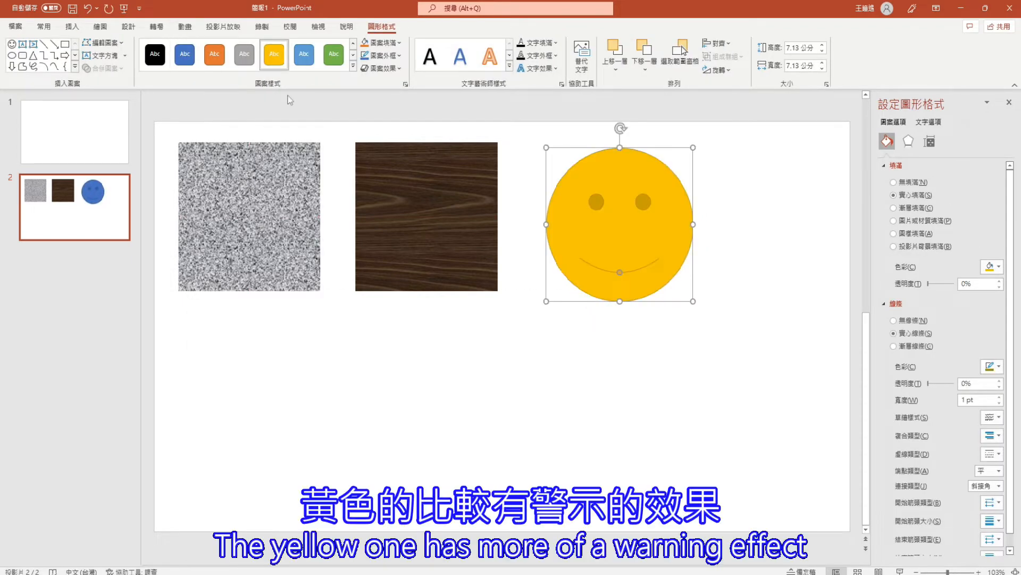
Save the yellow smiley face as a PNG picture in the 20220206-C3FPS folder, with a file name starting with Enemy_
right_click(622, 240)
click(660, 451)
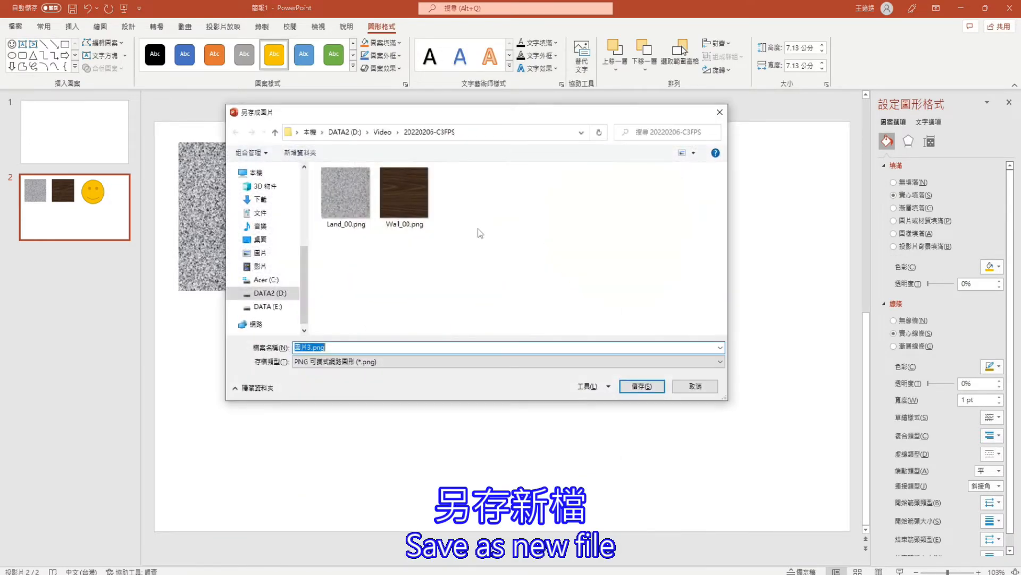
text(E)
key(Caps_Lock)
text(nemy_00)
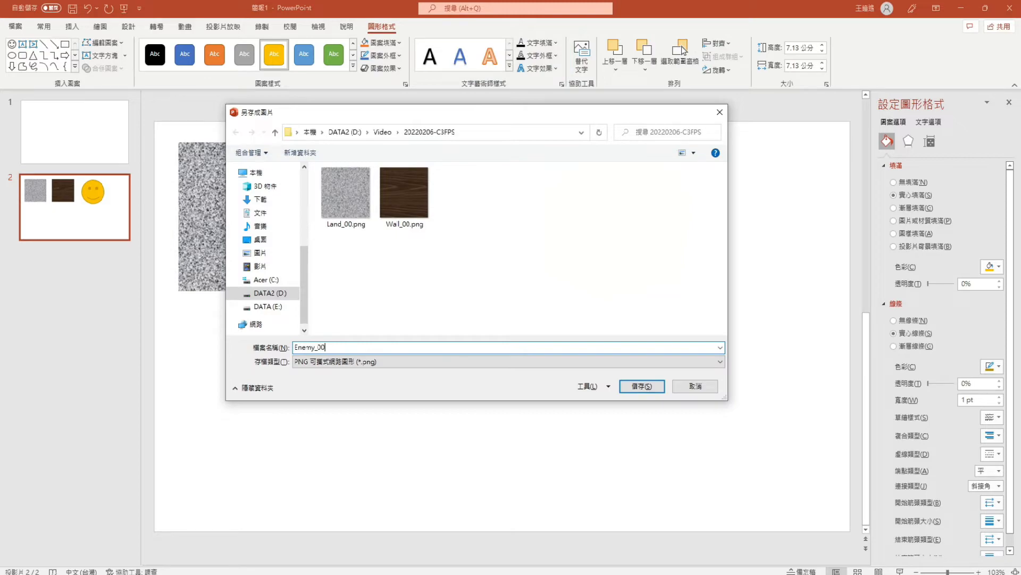
key(Return)
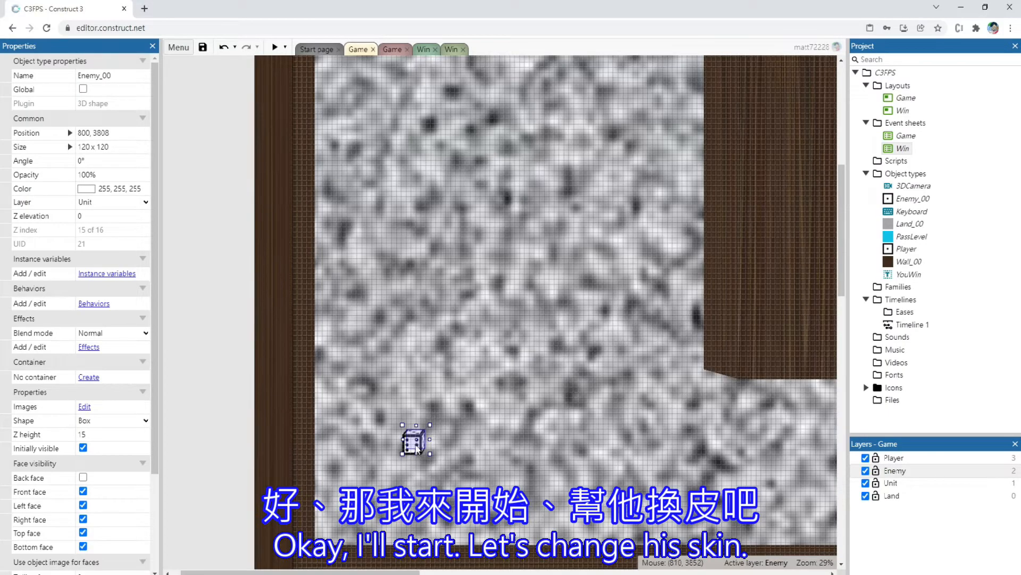
Load Enemy_00.png from the 20220206-C3FPS folder as the Right face image of the Enemy_00 3D shape
drag(417, 449, 504, 431)
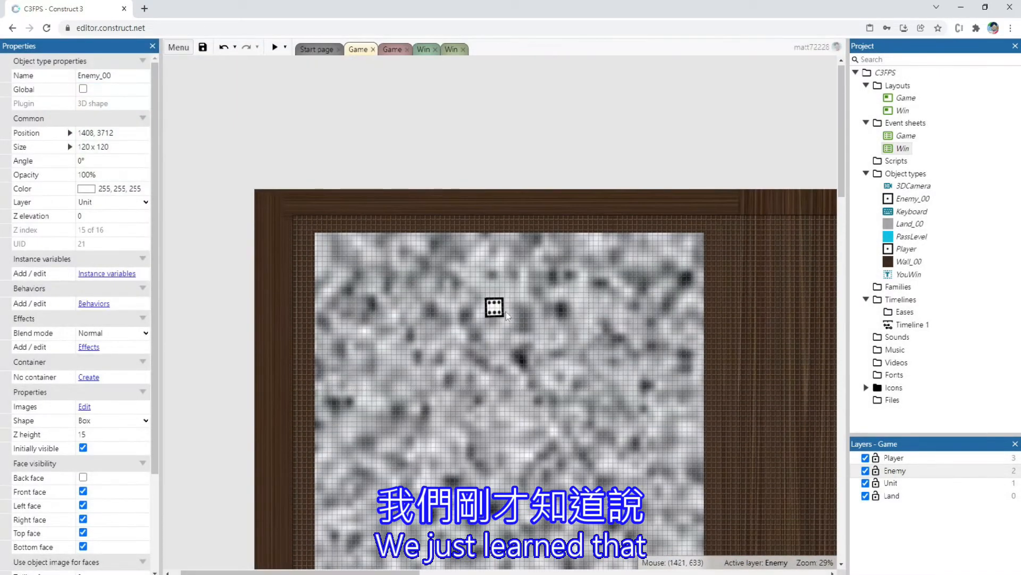
click(497, 309)
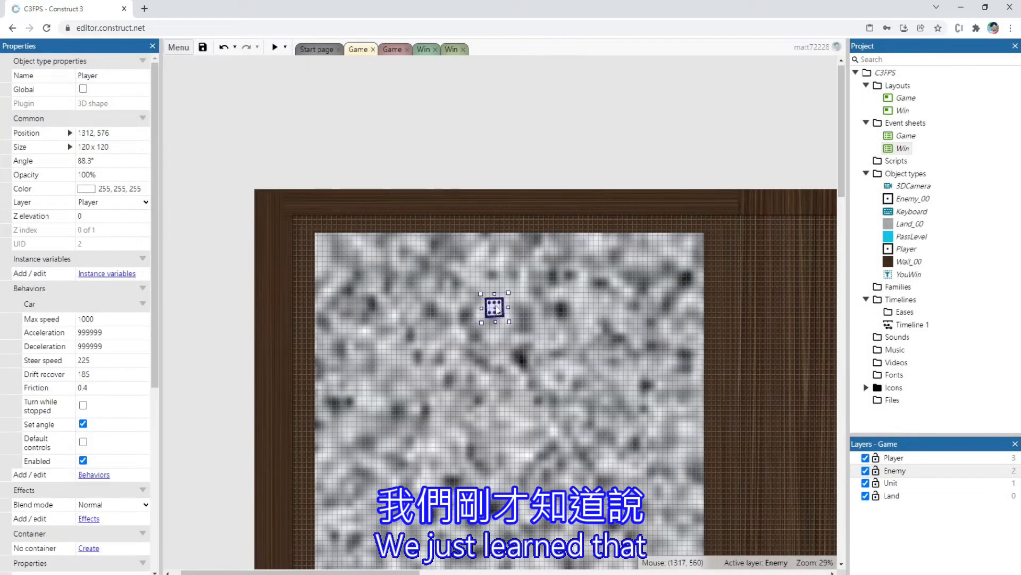
scroll(512, 384, down, 10)
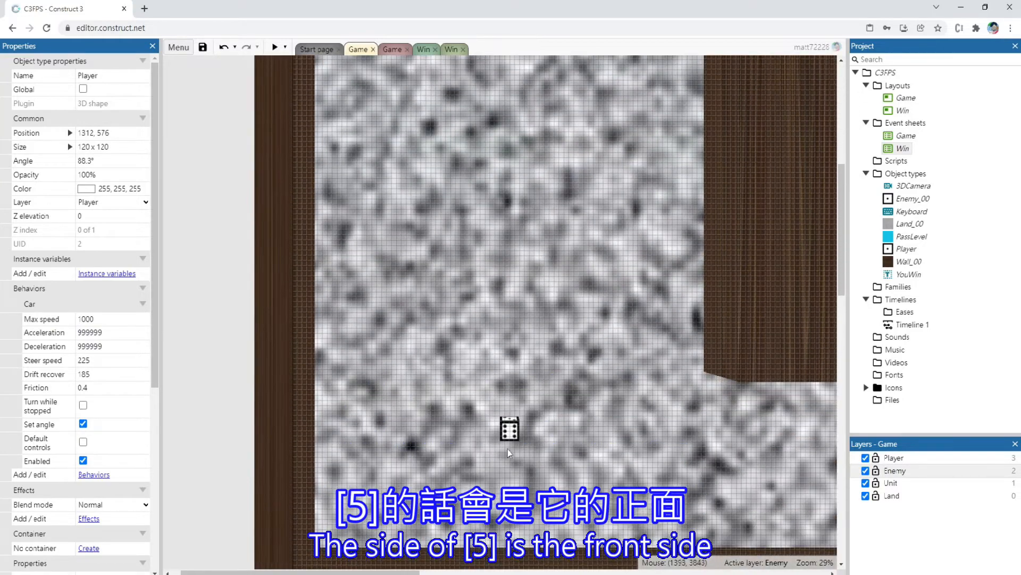
double_click(510, 432)
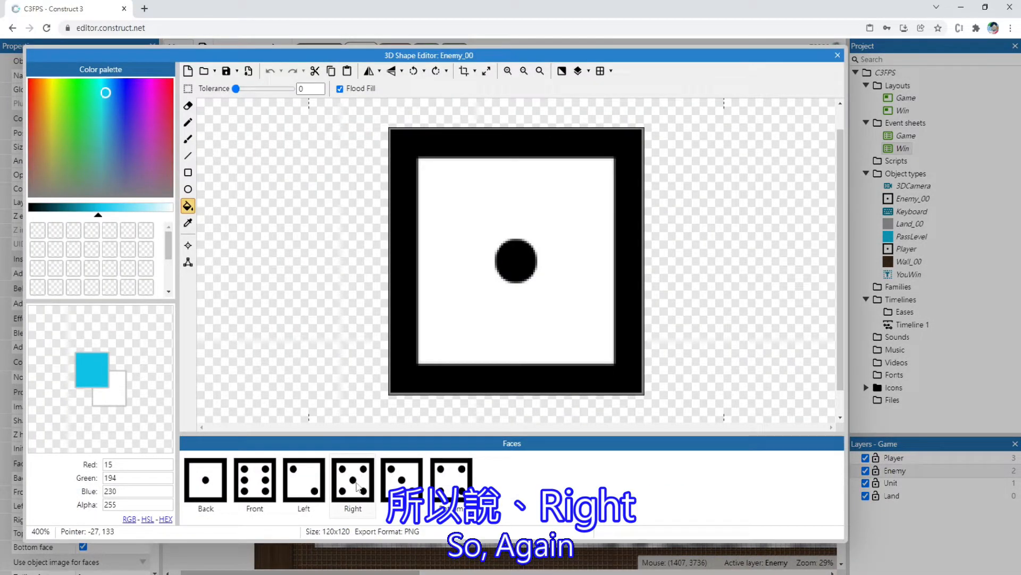
click(357, 486)
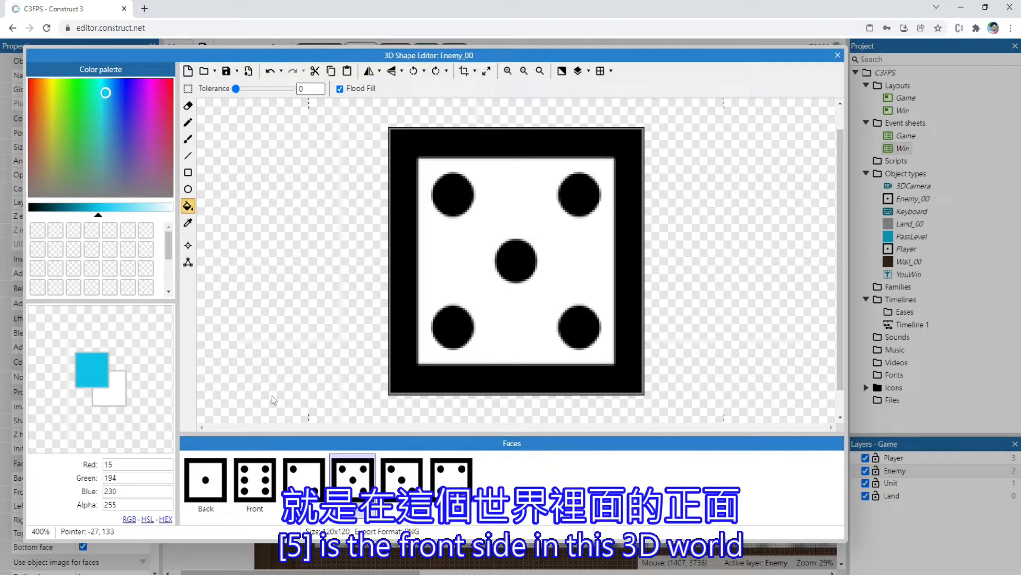
click(204, 71)
double_click(136, 113)
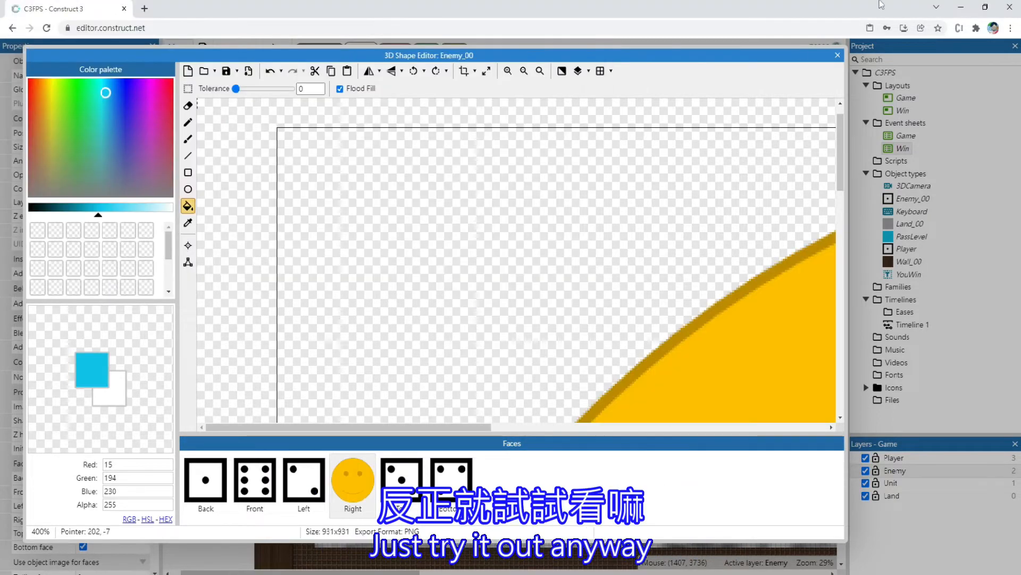
click(838, 55)
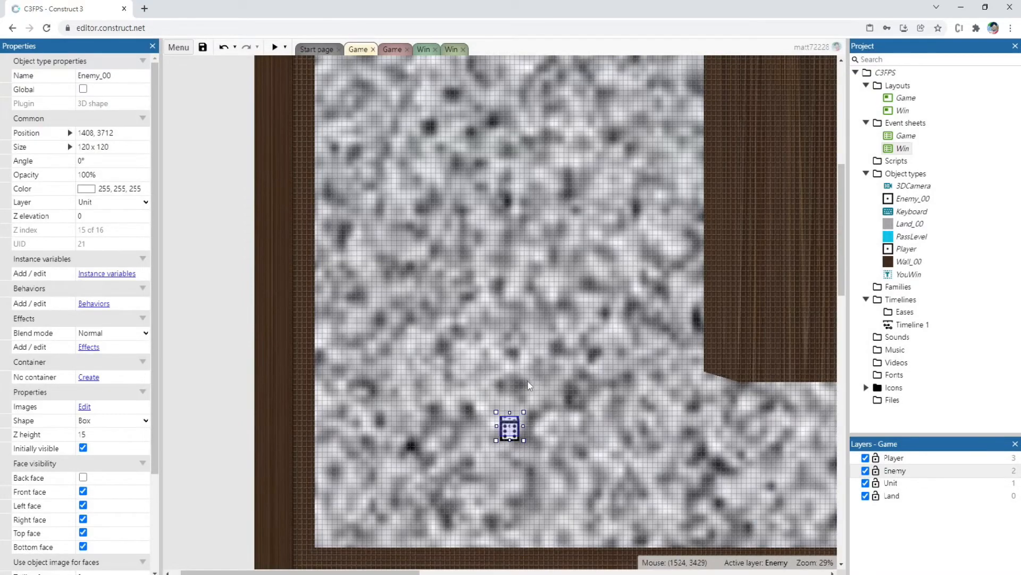
Move Enemy_00 up the corridor to about 1344, 3232 and inspect its smiley side face
ctrl+scroll(483, 399, down, 2)
ctrl+scroll(433, 399, up, 6)
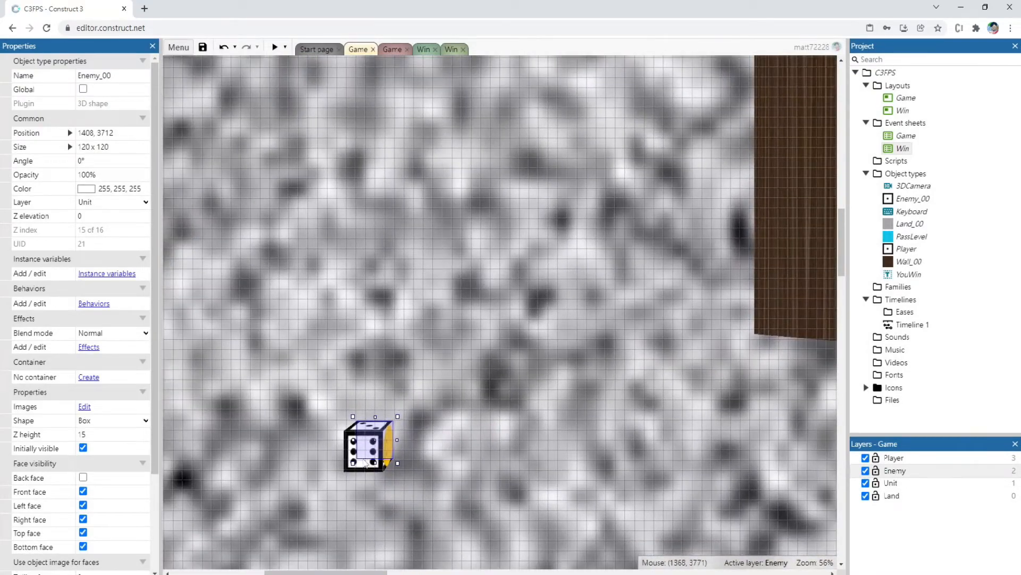
drag(365, 463, 345, 300)
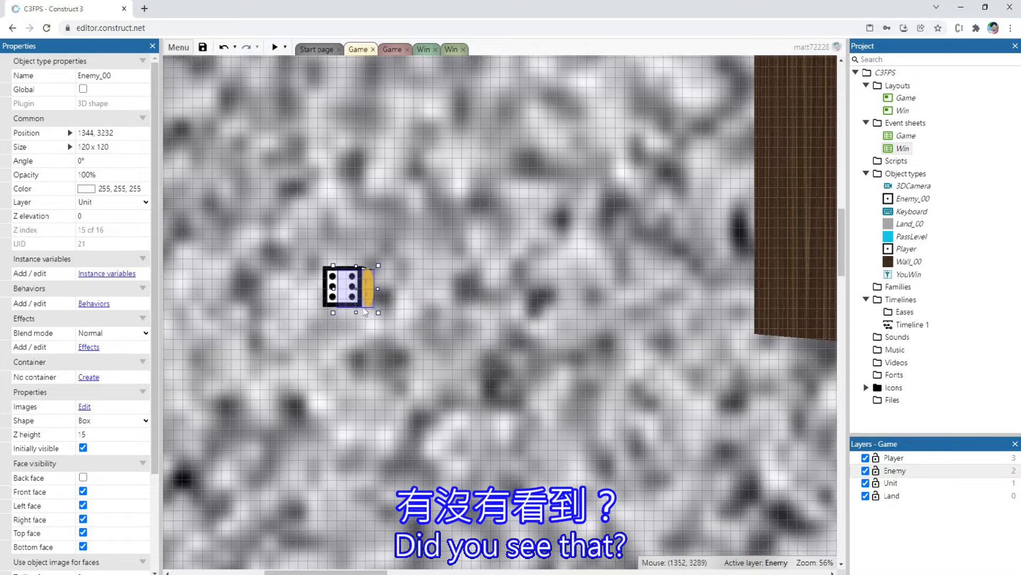
ctrl+scroll(363, 288, up, 3)
ctrl+scroll(363, 288, up, 3)
ctrl+scroll(421, 329, down, 8)
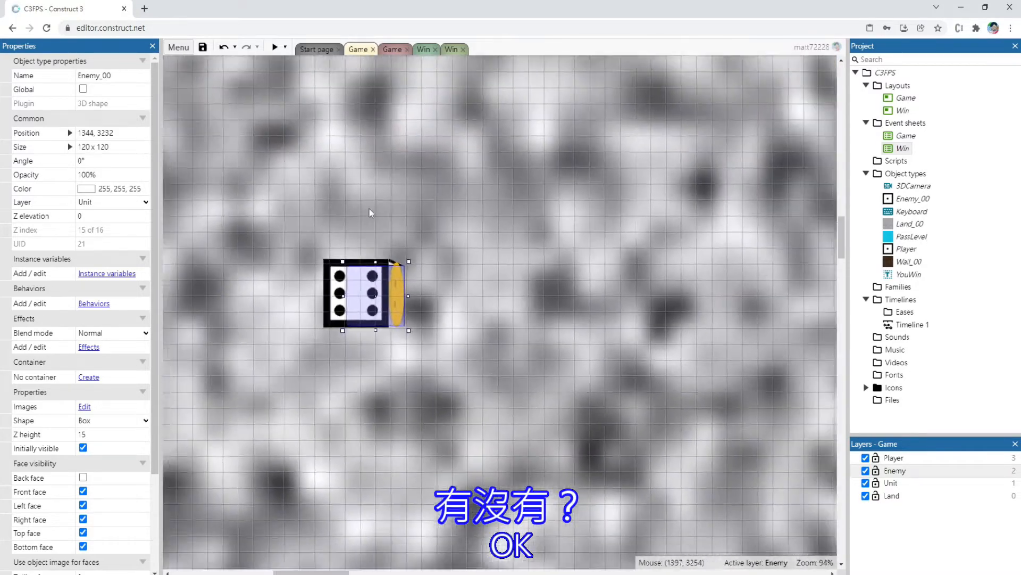
ctrl+scroll(384, 301, up, 4)
Load Enemy_00.png as Enemy_00's Left face image and move the shape sideways to about 1536, 3232
double_click(366, 304)
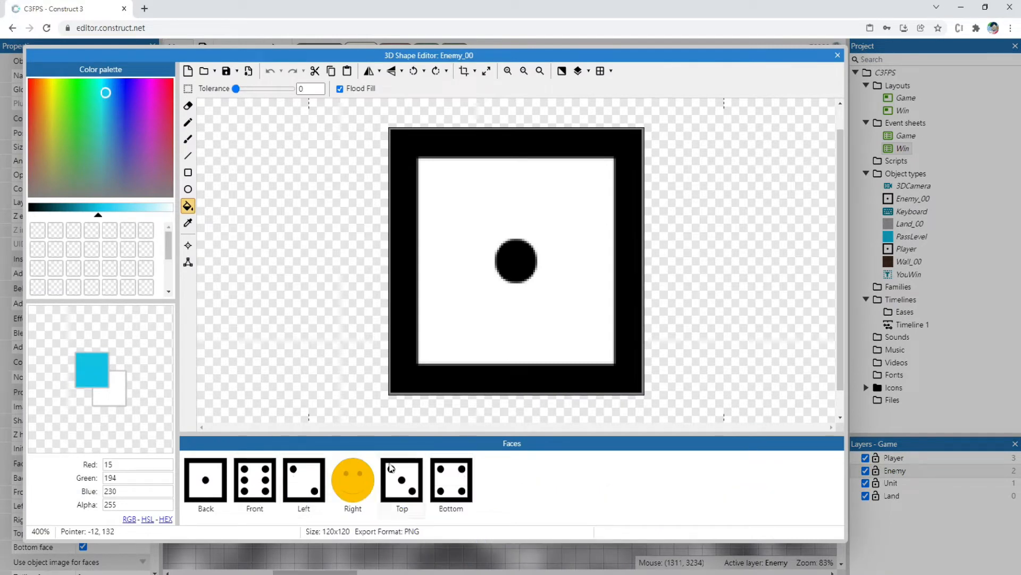
click(290, 482)
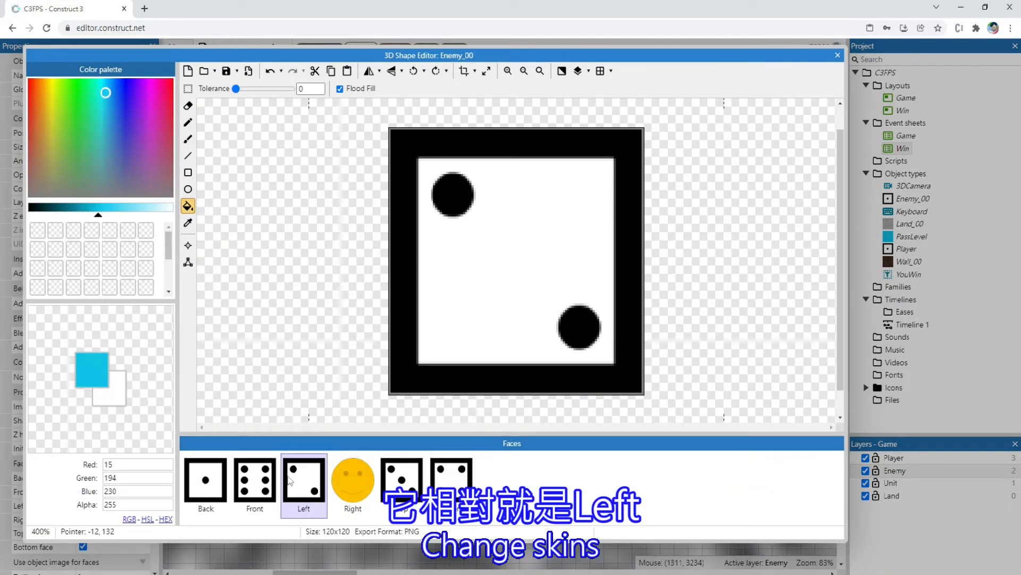
click(203, 71)
double_click(104, 90)
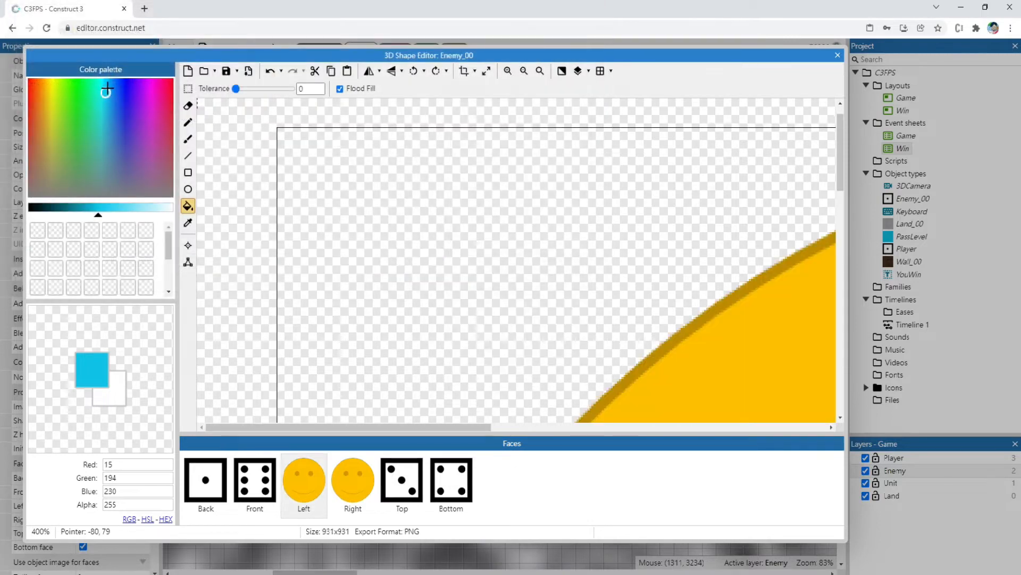
click(837, 56)
ctrl+scroll(419, 353, down, 2)
drag(373, 311, 445, 309)
Replace the Back and Front face images of Enemy_00 with Enemy_00.png
double_click(445, 311)
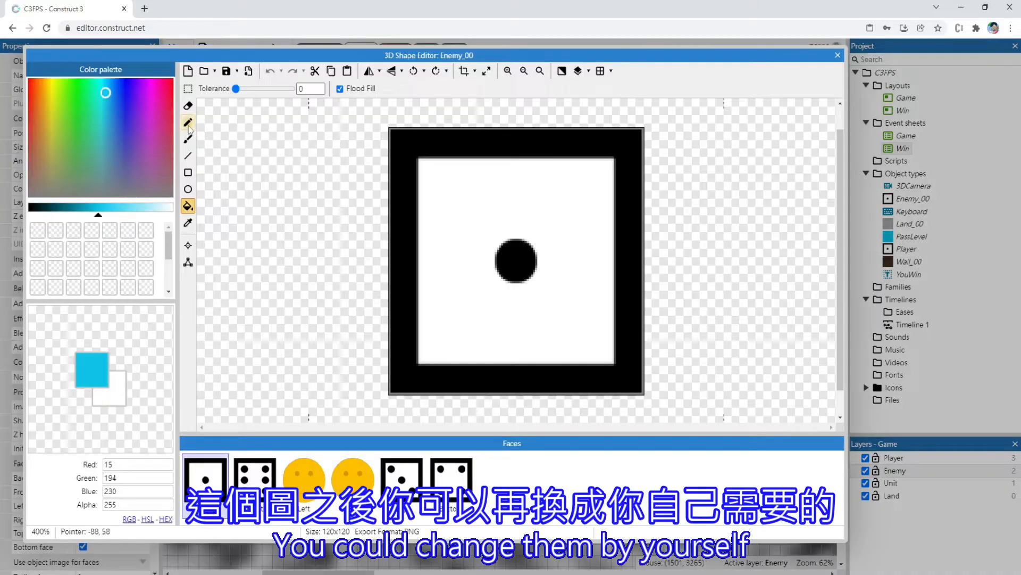
click(205, 71)
double_click(126, 91)
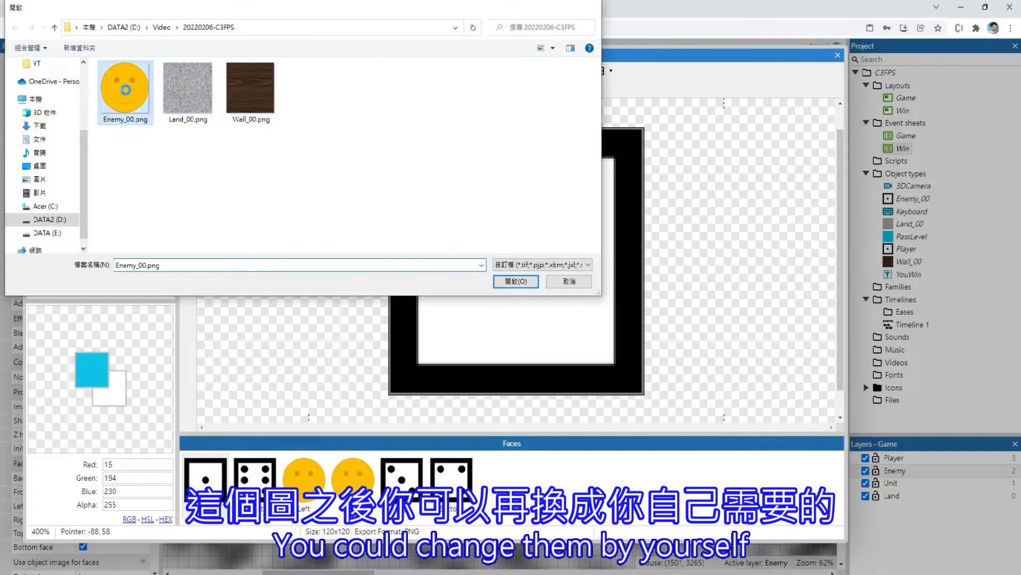
click(252, 481)
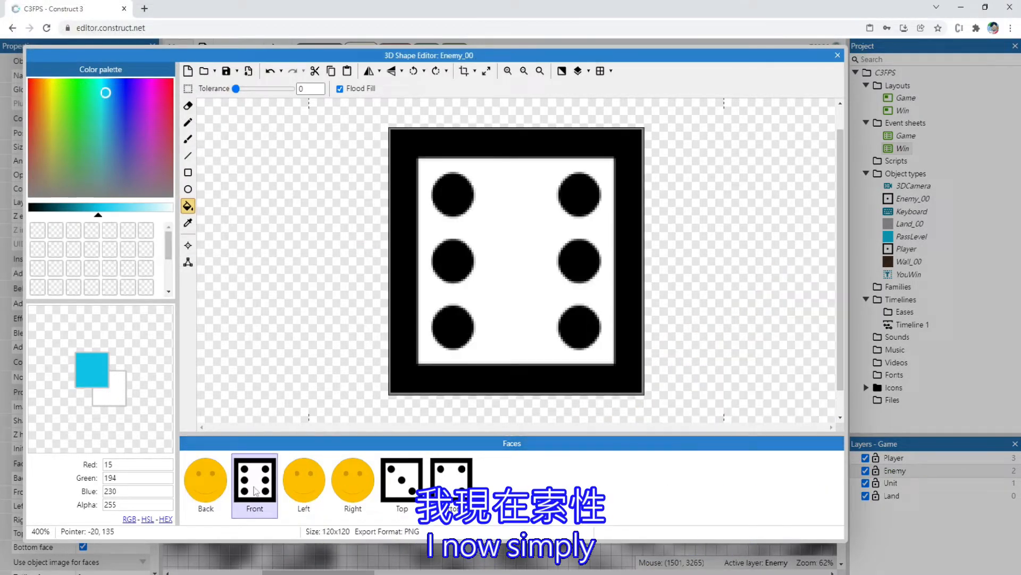
click(203, 71)
double_click(125, 86)
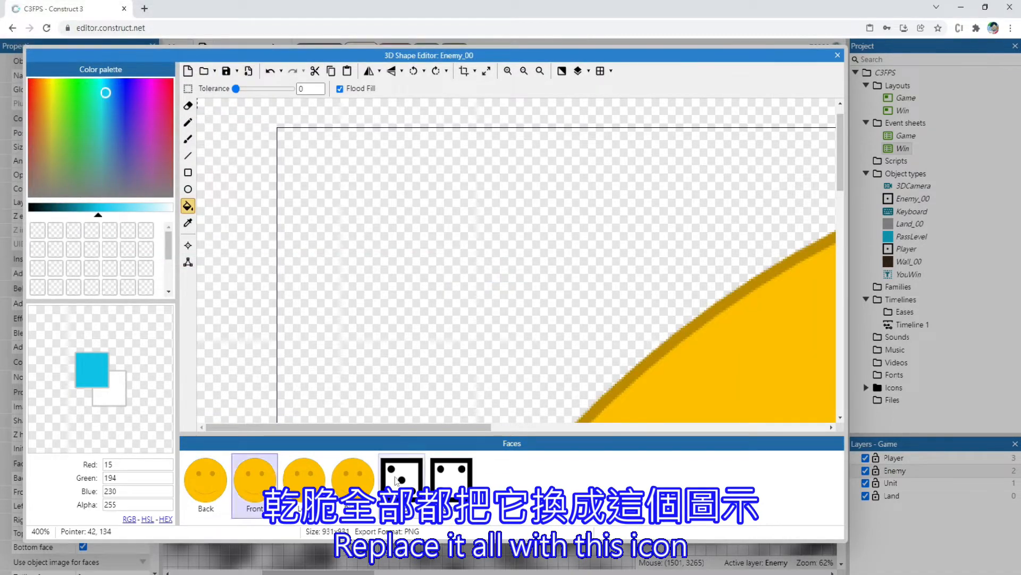
Replace the Top and Bottom face images of Enemy_00 with Enemy_00.png and close the 3D shape editor
click(398, 480)
click(204, 71)
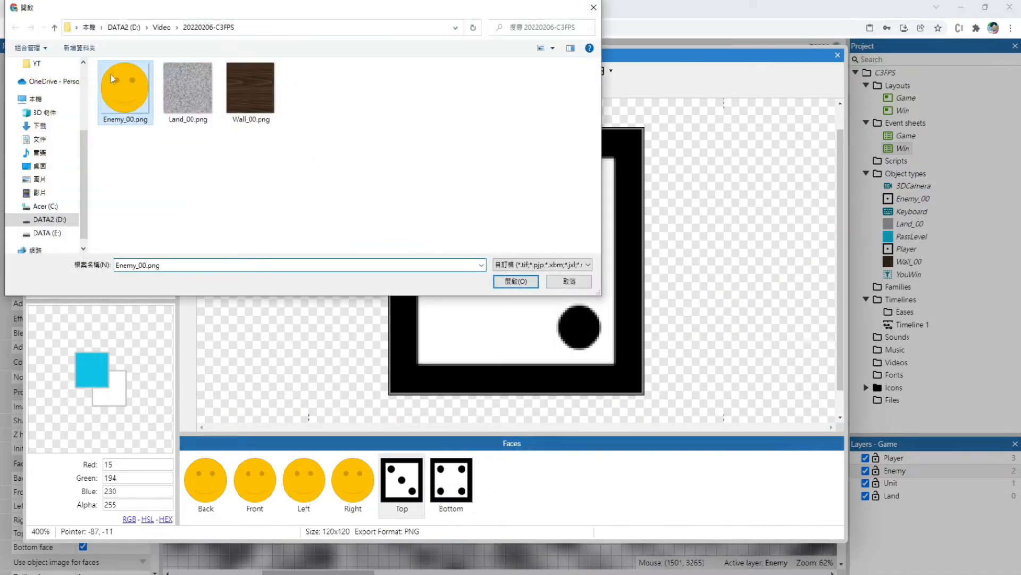
double_click(126, 85)
click(451, 482)
click(204, 71)
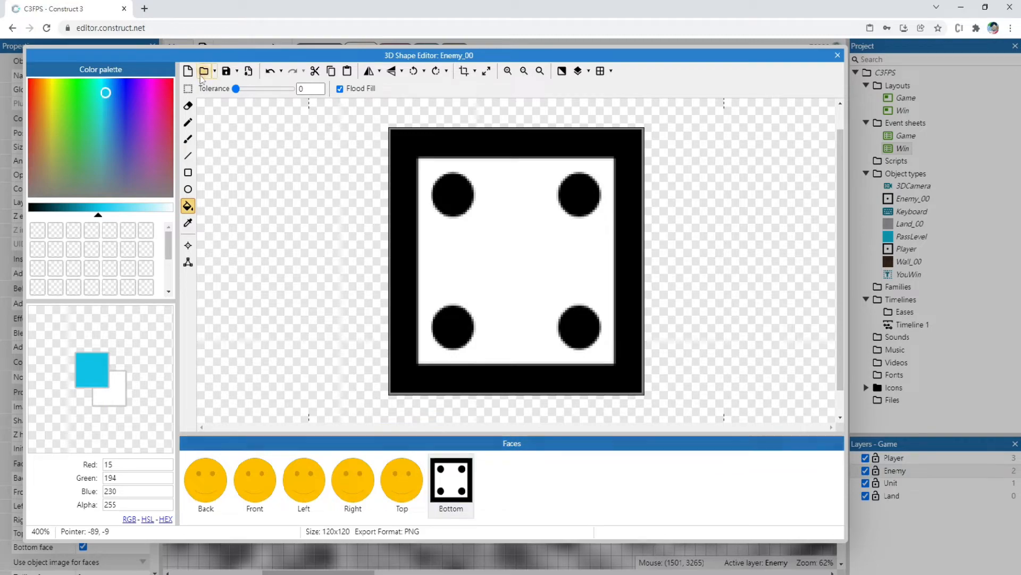
double_click(113, 91)
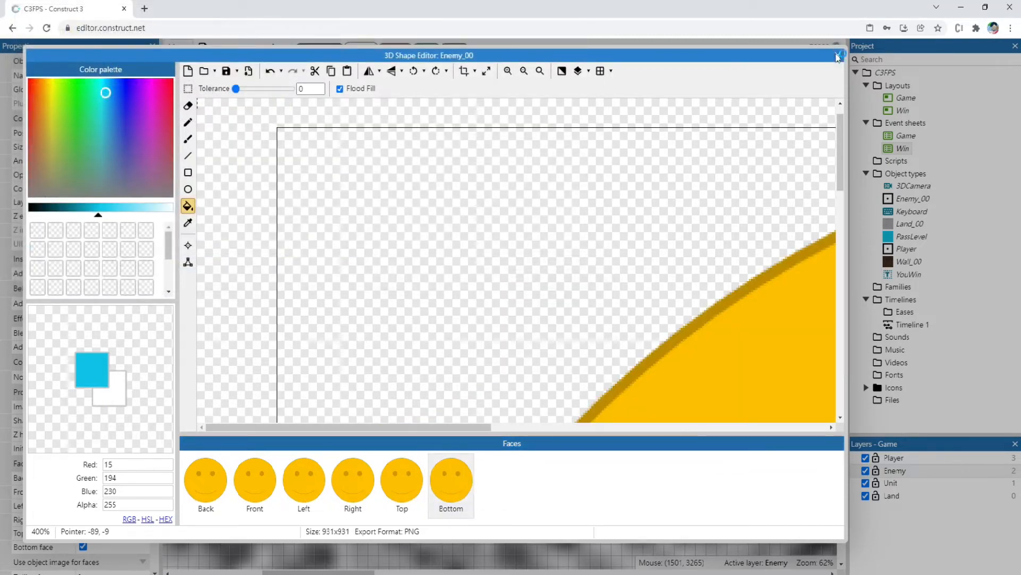
click(839, 56)
Preview the game, walk around the smiley enemy to check its faces and size, and close the preview
ctrl+scroll(495, 346, down, 2)
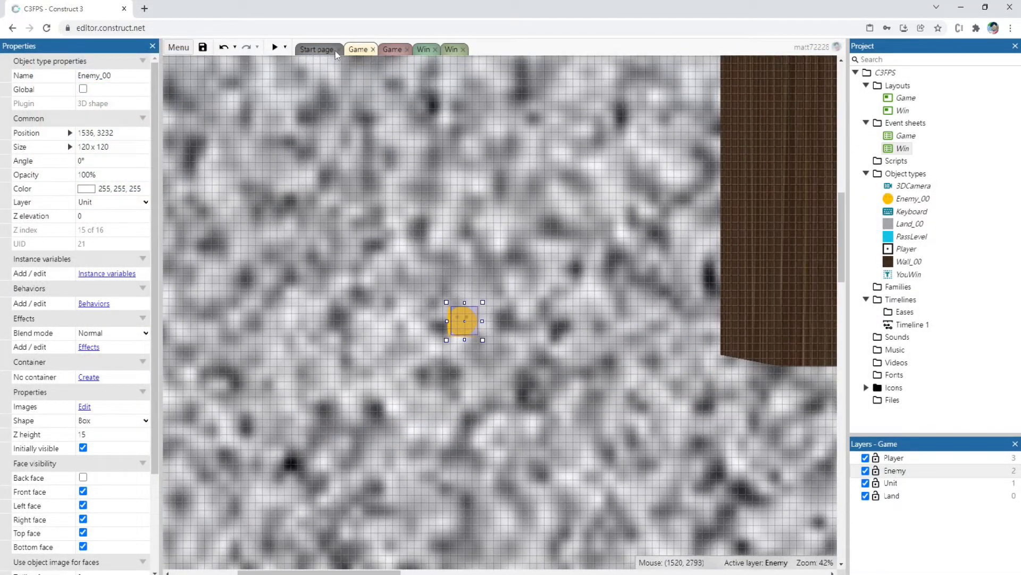
click(275, 47)
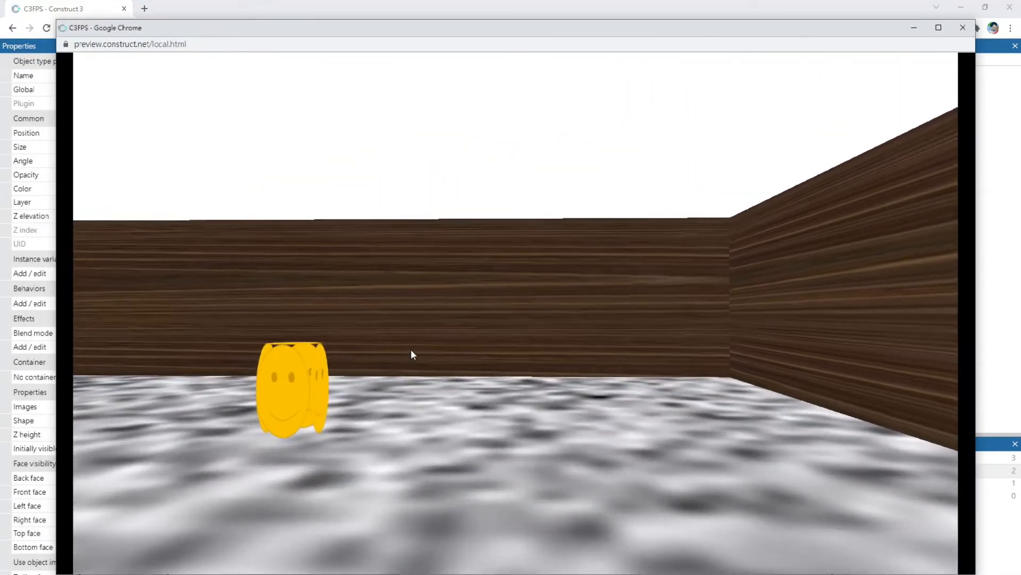
key(Left)
key(Up)
key(Down)
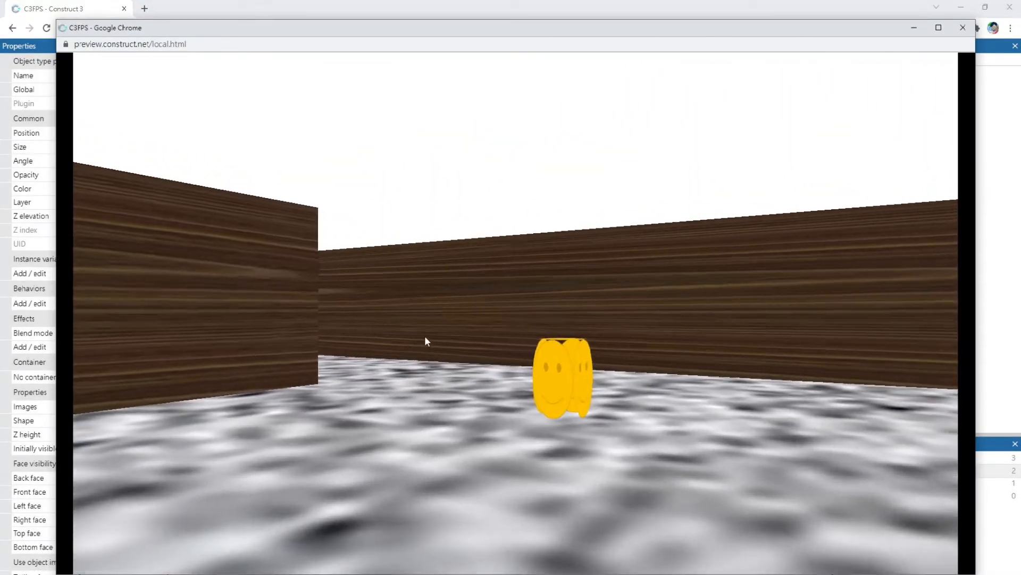
key(w)
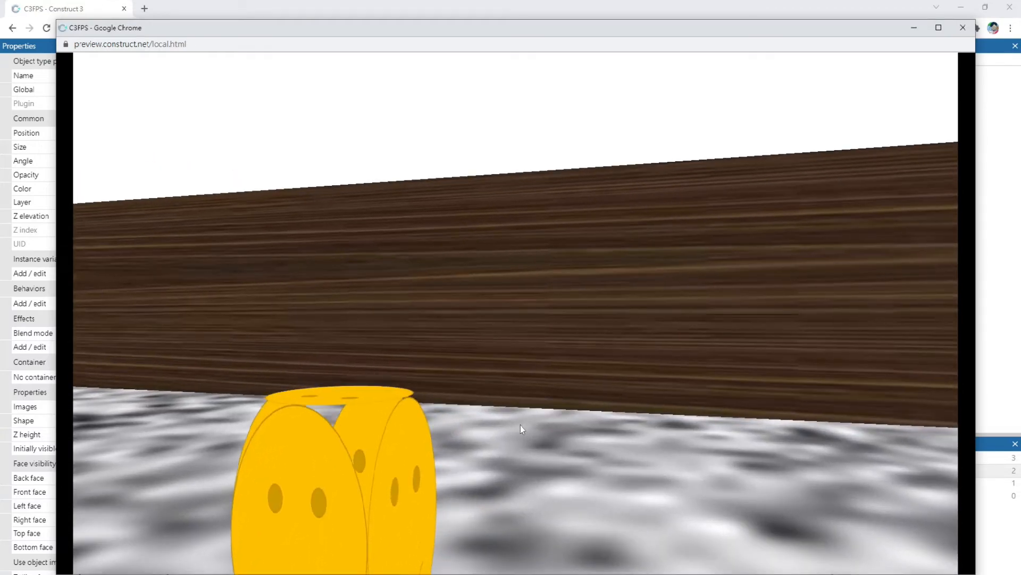
key(s)
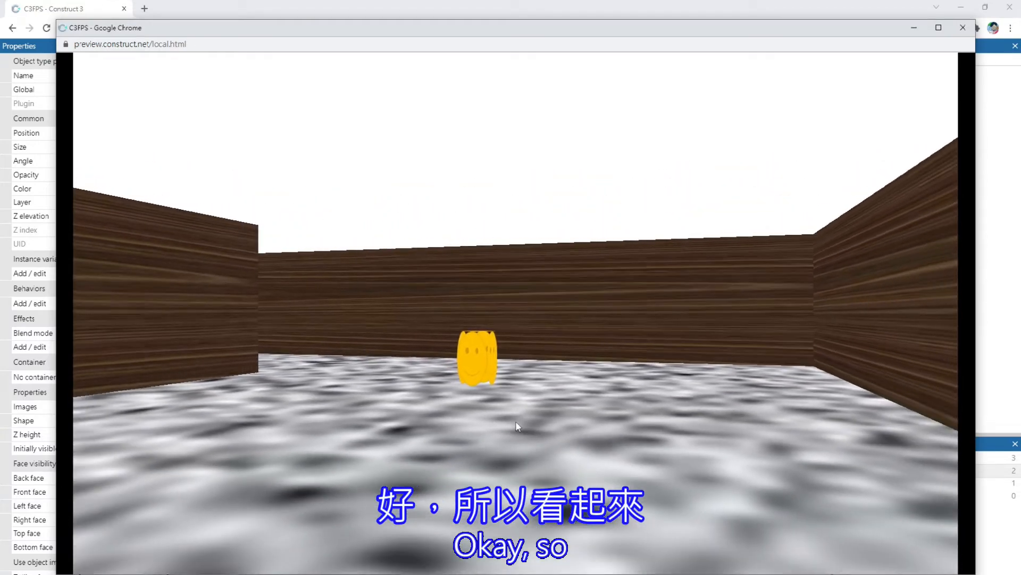
key(w)
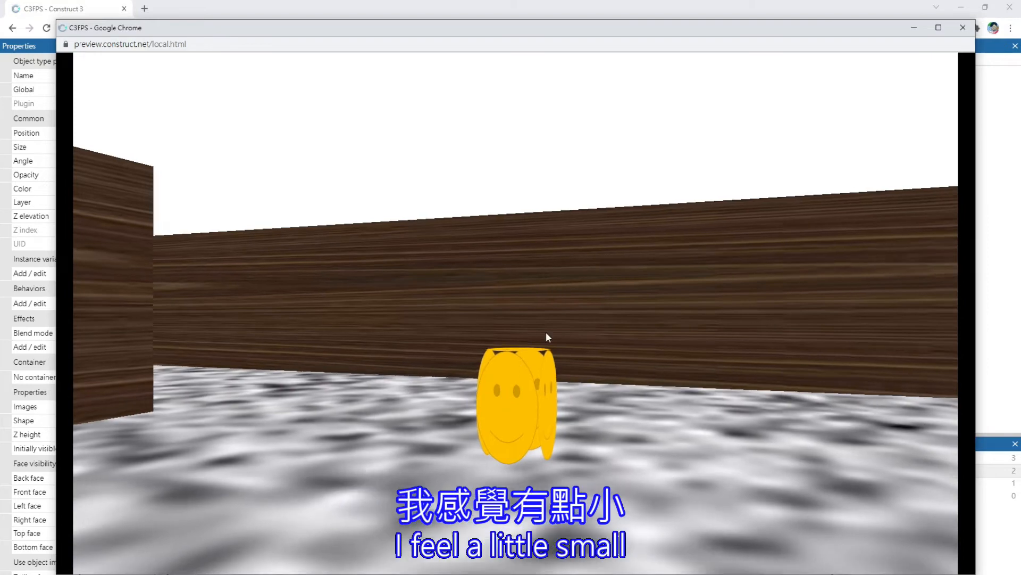
key(s)
click(965, 31)
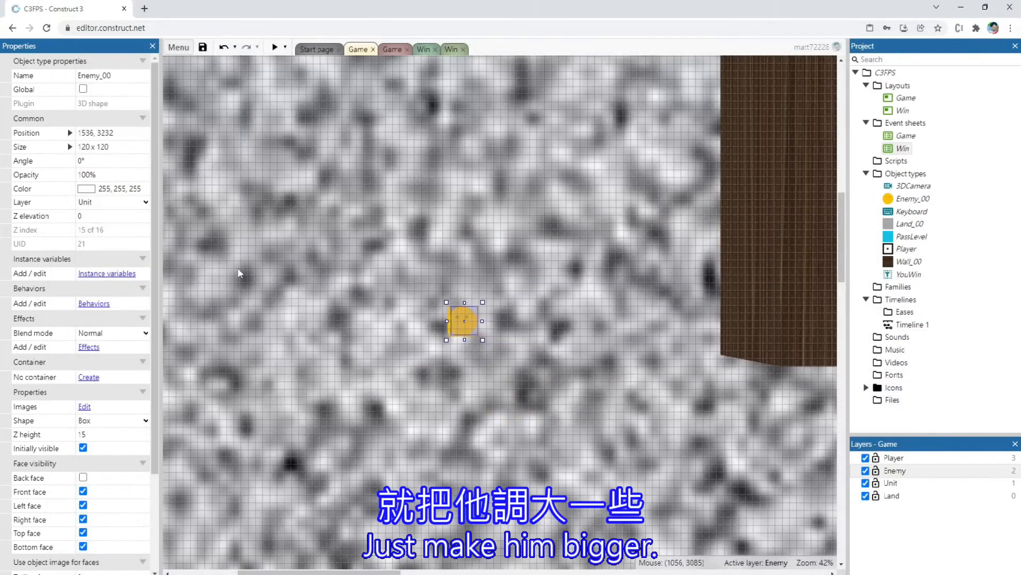
Set Enemy_00's Z height to 30 and inspect its stretched shape in the layout
scroll(98, 432, down, 3)
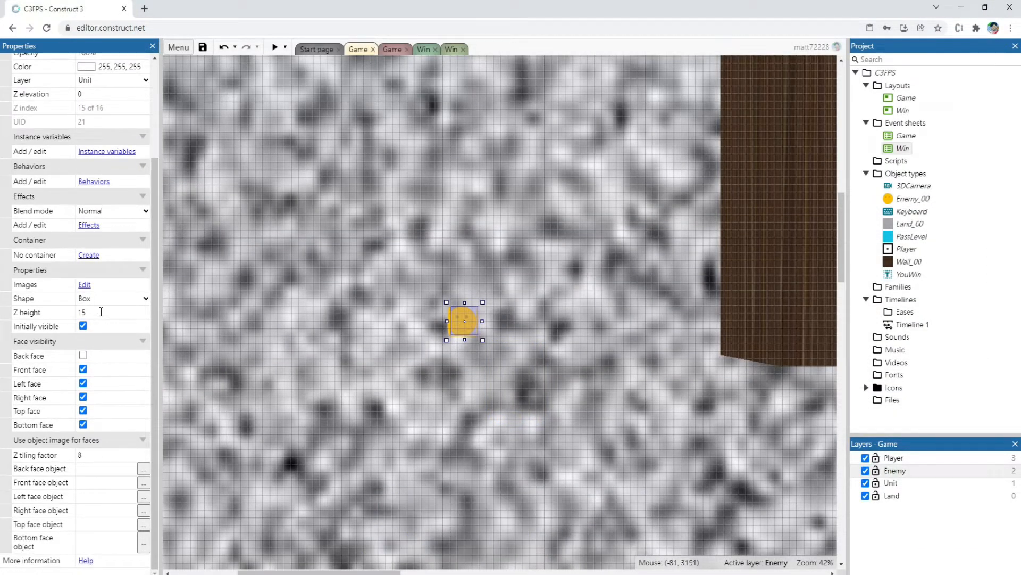
click(101, 312)
key(Tab)
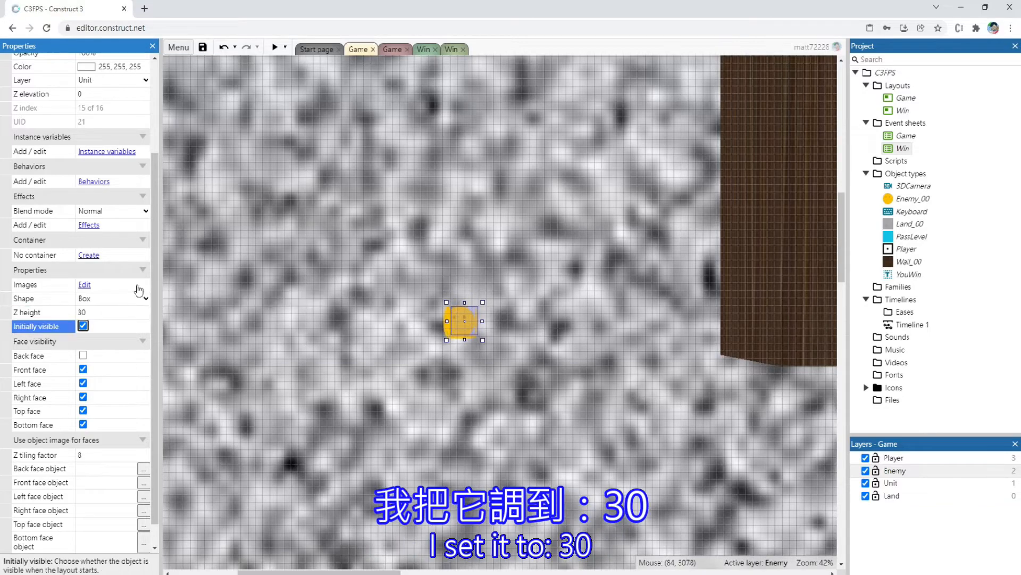
ctrl+scroll(438, 375, up, 6)
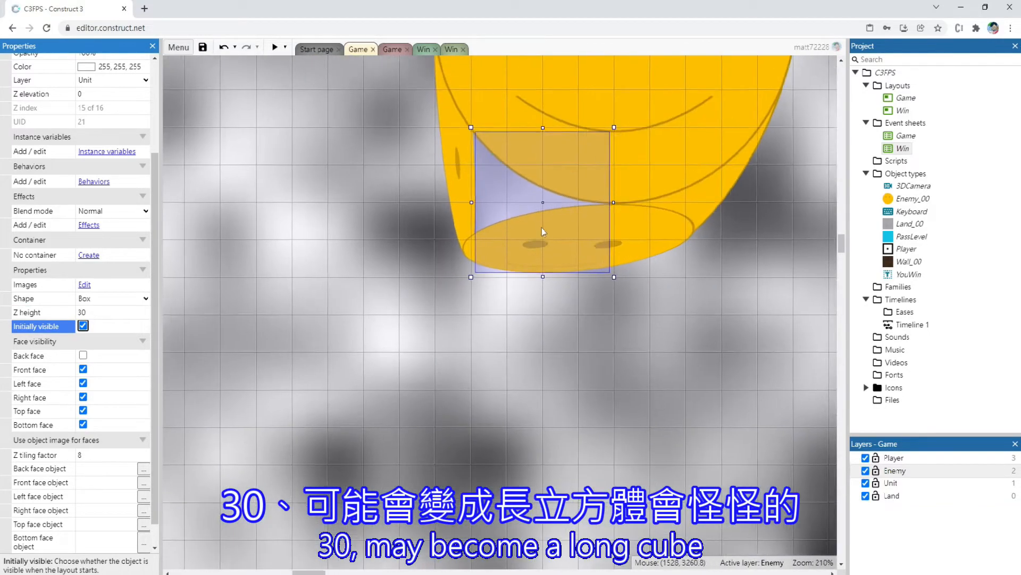
ctrl+scroll(524, 269, down, 5)
Preview the game again, approach the enemy to check its proportions with the new height, and close the preview
key(F5)
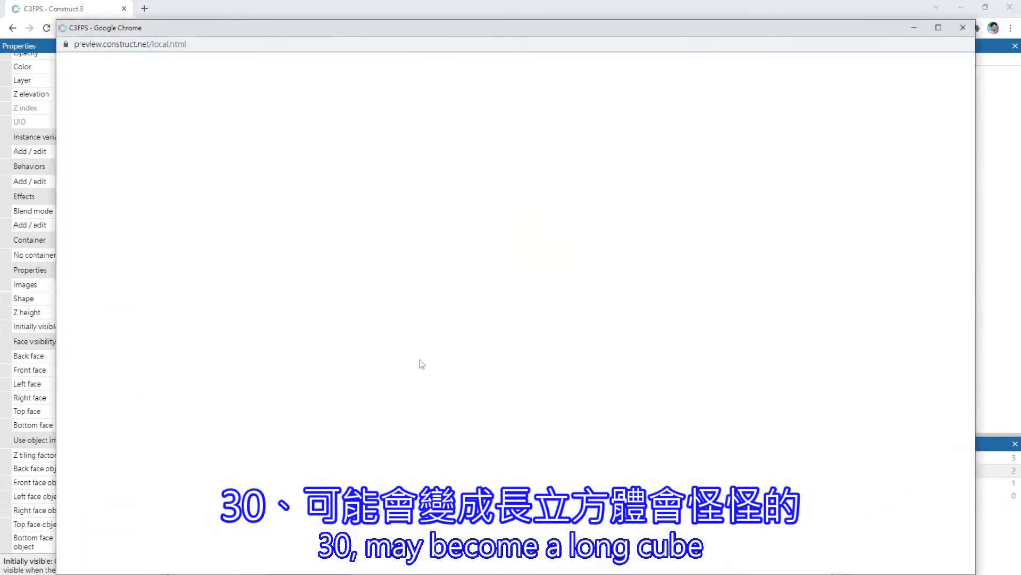
key(Up)
key(Right)
key(Left)
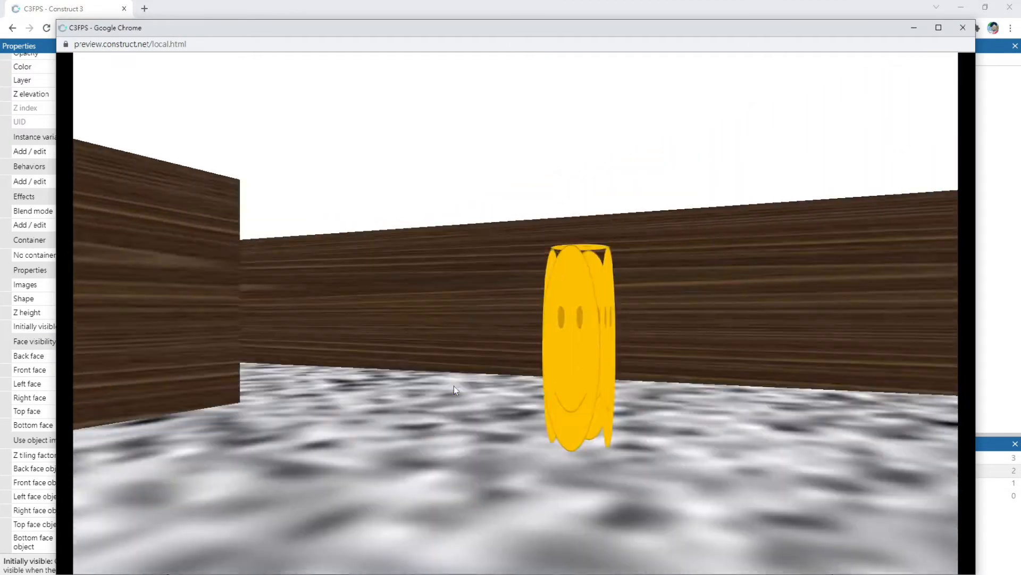
key(Up)
key(Right)
key(Down)
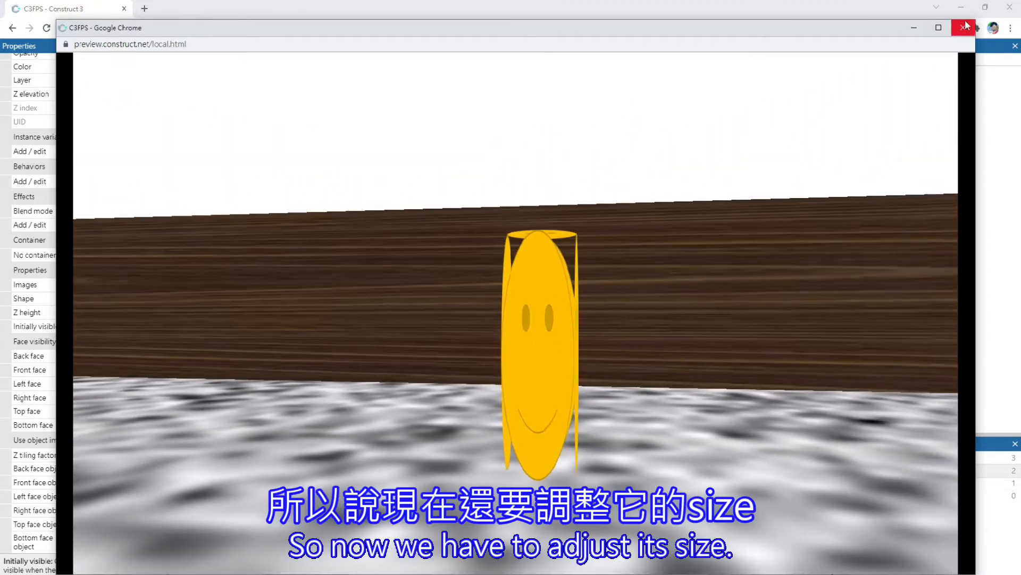
click(964, 27)
Set Enemy_00's size to 400 x 300
scroll(97, 296, up, 3)
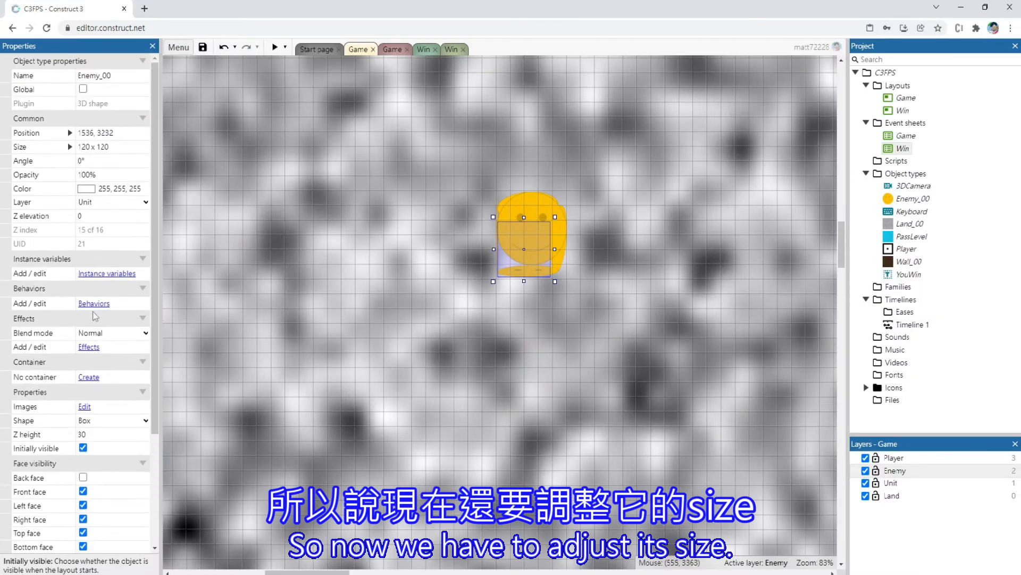
click(135, 146)
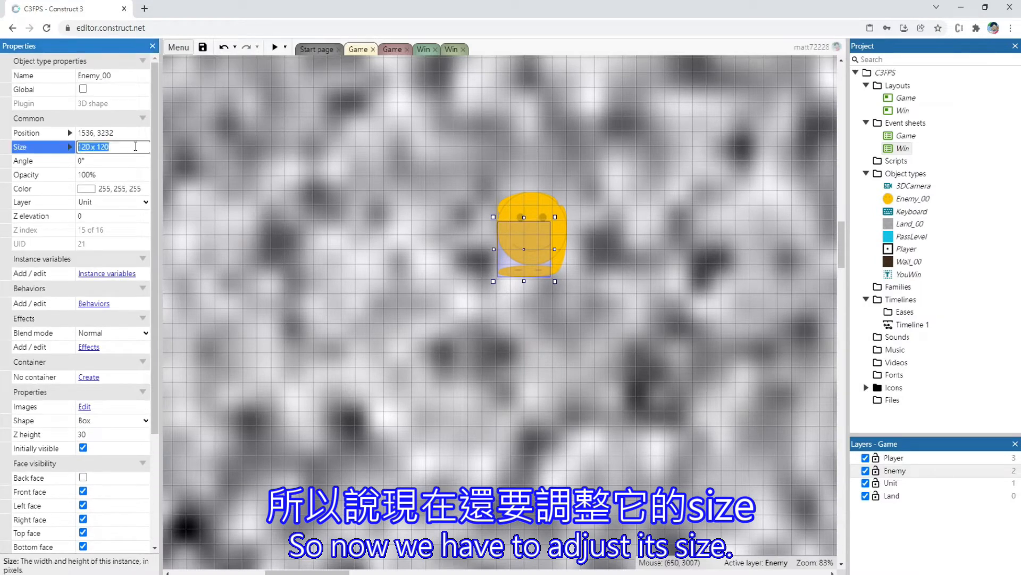
text(400 x 300)
key(Return)
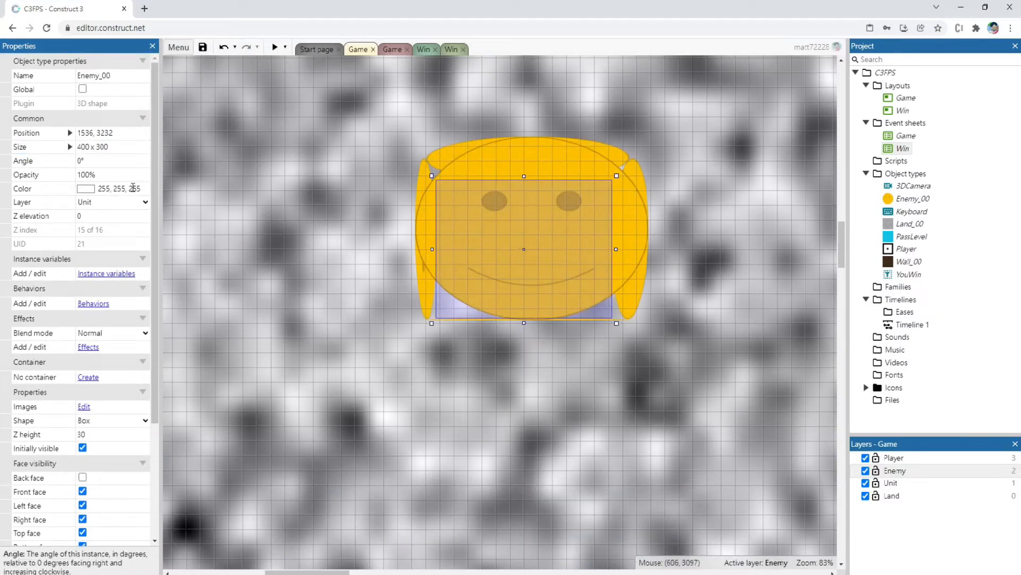
Set Enemy_00's size to 400 x 200
click(99, 149)
key(BackSpace)
text(2)
key(Tab)
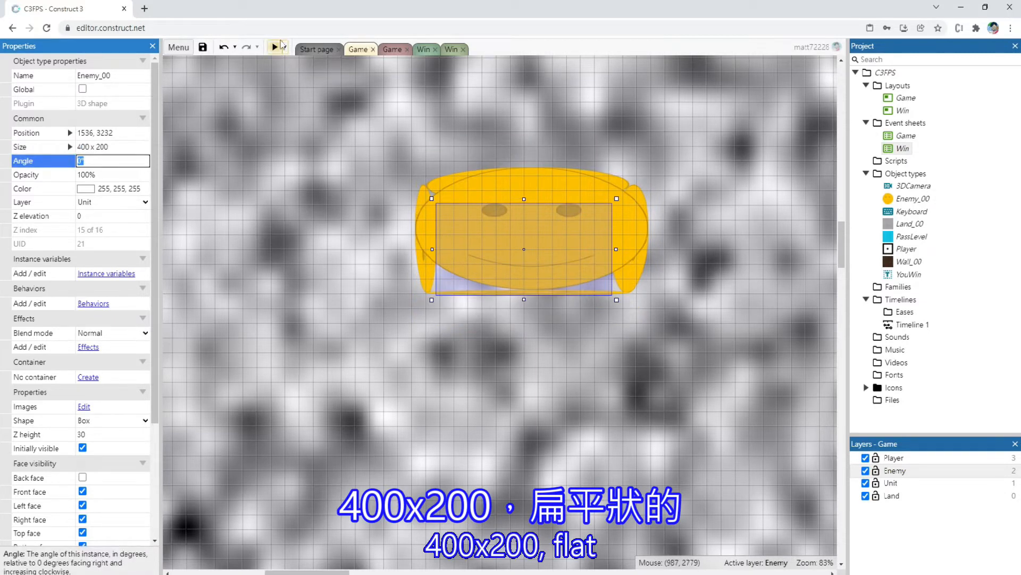
Preview the game and move around the smiley enemy to check its flattened proportions
click(281, 46)
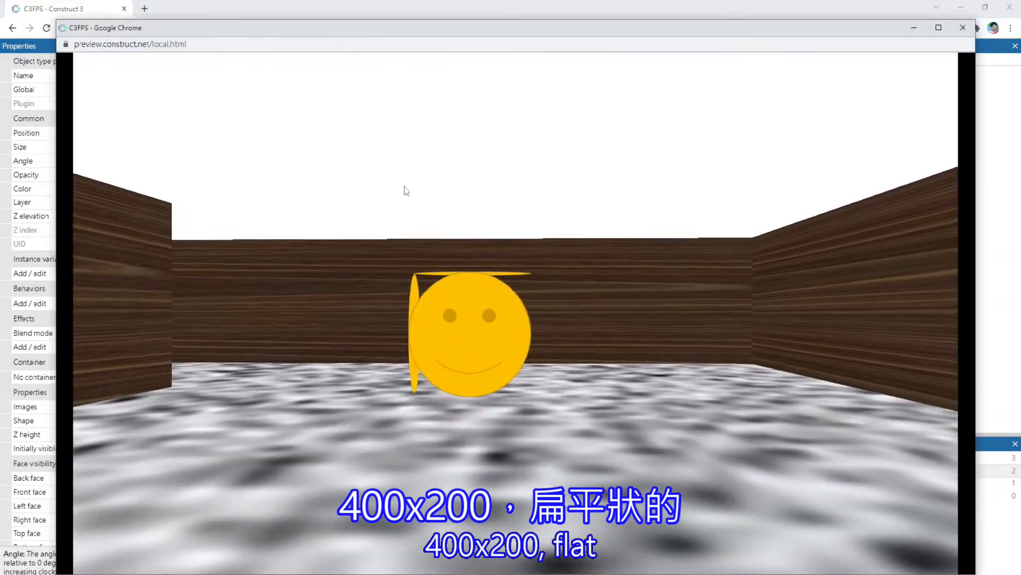
key(Right)
key(Up)
key(Left)
key(Down)
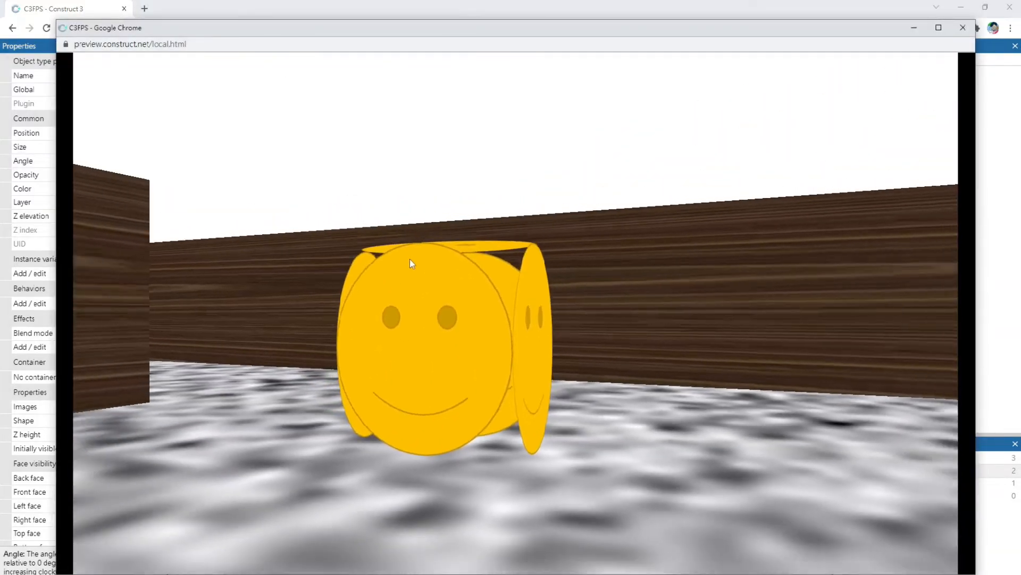
Walk the player into and through the maze walls to test whether they block movement, and close the preview
key(Left)
key(Down)
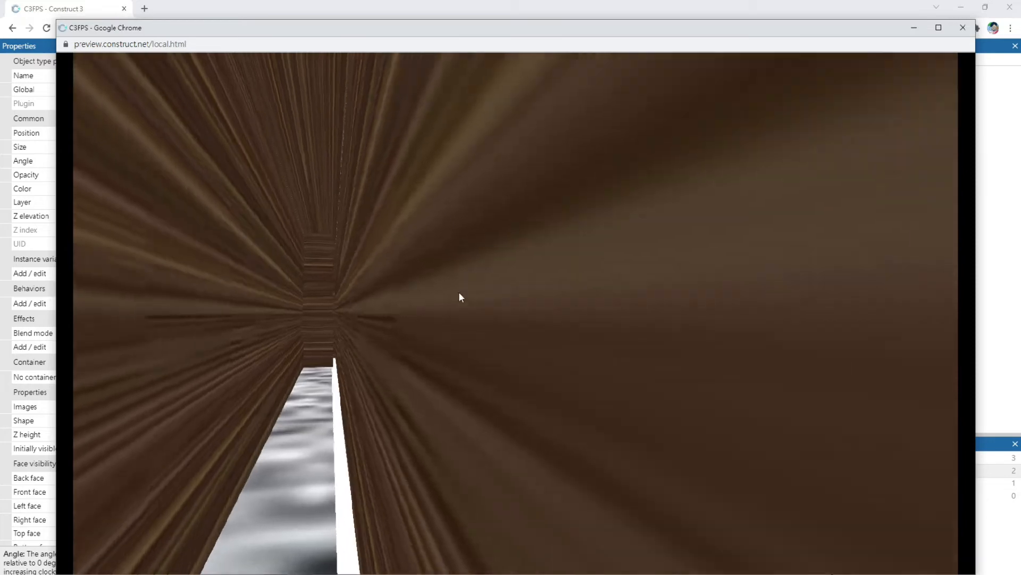
key(Left)
key(Up)
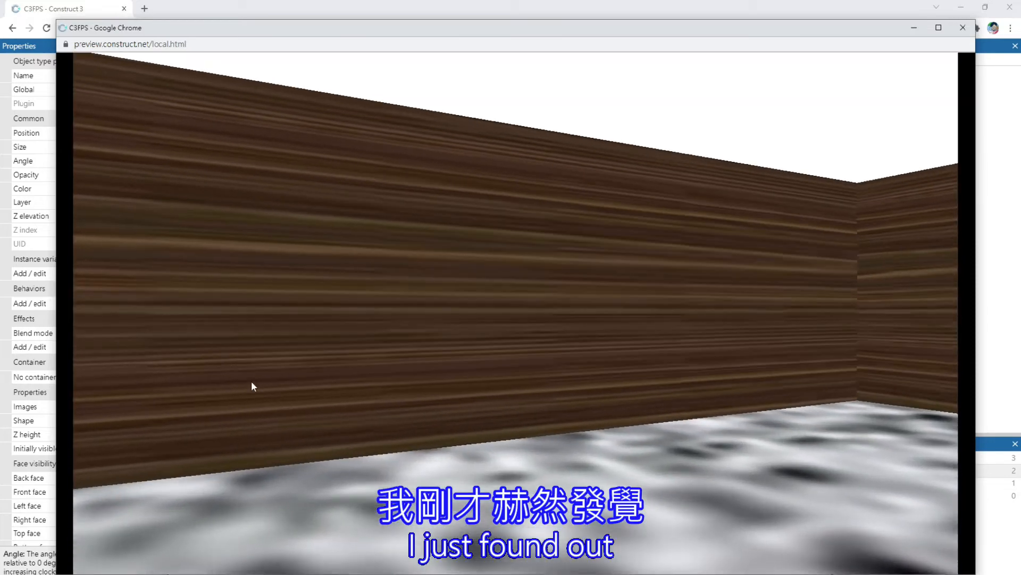
key(Up)
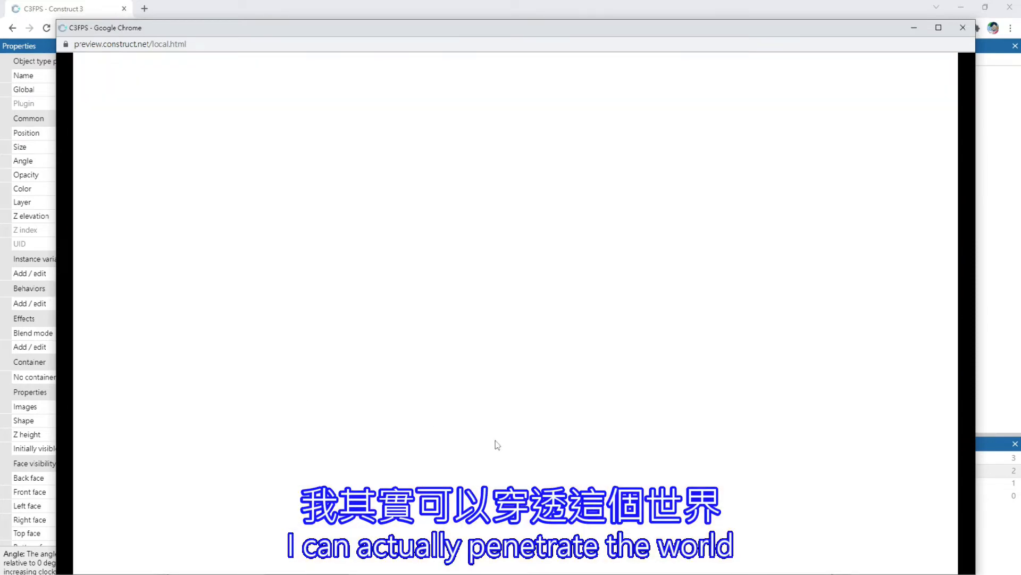
key(w)
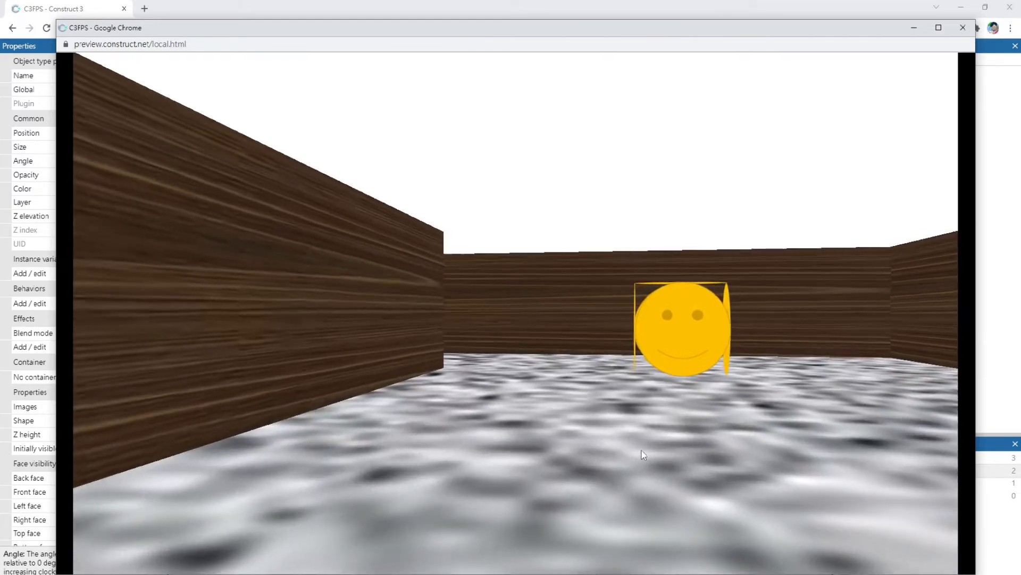
key(Right)
key(Up)
key(Down)
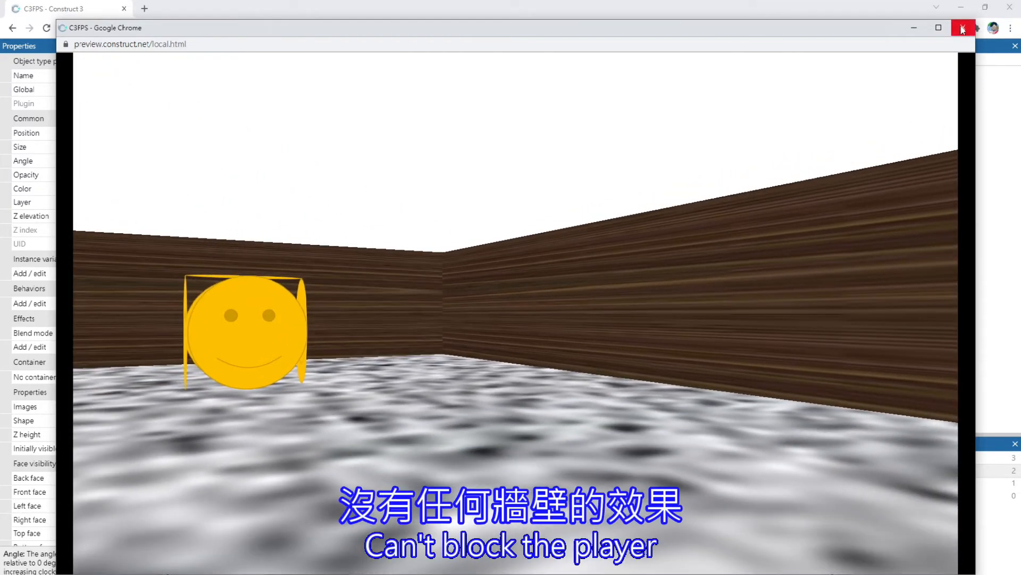
click(963, 29)
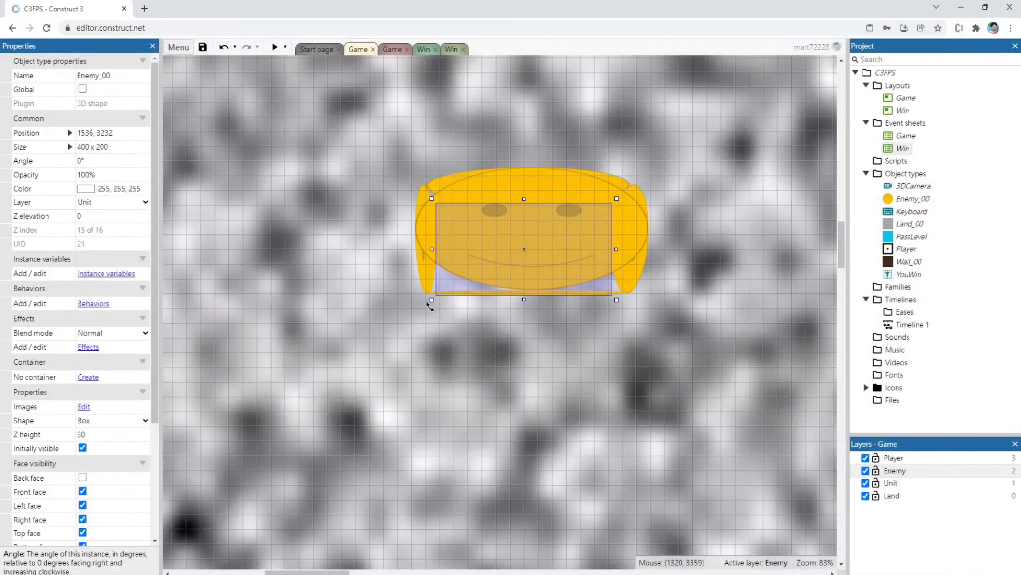
Select the horizontal Wall_00 segment below the enemy in the Game layout
ctrl+scroll(340, 298, down, 5)
ctrl+scroll(338, 298, down, 6)
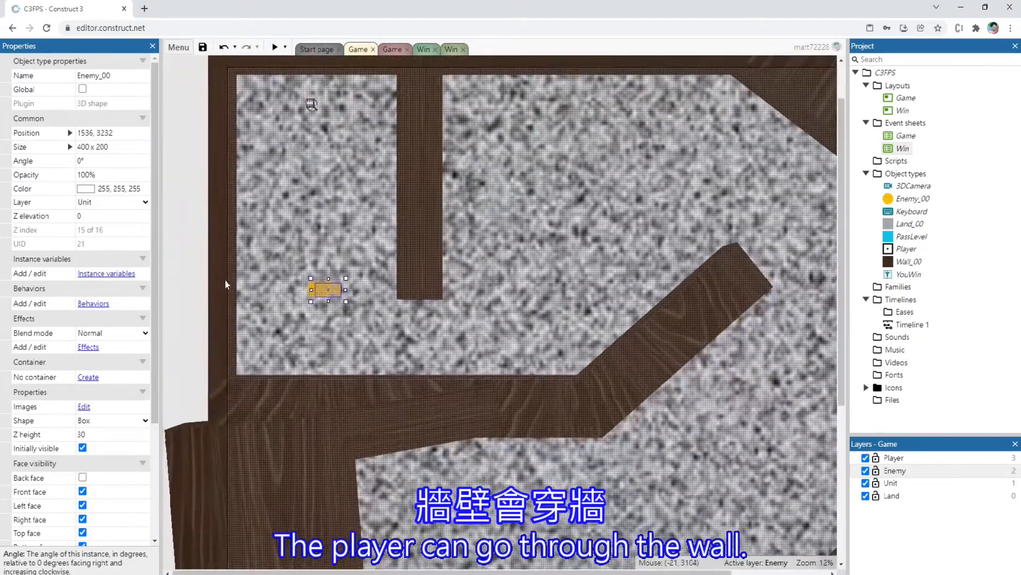
click(223, 274)
click(276, 388)
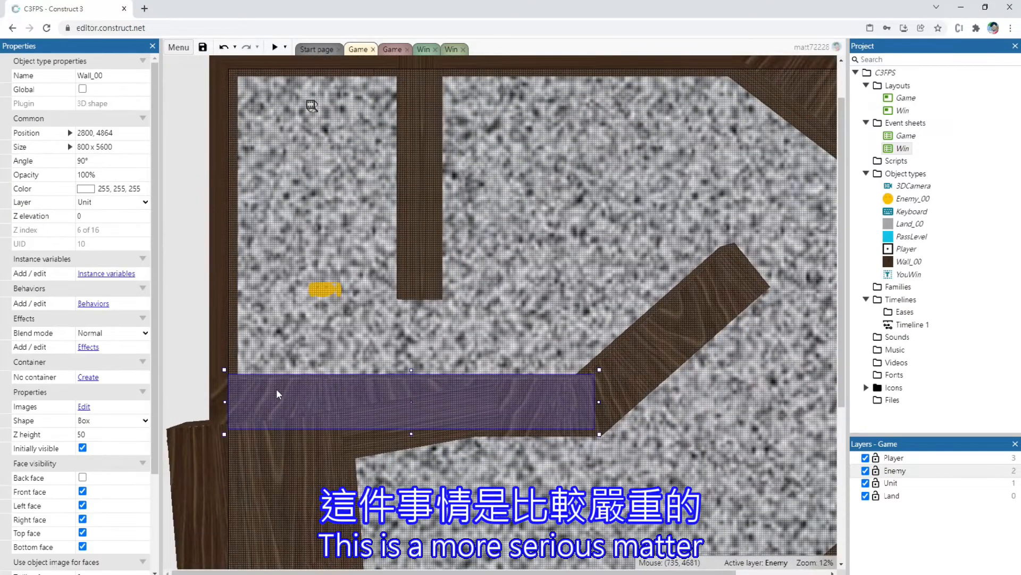
Add the Solid behavior to Wall_00
click(94, 305)
click(375, 319)
double_click(577, 243)
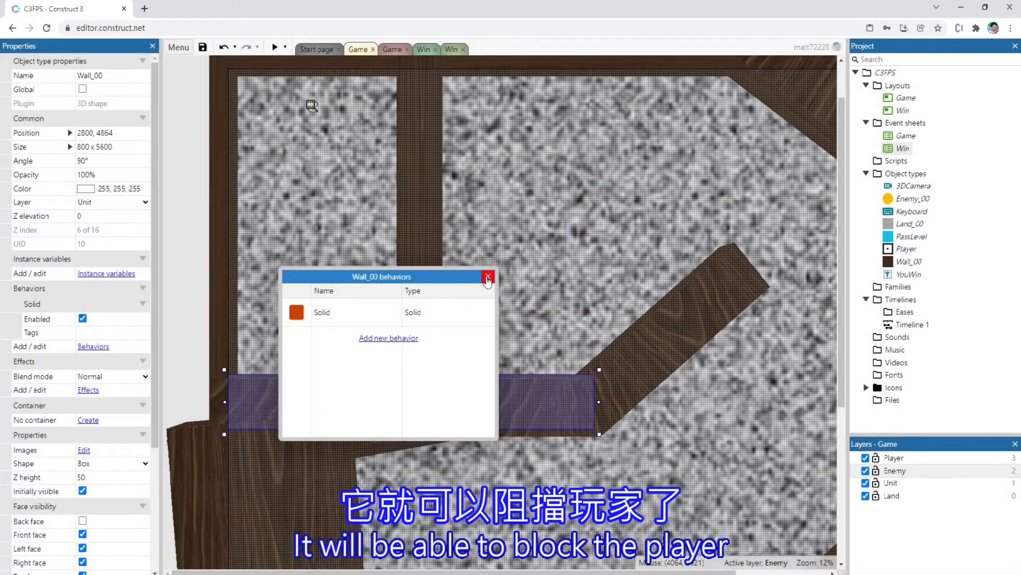
click(487, 276)
Preview the game and drive the player into the maze walls and corners to test whether they block movement
click(274, 46)
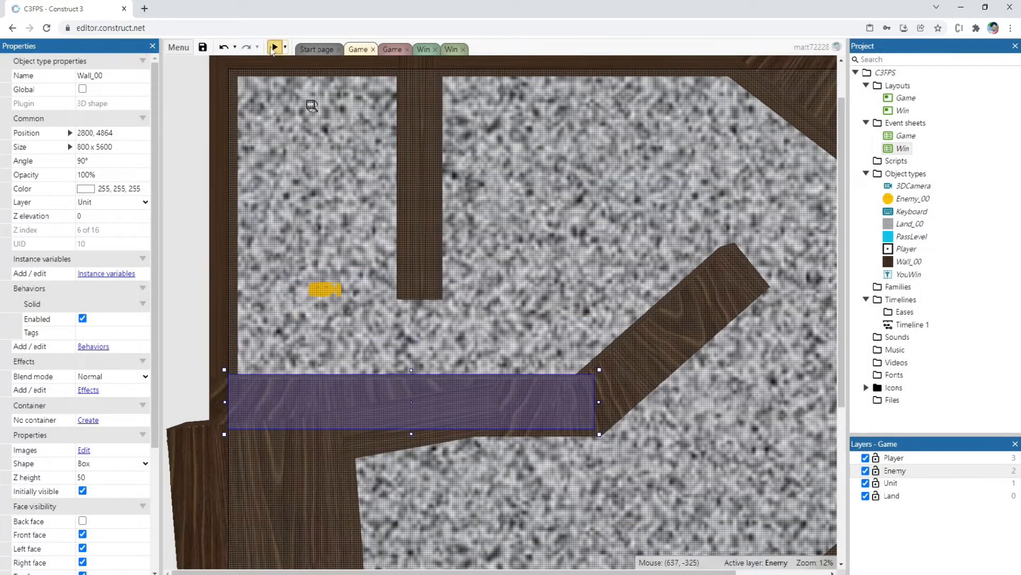
key(Left)
key(Up)
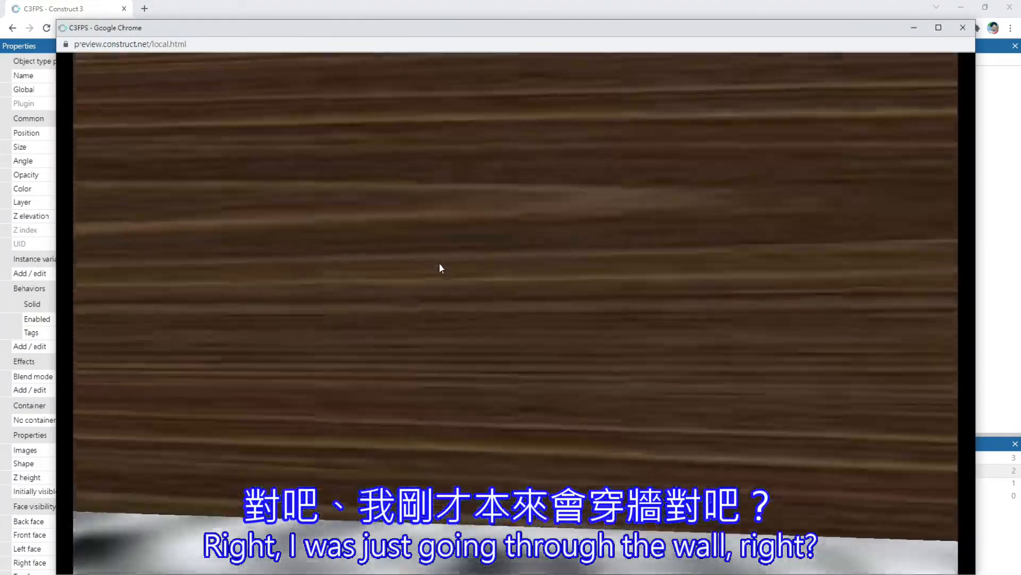
key(Down)
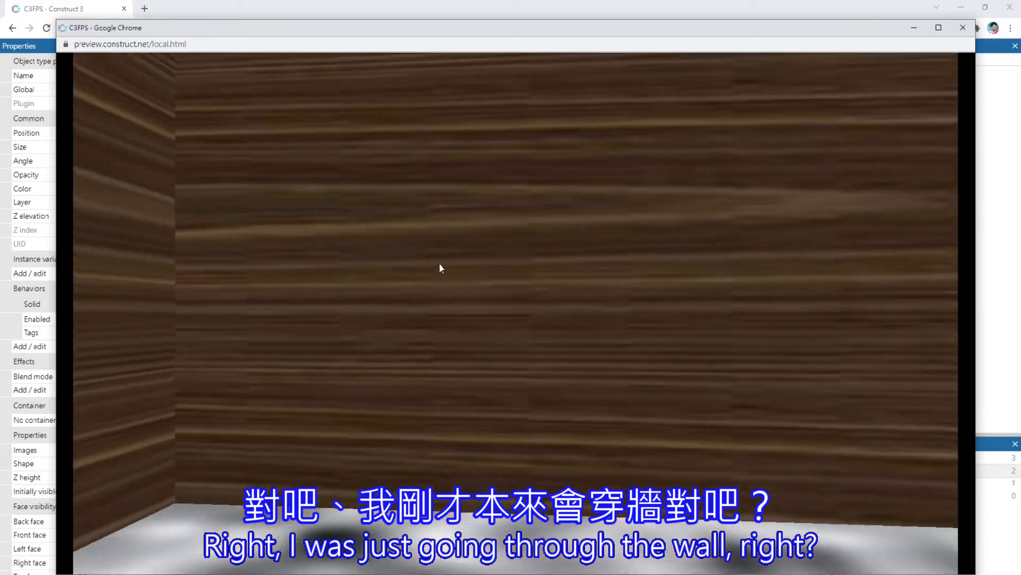
key(Left)
key(Up)
key(Right)
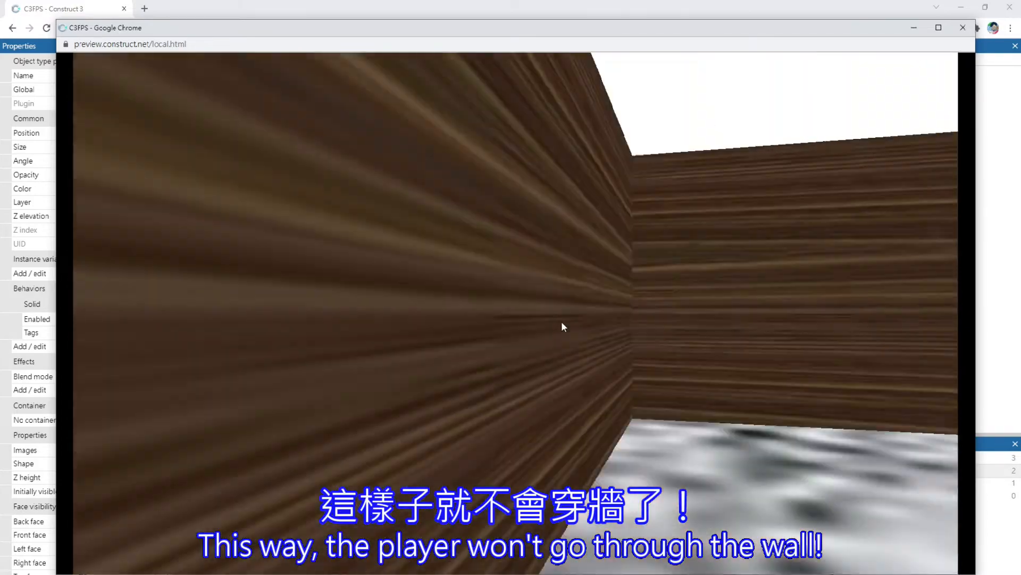
key(Up)
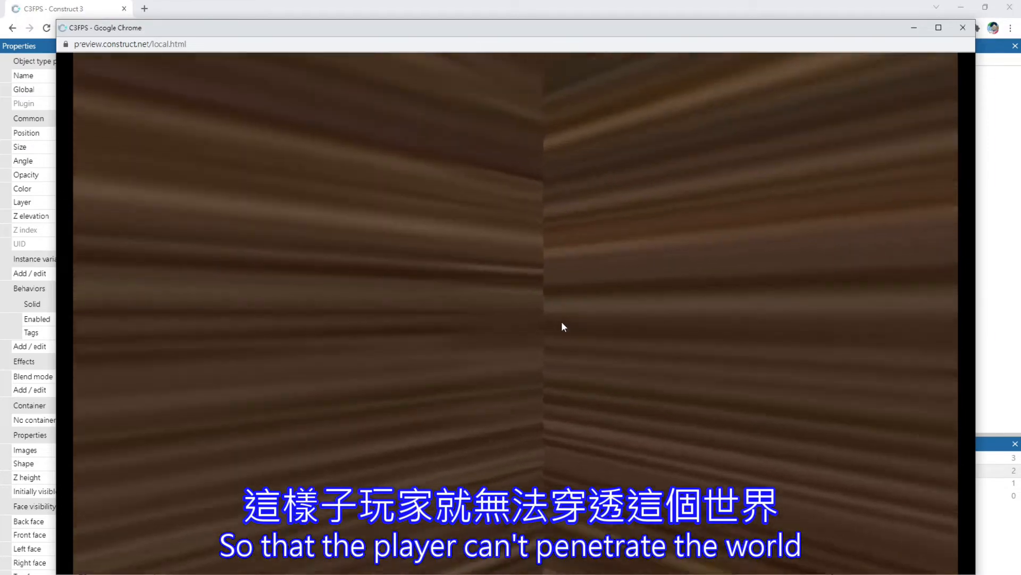
key(Right)
key(Left)
key(Up)
Turn the player toward the smiley enemy, move around in front of it, and close the preview
key(Right)
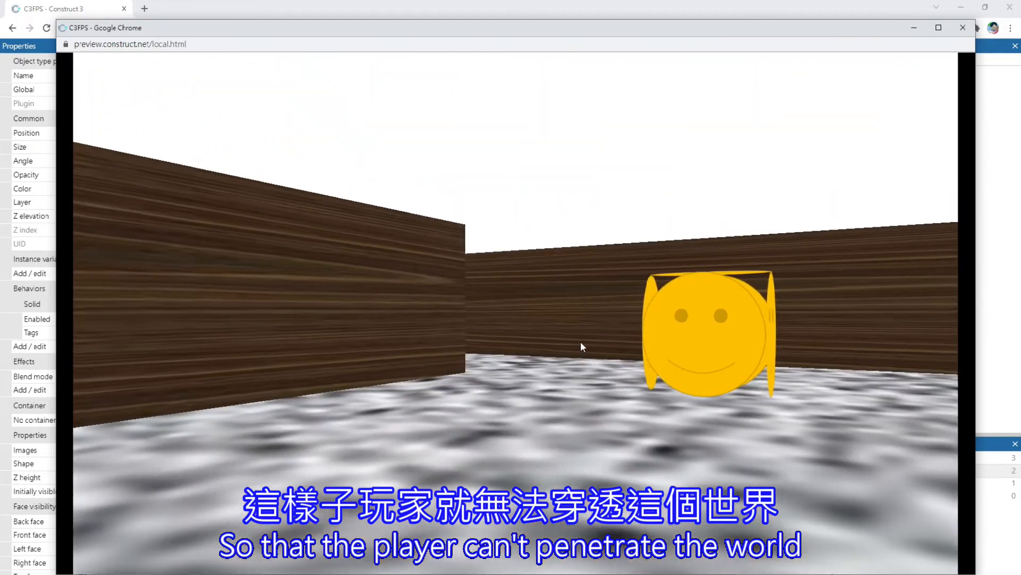
key(Right)
key(Up)
key(Right)
key(Down)
key(Down)
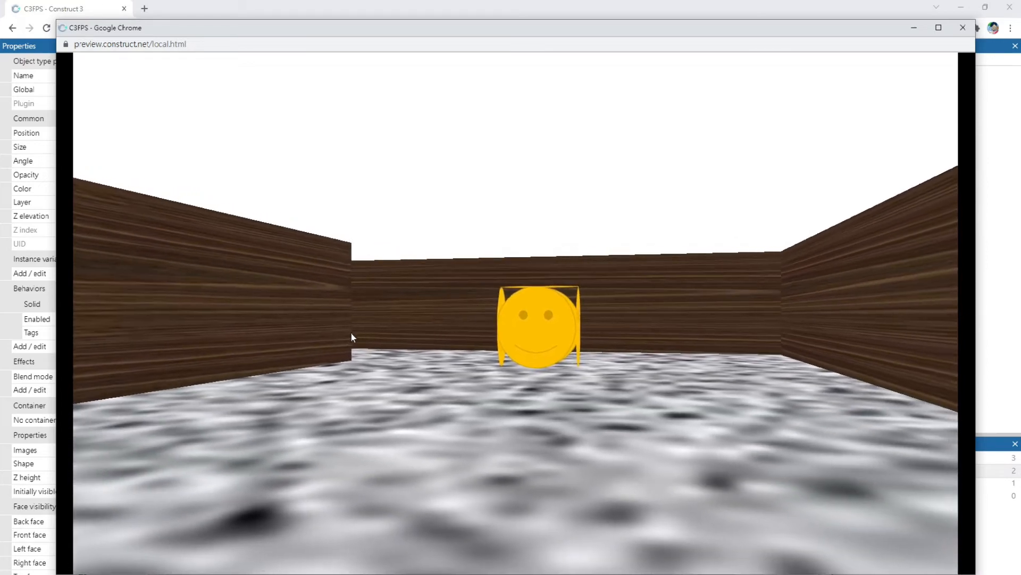
click(961, 28)
Move Enemy_00 down to position 1536, 3968 in the layout and add the Move To behavior to it
click(324, 293)
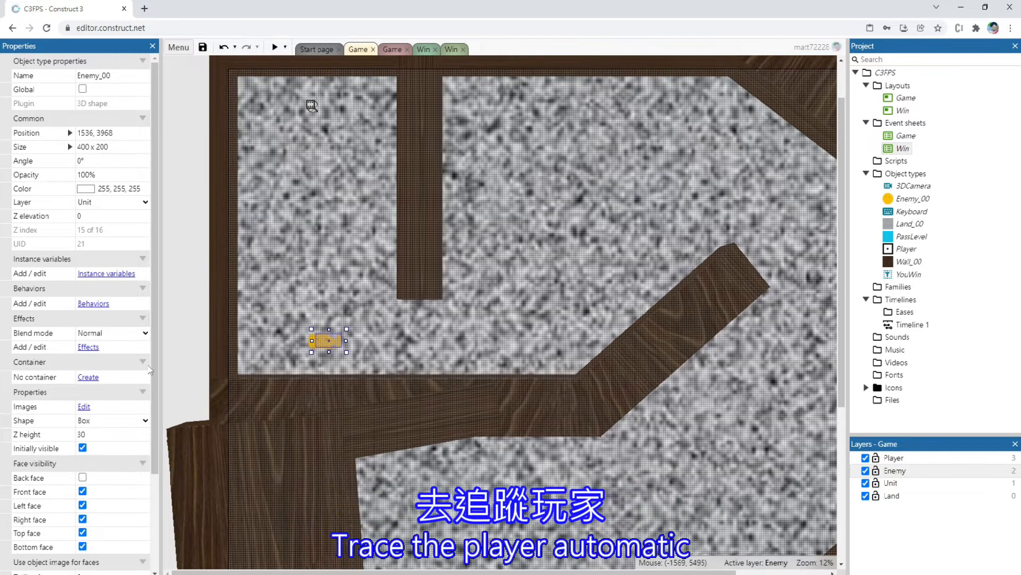
click(94, 303)
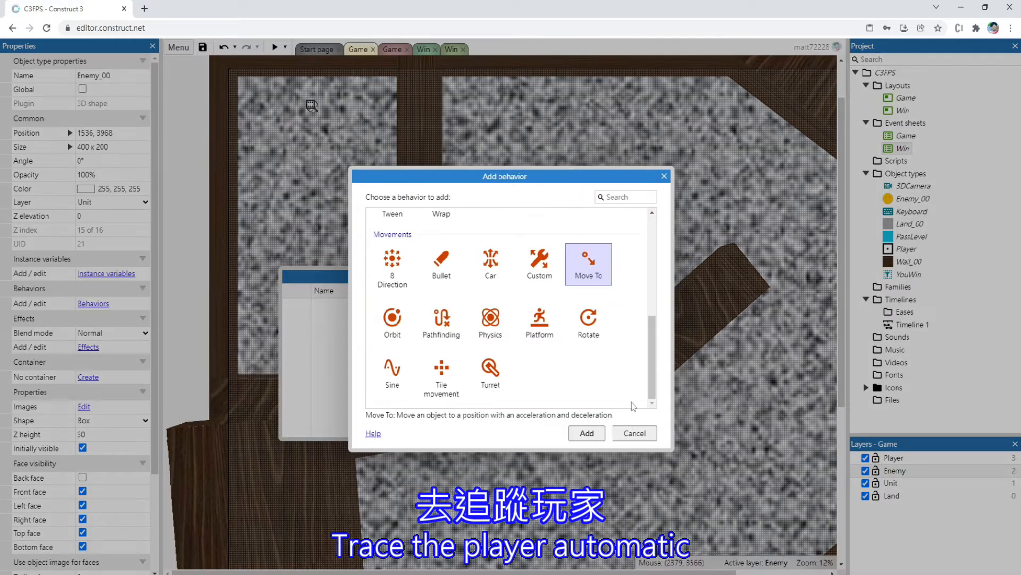
click(596, 437)
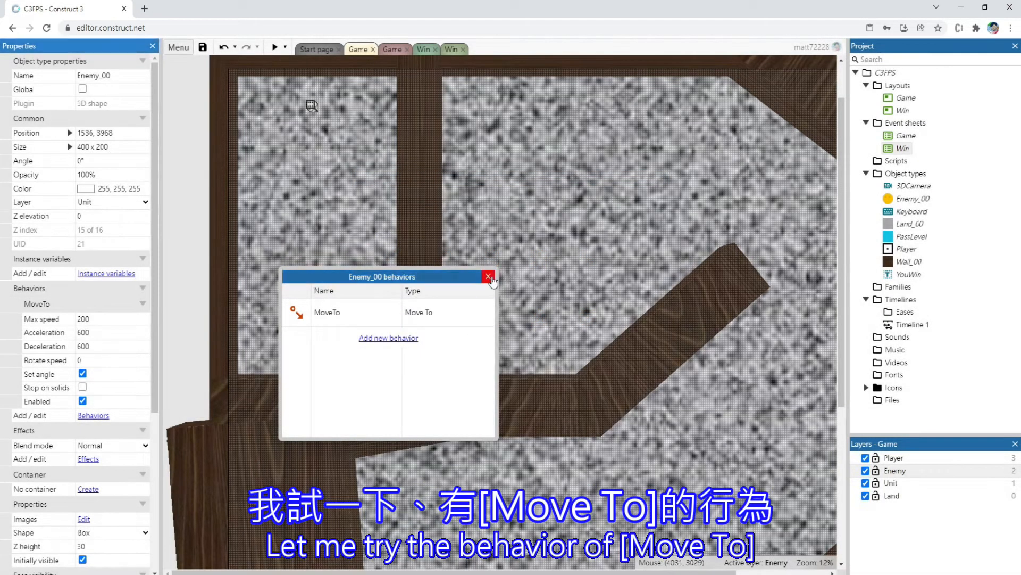
click(489, 277)
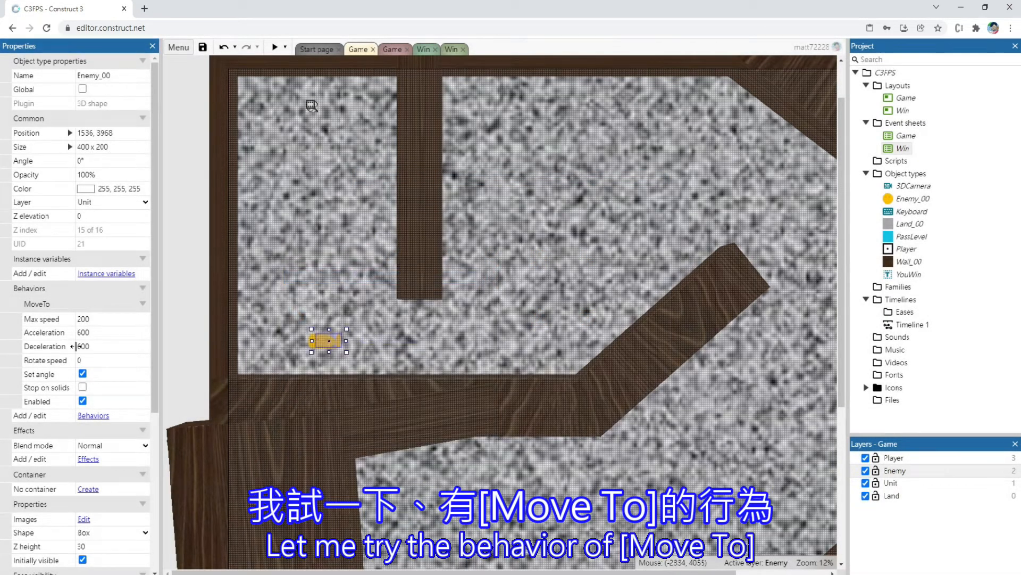
Add the Line of sight behavior to Enemy_00
click(94, 416)
click(372, 338)
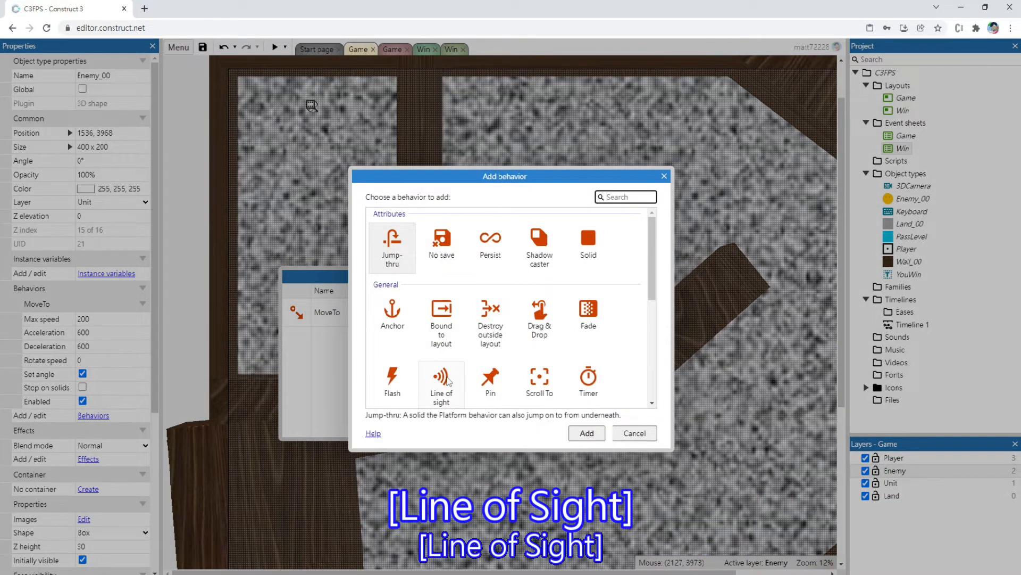
double_click(441, 379)
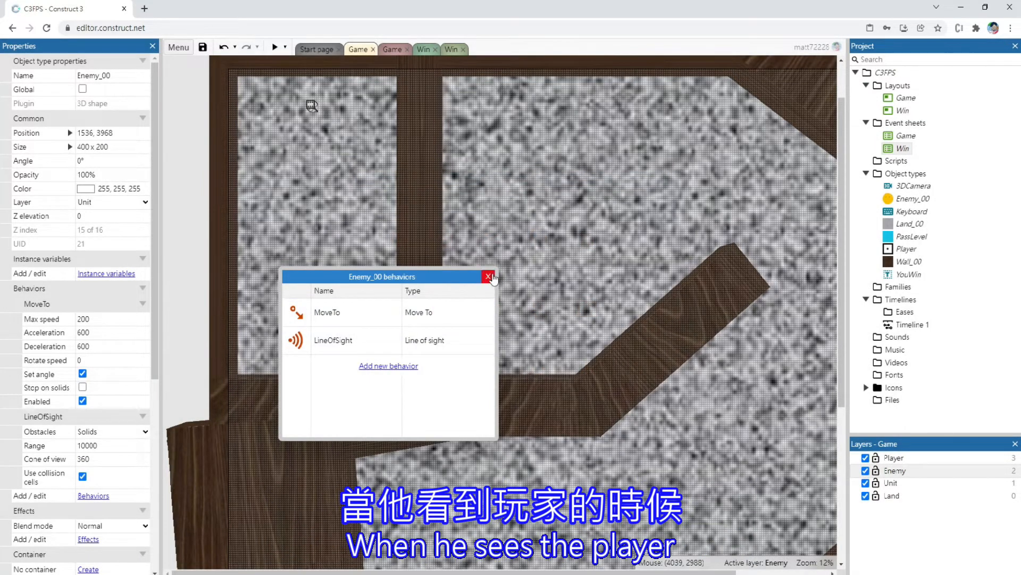
click(488, 277)
Add an event to the Game event sheet with the Enemy_00 condition Has LOS to object, targeting Player
click(395, 51)
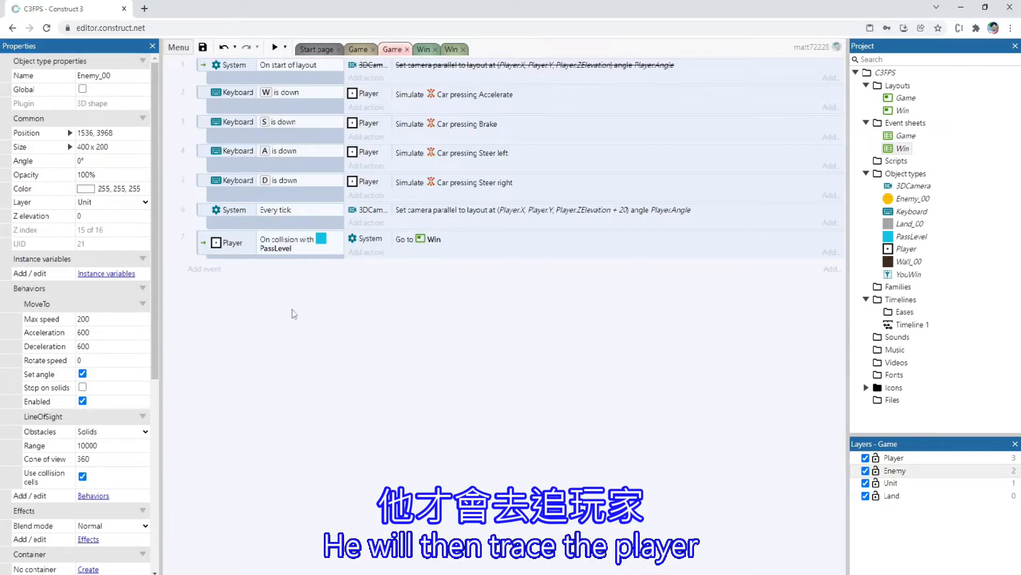
double_click(256, 275)
click(606, 107)
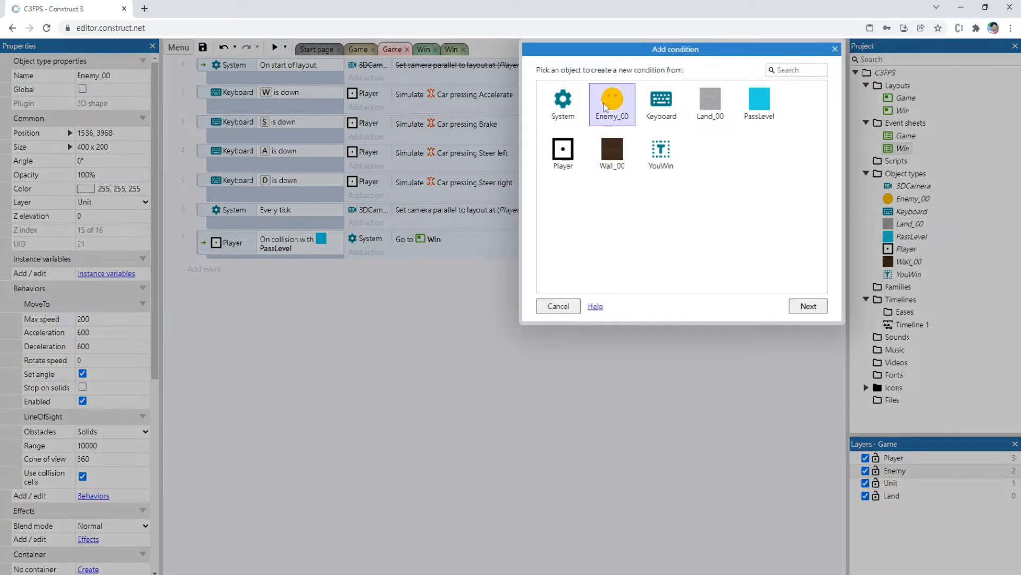
double_click(610, 108)
scroll(677, 272, down, 5)
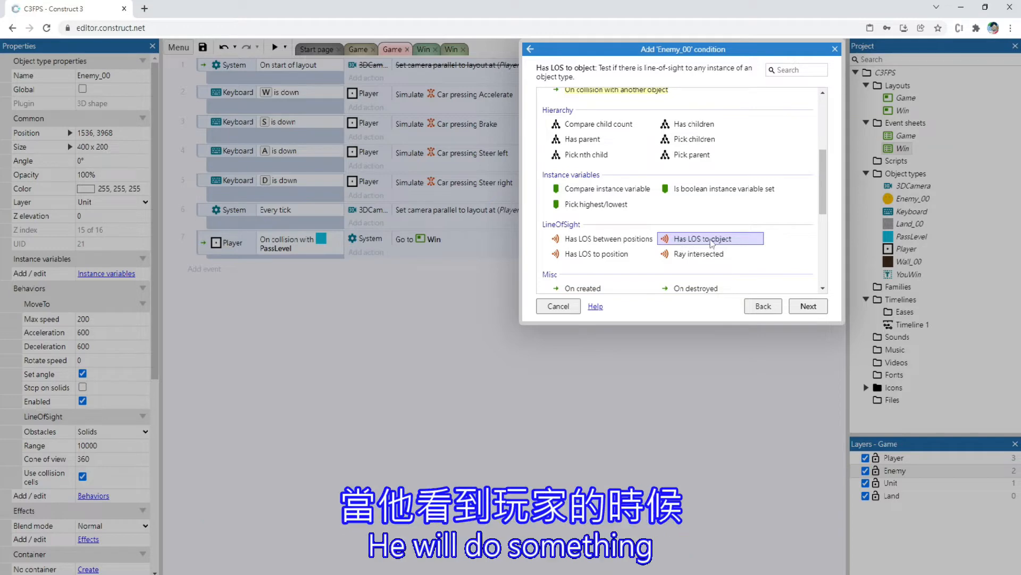
double_click(708, 240)
click(574, 150)
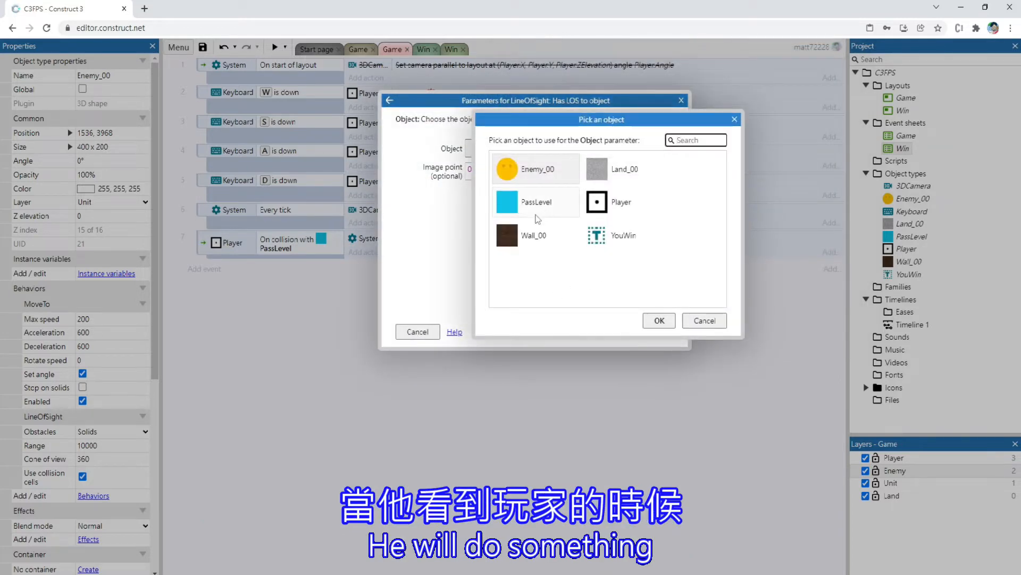
double_click(597, 202)
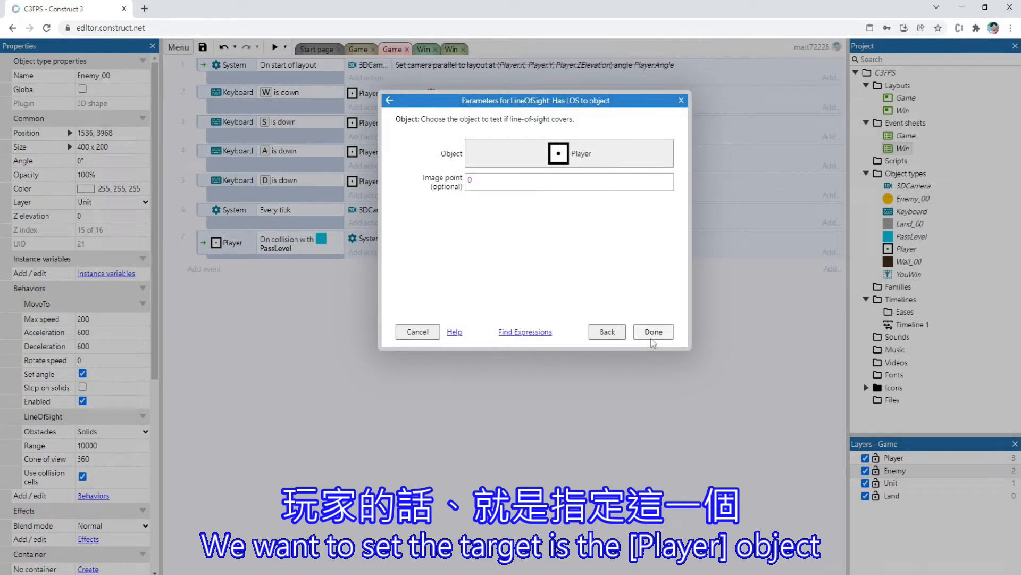
click(652, 331)
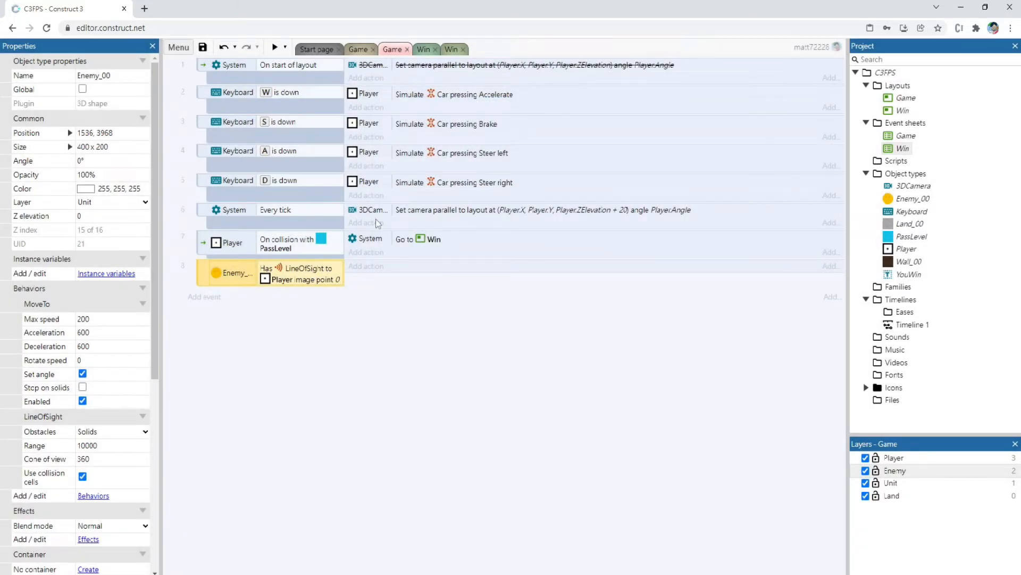
Add the Enemy_00 action Move to object to the line-of-sight event, with Enemy_00 as object and Direct mode
click(359, 266)
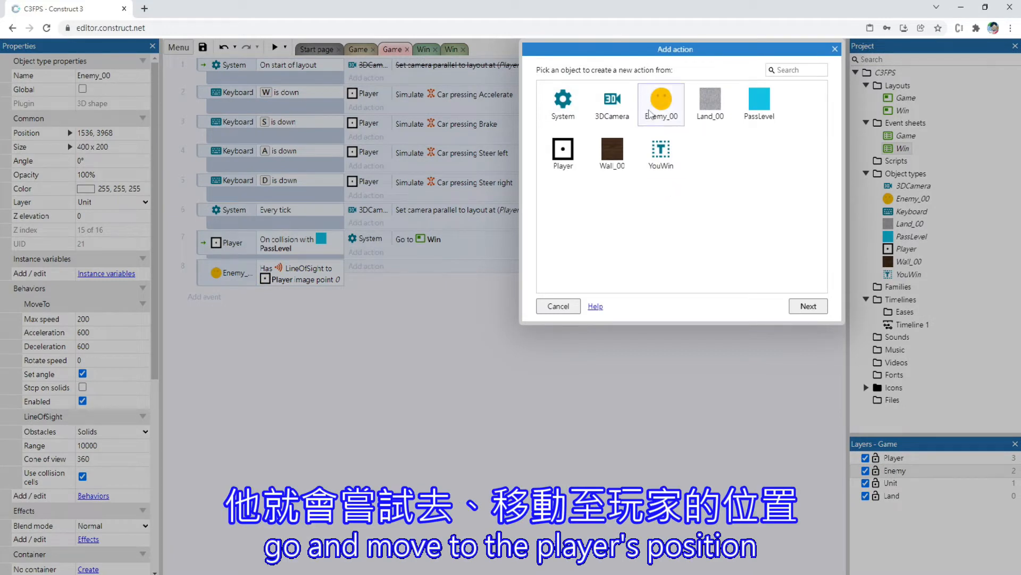
click(649, 112)
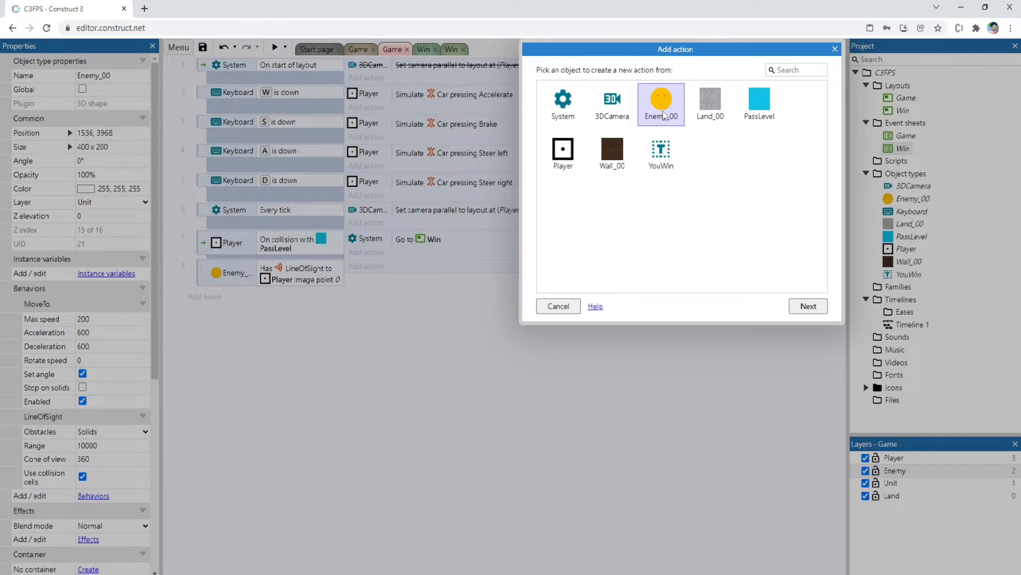
double_click(664, 116)
scroll(693, 233, down, 10)
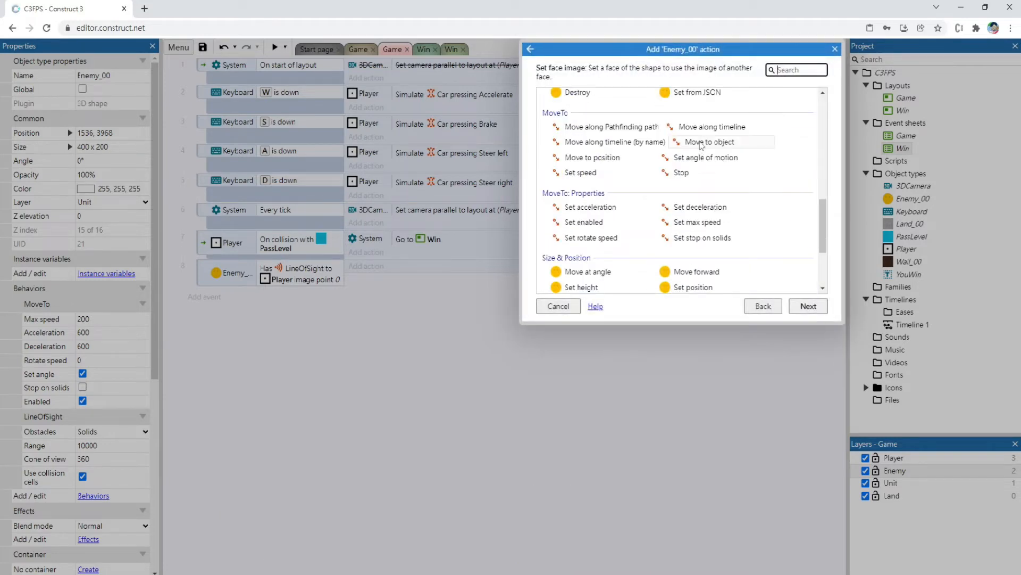
click(702, 142)
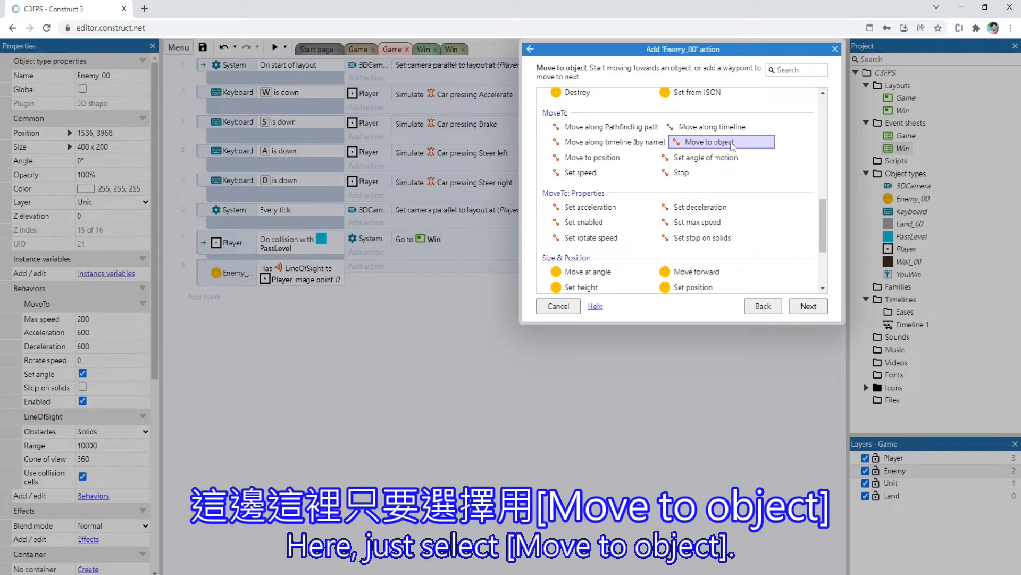
double_click(713, 142)
click(570, 149)
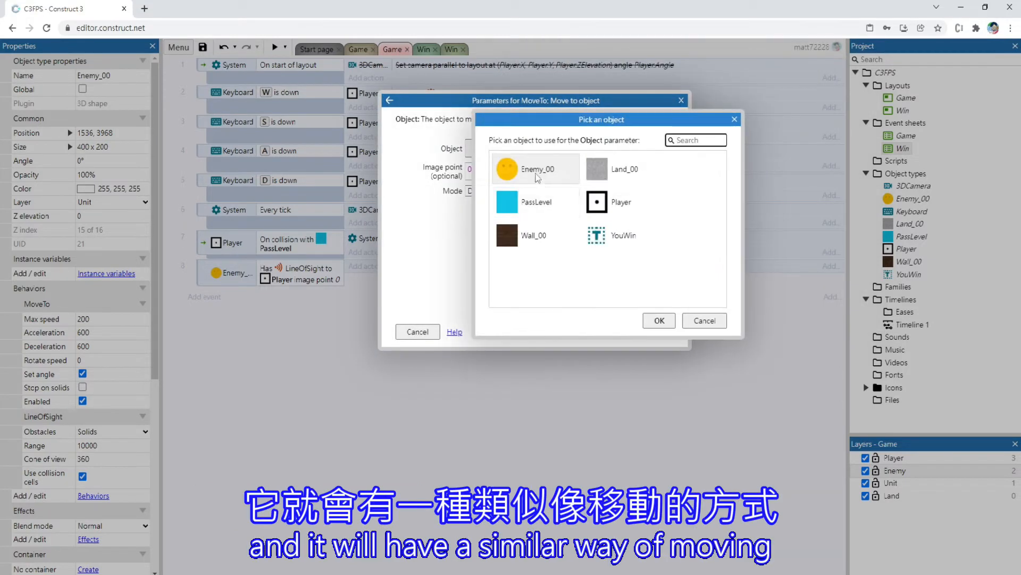
double_click(536, 172)
click(551, 201)
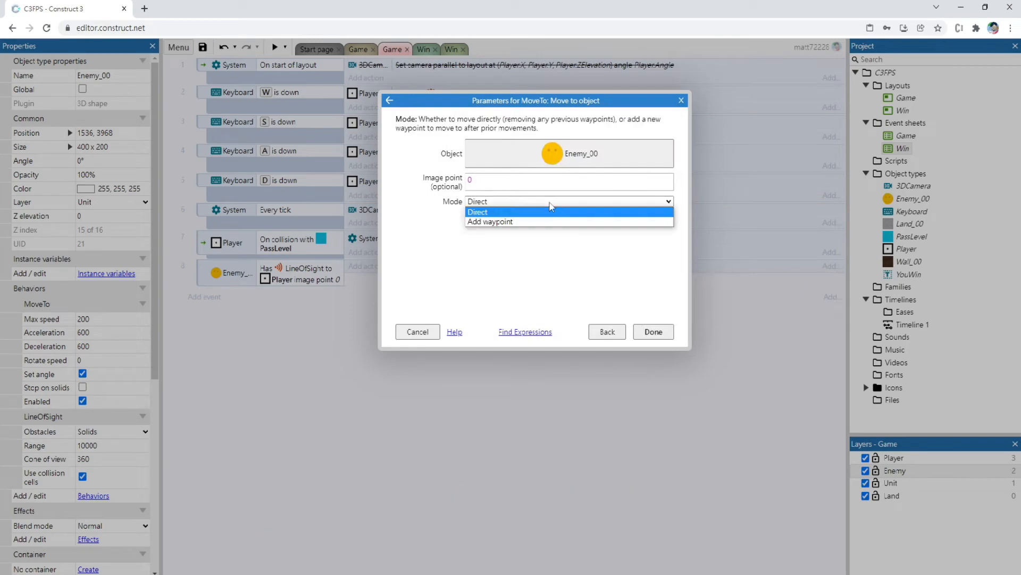
click(550, 205)
click(654, 331)
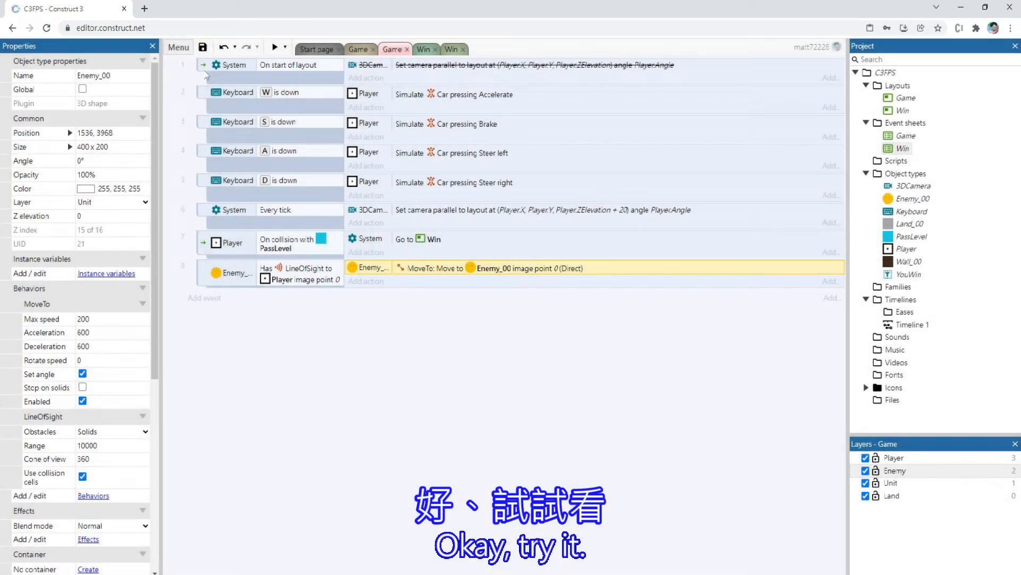
Preview the Game layout, move the player around before the enemy to test whether it gives chase, and close the preview
click(356, 48)
click(275, 47)
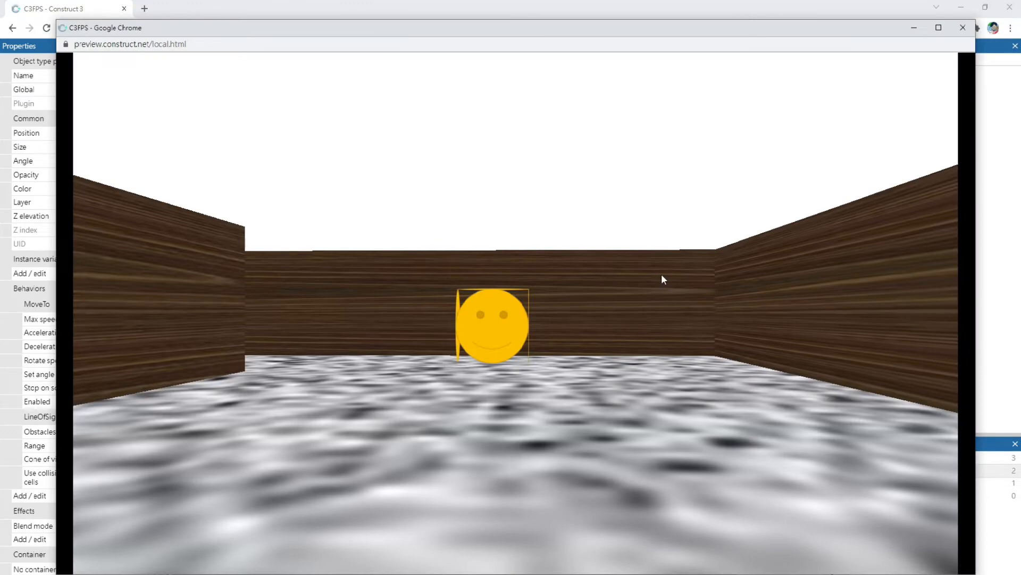
key(w)
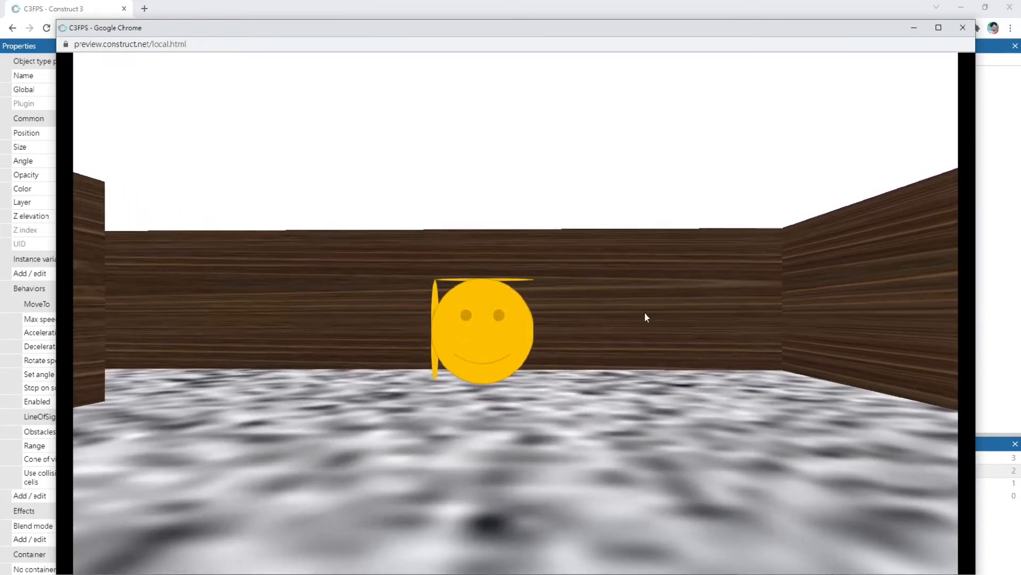
key(w)
key(s)
key(s)
key(w)
key(a)
key(d)
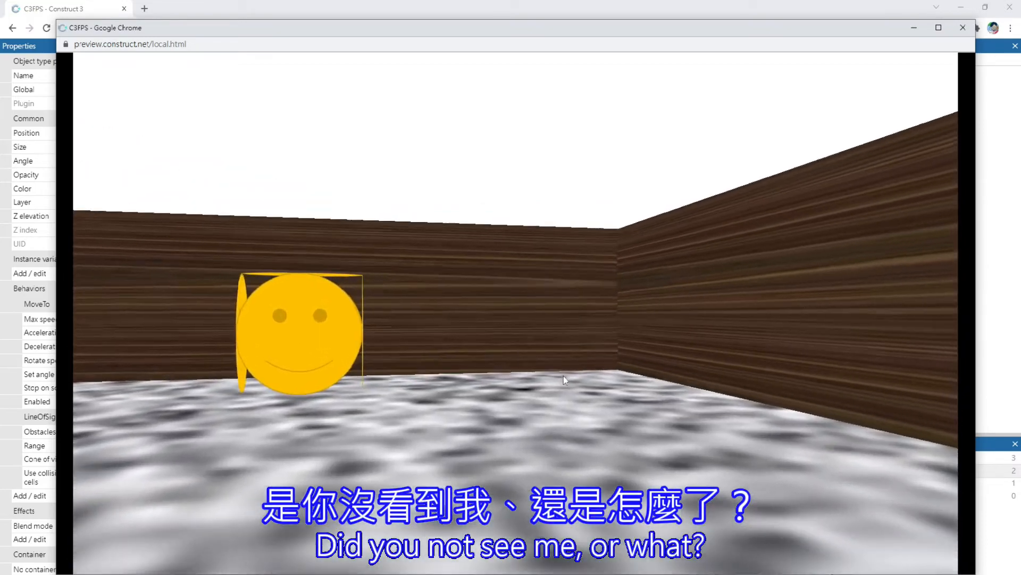
key(a)
key(w)
key(s)
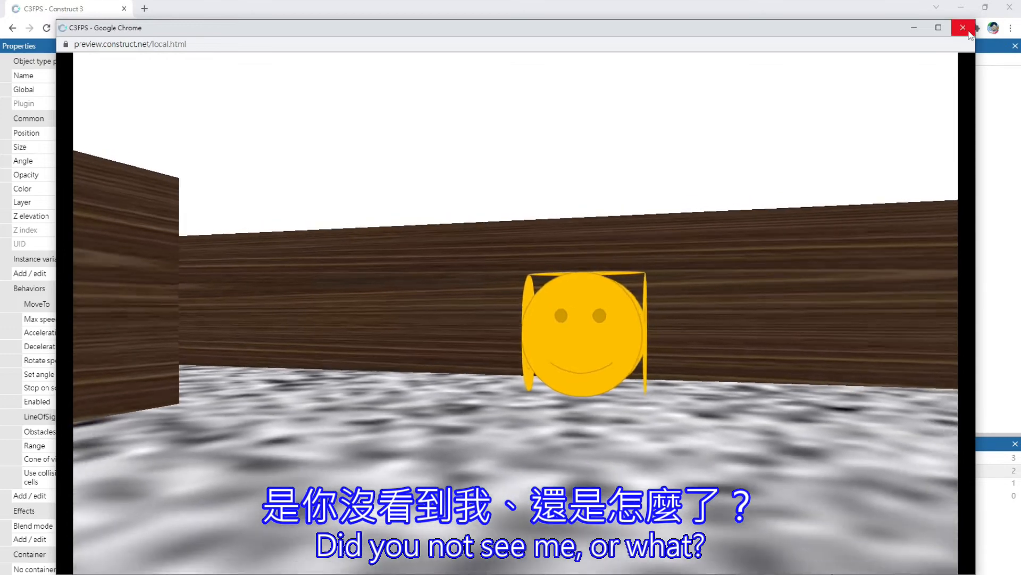
click(963, 27)
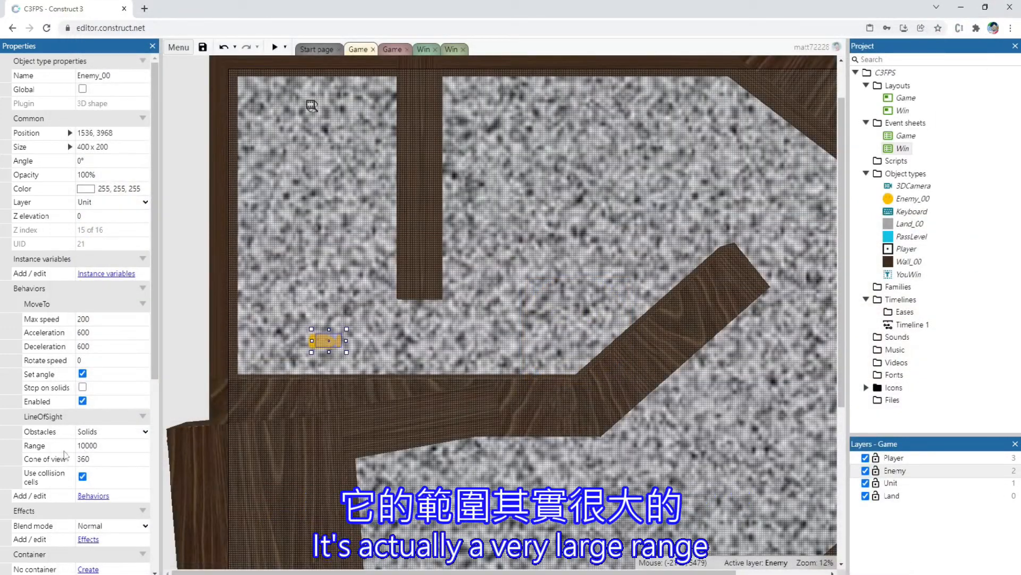
Change the target object of Enemy_00's Move to object action to Player
click(122, 432)
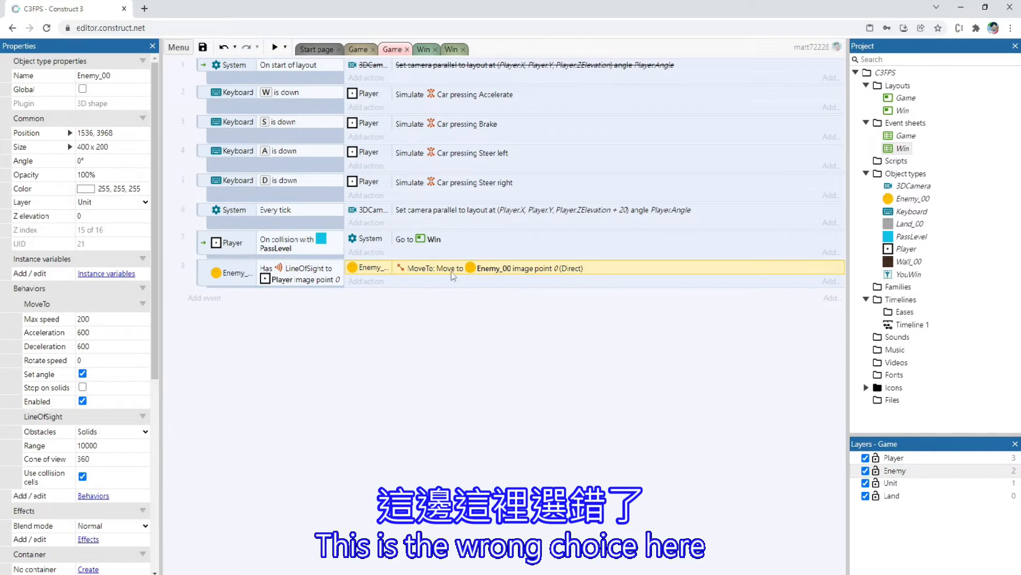
double_click(467, 271)
click(570, 163)
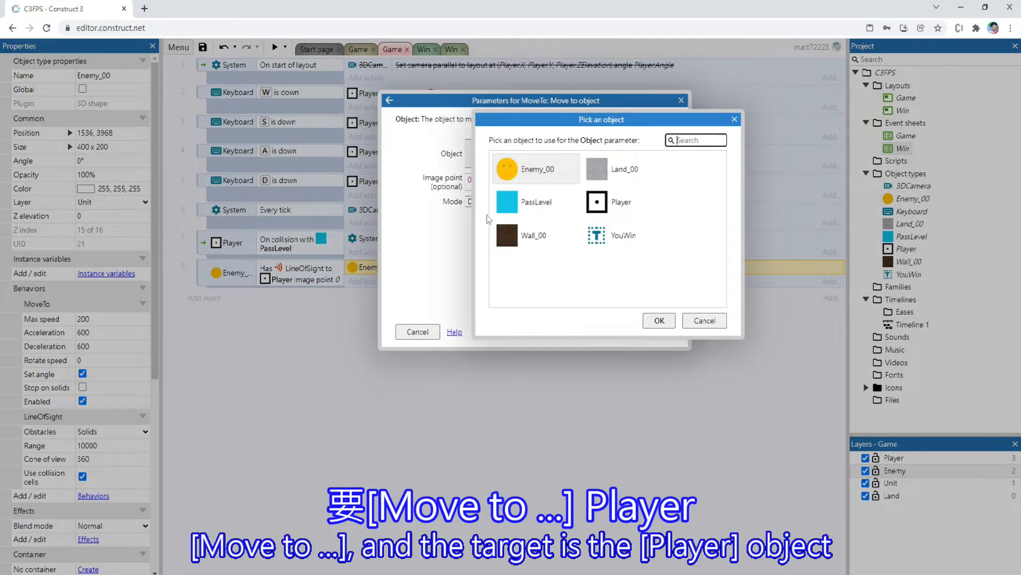
click(617, 202)
click(660, 320)
click(656, 331)
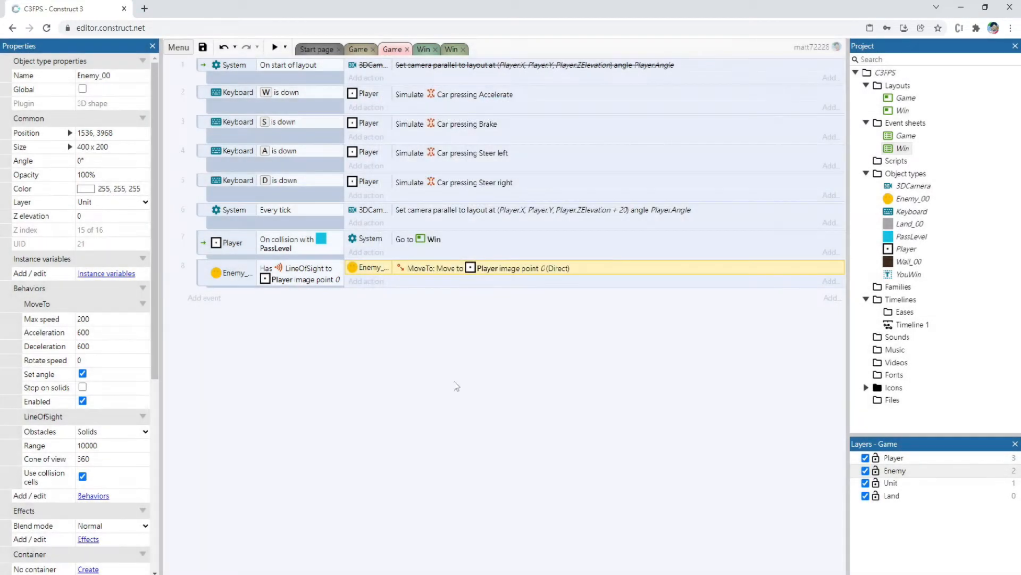
Preview the Game layout, move the player around the enemy to test how it chases, and close the preview
click(358, 49)
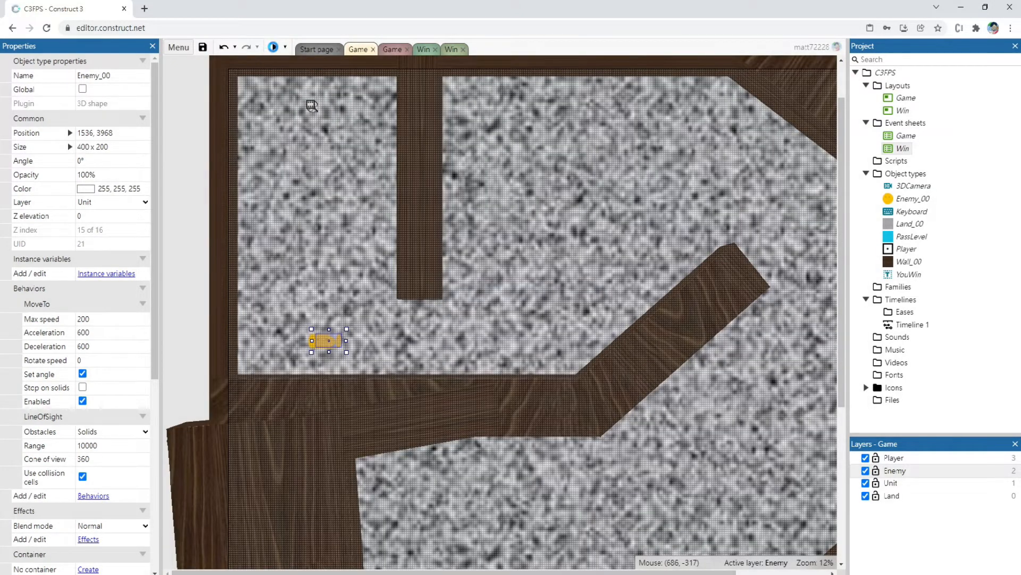
key(F5)
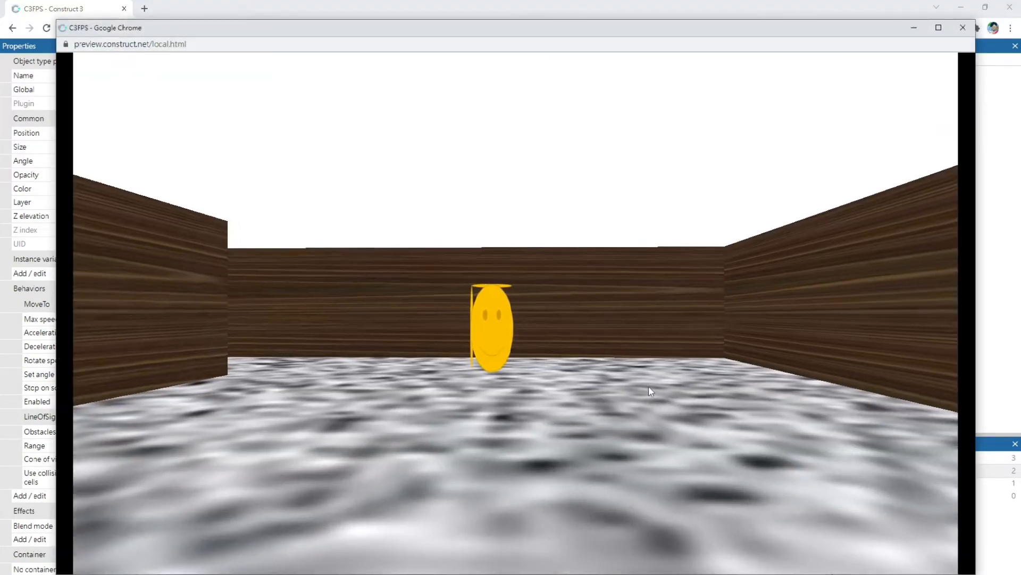
key(w)
key(d)
key(a)
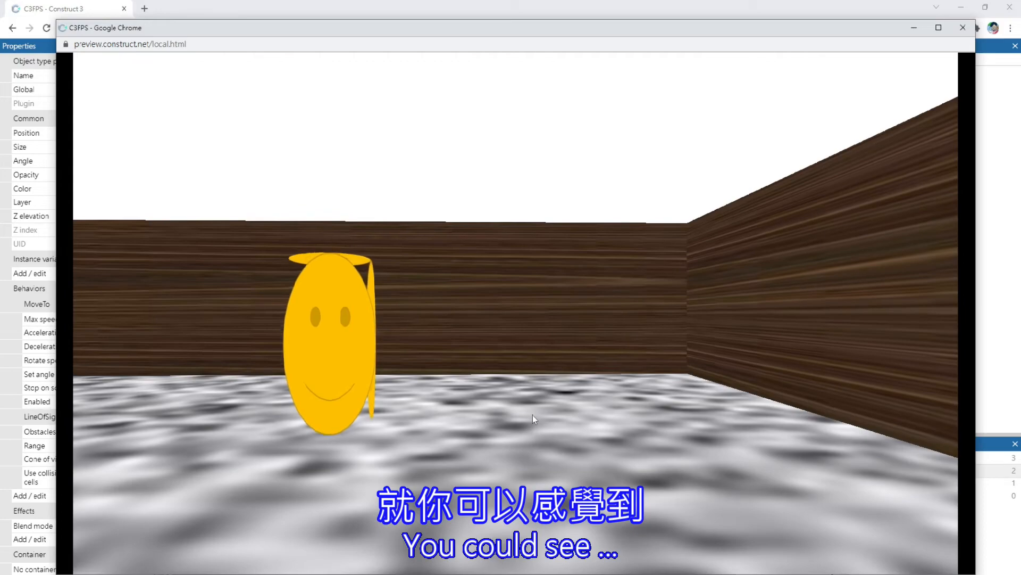
key(a)
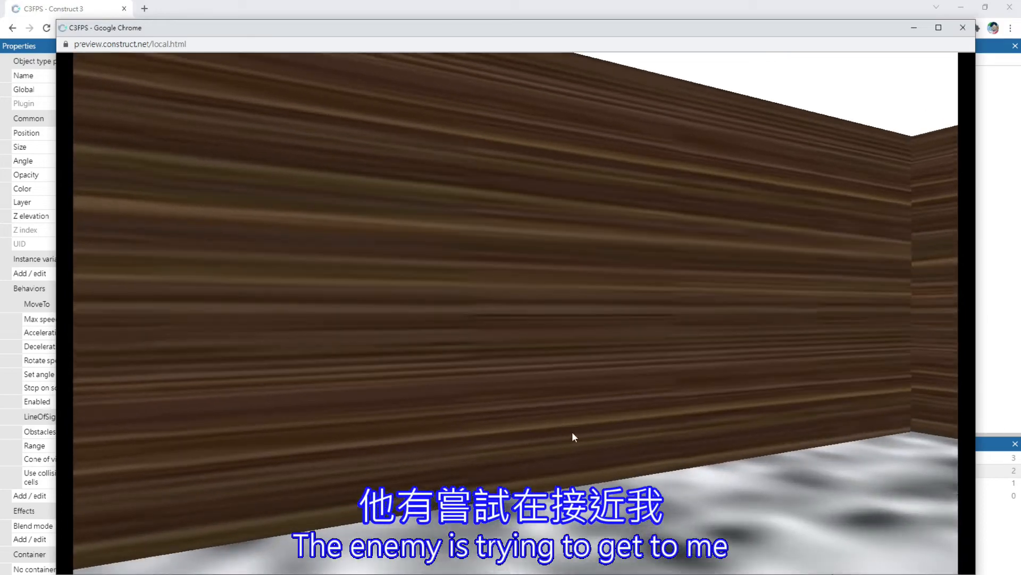
key(d)
key(s)
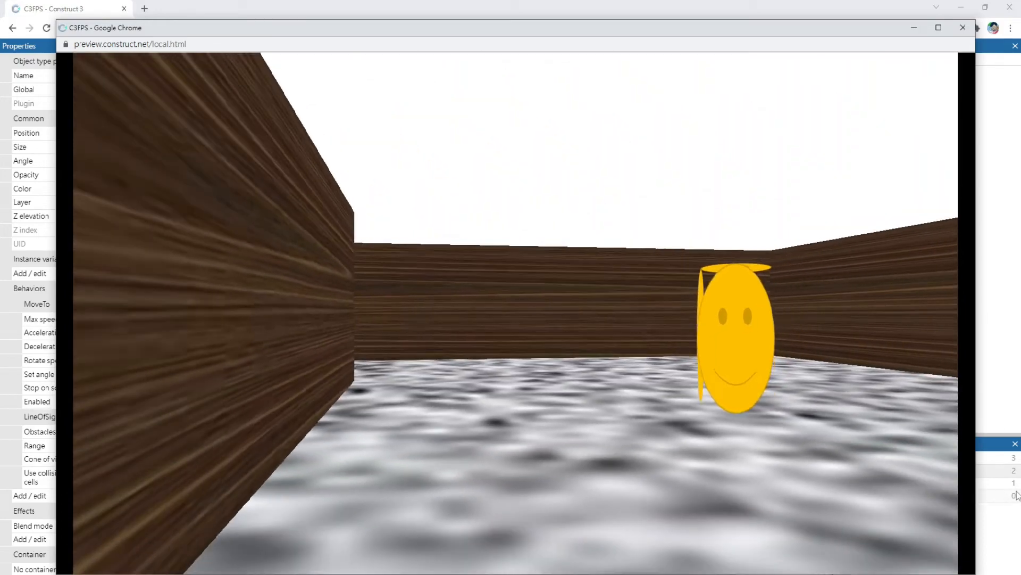
key(s)
key(d)
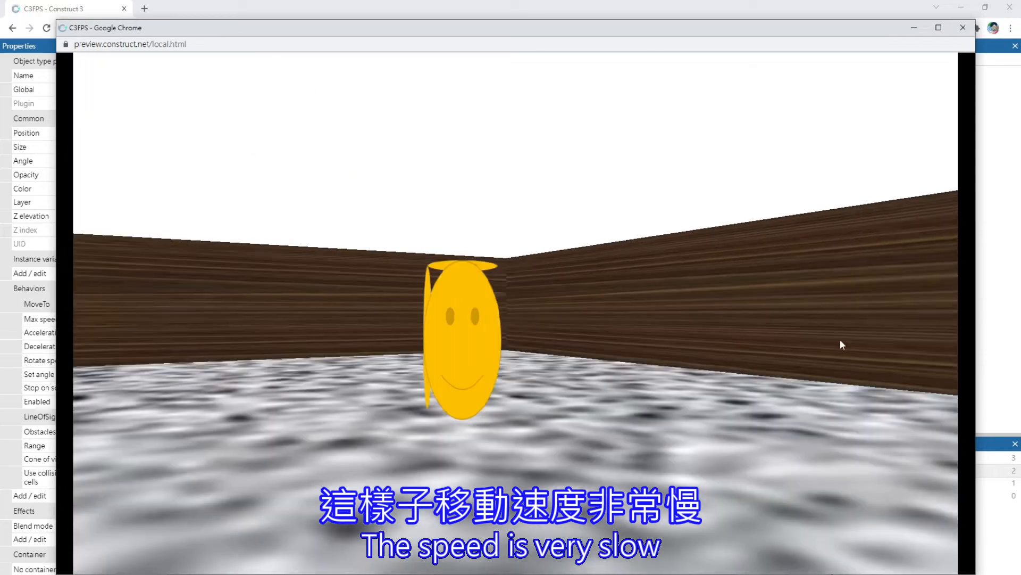
key(w)
key(s)
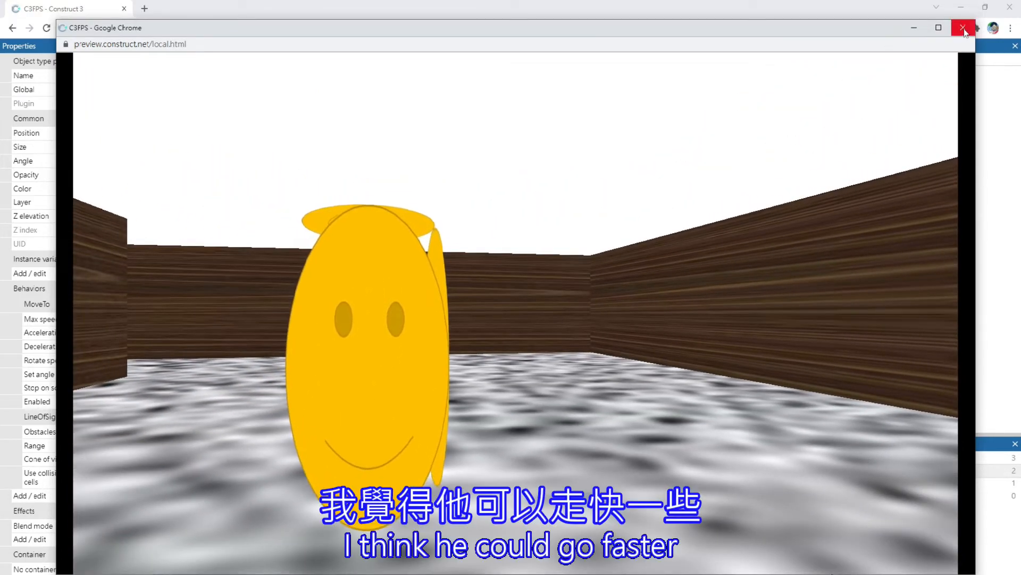
click(963, 29)
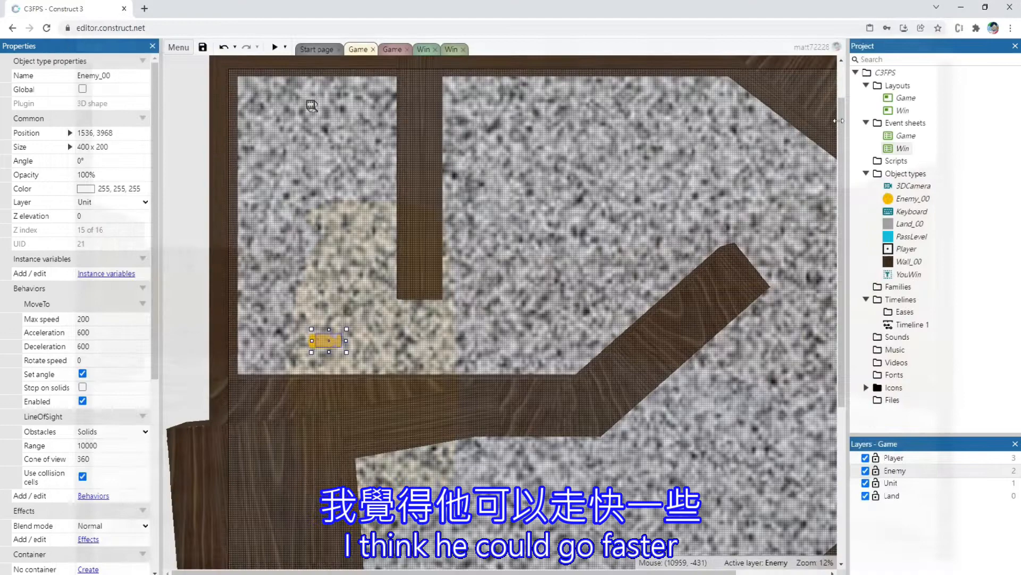
Set Enemy_00's MoveTo max speed to 1000 and both acceleration and deceleration to 999999
click(106, 318)
text(1)
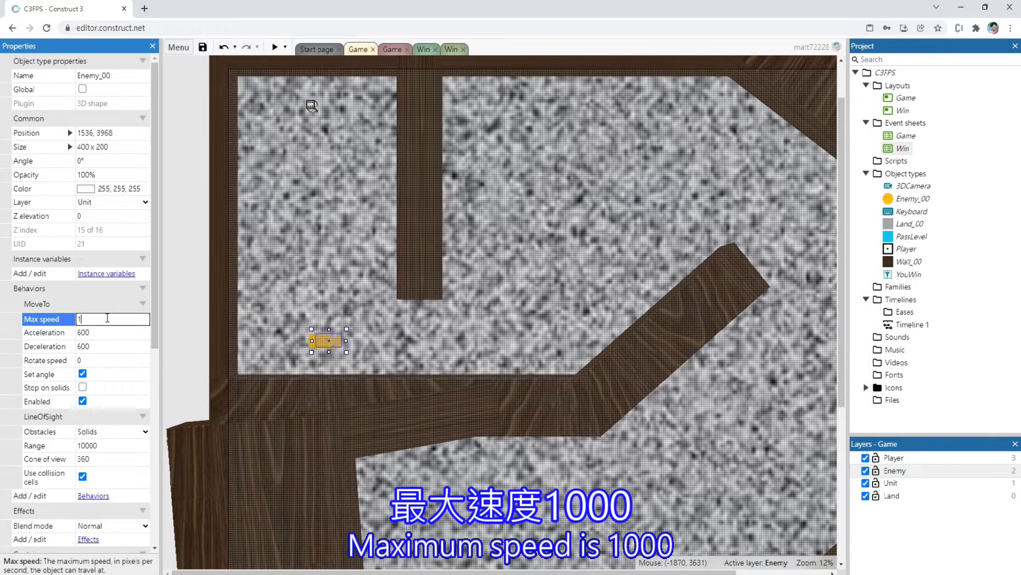
text(000)
key(Tab)
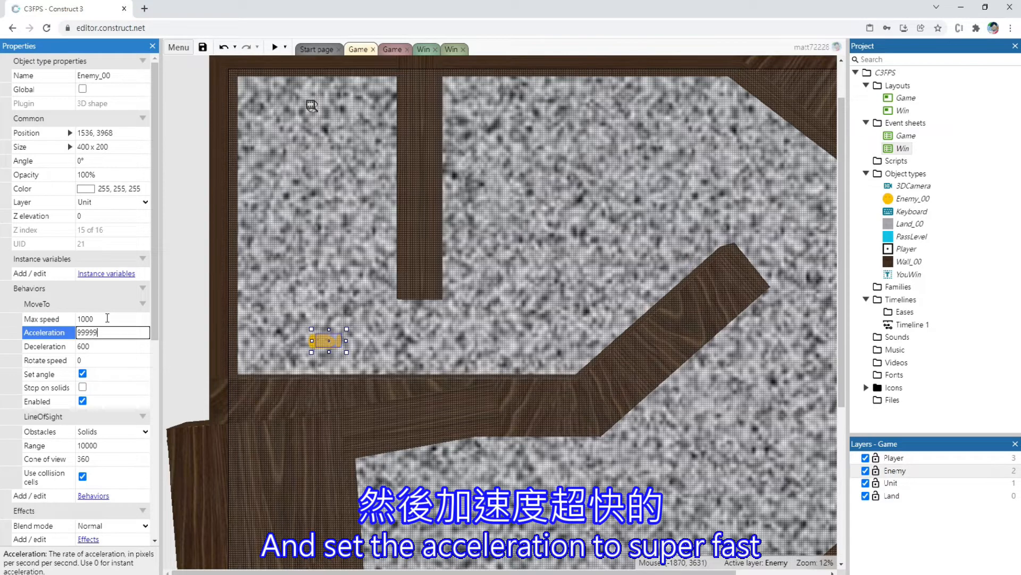
key(Tab)
text(99)
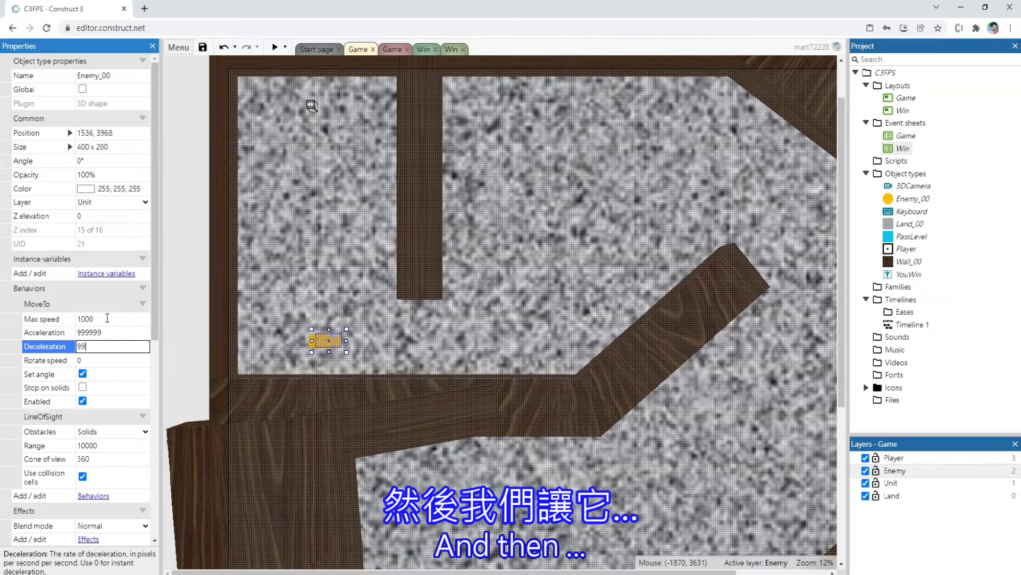
text(9999)
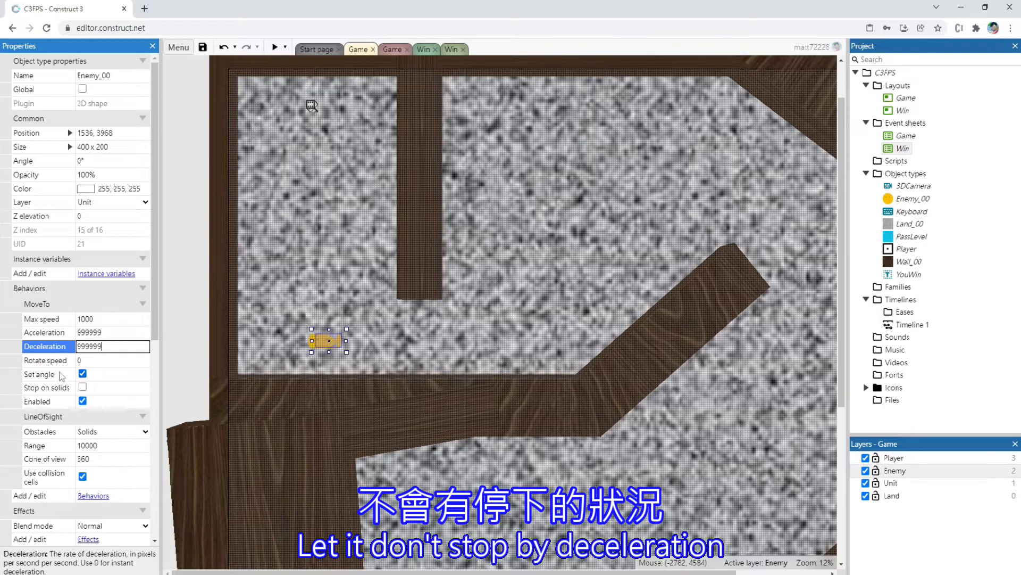
key(Tab)
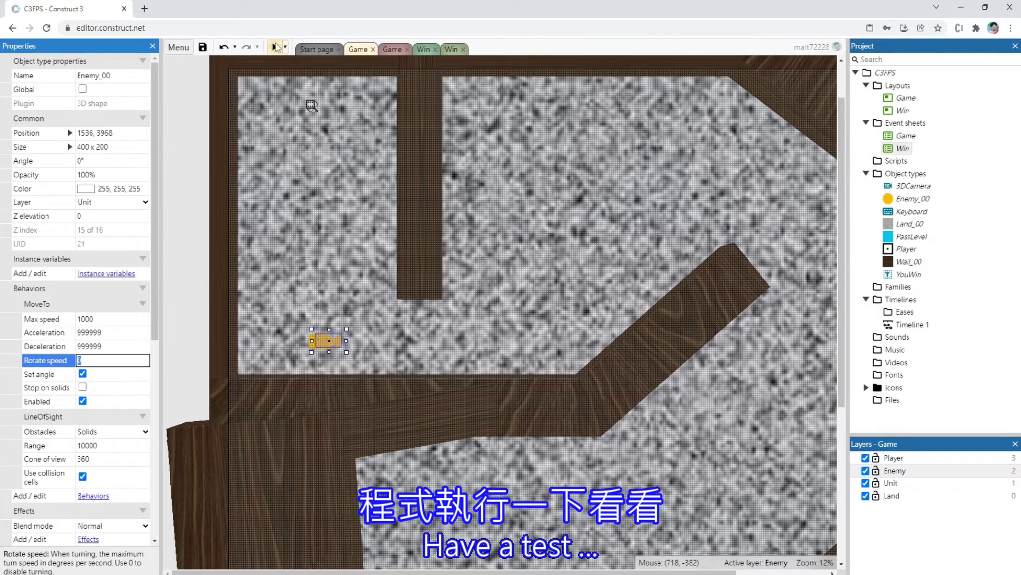
Preview the Game layout, move the player to test the enemy's increased chase speed, and close the preview
click(275, 47)
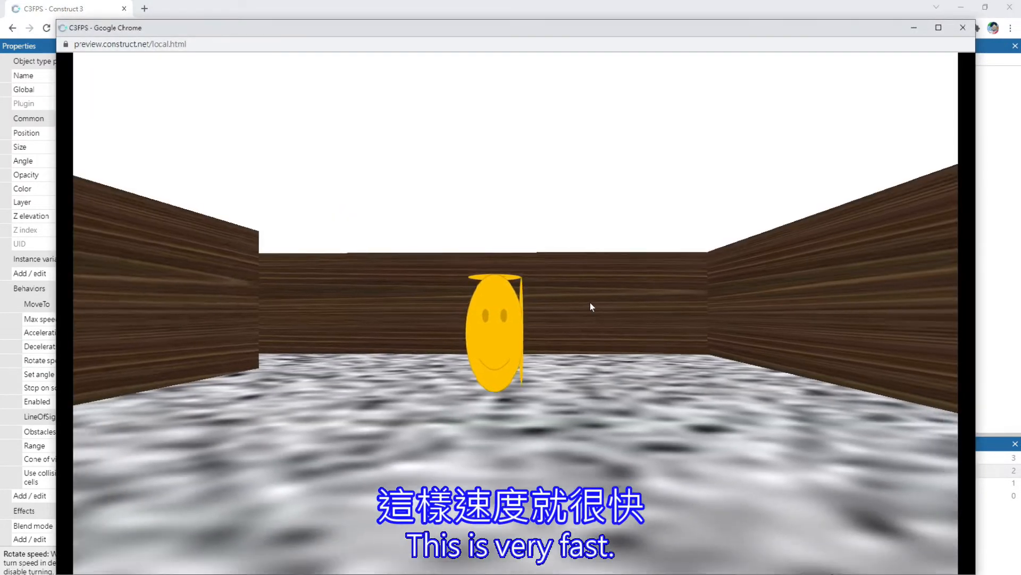
key(Right)
key(Left)
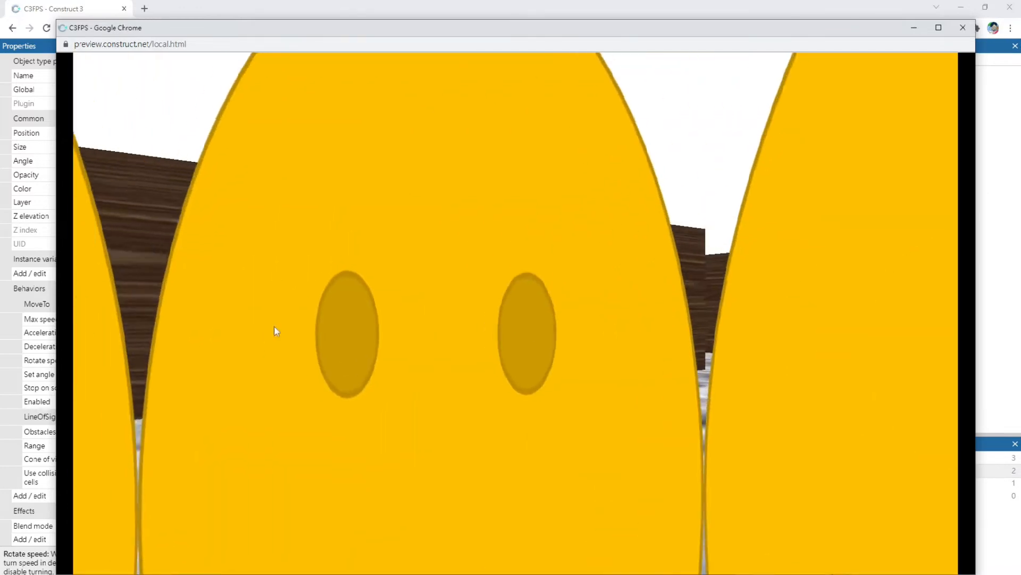
key(s)
key(w)
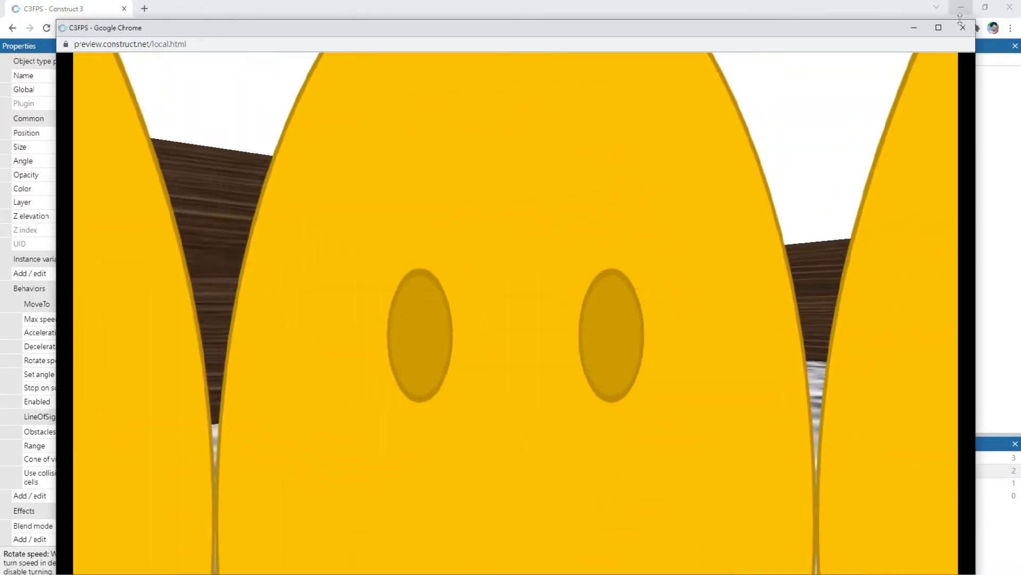
click(963, 28)
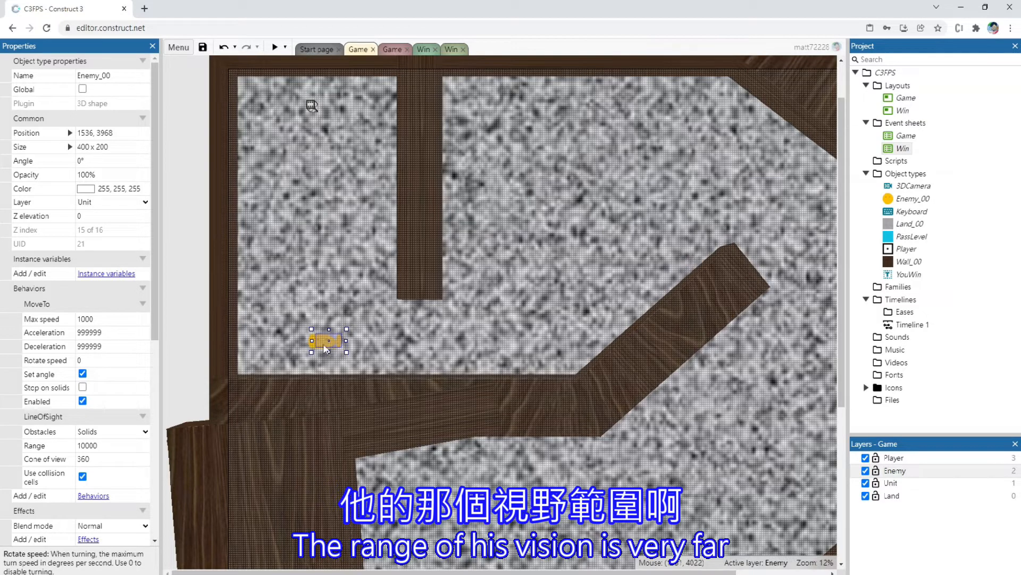
Move Enemy_00 slightly toward the wall below it, to 1504, 4192, and set its LineOfSight range to 300
drag(326, 349, 332, 357)
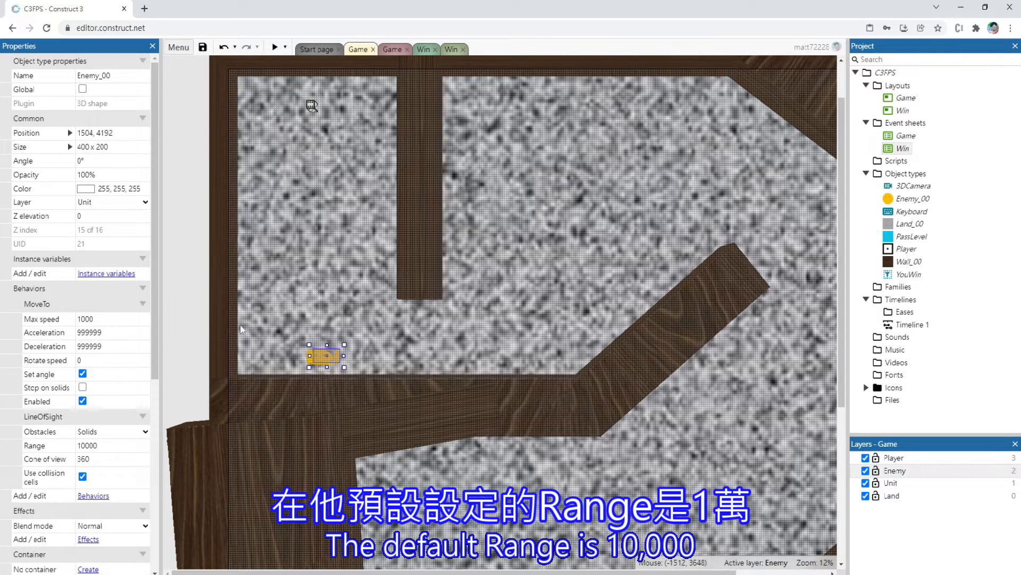
click(101, 444)
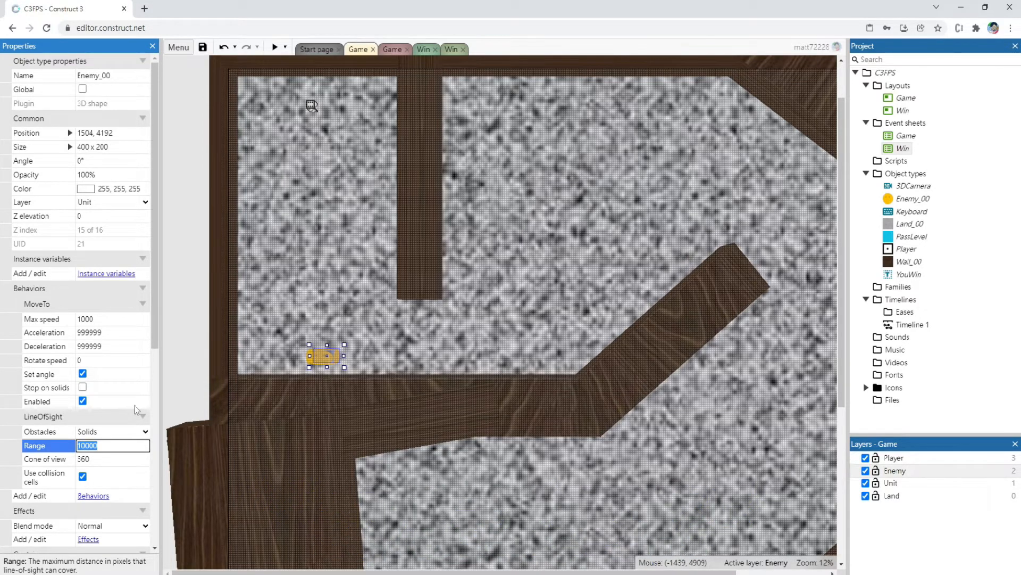
text(300)
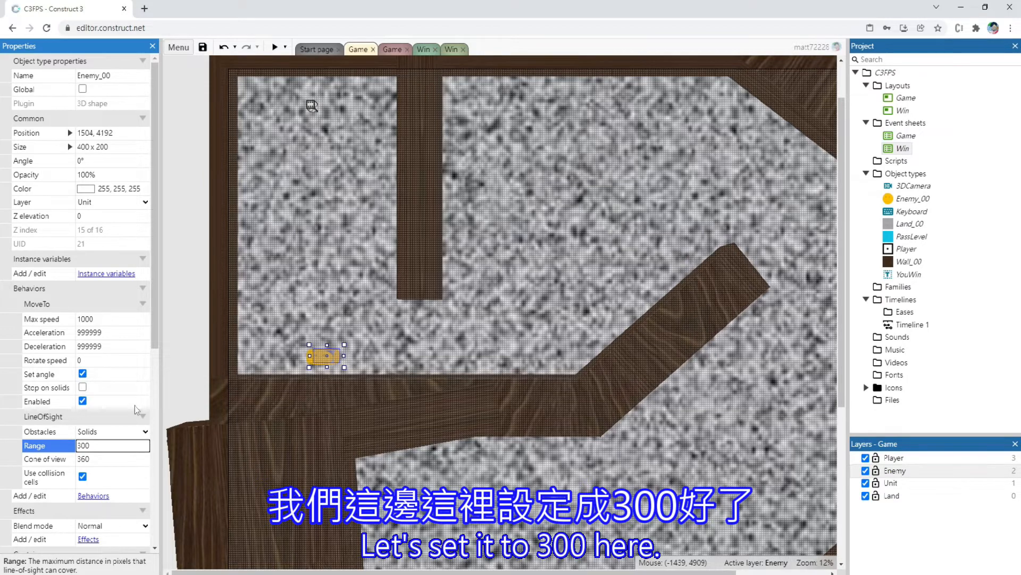
Preview the Game layout and walk the player toward the enemy to test its 300-pixel sight range
click(274, 47)
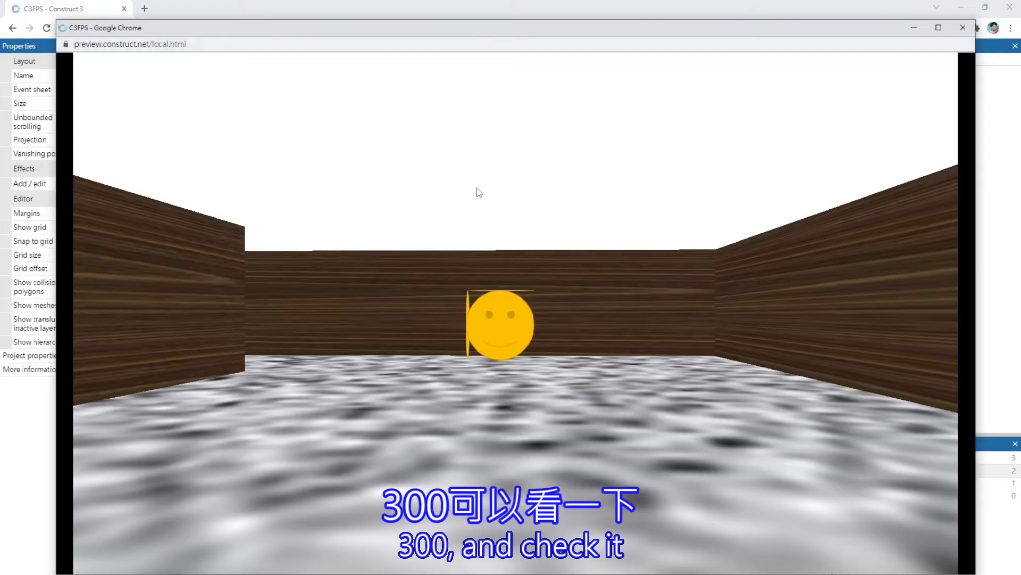
key(Up)
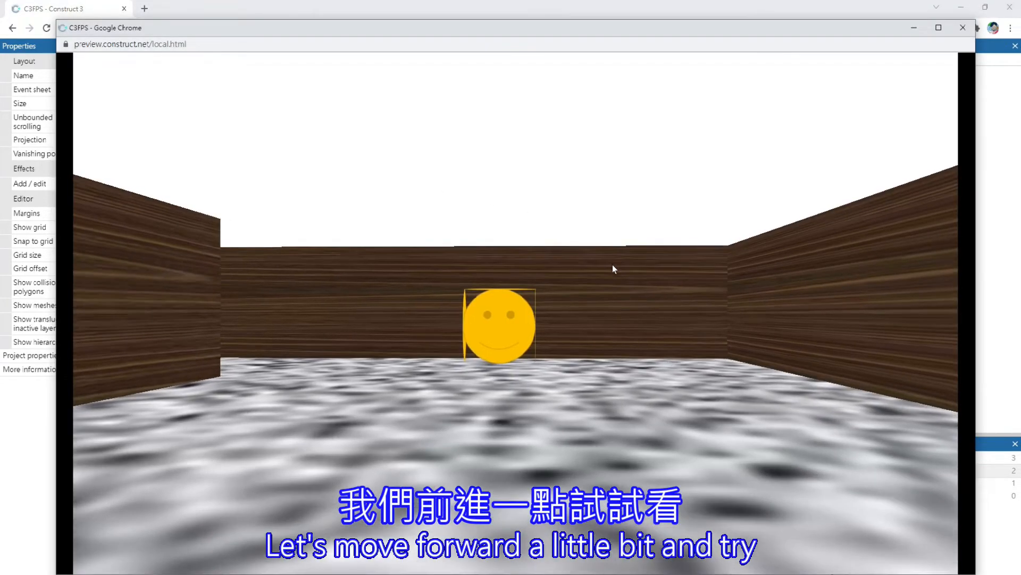
key(Up)
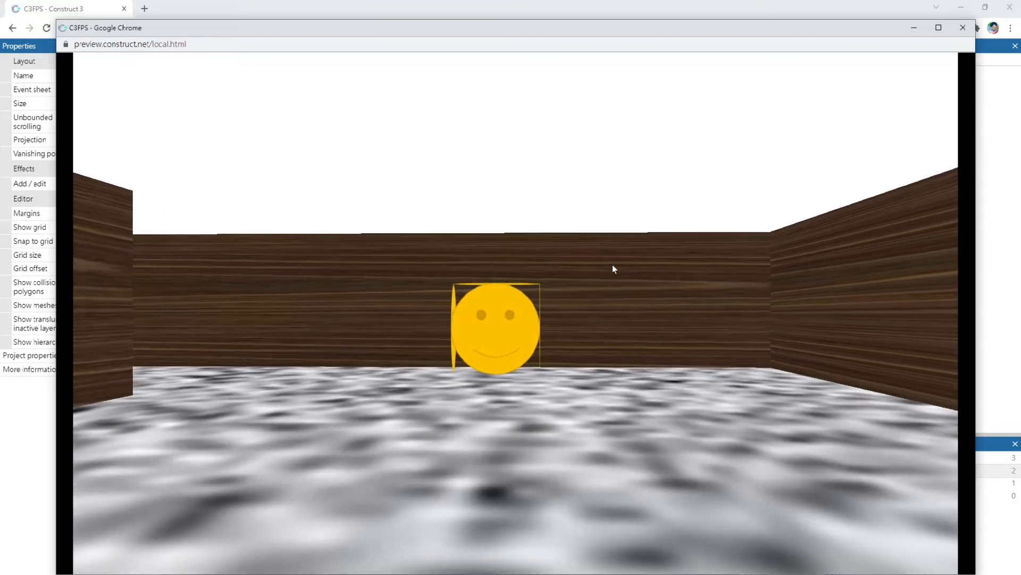
key(Up)
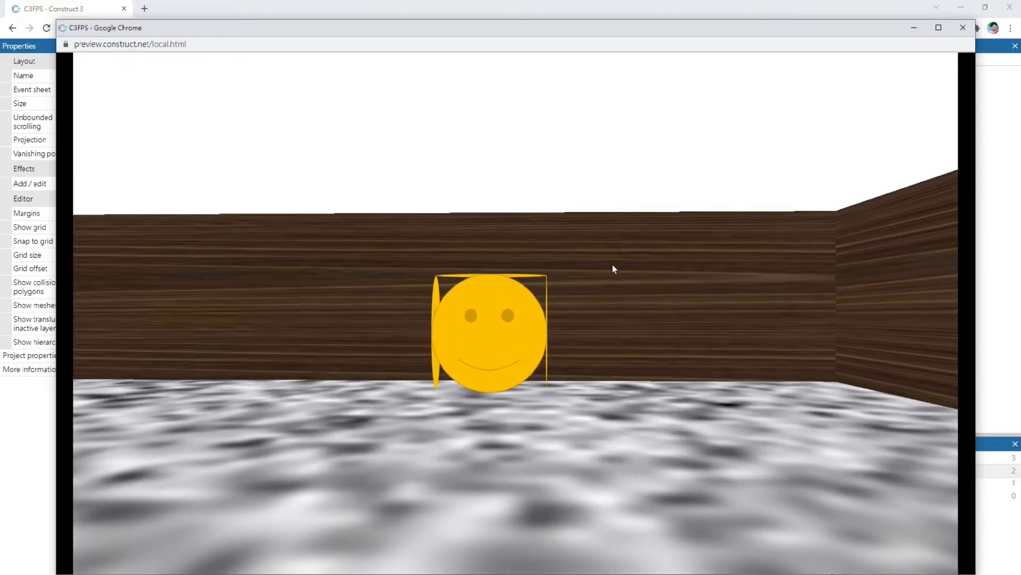
key(Up)
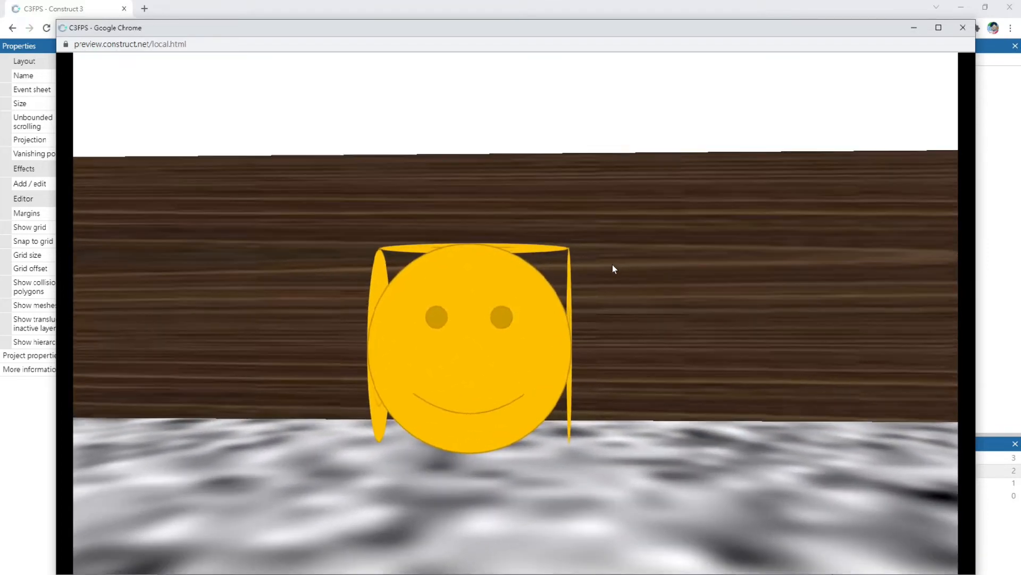
key(Up)
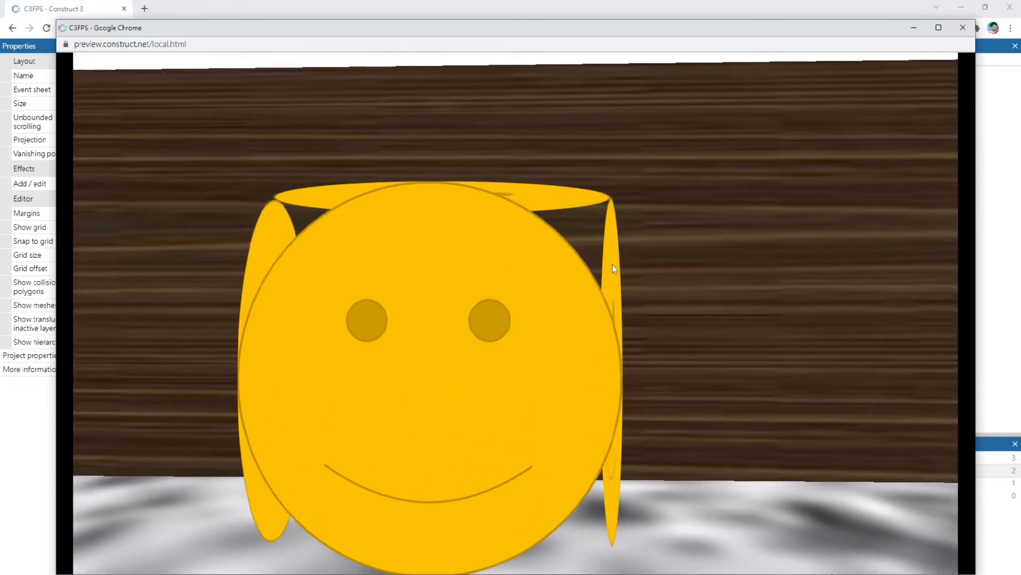
key(Down)
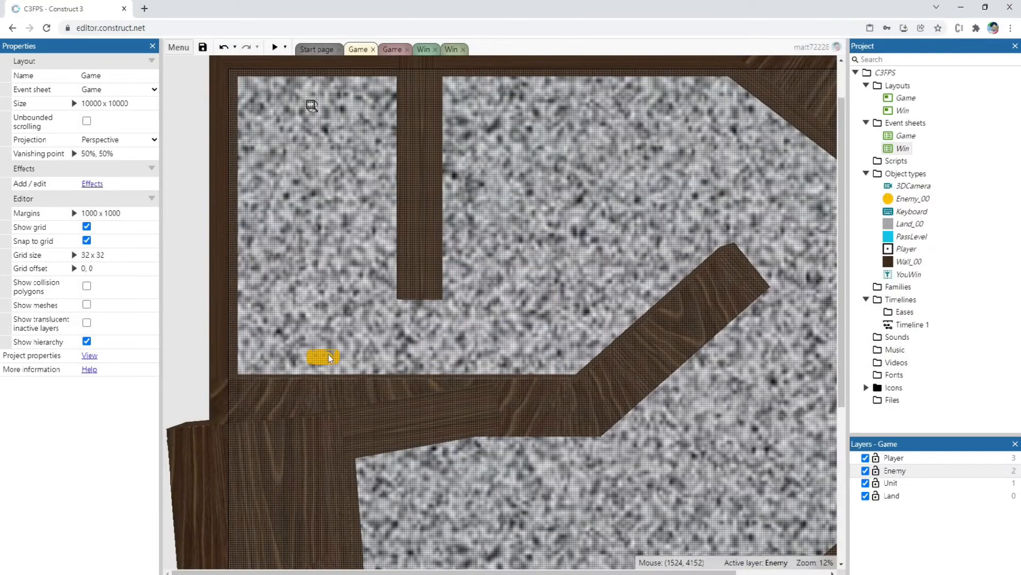
Set Enemy_00's LineOfSight range to 1000 and test the enemy's reaction in a preview
click(327, 355)
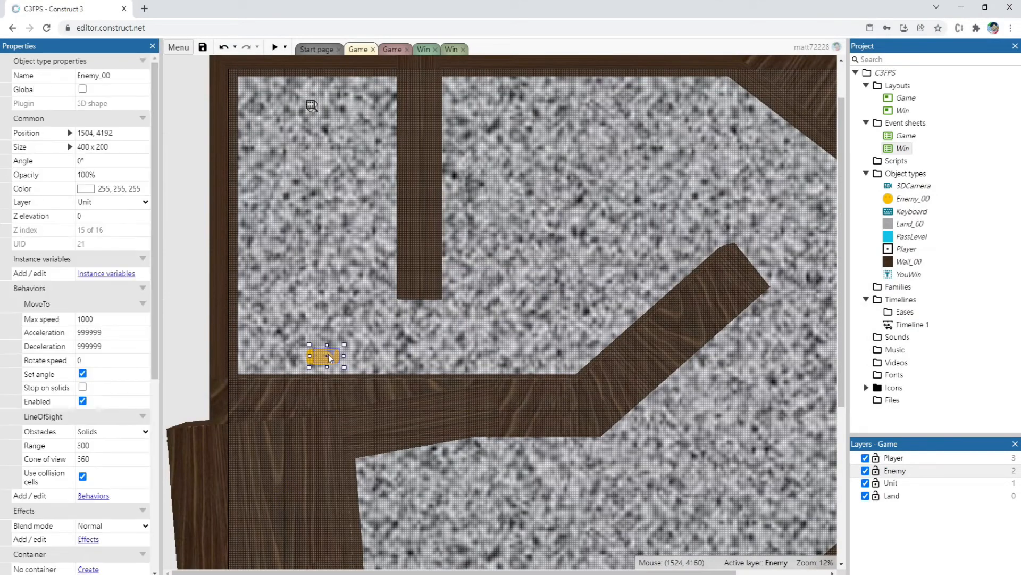
click(109, 445)
text(1000)
click(274, 47)
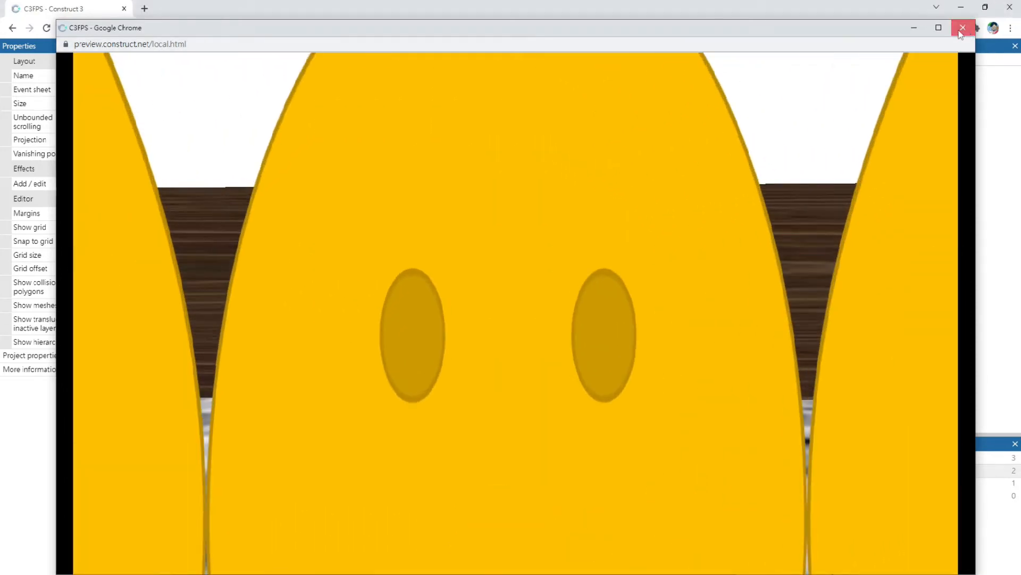
click(964, 29)
Set Enemy_00's MoveTo max speed to 800
click(319, 360)
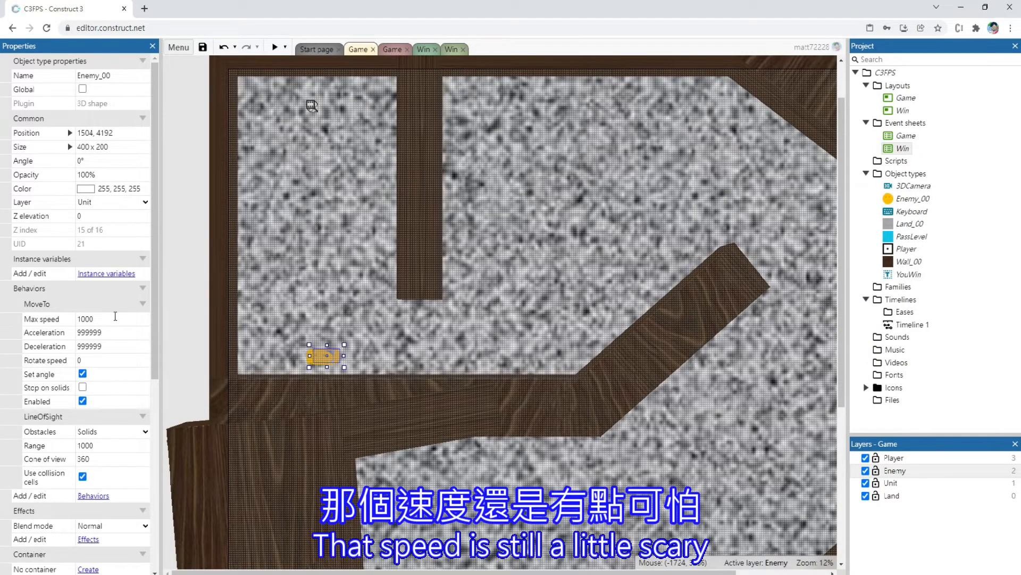
click(115, 318)
text(8)
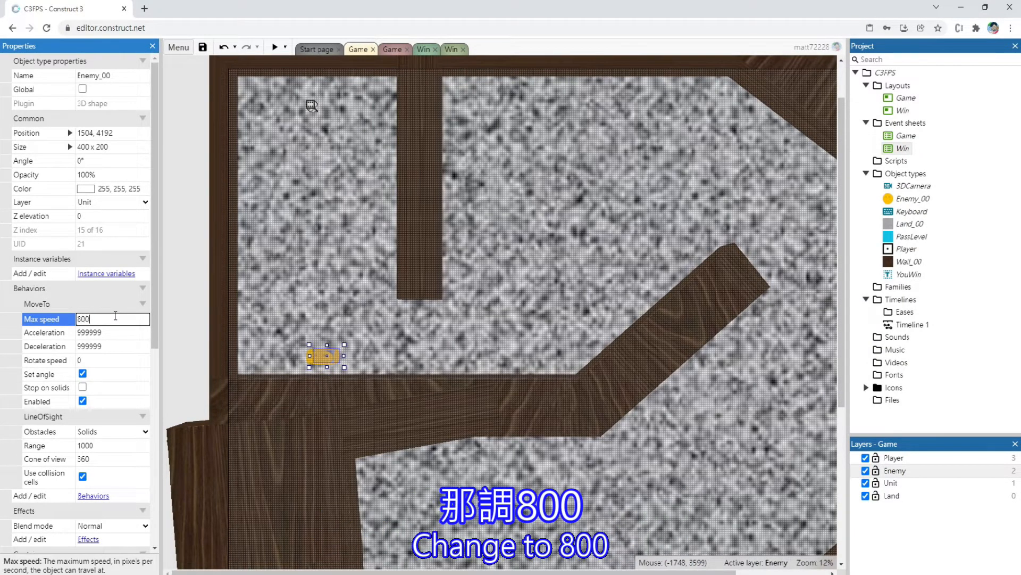
click(202, 333)
click(325, 361)
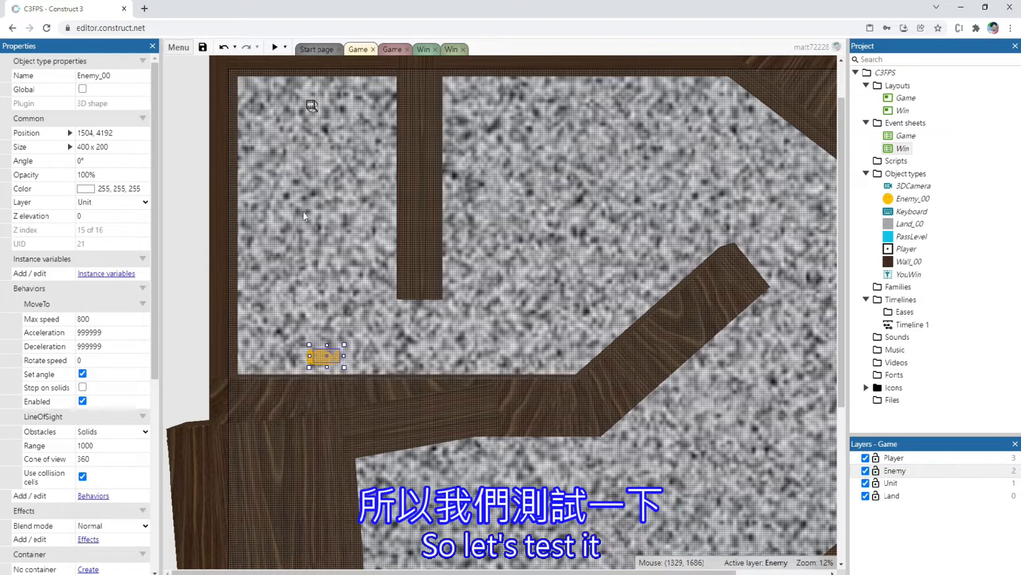
click(179, 307)
Set Enemy_00's LineOfSight range to 3000 and start a preview of the Game layout
click(323, 358)
click(103, 446)
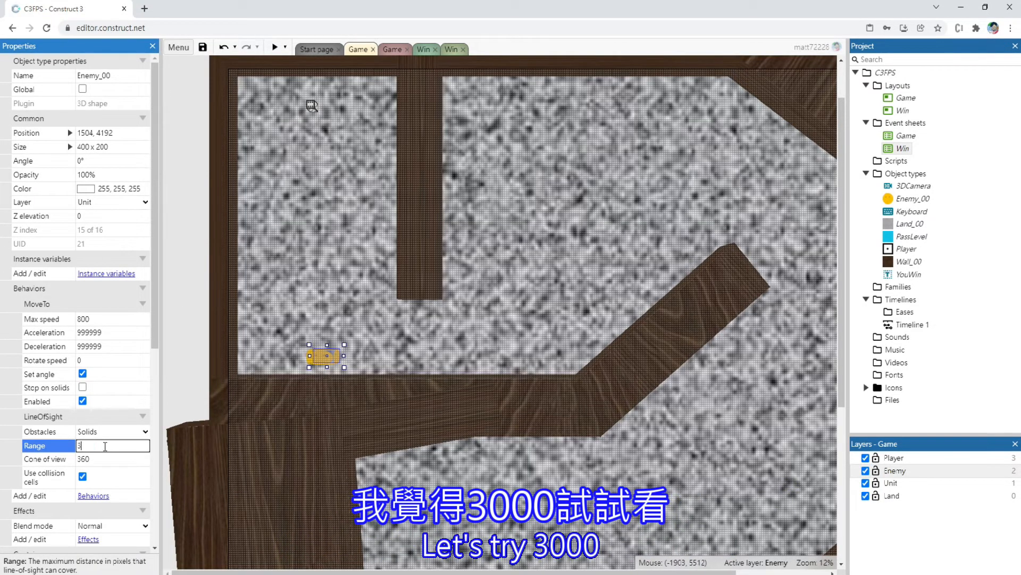
click(286, 68)
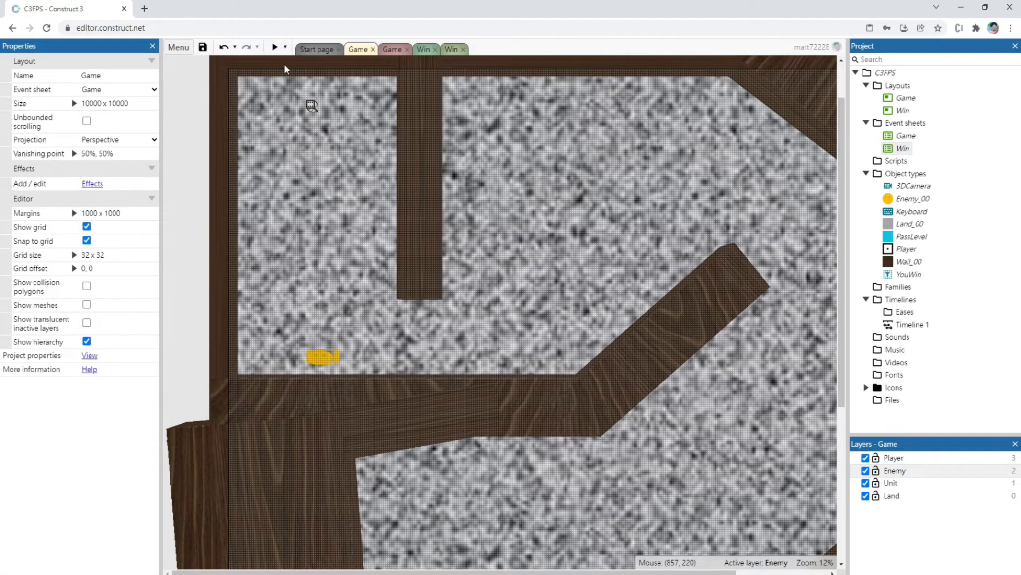
click(275, 48)
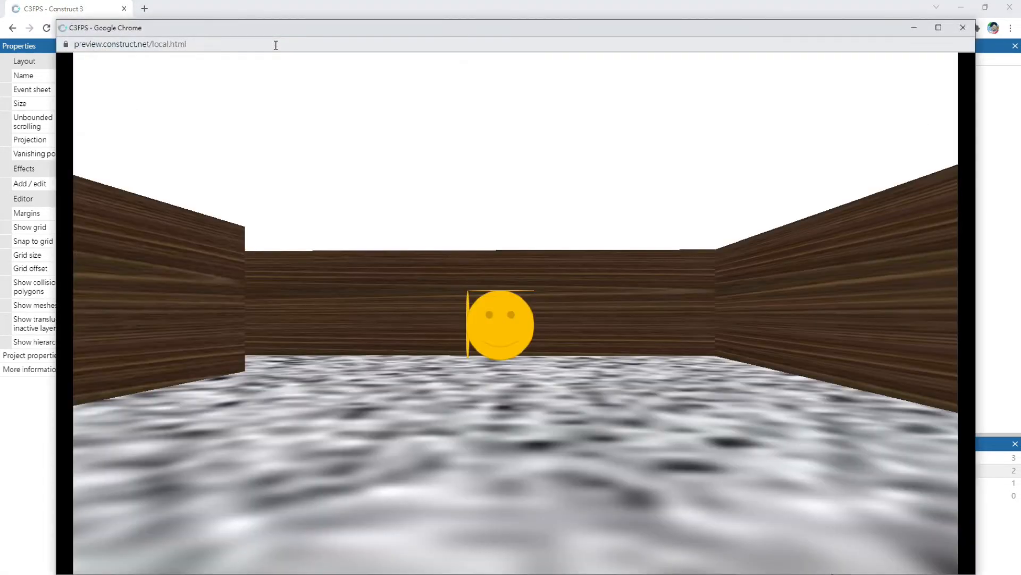
Walk the player toward and away from the enemy to test its 3000-pixel sight range, then close the preview
key(w)
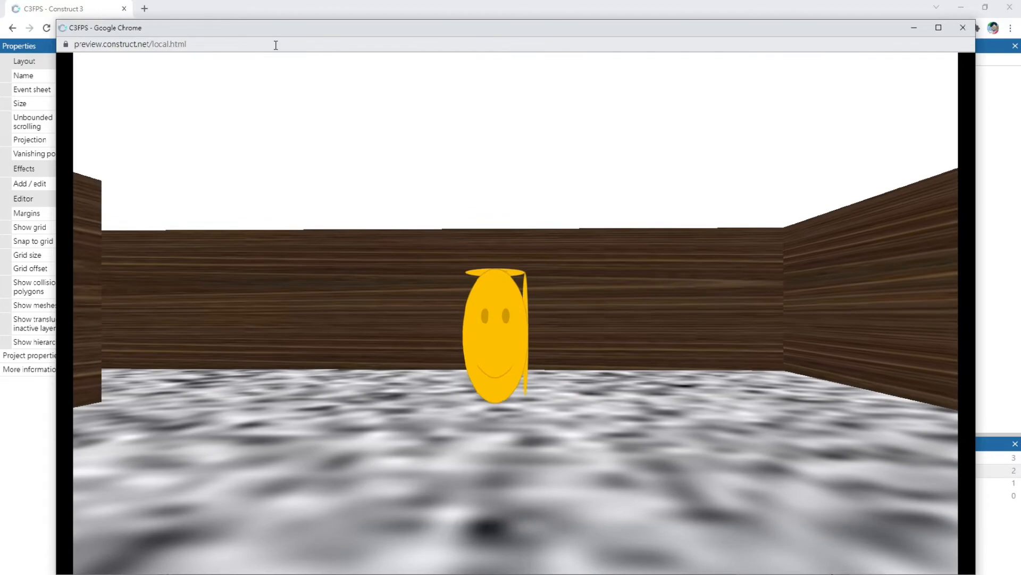
key(s)
key(w)
key(s)
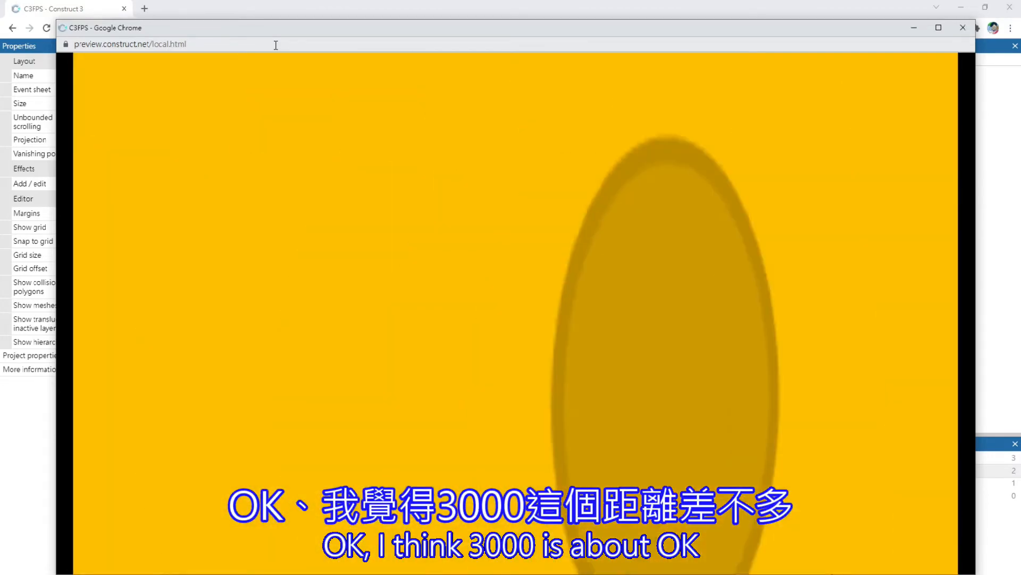
key(a)
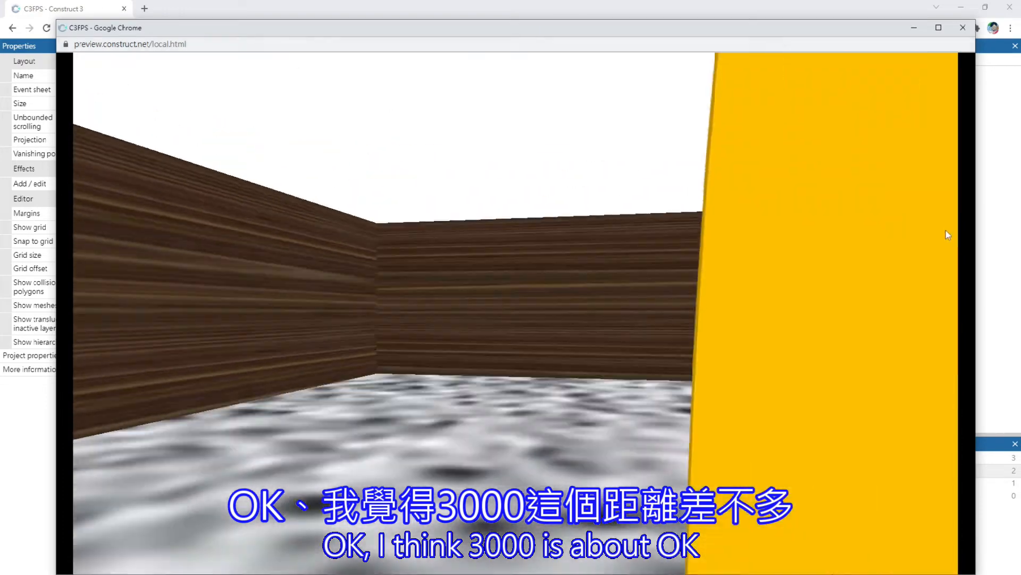
click(963, 28)
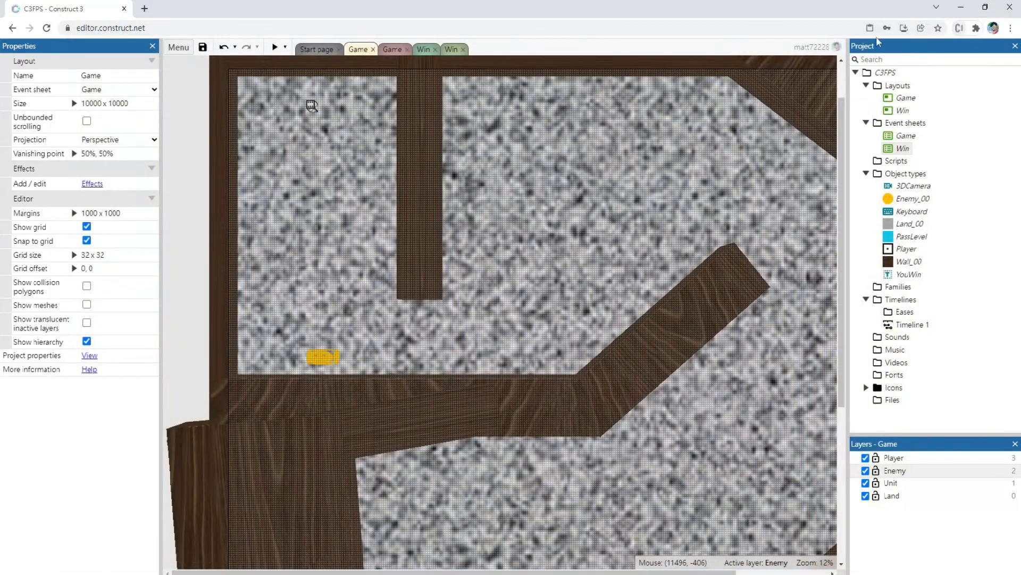
Preview the Game layout again and approach the enemy to check that it chases the player
click(274, 47)
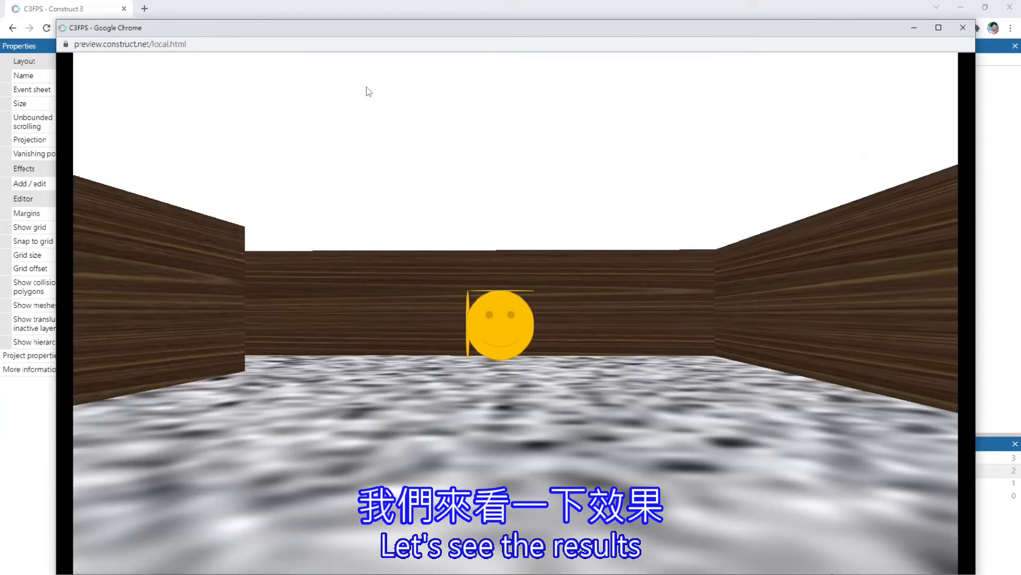
key(w)
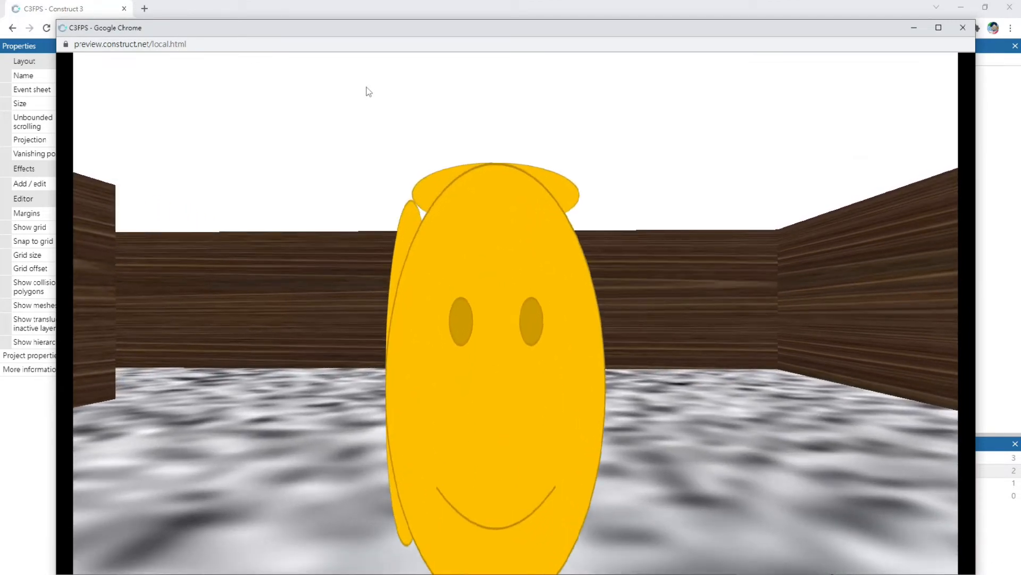
key(s)
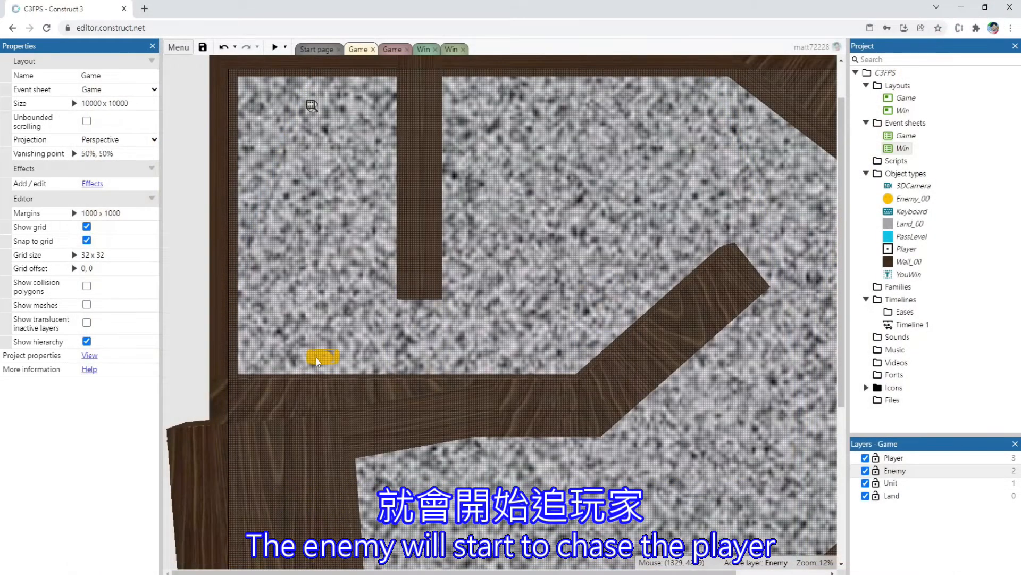
Set the size of the Enemy_00 instance in the Game layout to 400 x 400
click(316, 361)
click(128, 146)
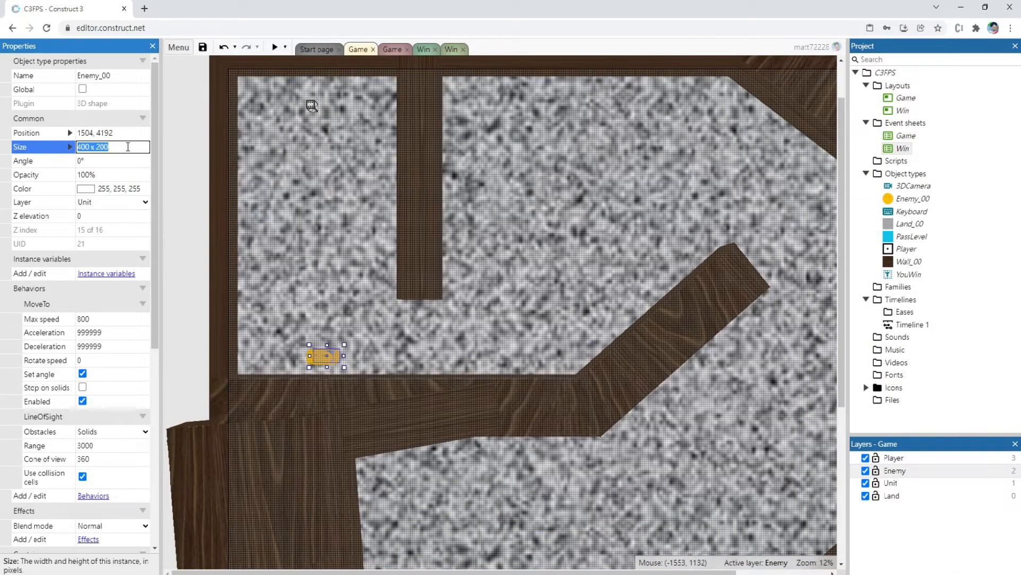
text(400x400)
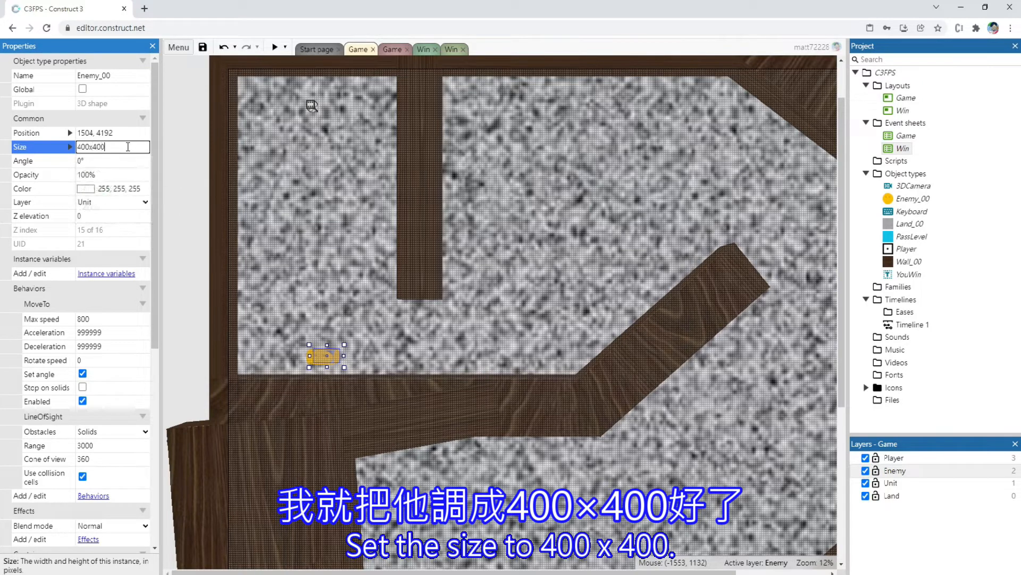
key(Return)
Preview the Game layout and move and turn the player to check the resized enemy's shape and pursuit
click(275, 47)
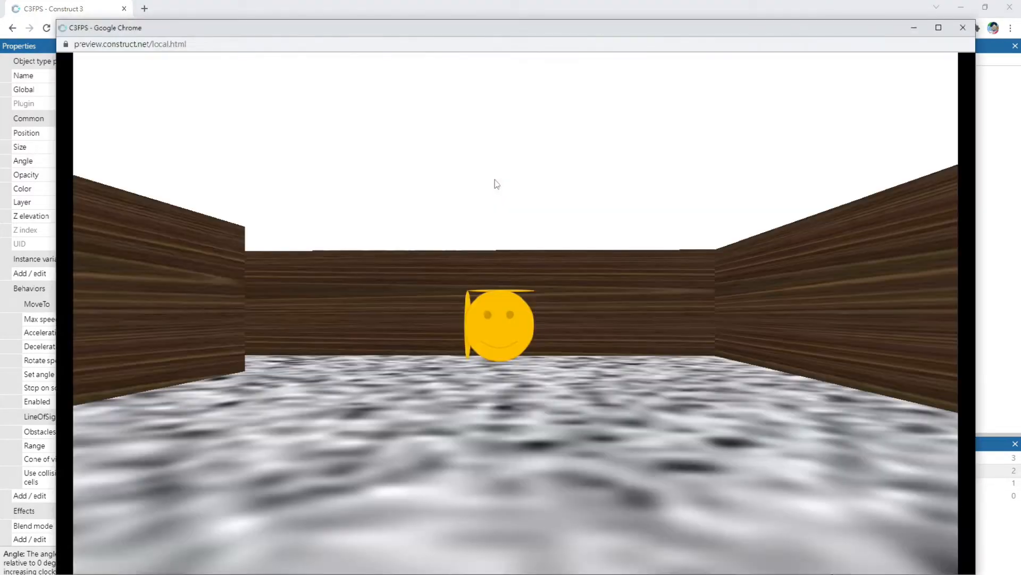
key(Down)
key(Right)
key(Left)
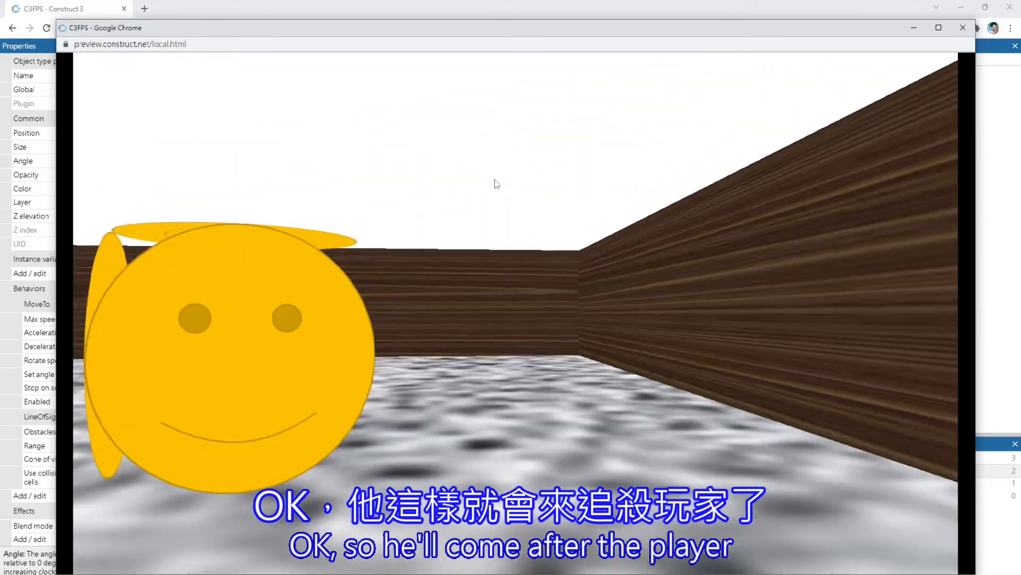
key(Left)
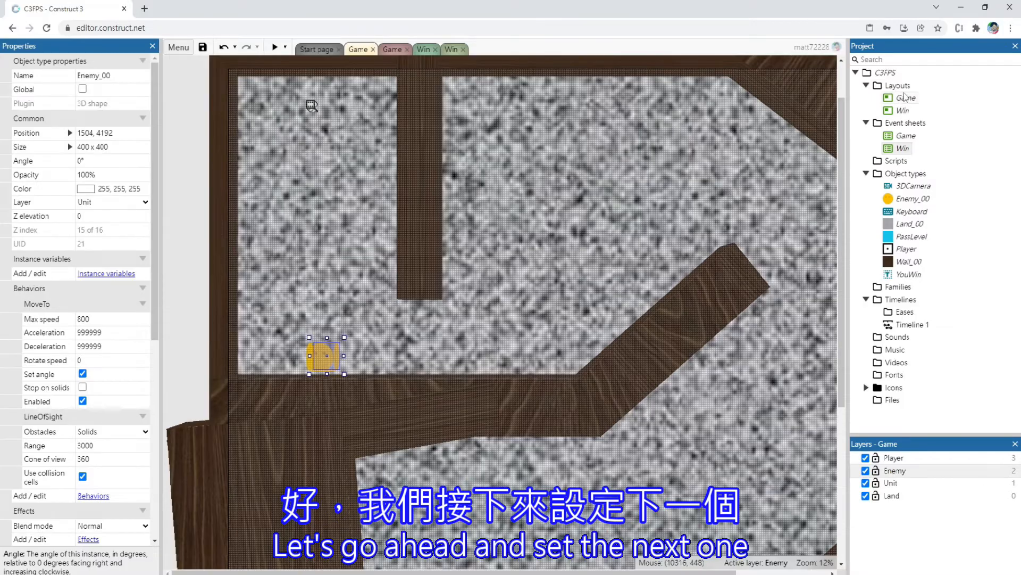
Add a new layout with its own event sheet to the project and name the layout Loss
click(904, 88)
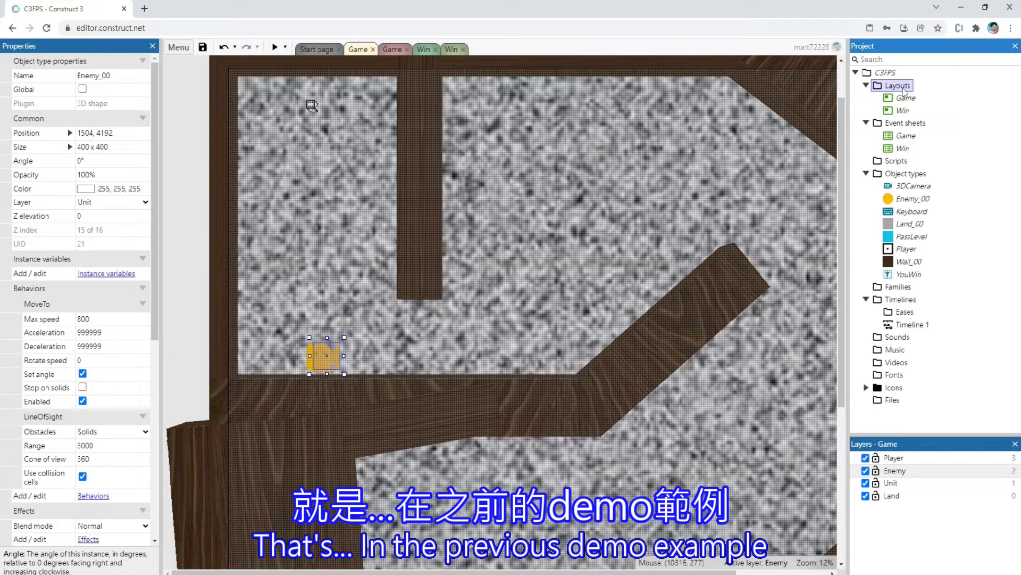
right_click(904, 91)
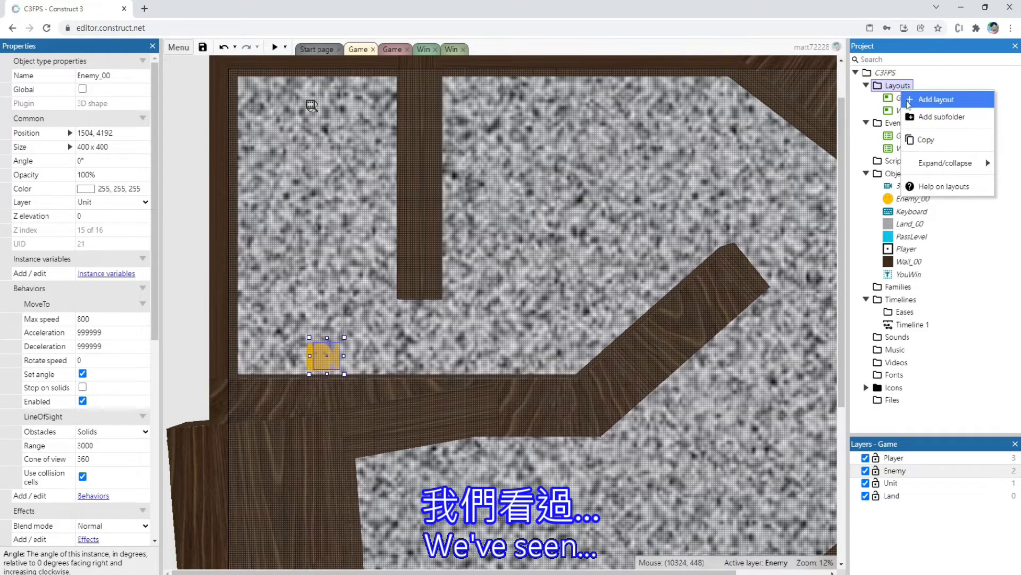
click(936, 100)
click(456, 333)
key(Caps_Lock)
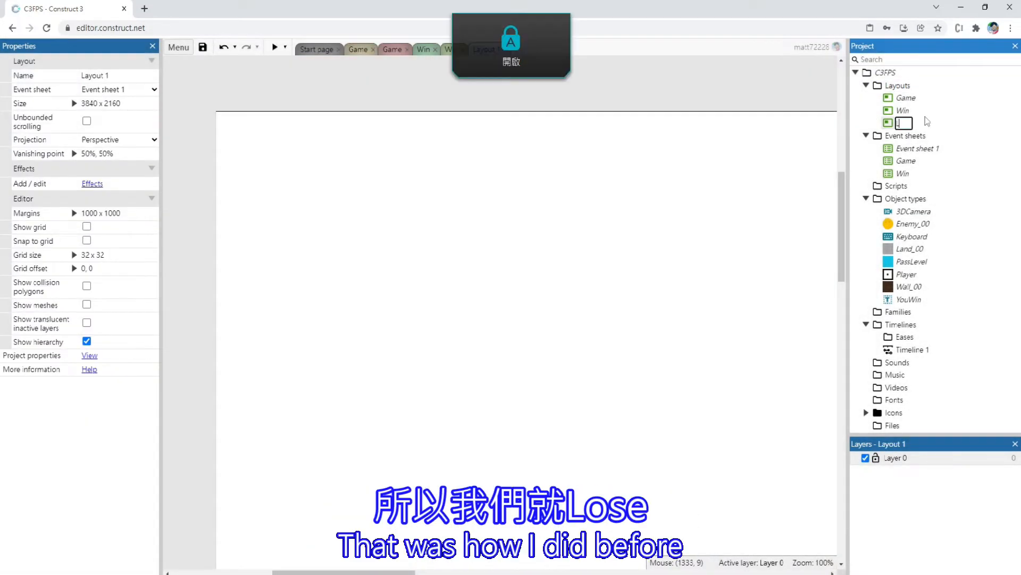
text(Loss)
key(Return)
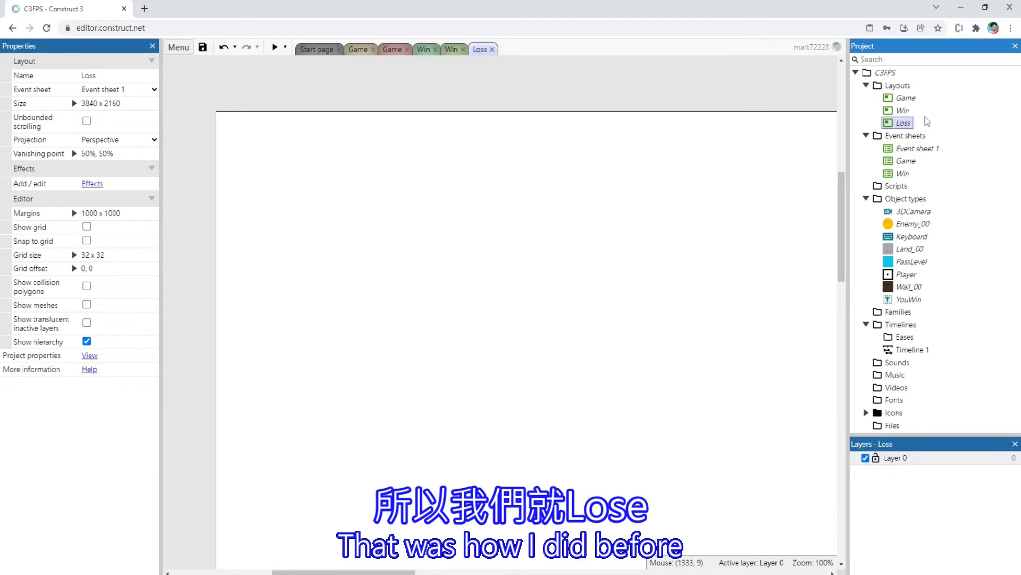
Rename Event sheet 1 as Loss
click(915, 148)
click(916, 149)
key(Caps_Lock)
text(Loss)
key(Return)
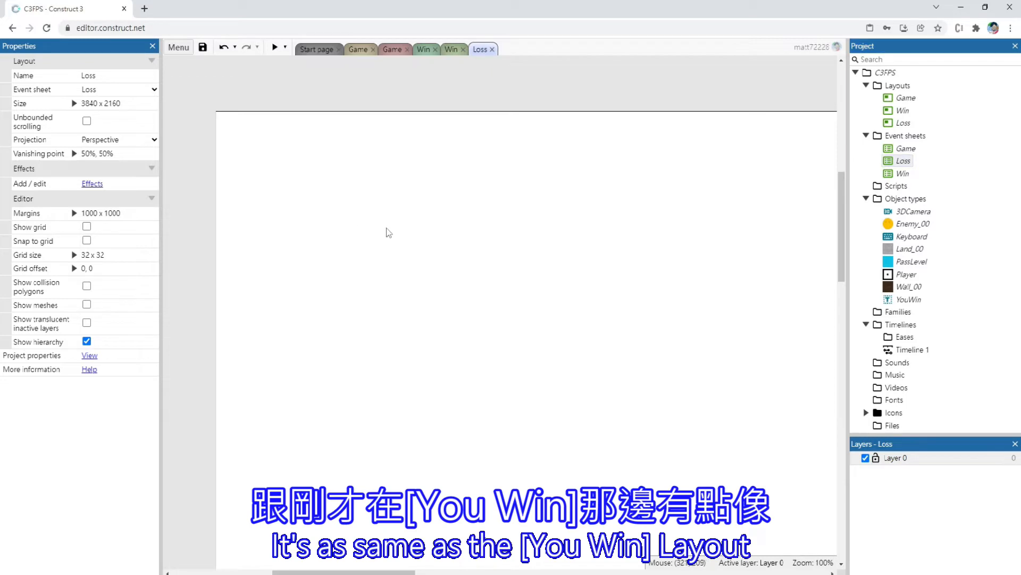
Enable Show grid and Snap to grid for the Loss layout
scroll(426, 277, down, 3)
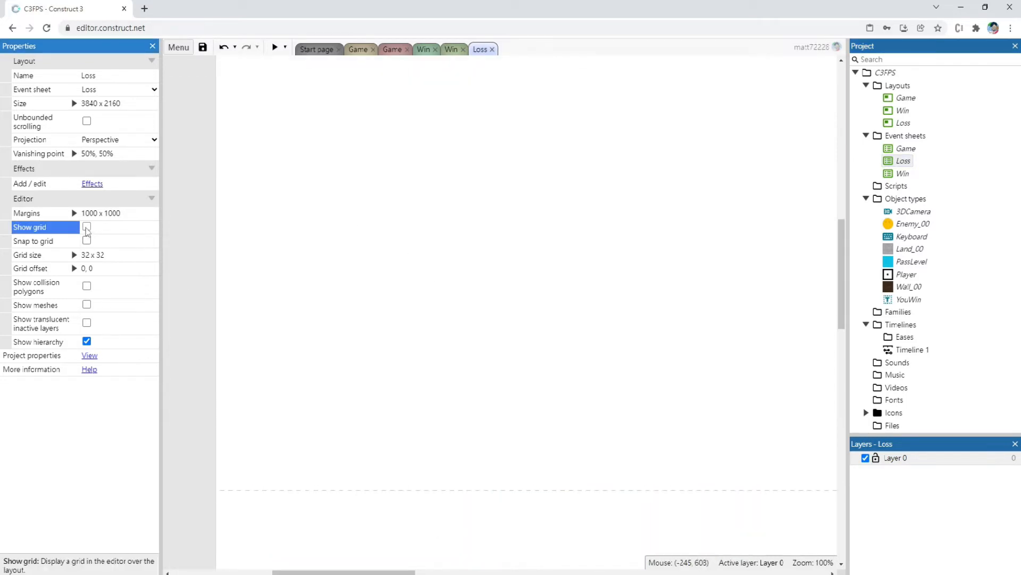
click(87, 226)
click(87, 240)
Create a Text object named YouLoss and place it in the Loss layout at about 192, 576
double_click(192, 253)
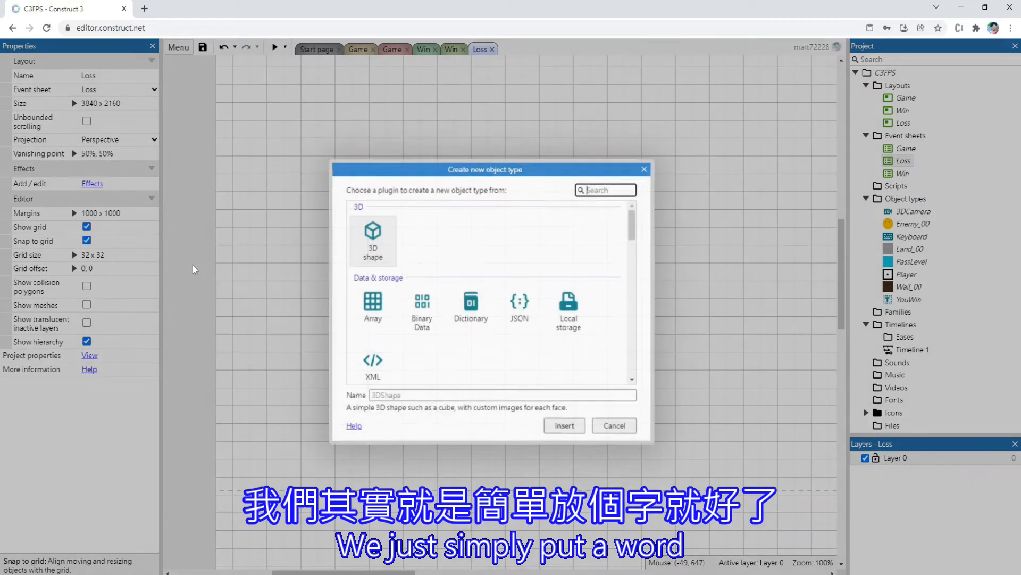
scroll(497, 307, down, 5)
scroll(495, 314, down, 5)
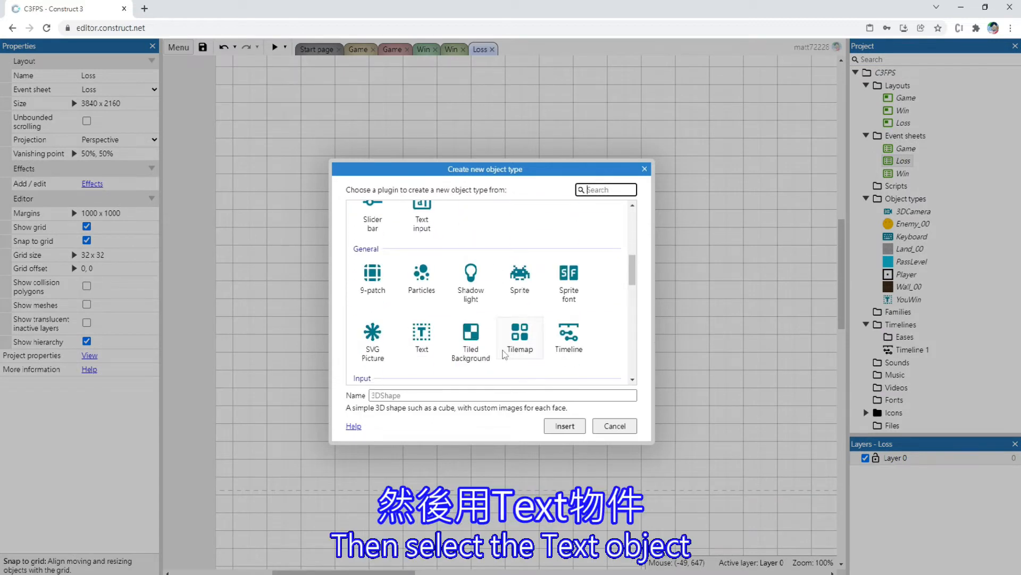
scroll(458, 277, up, 2)
click(422, 229)
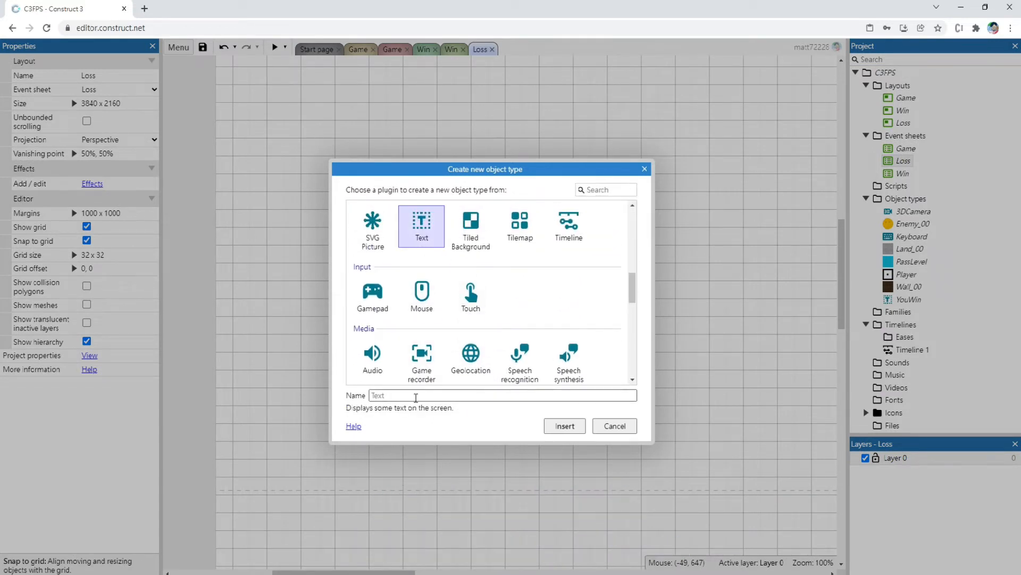
click(419, 395)
key(Caps_Lock)
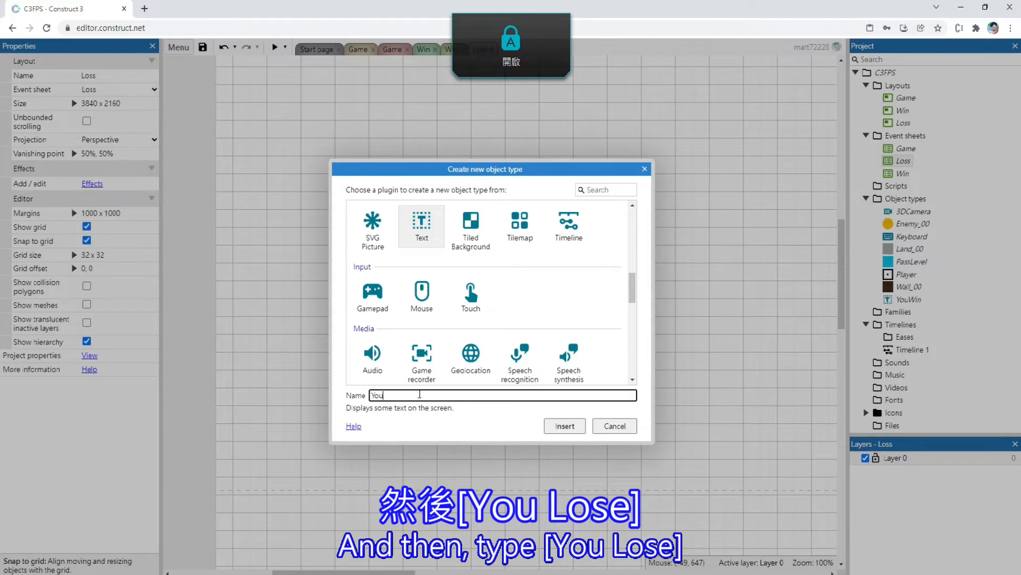
key(Return)
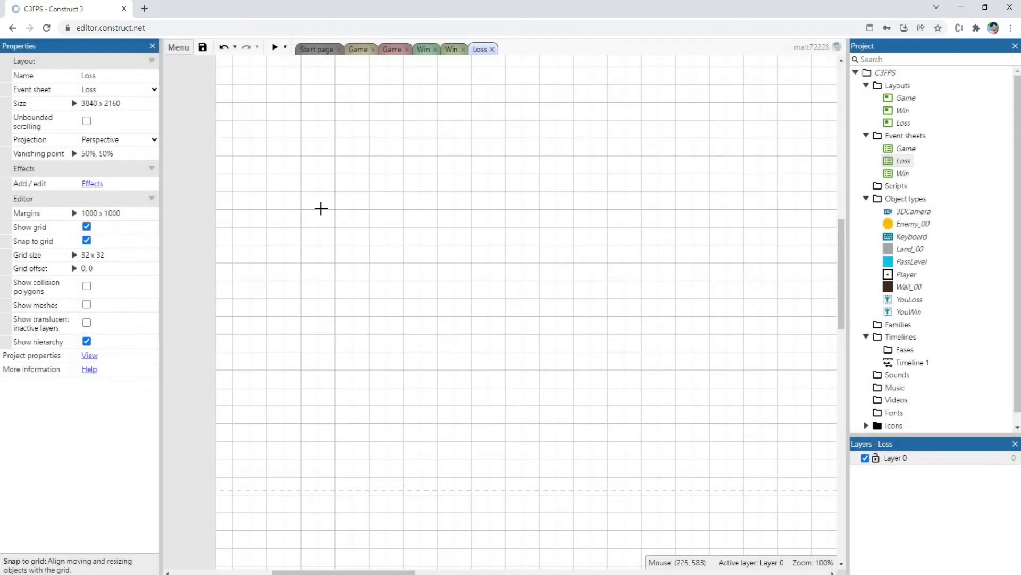
click(320, 207)
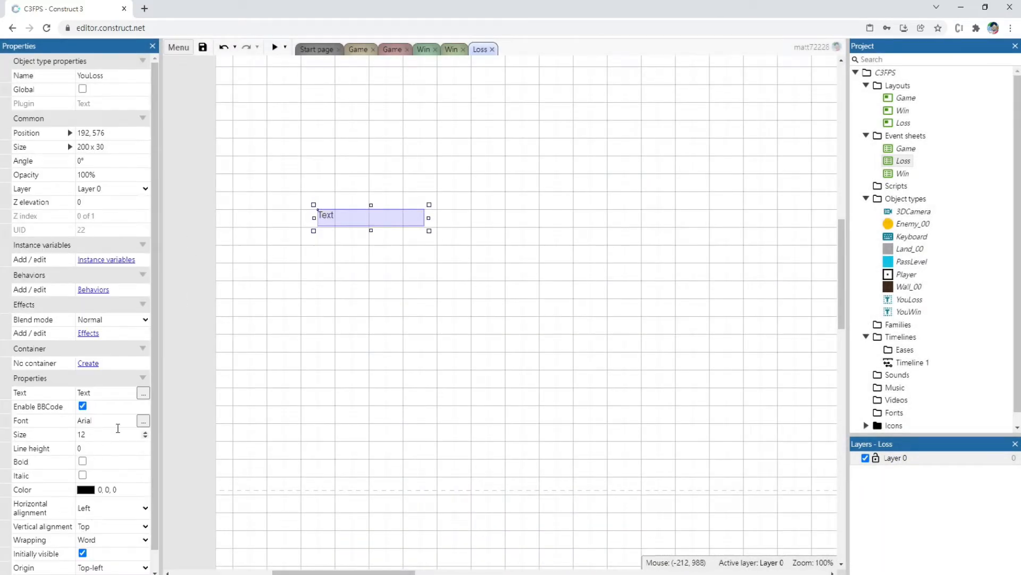
Open the Win layout and examine the font settings of its YouWin text object
click(900, 174)
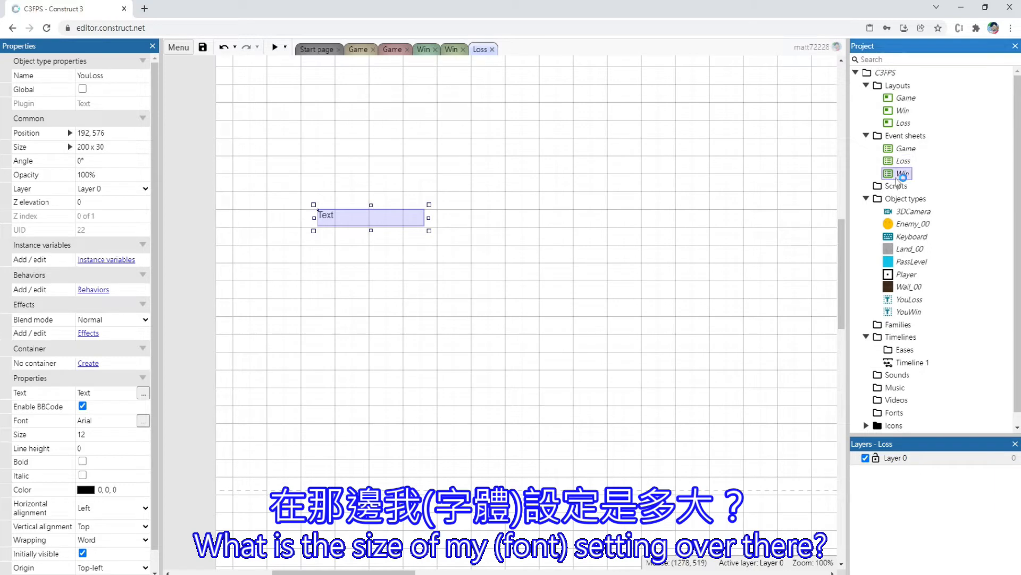
click(452, 51)
click(421, 51)
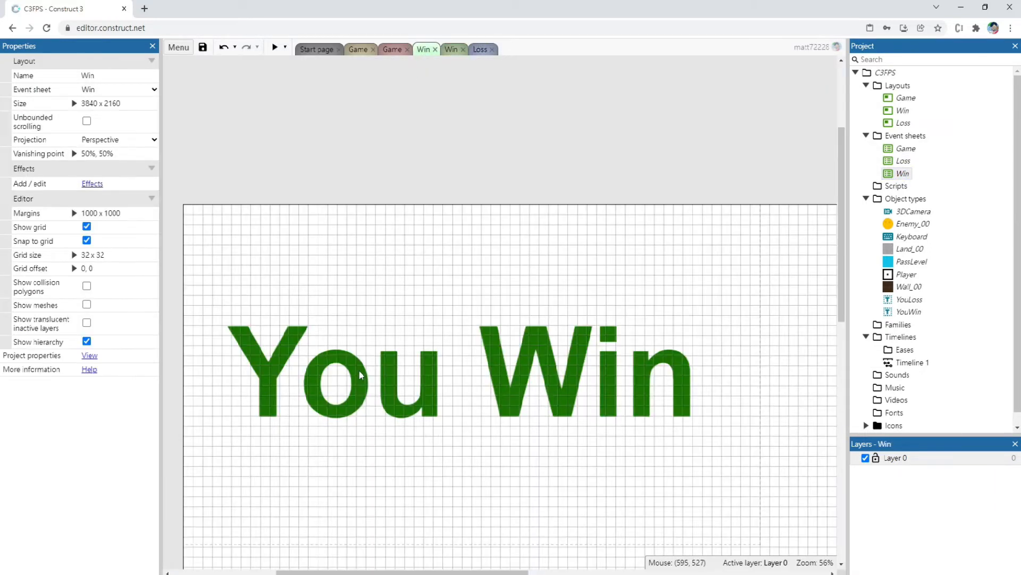
click(358, 369)
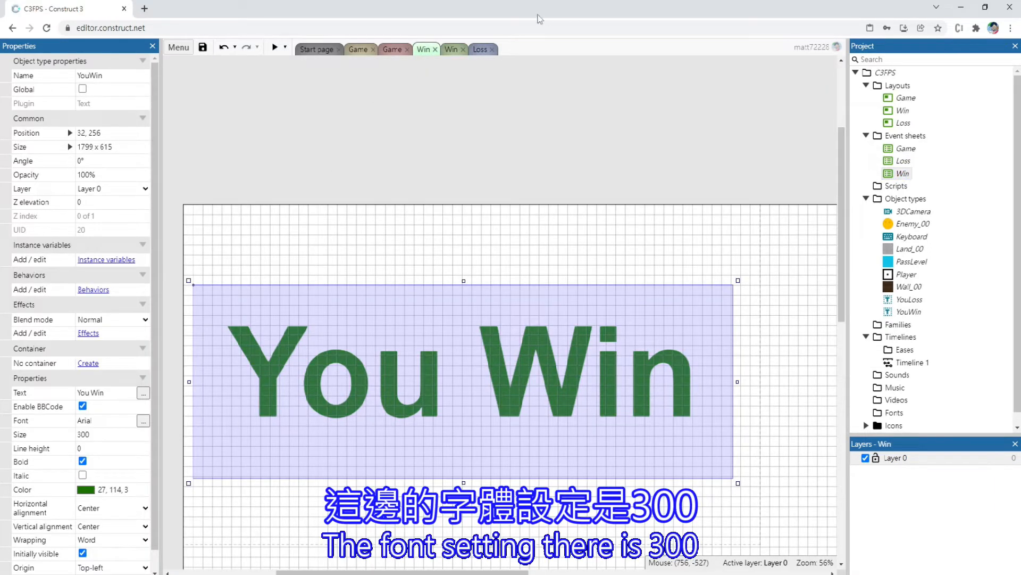
Back in the Loss layout, enlarge the YouLoss text box to about 800 x 416 and set its font size to 300
click(481, 49)
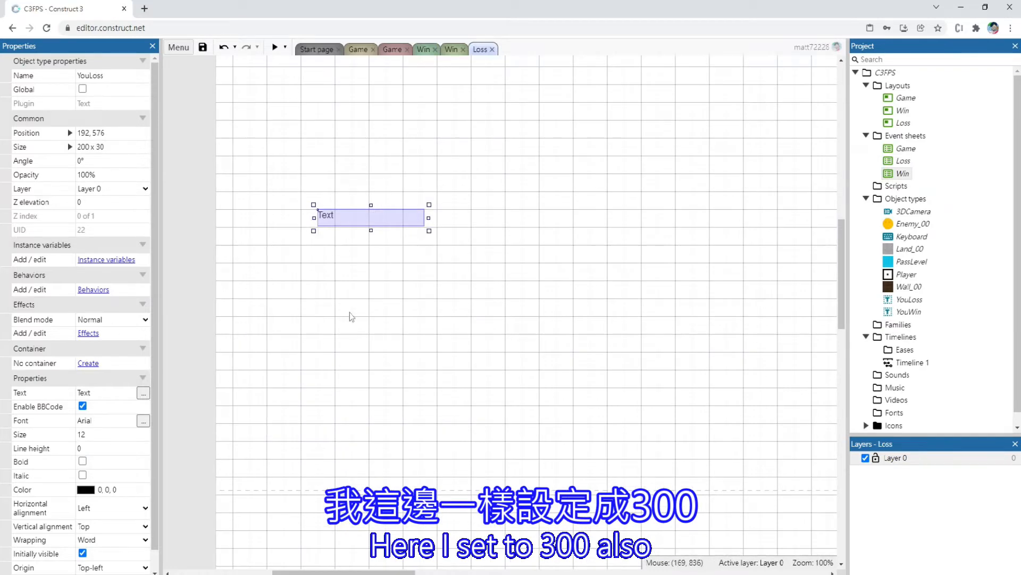
drag(427, 227, 743, 451)
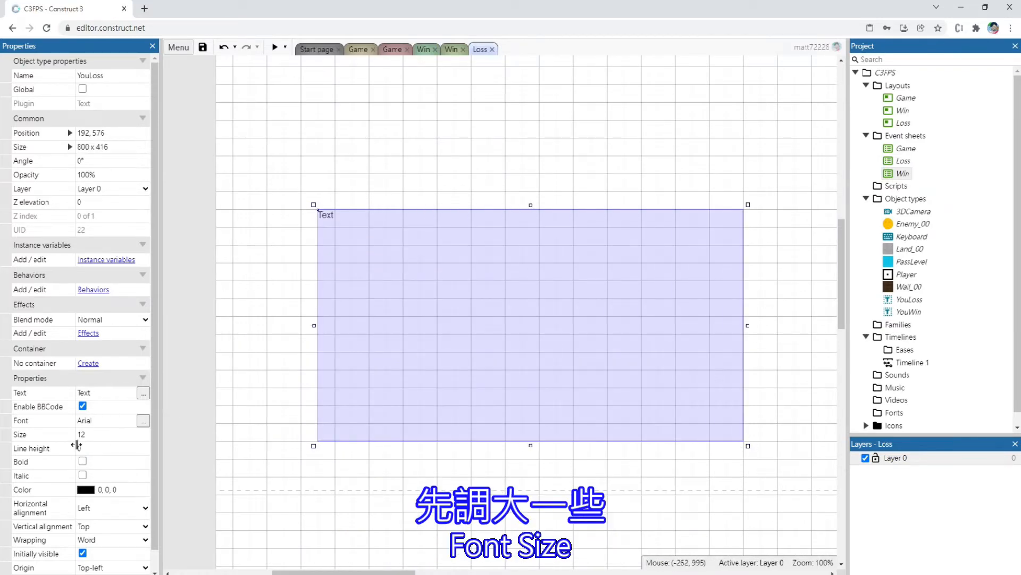
click(102, 435)
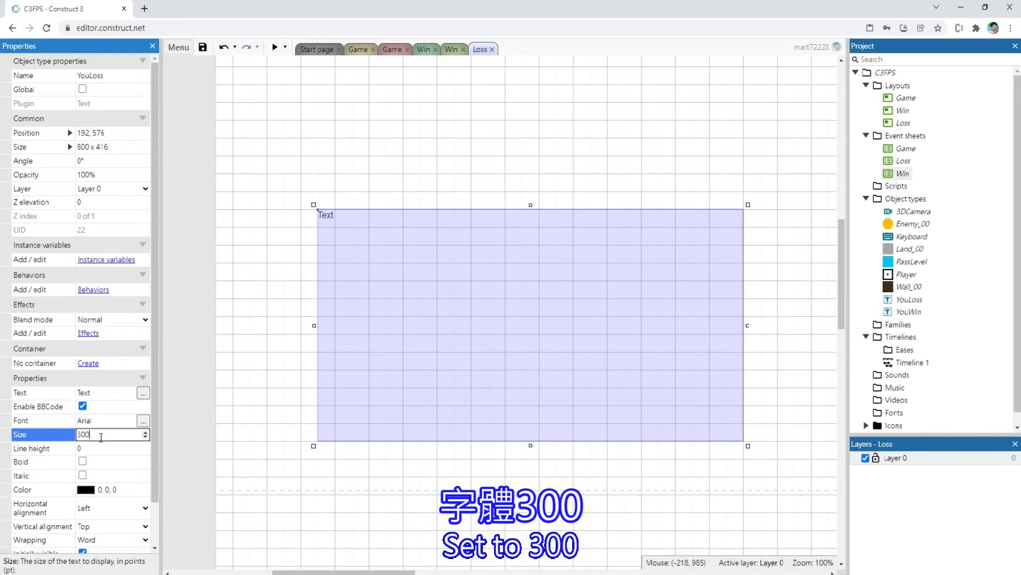
Set the YouLoss text color to red (255, 0, 0)
click(84, 489)
drag(145, 352, 226, 331)
click(175, 273)
click(565, 371)
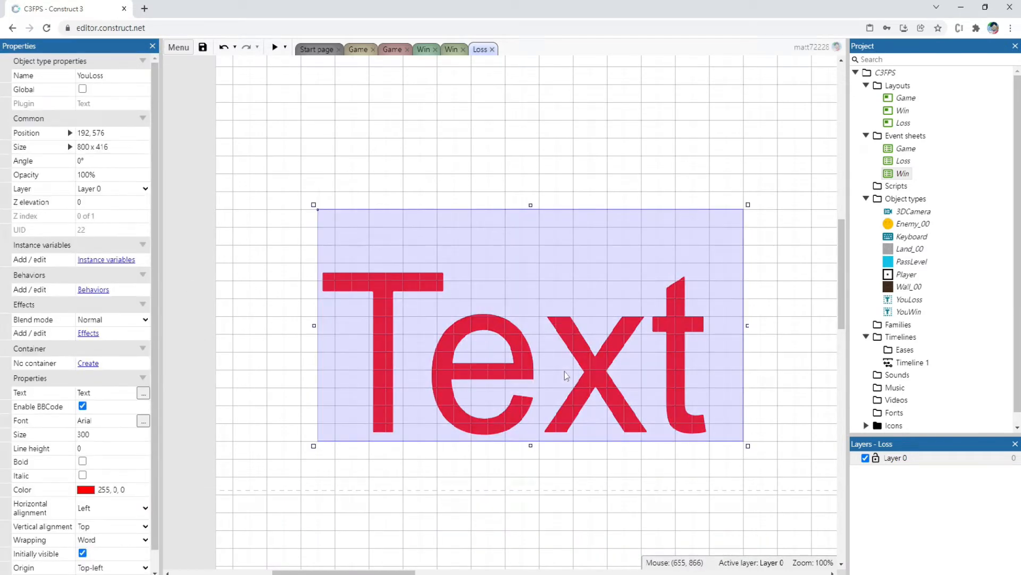
Change the YouLoss object's displayed text to "You Loss" and move the object to about 128, 256
click(112, 392)
key(Caps_Lock)
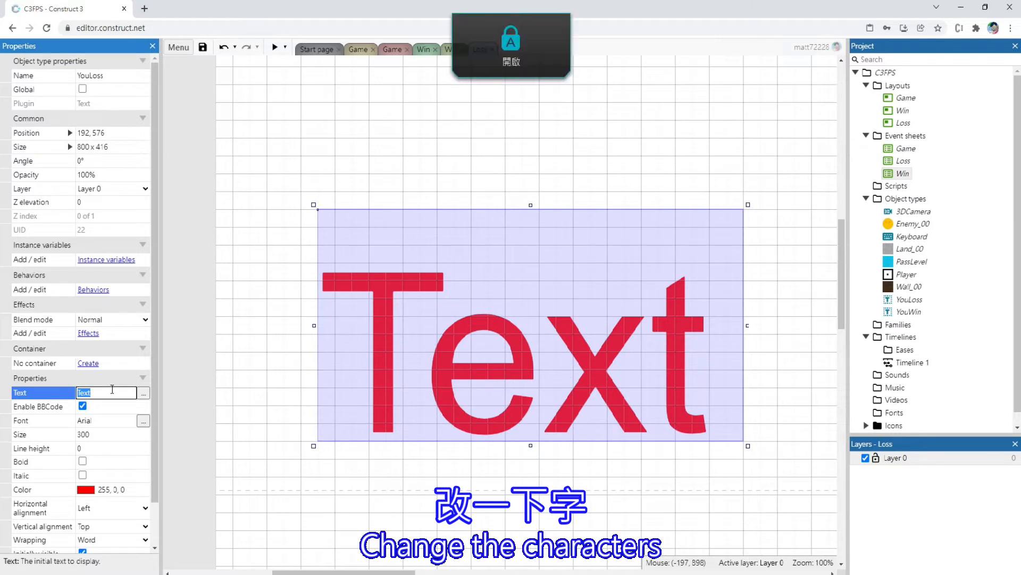
text(You Los)
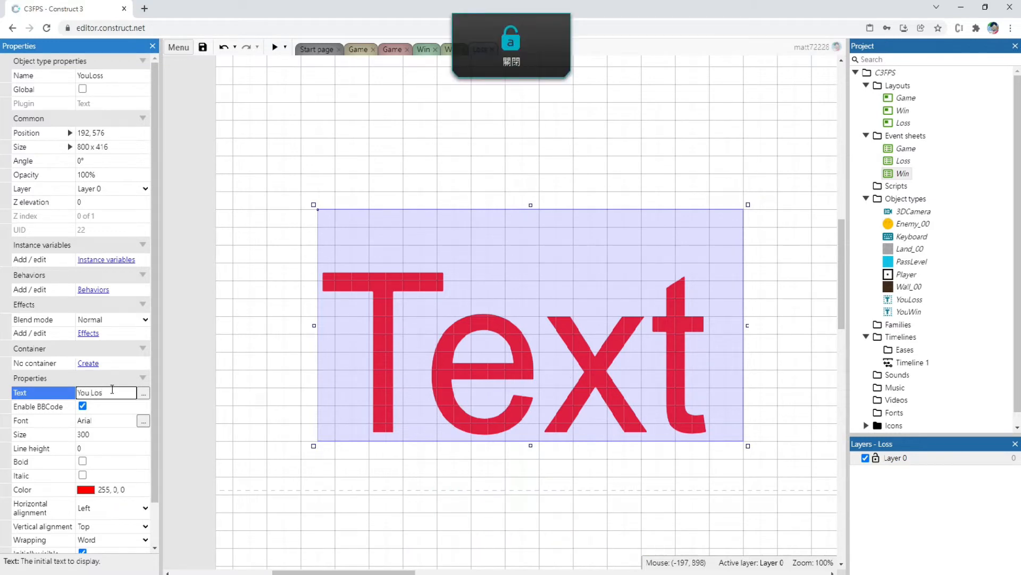
text(s)
key(Tab)
ctrl+scroll(410, 371, down, 5)
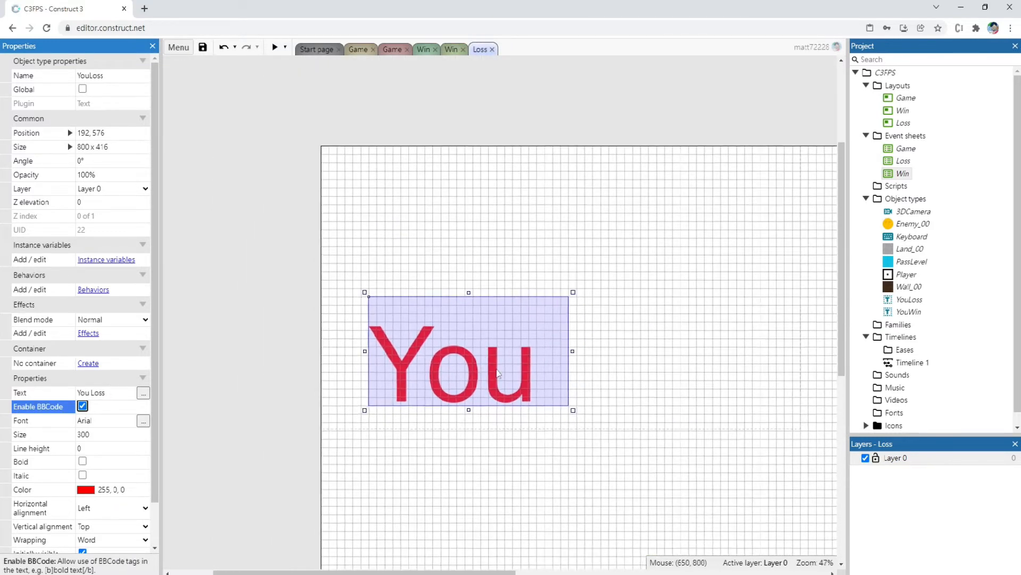
drag(471, 358, 454, 276)
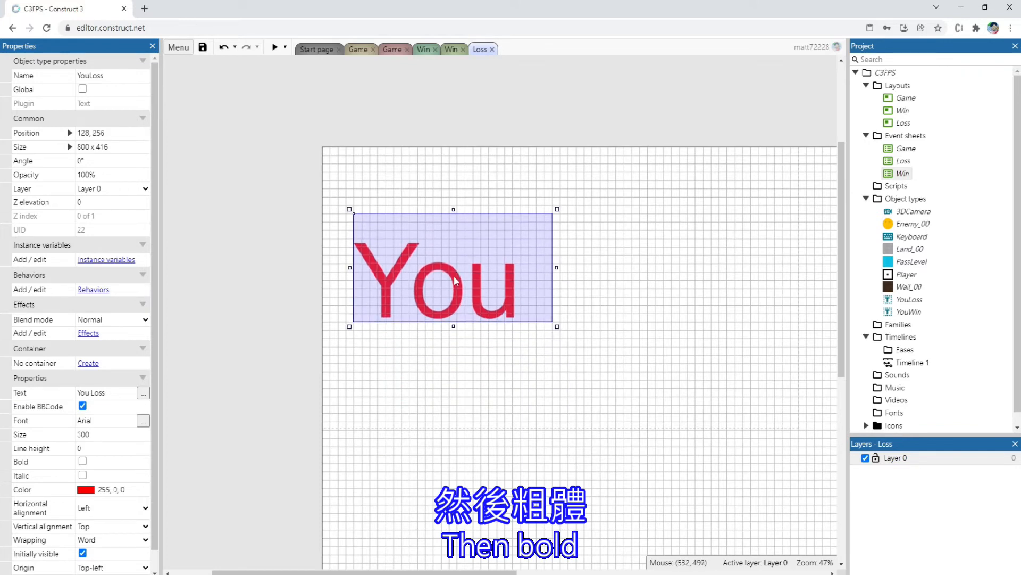
Make the YouLoss text bold and enlarge its text box to about 1952 x 672
click(83, 462)
drag(557, 327, 709, 395)
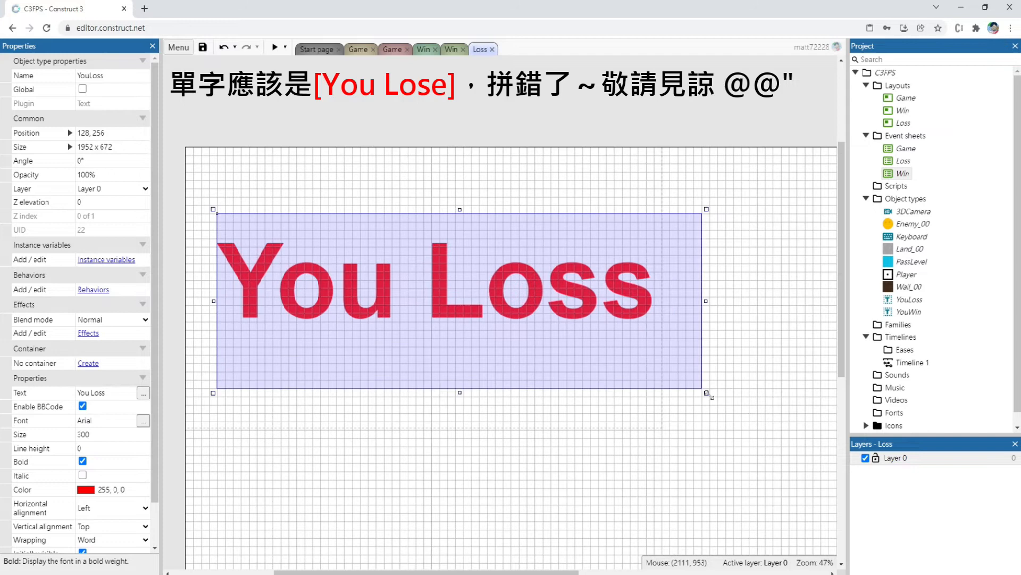
Center the YouLoss text horizontally and vertically in its box, and move the object against the Loss layout's left edge
click(114, 507)
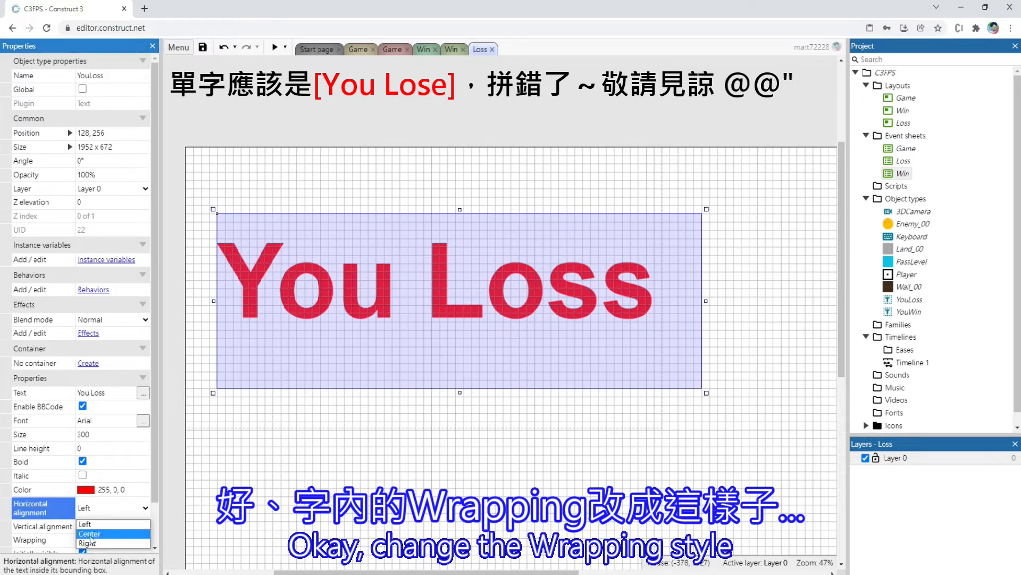
click(94, 531)
click(94, 528)
click(94, 548)
drag(447, 324, 399, 295)
ctrl+scroll(432, 330, down, 2)
click(177, 259)
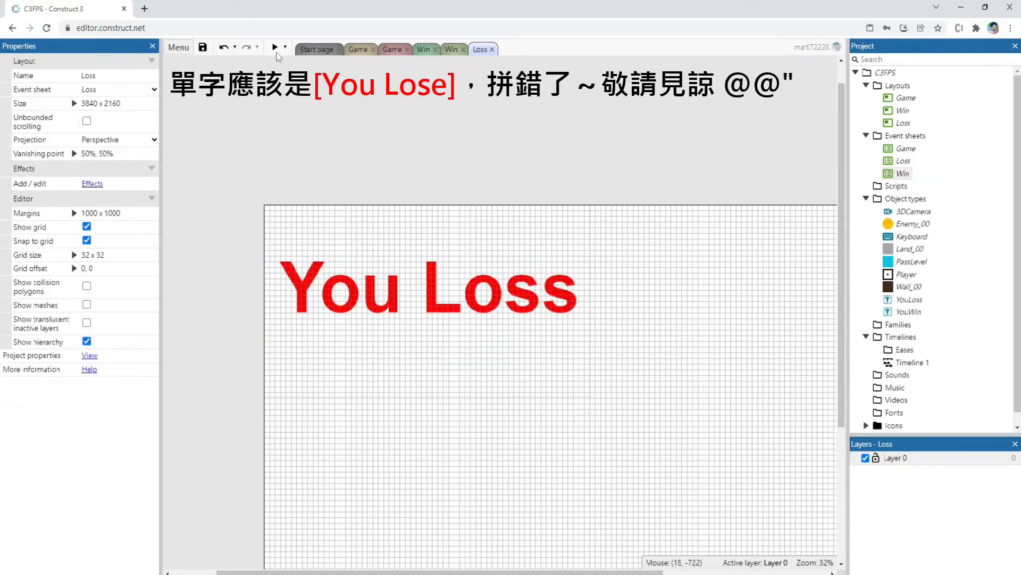
Preview the Loss layout, close the preview, and lower the YouLoss text slightly to position 0, 224
click(275, 48)
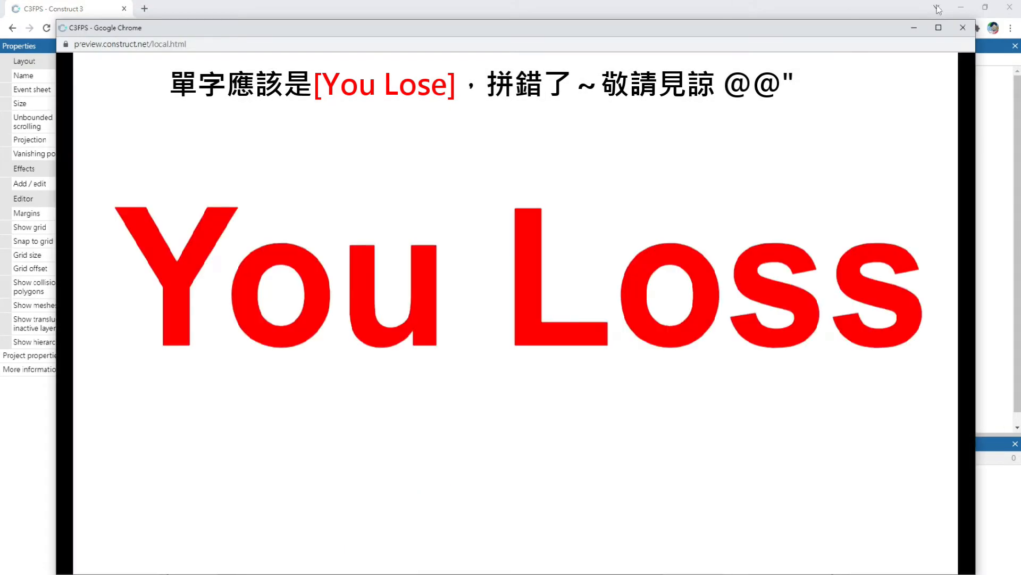
click(963, 28)
drag(381, 297, 382, 308)
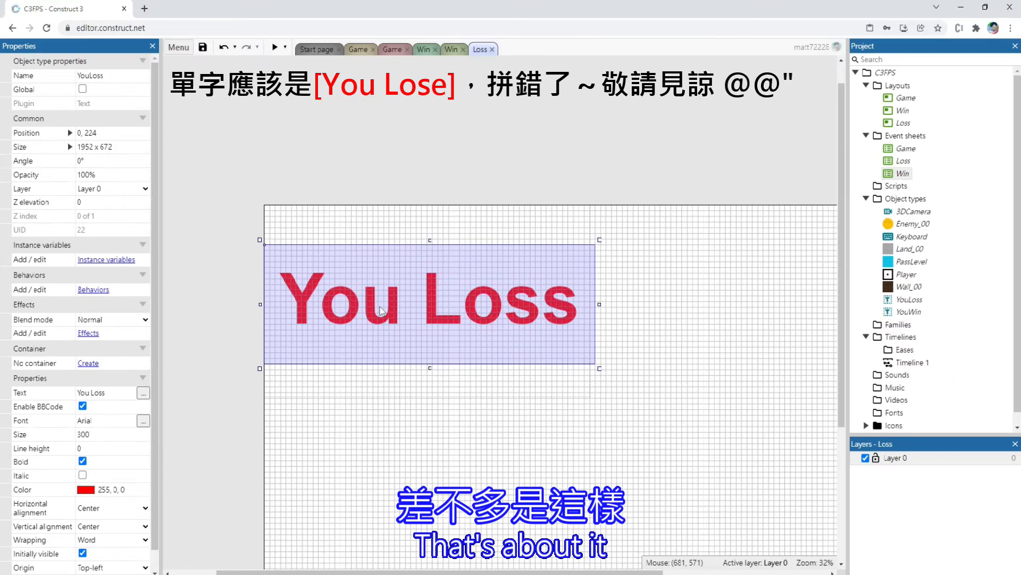
click(383, 99)
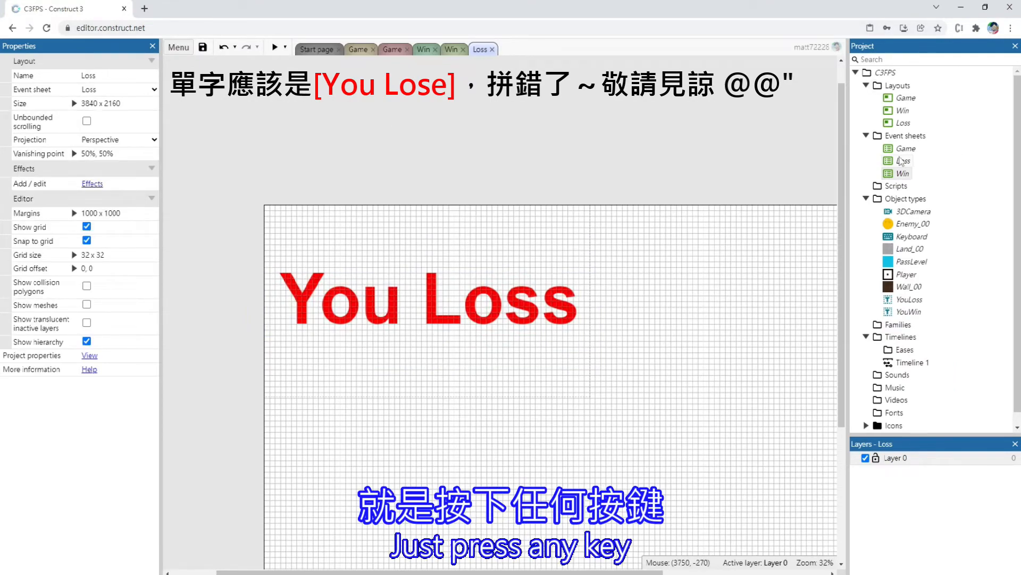
In the Loss event sheet, add an event with the Keyboard condition On any key pressed
double_click(903, 160)
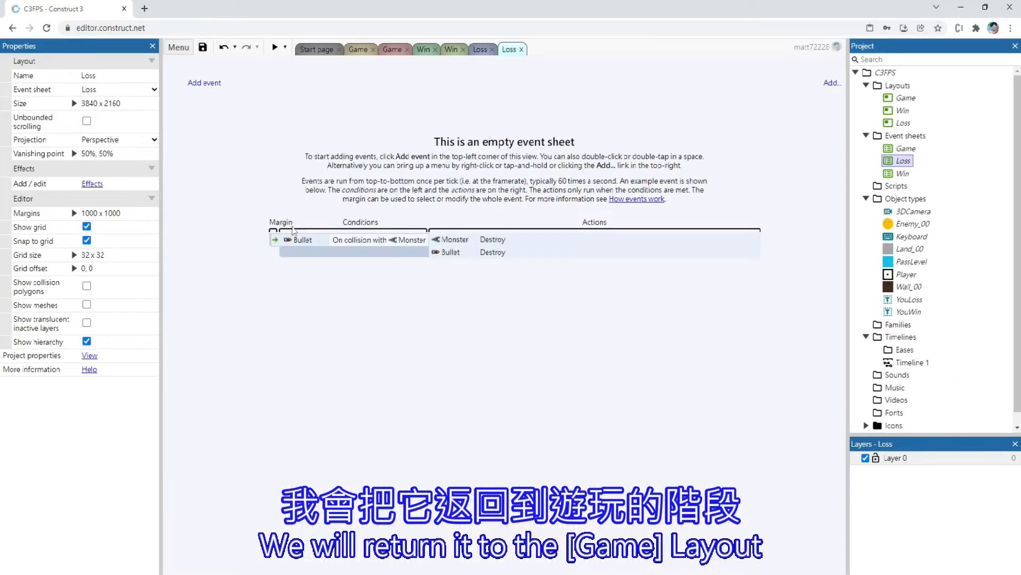
double_click(206, 136)
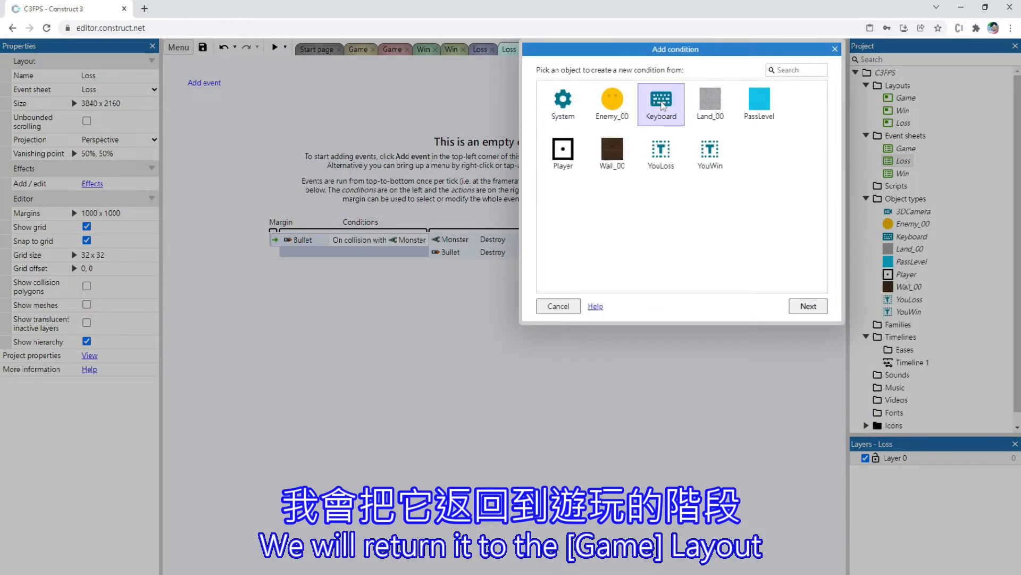
double_click(663, 104)
double_click(705, 157)
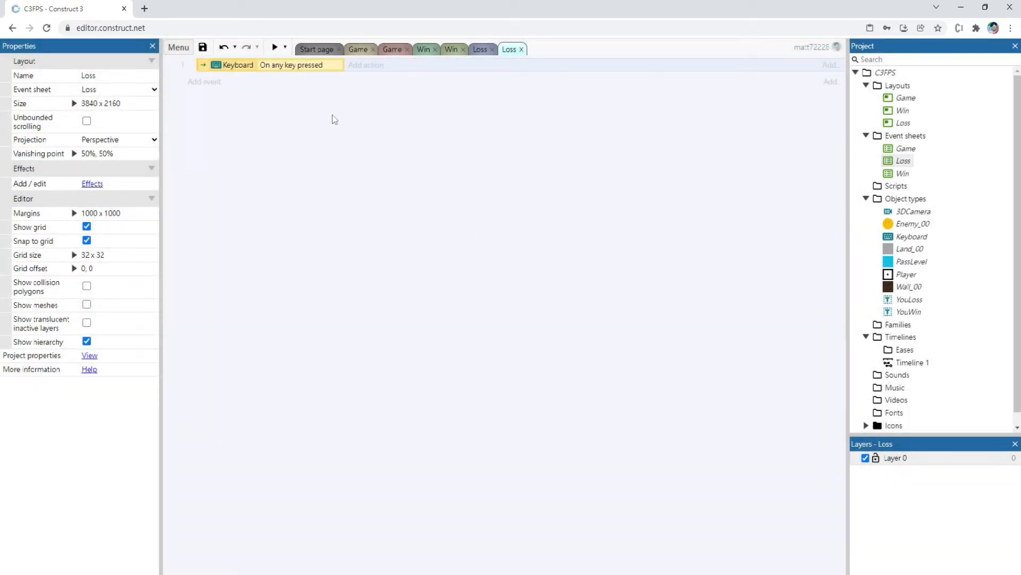
Give the any-key event a System action, Go to layout, with Game as the target
click(354, 65)
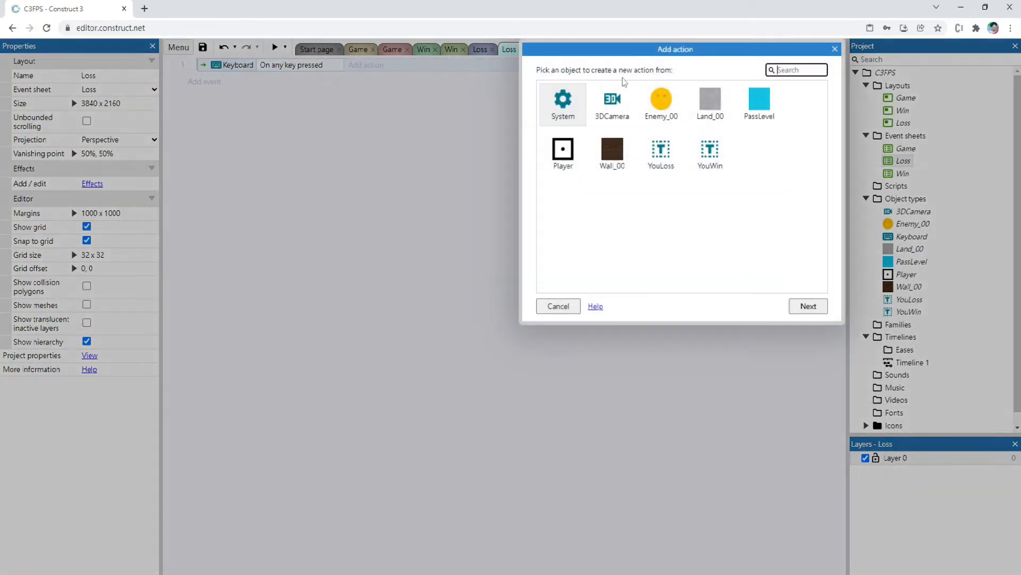
double_click(554, 103)
text(go)
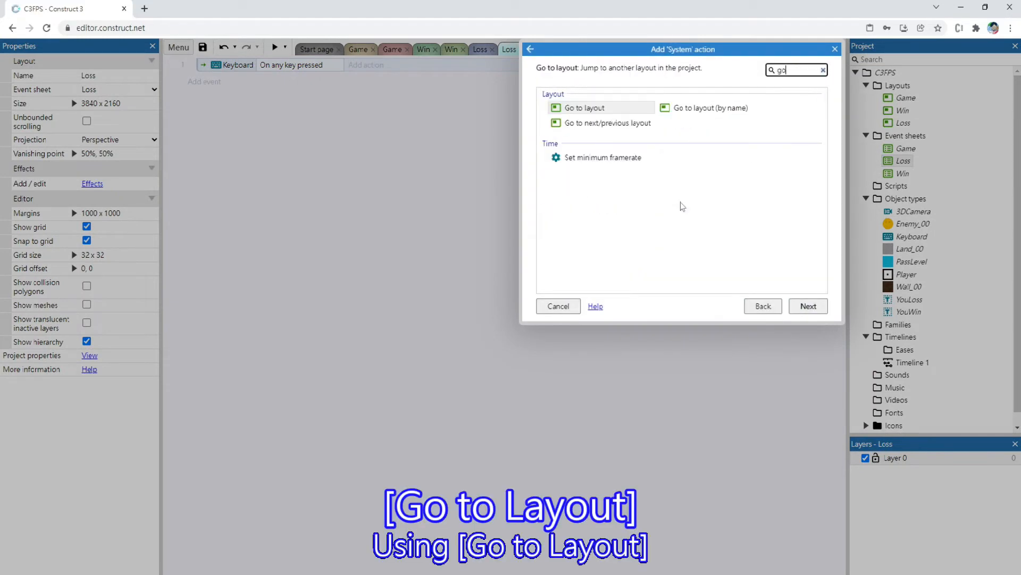
text( to)
double_click(585, 108)
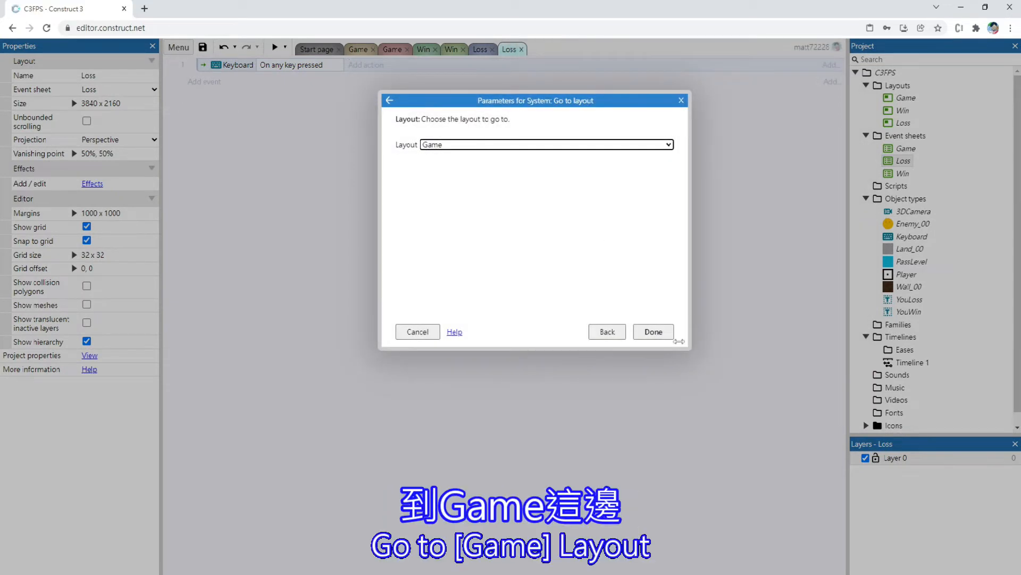
click(653, 331)
Preview the Loss layout to test returning to the game with a key, and close the preview
click(480, 49)
click(274, 47)
click(489, 181)
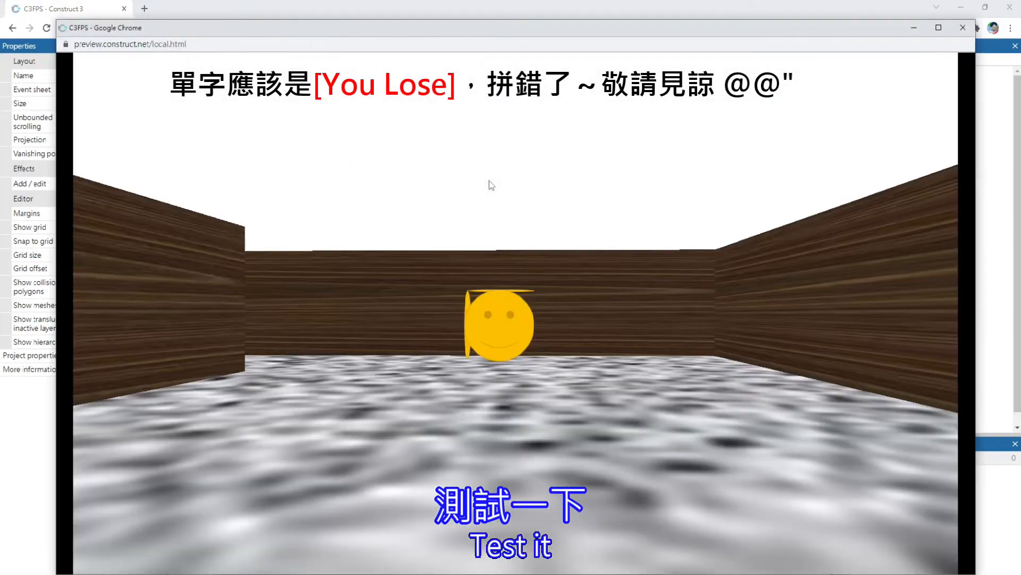
click(963, 27)
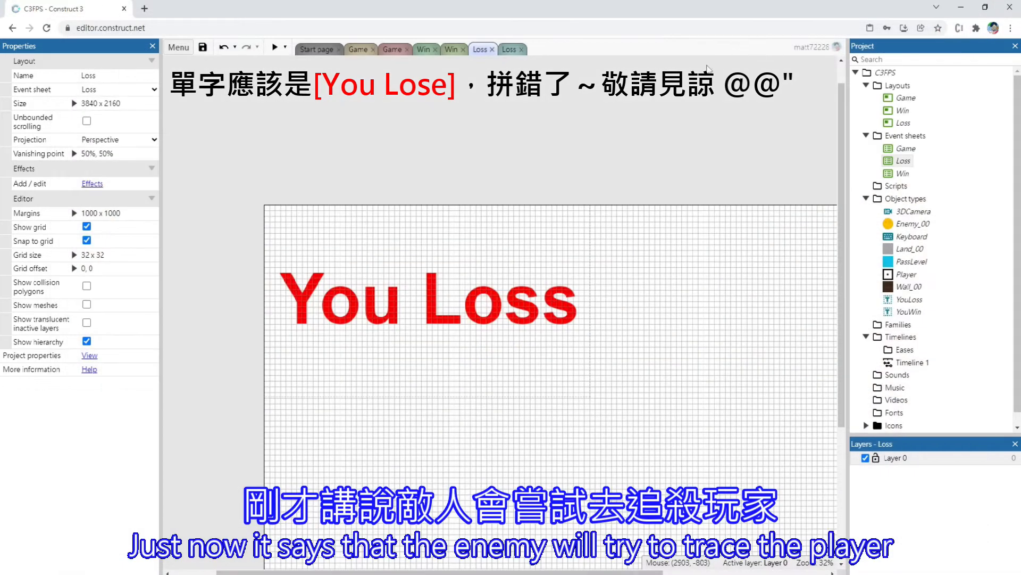
In the Game event sheet, add an event with the Enemy_00 condition On collision with another object, using Player
click(395, 49)
click(351, 51)
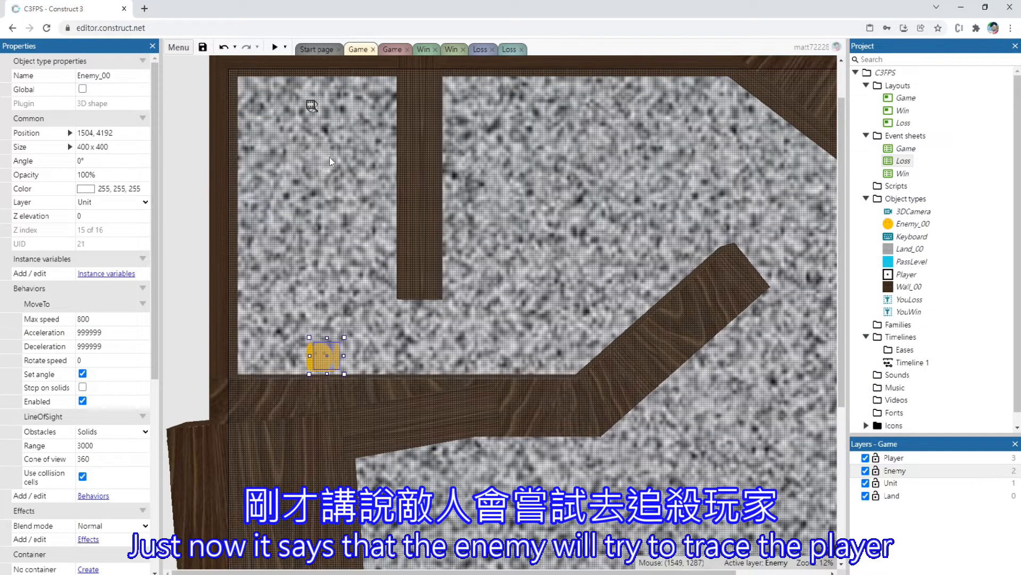
click(394, 50)
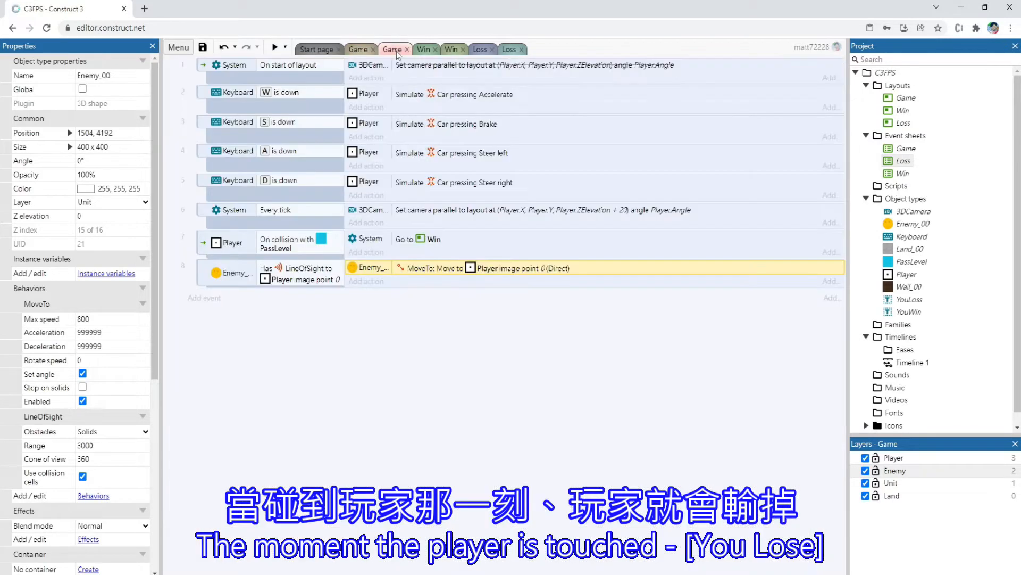
double_click(320, 332)
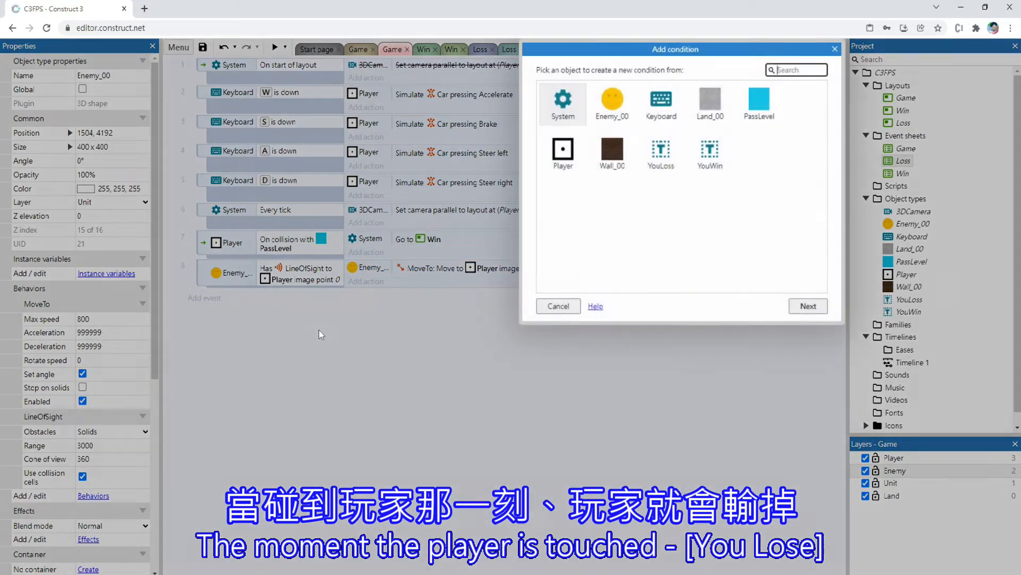
click(615, 105)
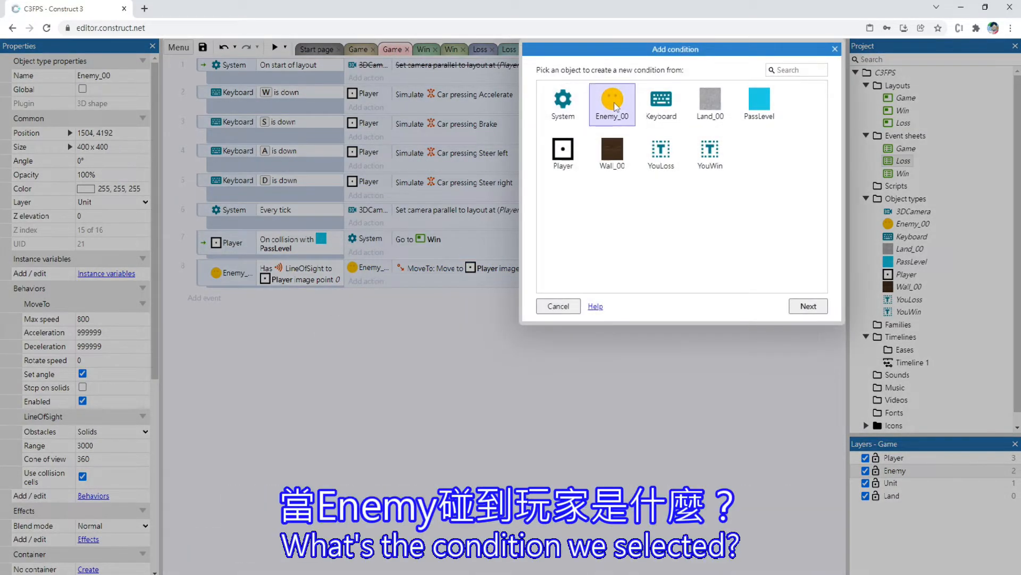
double_click(615, 106)
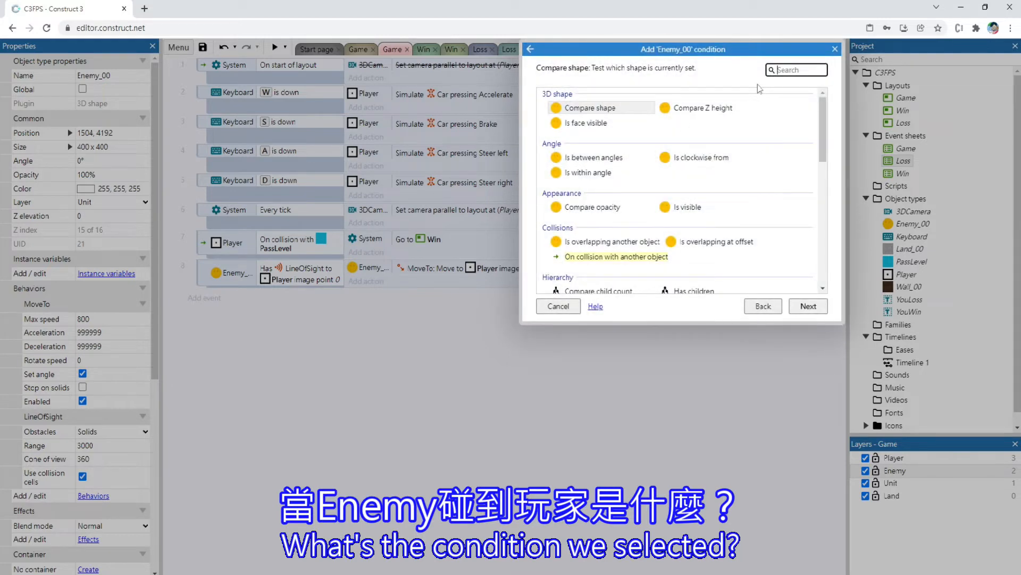
text(coll)
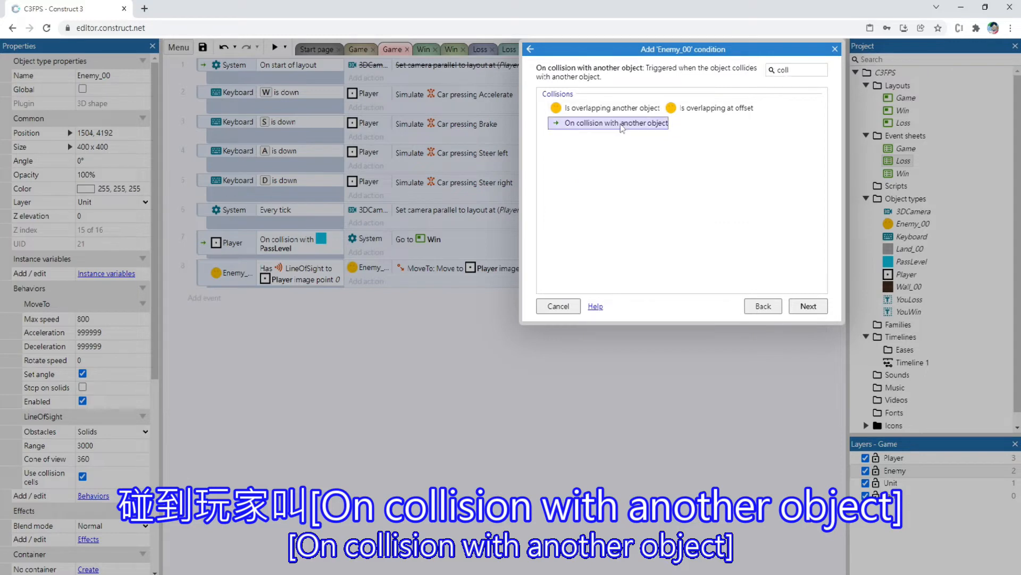
double_click(617, 122)
double_click(597, 202)
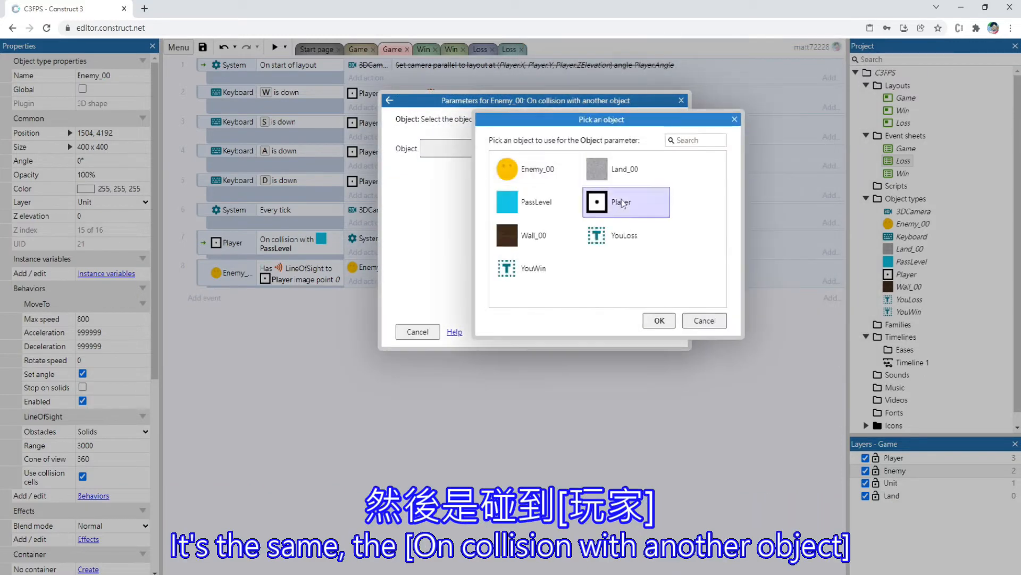
click(653, 332)
Give the enemy-player collision event a System action, Go to layout, with Loss as the target
click(367, 296)
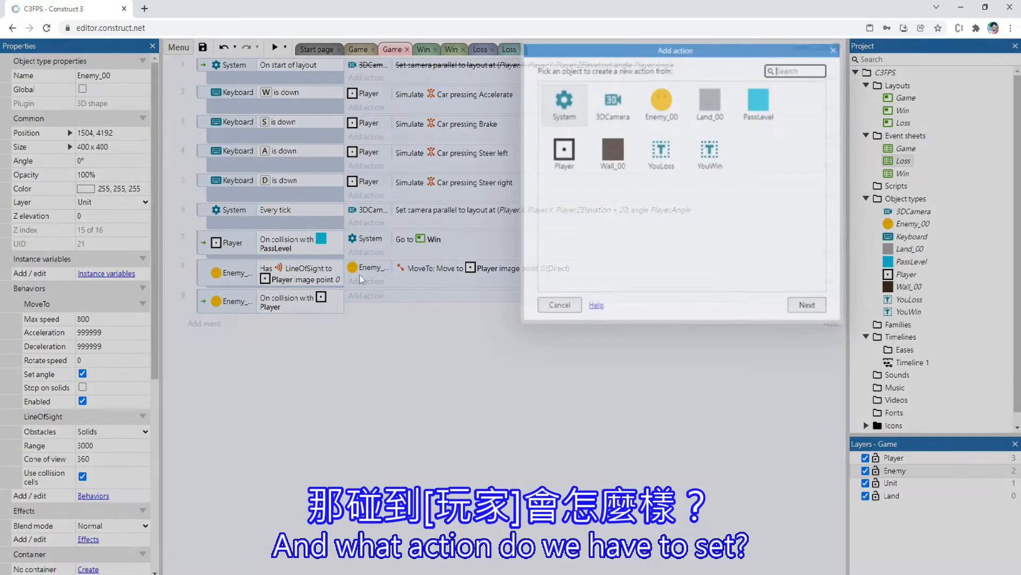
double_click(565, 107)
text(go to)
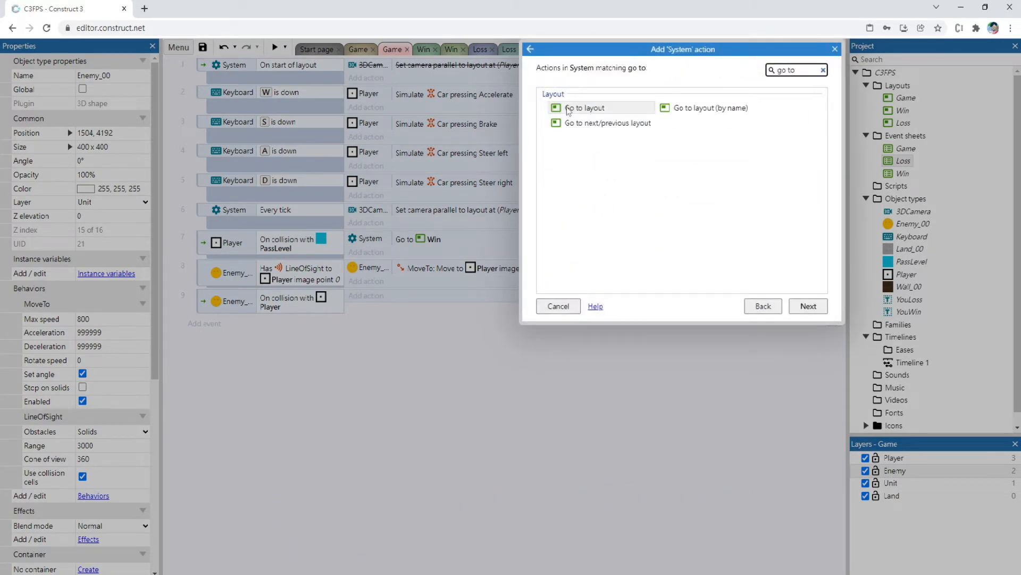
double_click(599, 107)
click(598, 145)
click(448, 163)
click(653, 332)
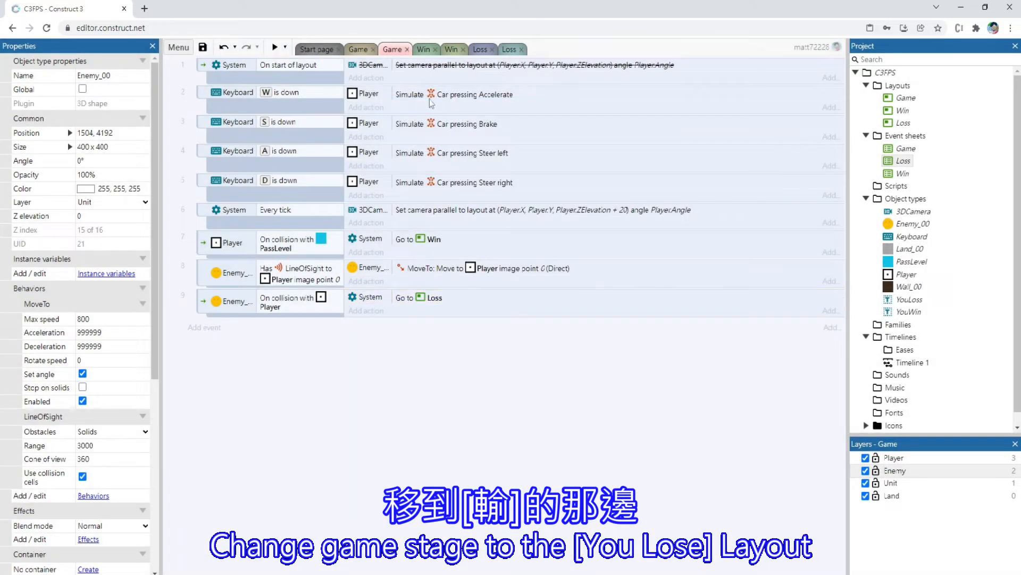
Preview the Game layout, let the enemy touch the player, return from the loss screen with a key, and play again
click(362, 50)
click(275, 47)
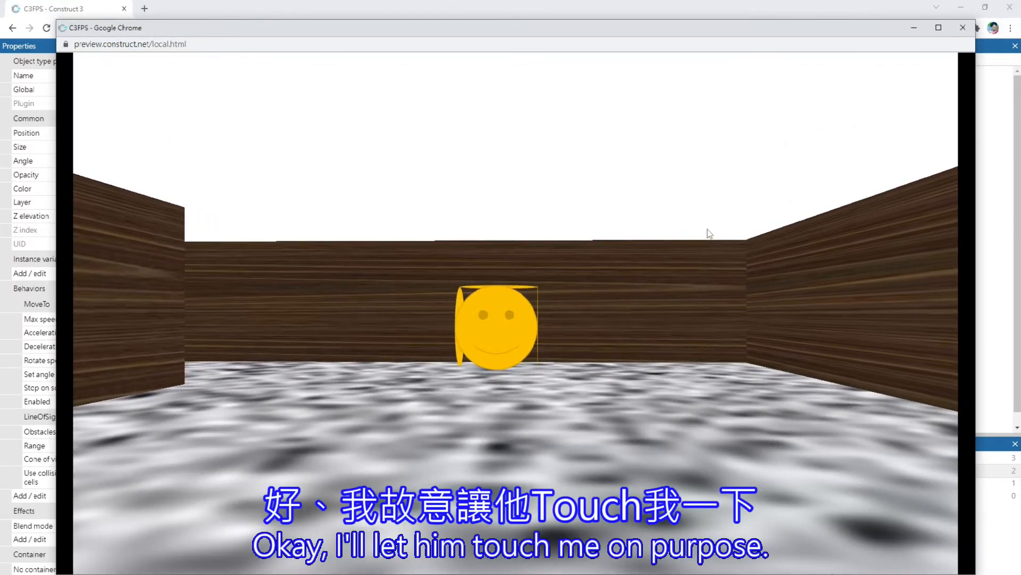
key(w)
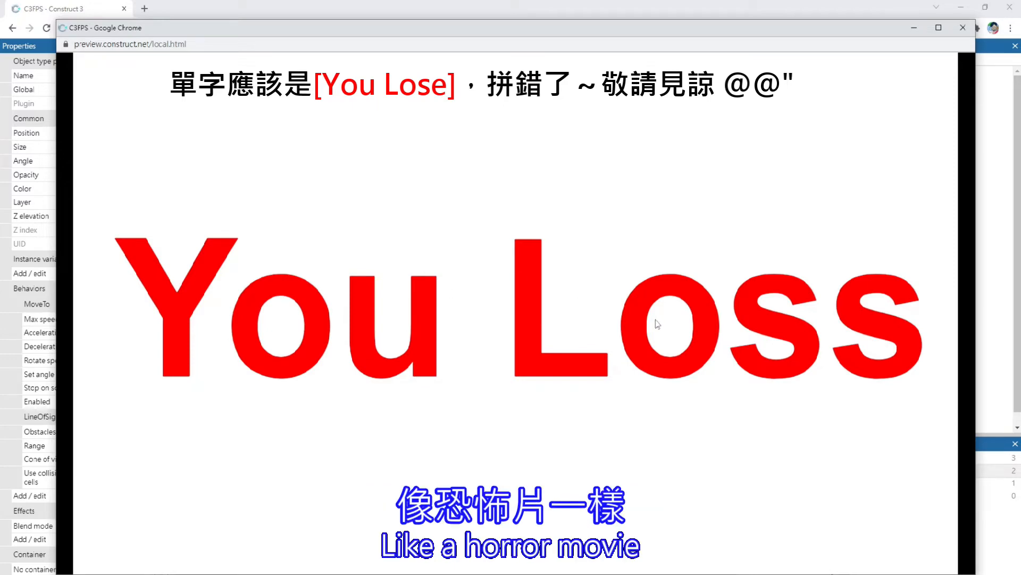
key(space)
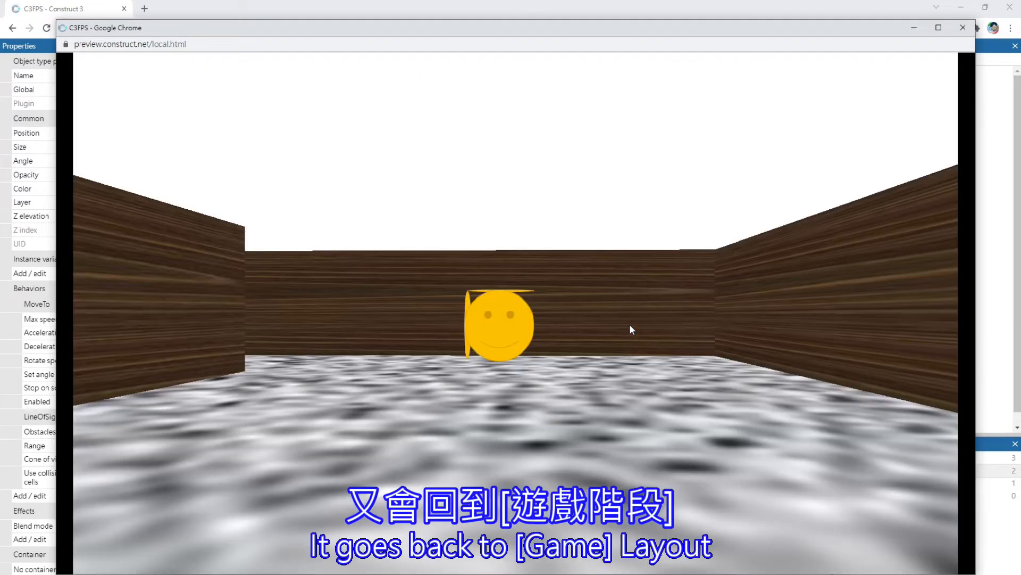
key(w)
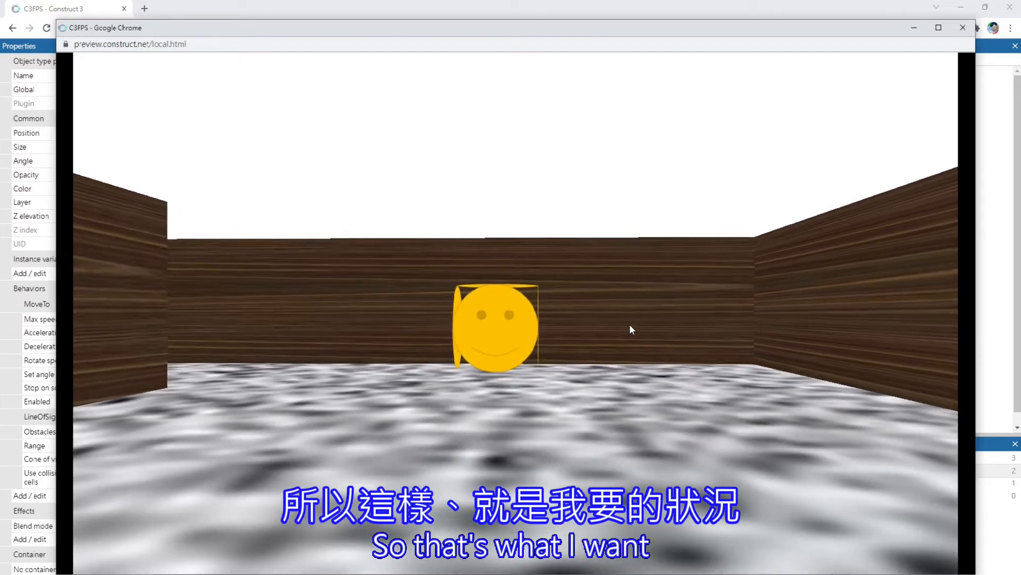
key(s)
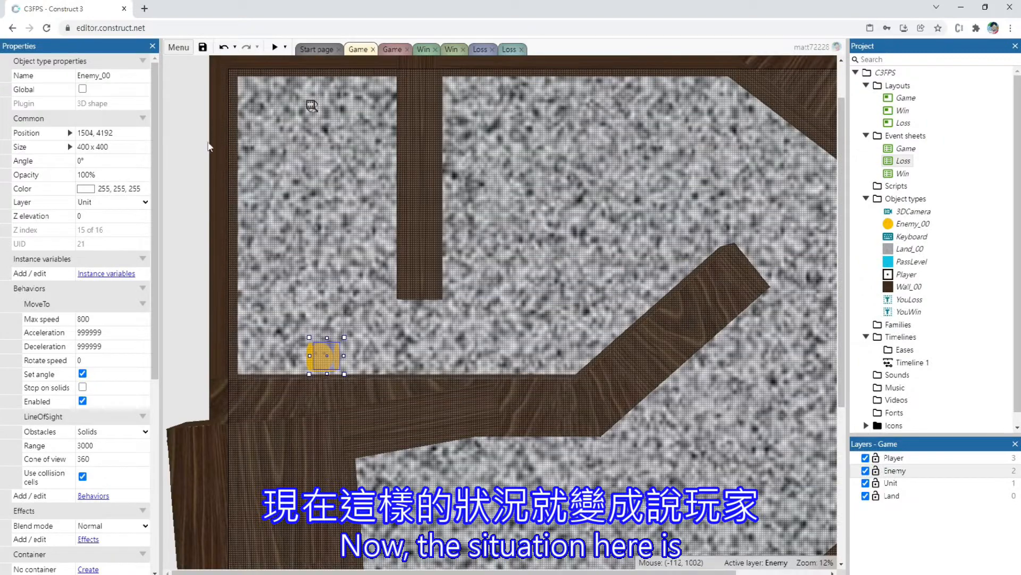
Create a 3D shape object named Bullet and place it just outside the maze's upper-left corner in the Game layout
click(199, 155)
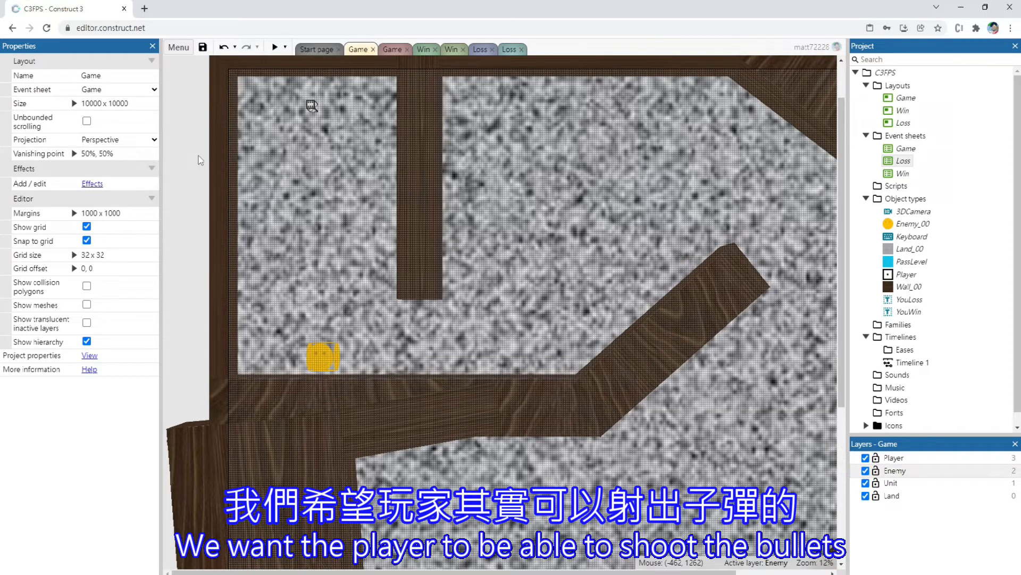
scroll(201, 159, up, 2)
double_click(445, 274)
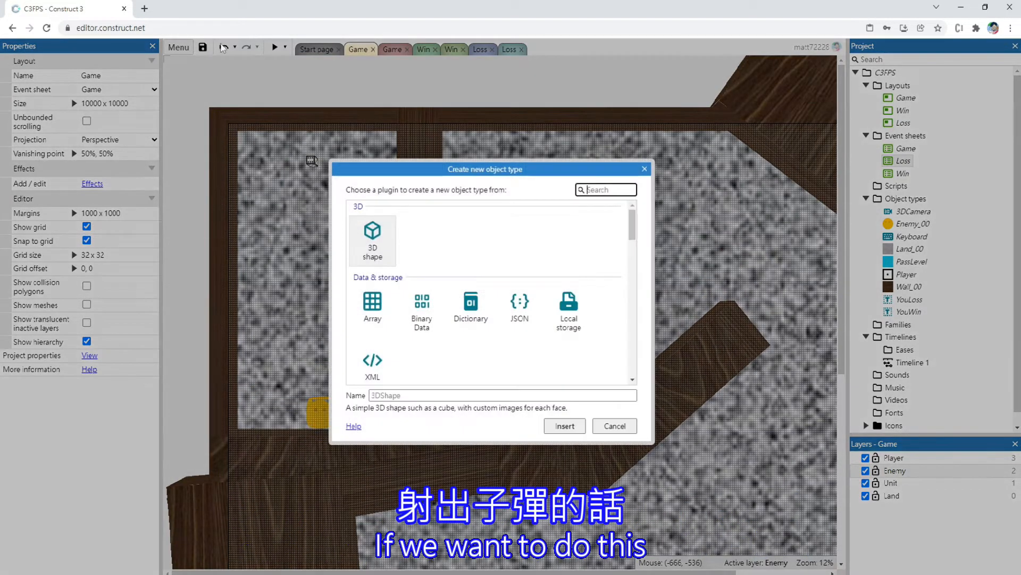
click(362, 227)
click(411, 395)
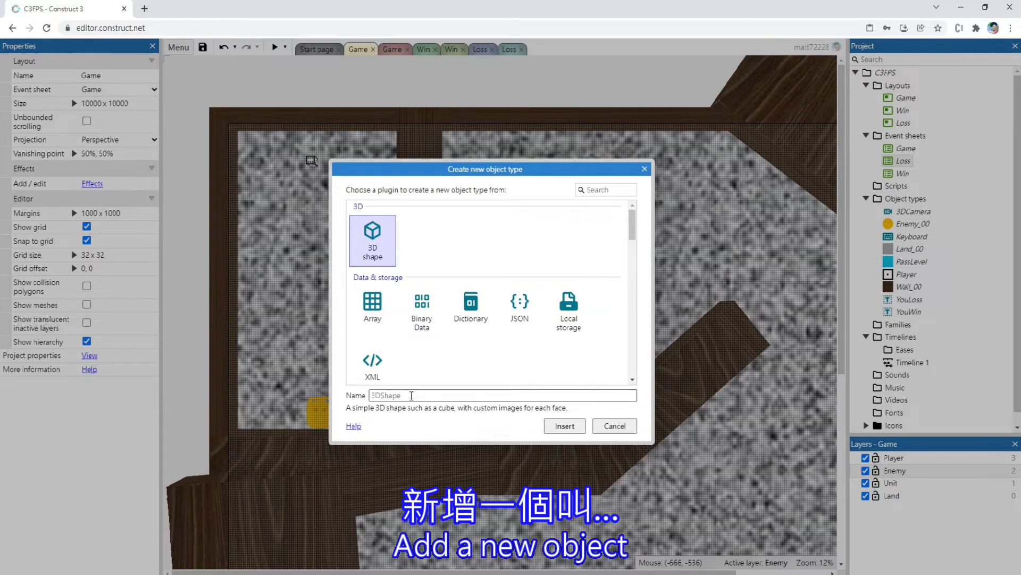
click(411, 395)
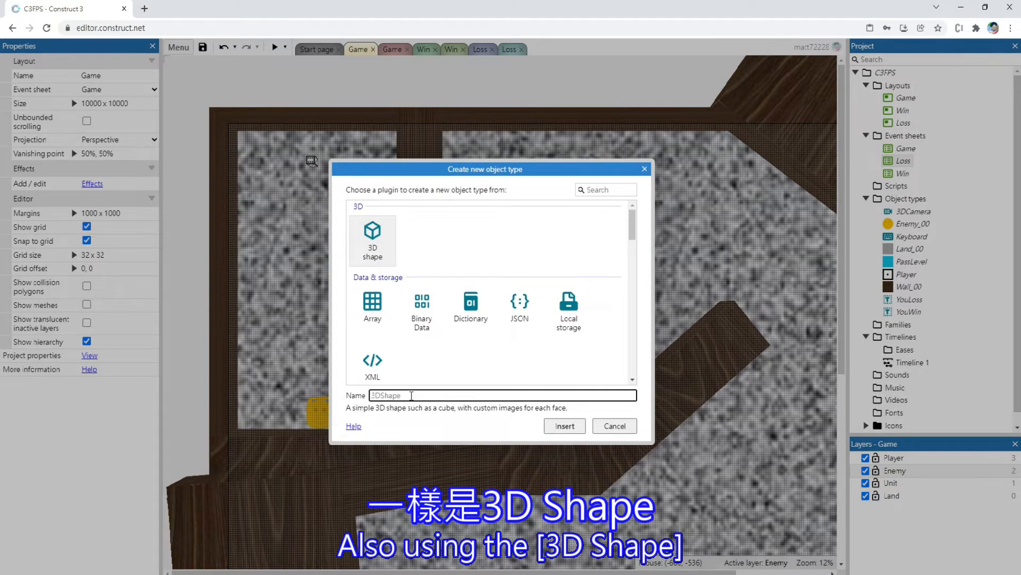
key(Caps_Lock)
text(Eullet)
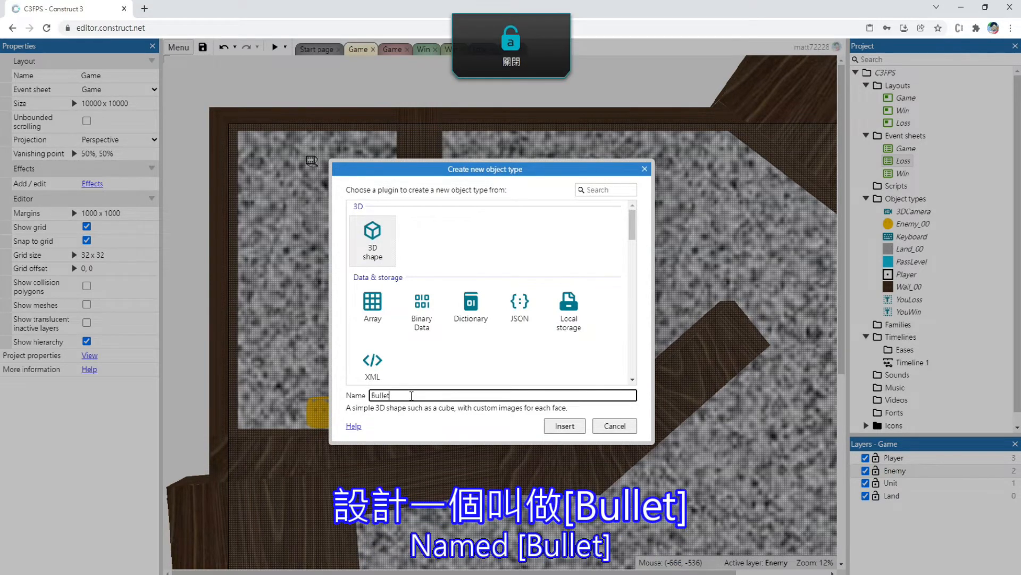
key(Return)
click(192, 139)
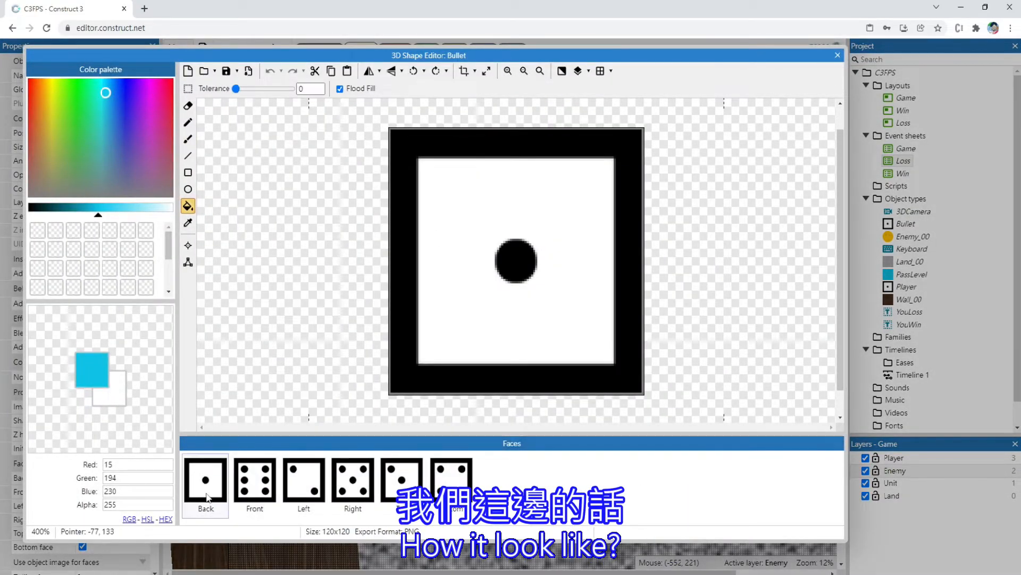
Clear the default dice images from all six faces of the Bullet shape
click(512, 250)
click(188, 88)
key(ctrl+a)
key(Delete)
click(269, 477)
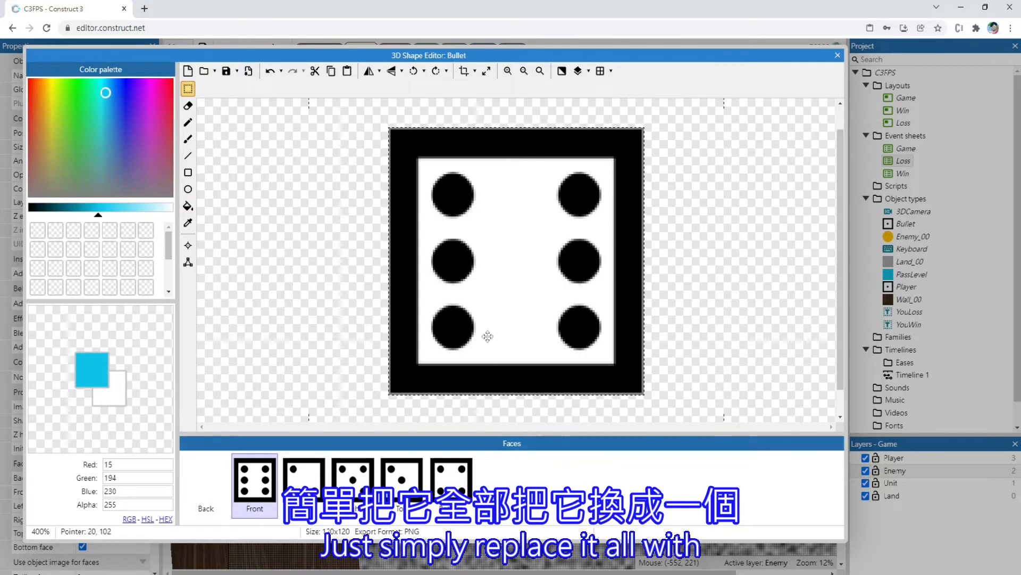
key(ctrl+a)
key(Delete)
click(318, 483)
key(Delete)
click(353, 479)
key(ctrl+a)
key(Delete)
click(395, 485)
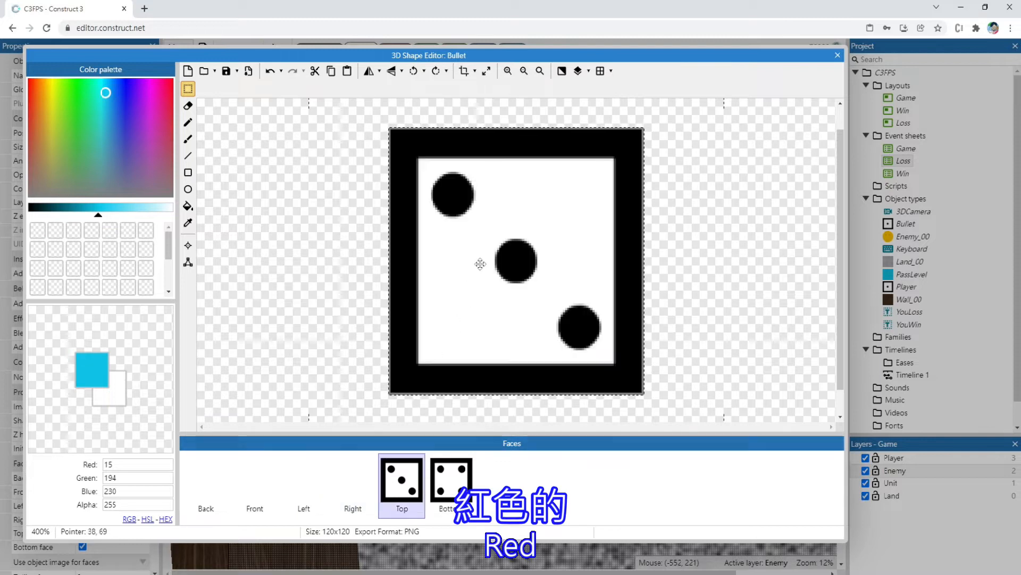
key(ctrl+a)
key(Delete)
click(451, 482)
key(ctrl+a)
key(Delete)
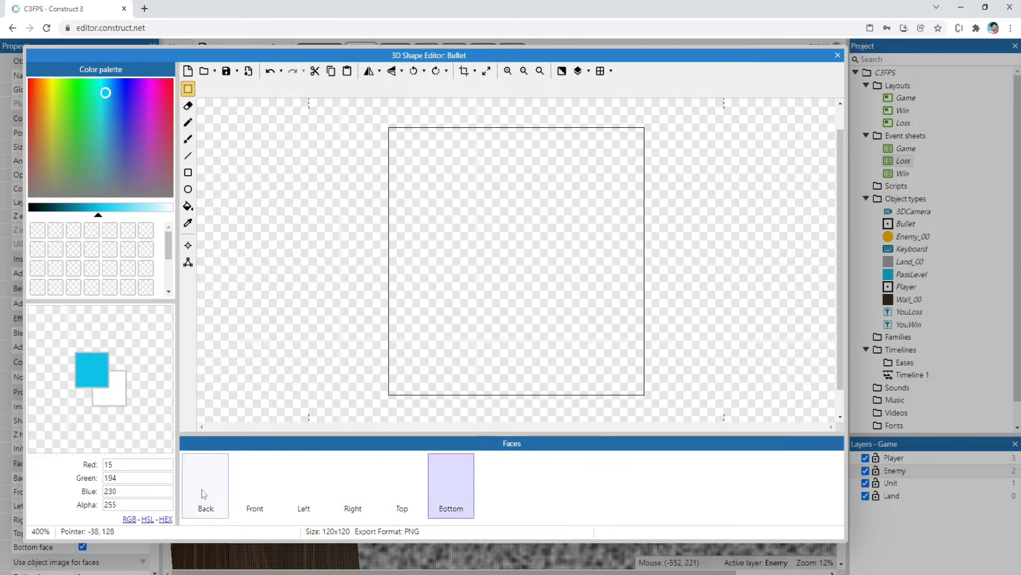
Flood-fill all six Bullet faces with red (244, 1, 17) and close the 3D shape editor
click(205, 482)
click(170, 81)
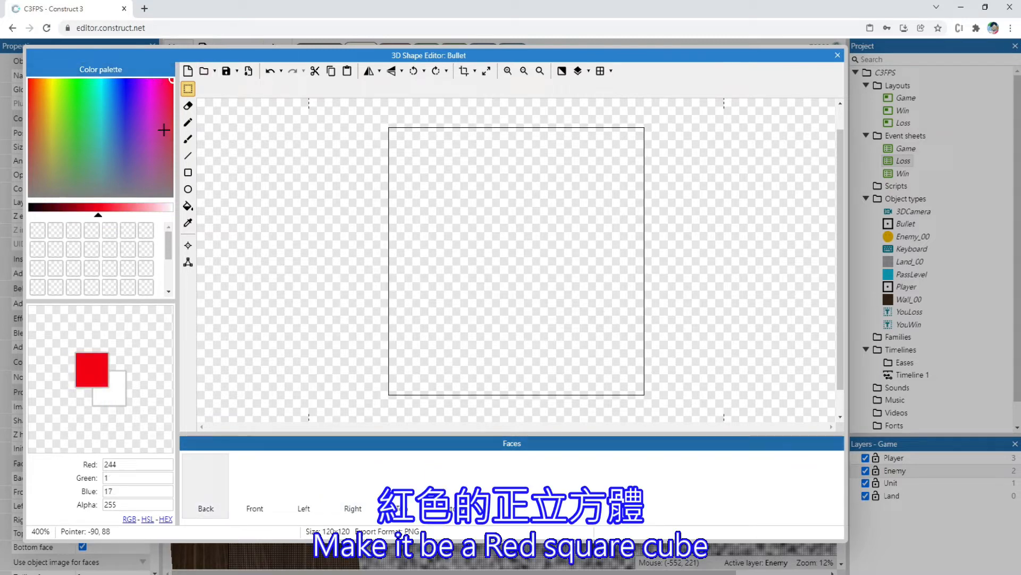
click(188, 206)
click(425, 266)
click(254, 482)
click(484, 279)
click(302, 485)
click(484, 280)
click(361, 486)
click(501, 287)
click(402, 482)
click(501, 289)
click(451, 484)
click(509, 321)
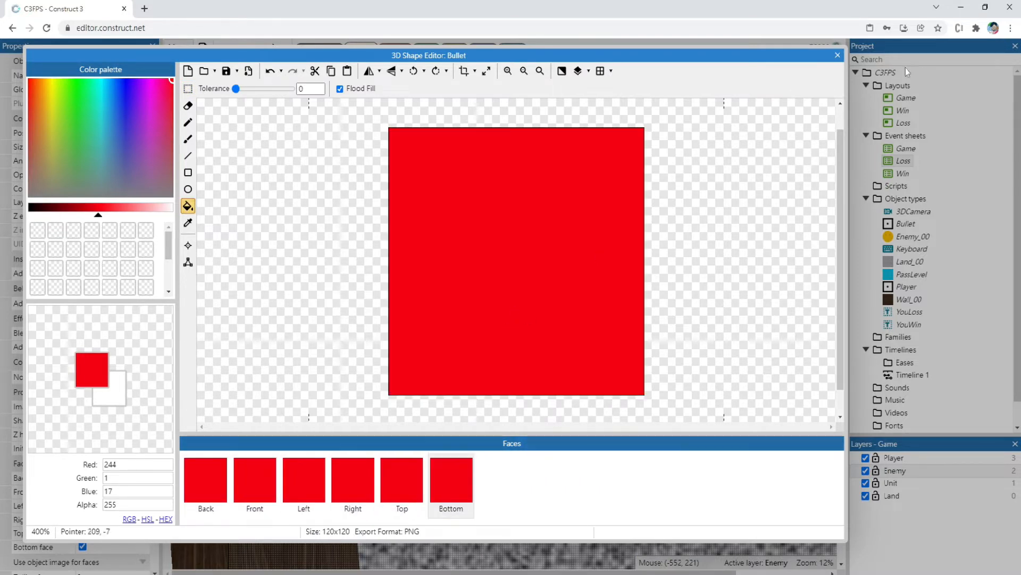
click(838, 55)
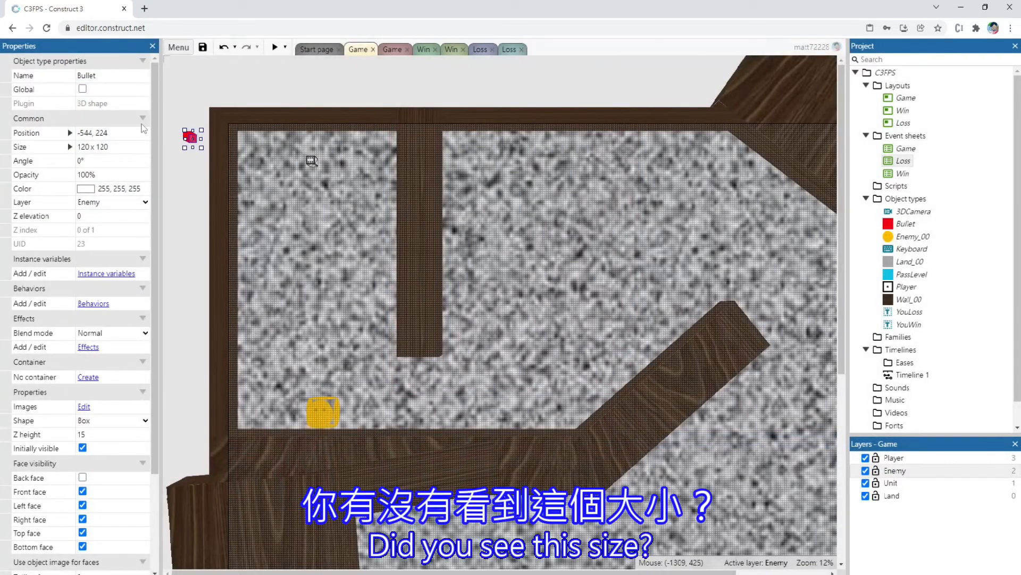
Compare the Bullet with the Player and Enemy_00, move it into the maze just below the Player at 1312, 960, and preview it
ctrl+scroll(330, 165, up, 5)
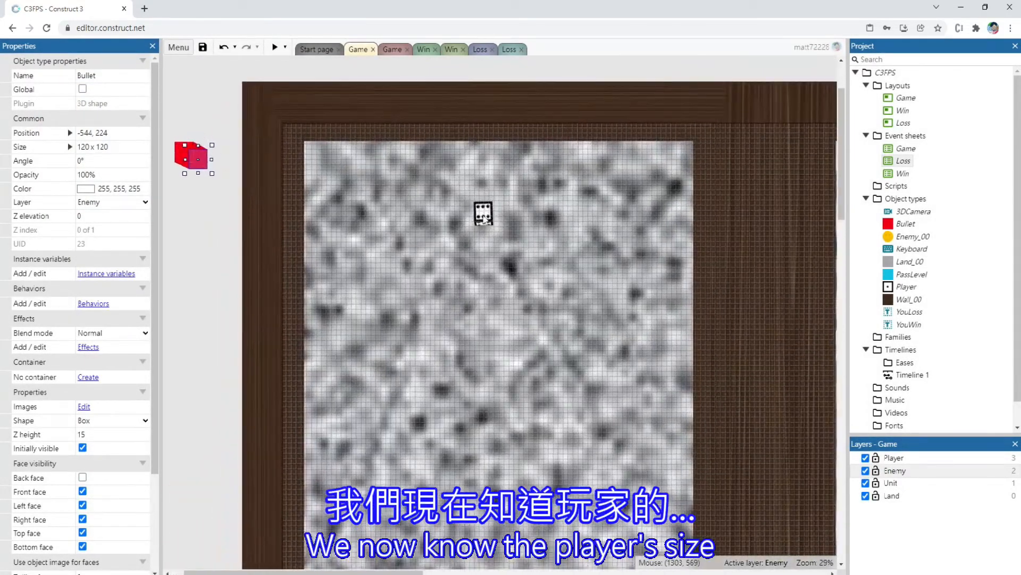
click(485, 216)
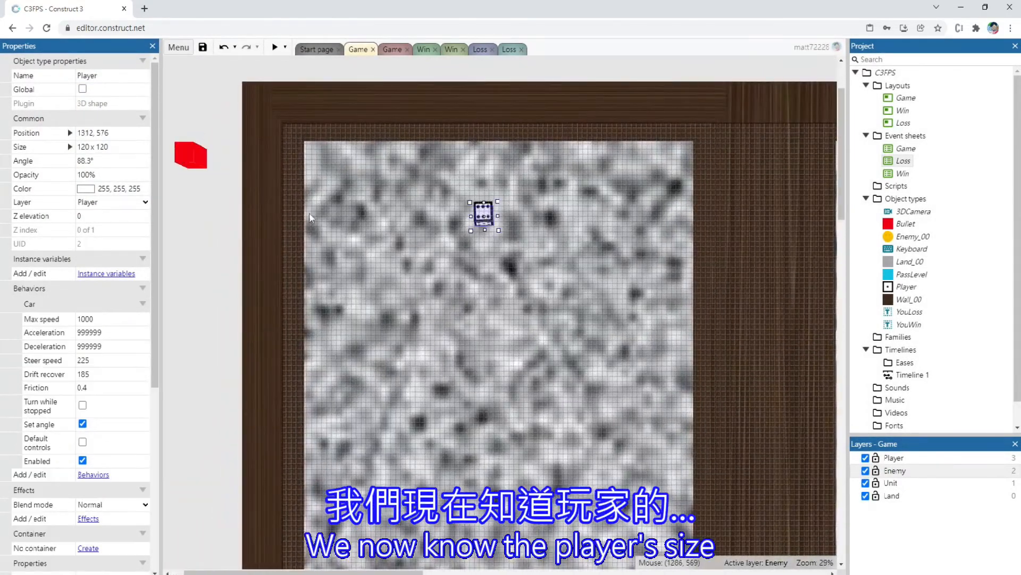
click(194, 156)
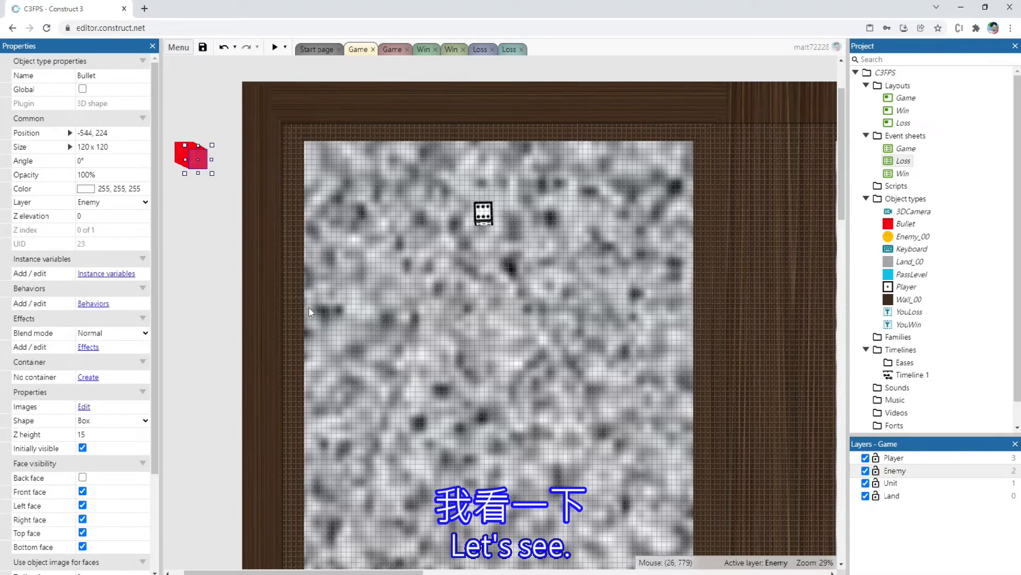
scroll(444, 391, down, 5)
click(517, 537)
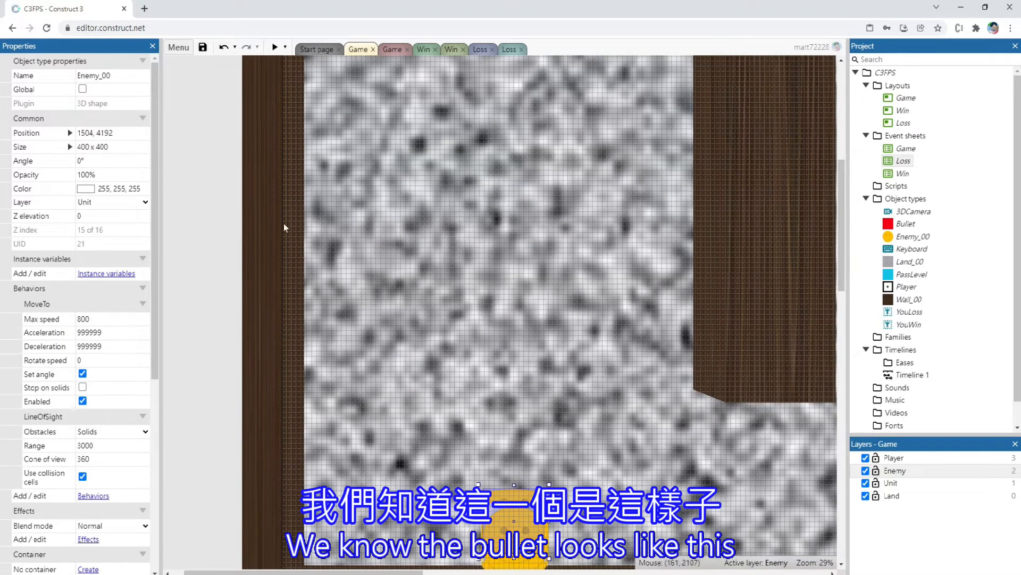
scroll(284, 228, up, 4)
drag(195, 218, 489, 339)
click(274, 47)
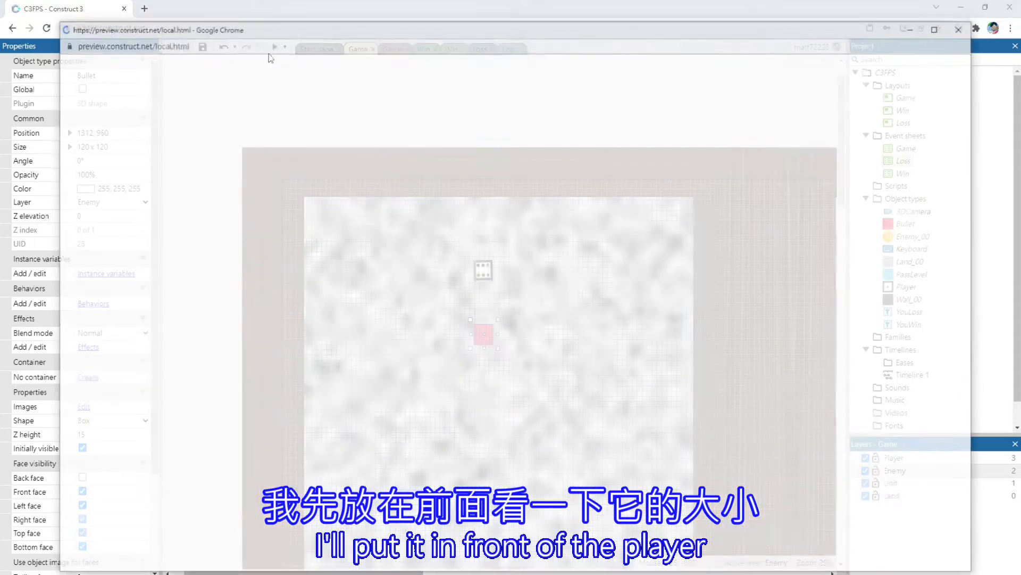
click(962, 27)
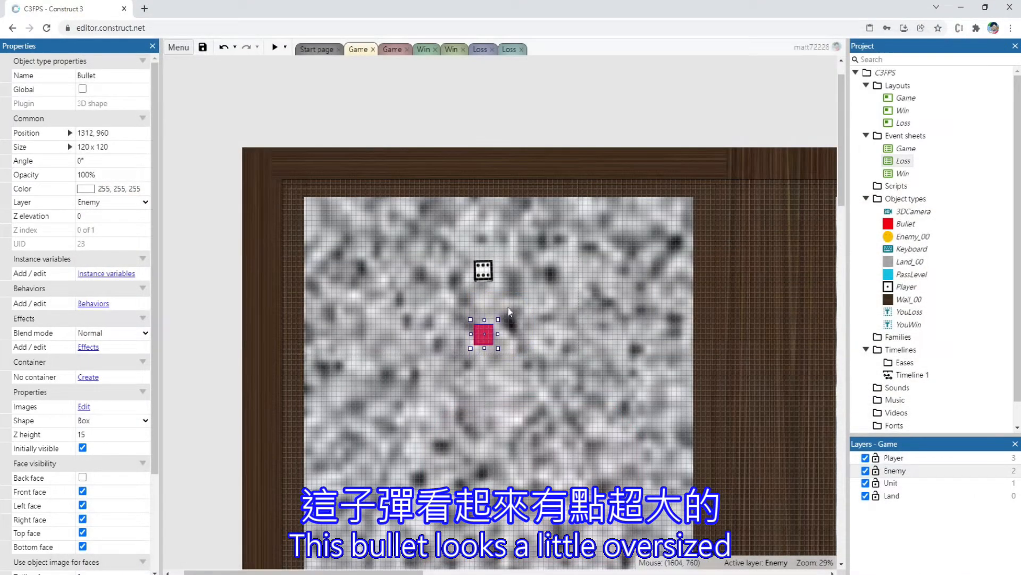
Try a Bullet size of 60 x 60 with a Z height of 7.5 and check it in a preview
click(109, 147)
text(60x60)
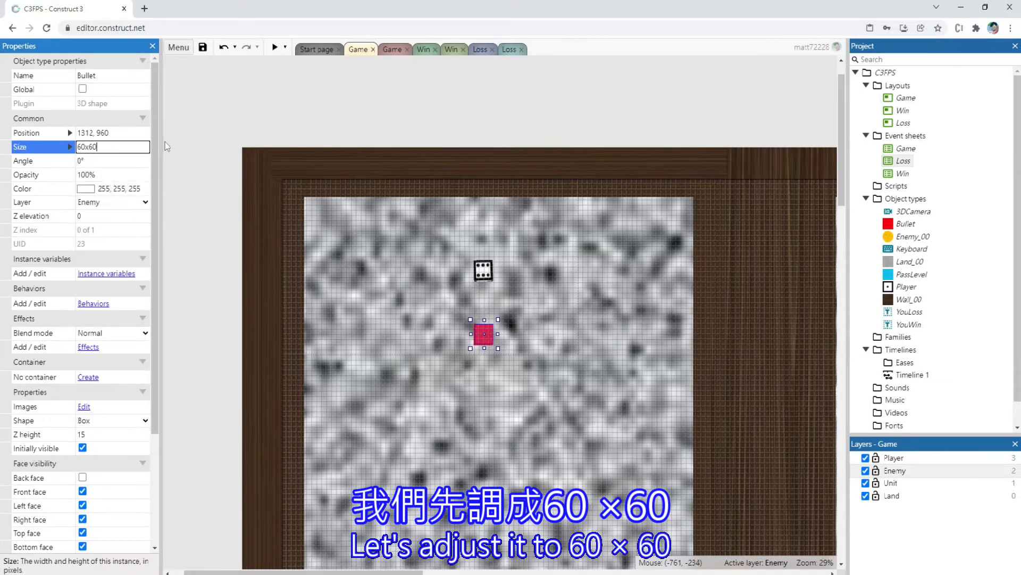
click(109, 432)
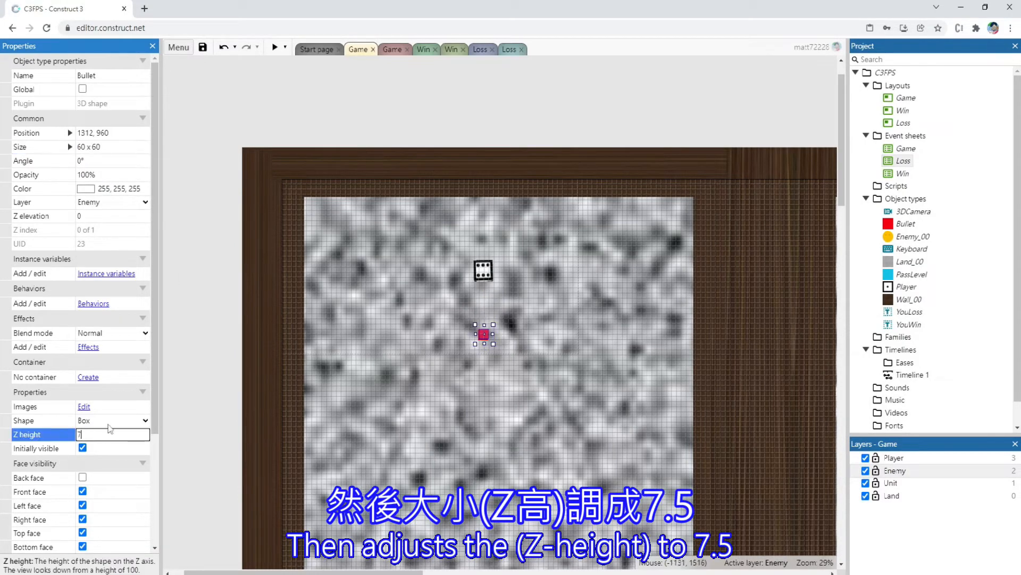
key(Tab)
click(275, 47)
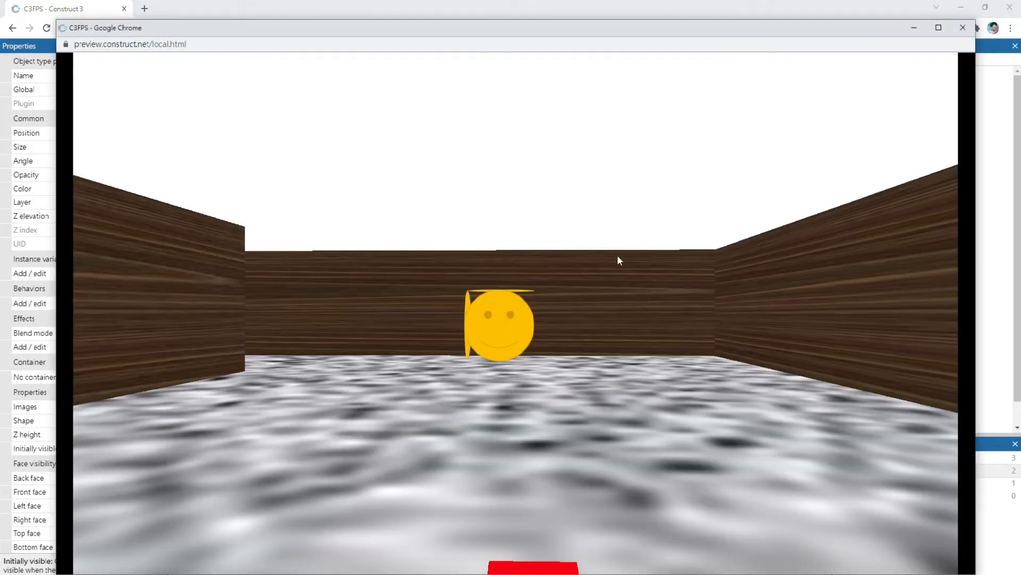
key(s)
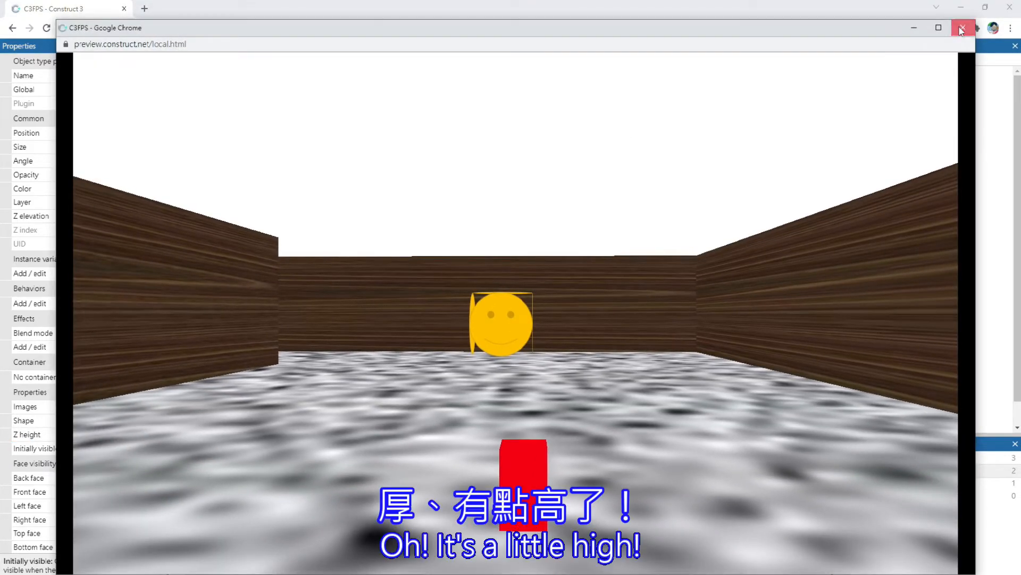
click(961, 29)
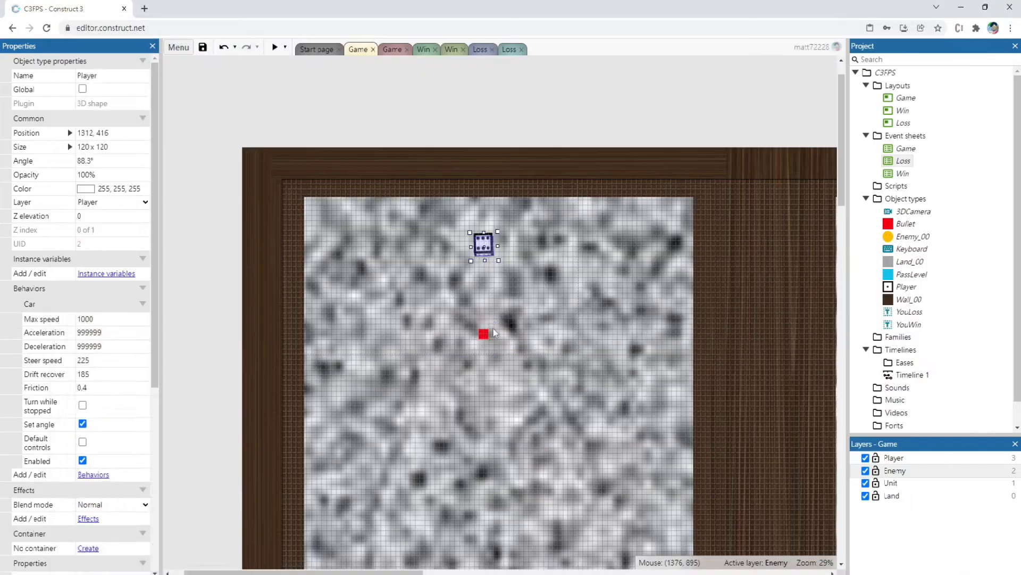
Try a Z height of 5 for the Bullet and check it in a preview
click(484, 334)
click(96, 434)
text(5)
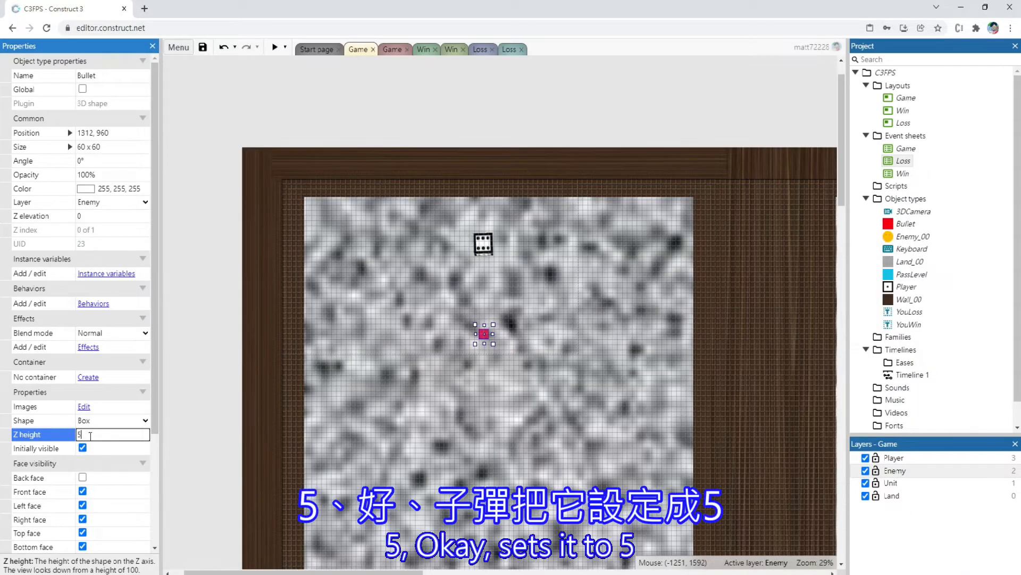
key(Tab)
click(274, 47)
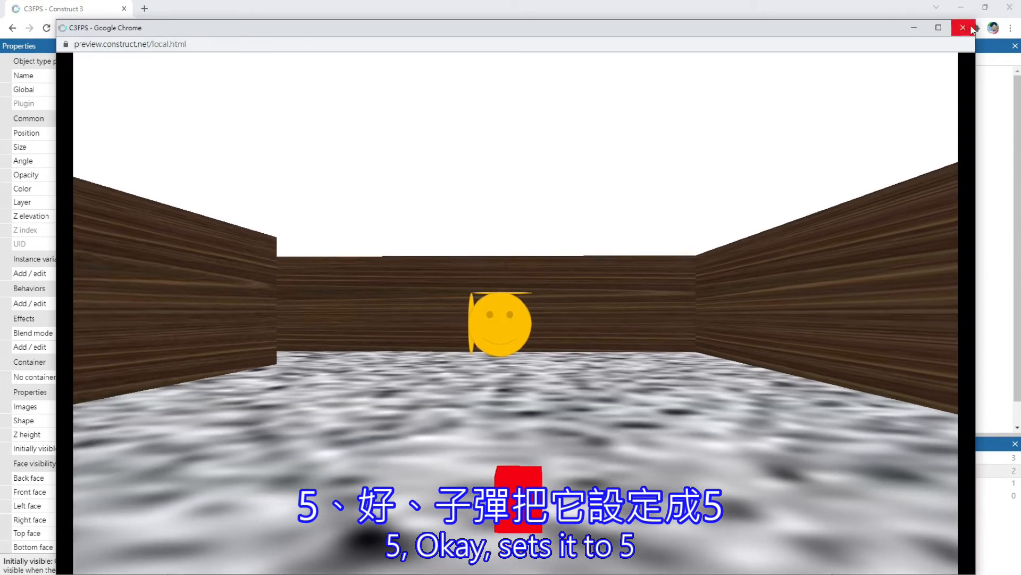
click(963, 28)
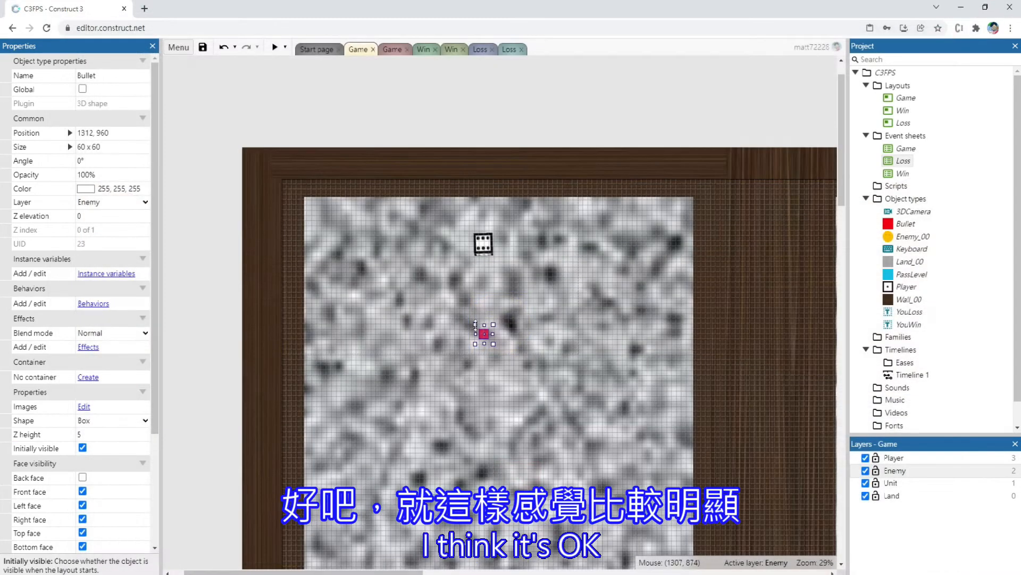
Try a Z elevation of 10 for the Bullet and check it in a preview, moving the player back and forth
scroll(98, 462, down, 3)
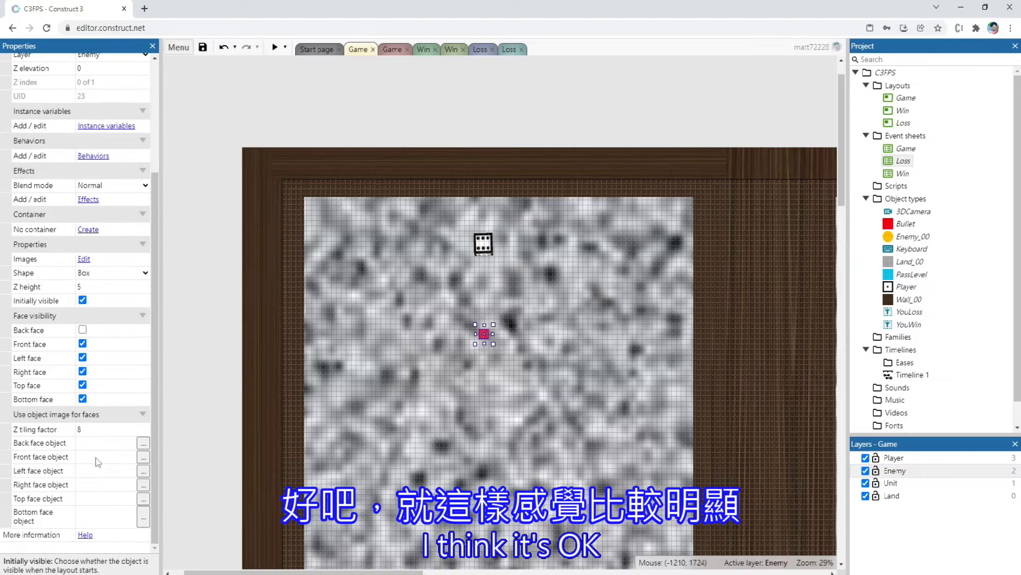
click(86, 430)
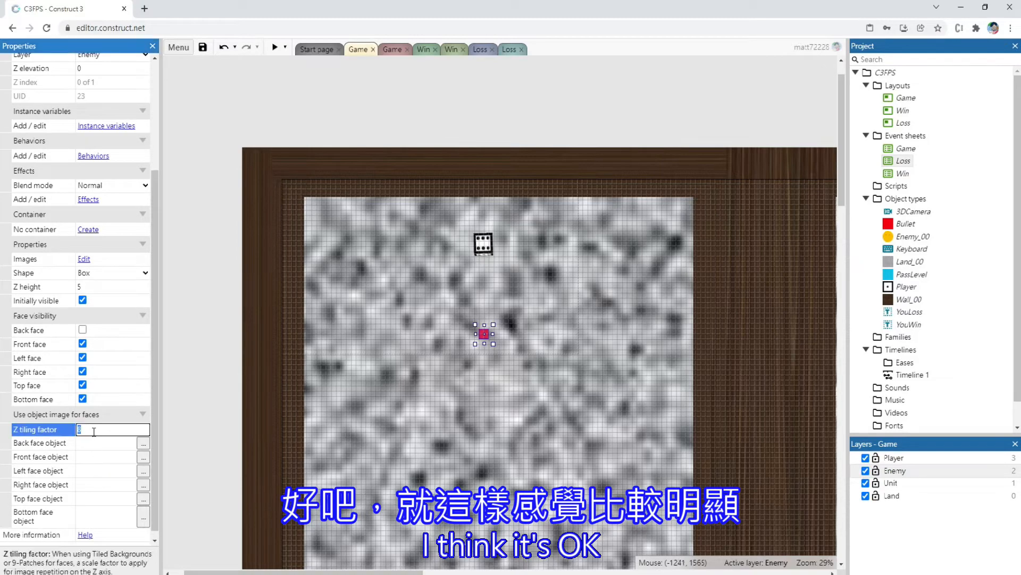
click(485, 336)
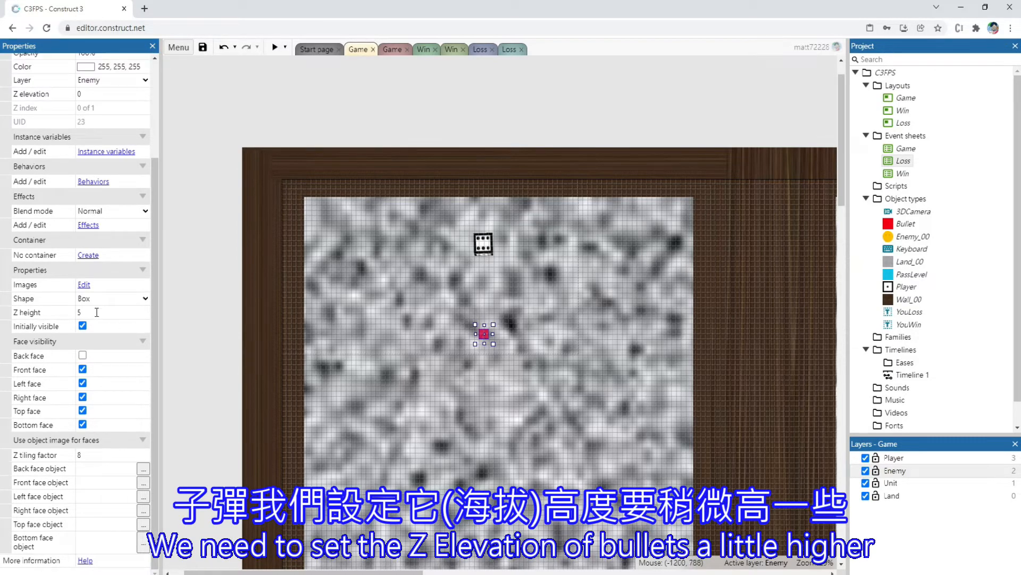
click(98, 93)
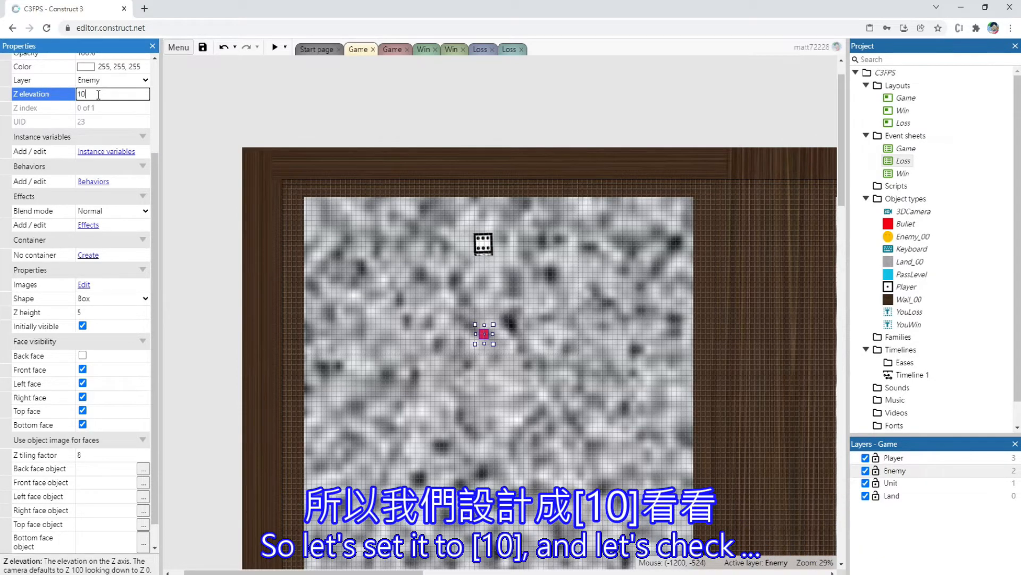
key(Tab)
click(274, 47)
key(s)
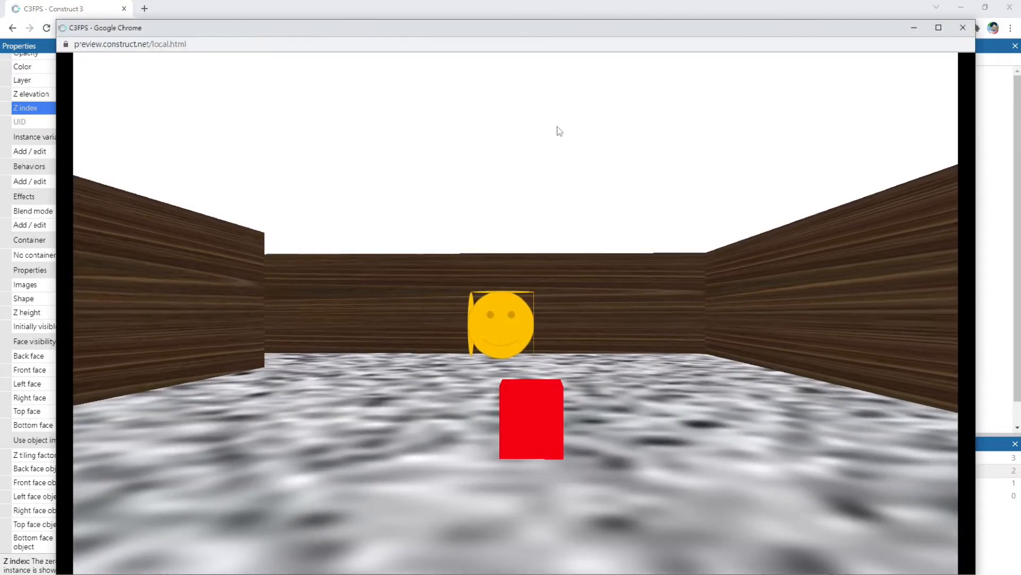
key(w)
key(s)
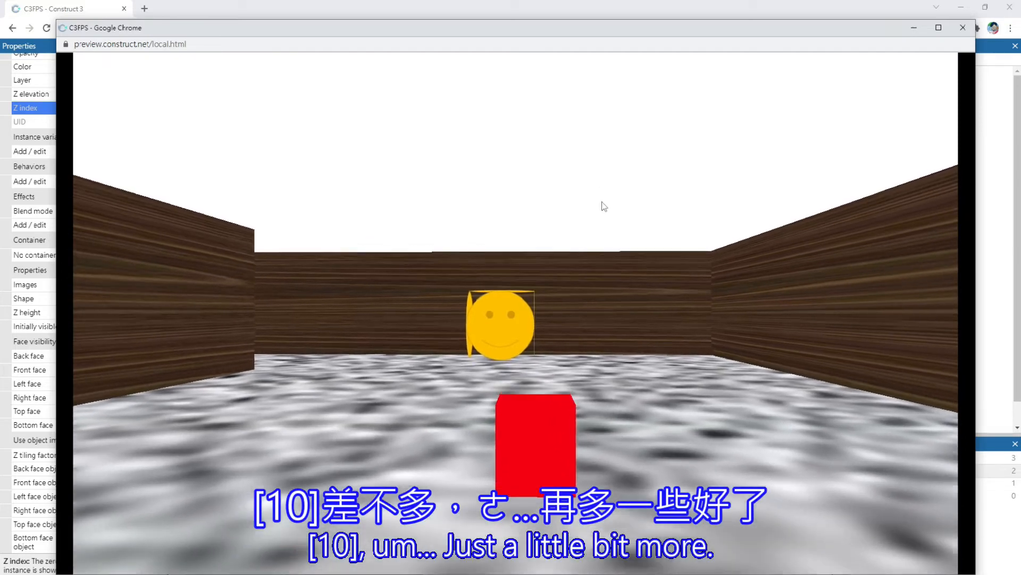
click(963, 27)
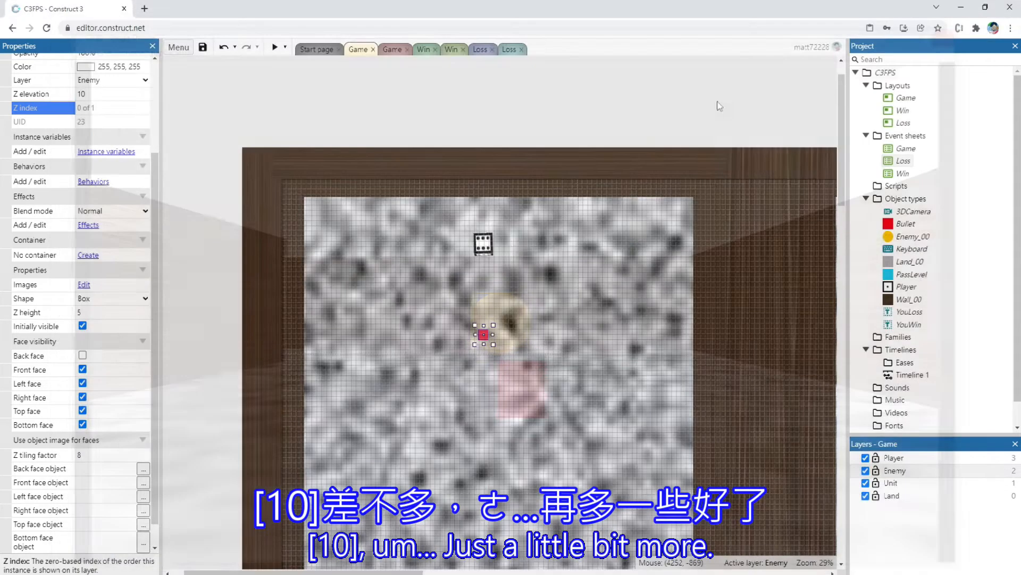
Try a Z elevation of 15 for the Bullet and check it in a preview
click(100, 93)
text(15)
key(Tab)
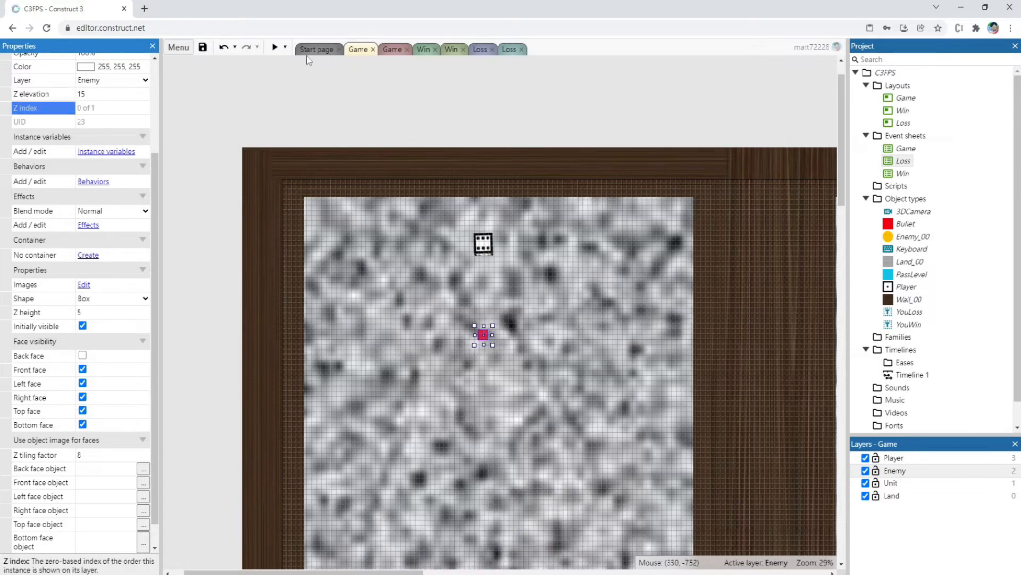
click(270, 47)
key(w)
key(s)
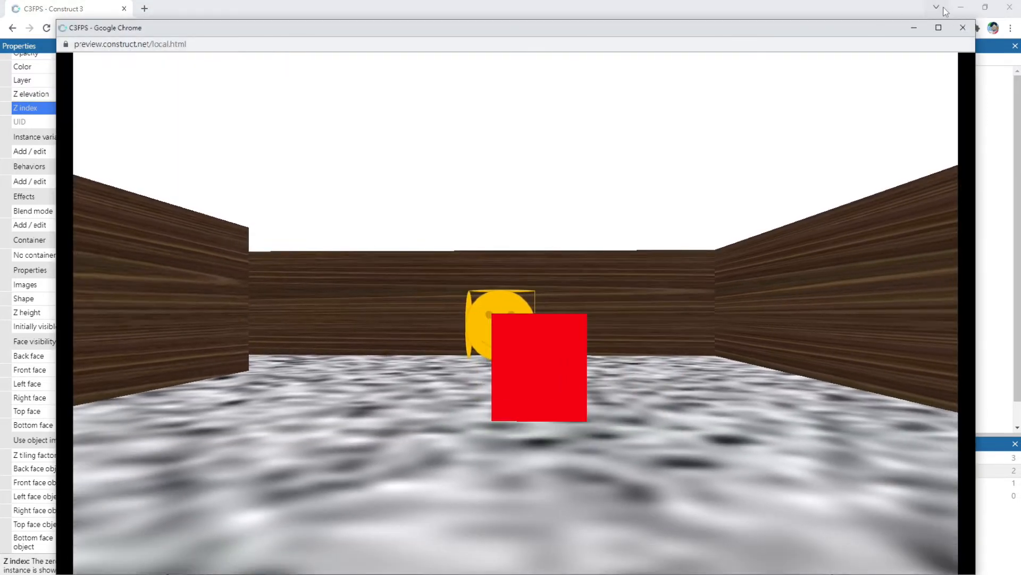
click(963, 28)
Set the Bullet's Z elevation to 12 and check it in a preview
click(102, 94)
text(12)
key(Tab)
click(274, 47)
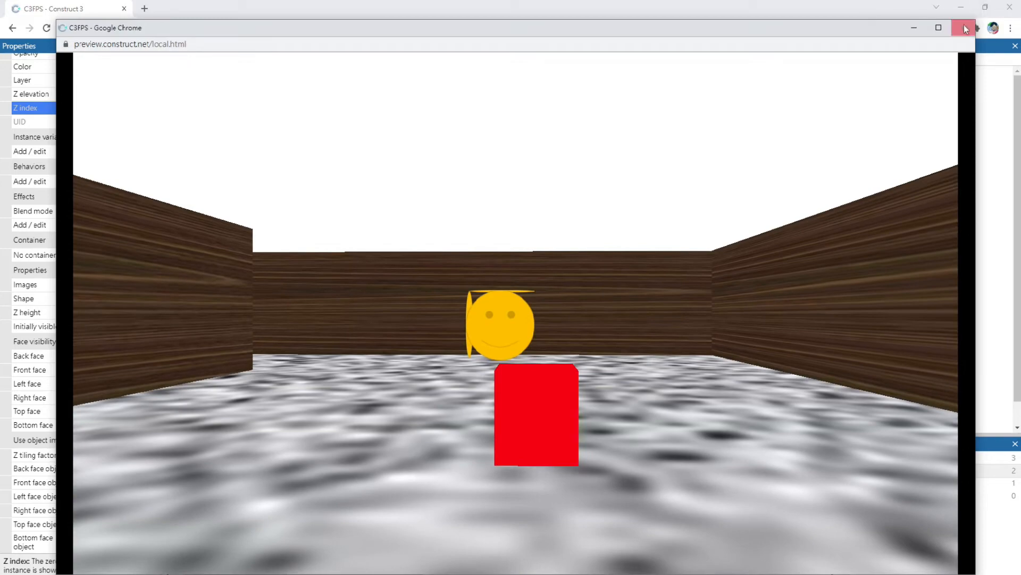
click(963, 27)
Set the Bullet's size to 30 x 30 and preview the layout
scroll(106, 149, up, 3)
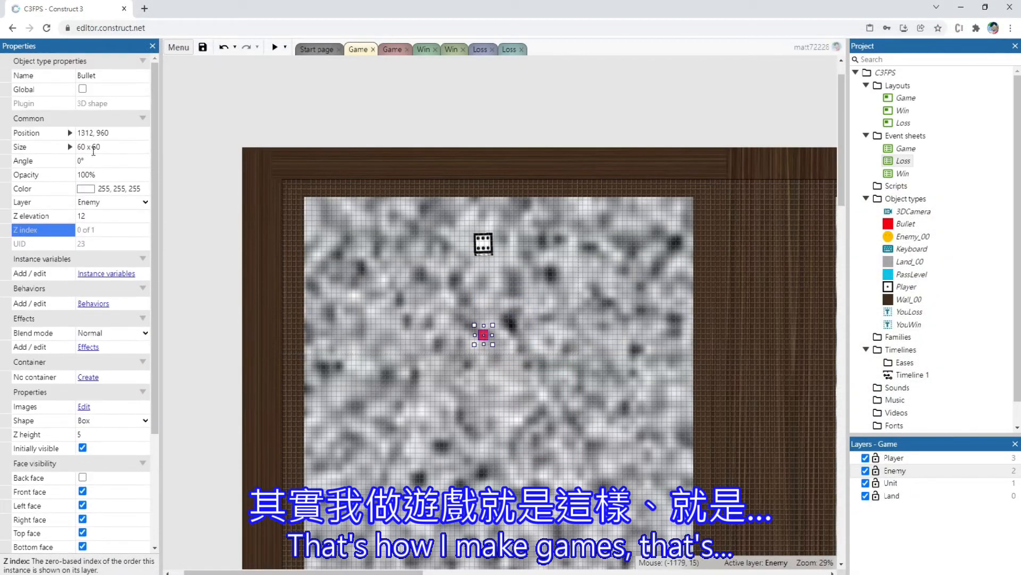
click(114, 149)
text(30 x 30)
key(Tab)
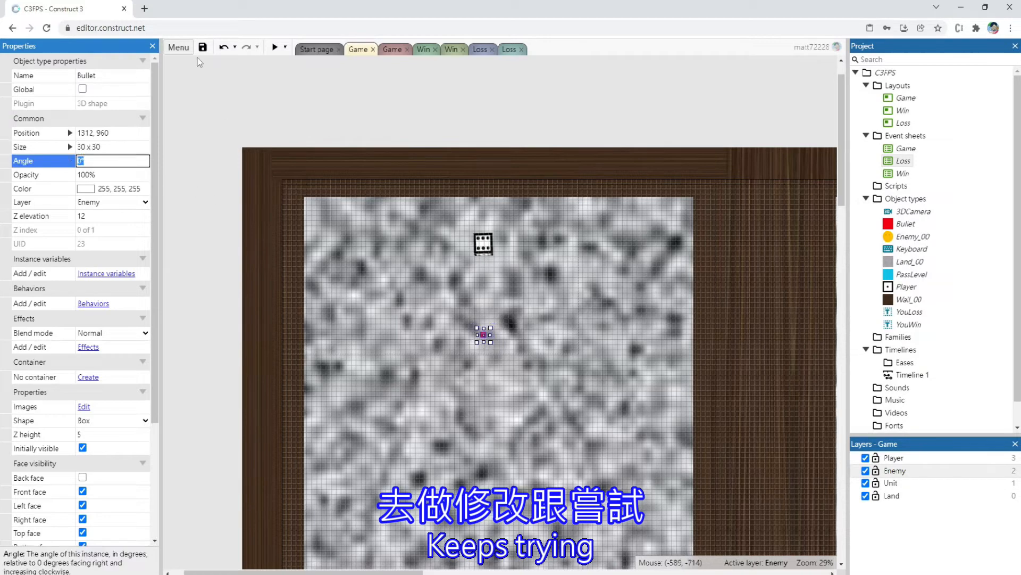
click(275, 47)
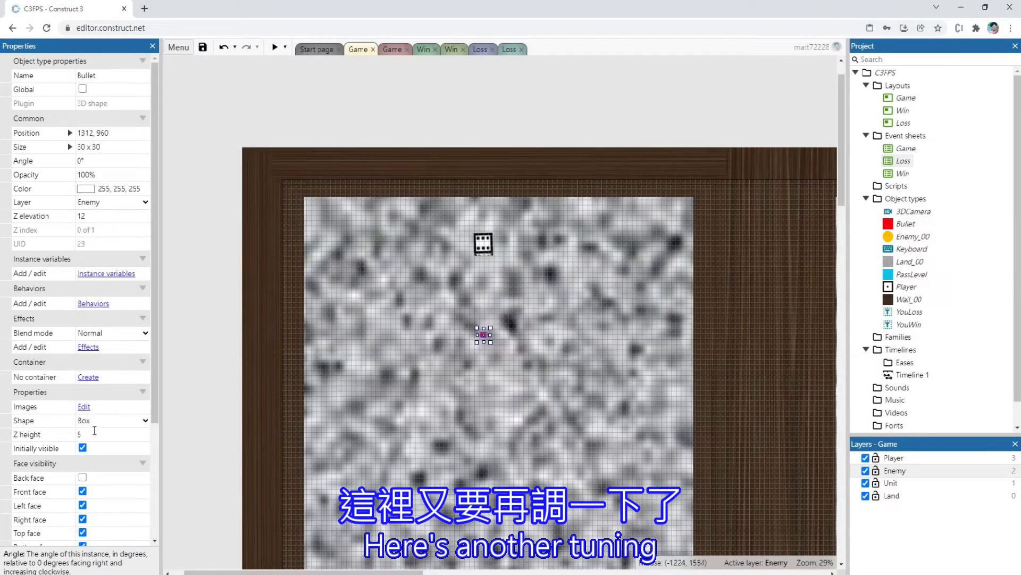
Set the Bullet's Z height to 2 and preview the layout
click(94, 434)
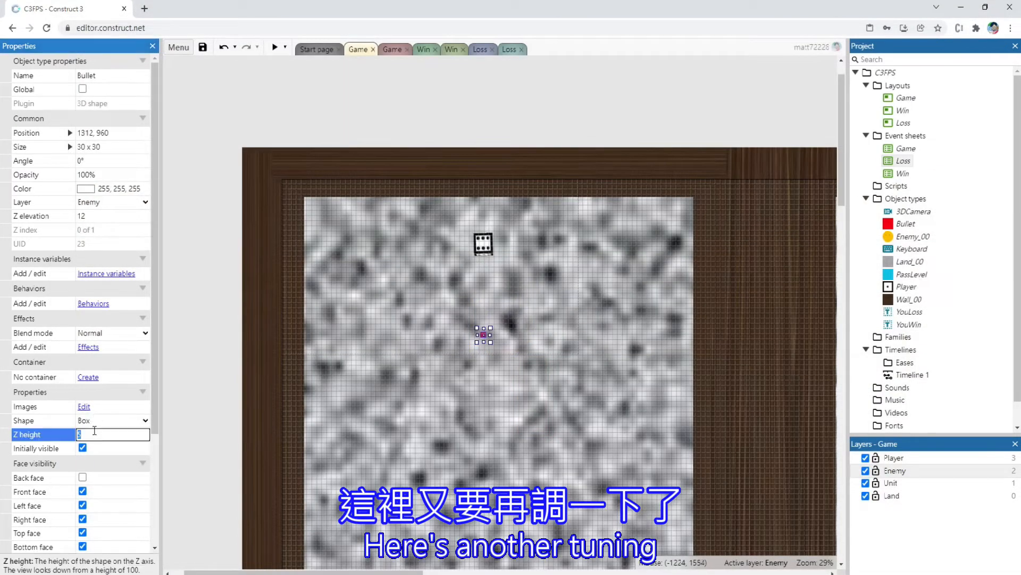
text(2)
key(Tab)
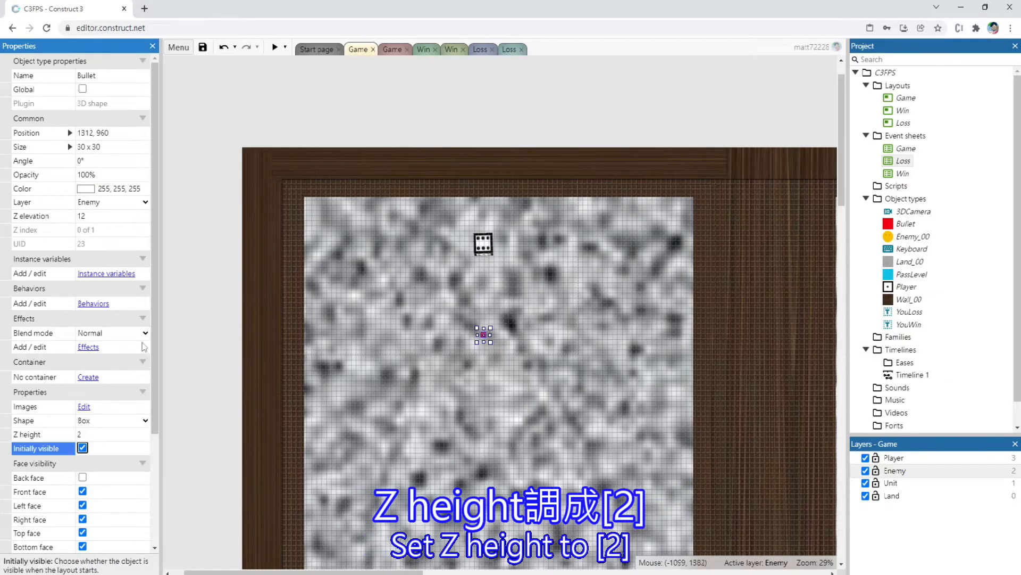
click(273, 49)
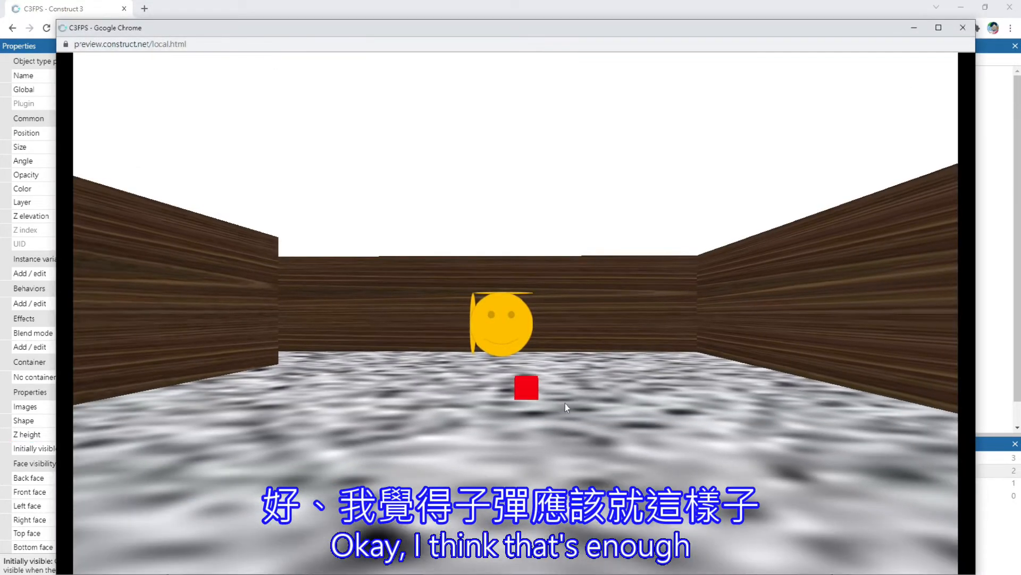
Walk and turn around the red Bullet cube in the running preview to examine its look
key(w)
key(d)
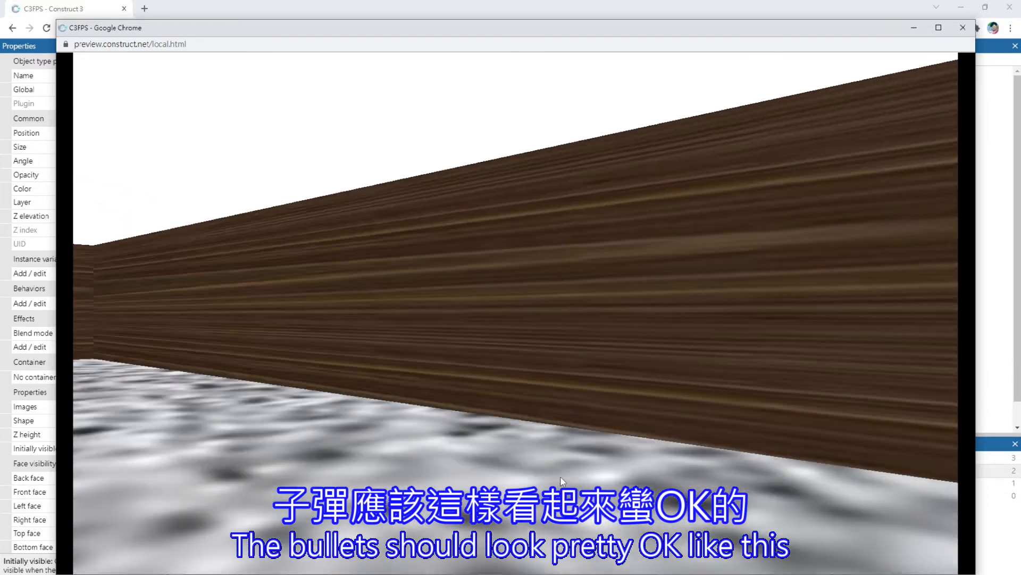
key(a)
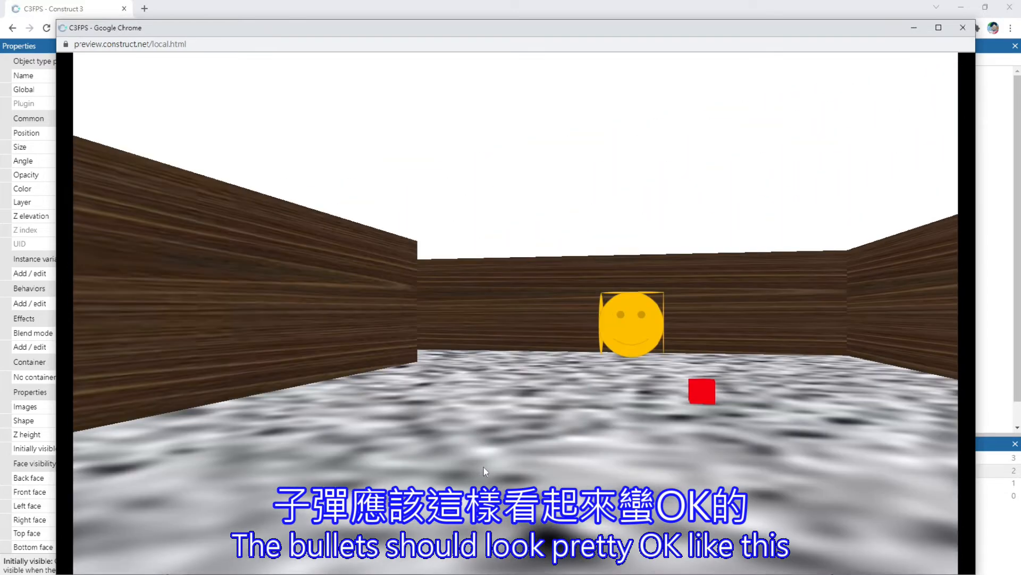
key(d)
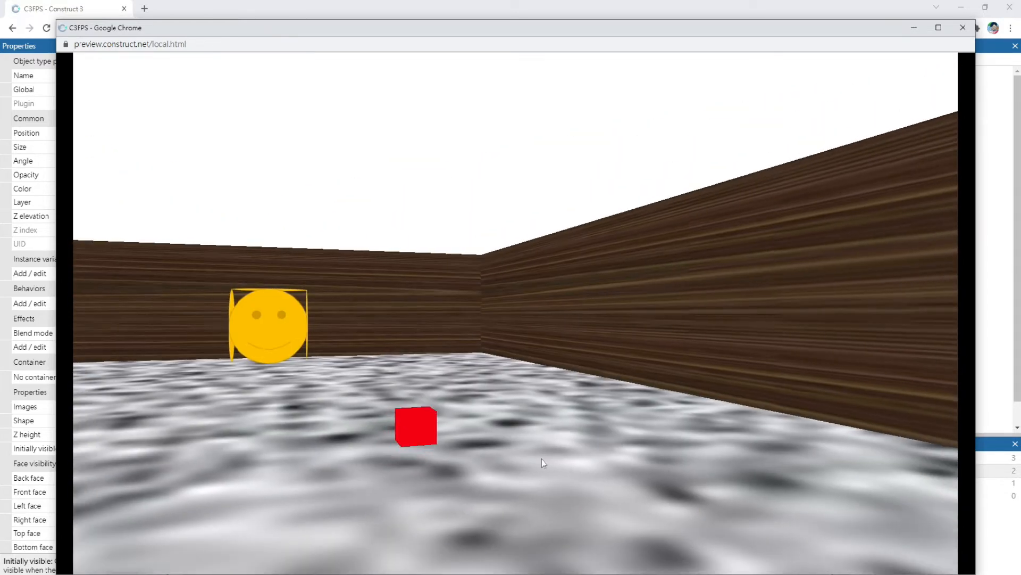
click(963, 27)
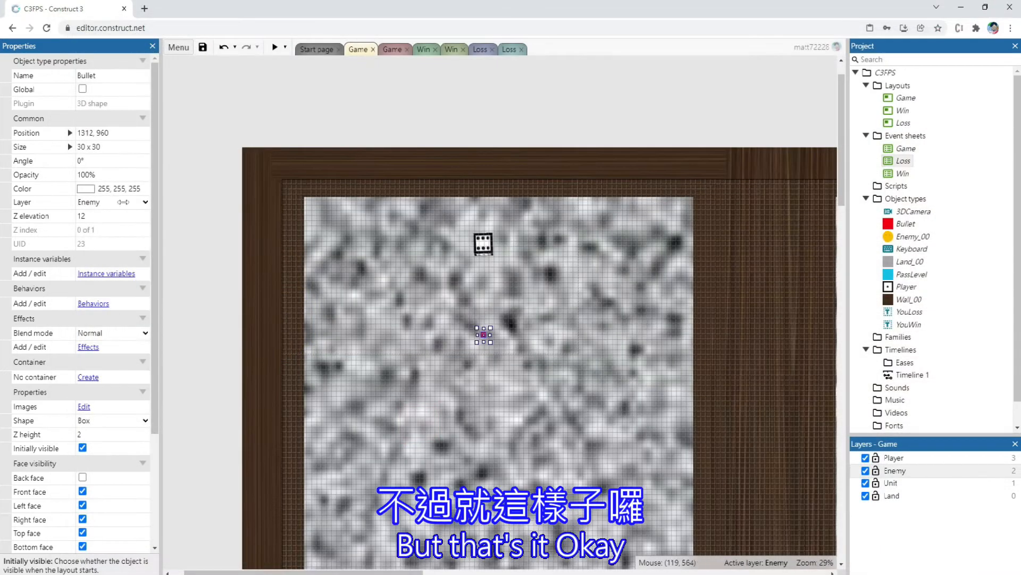
Move the Bullet outside the maze's upper-left corner, to position -320, -96
key(Left)
key(Left)
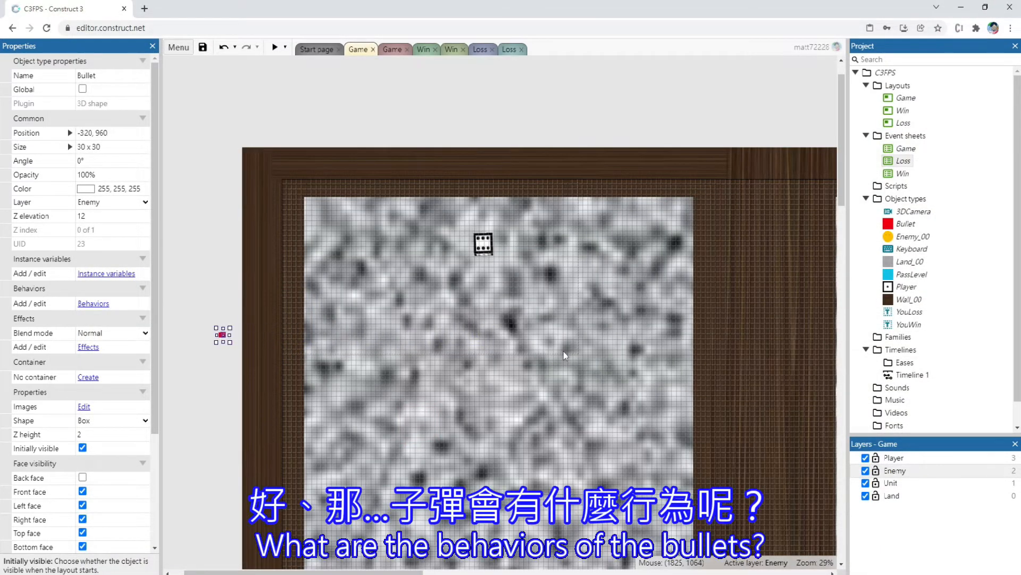
key(Up)
key(Up)
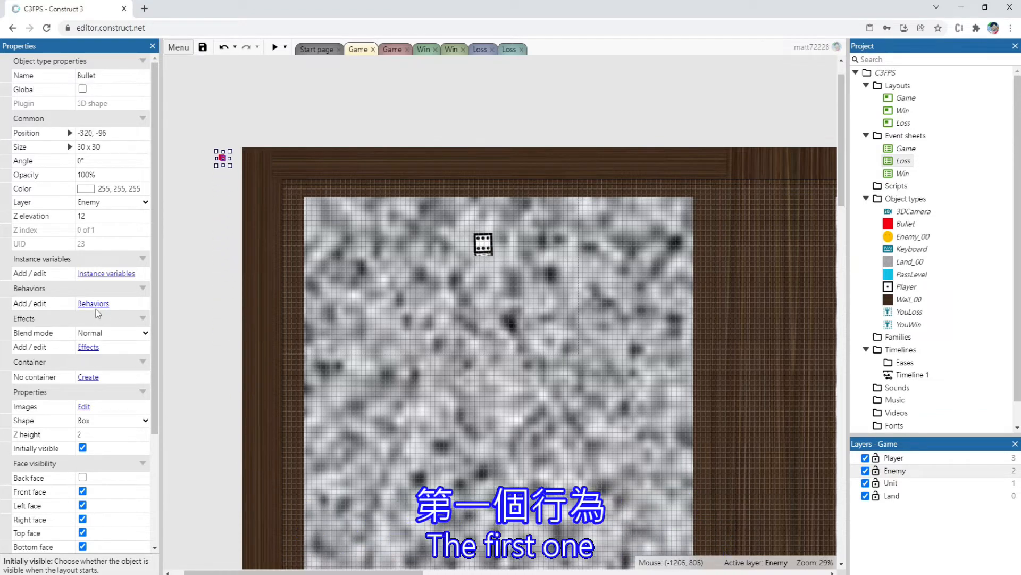
Add the Bullet movement behavior to the Bullet object
click(93, 303)
click(397, 307)
scroll(526, 312, down, 5)
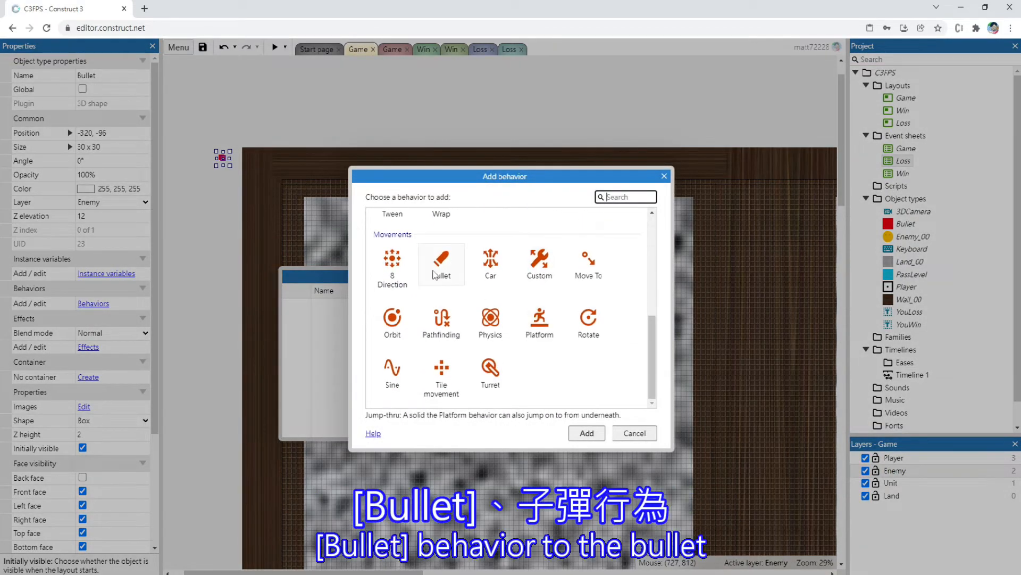
click(434, 274)
click(587, 433)
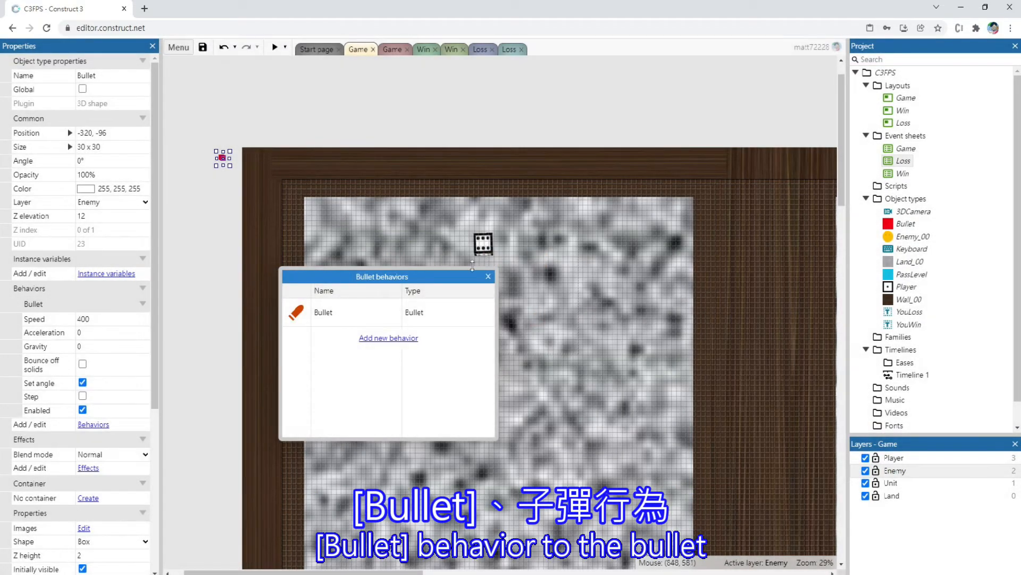
click(487, 276)
Move the Bullet back in front of the Player at position 1312, 768 and preview the layout
drag(202, 131, 254, 202)
key(Down)
key(Down)
key(Down)
key(Down)
key(Down)
key(Down)
key(Down)
key(Down)
key(Down)
key(Down)
key(Down)
key(Down)
key(Down)
key(Down)
key(Down)
key(Down)
key(Down)
key(Down)
key(Down)
key(Down)
key(Down)
key(Down)
key(Down)
key(Down)
key(Down)
key(Down)
key(Down)
key(Down)
key(Down)
key(Down)
key(Right)
key(Right)
key(Right)
key(Right)
key(Right)
key(Right)
key(Right)
key(Right)
key(Right)
key(Right)
key(Right)
key(Right)
key(Right)
key(Right)
key(Right)
key(Right)
key(Right)
key(Right)
key(Right)
key(Right)
key(Right)
key(Right)
key(Right)
key(Right)
key(Right)
key(Right)
key(Right)
key(Right)
key(Right)
key(Right)
key(Right)
key(Right)
key(Right)
key(Right)
key(Right)
key(Right)
key(Right)
key(Right)
key(Right)
key(Right)
key(Up)
key(Up)
key(Up)
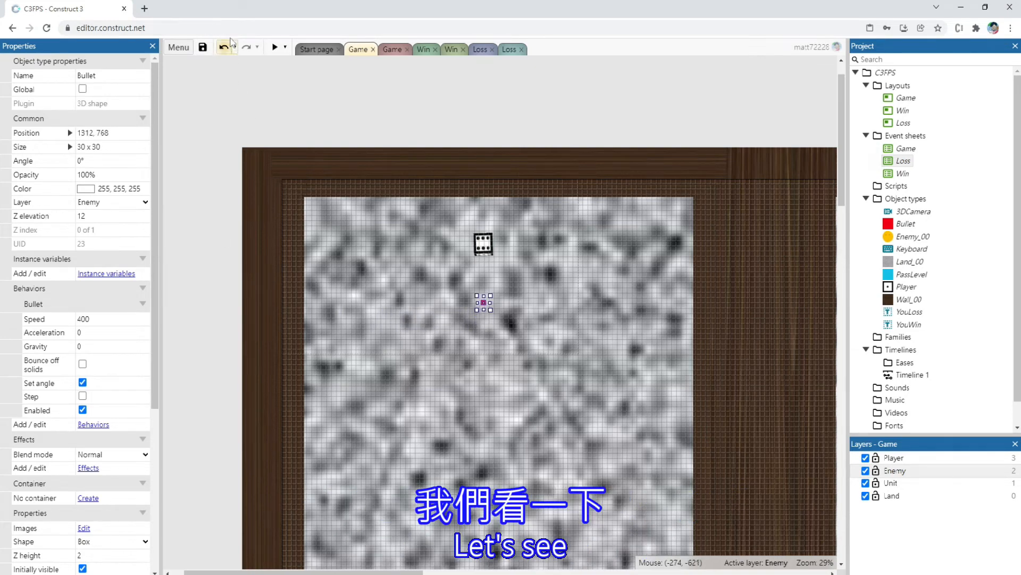
click(272, 49)
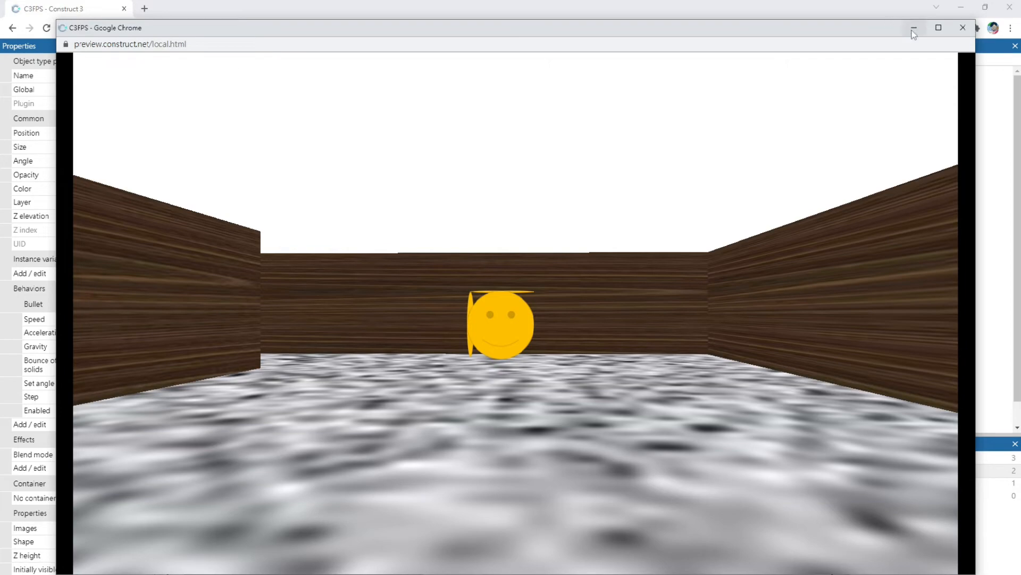
click(963, 27)
Try rotating the Bullet to about 175.6° and check its flight in a preview
ctrl+scroll(513, 298, up, 4)
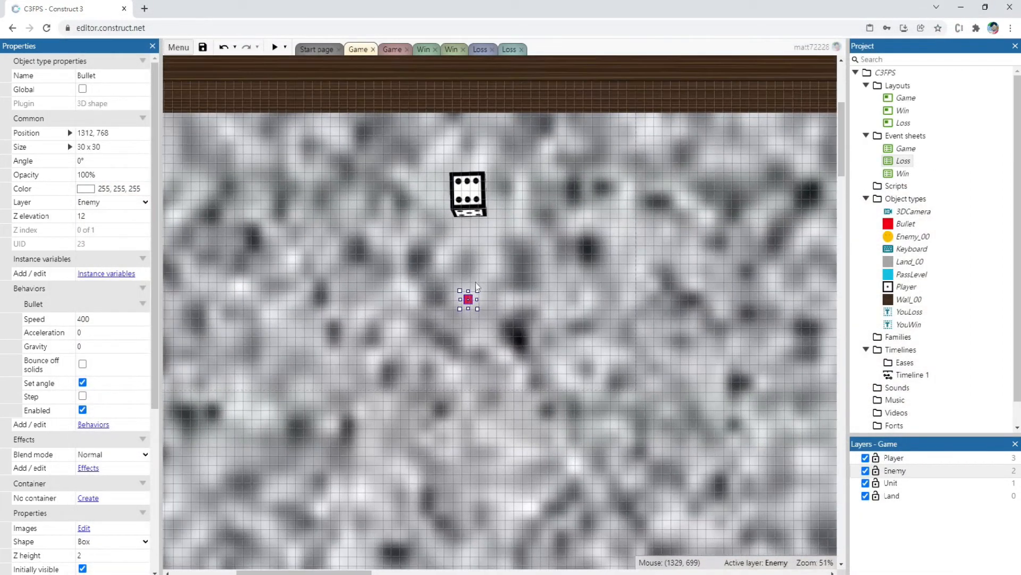
drag(477, 284, 437, 349)
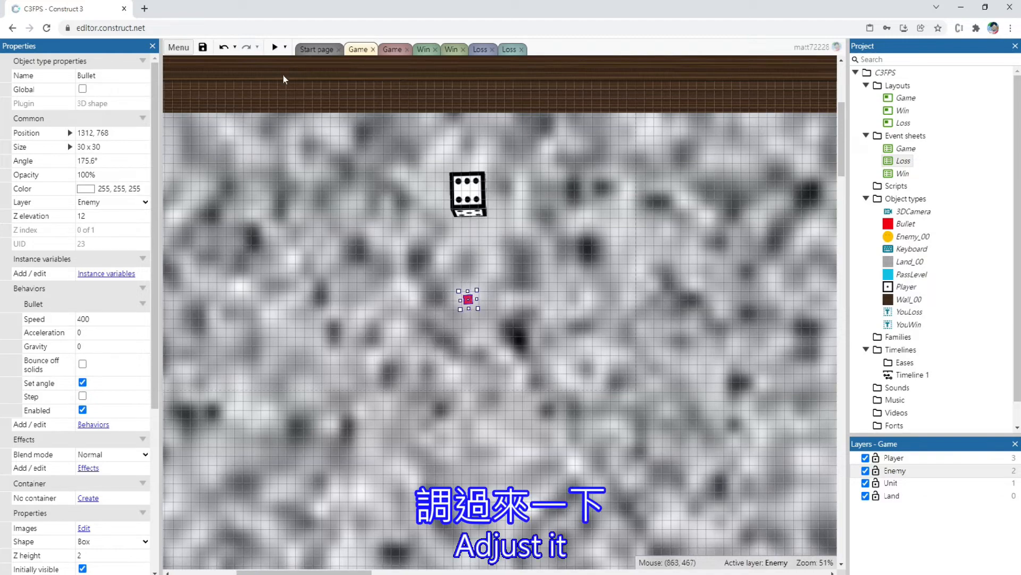
click(274, 49)
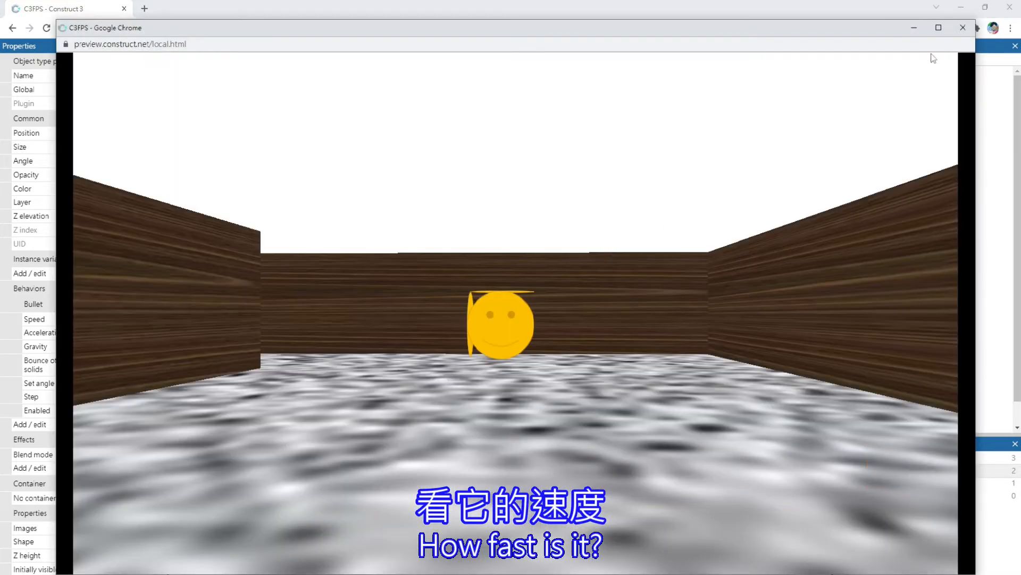
click(963, 27)
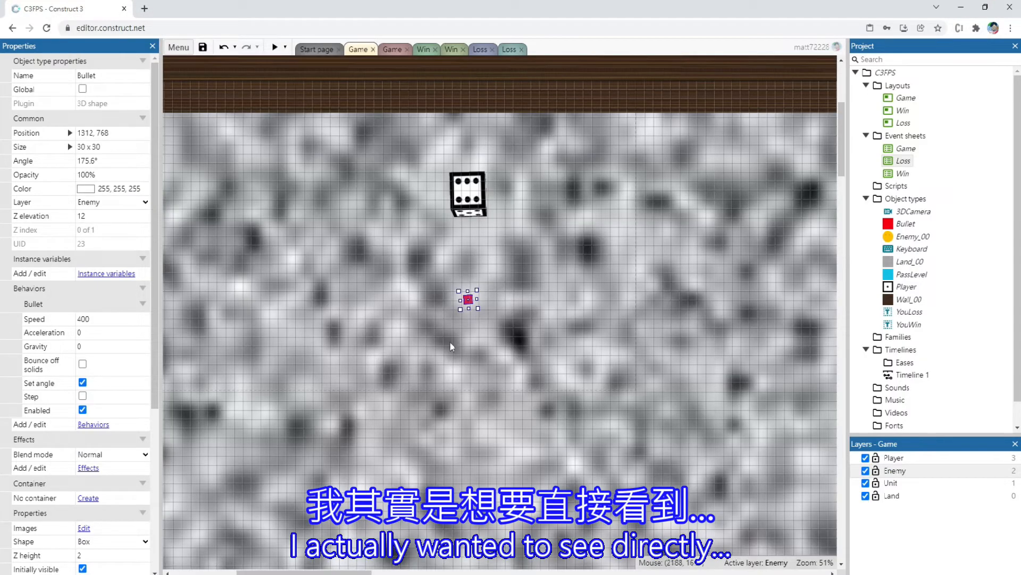
Rotate the Bullet to about 89.1° so it flies away from the Player, and preview it
drag(458, 313, 486, 318)
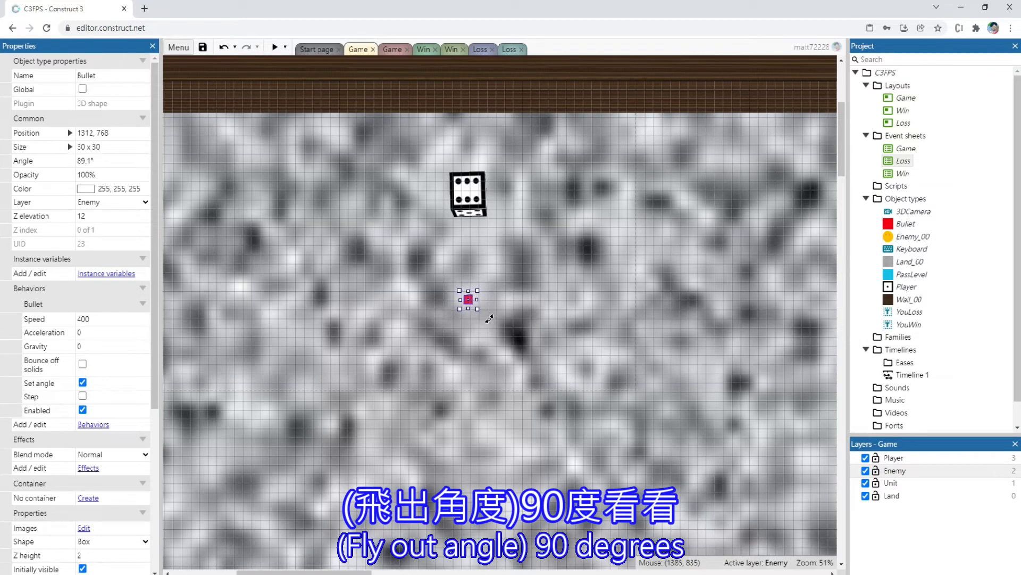
click(274, 48)
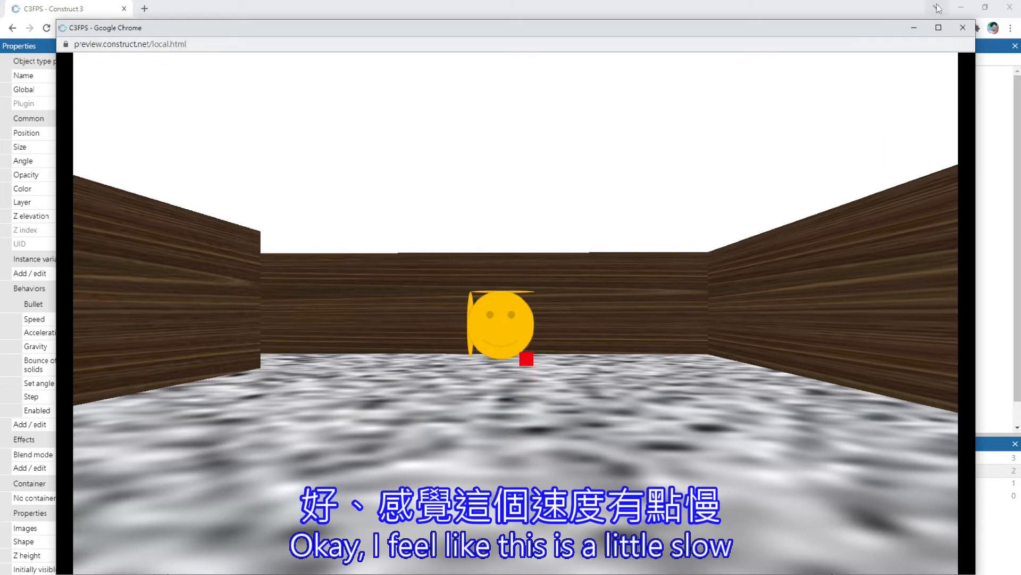
click(964, 29)
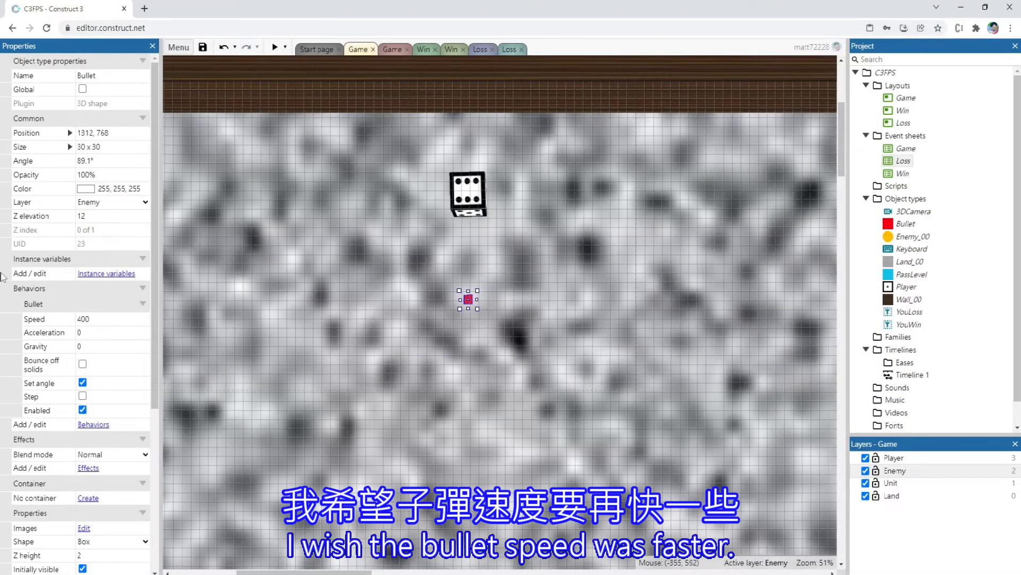
Try a Bullet behavior speed of 800 and check it in a preview
click(117, 322)
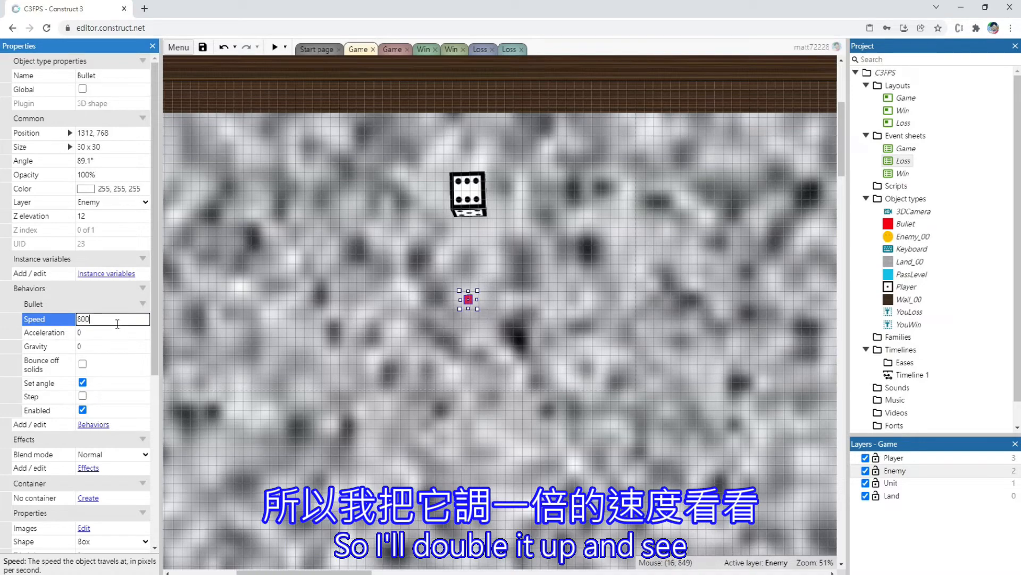
click(276, 47)
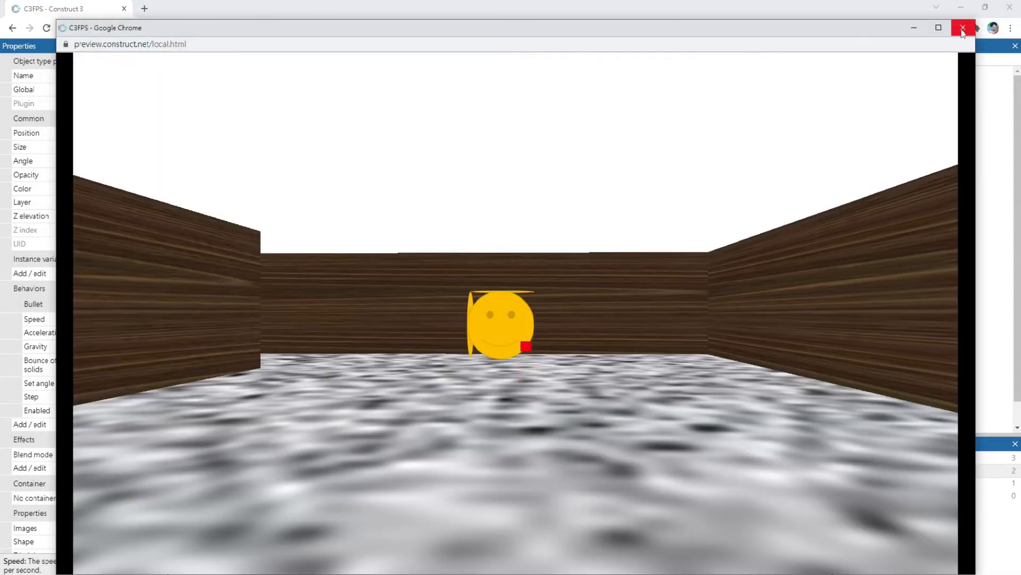
click(963, 27)
Try a Bullet behavior speed of 1200 and check it in a preview
click(107, 318)
text(12)
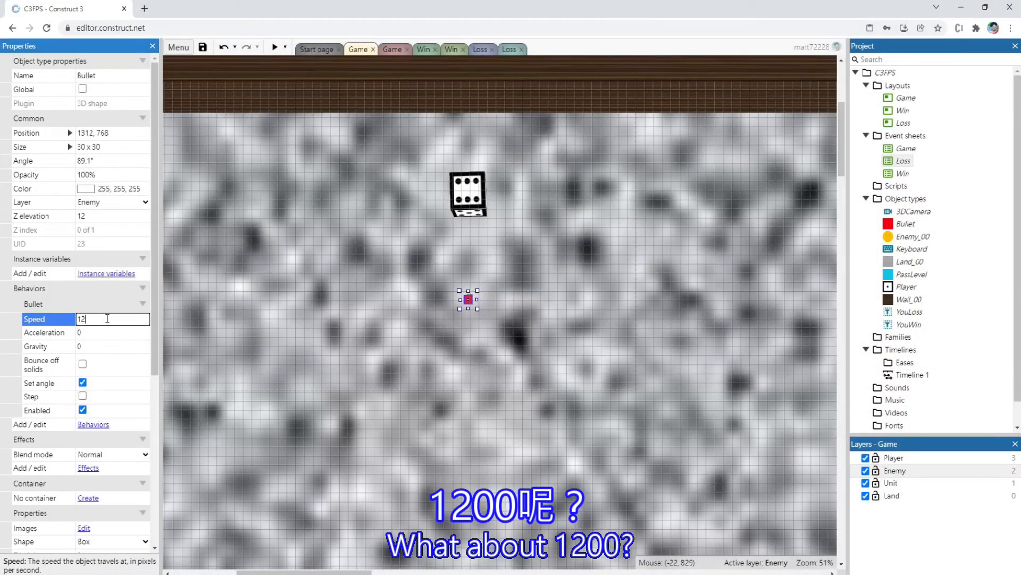
click(273, 48)
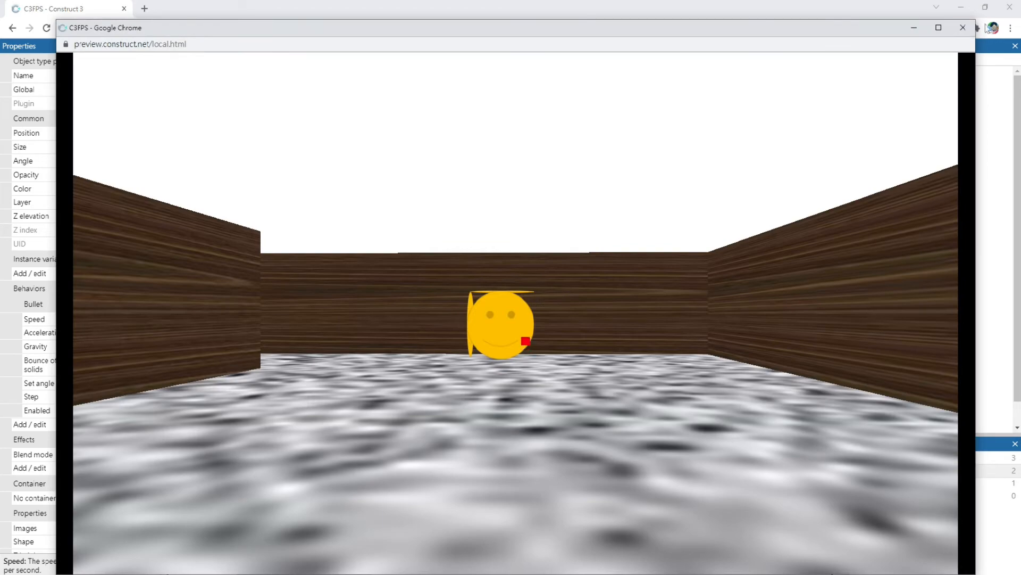
click(963, 27)
Set the Bullet behavior's speed to 1500 and preview the layout
click(106, 319)
text(15)
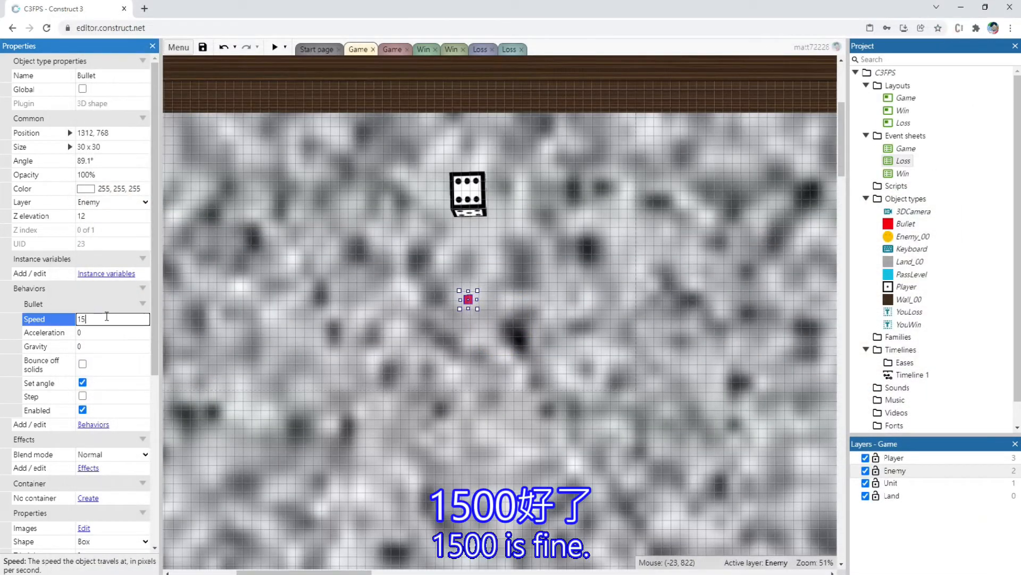
text(00)
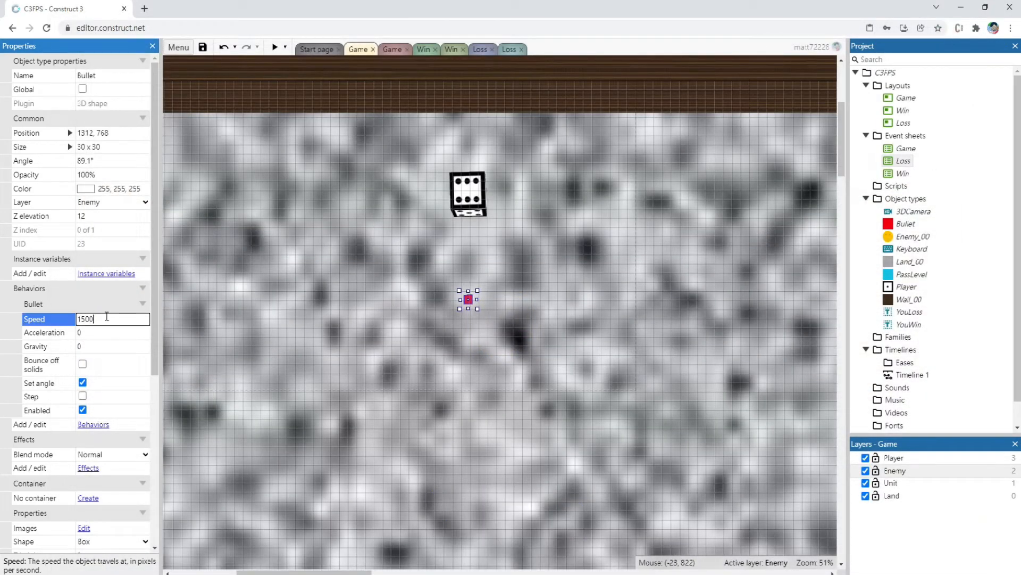
click(274, 50)
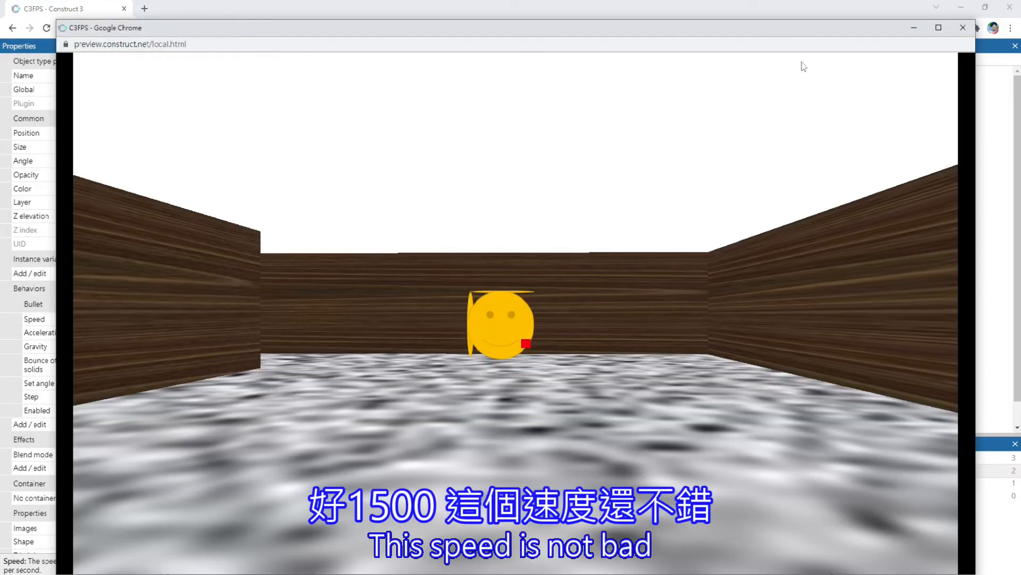
click(963, 28)
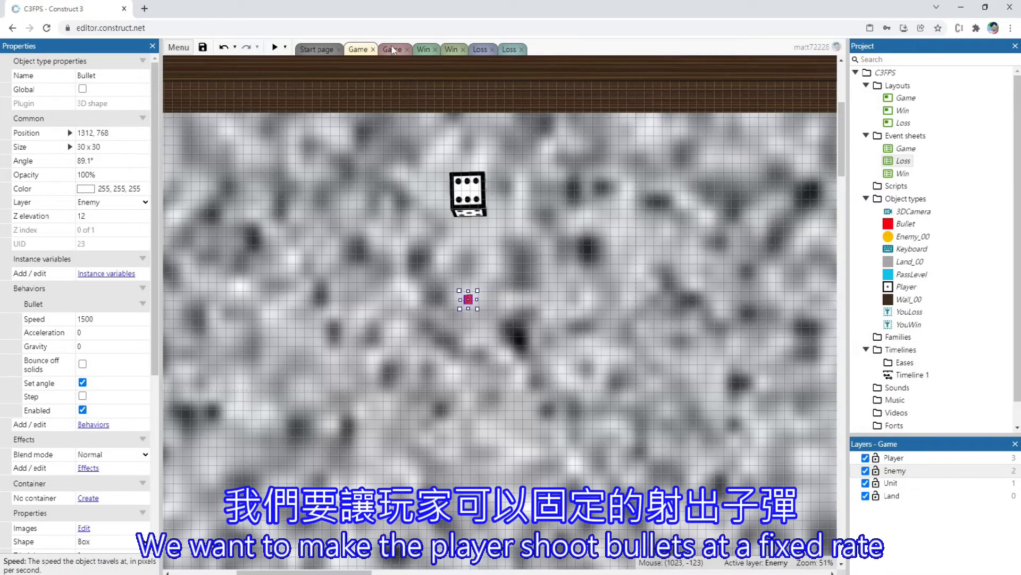
Add a Keyboard "Key is down" event for the Space key to the Game event sheet
click(394, 50)
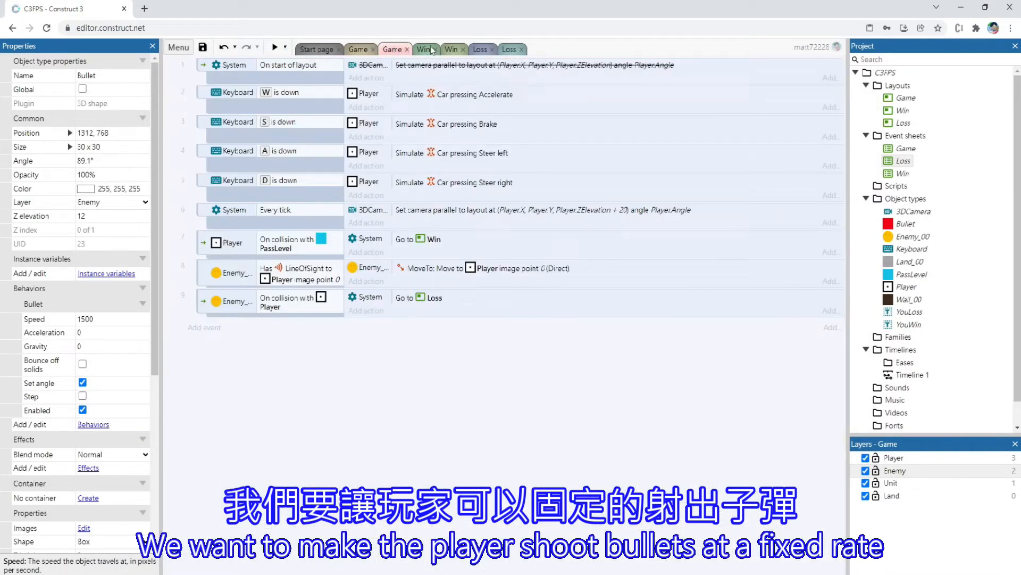
double_click(263, 354)
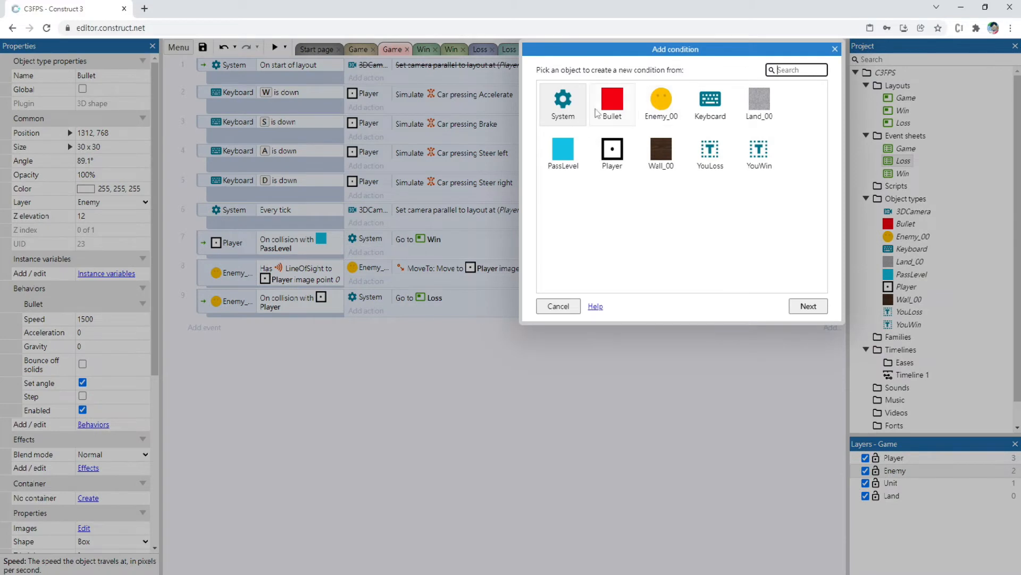
double_click(726, 106)
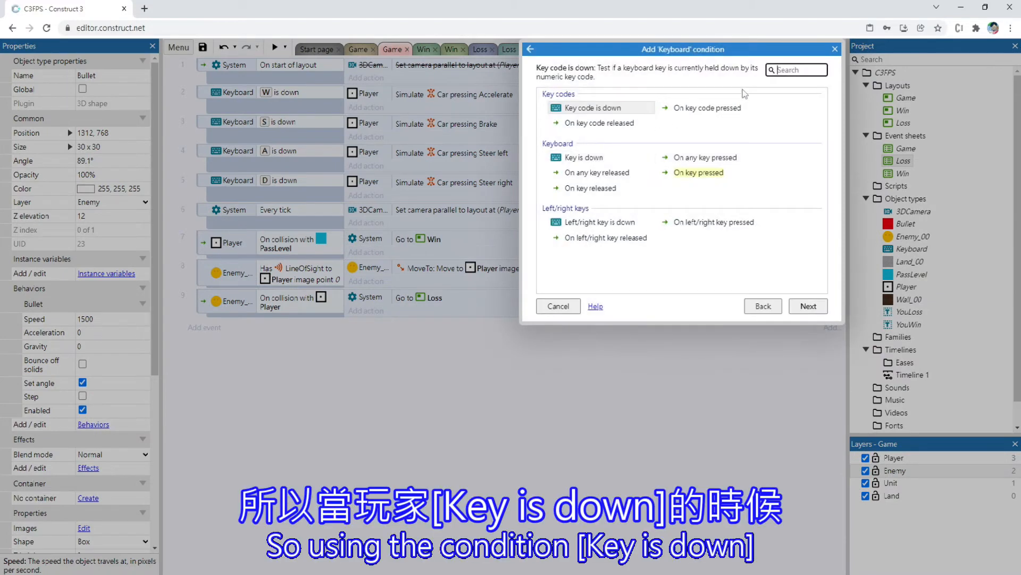
click(584, 158)
double_click(585, 159)
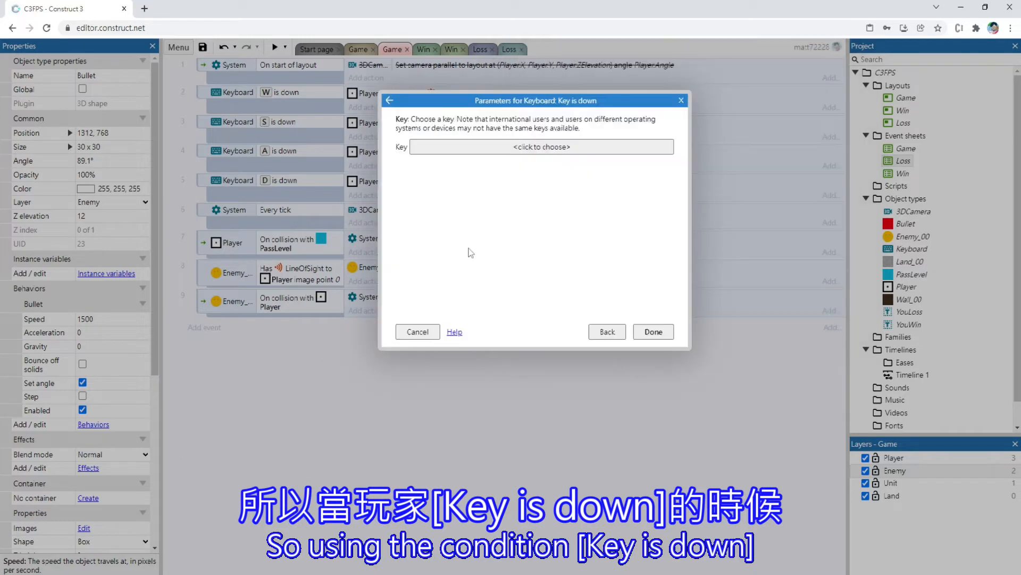
click(548, 147)
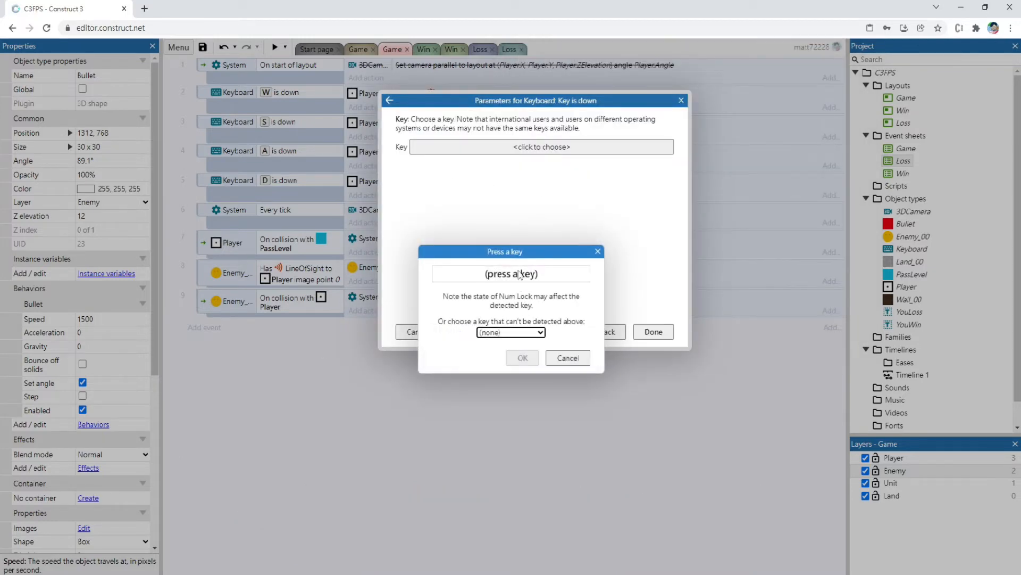
key(space)
click(534, 360)
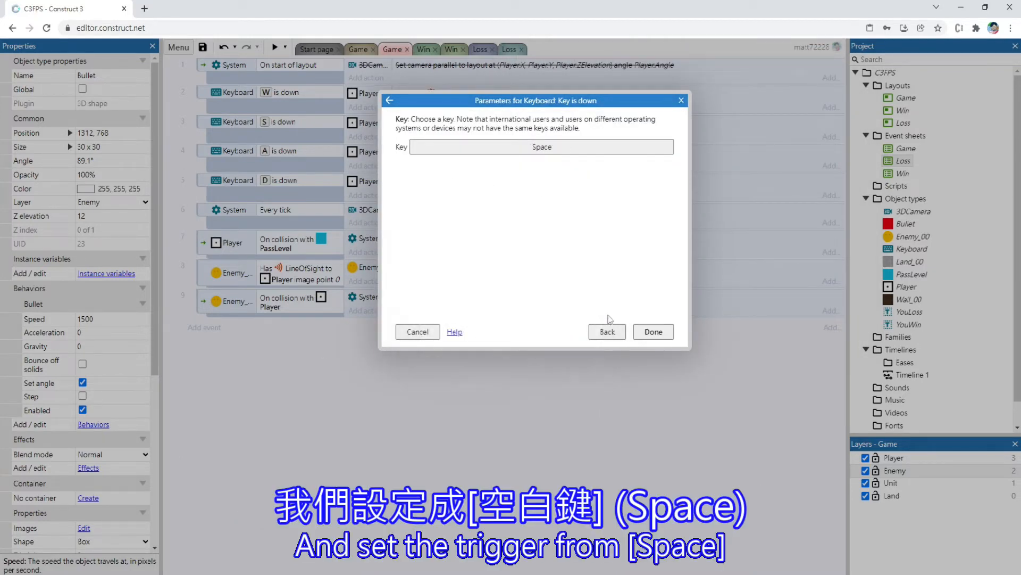
click(654, 331)
Start a System "Create object" action on the Space key event with Bullet as the object to create
click(366, 326)
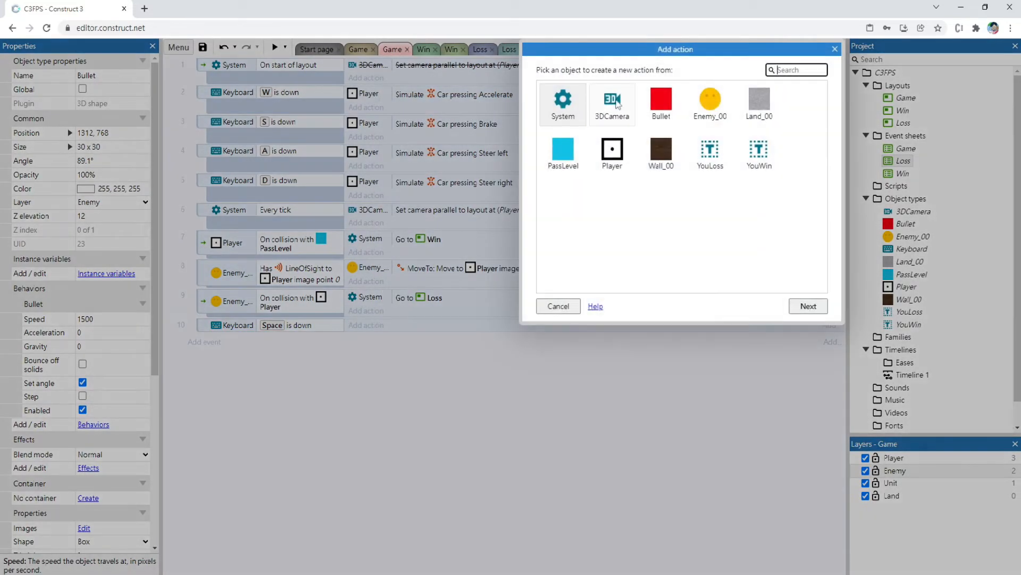
click(668, 109)
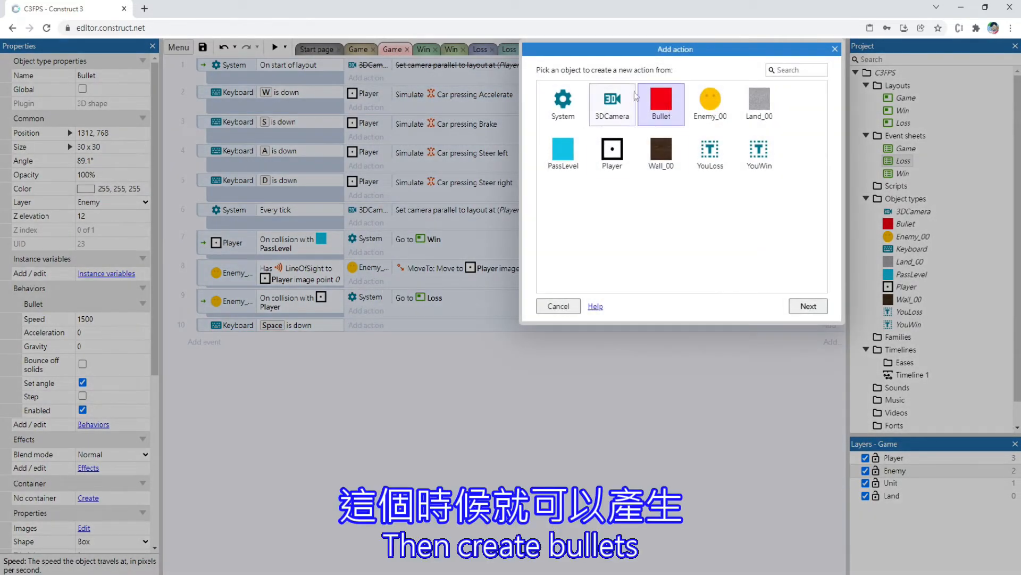
double_click(550, 117)
text(crea)
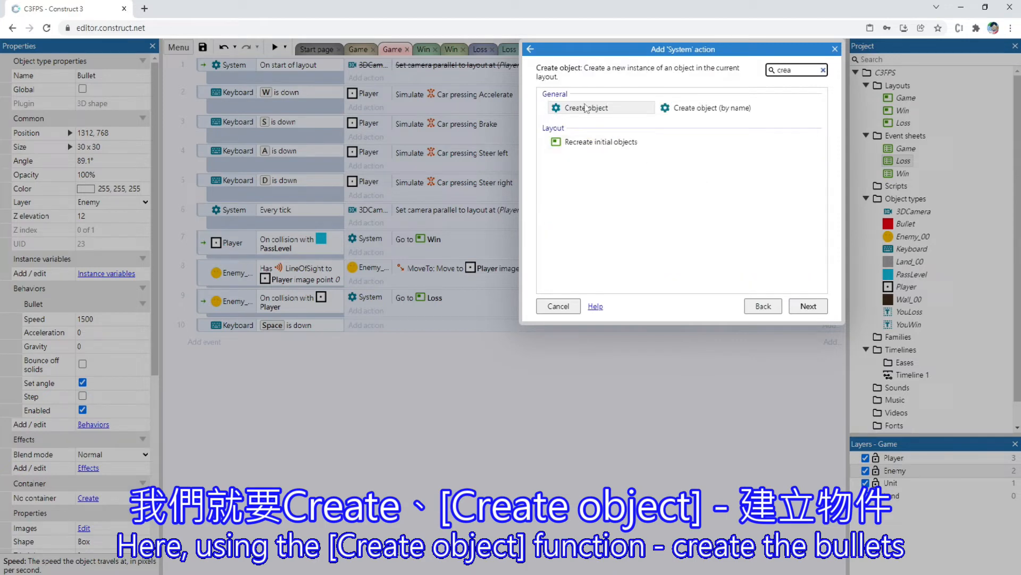
double_click(587, 109)
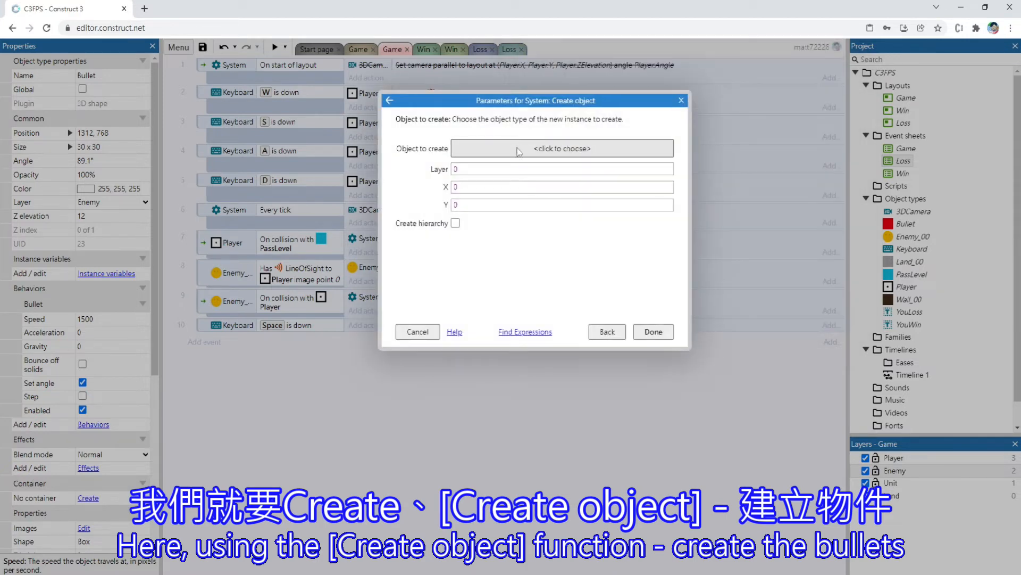
click(563, 149)
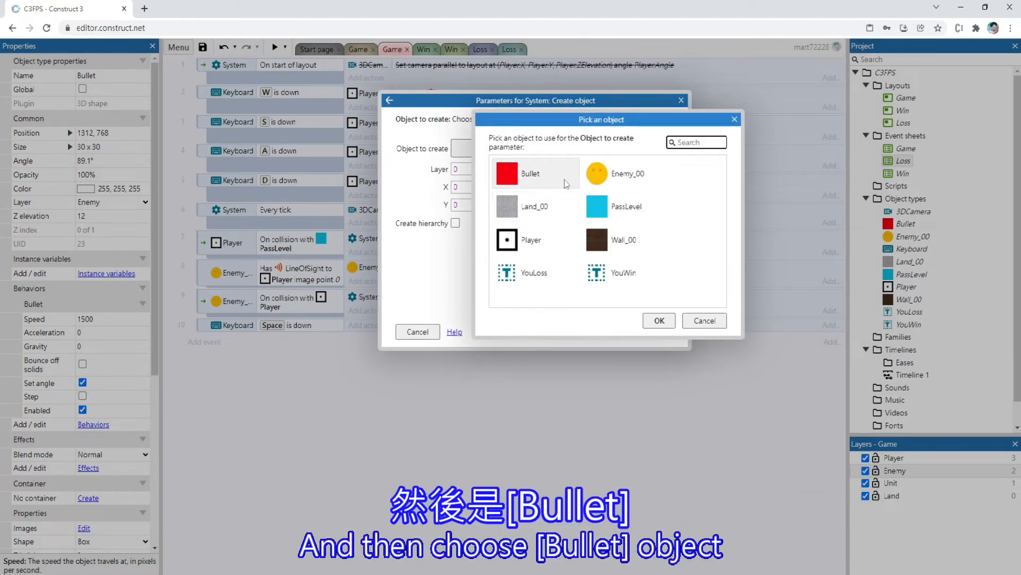
double_click(532, 173)
Set the layer for the created Bullet to Player.LayerNumber
click(485, 178)
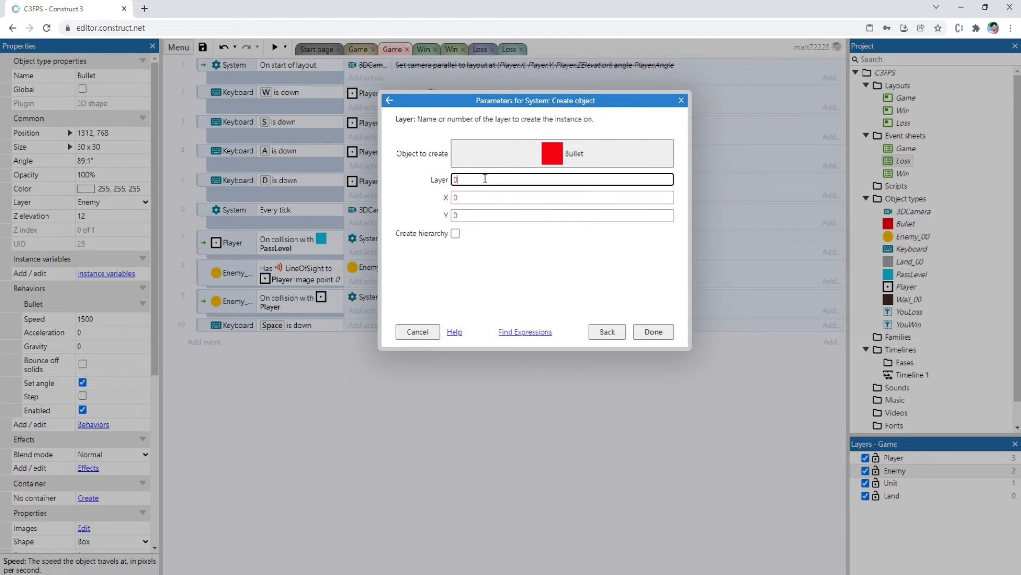
key(BackSpace)
text(Player.)
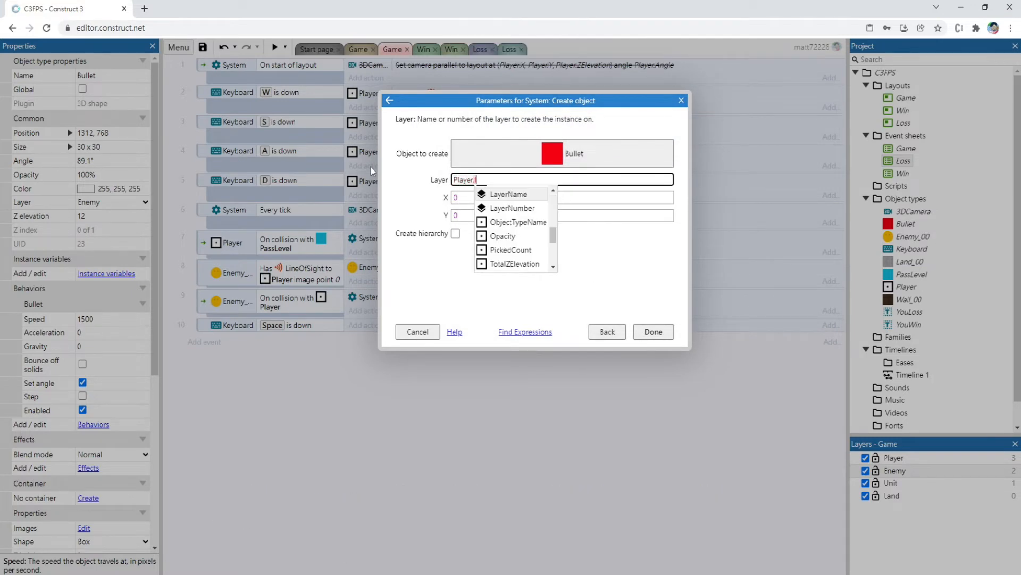
key(Down)
key(Return)
key(Tab)
Set the created Bullet's position to X Player.X and Y Player.Y and finish the action
key(Caps_Lock)
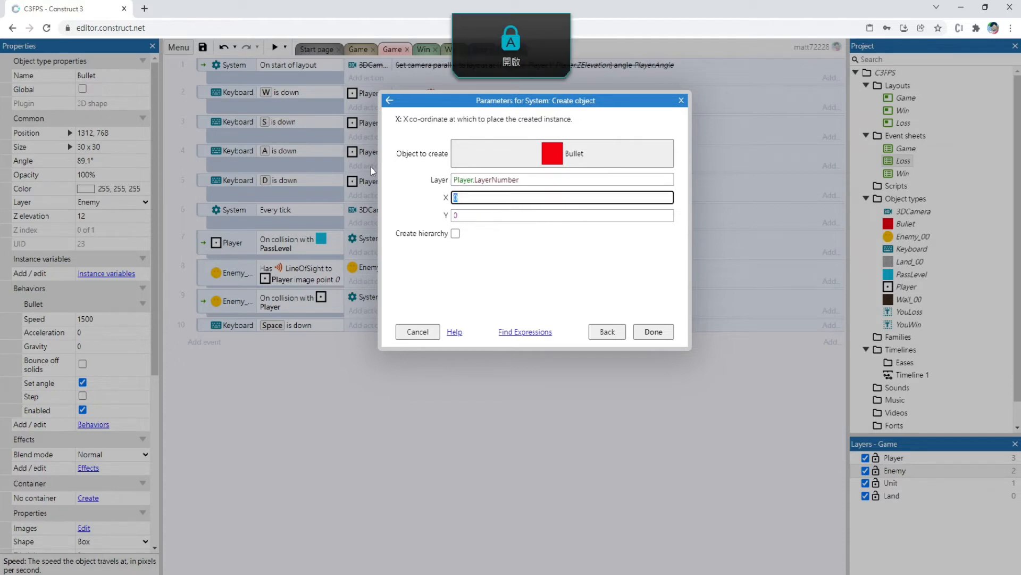
text(Player.)
key(Caps_Lock)
text(X)
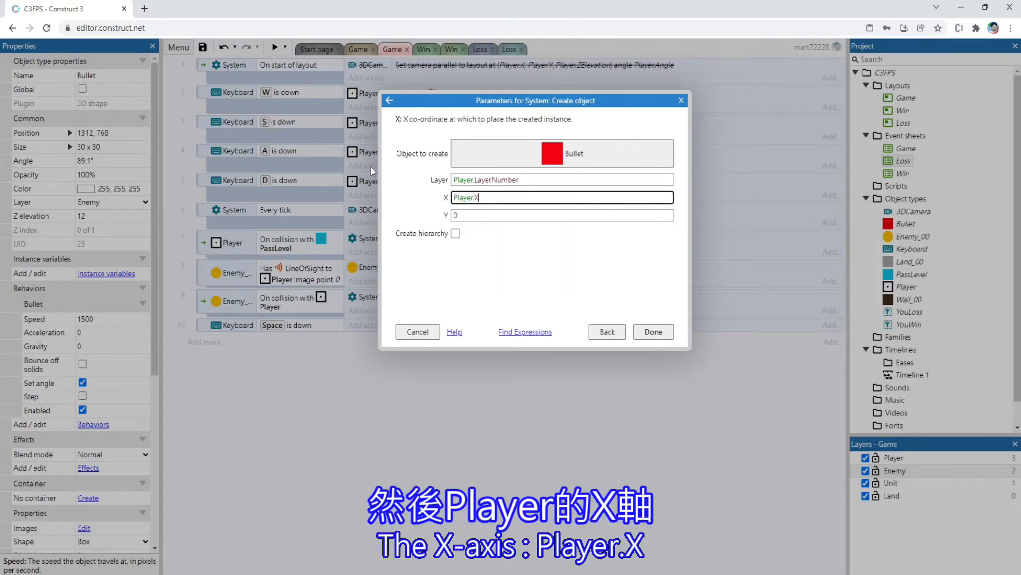
key(Tab)
text(Player.Y)
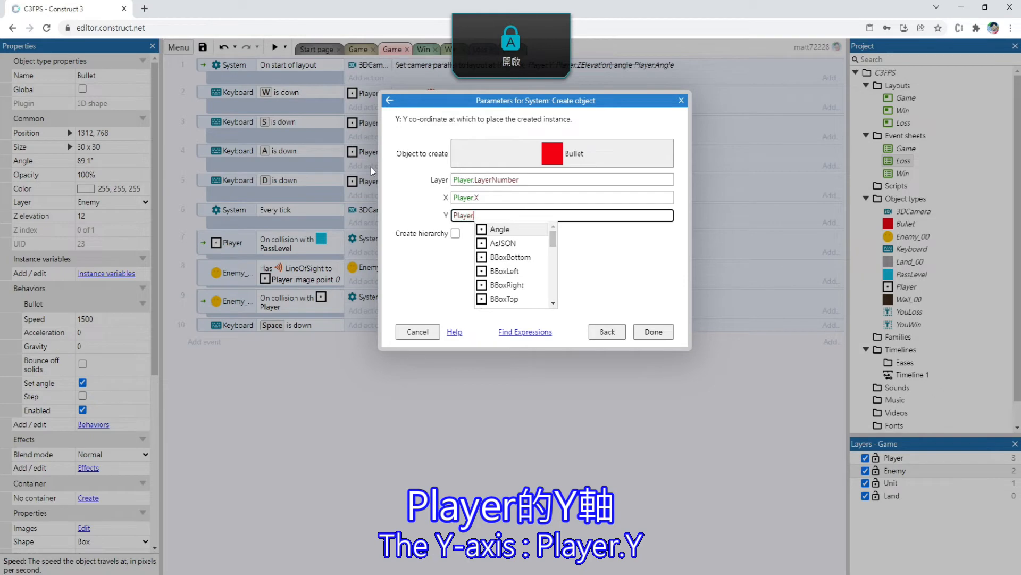
key(Return)
key(Return)
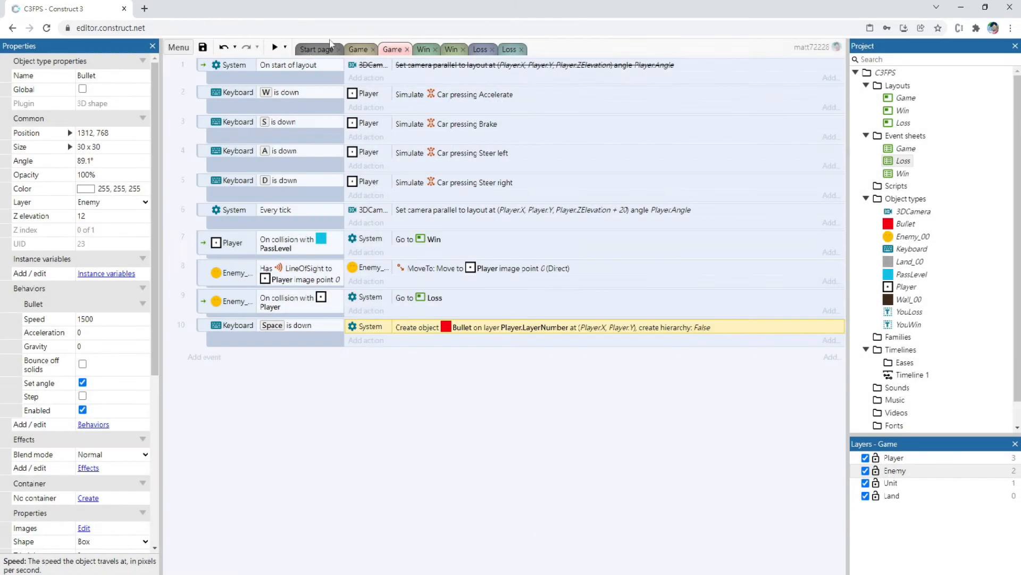
Preview the Game layout and fire bullets while turning the player to check their flight direction
click(358, 50)
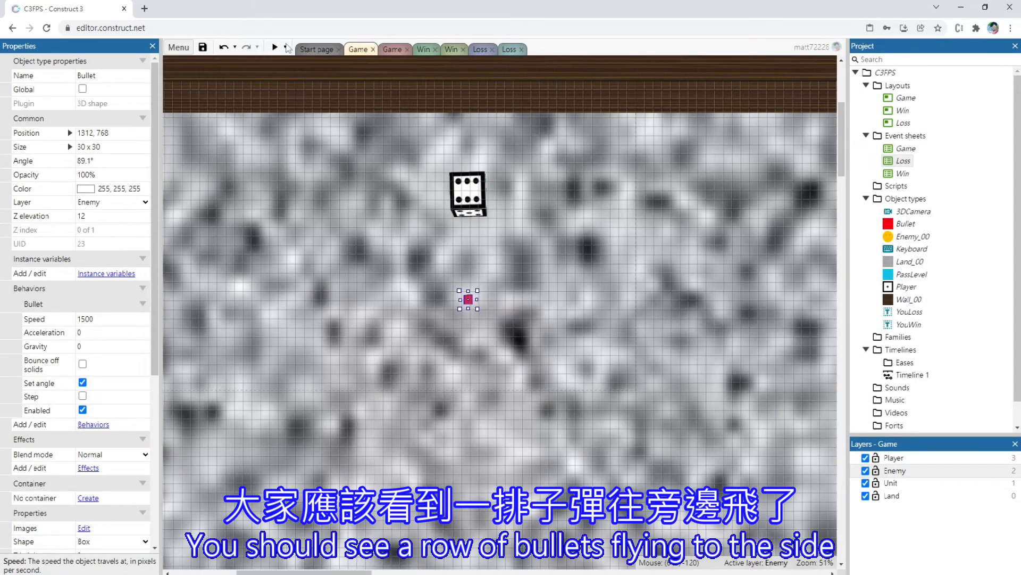
click(274, 49)
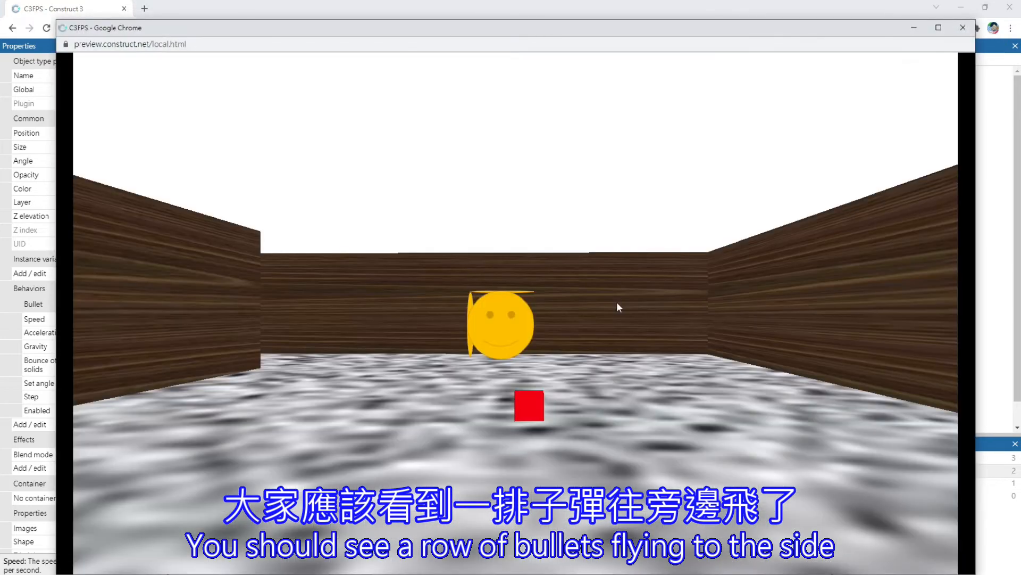
click(617, 303)
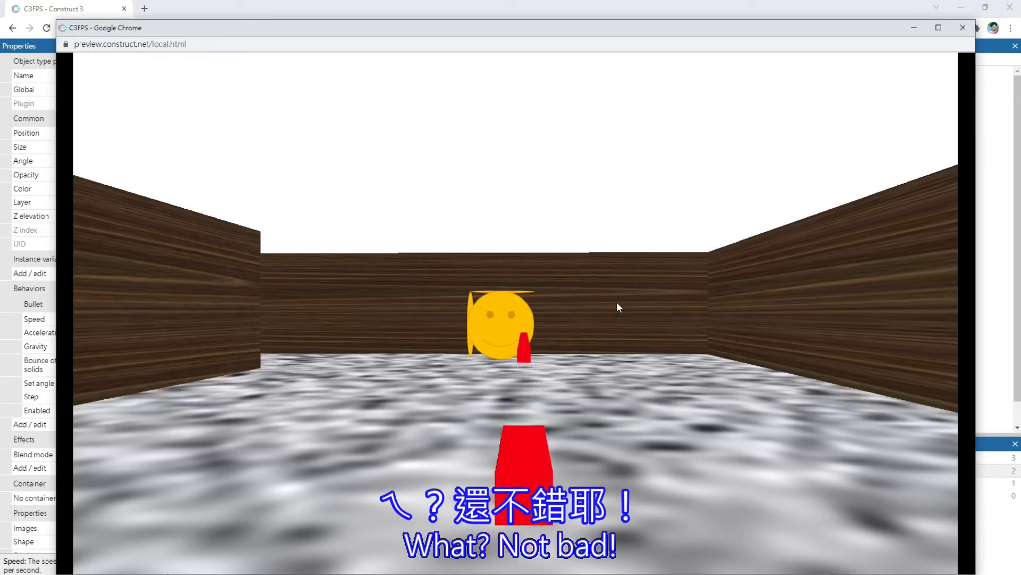
key(s)
click(617, 303)
click(617, 304)
key(Left)
click(617, 303)
click(617, 303)
key(Right)
click(617, 303)
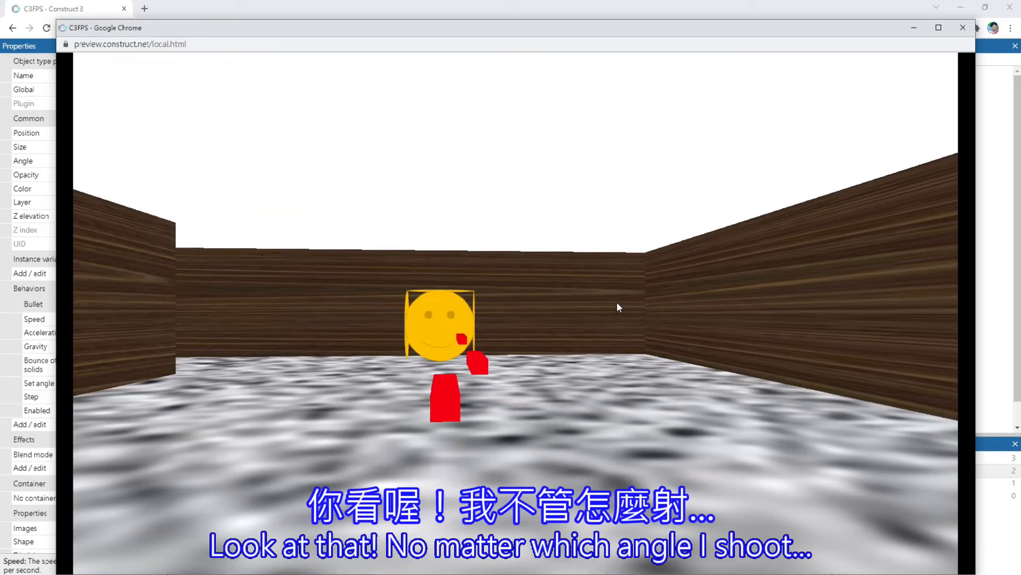
click(617, 303)
click(617, 304)
click(617, 304)
click(617, 304)
key(Left)
click(618, 304)
click(617, 303)
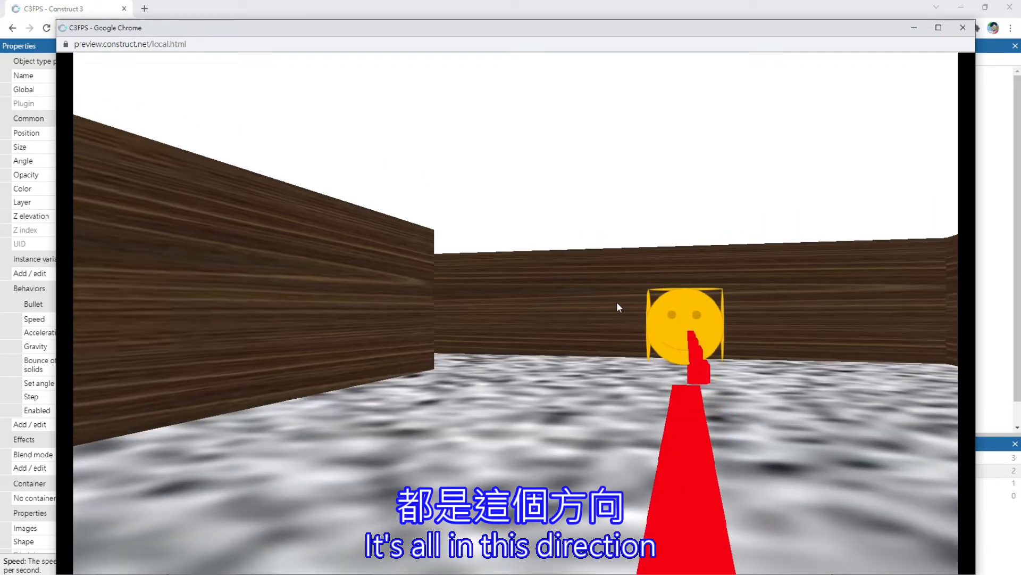
click(617, 303)
click(617, 303)
click(617, 303)
click(617, 301)
click(617, 302)
click(617, 301)
click(617, 307)
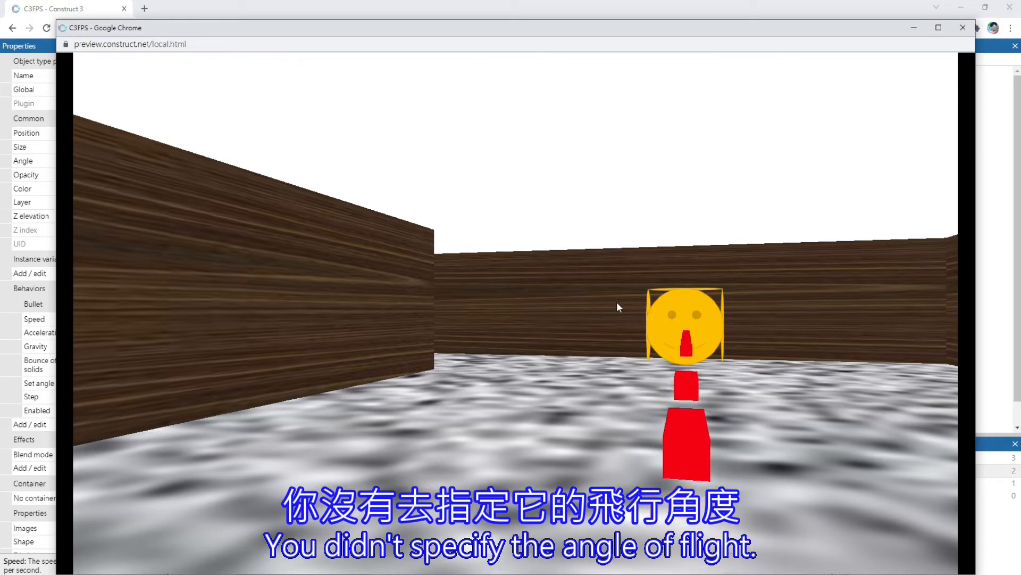
click(617, 307)
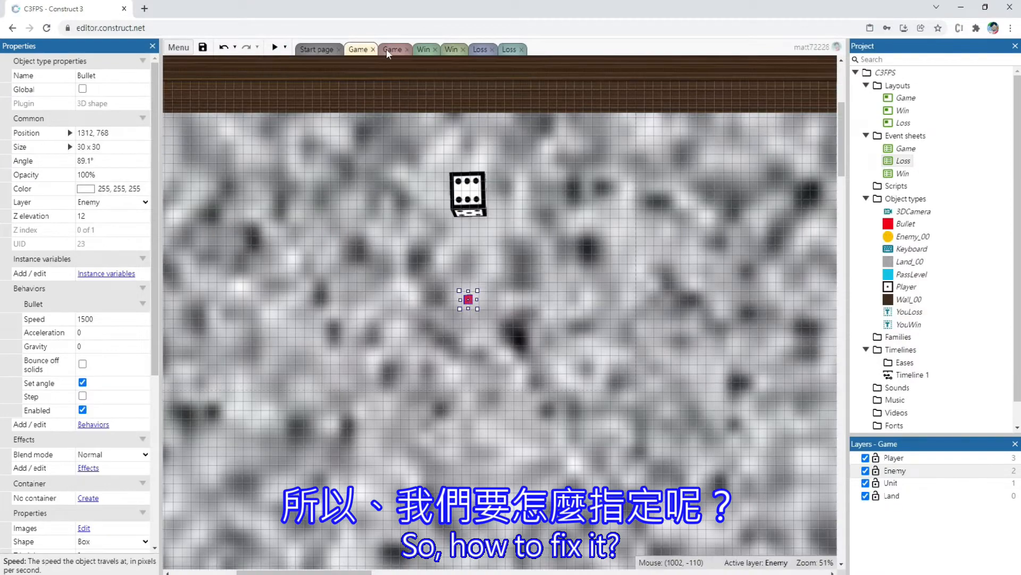
Add a Bullet "On created" event to the Game event sheet
click(389, 50)
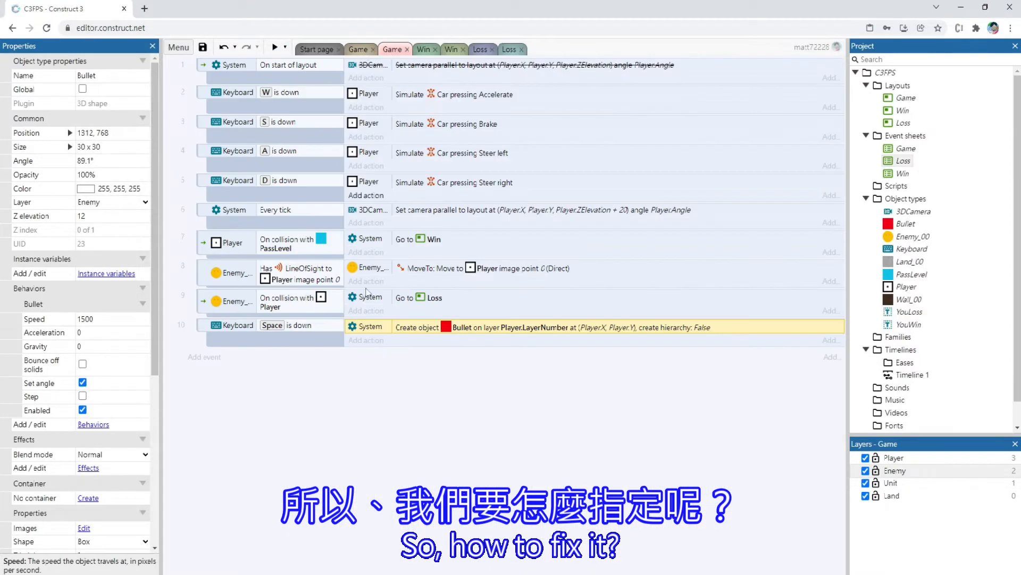
double_click(276, 379)
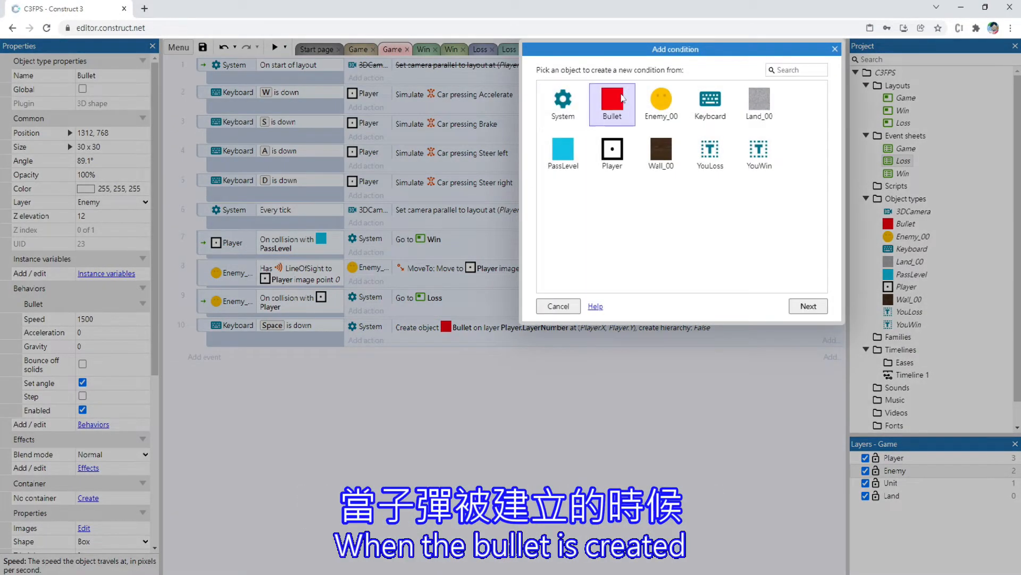
double_click(612, 104)
text(ON CRE)
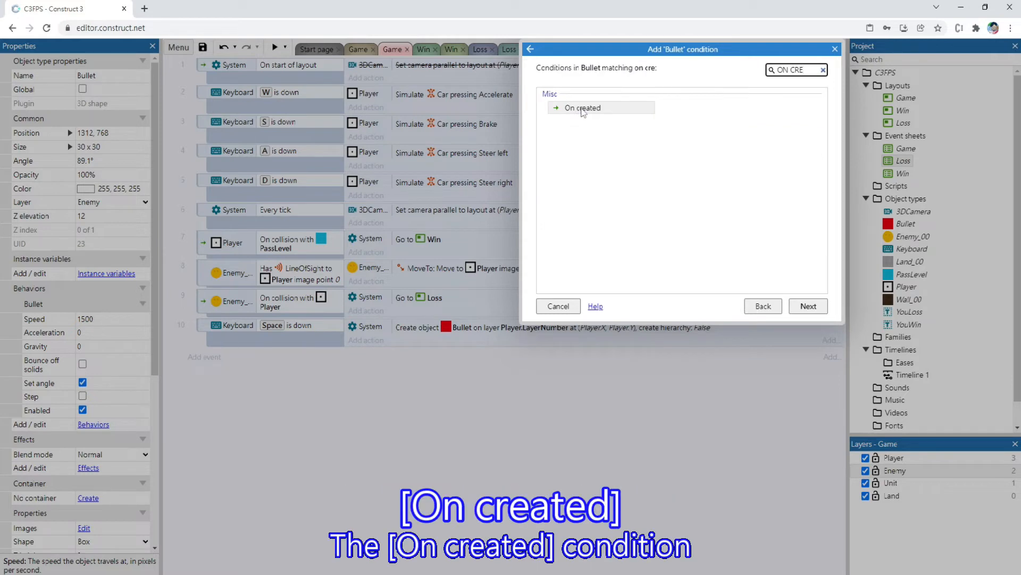
double_click(583, 108)
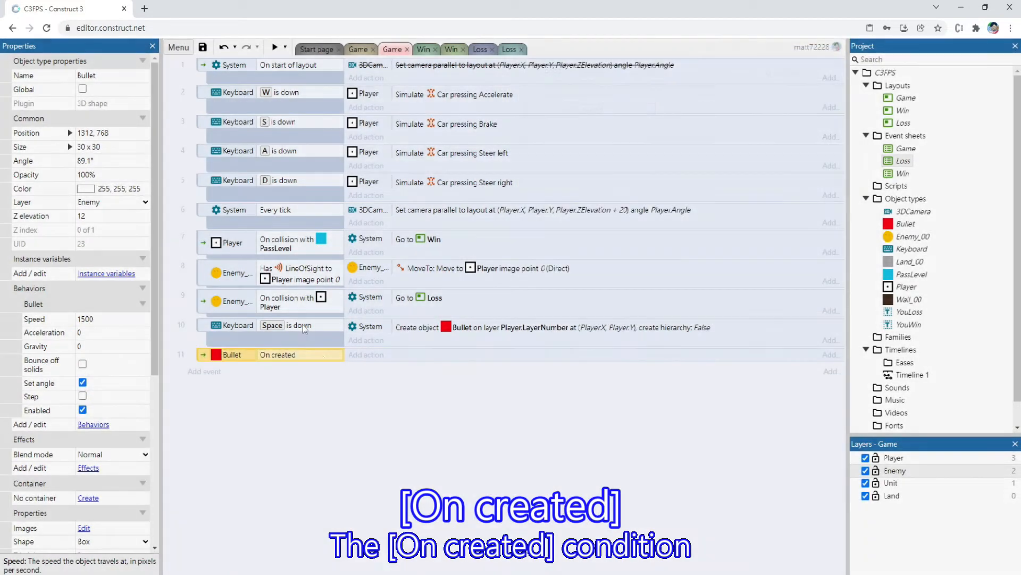
Add a Bullet "Set angle of motion" action with the angle Player.Angle to the "On created" event
click(366, 354)
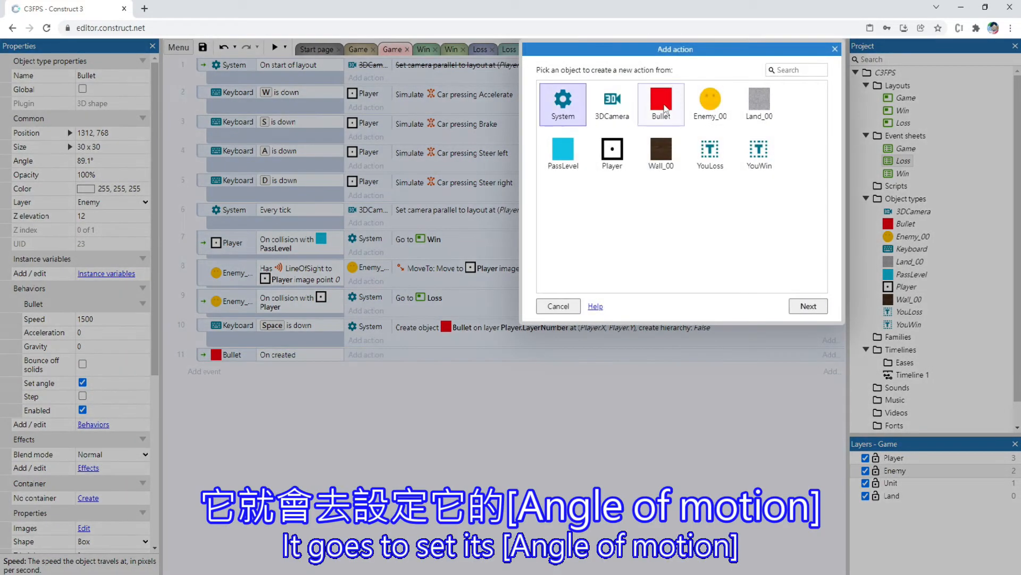
double_click(661, 101)
text(SET)
scroll(749, 181, down, 1)
double_click(702, 217)
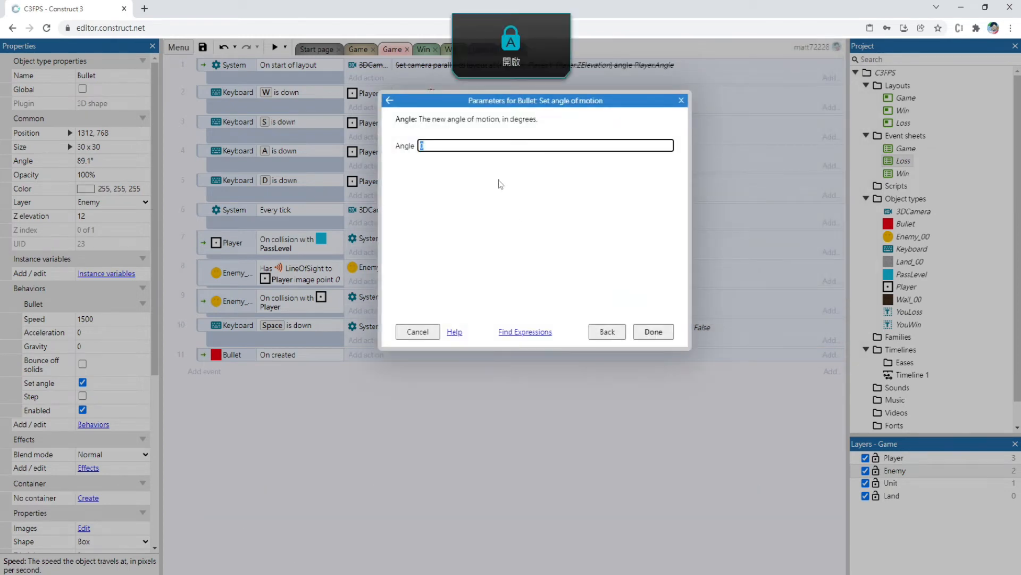
text(Player.a)
key(Return)
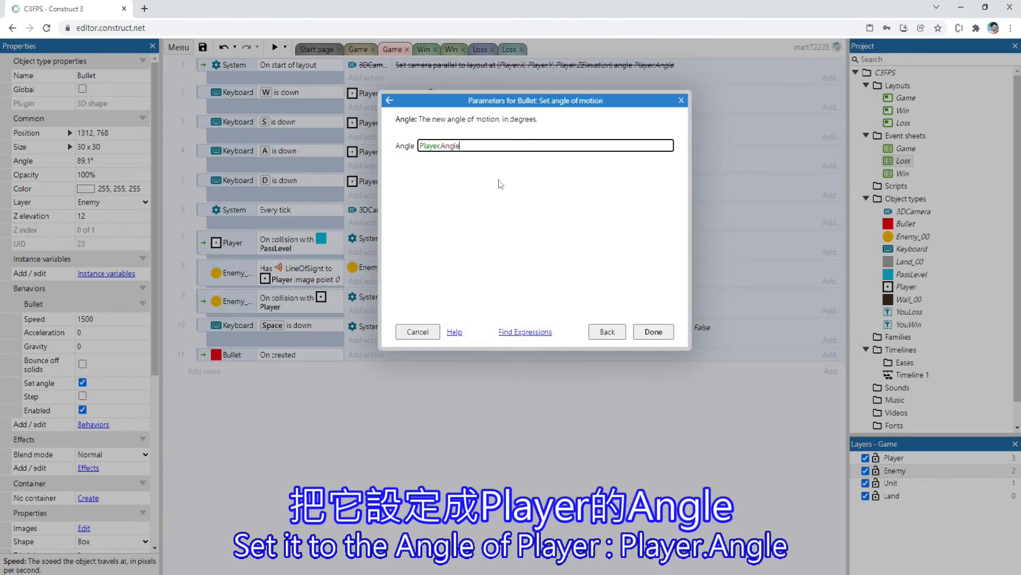
key(Return)
Preview the Game layout and shoot while turning to check that bullets follow the player's facing angle
click(366, 45)
click(275, 47)
key(space)
key(Left)
key(space)
key(space)
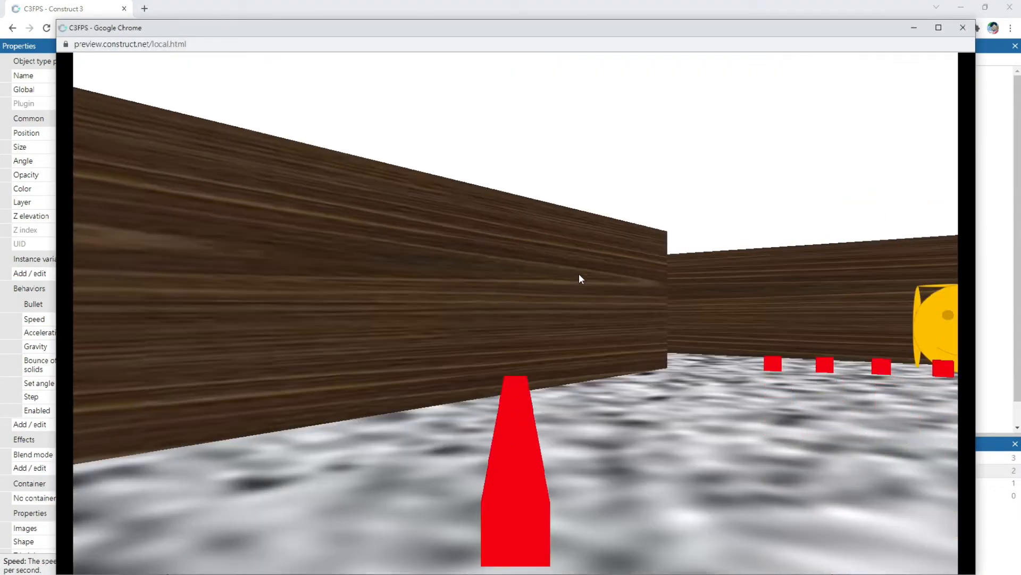
key(Left)
key(space)
key(Left)
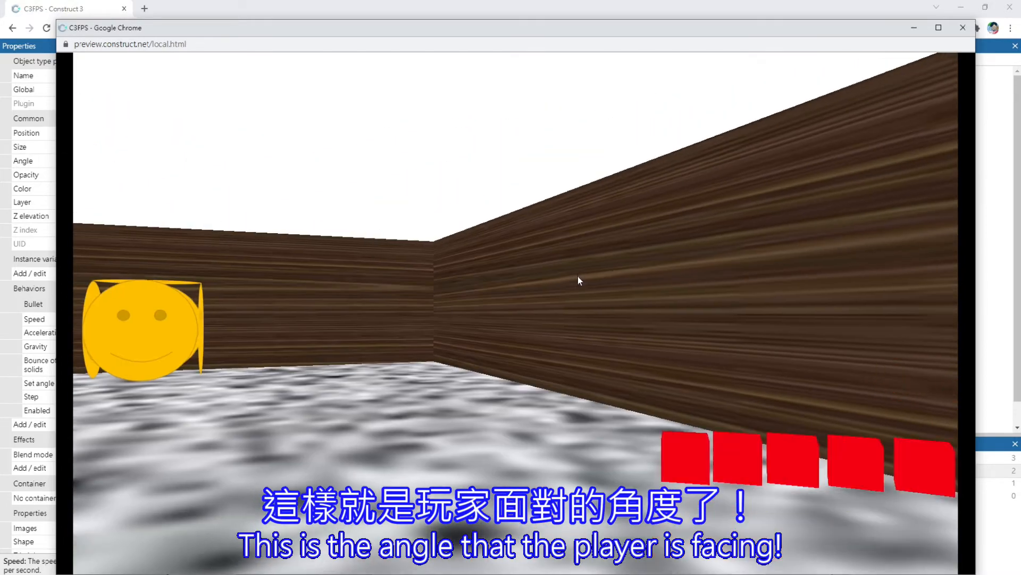
key(space)
key(space)
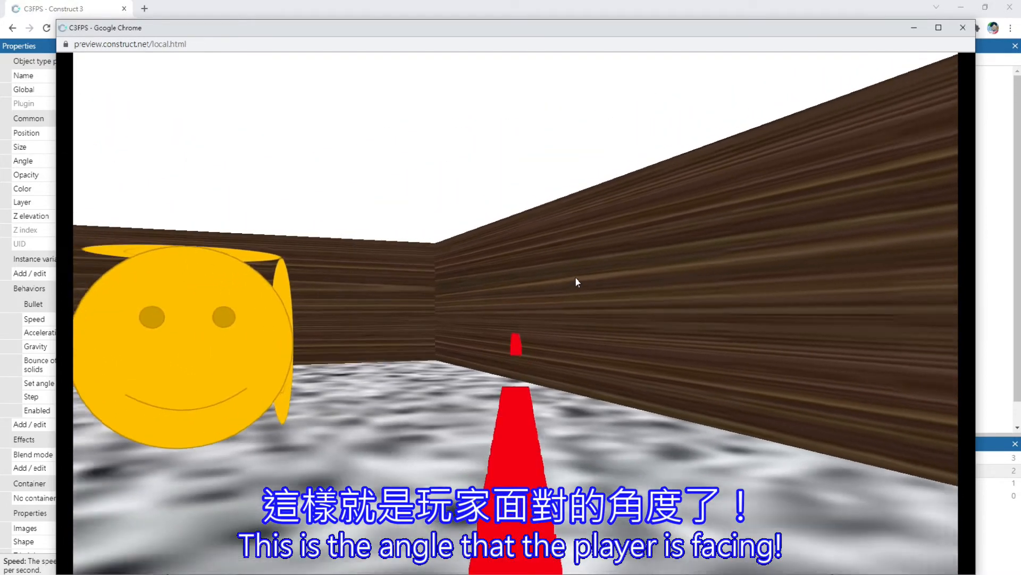
key(Left)
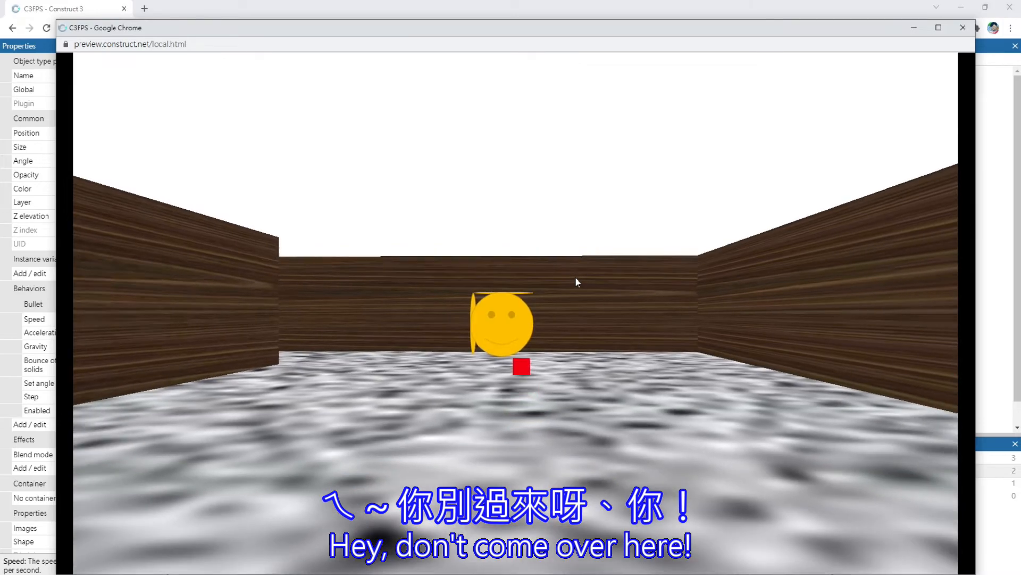
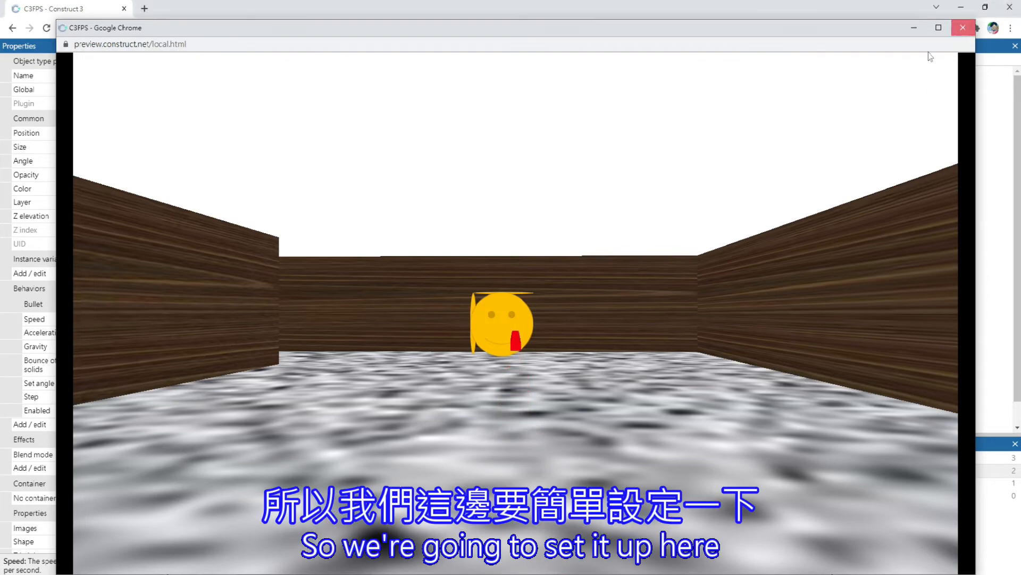
Close the preview and add a global number variable CD_OF_BULLET with initial value 0.3 to the Game event sheet
click(957, 32)
click(384, 48)
double_click(317, 421)
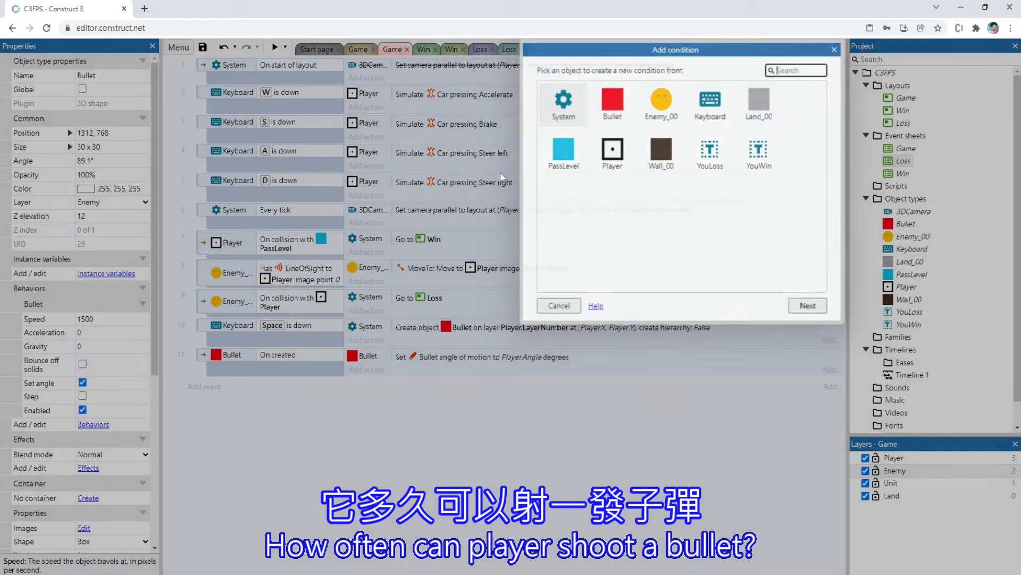
key(Escape)
right_click(315, 406)
click(351, 501)
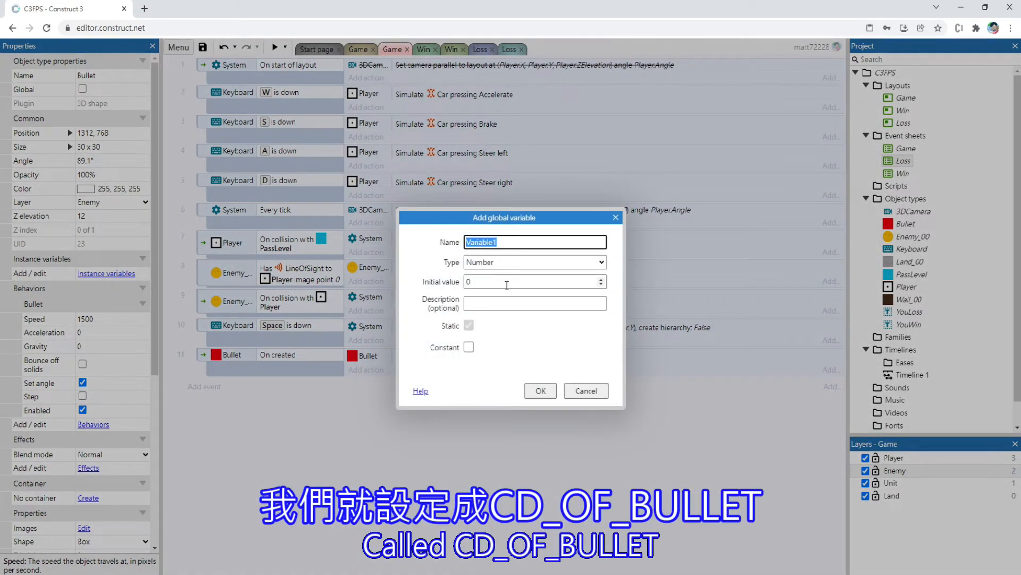
key(Caps_Lock)
key(Caps_Lock)
text(Bulle)
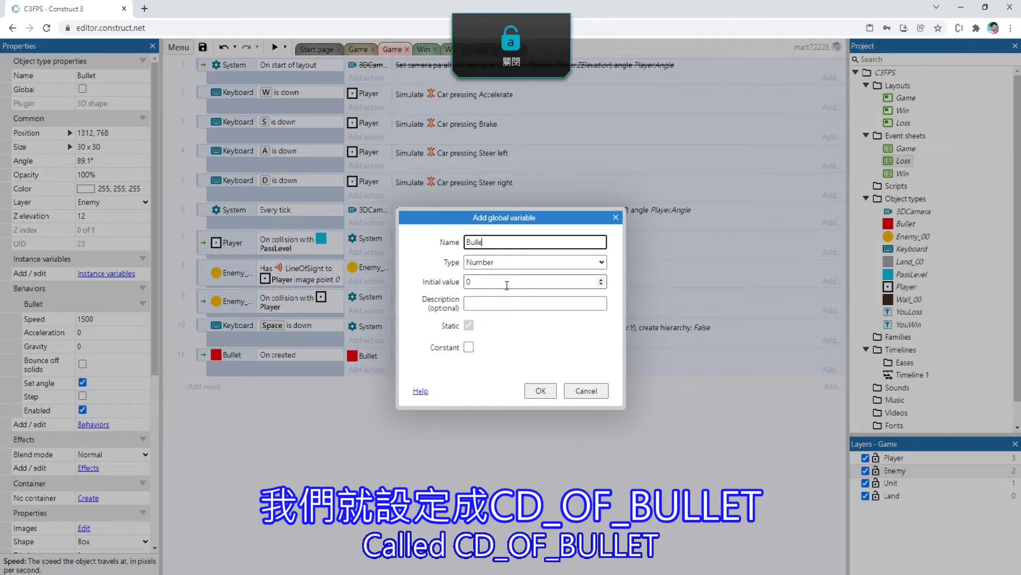
text(_)
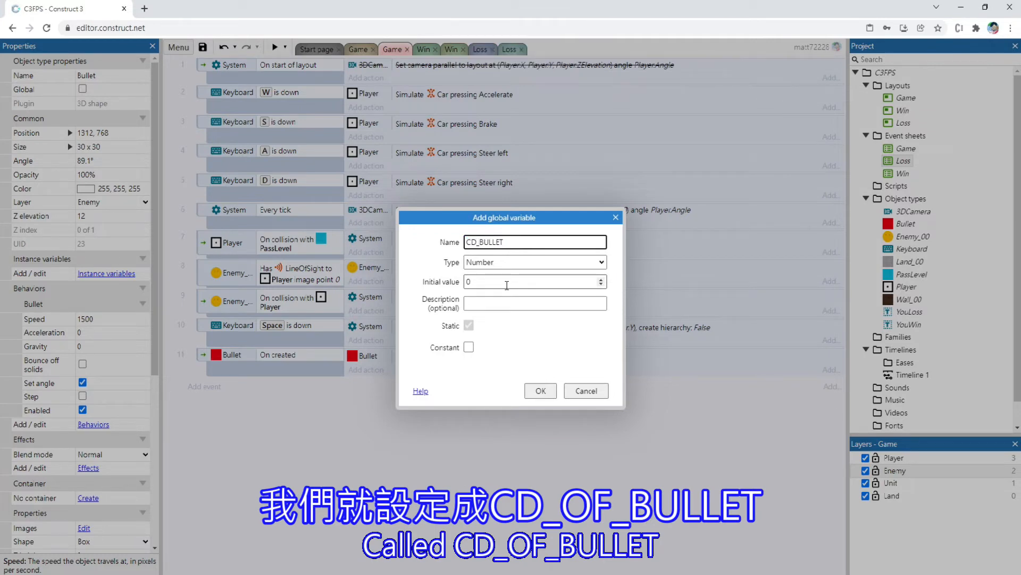
text(OF_)
key(Tab)
key(Tab)
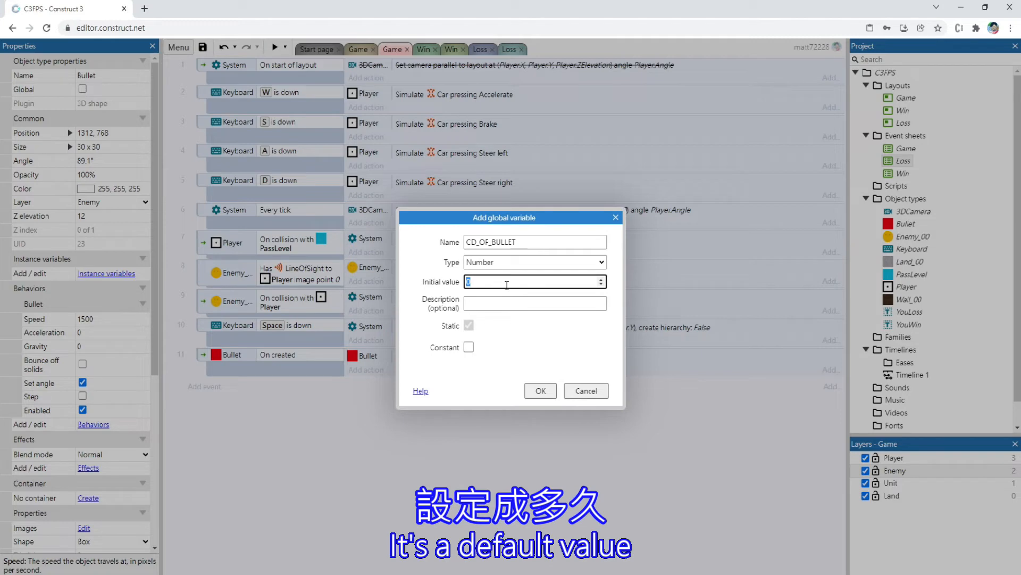
key(Return)
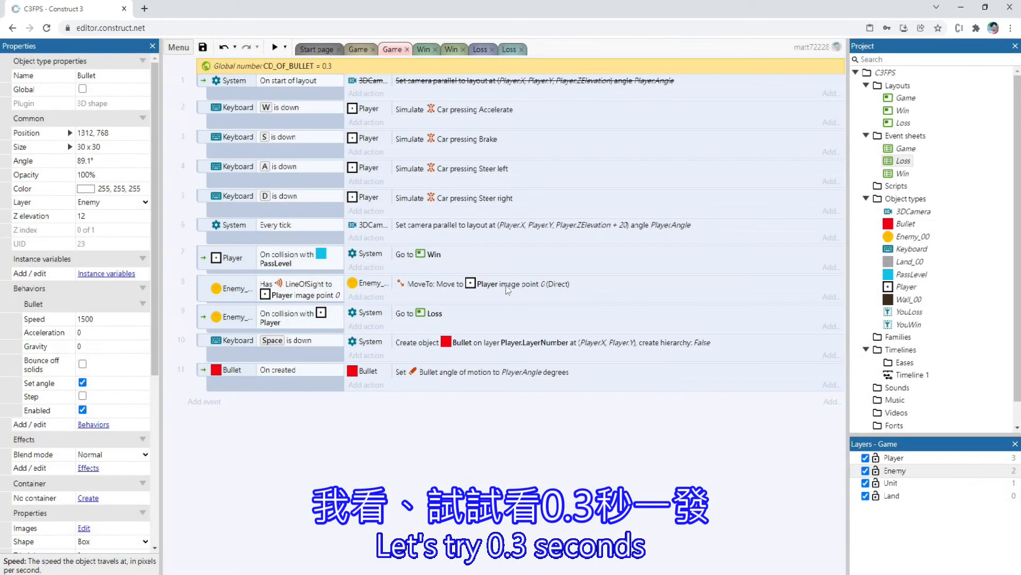
Add a second global number variable named BulletCD with initial value 0 to the Game event sheet
right_click(323, 436)
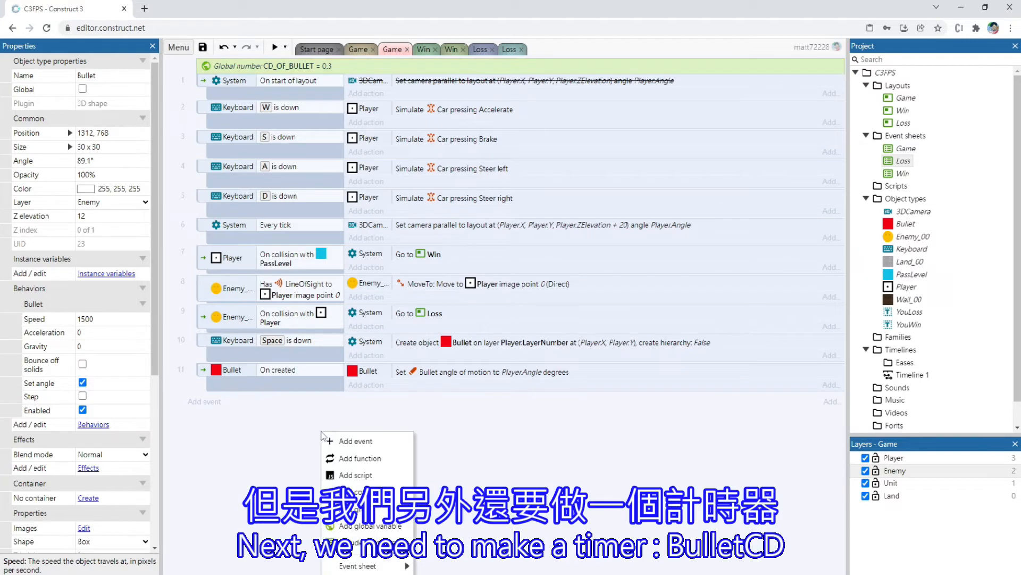
click(346, 478)
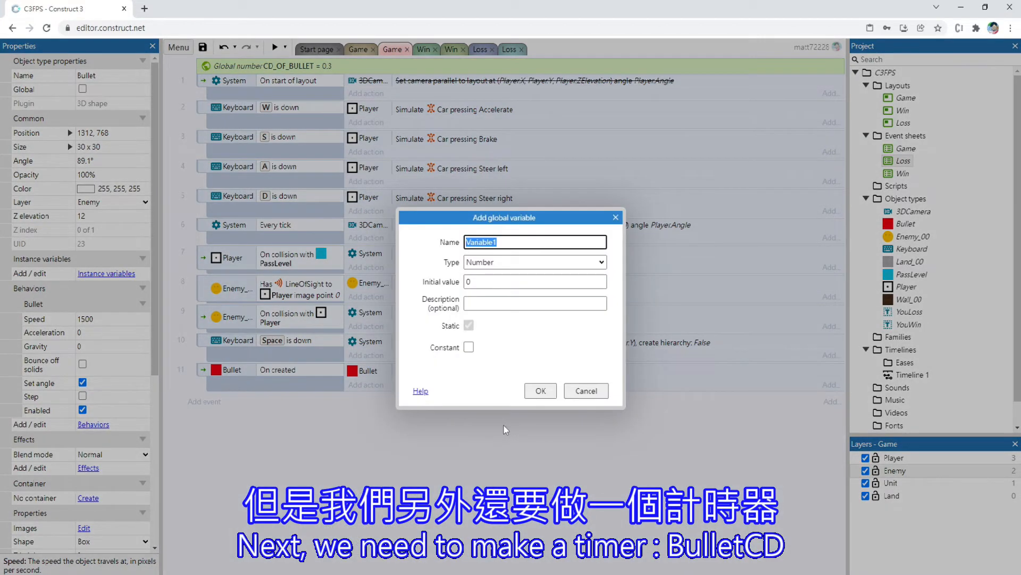
text(BU)
key(BackSpace)
key(BackSpace)
key(Caps_Lock)
text(bu)
key(BackSpace)
key(BackSpace)
key(Caps_Lock)
text(B)
key(Caps_Lock)
text(ulleyt)
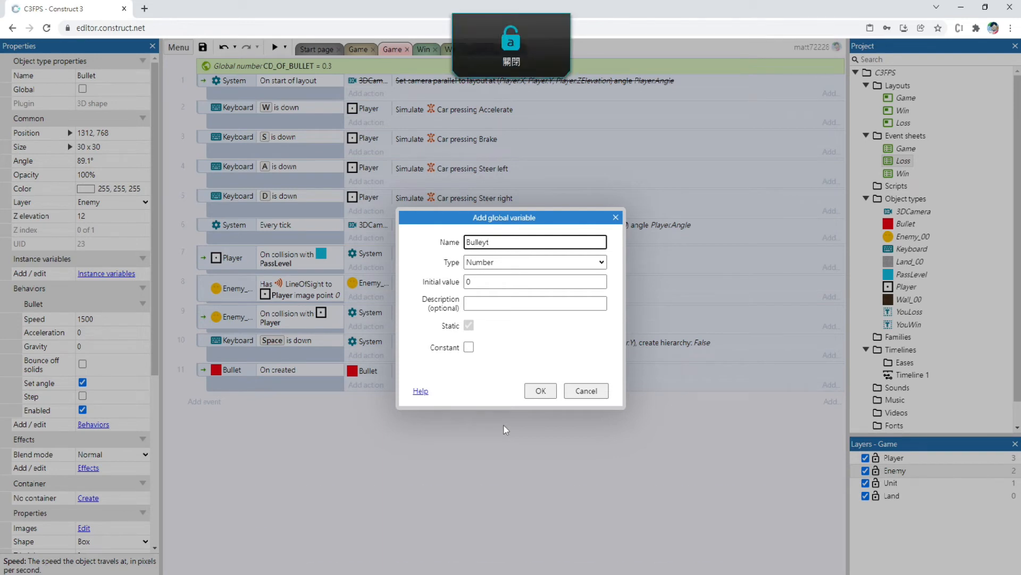
key(BackSpace)
key(Caps_Lock)
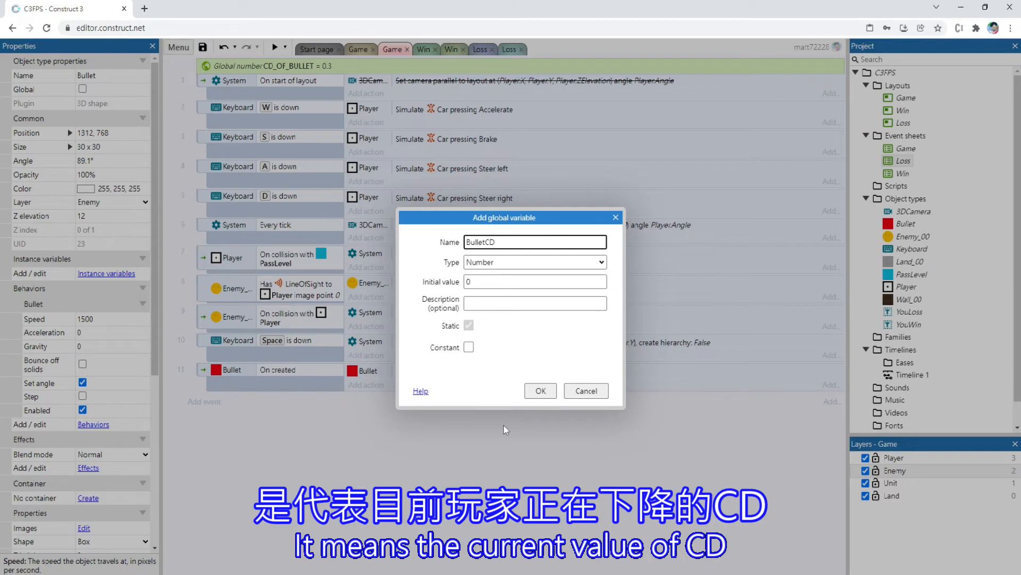
key(Return)
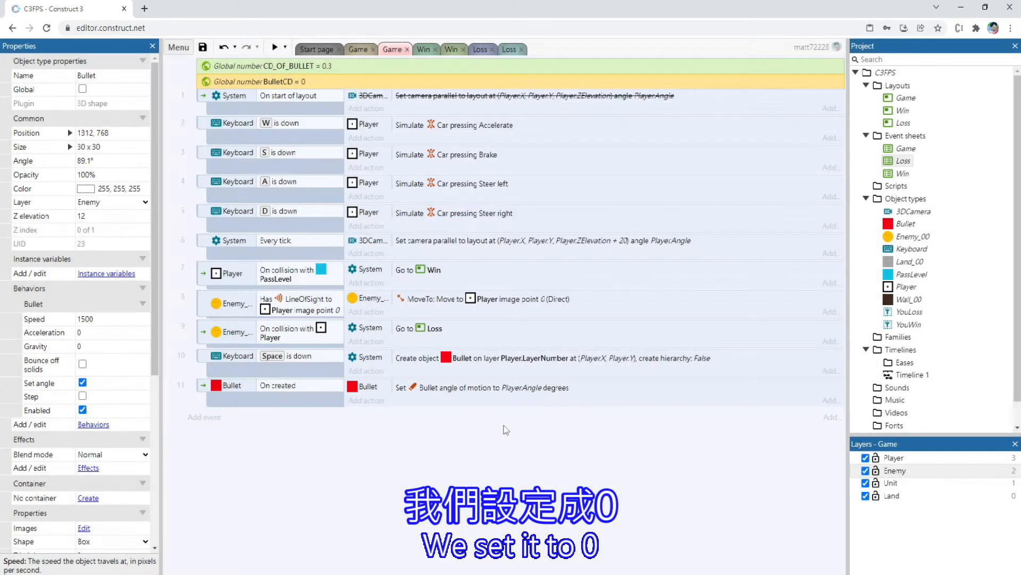
Add a sub-event to the Bullet "On created" event with the System "Compare variable" condition BulletCD = 0
click(298, 403)
right_click(298, 404)
mouse_move(323, 409)
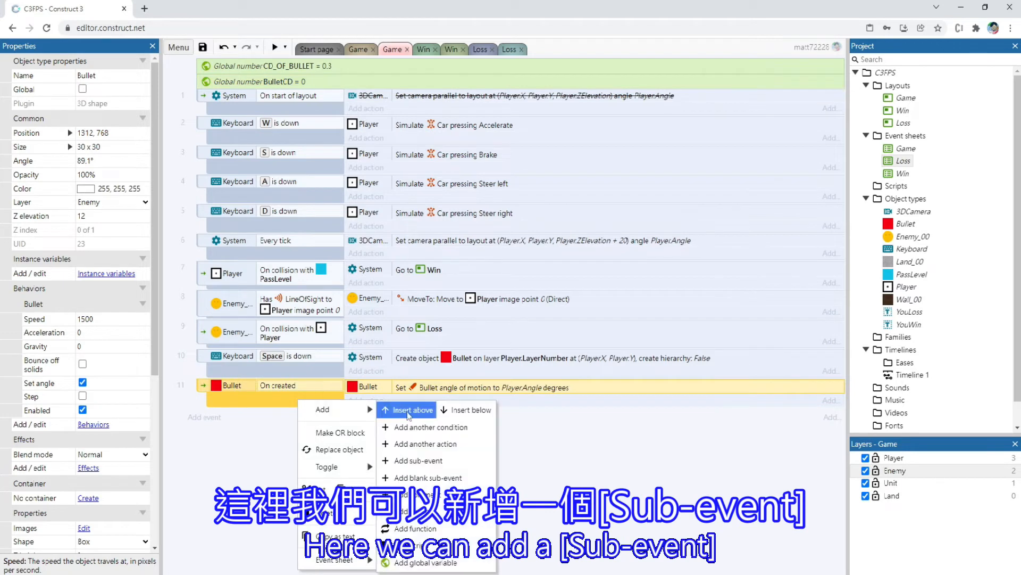
click(449, 478)
double_click(312, 410)
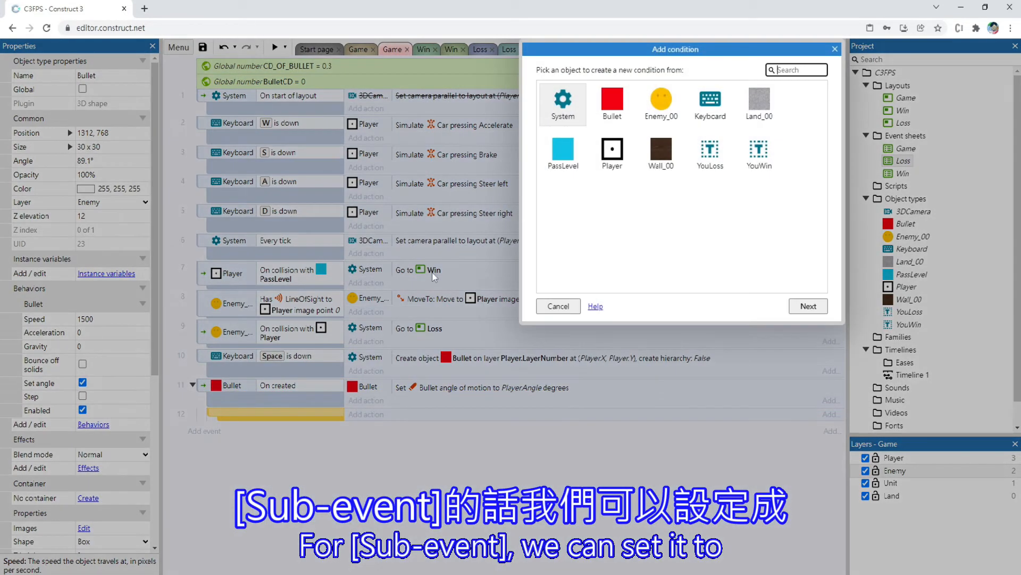
double_click(564, 104)
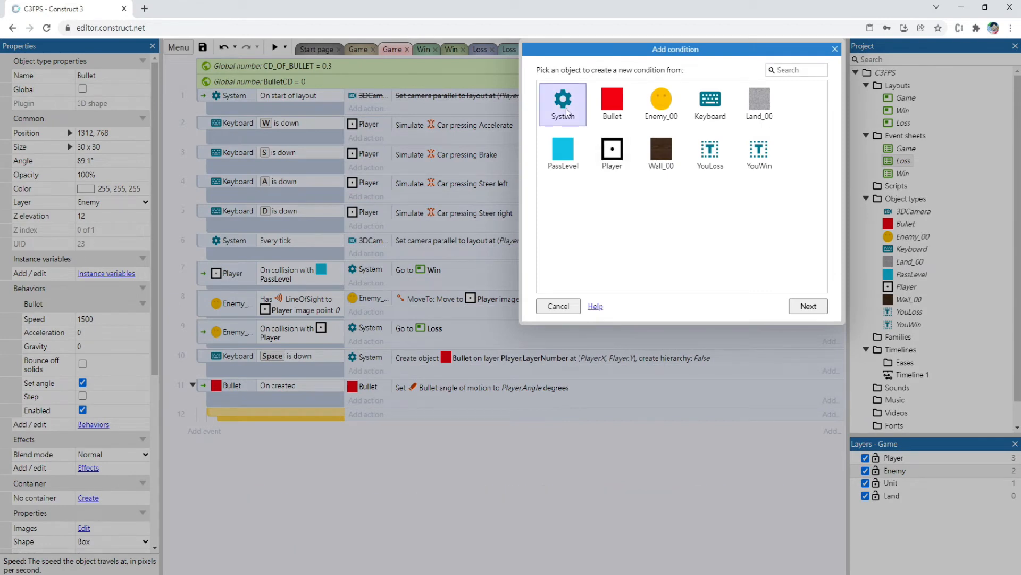
text(COMPARE)
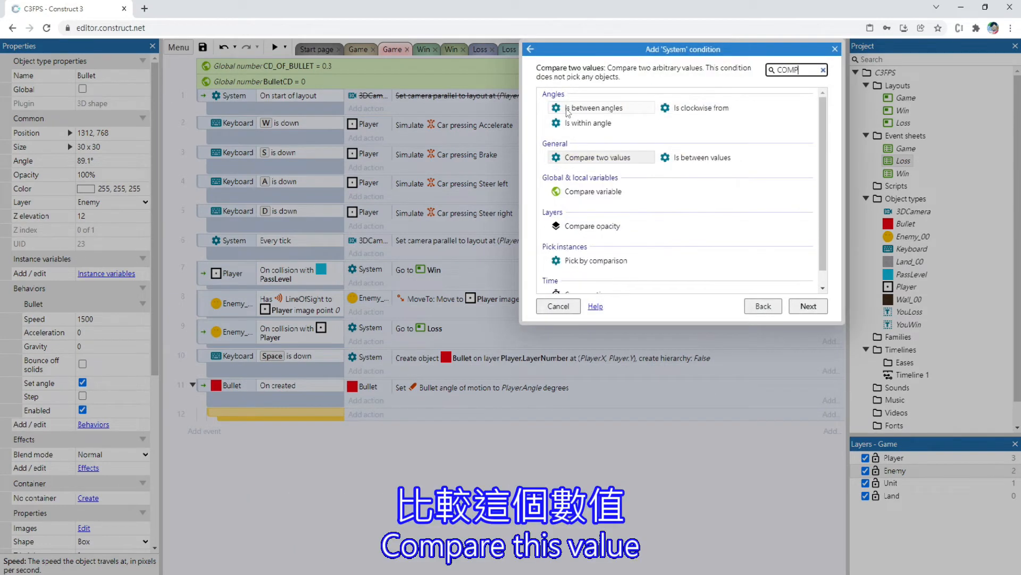
double_click(596, 193)
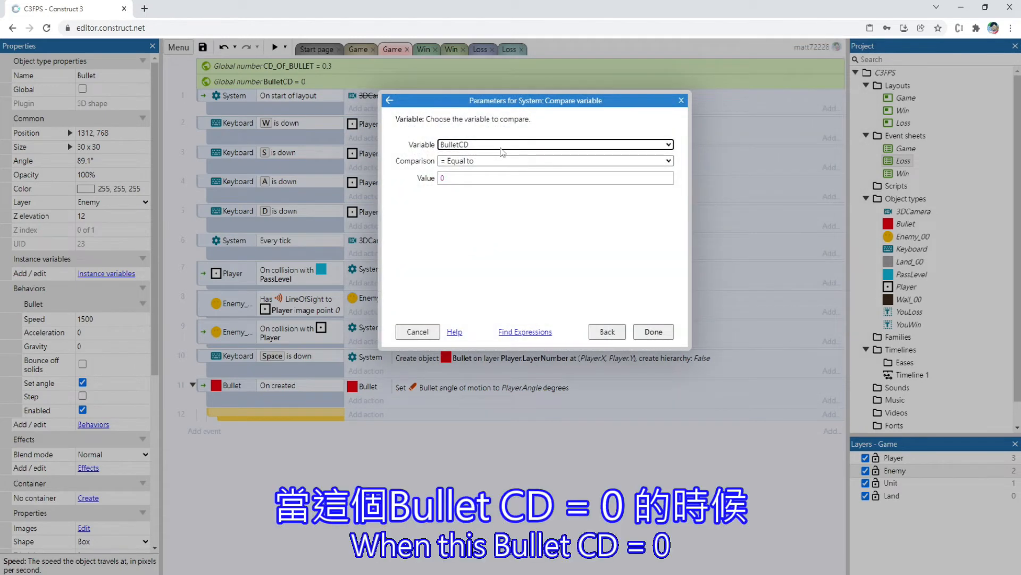
key(Return)
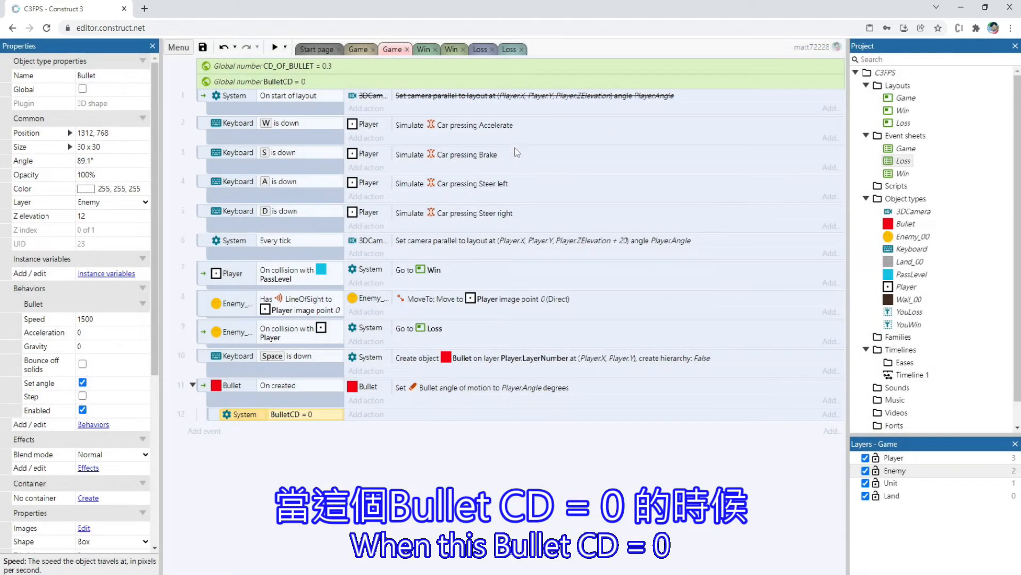
Move the Bullet angle-of-motion action into the BulletCD = 0 sub-event and add a System "Set value" action setting BulletCD to CD_OF_BULLET
drag(373, 389, 376, 410)
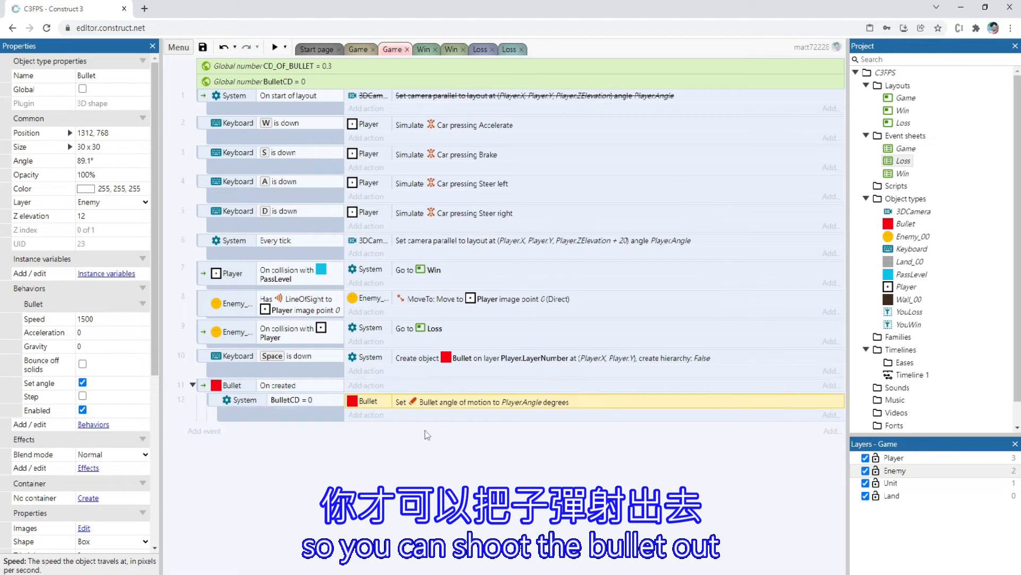
click(366, 415)
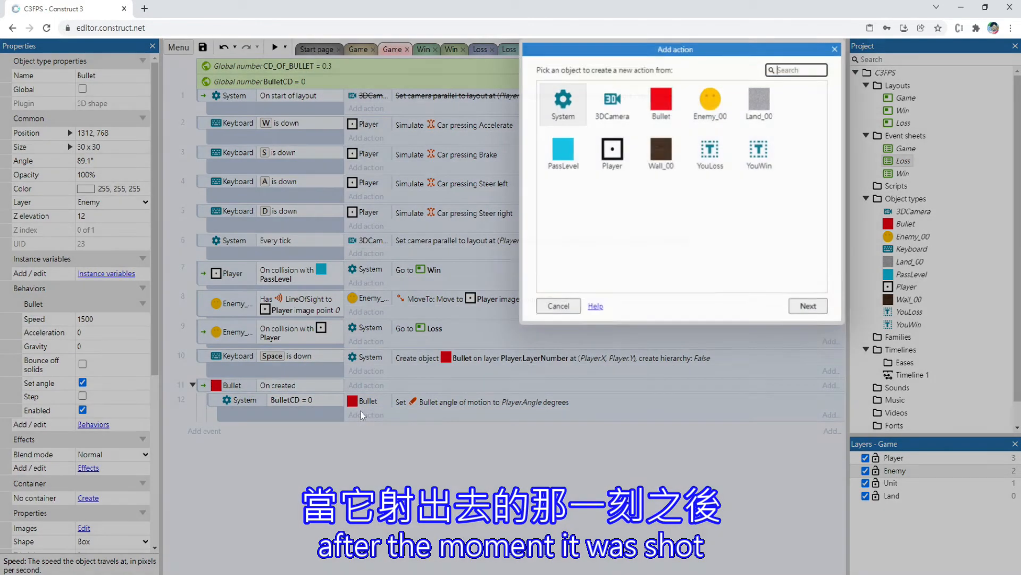
double_click(563, 106)
text(S)
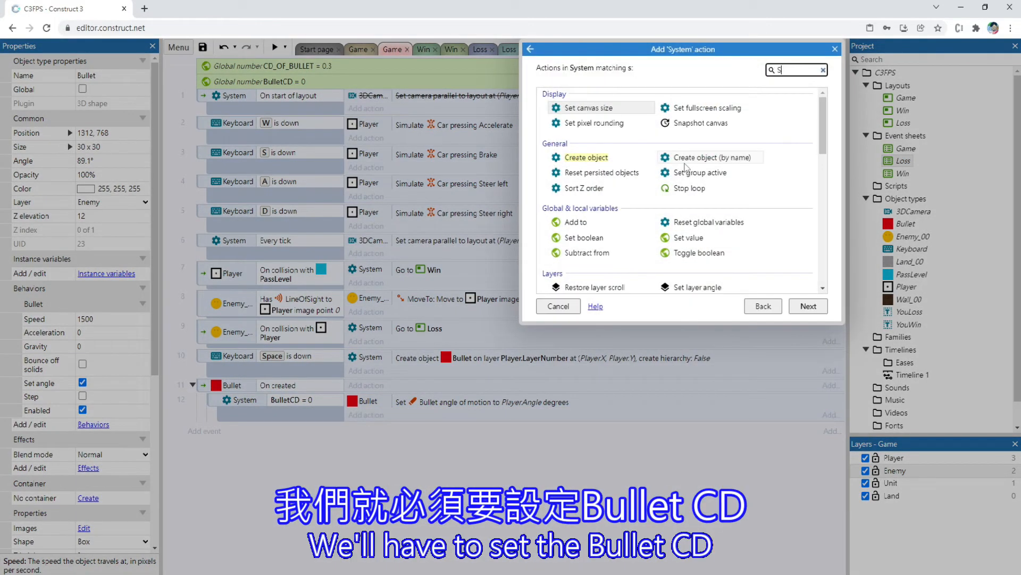
text(ET val)
key(Return)
key(Tab)
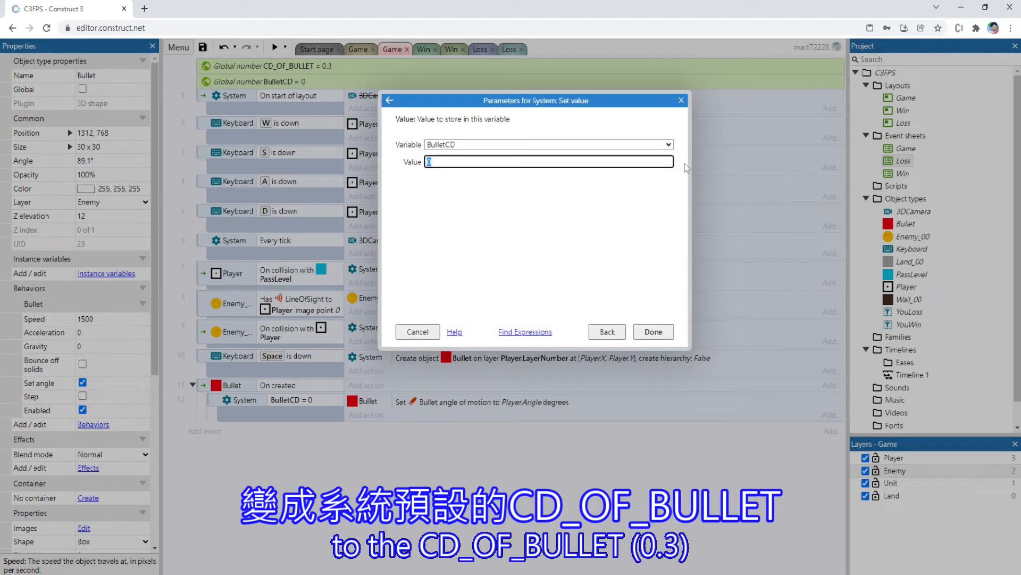
text(CD)
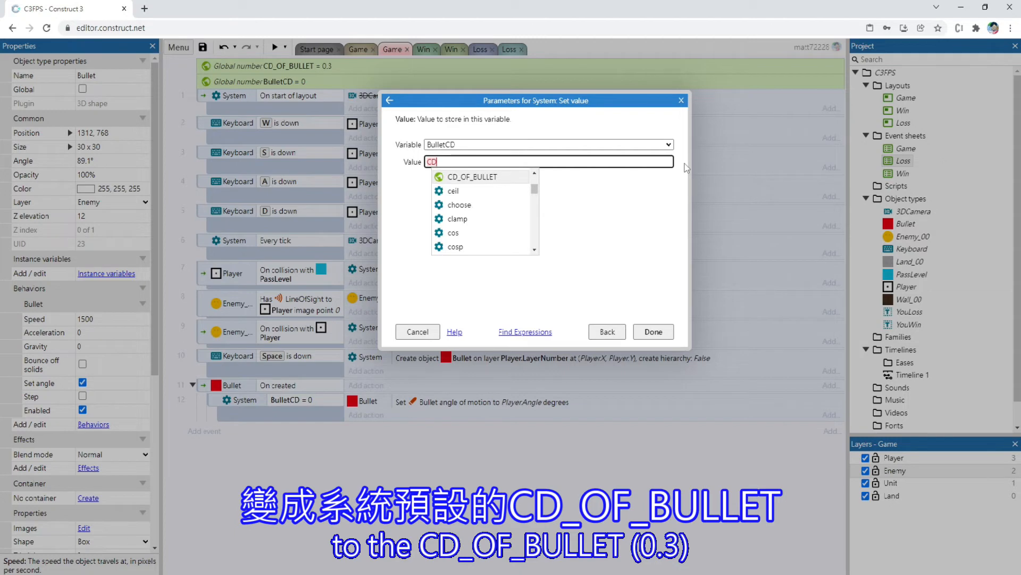
key(Return)
key(Return)
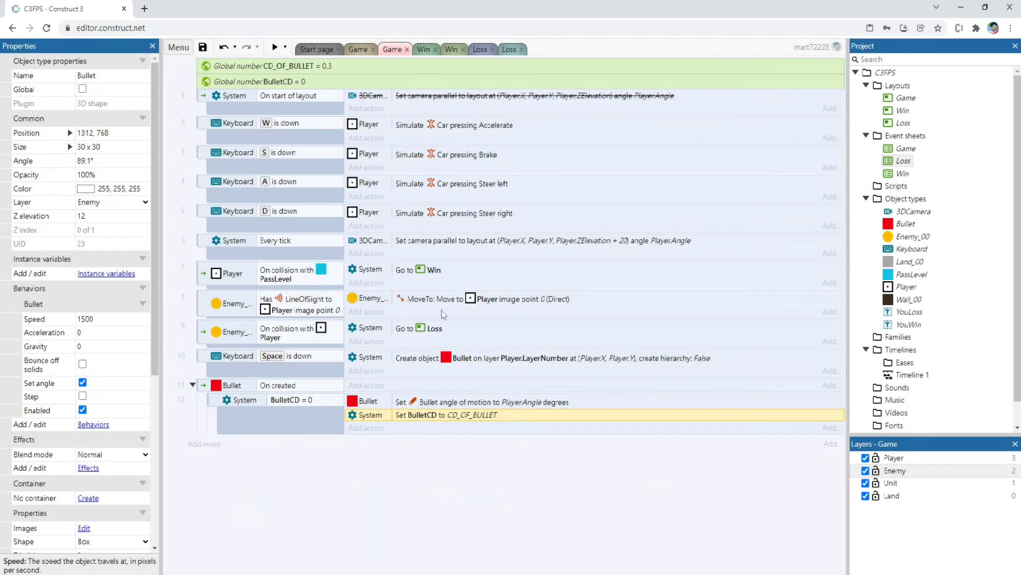
Preview the Game layout and fire bullets to check whether the cooldown limits shooting
click(358, 49)
click(275, 47)
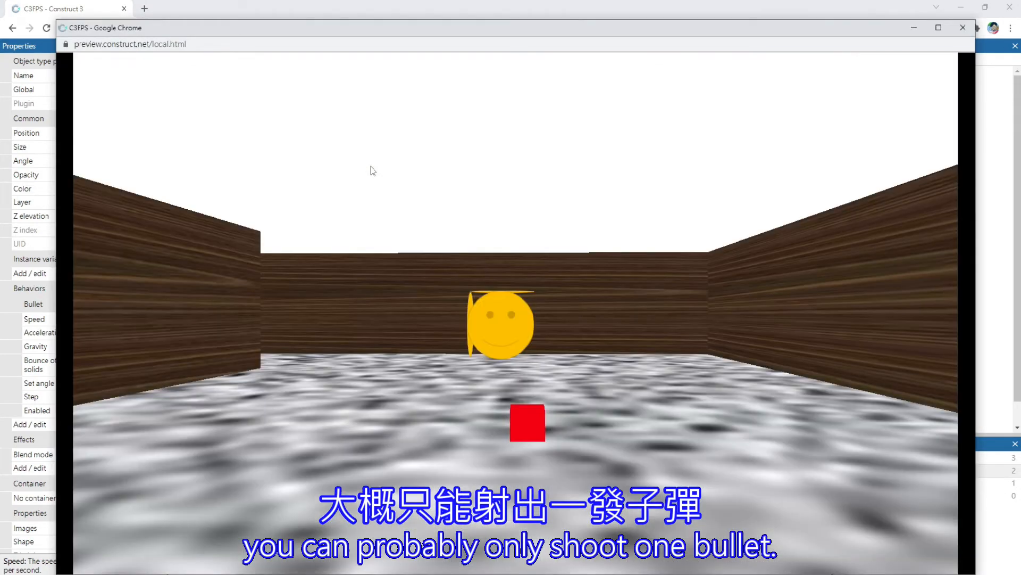
key(space)
key(space)
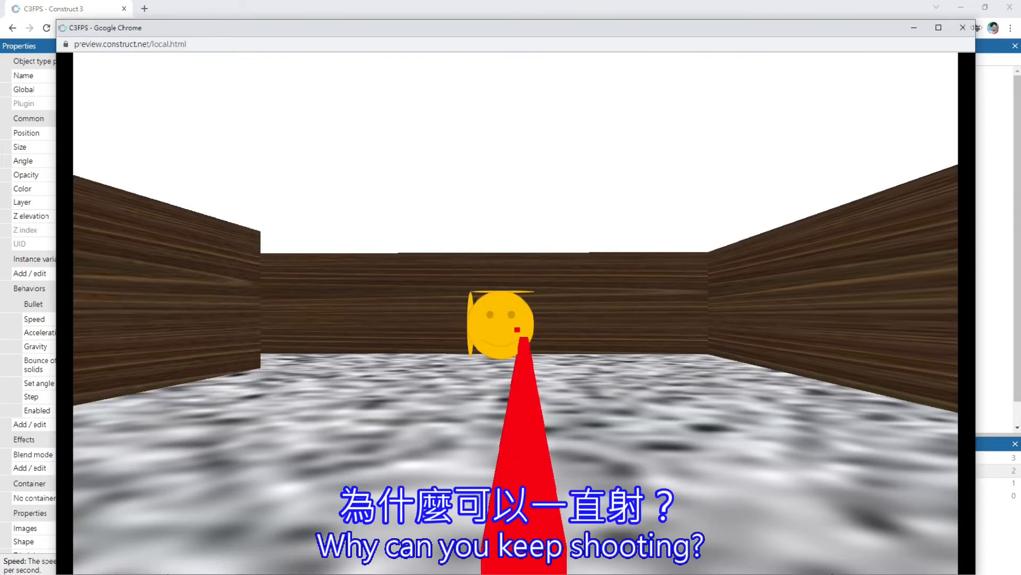
click(963, 27)
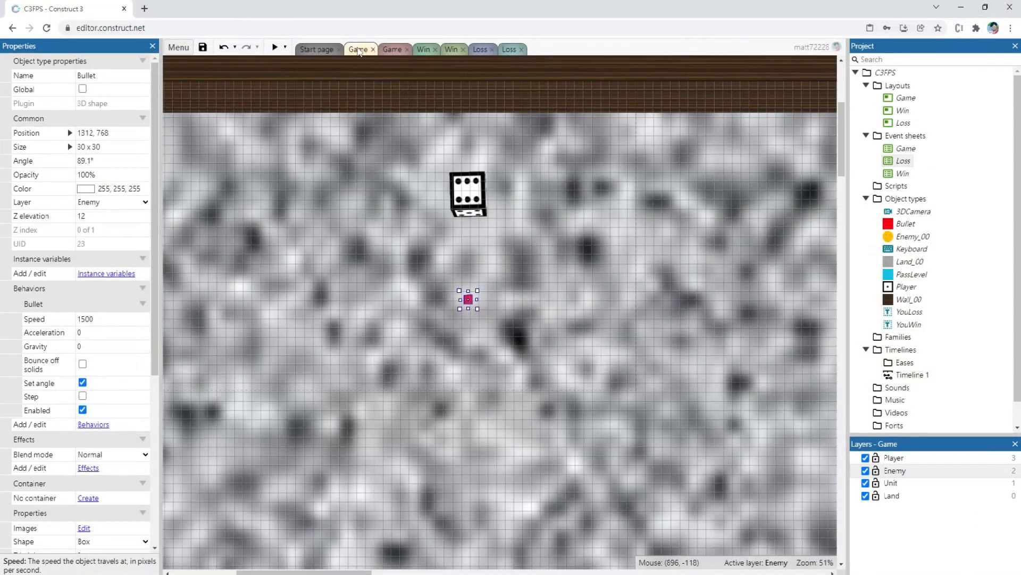
Move the Bullet angle-of-motion action from the sub-event back to the "On created" event in the Game event sheet
click(392, 49)
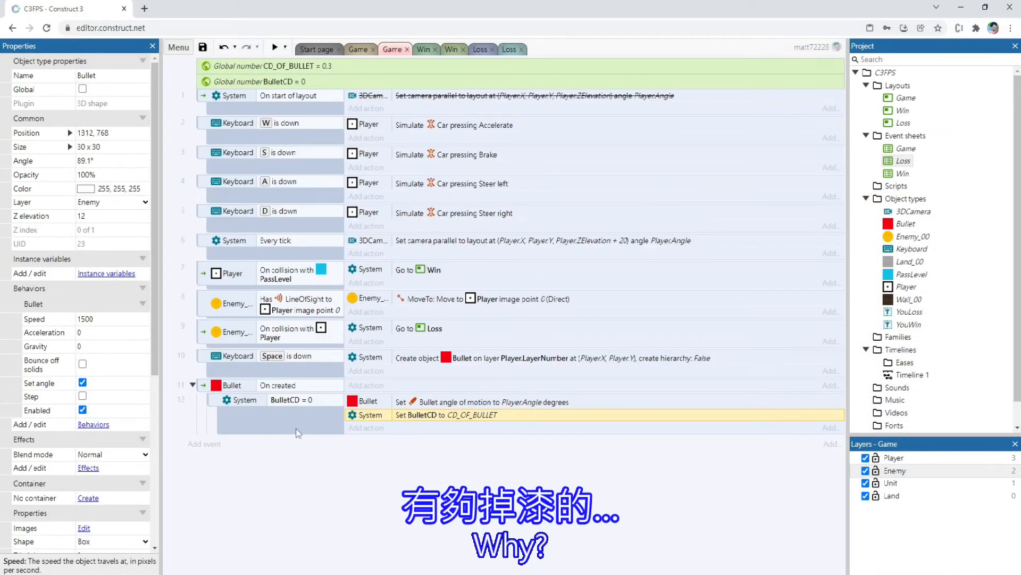
click(277, 410)
drag(404, 407, 417, 392)
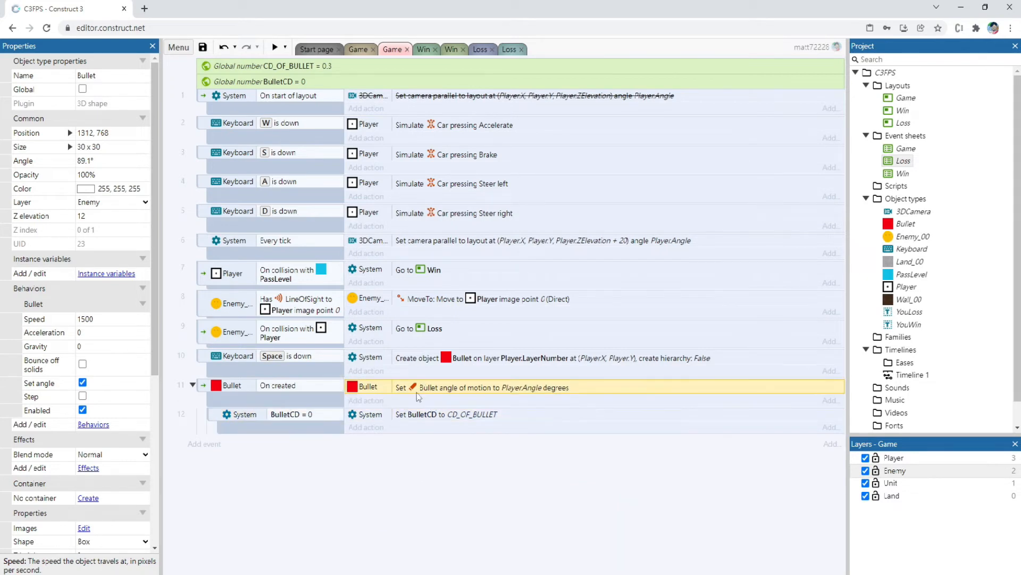
Make the BulletCD = 0 sub-event a child of the "Space is down" event and move the Create object Bullet action into it
click(280, 422)
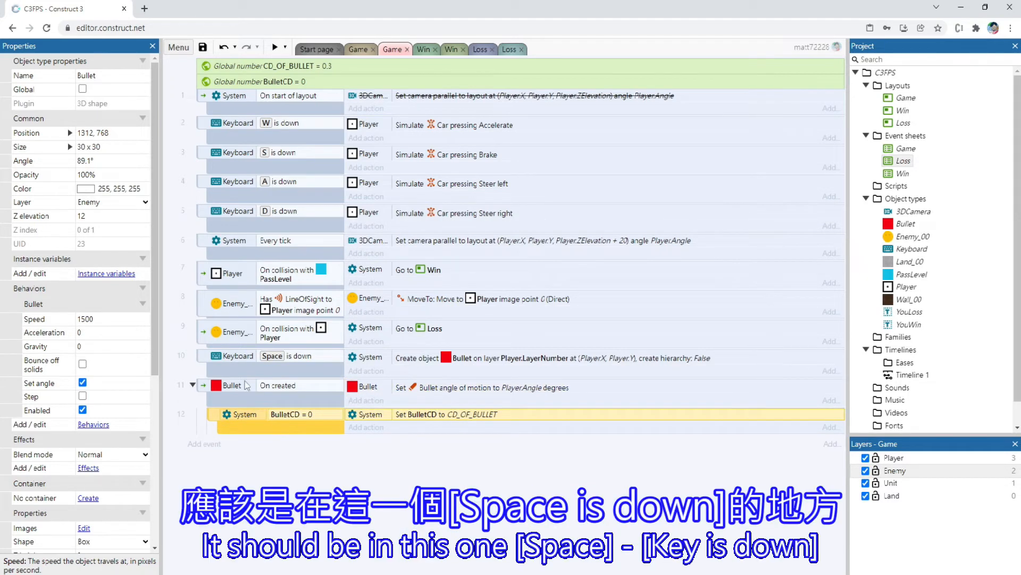
drag(270, 421, 290, 375)
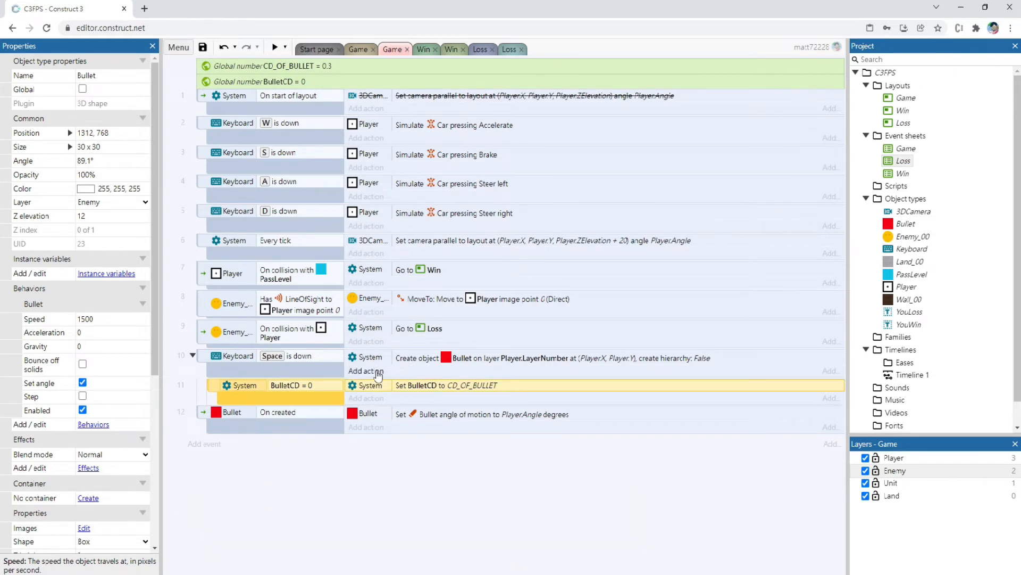
drag(375, 358, 375, 387)
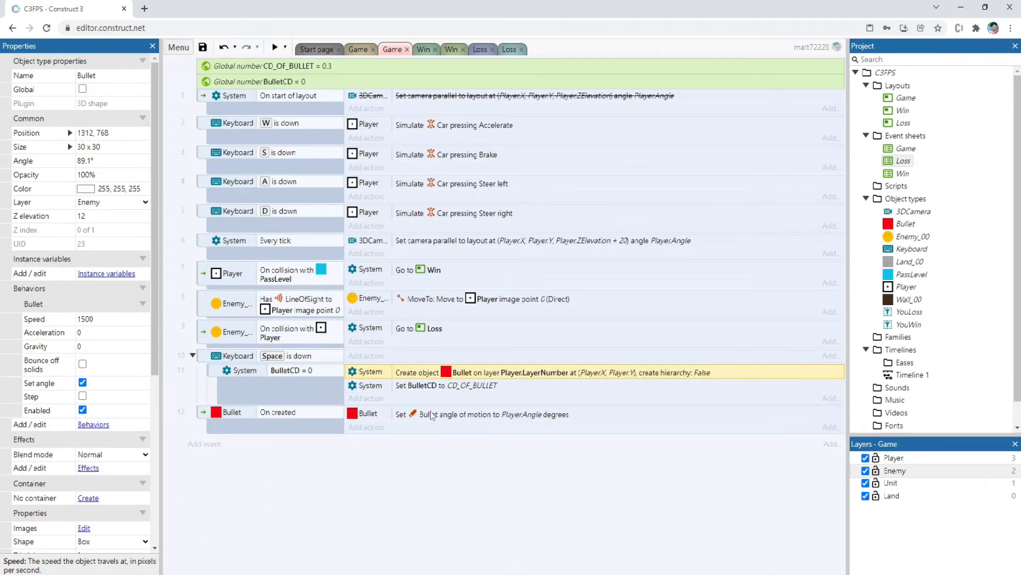
click(203, 358)
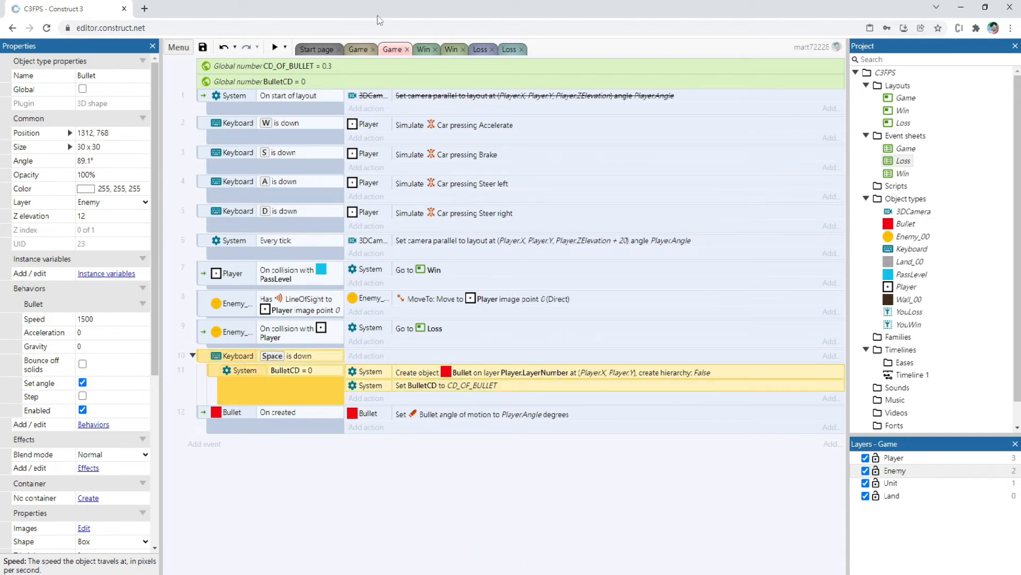
Preview the Game layout again to check the shooting limit, and return to the Game event sheet
click(358, 49)
click(274, 47)
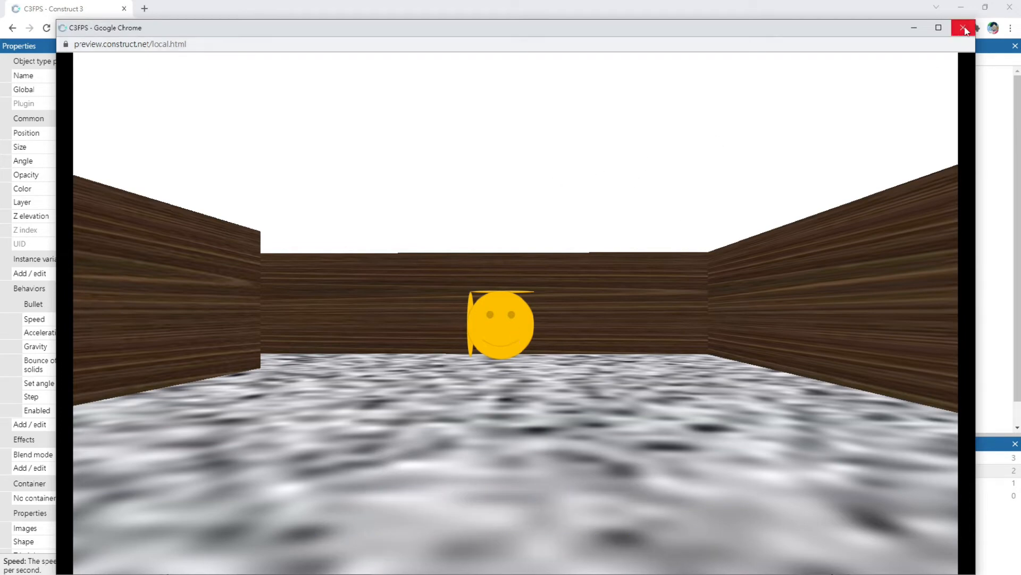
click(963, 28)
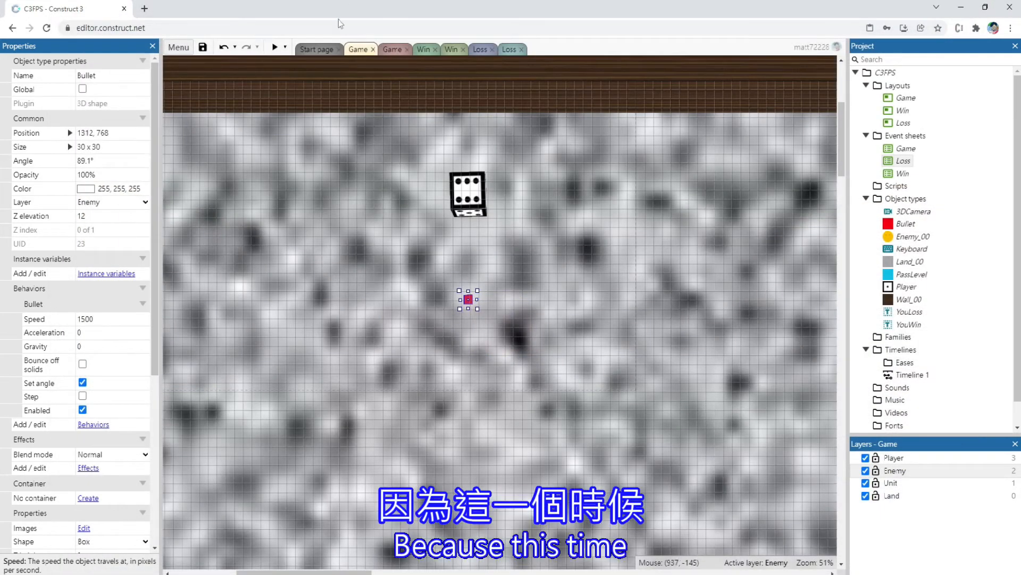
click(389, 49)
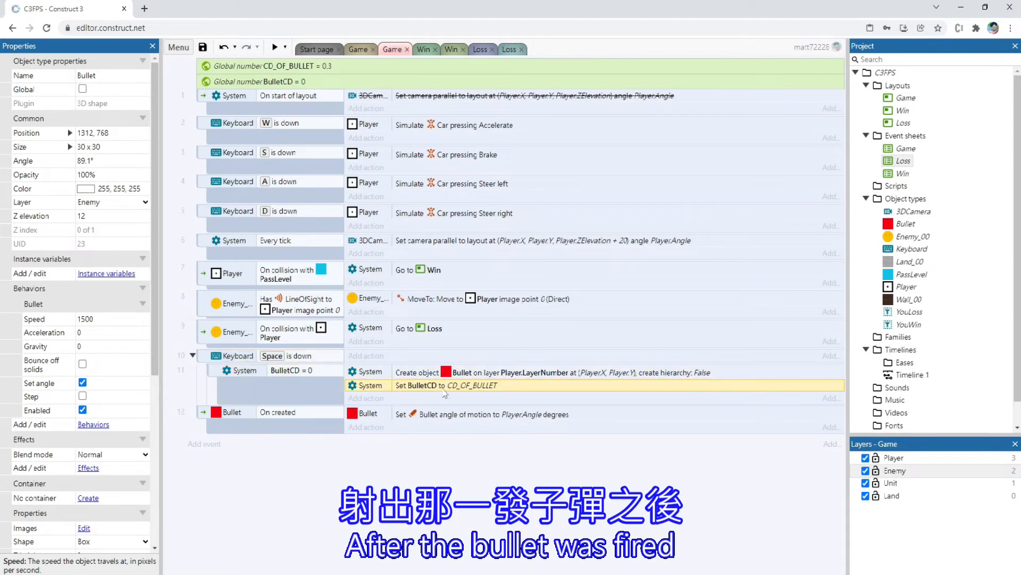
Add a System "Every X seconds" event with a 0.1-second interval to the Game event sheet
click(415, 387)
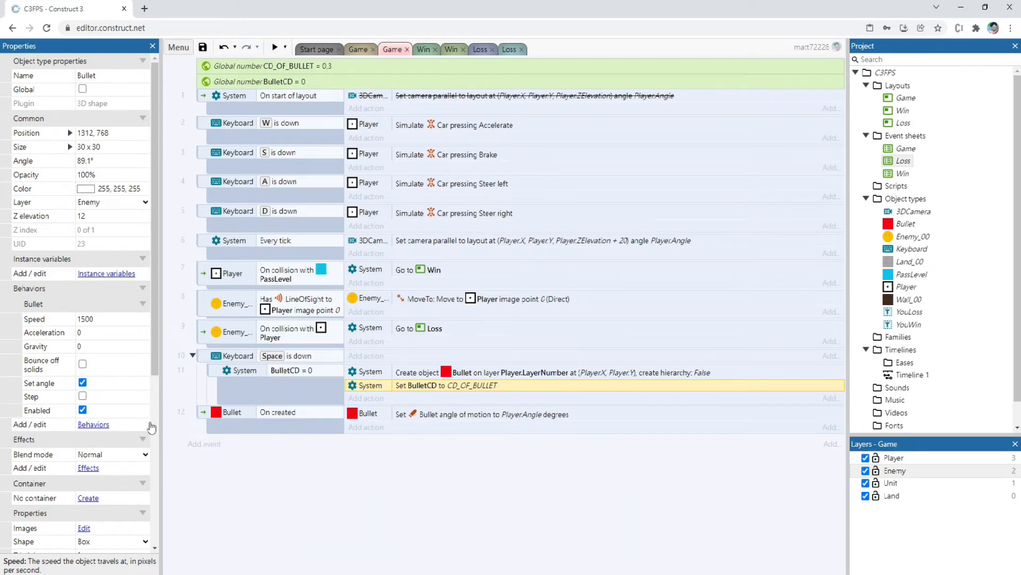
double_click(248, 465)
double_click(575, 106)
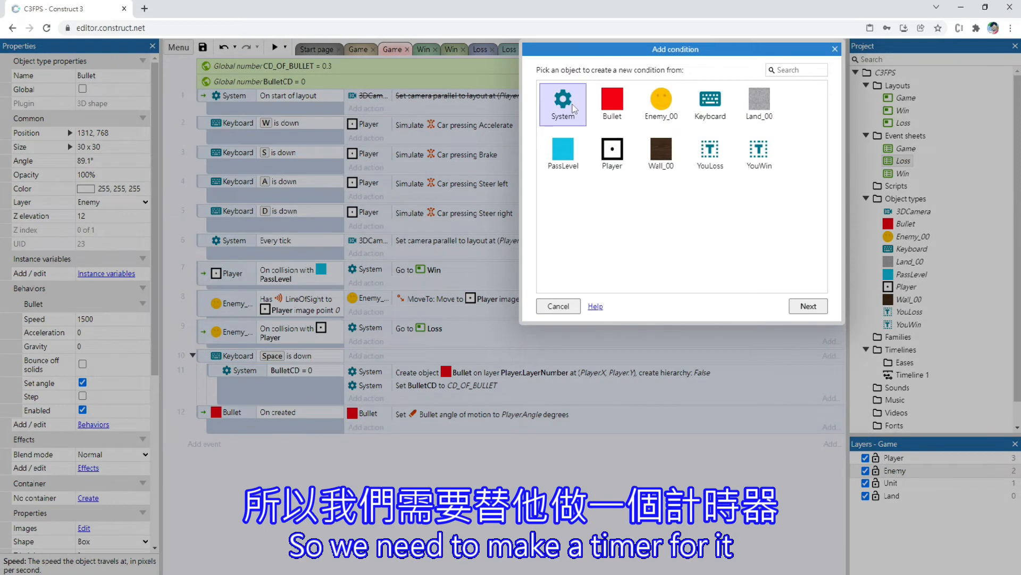
text(EV)
key(BackSpace)
key(BackSpace)
key(Caps_Lock)
text(eve)
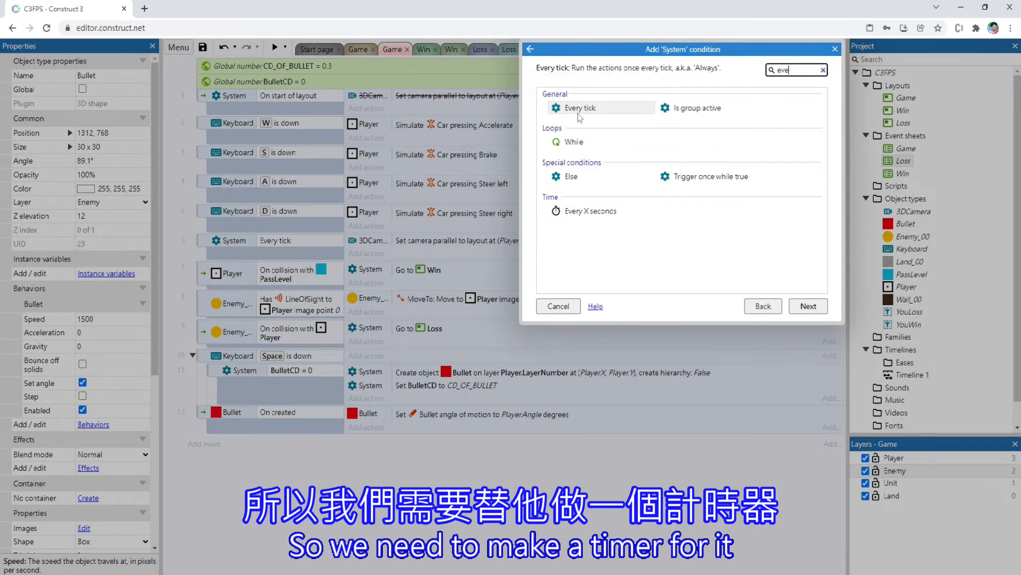
click(584, 213)
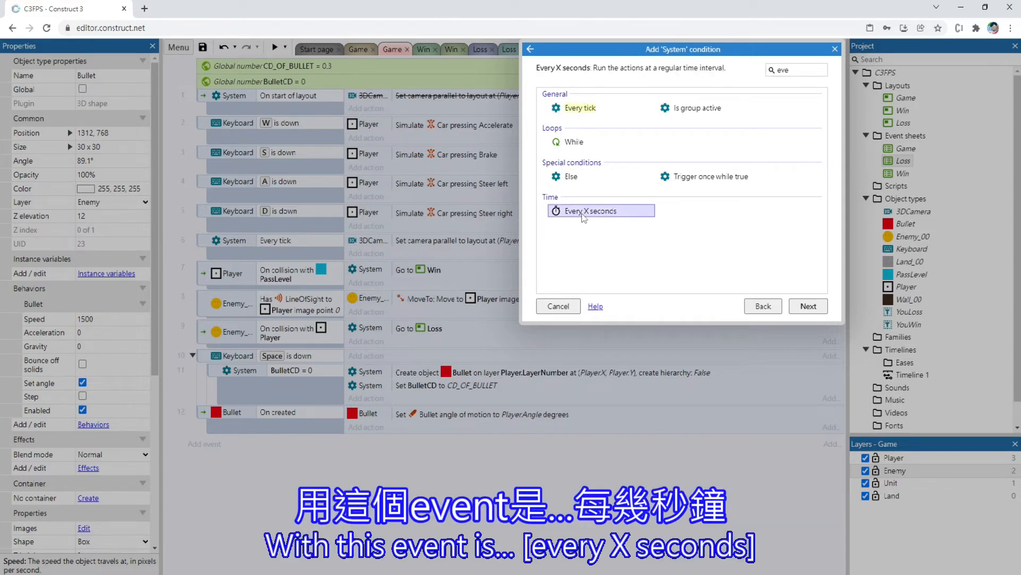
double_click(583, 211)
text(0.1)
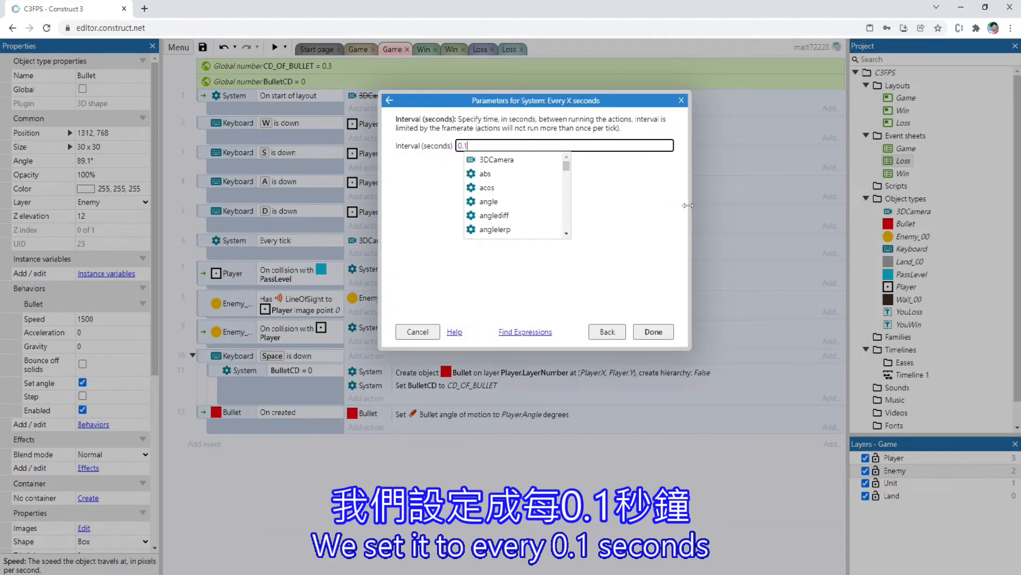
key(Return)
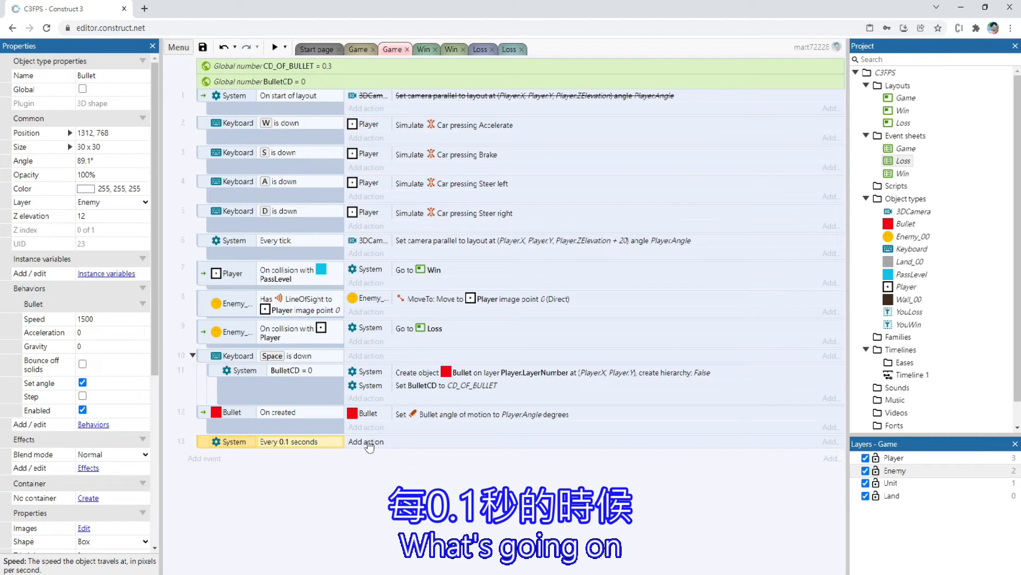
Add a sub-event under the "Every 0.1 seconds" event that checks whether BulletCD is greater than 0
right_click(202, 443)
mouse_move(234, 281)
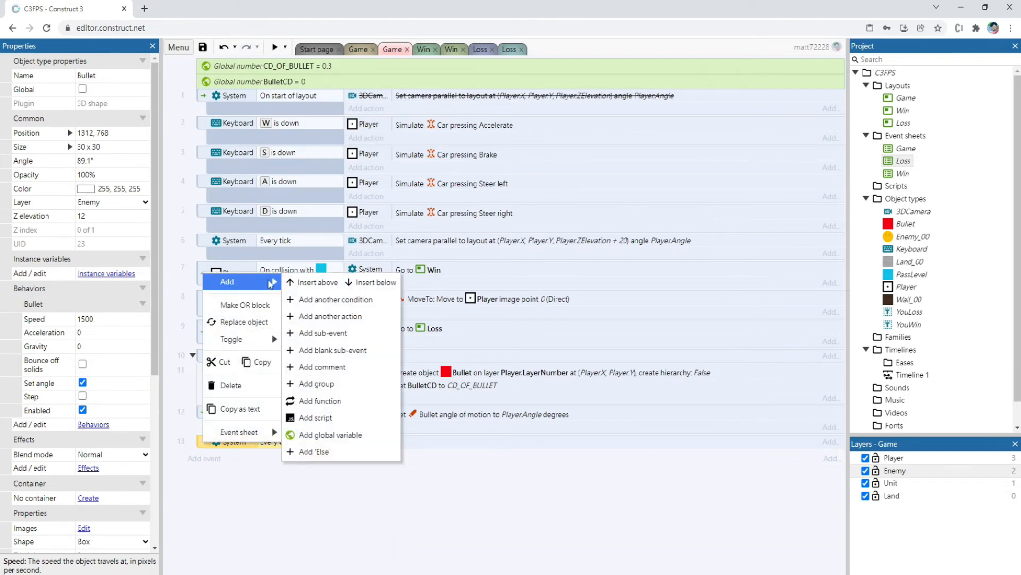
click(375, 332)
key(Return)
double_click(595, 254)
click(482, 145)
click(483, 148)
click(460, 161)
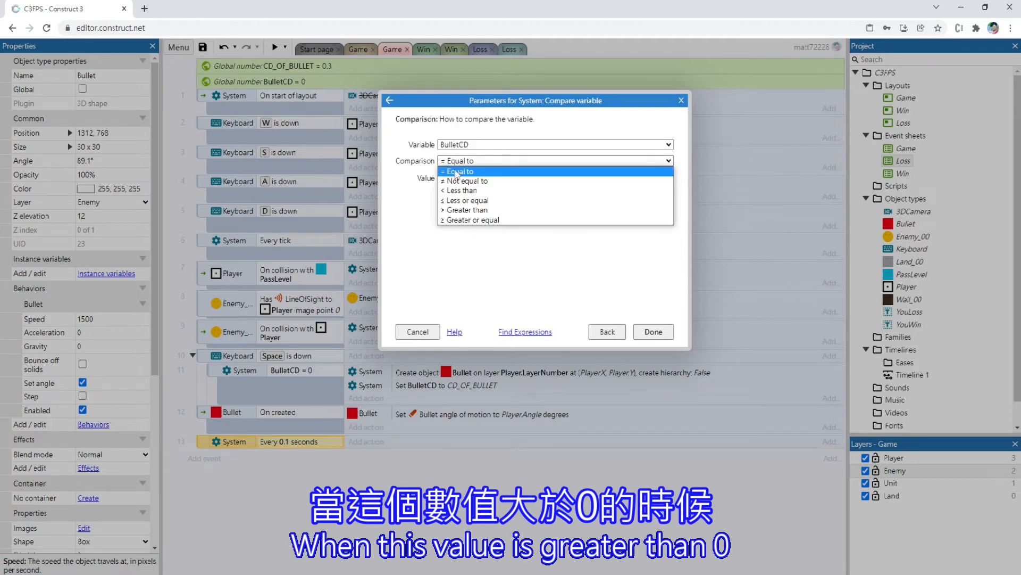
click(461, 211)
click(670, 331)
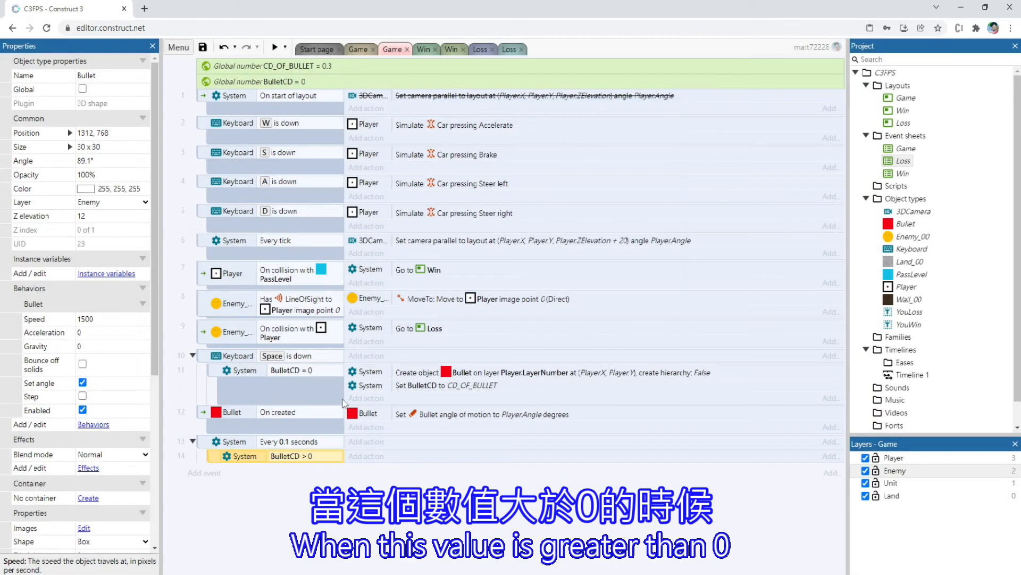
Add a System action to the BulletCD > 0 sub-event that subtracts 0.1 from BulletCD
click(366, 456)
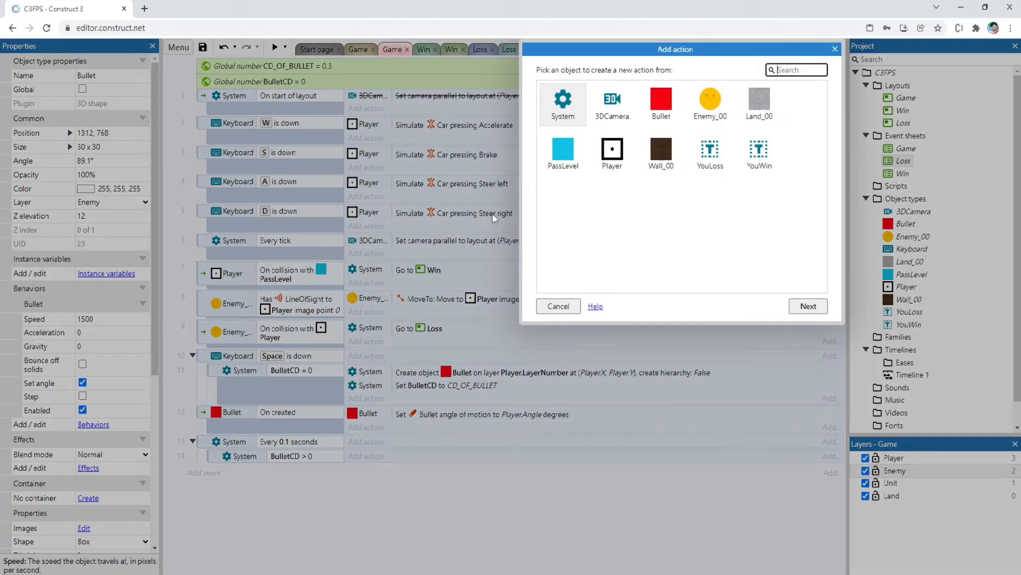
double_click(561, 103)
text(s)
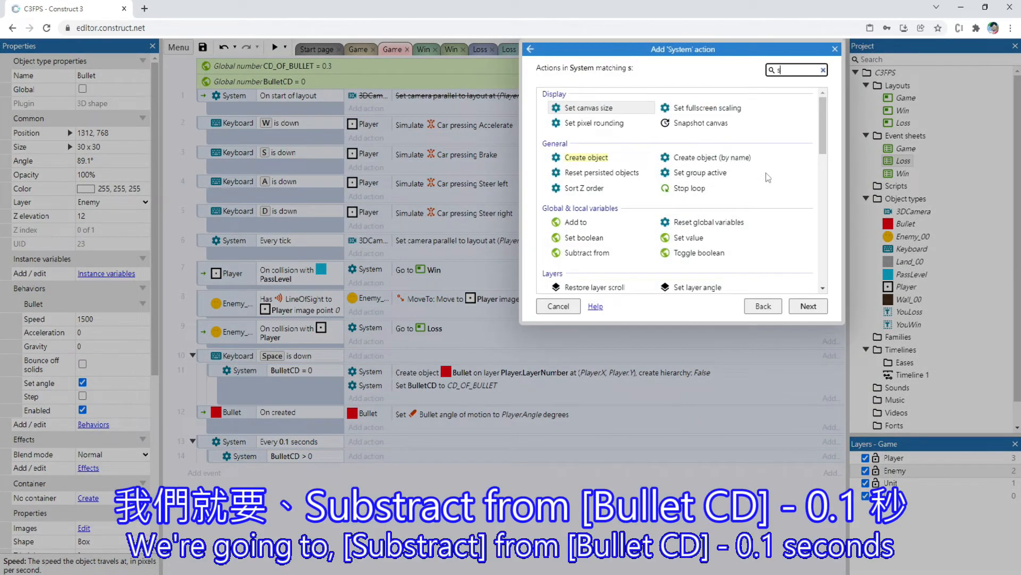
text(ub)
double_click(597, 112)
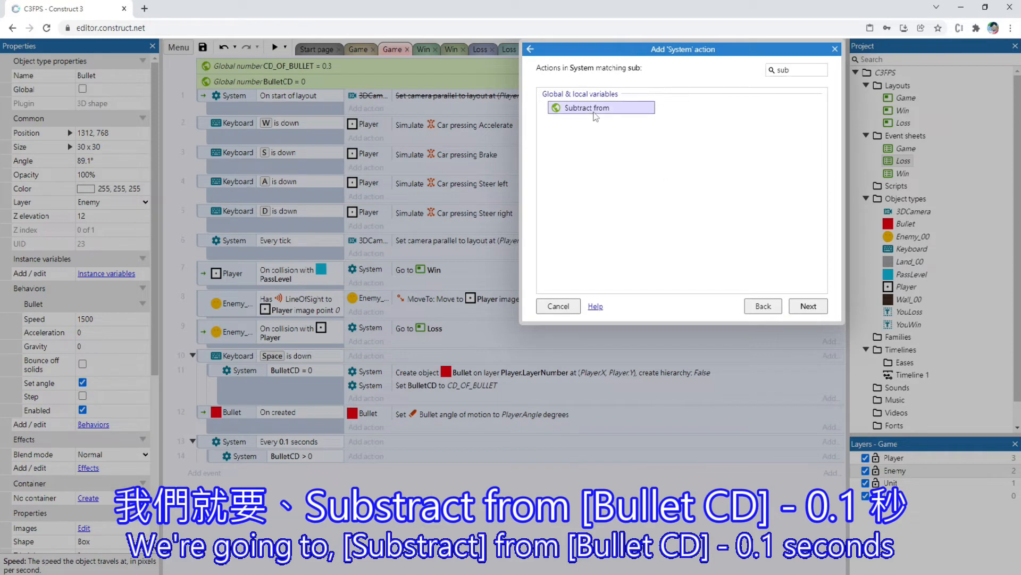
click(443, 163)
text(0.1)
key(Return)
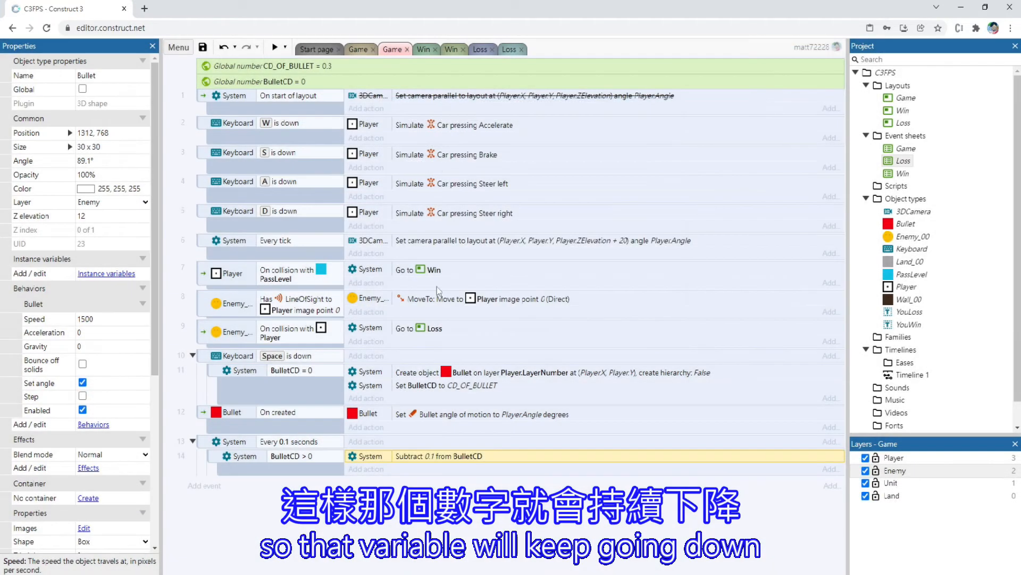
Add a nested sub-event under BulletCD > 0 that checks whether BulletCD is less than 0
right_click(268, 466)
mouse_move(281, 312)
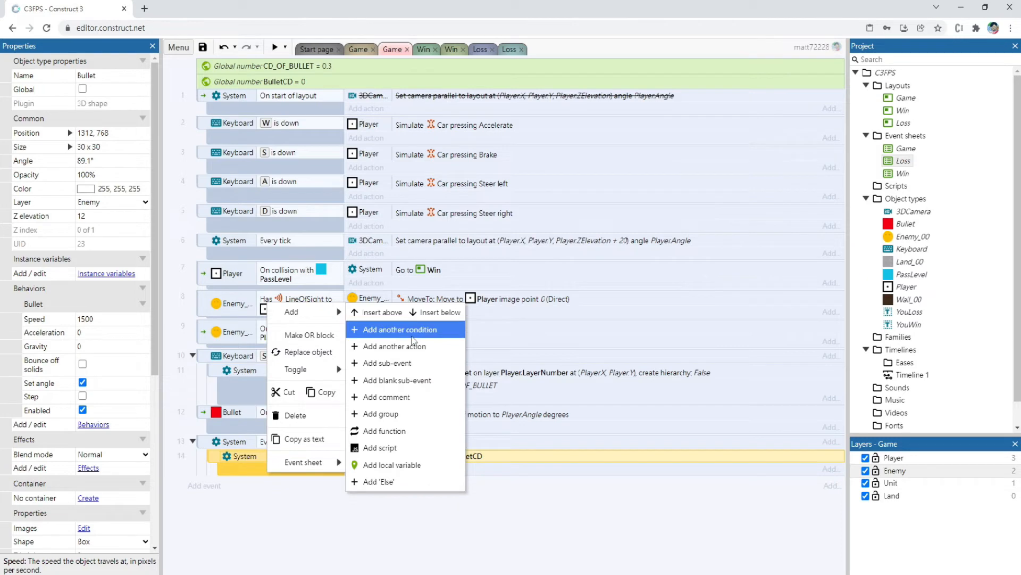
click(414, 363)
key(Return)
double_click(595, 253)
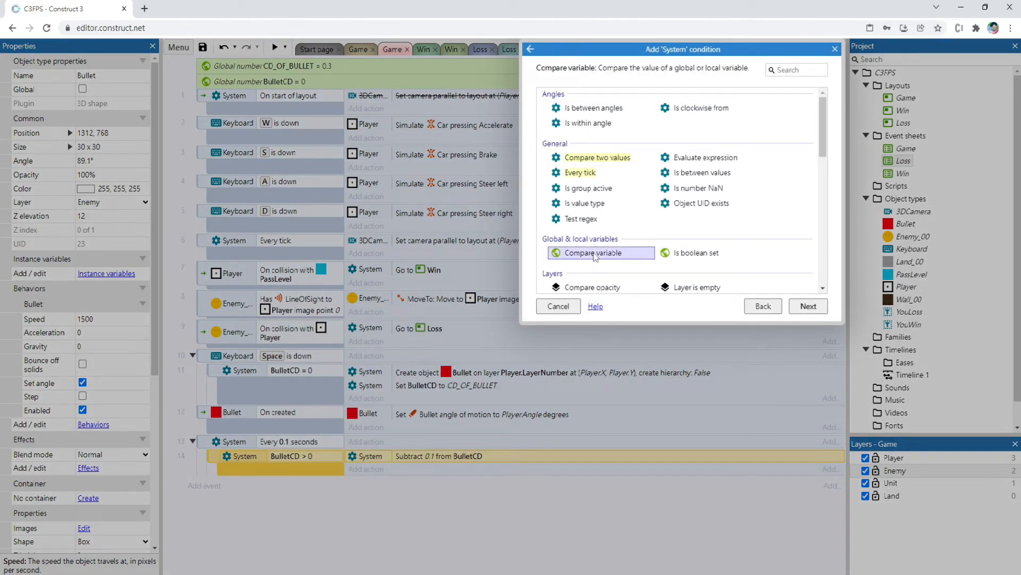
click(476, 161)
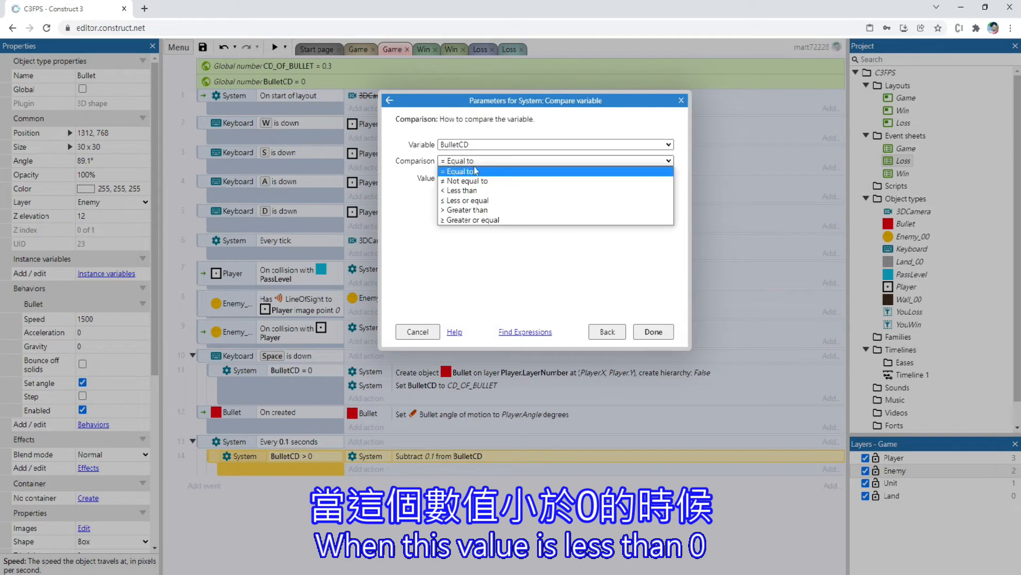
click(471, 190)
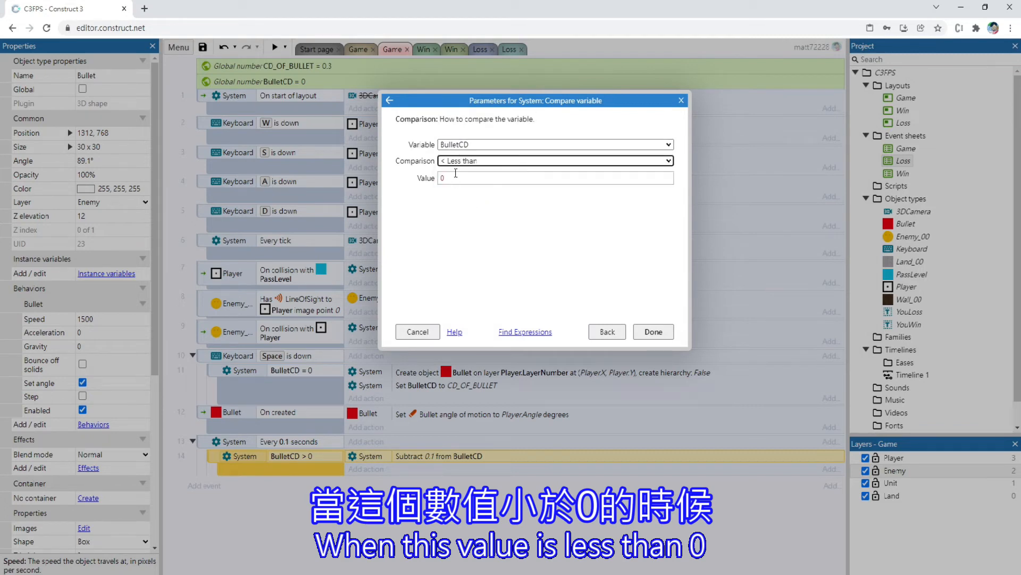
click(653, 331)
Add a System action to the BulletCD < 0 sub-event that sets BulletCD to 0
click(368, 484)
double_click(558, 102)
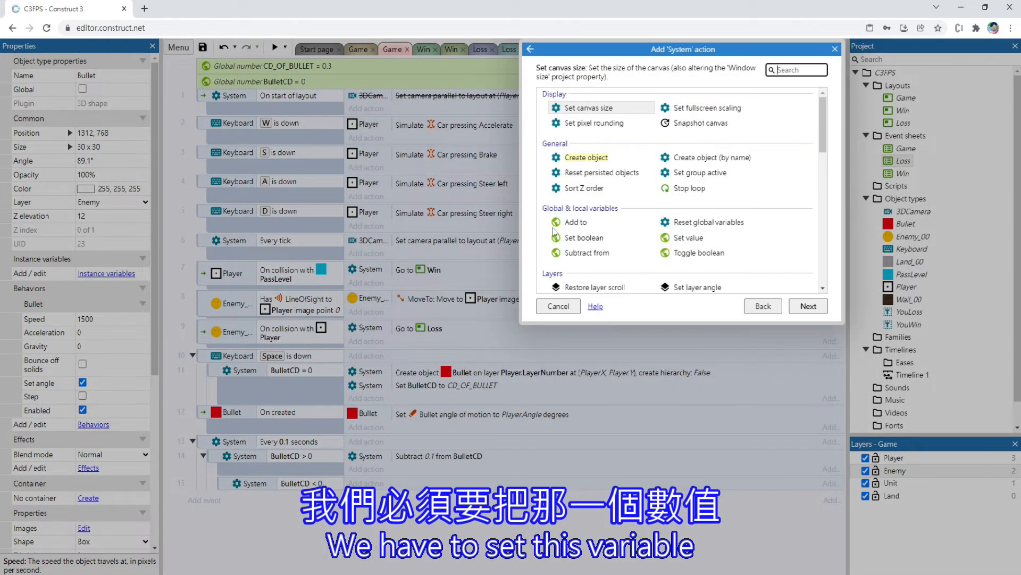
click(585, 239)
double_click(663, 238)
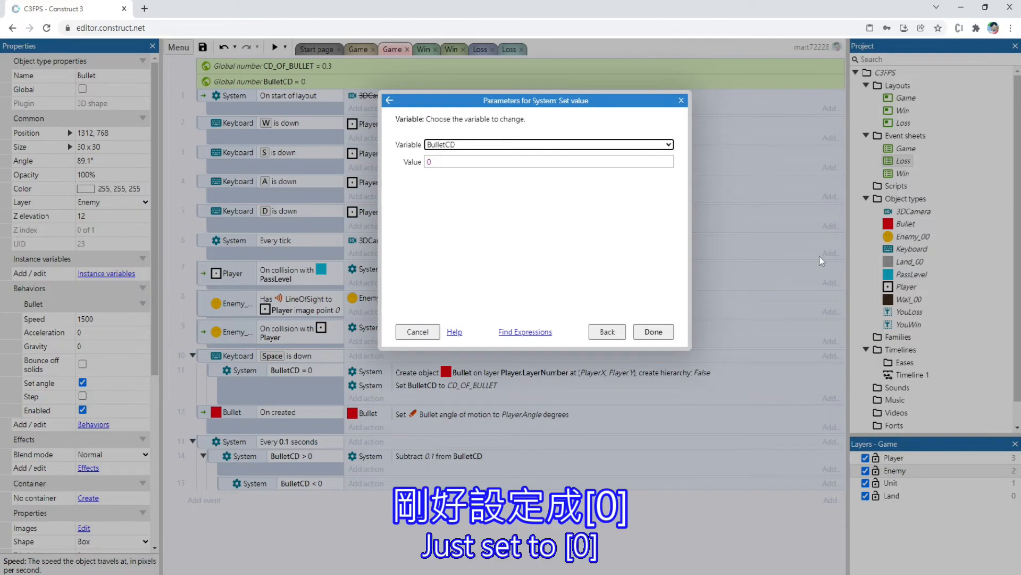
key(Return)
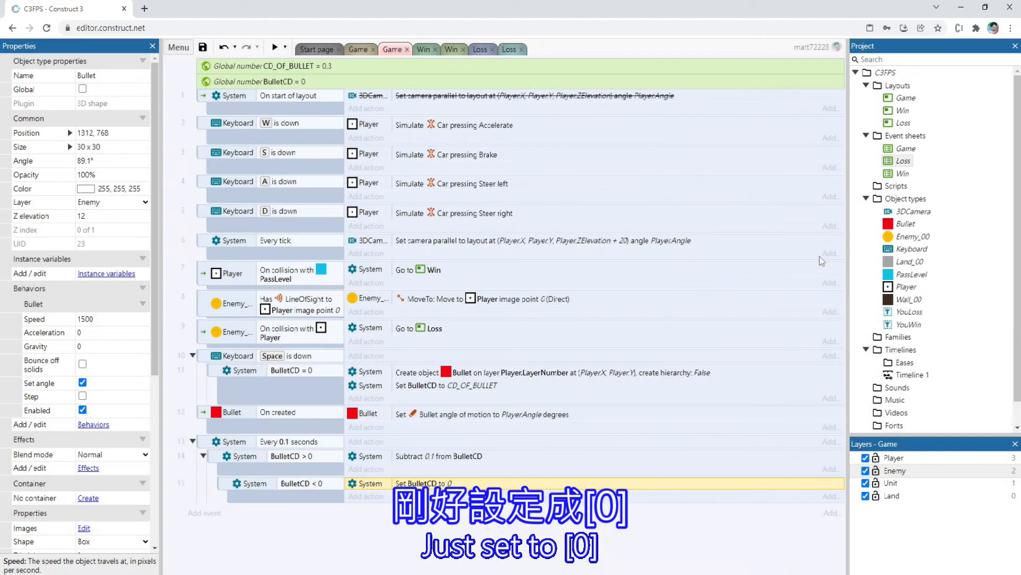
Preview the Game layout, moving and turning the player while firing to check the bullet cooldown, and close the preview
click(361, 48)
click(274, 47)
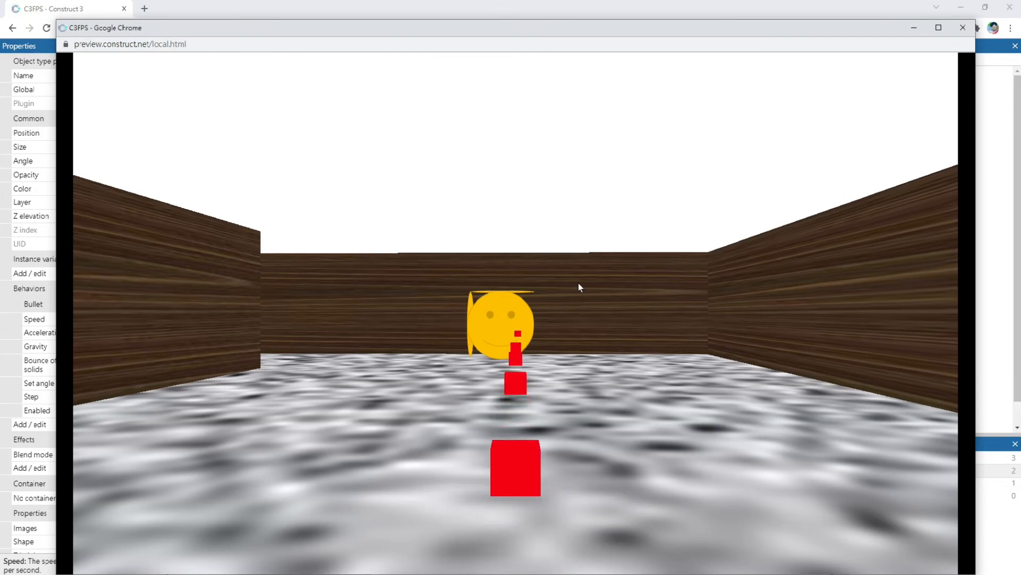
key(Up)
key(Left)
key(Down)
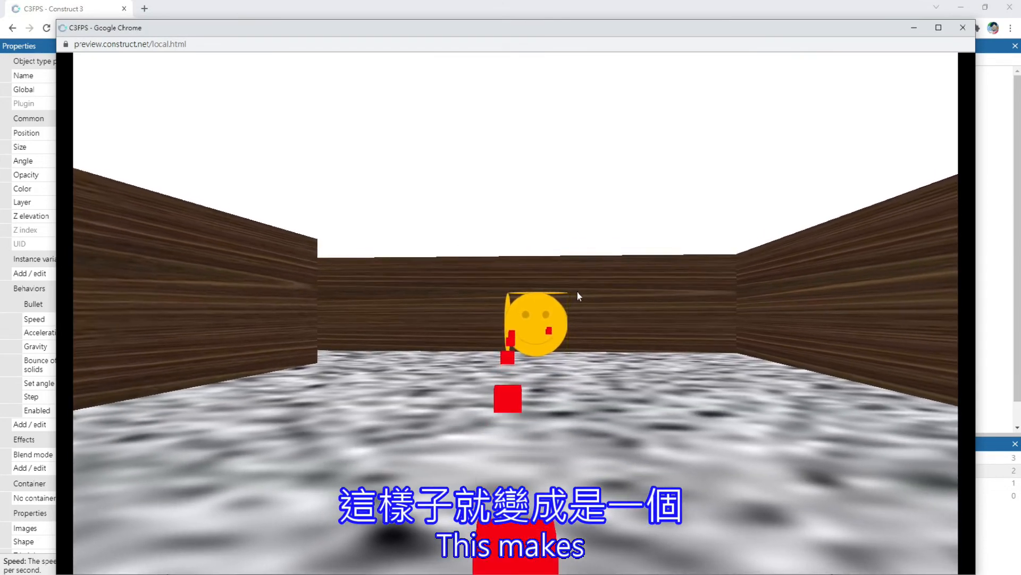
key(Right)
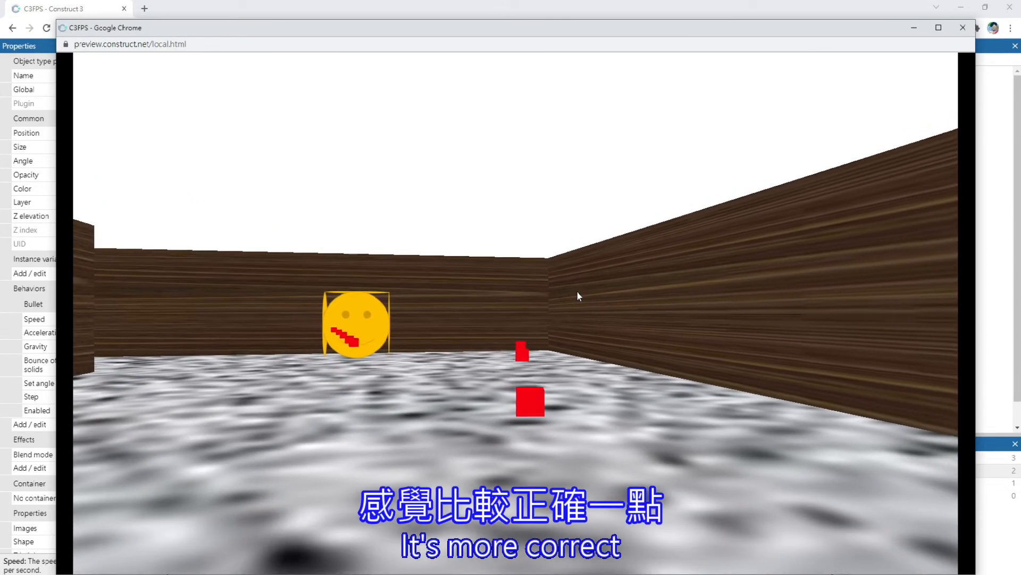
key(Left)
key(Right)
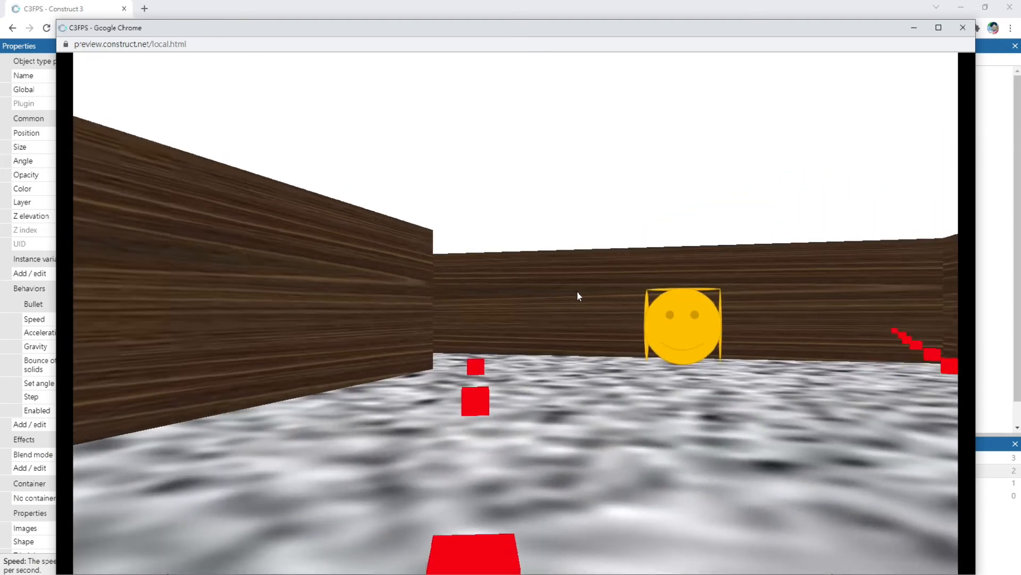
key(Down)
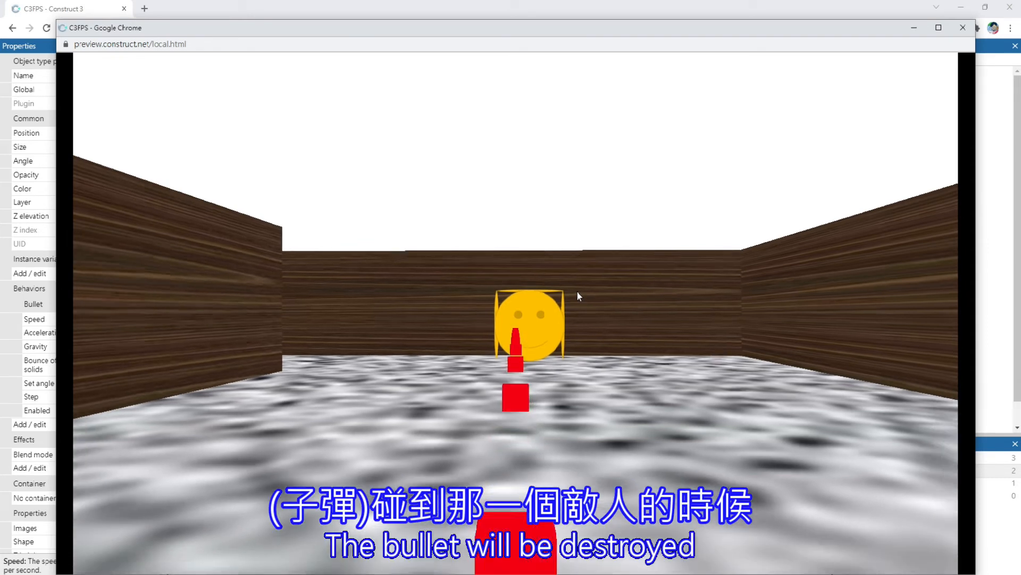
key(Down)
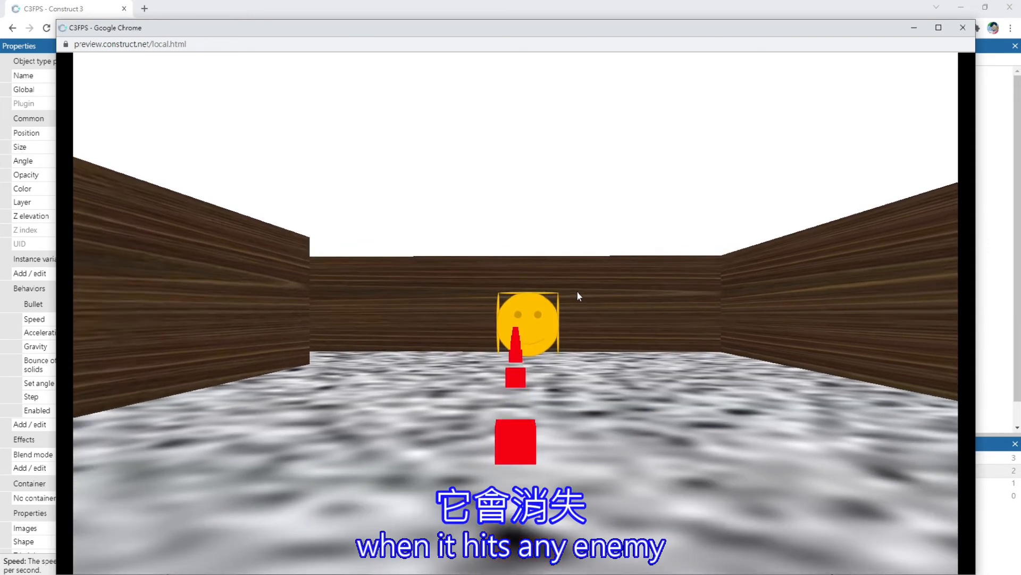
click(963, 27)
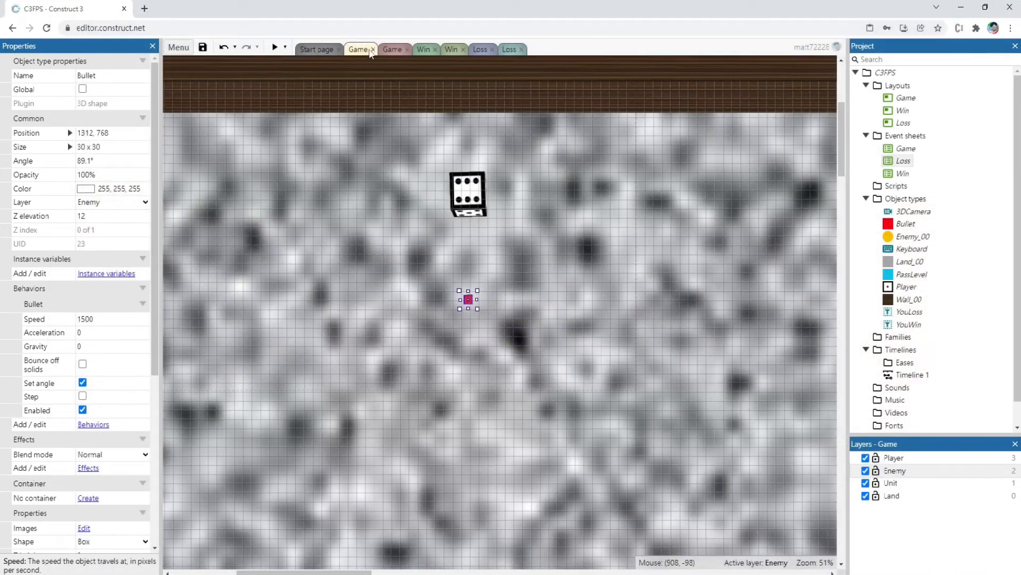
Add a Bullet "On collision with another object" event for Wall_00 to the Game event sheet
click(388, 49)
double_click(267, 533)
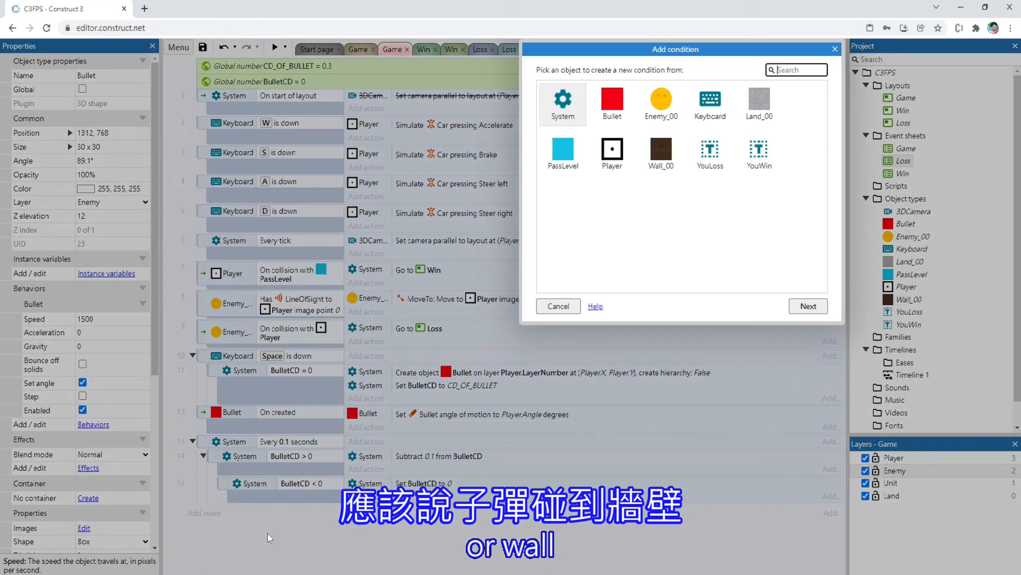
double_click(605, 119)
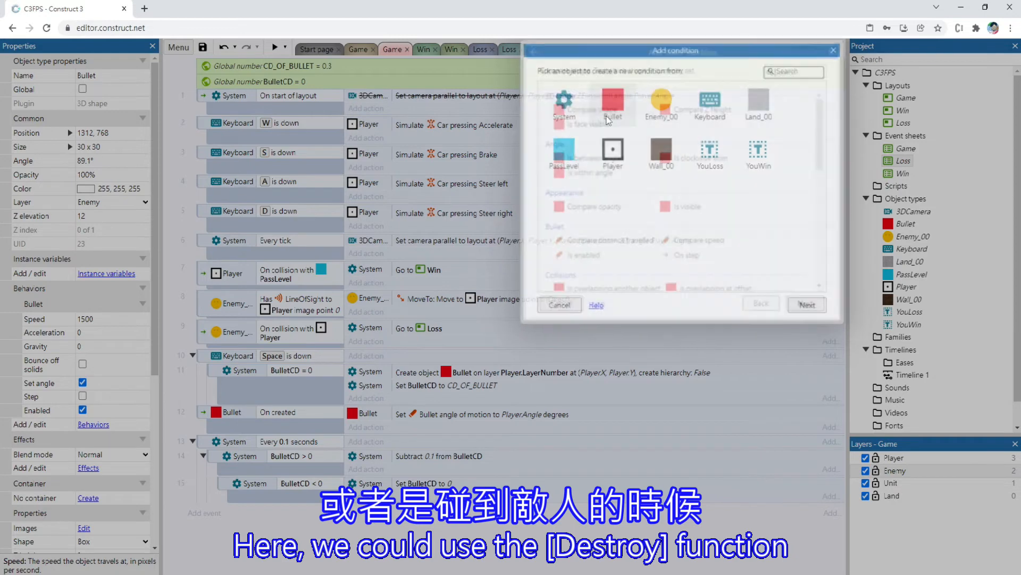
text(on co)
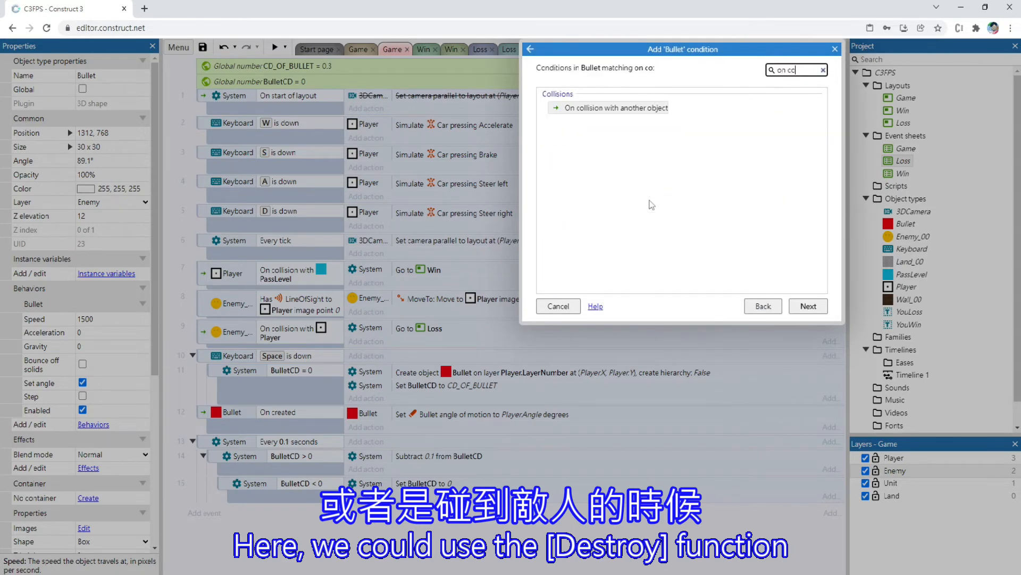
double_click(629, 110)
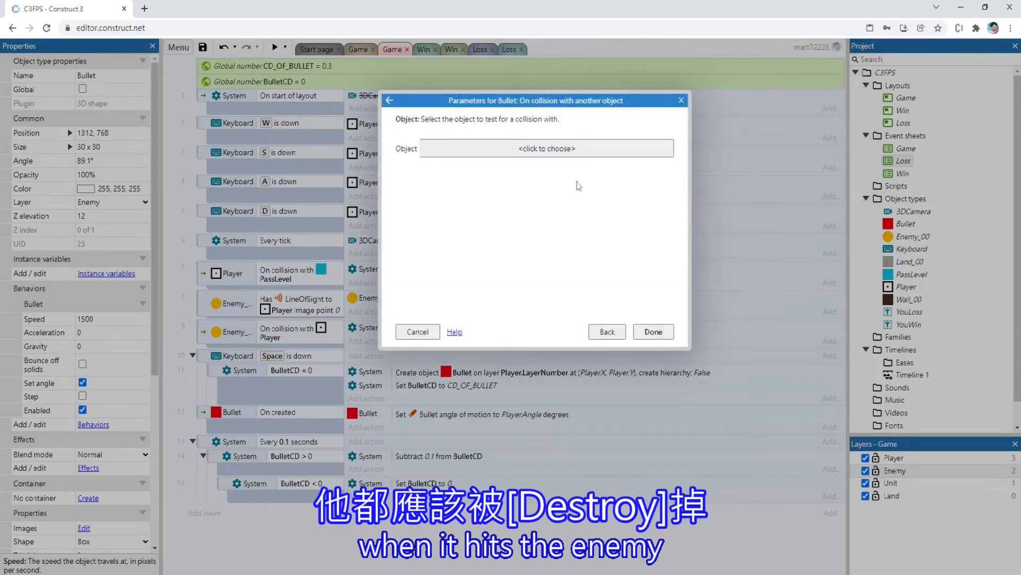
click(510, 153)
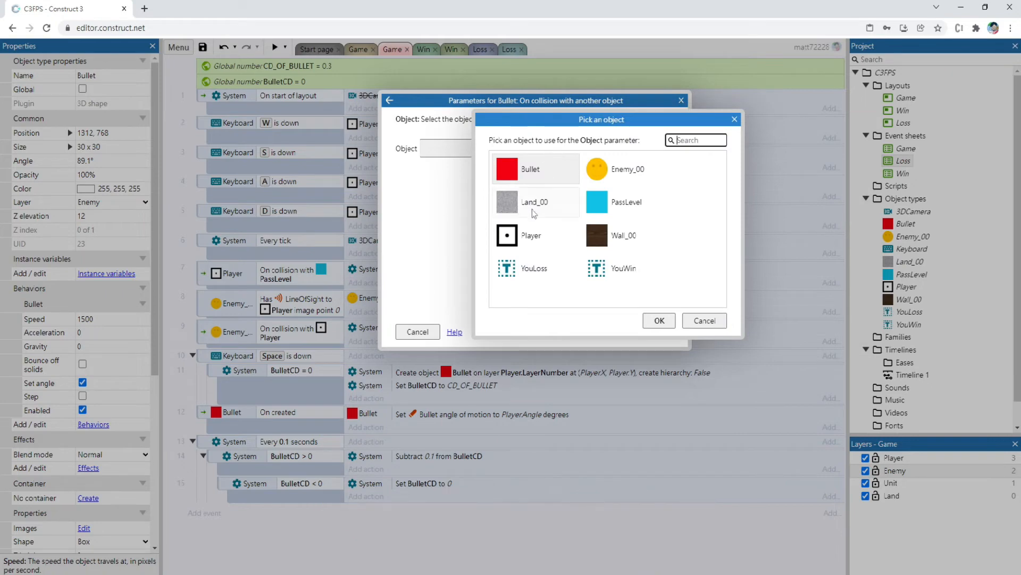
double_click(644, 240)
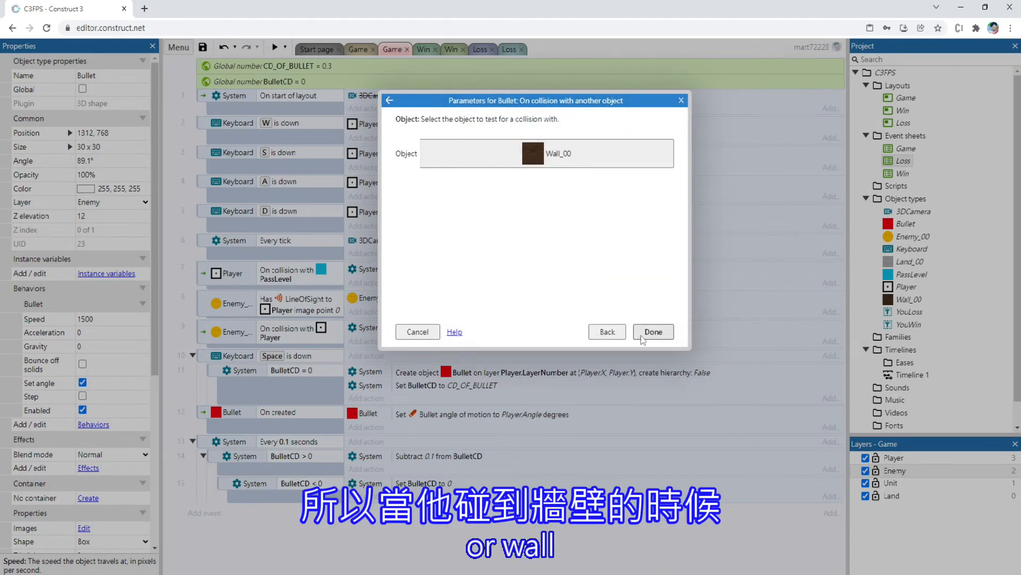
click(653, 332)
Add a Destroy action for Bullet to the Wall_00 collision event
click(363, 524)
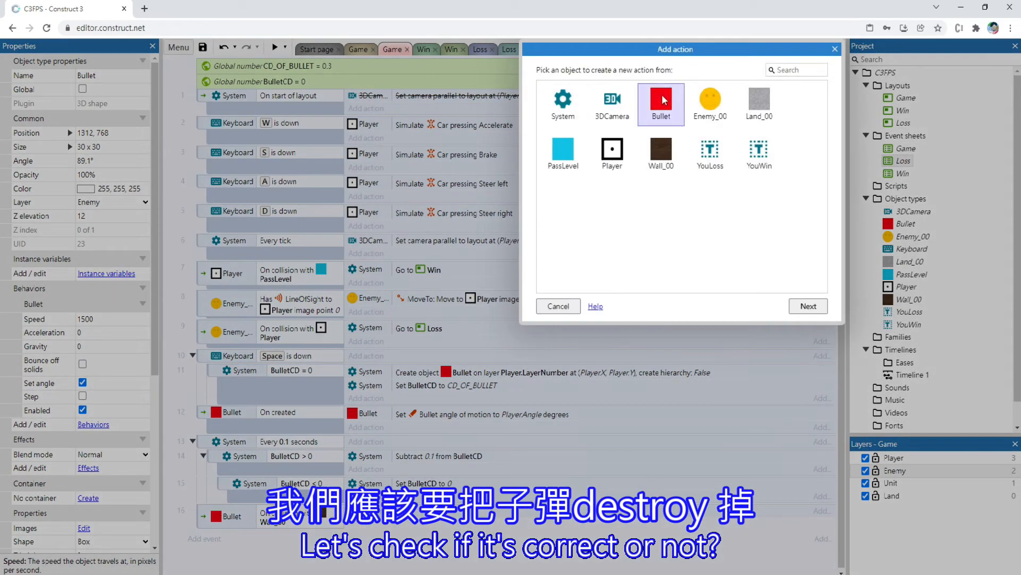
double_click(659, 107)
text(de)
key(Return)
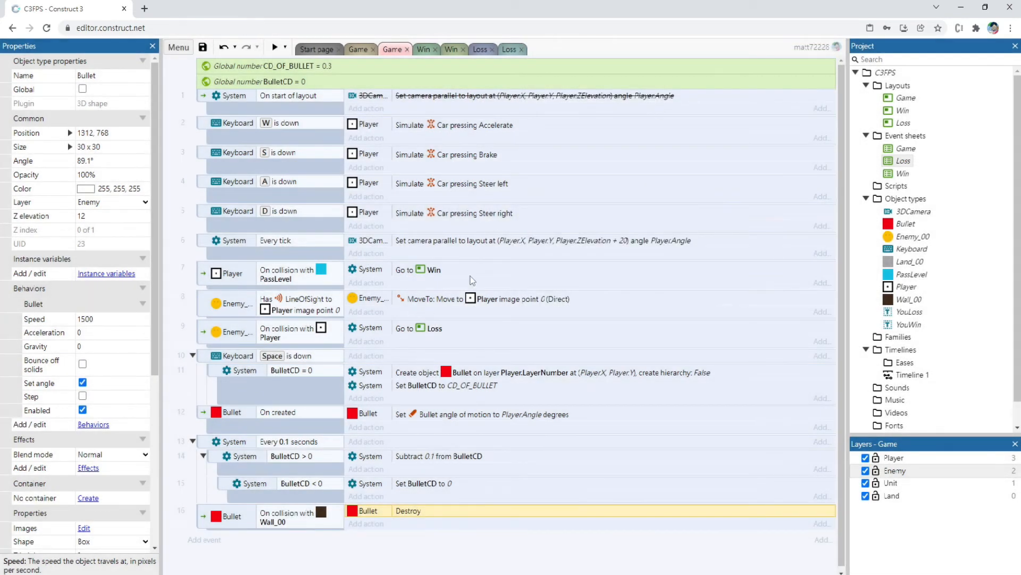
Preview the Game layout, moving the player and firing to test whether bullets are destroyed at the walls
key(F5)
key(w)
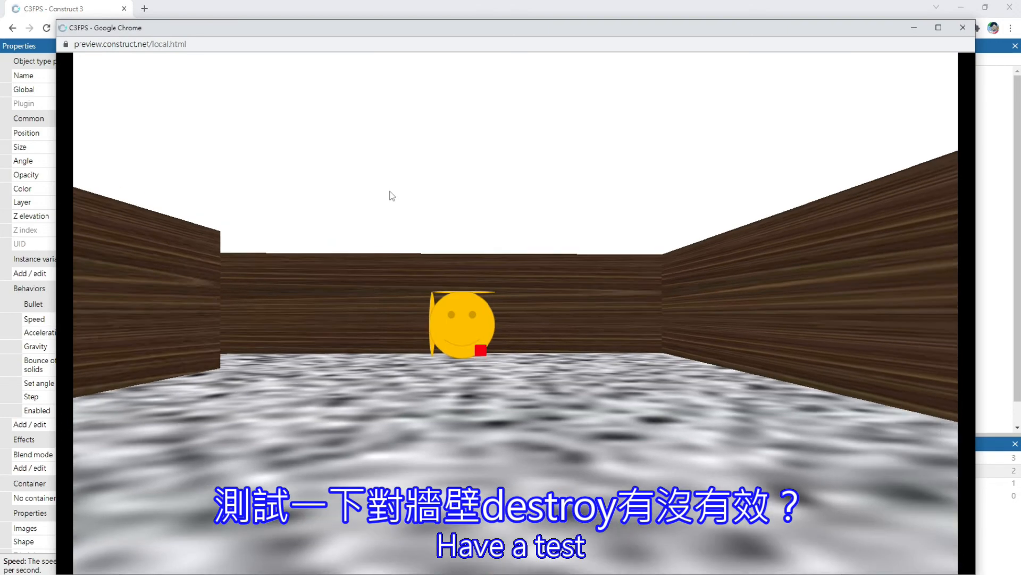
key(space)
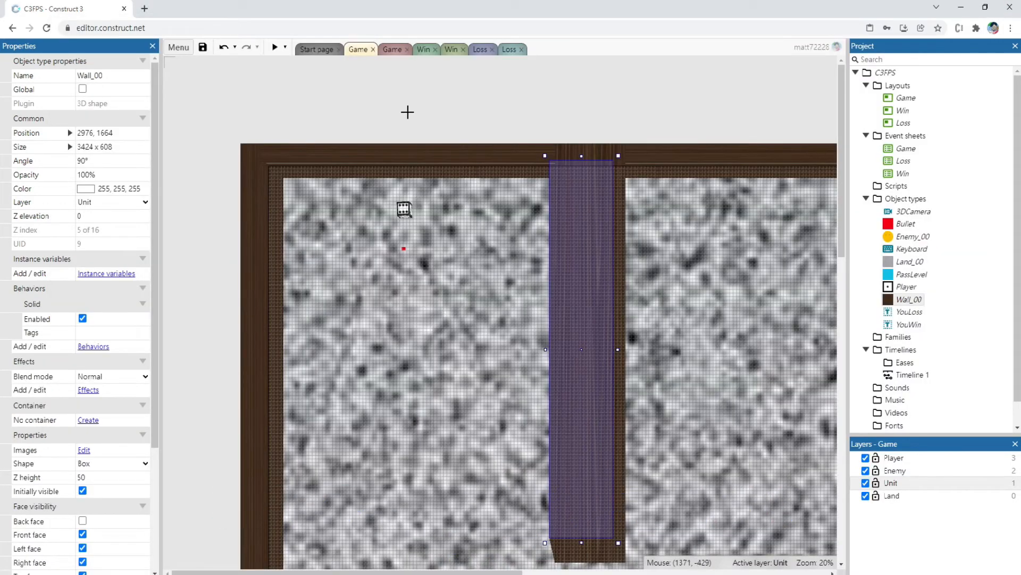
Place a copy of Wall_00 across the corridor in front of the player and resize it to a thin 128 x 1728 wall
drag(406, 131, 406, 424)
drag(453, 191, 568, 524)
drag(481, 541, 429, 285)
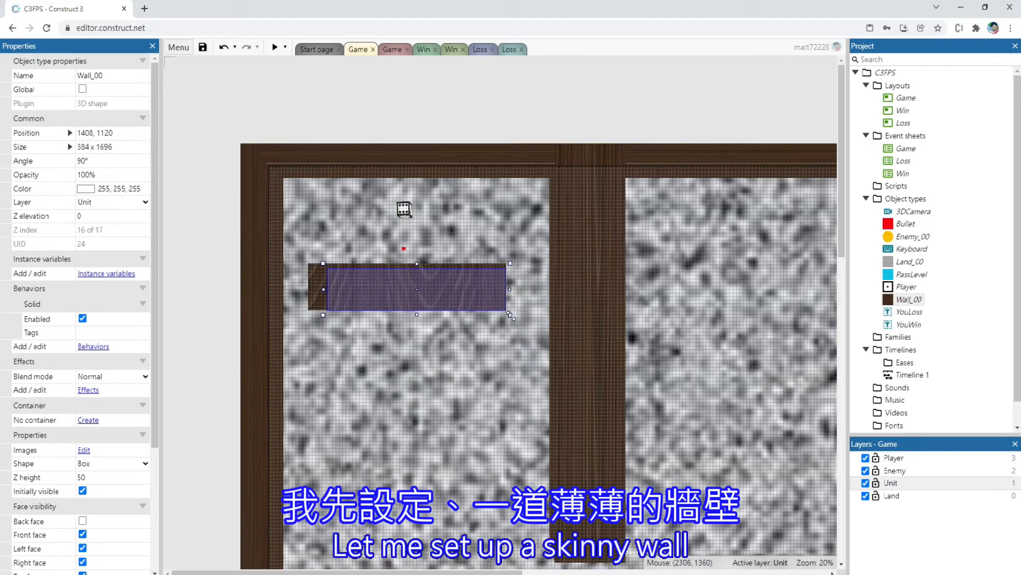
drag(509, 315, 513, 286)
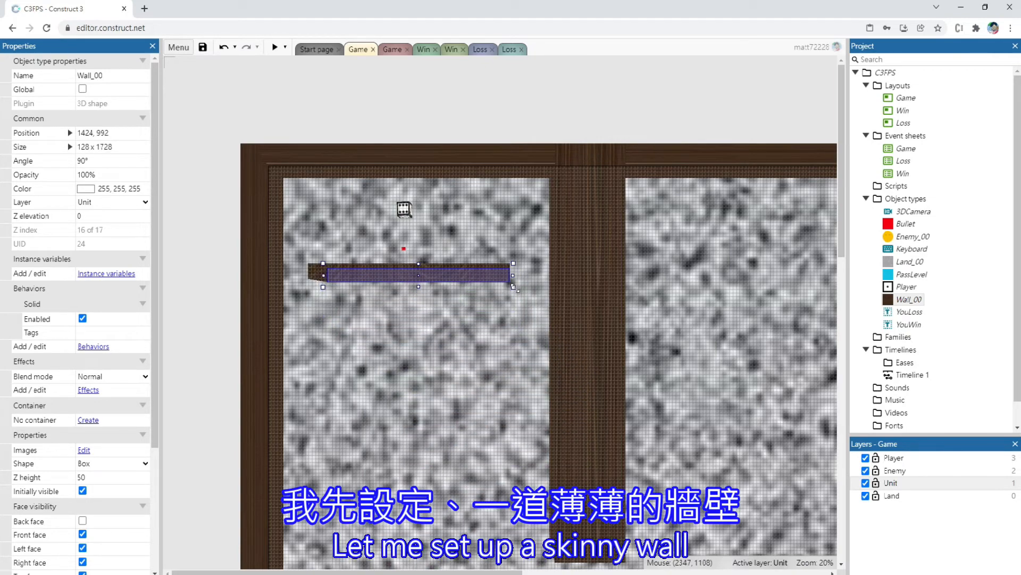
Preview the layout with the thin test wall, close the preview, and set that wall's Z height to 10
click(275, 47)
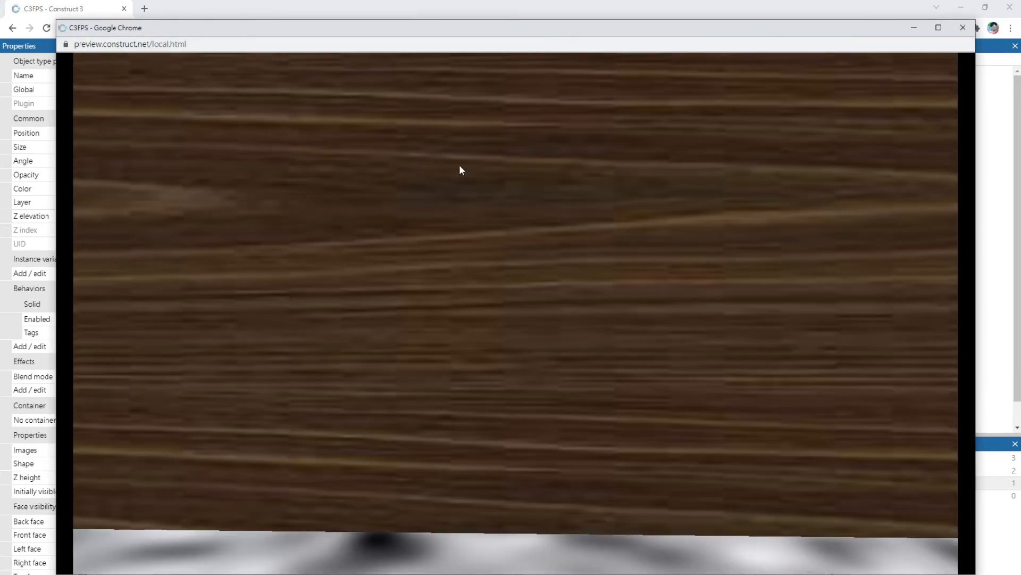
click(963, 27)
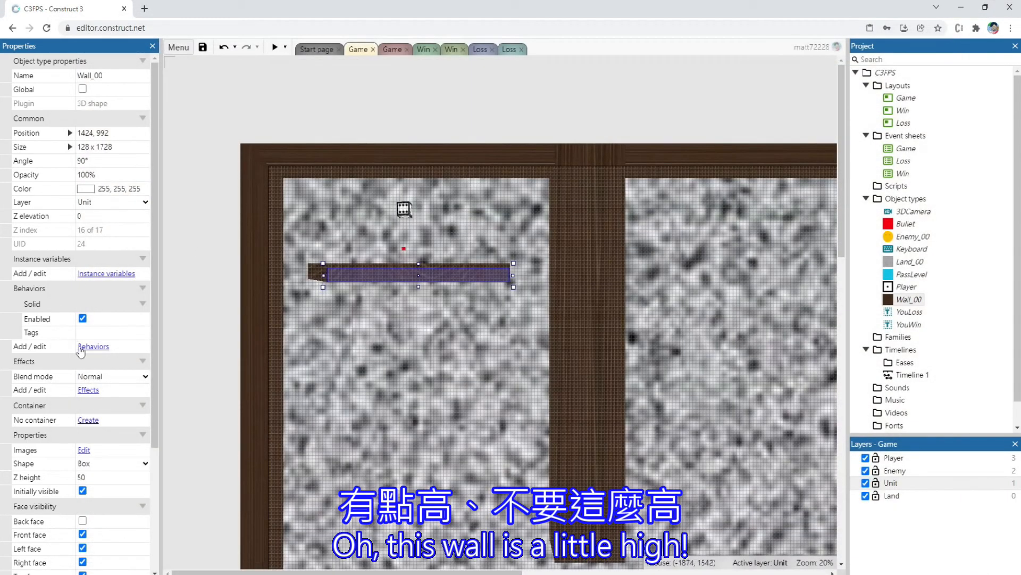
click(89, 478)
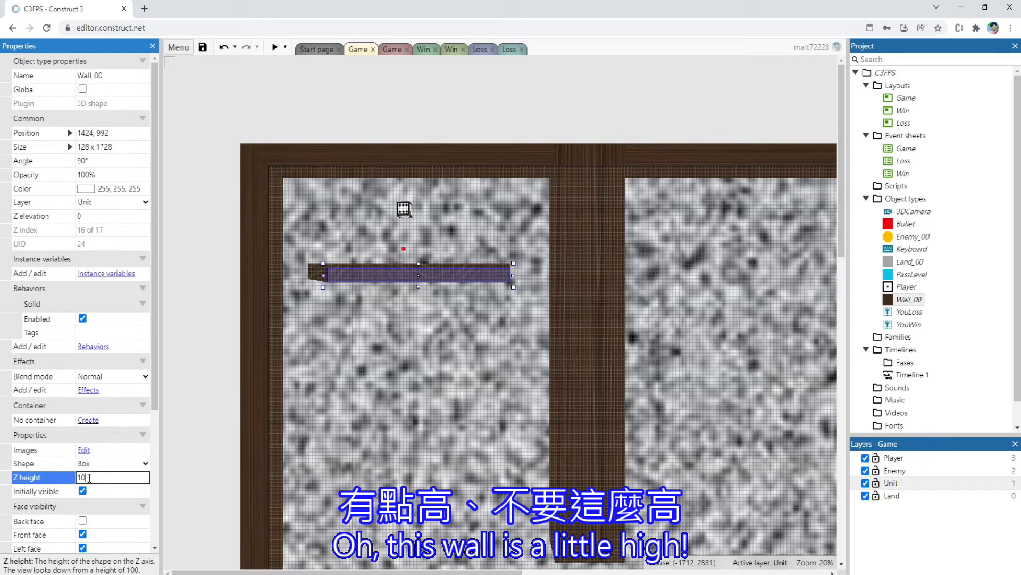
text(10)
key(Return)
Preview the layout and fire at the low test wall to check that bullets are destroyed on impact, and close the preview
click(274, 47)
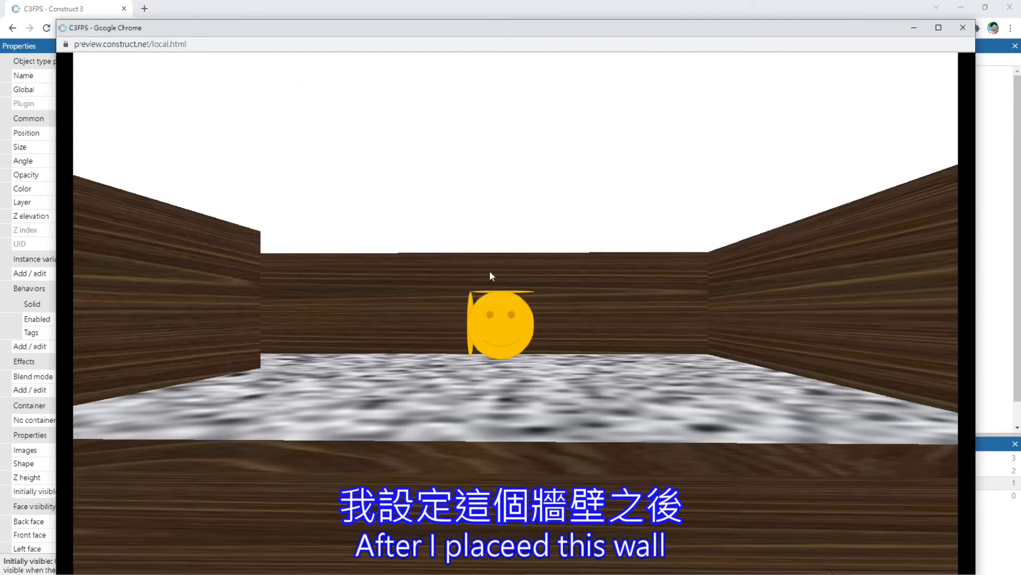
key(s)
click(540, 456)
click(540, 456)
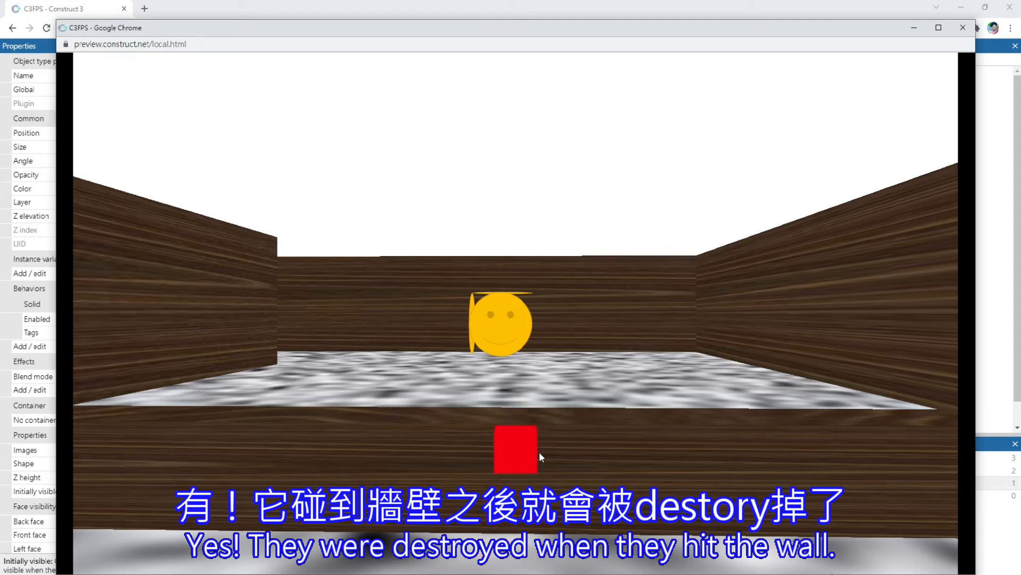
key(Right)
key(Right)
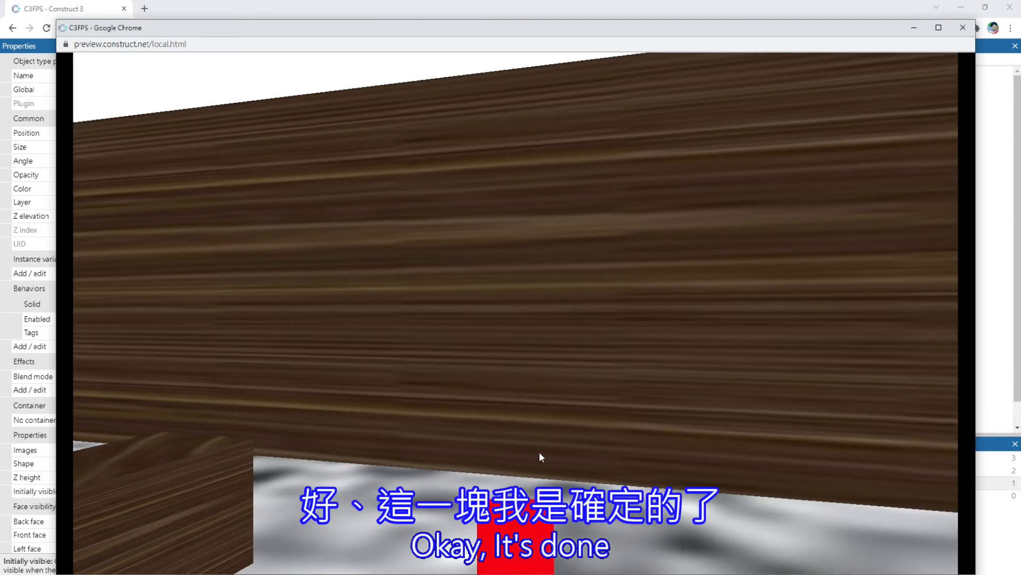
key(Down)
click(963, 28)
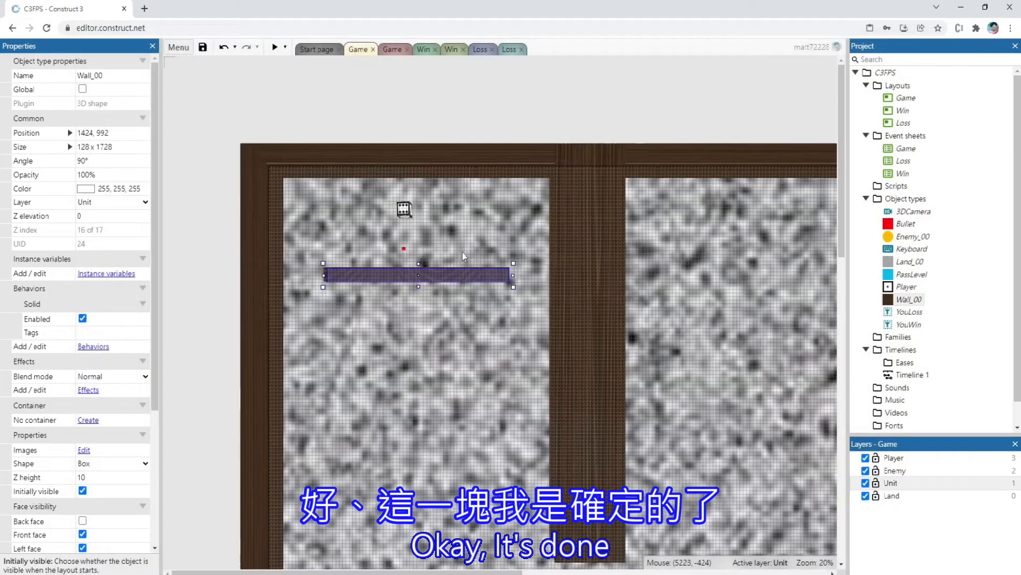
Review the Game event sheet, and preview the Game layout while firing at the enemy to check the bullet-enemy collision
click(392, 49)
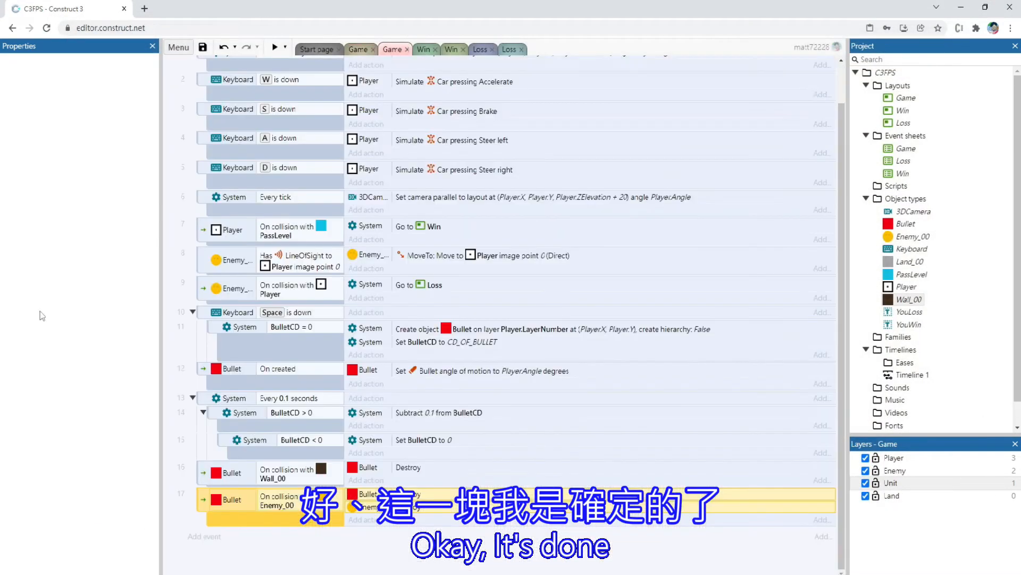
click(358, 49)
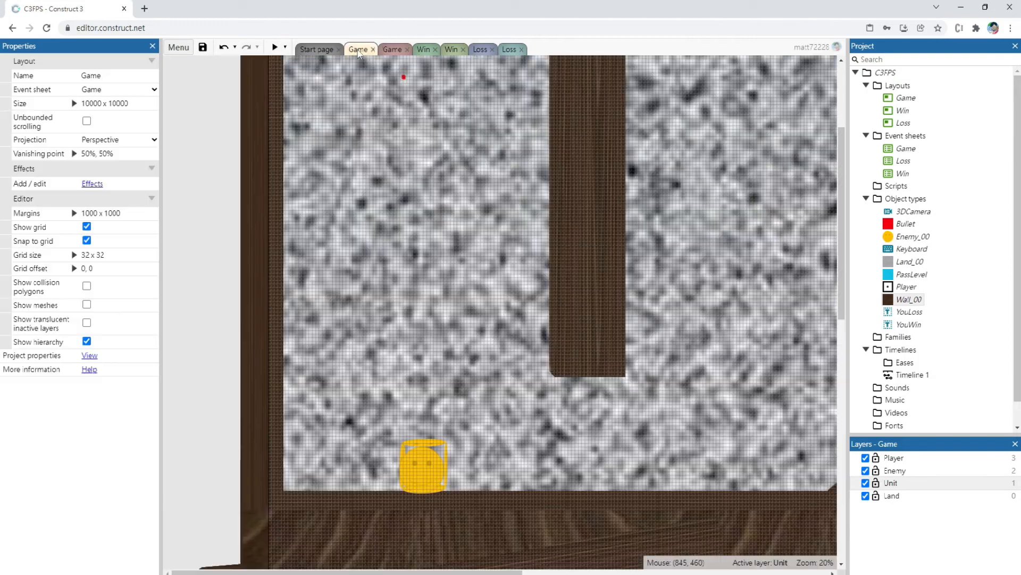
click(275, 48)
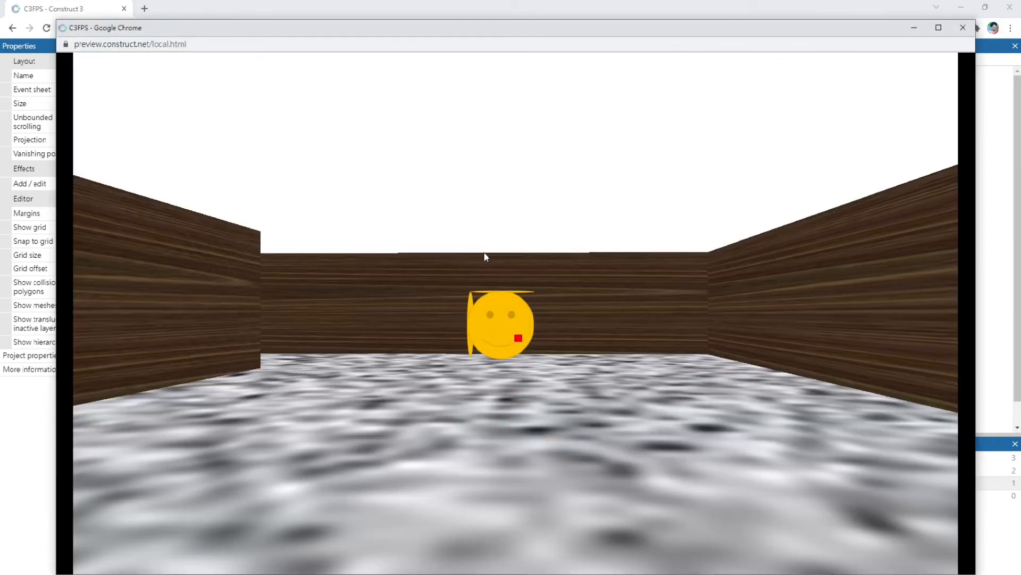
key(Up)
key(Left)
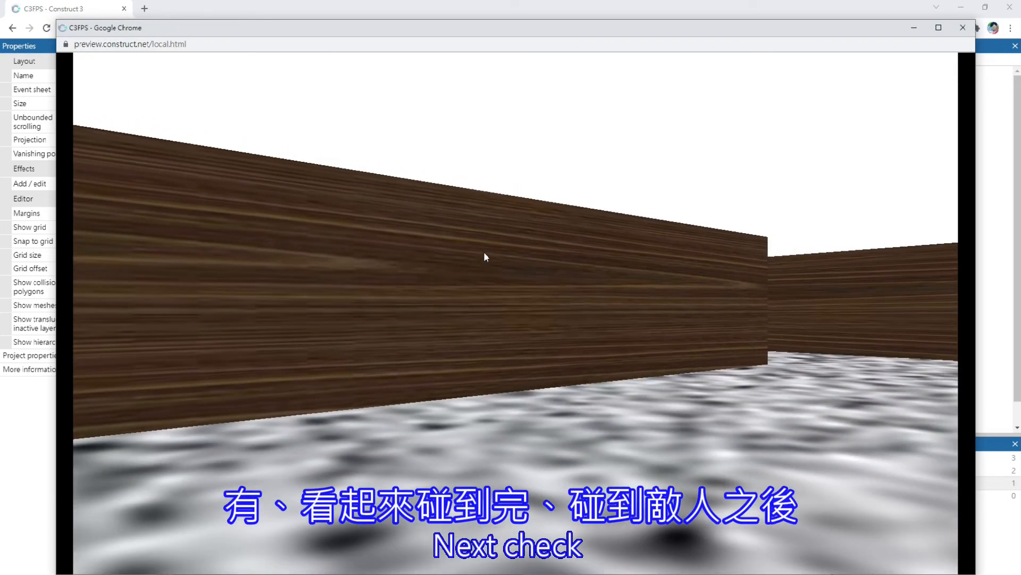
key(Left)
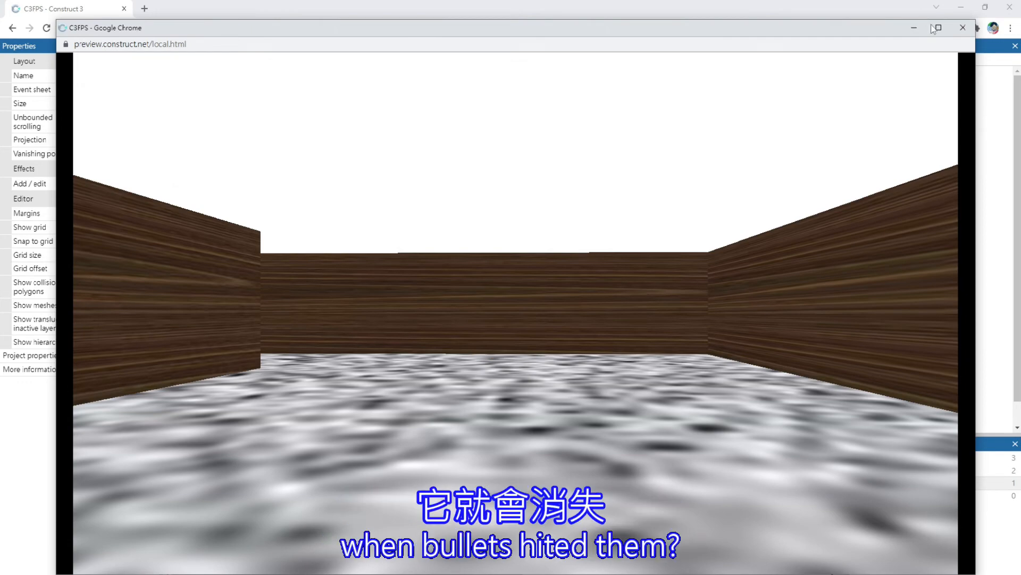
click(958, 33)
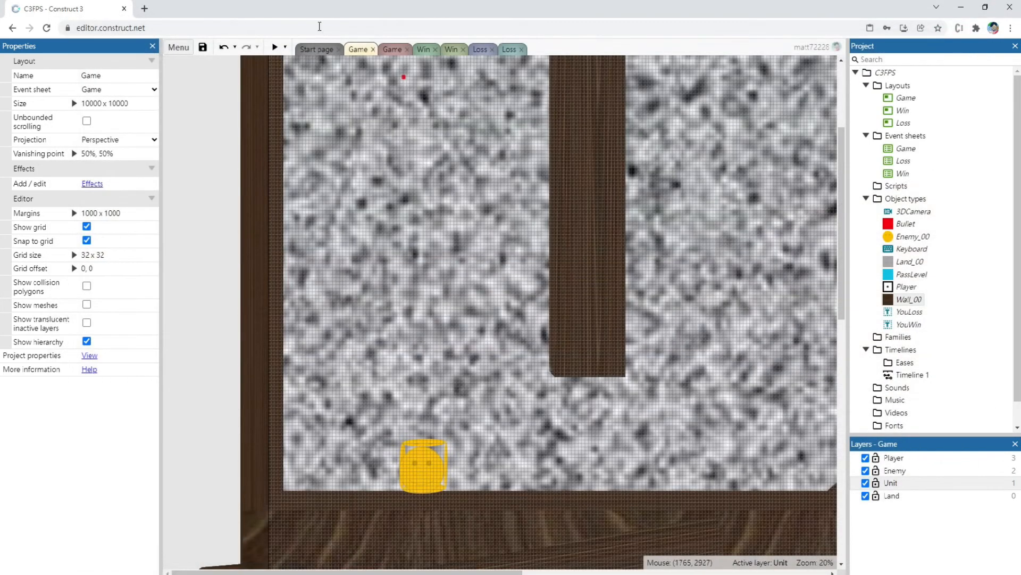
Move the prototype Bullet outside the maze in the Game layout, to position 1184, -352
click(393, 50)
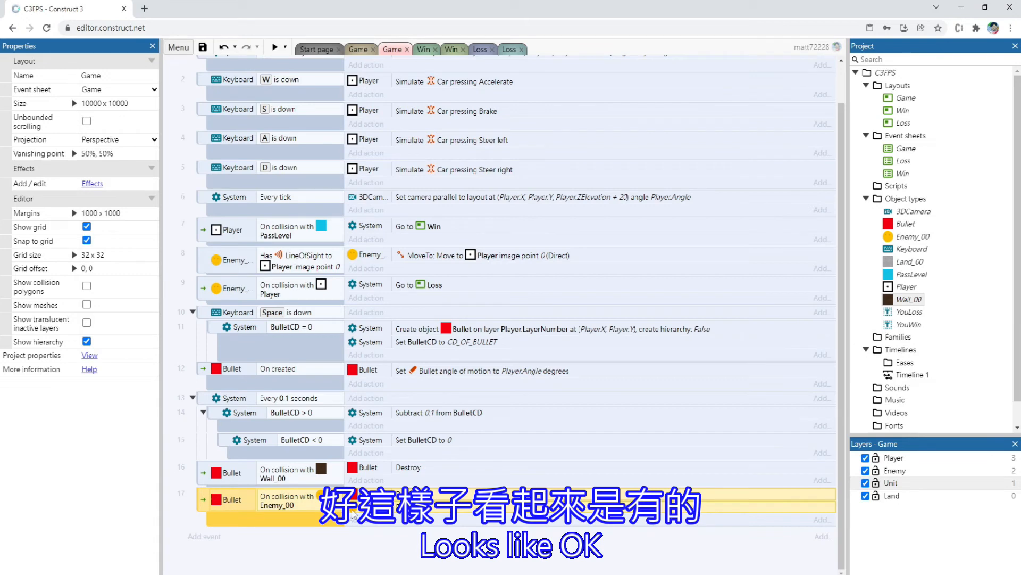
click(358, 49)
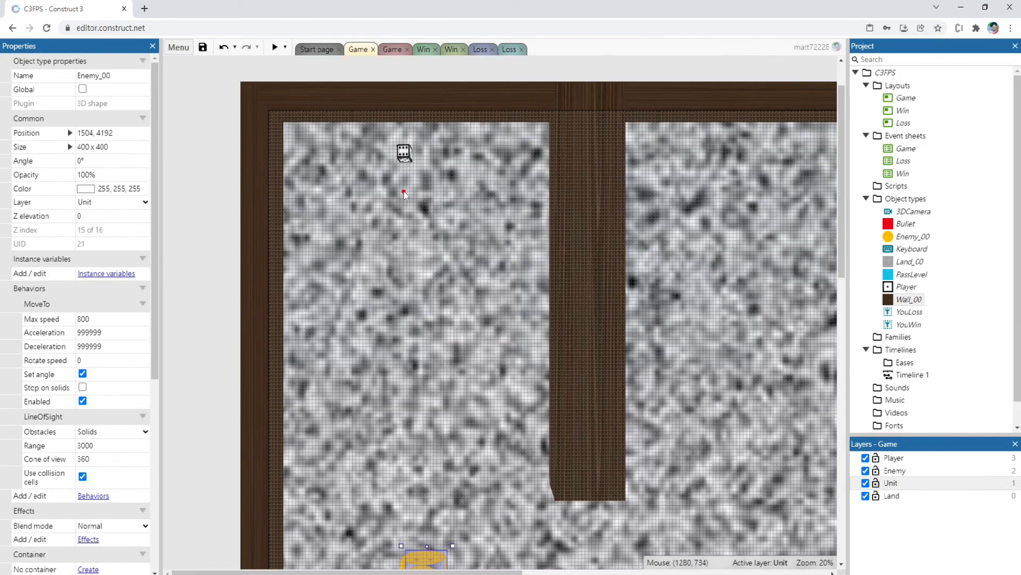
click(404, 193)
key(Up)
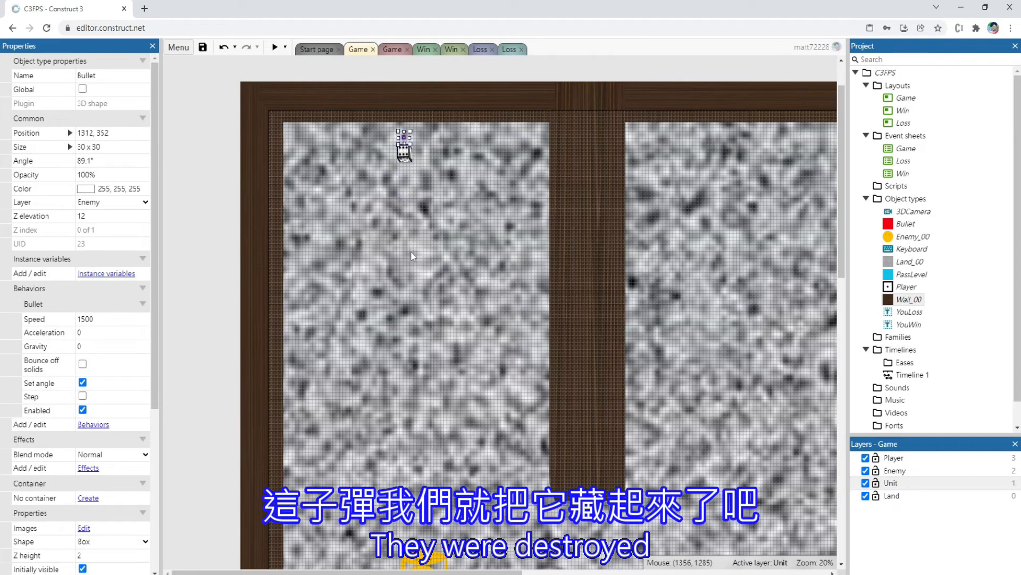
key(Left)
key(Left)
key(Left)
key(Down)
key(Down)
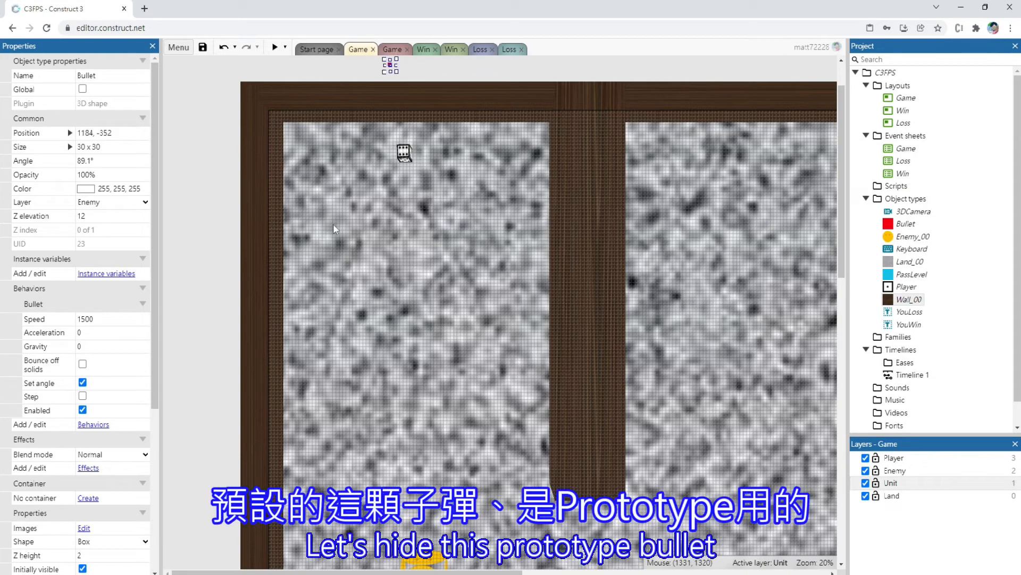
Preview the layout to judge how fast bullets travel, and set the Bullet behavior's speed to 2000
click(278, 49)
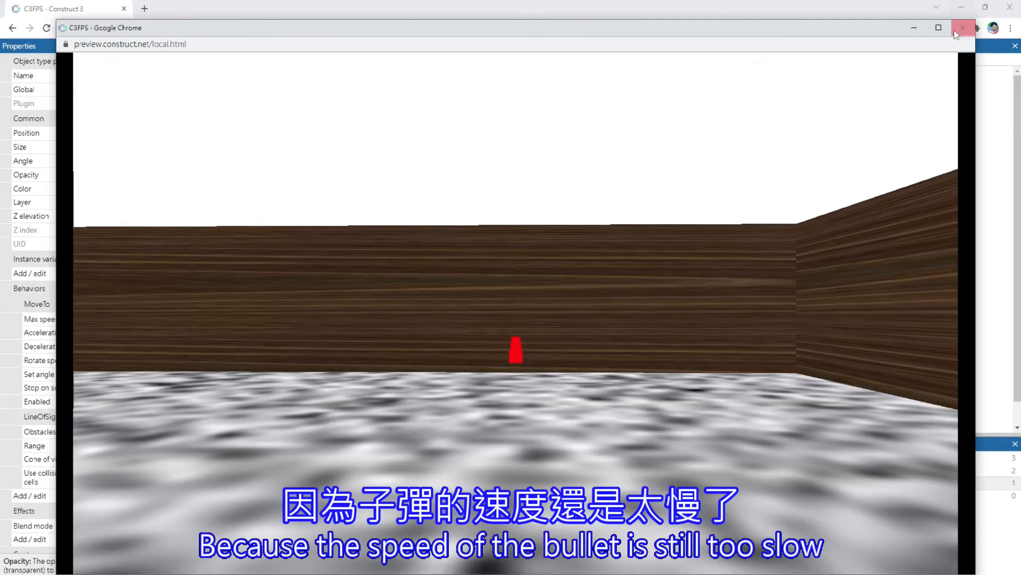
click(963, 27)
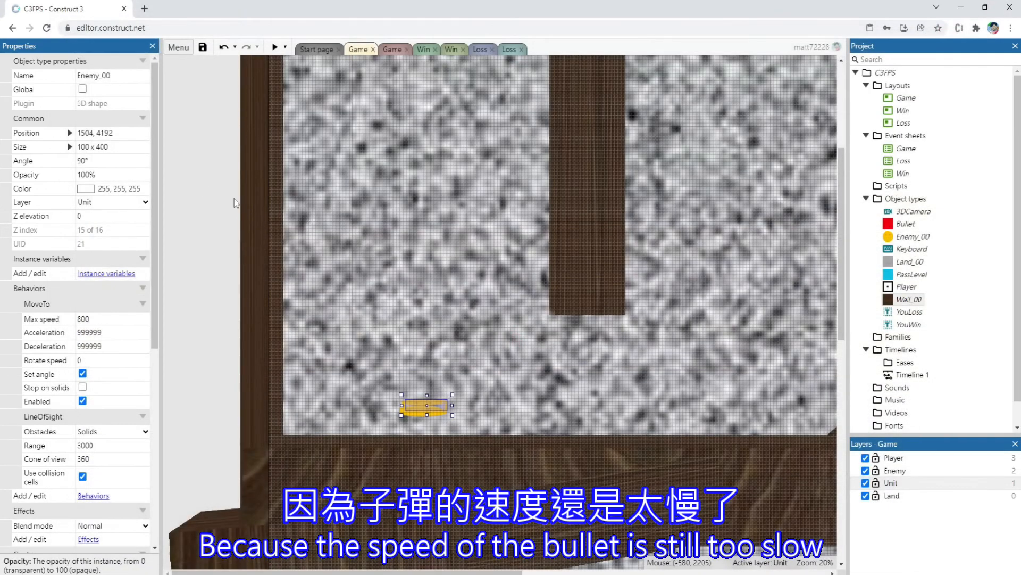
scroll(235, 202, up, 10)
drag(353, 91, 453, 139)
click(120, 319)
text(2000)
key(Tab)
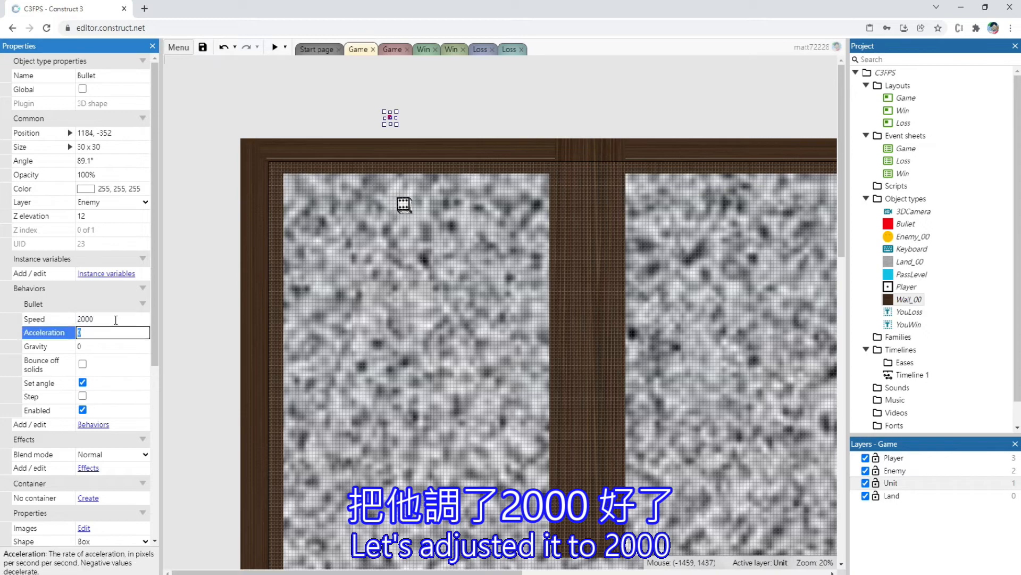
Preview the Game layout, moving the player and firing several bullets to check the new speed
click(275, 47)
key(w)
key(space)
key(space)
key(space)
key(space)
key(w)
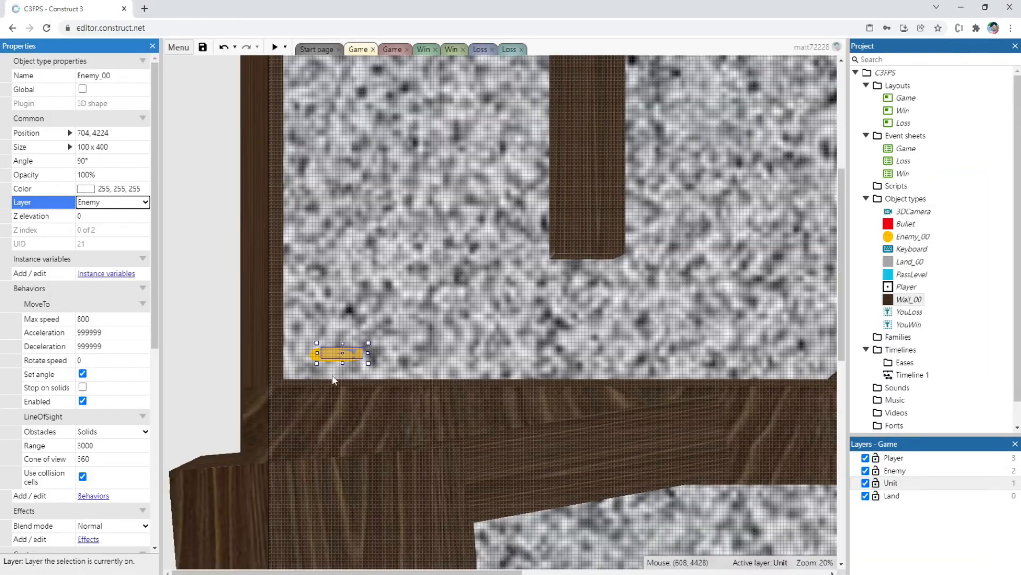
Place two copies of Enemy_00 beside the original at the far end of the first corridor, one at 1984, 4224
click(427, 325)
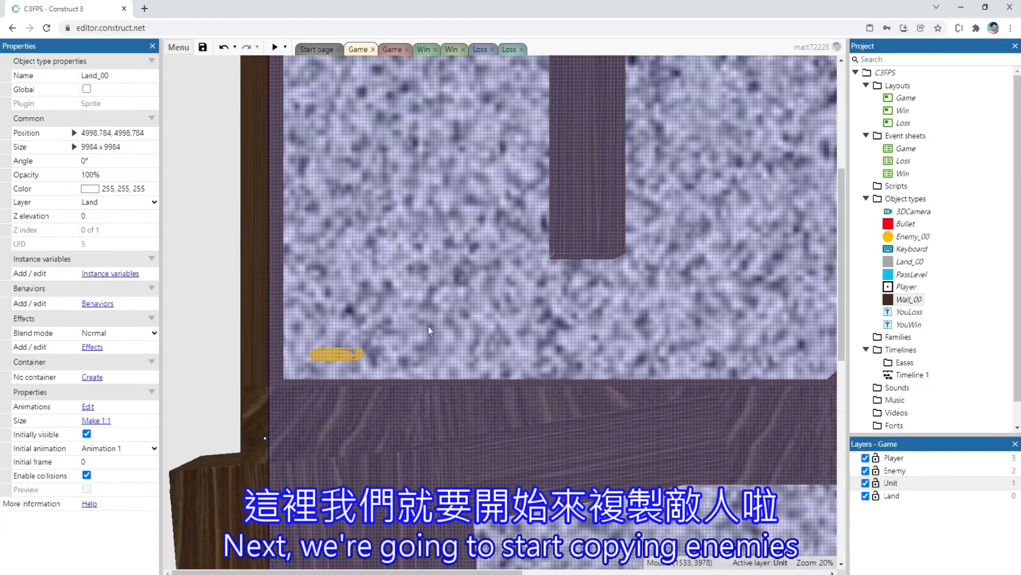
click(222, 340)
click(340, 358)
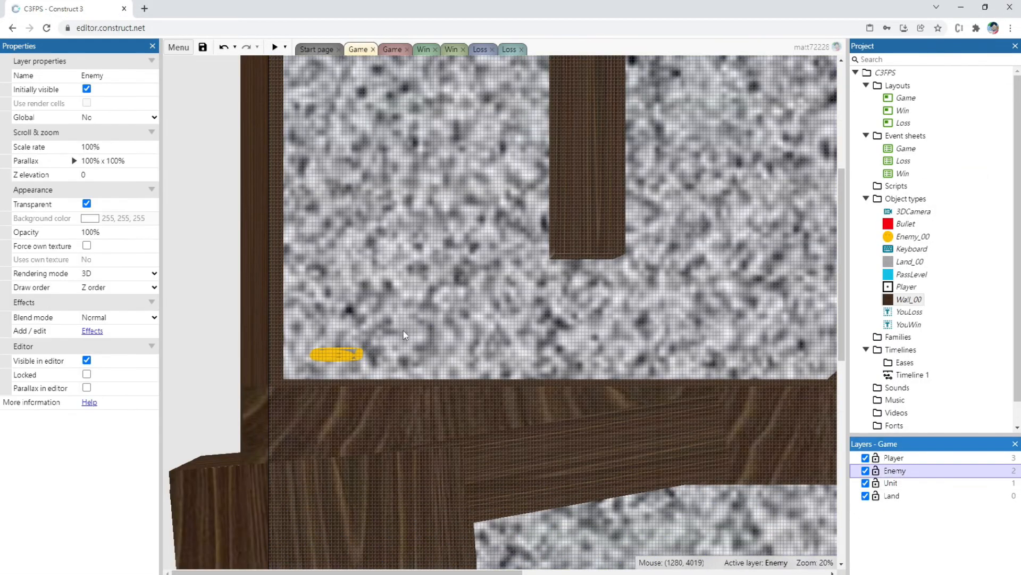
ctrl+drag(341, 355, 396, 322)
ctrl+drag(396, 322, 471, 357)
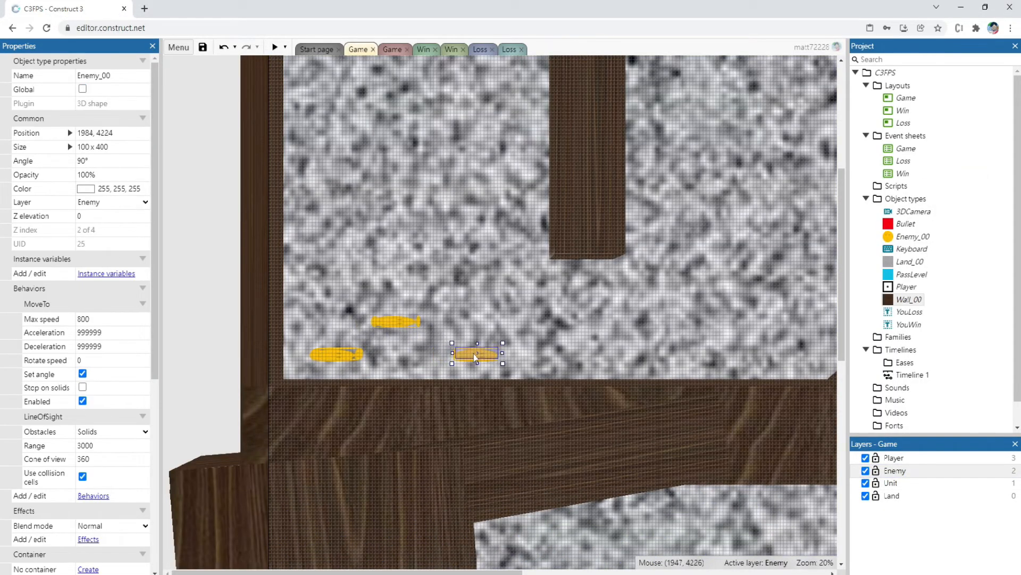
drag(396, 322, 403, 324)
Preview the layout, moving, turning and firing at the group of enemies to test the player's controls
key(F5)
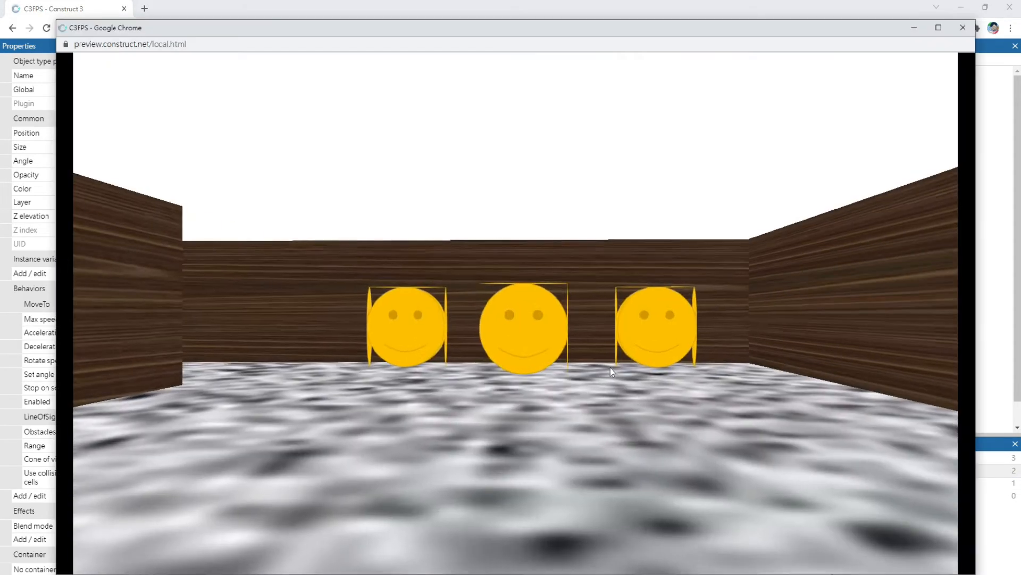
key(w)
key(Down)
key(space)
key(space)
key(Left)
key(space)
key(Right)
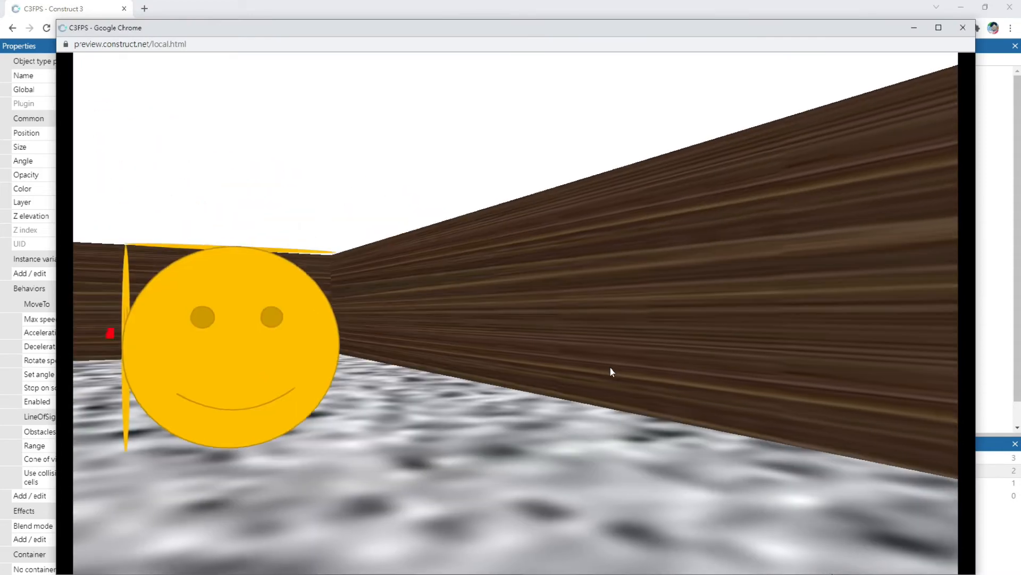
key(Left)
key(space)
key(space)
key(Left)
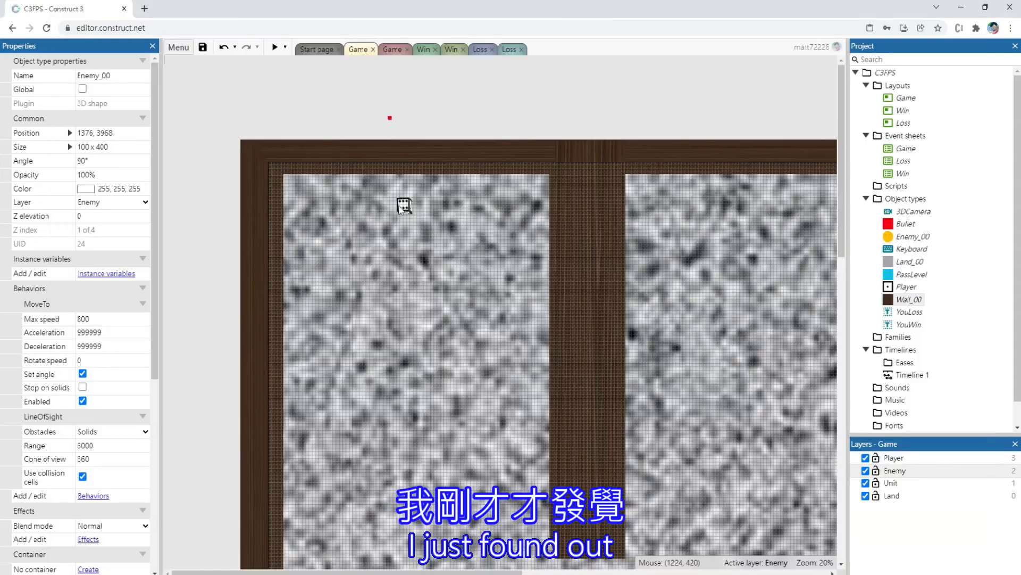
Enable the Turn while stopped option in the Player's Car behavior
click(403, 207)
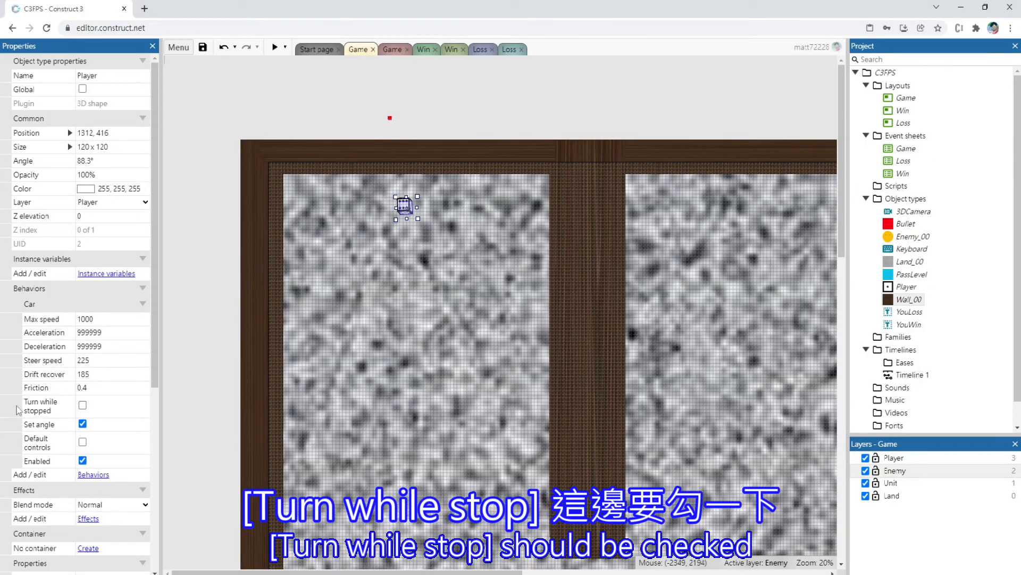
click(82, 405)
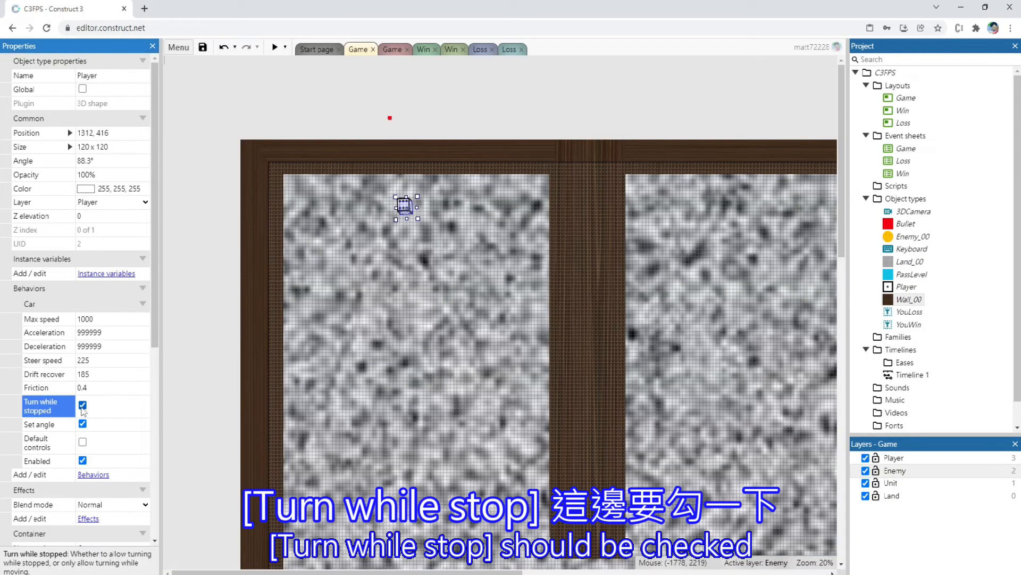
Preview the layout, turning the player while stationary and firing at the three enemies to check the turning setting
click(274, 47)
key(Left)
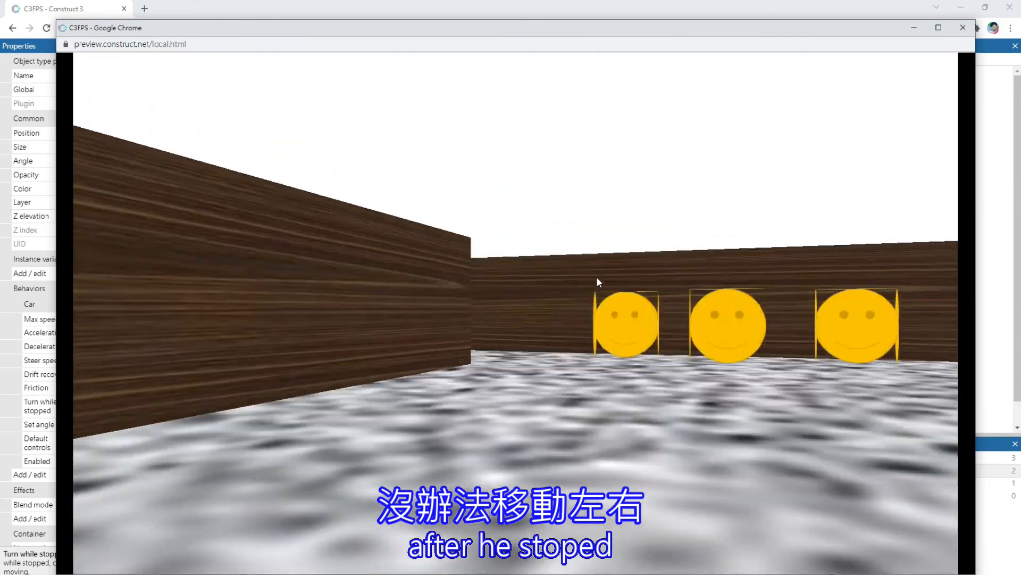
key(Right)
key(space)
key(space)
key(space)
key(Up)
key(Down)
key(space)
key(space)
key(space)
key(space)
key(space)
key(space)
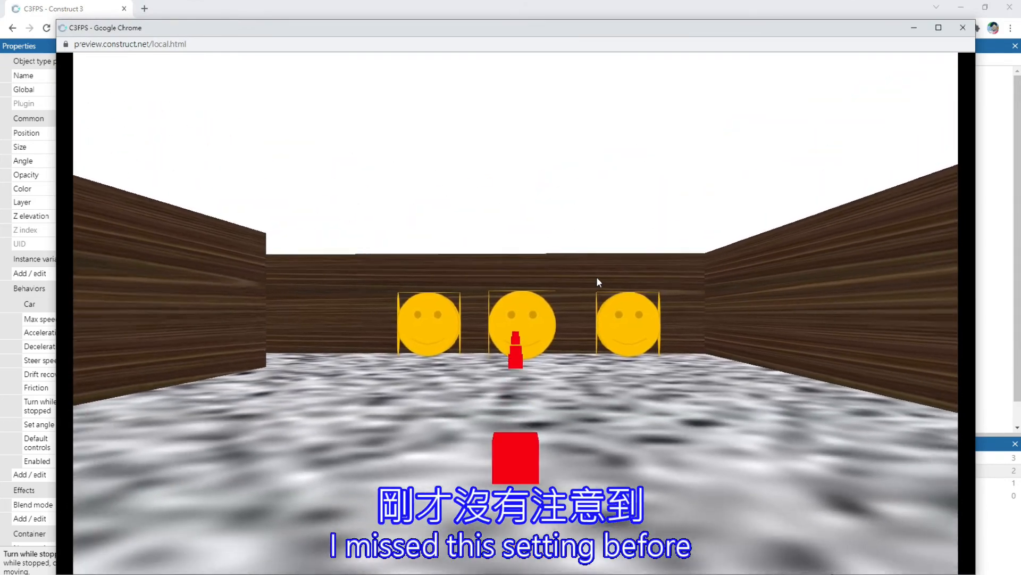
key(Right)
key(Left)
key(Up)
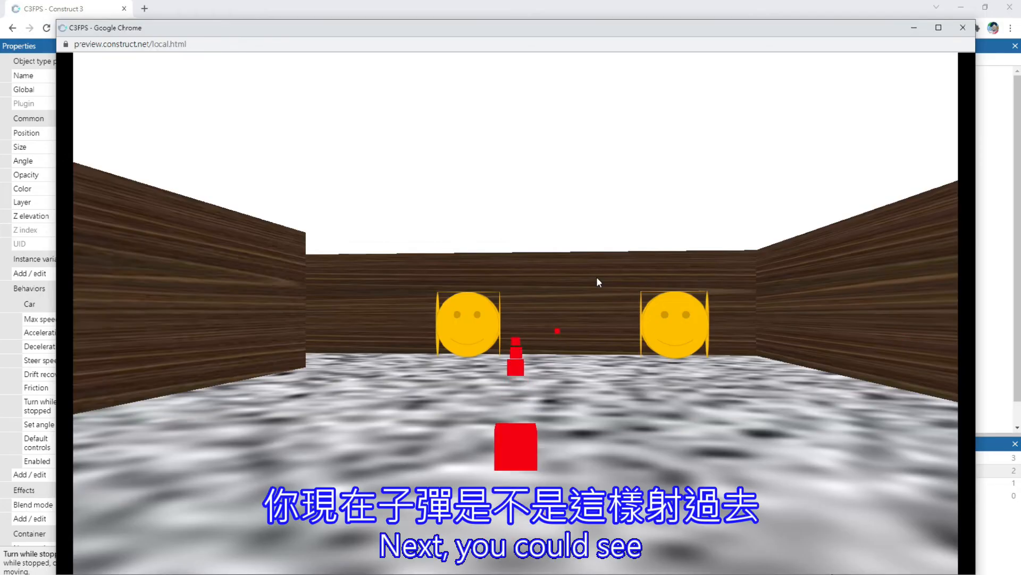
Keep firing and turning in the running preview to examine whether bullets track enemies that are off the line of fire
key(space)
key(space)
key(space)
key(space)
key(space)
key(space)
key(space)
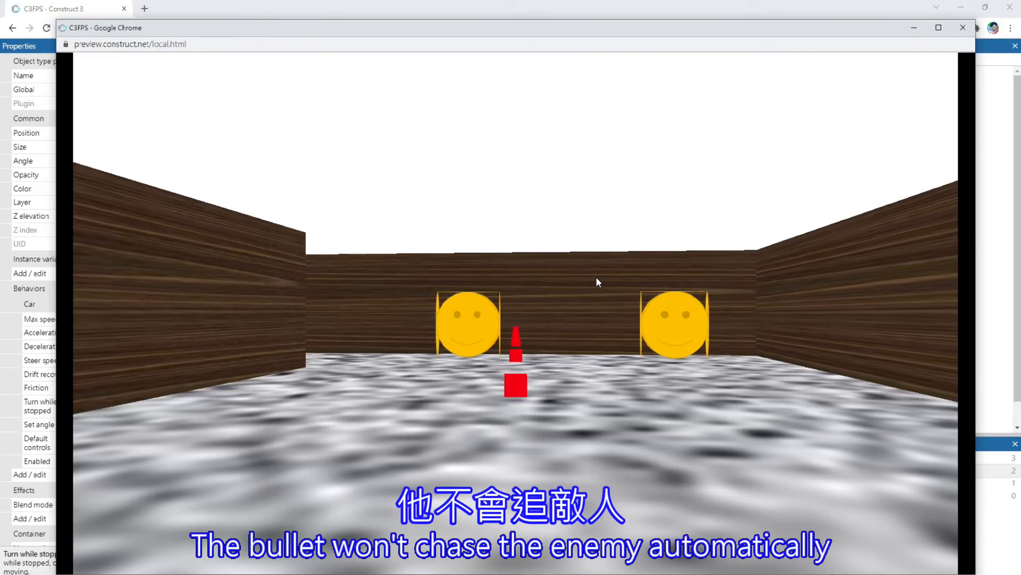
key(Up)
key(Right)
key(Left)
key(space)
key(space)
key(space)
key(space)
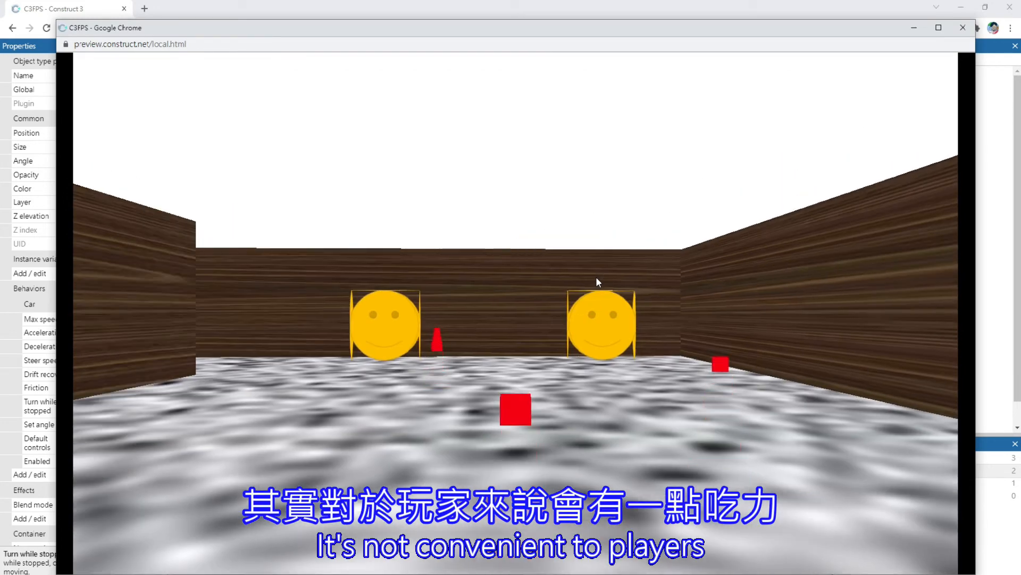
Close the preview and add the Line of sight behavior to the Bullet object
click(964, 27)
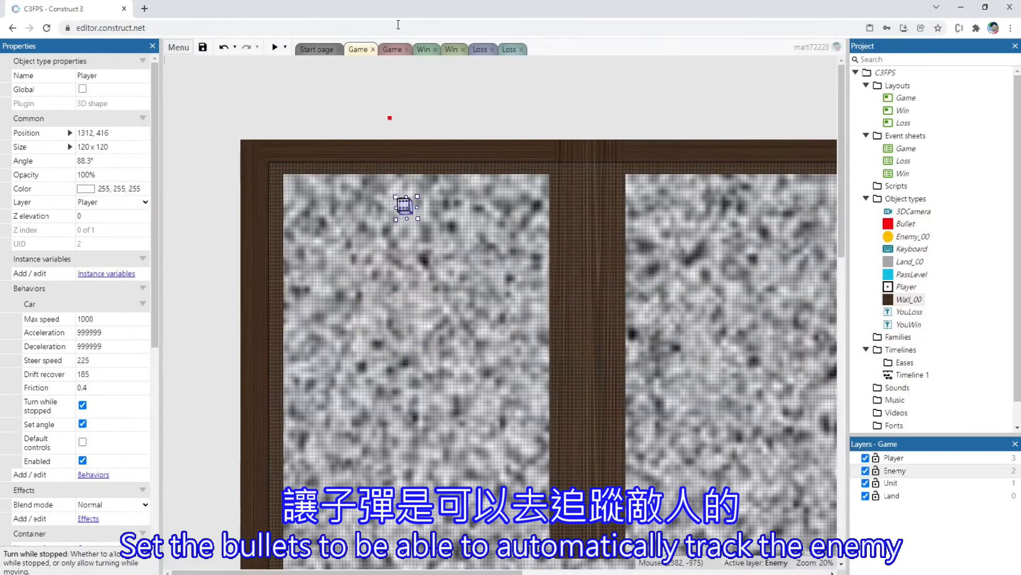
click(390, 119)
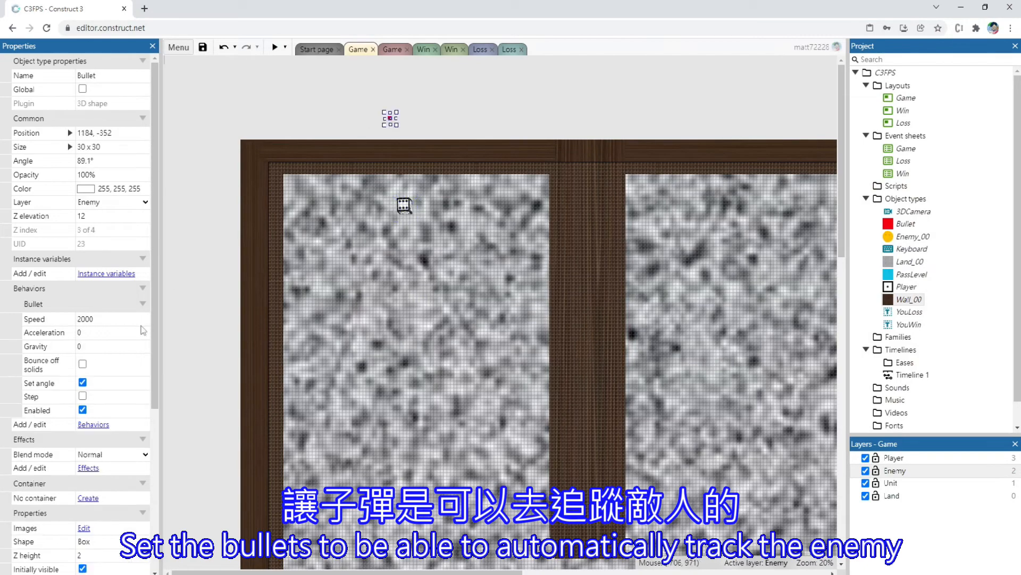
scroll(100, 413, down, 1)
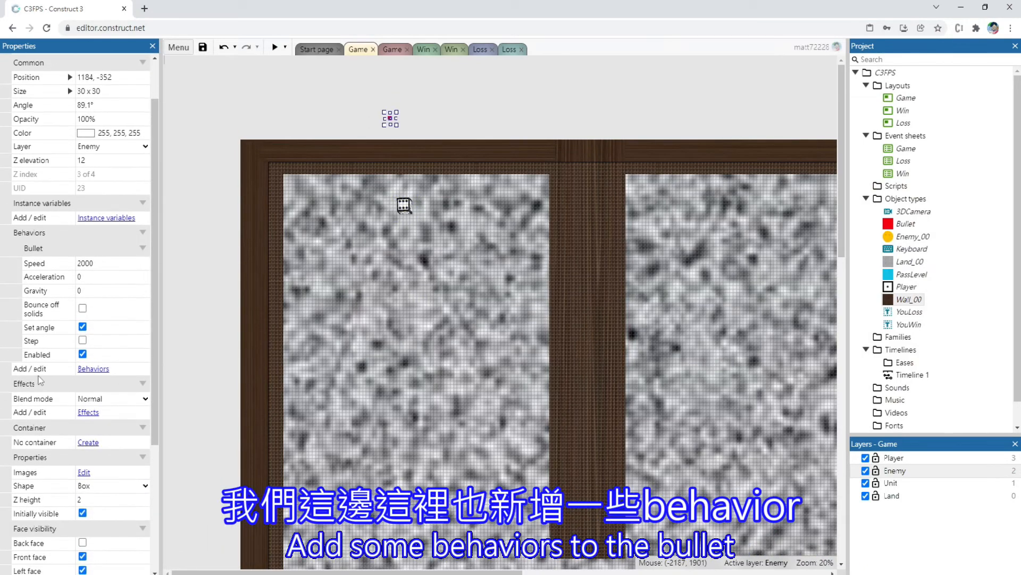
click(93, 369)
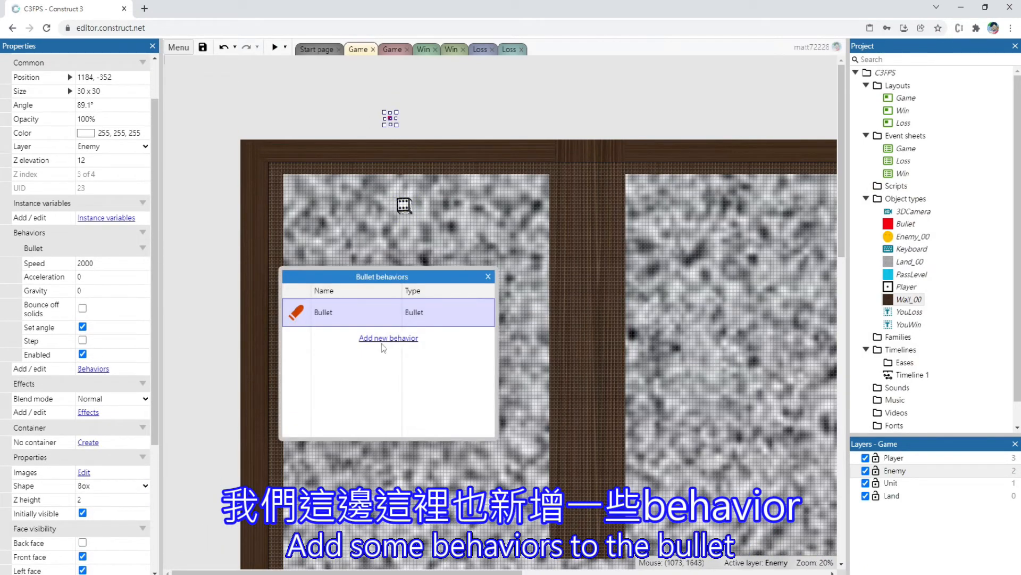
click(384, 340)
click(441, 381)
click(587, 433)
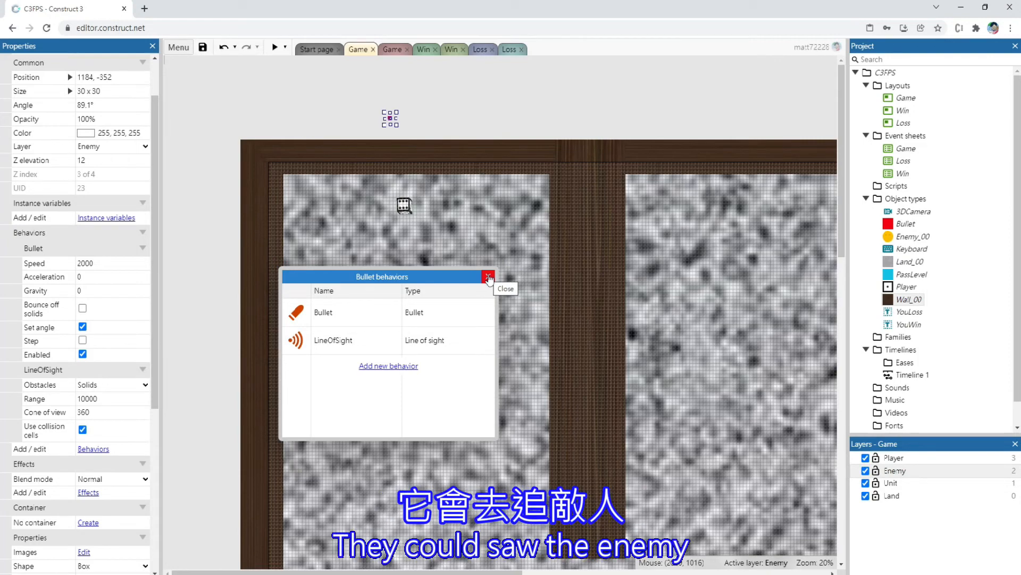
click(489, 277)
Check the enemy's behavior settings and set the Bullet's LineOfSight range to 400
scroll(376, 298, down, 5)
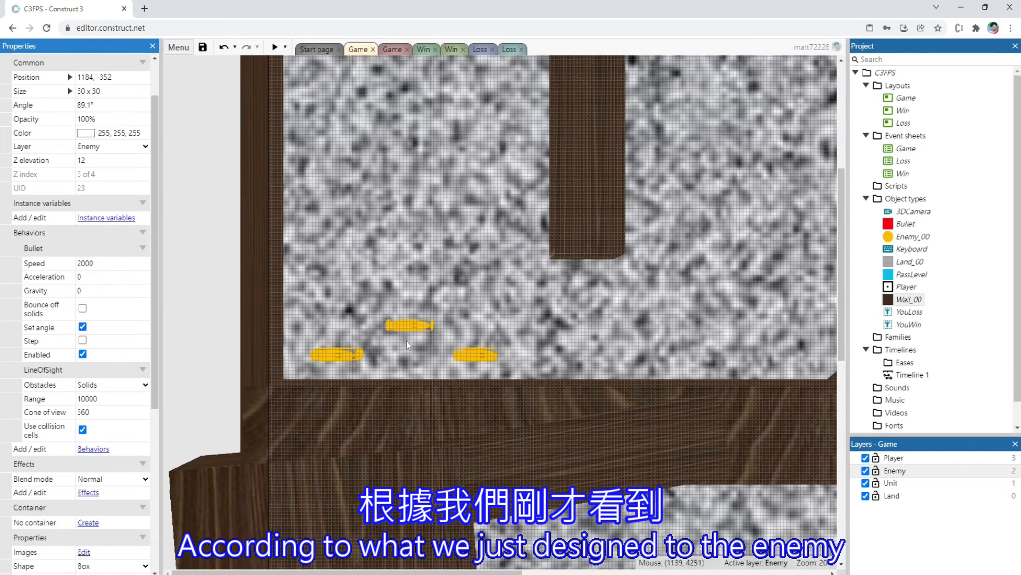
click(412, 326)
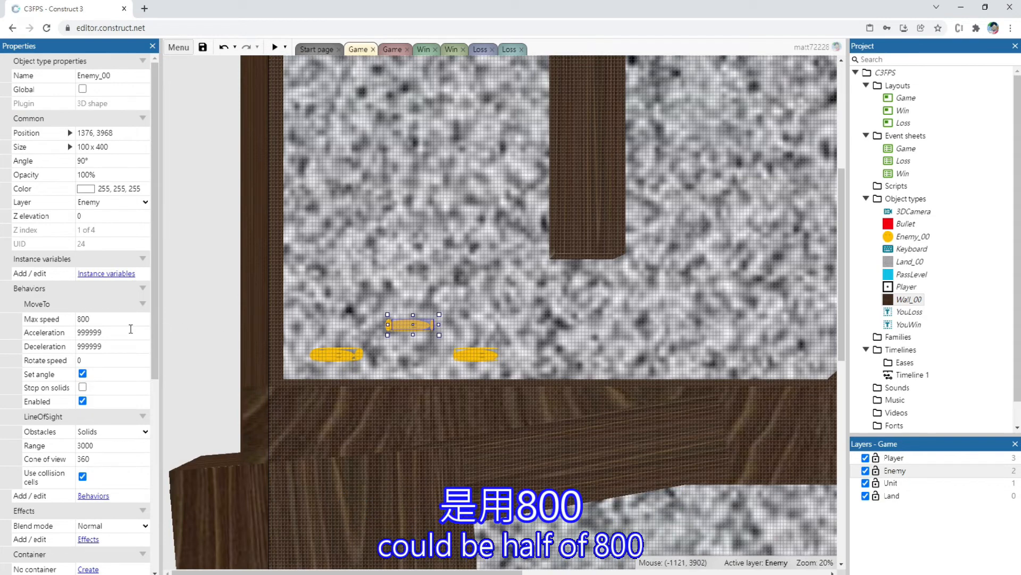
scroll(391, 128, up, 10)
click(383, 113)
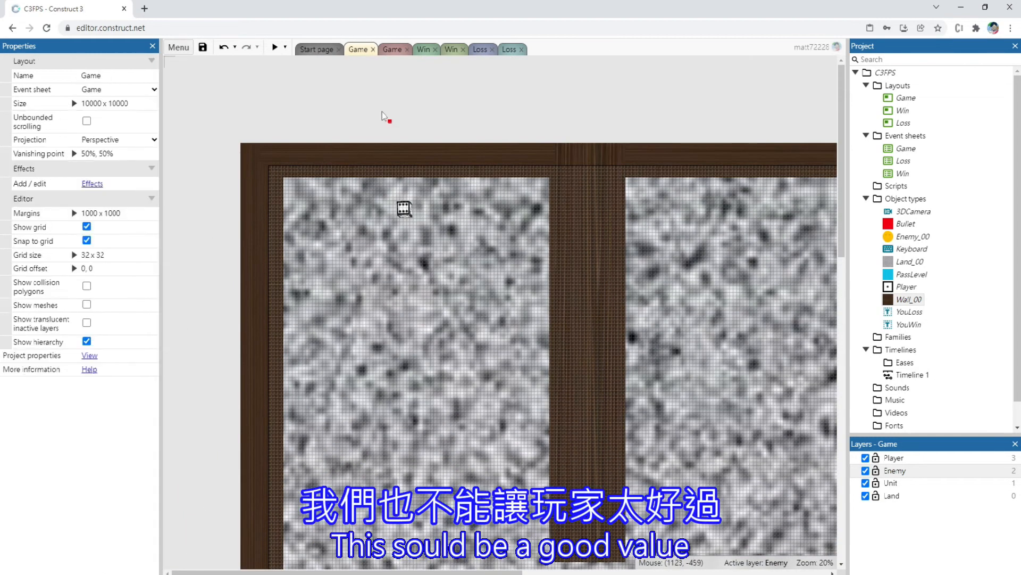
click(390, 122)
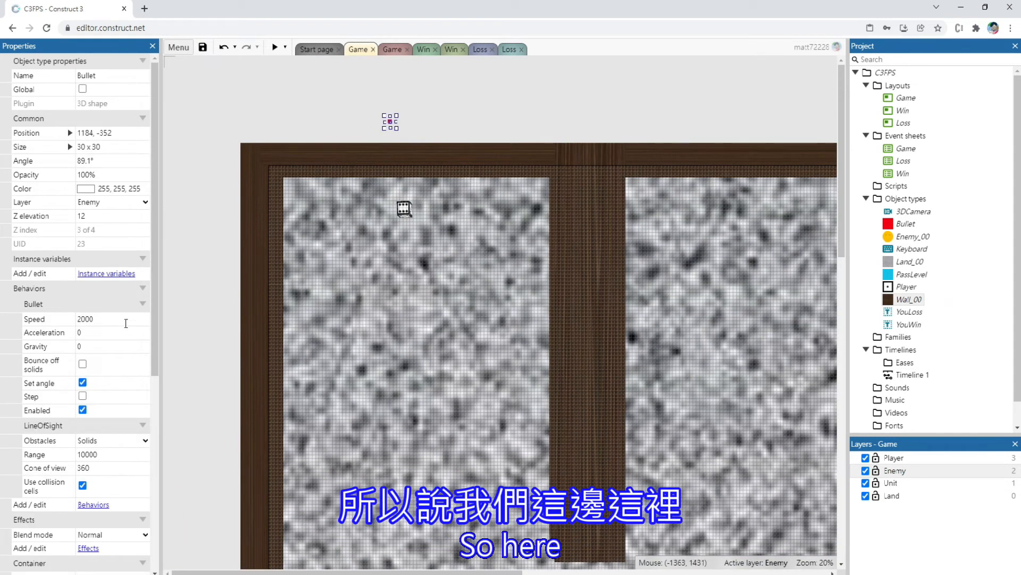
click(114, 456)
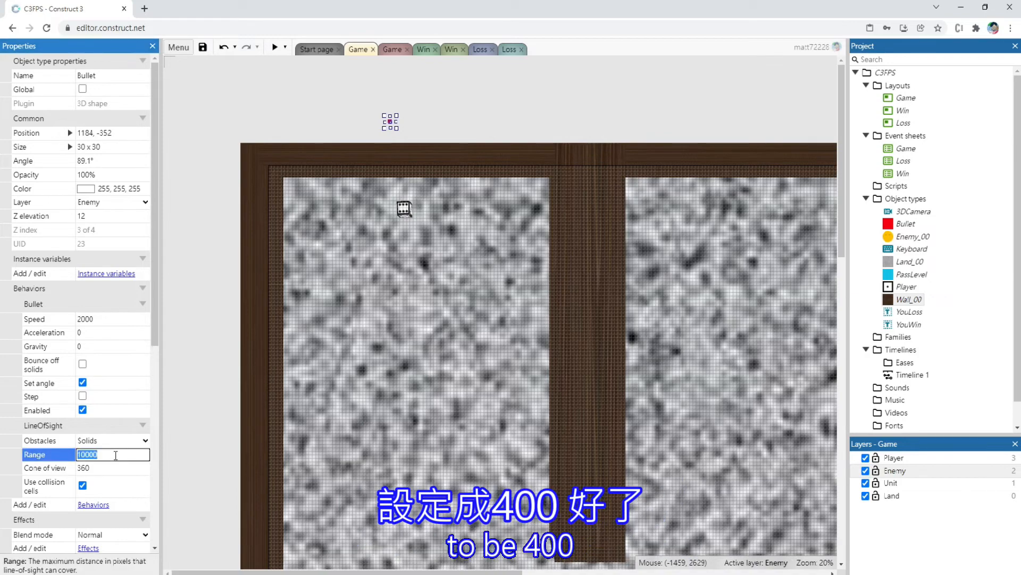
text(4000)
key(BackSpace)
click(108, 468)
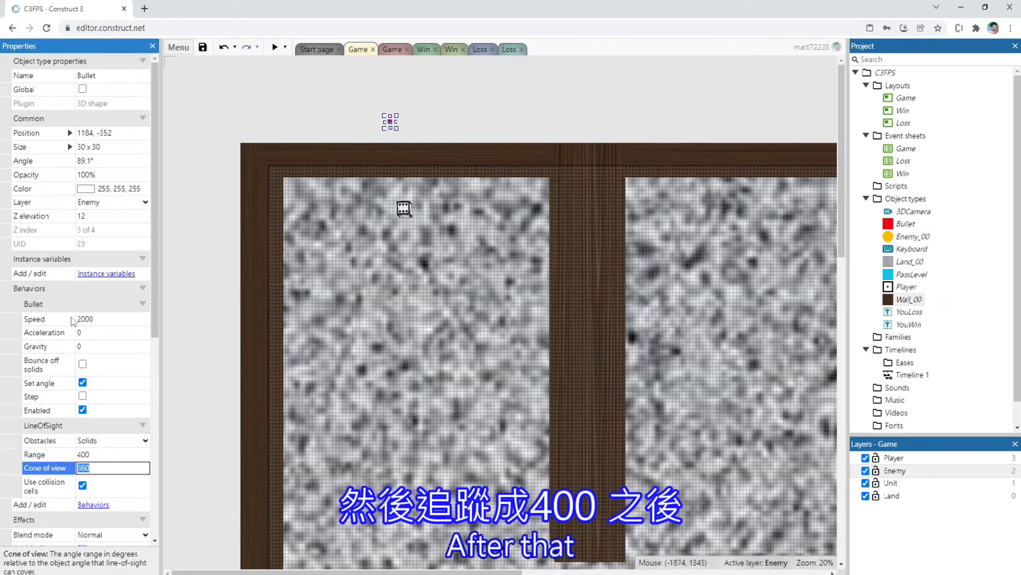
click(205, 188)
drag(363, 107, 405, 134)
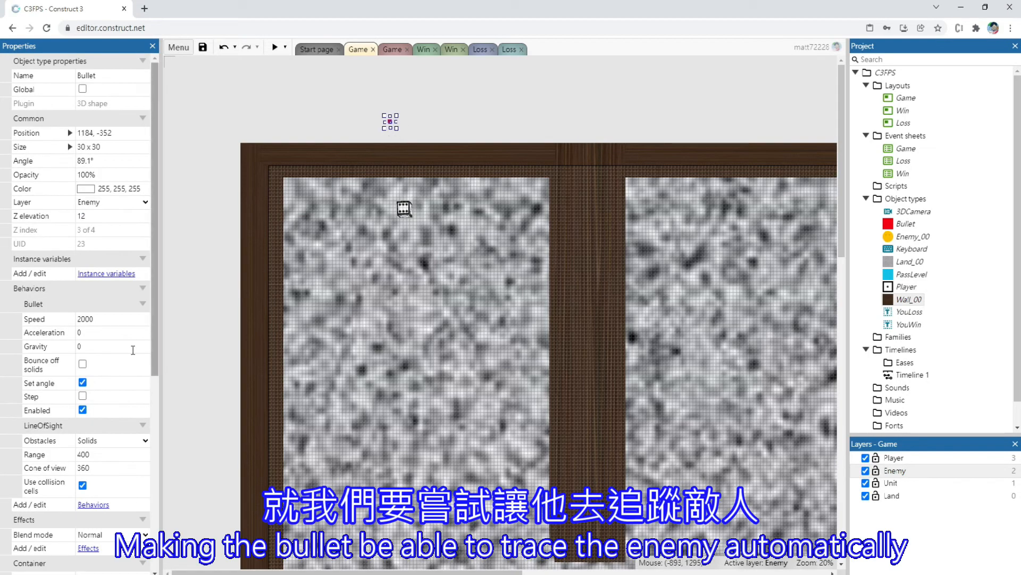
Add the Move To behavior to the Bullet object
click(92, 505)
click(403, 367)
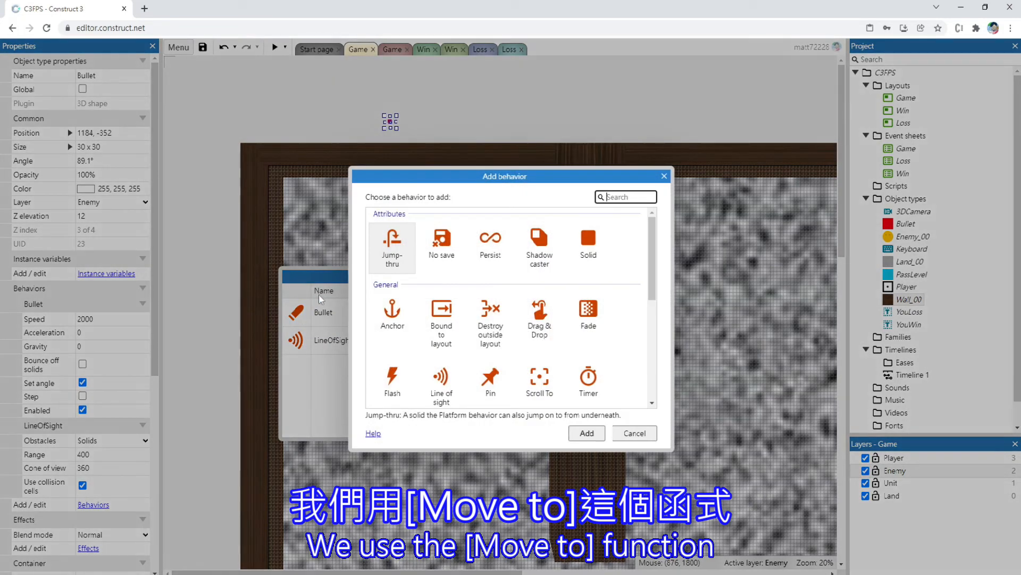
scroll(614, 270, down, 5)
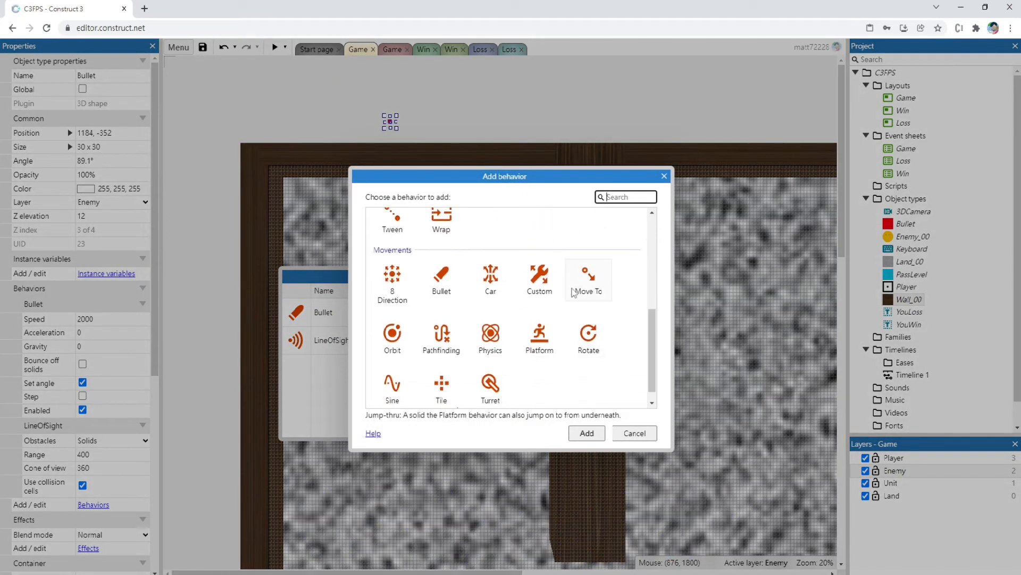
double_click(585, 274)
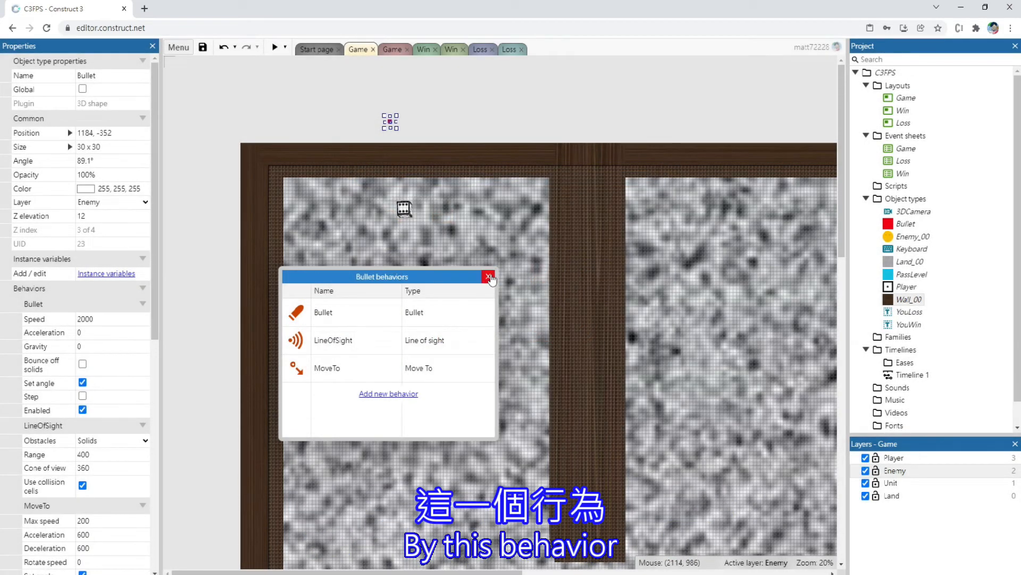
click(489, 277)
Duplicate the enemy's line-of-sight-to-Player event at the end of the Game event sheet
click(392, 49)
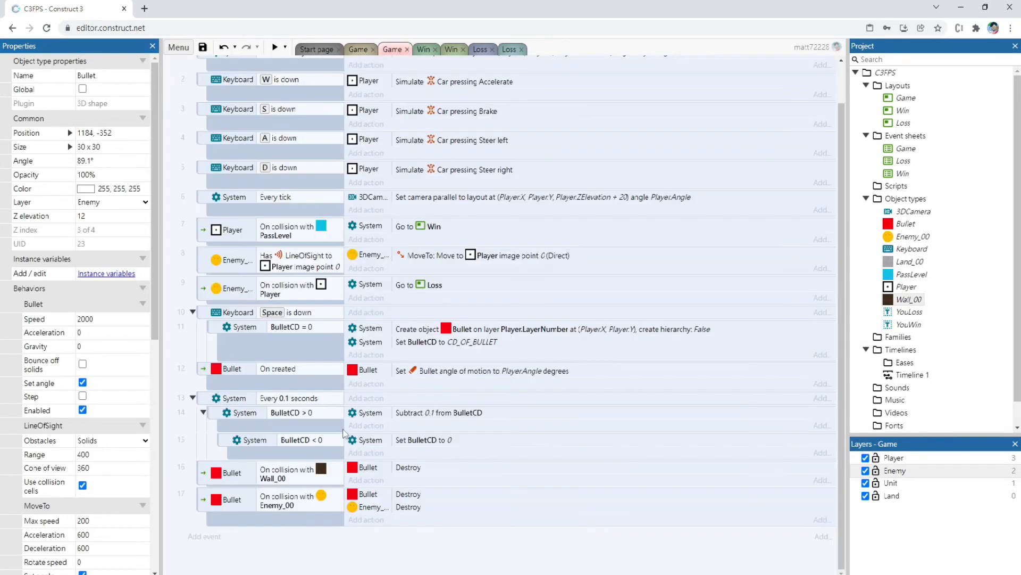
click(295, 346)
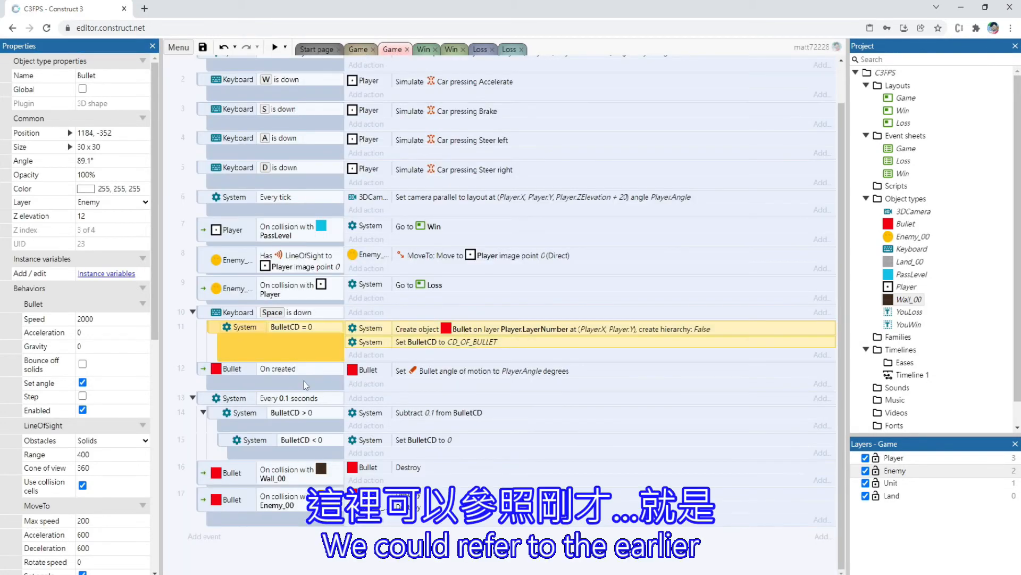
click(207, 261)
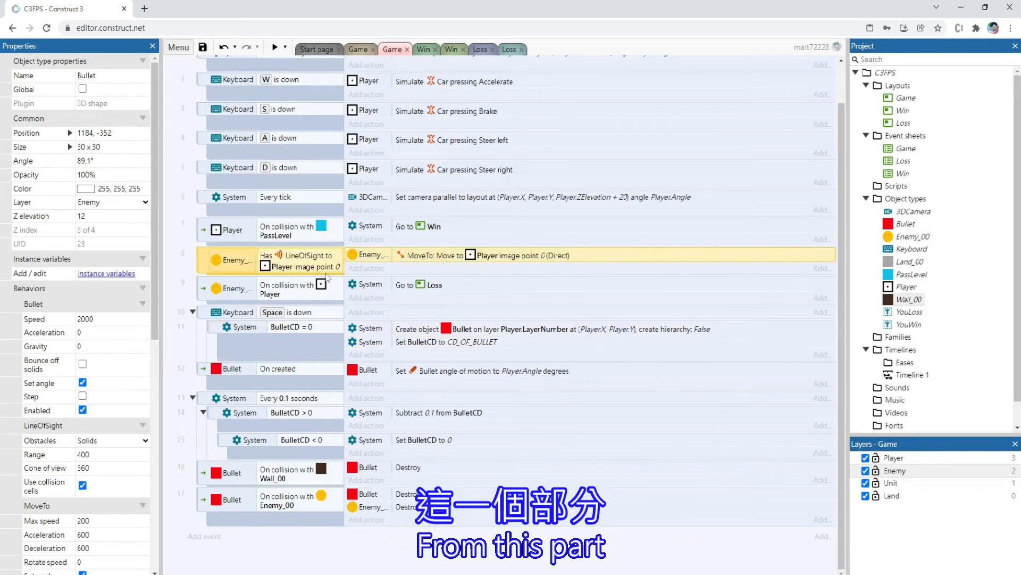
click(264, 557)
key(ctrl+v)
scroll(263, 532, down, 1)
Change the duplicated event's condition to Bullet has LineOfSight to Enemy_00
click(225, 511)
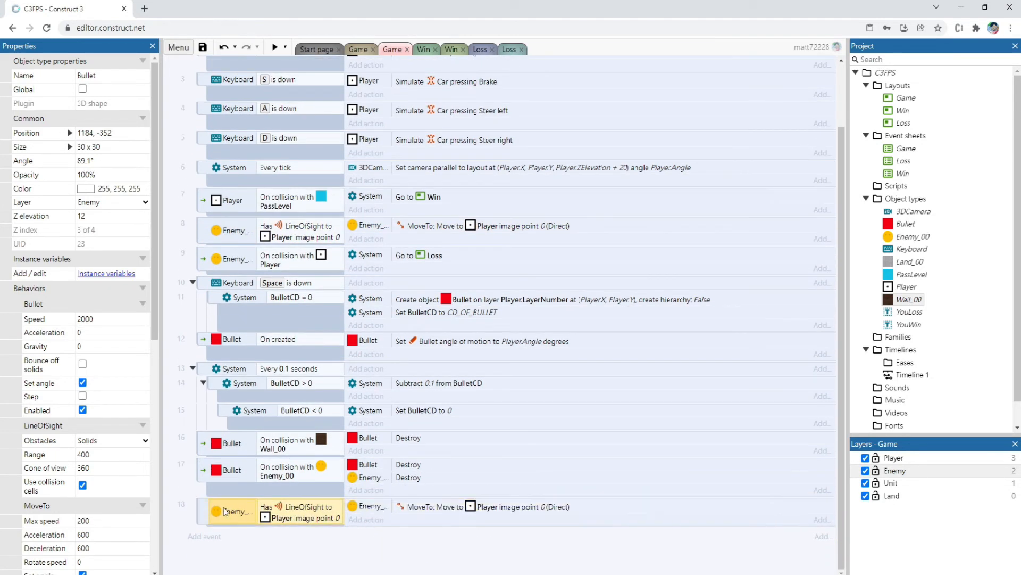
double_click(224, 507)
click(606, 331)
click(763, 306)
double_click(620, 113)
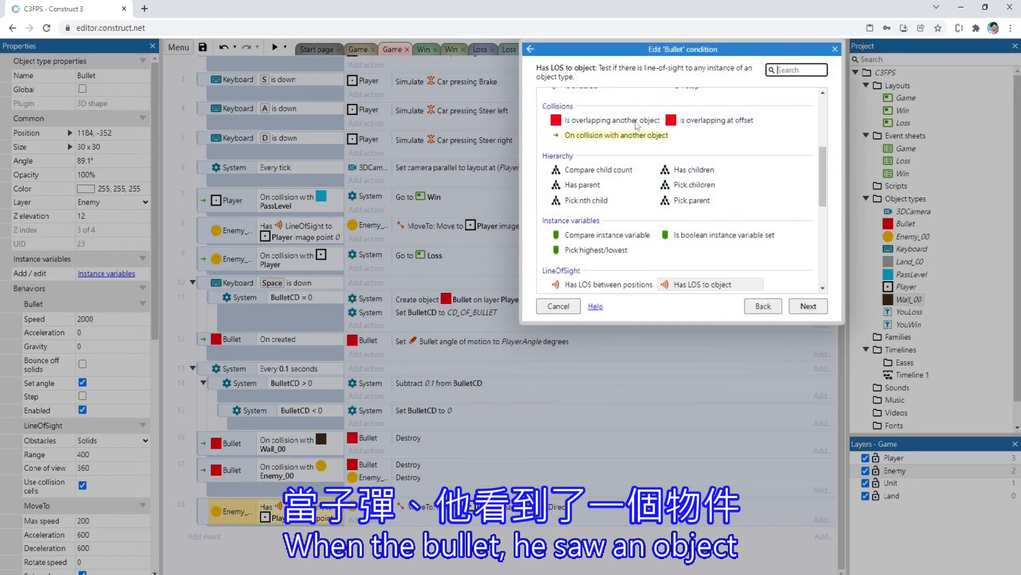
double_click(741, 286)
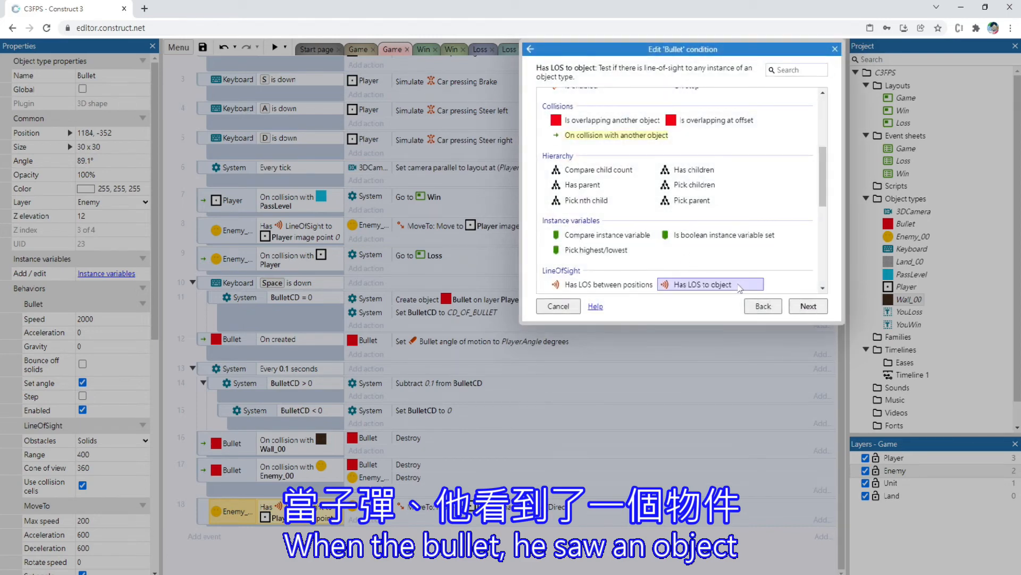
click(622, 150)
click(628, 173)
double_click(628, 173)
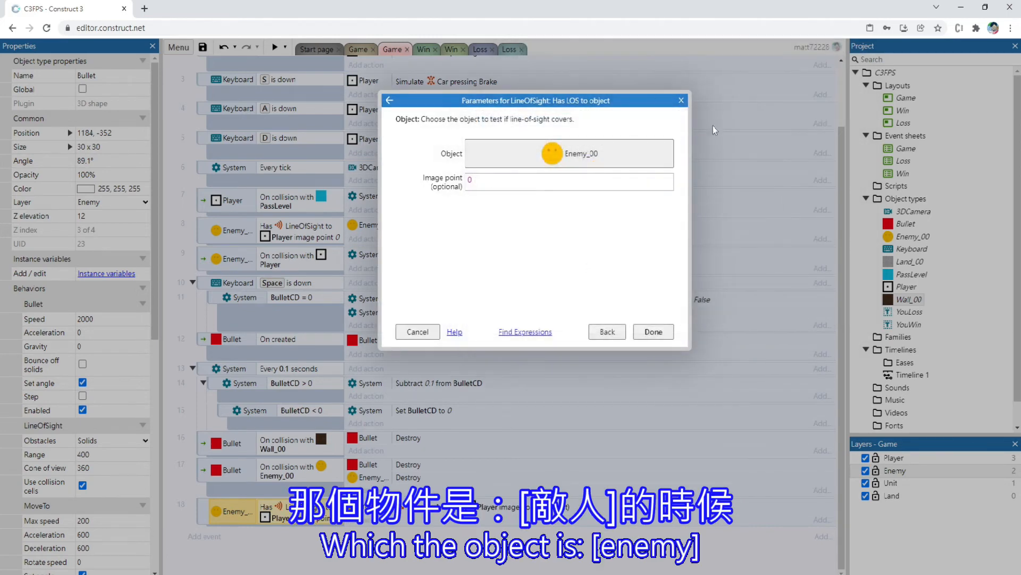
click(663, 332)
Change the duplicated event's action so that Bullet uses MoveTo to move to object Enemy_00 in Direct mode
double_click(413, 513)
click(608, 332)
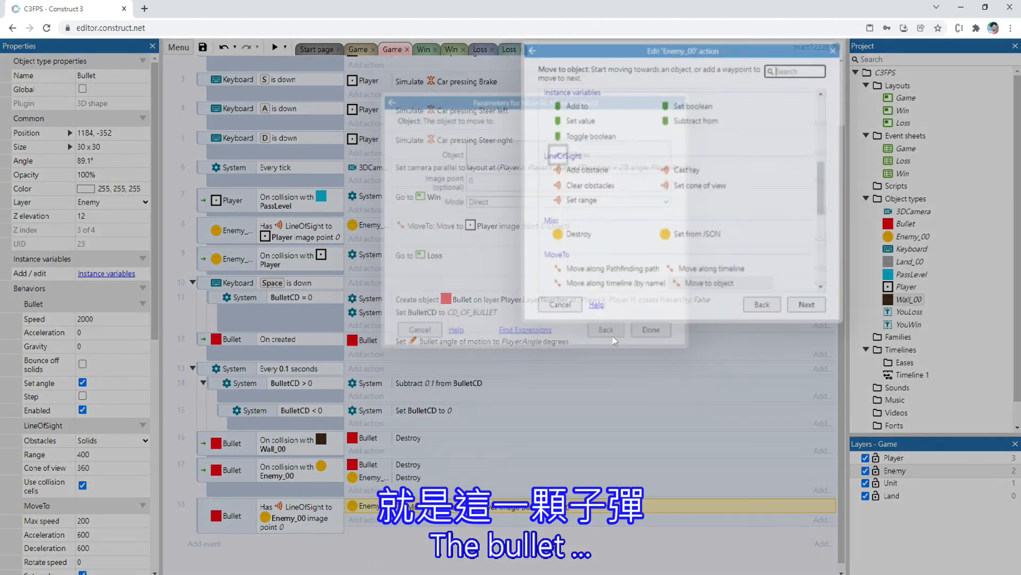
click(765, 305)
double_click(663, 99)
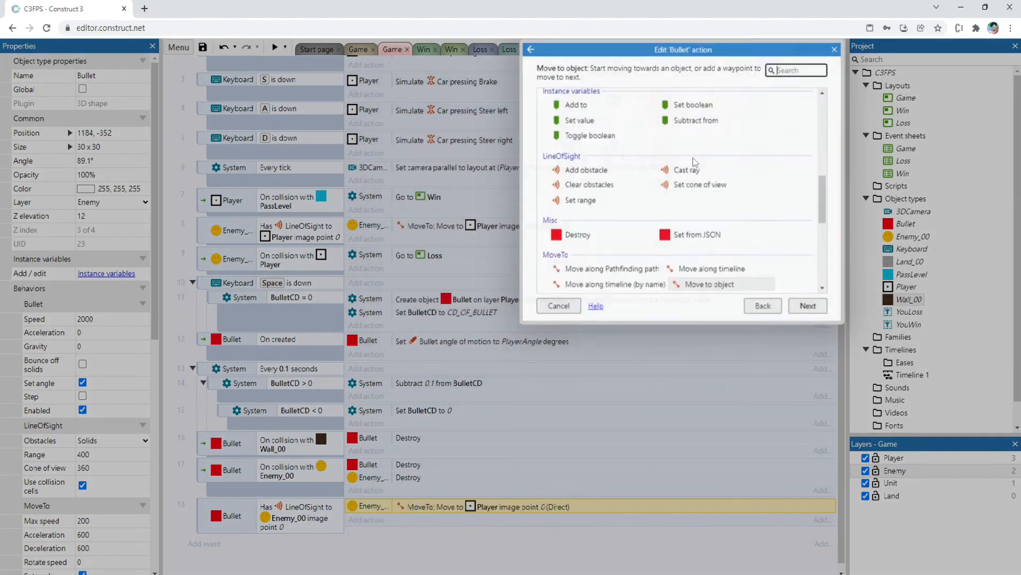
double_click(708, 283)
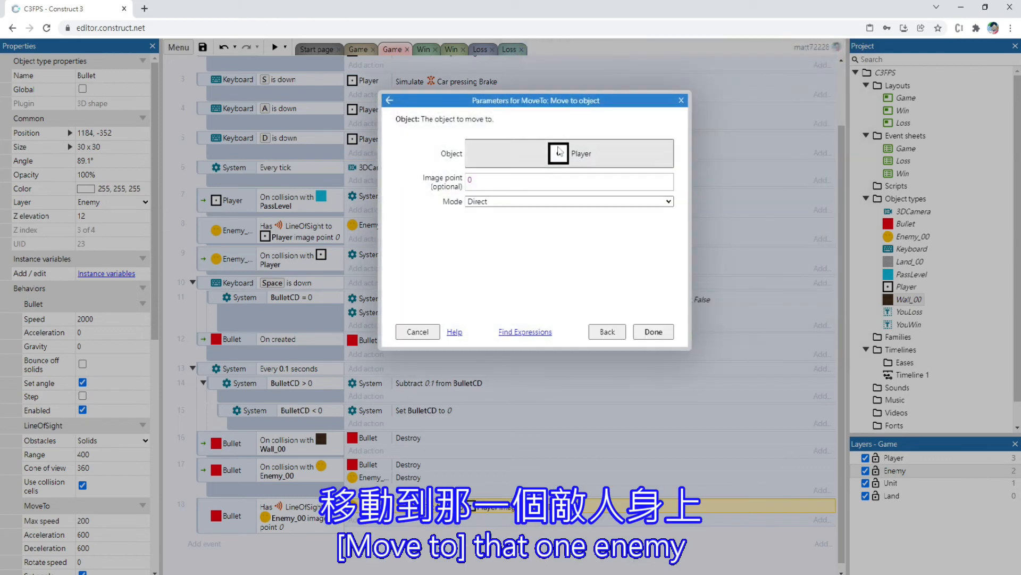
click(559, 152)
double_click(622, 168)
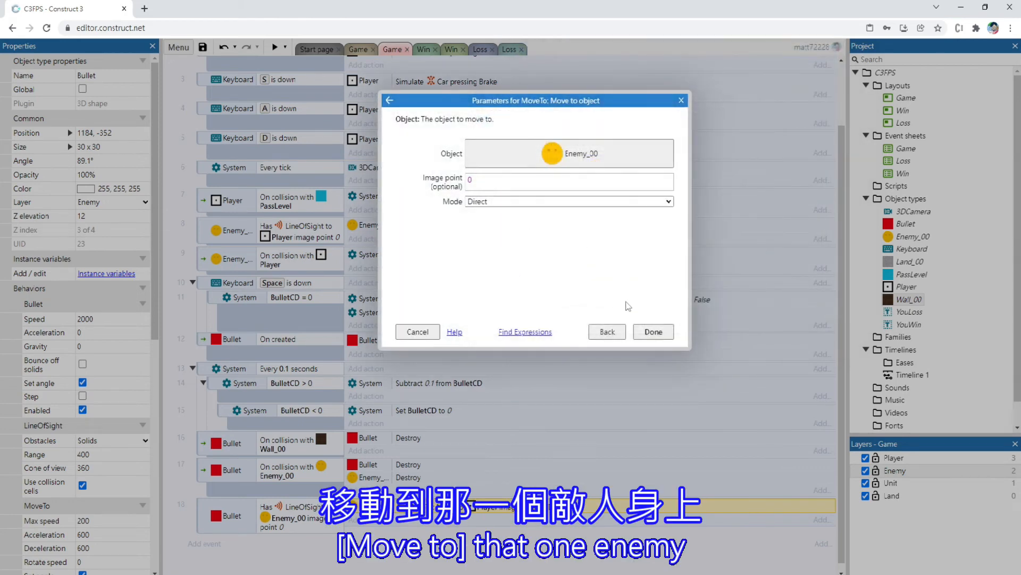
click(653, 331)
Preview the Game layout, firing and turning both ways near the three enemies to test the bullets' automatic tracking
click(357, 49)
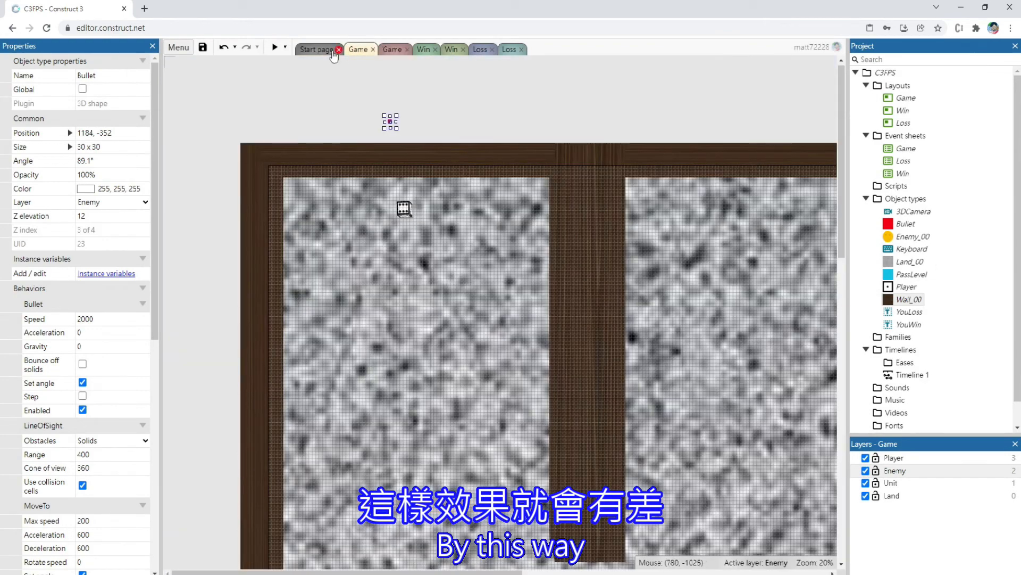
click(275, 47)
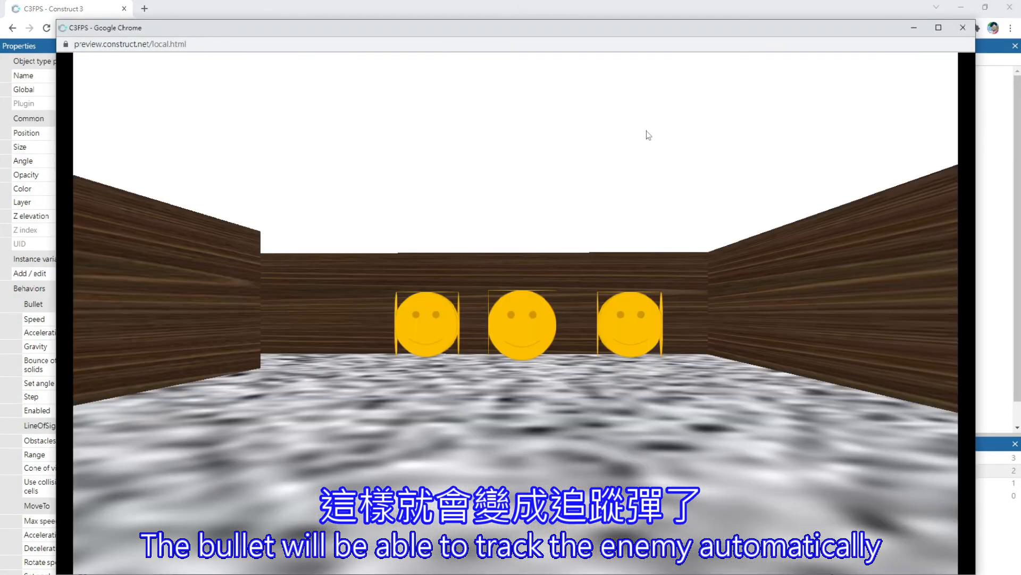
click(648, 135)
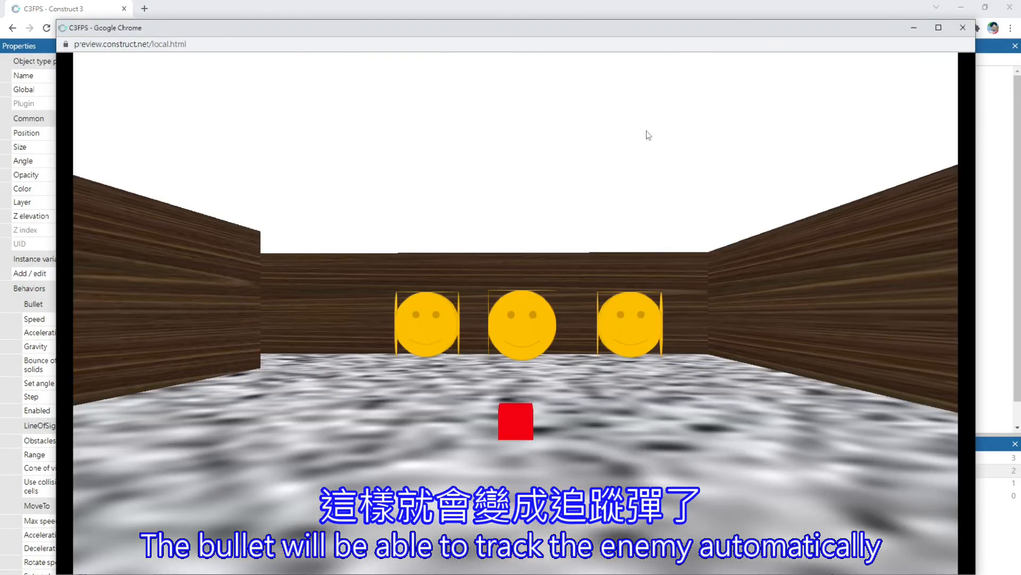
click(649, 135)
click(648, 135)
click(648, 135)
click(648, 136)
click(649, 136)
click(648, 135)
click(649, 135)
click(649, 135)
click(649, 135)
key(Left)
click(649, 135)
click(649, 135)
click(649, 135)
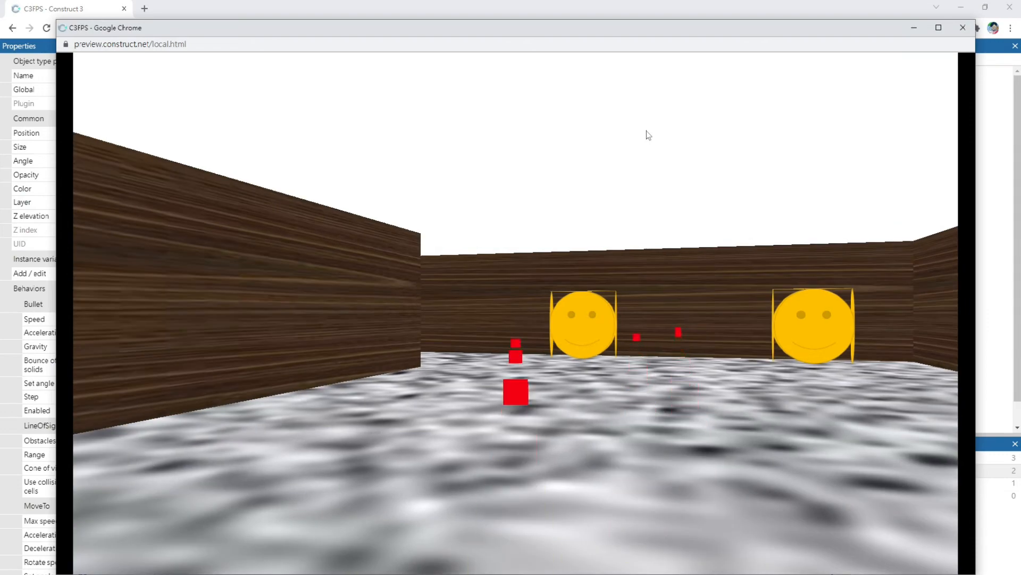
click(649, 135)
click(649, 135)
click(649, 135)
key(Right)
click(649, 135)
click(648, 135)
click(649, 135)
click(649, 135)
Close the preview and set the Bullet's LineOfSight range to 800
click(963, 28)
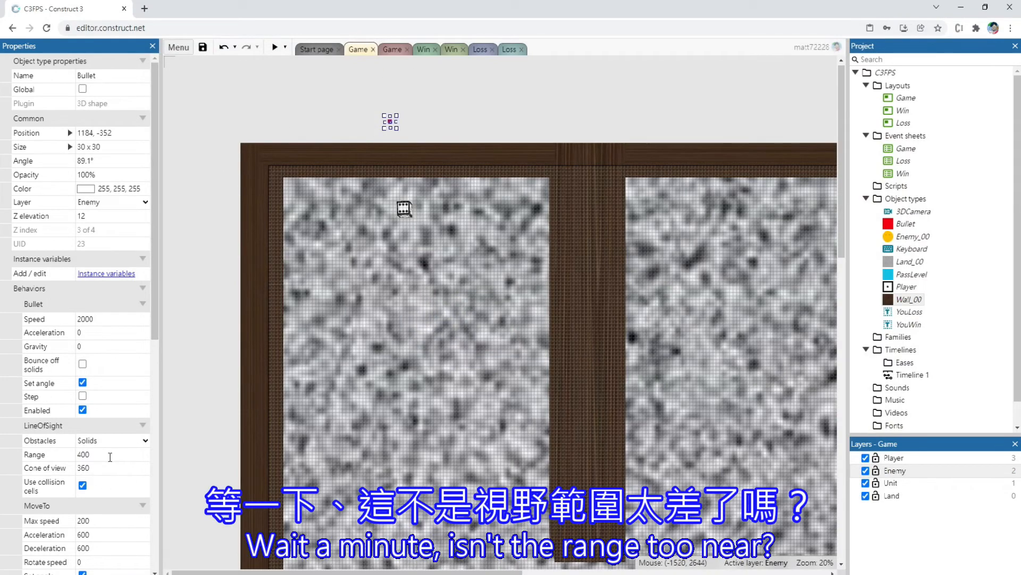
click(111, 455)
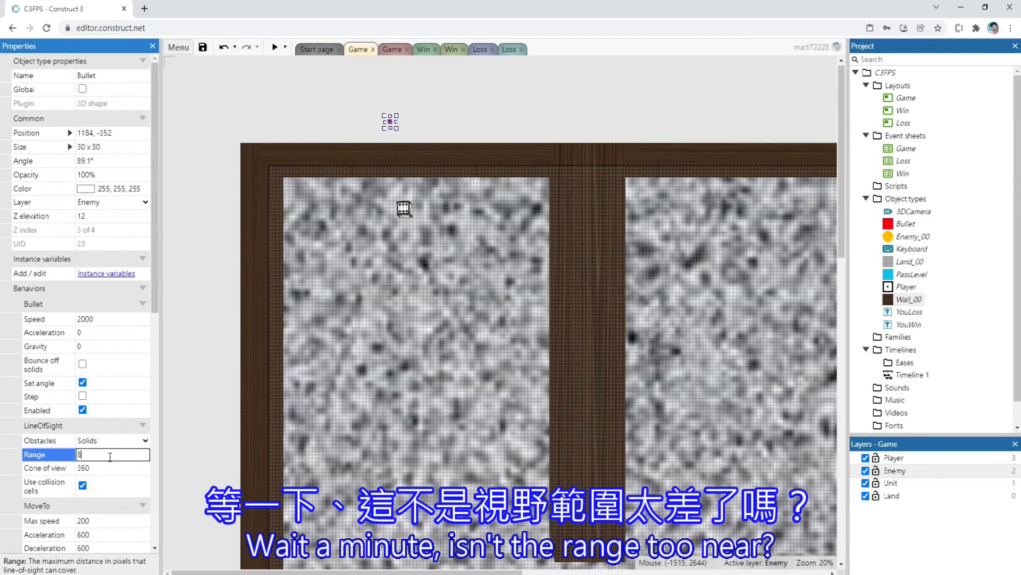
click(349, 92)
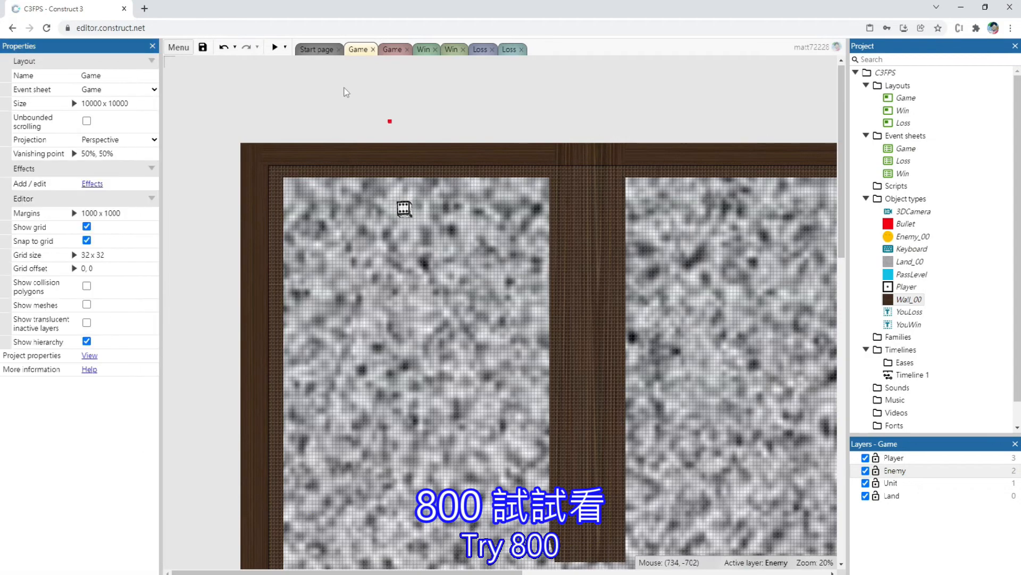
Preview the layout again, firing and moving the player around to check bullet tracking with the new range
click(275, 48)
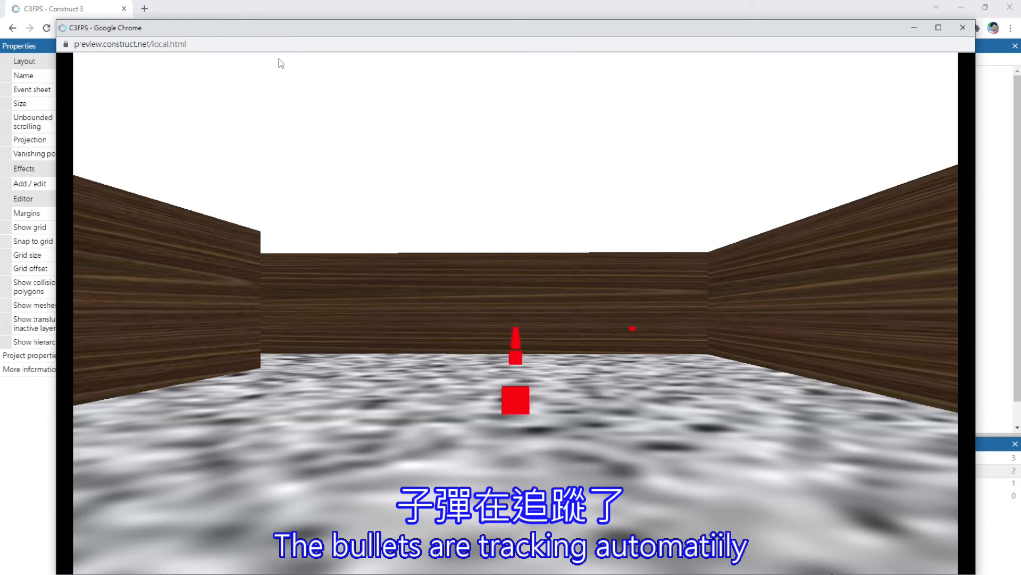
key(w)
key(Right)
key(Up)
key(Left)
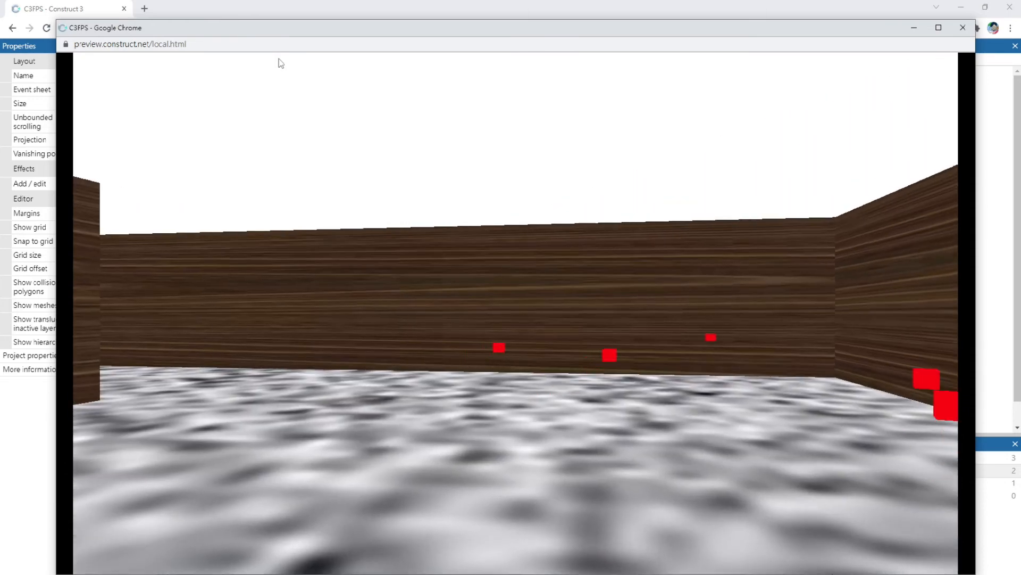
key(Down)
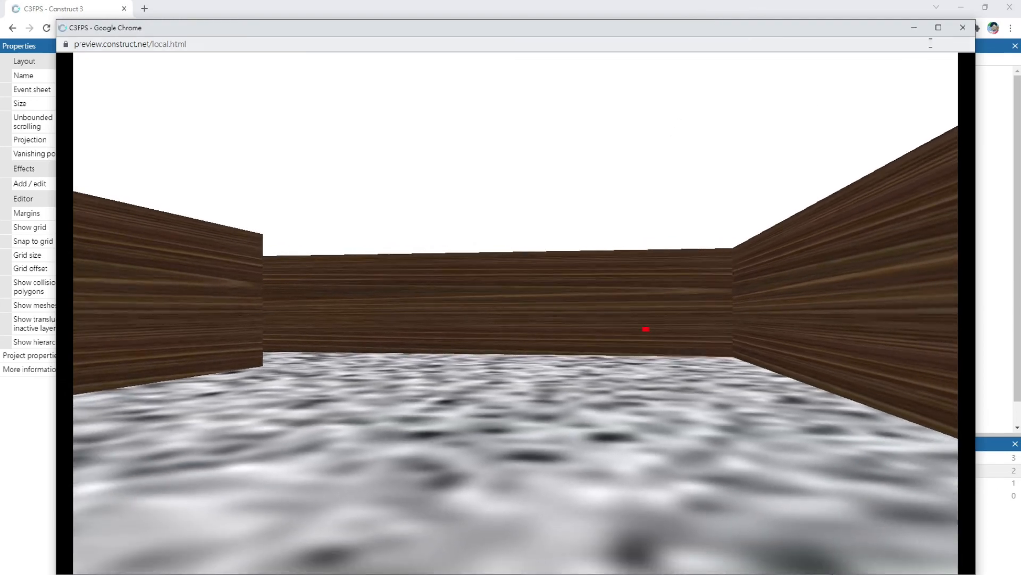
Move the player through the room up to the wall while turning and firing to examine the stray bullets
key(Right)
key(Up)
click(798, 265)
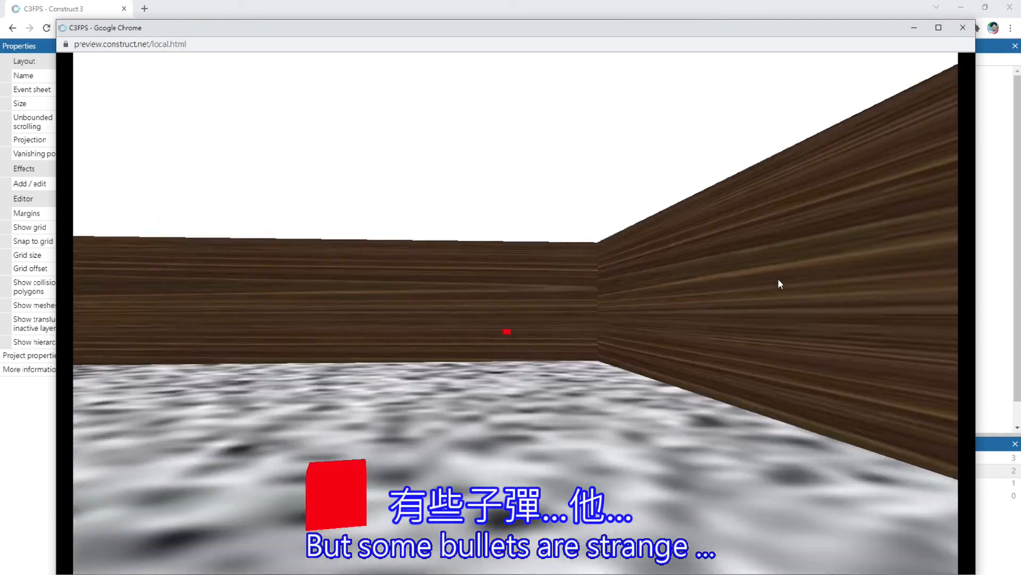
click(573, 364)
key(Left)
click(588, 374)
key(Right)
key(Up)
click(602, 375)
key(Left)
click(559, 381)
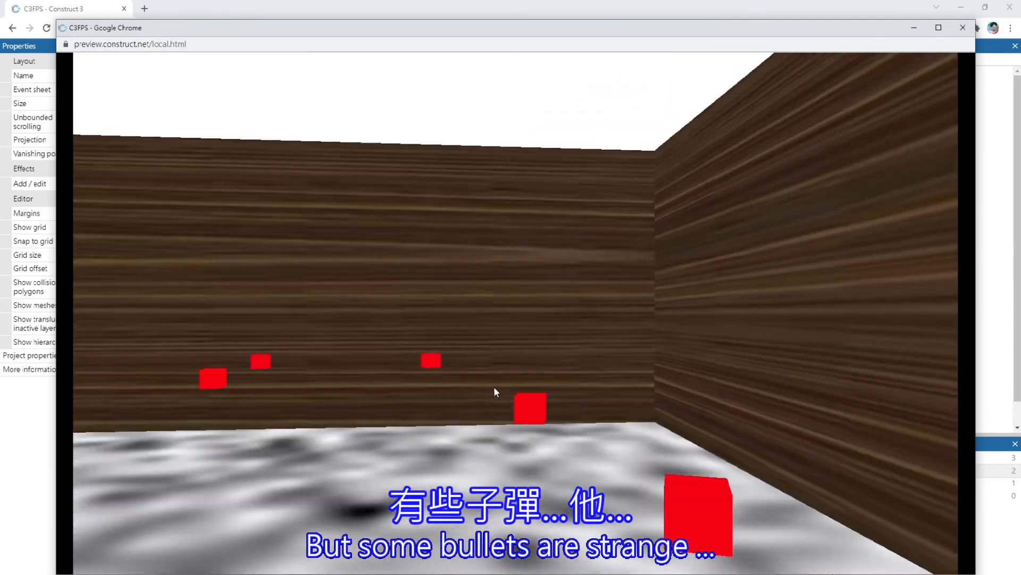
click(465, 417)
key(Up)
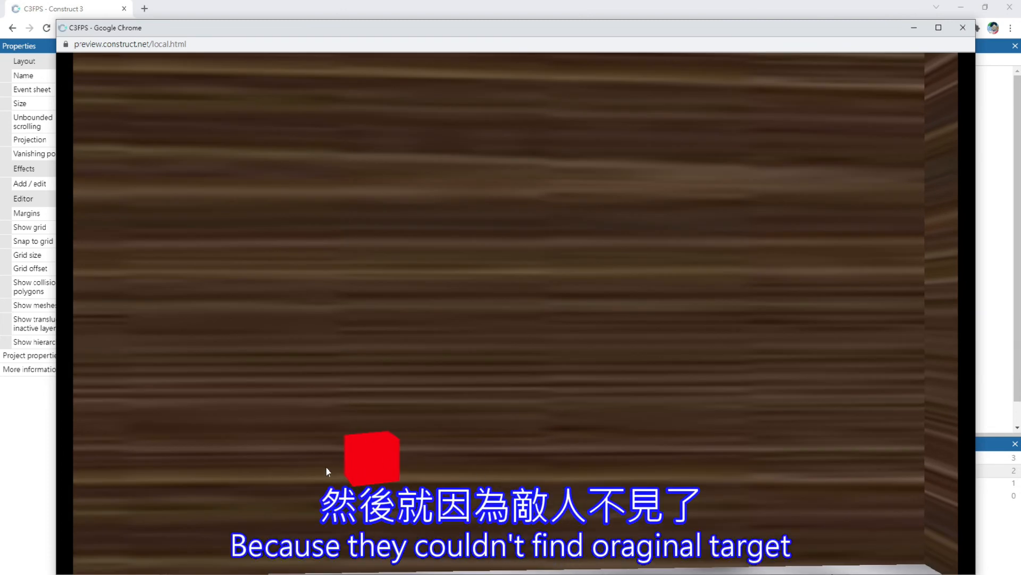
key(Down)
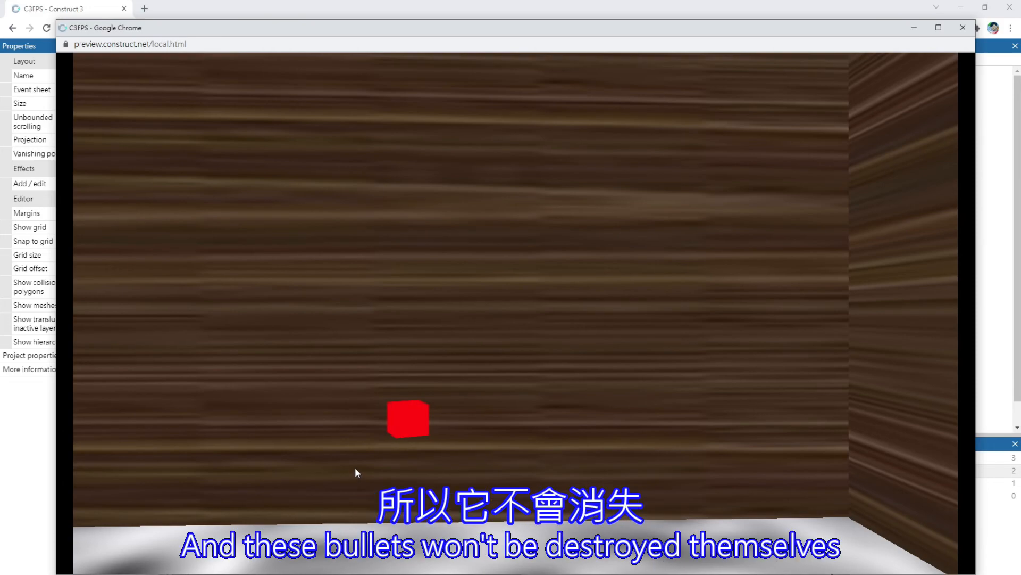
Close the preview and duplicate the Bullet On created event at the end of the Game event sheet
click(961, 33)
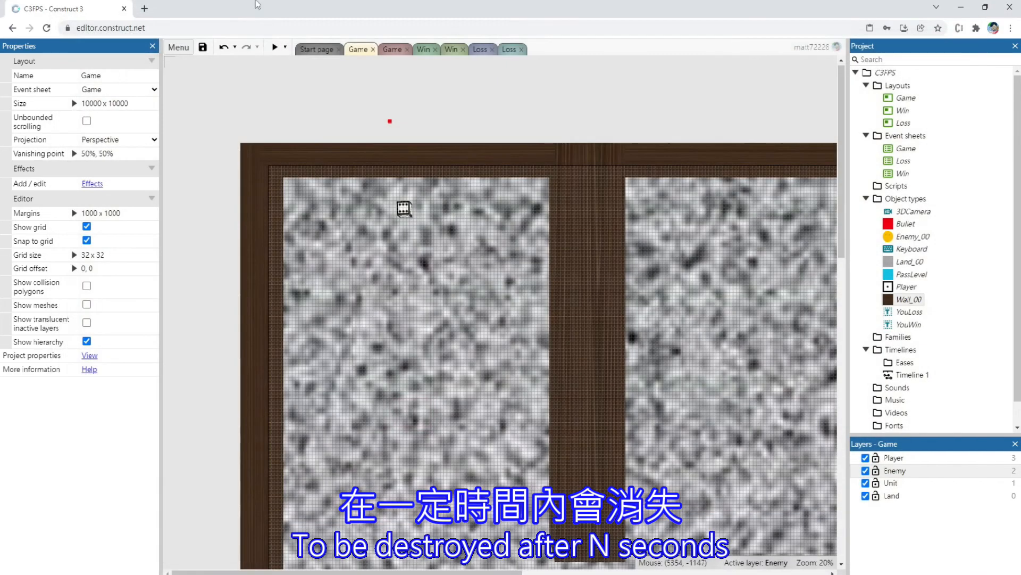
click(392, 49)
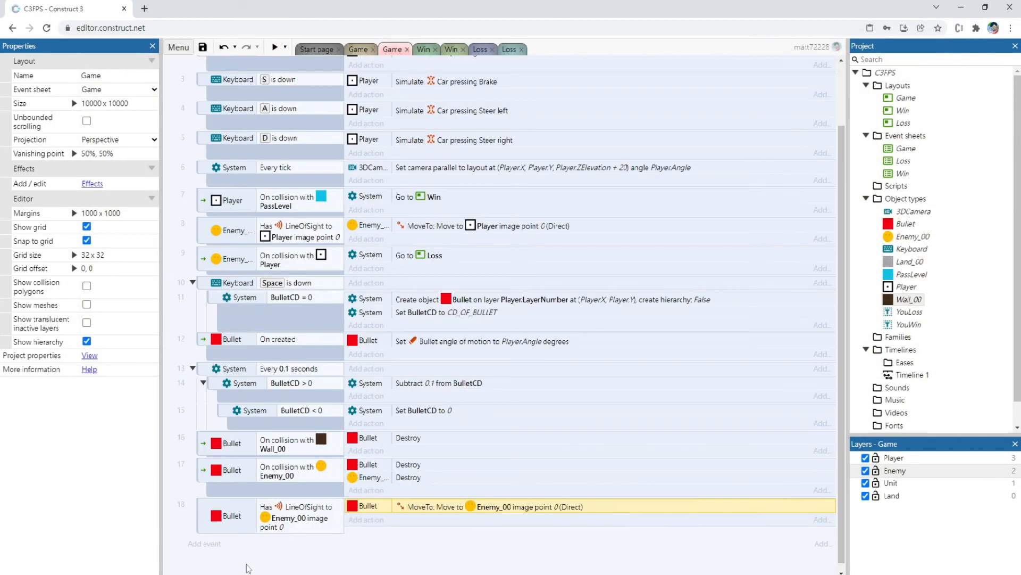
click(306, 352)
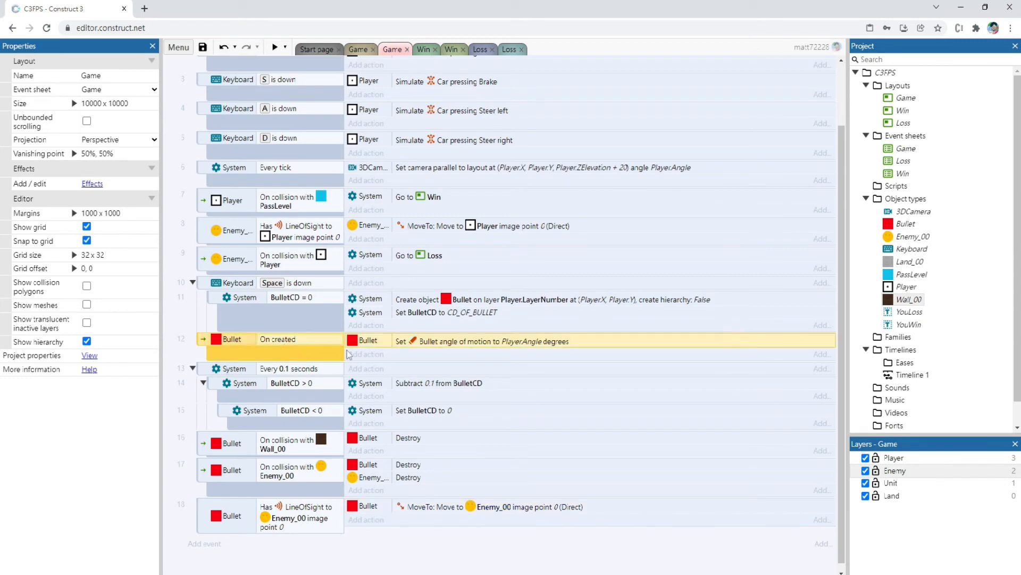
click(365, 355)
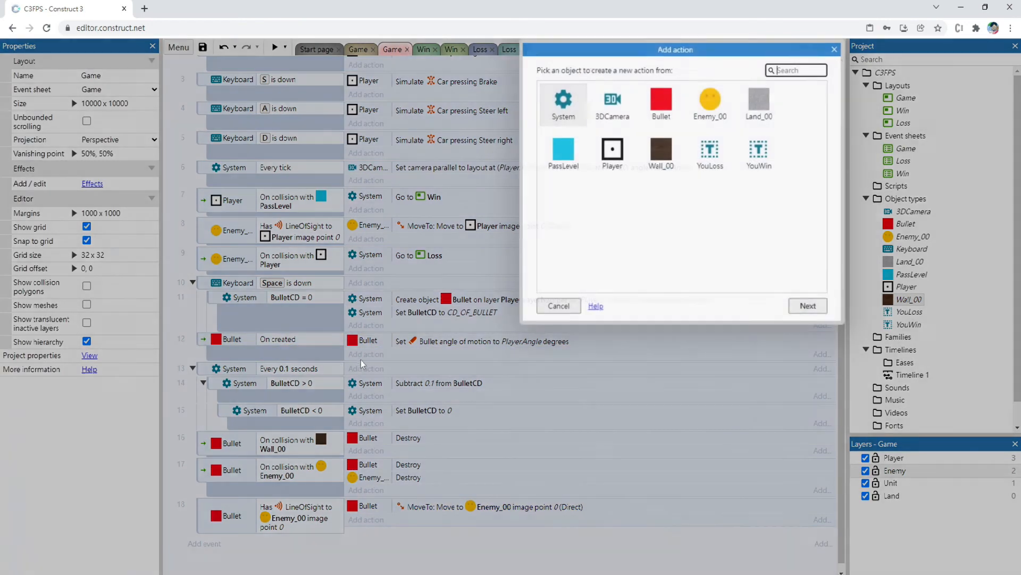
key(Escape)
click(279, 551)
key(ctrl+v)
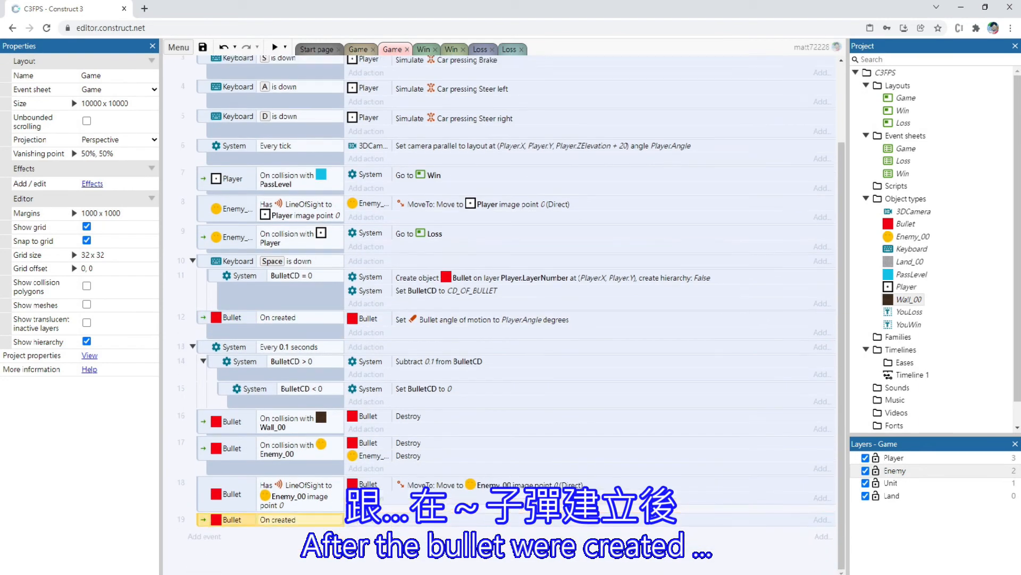
Add a System Wait action of 1 second to the new Bullet On created event
click(366, 533)
double_click(563, 99)
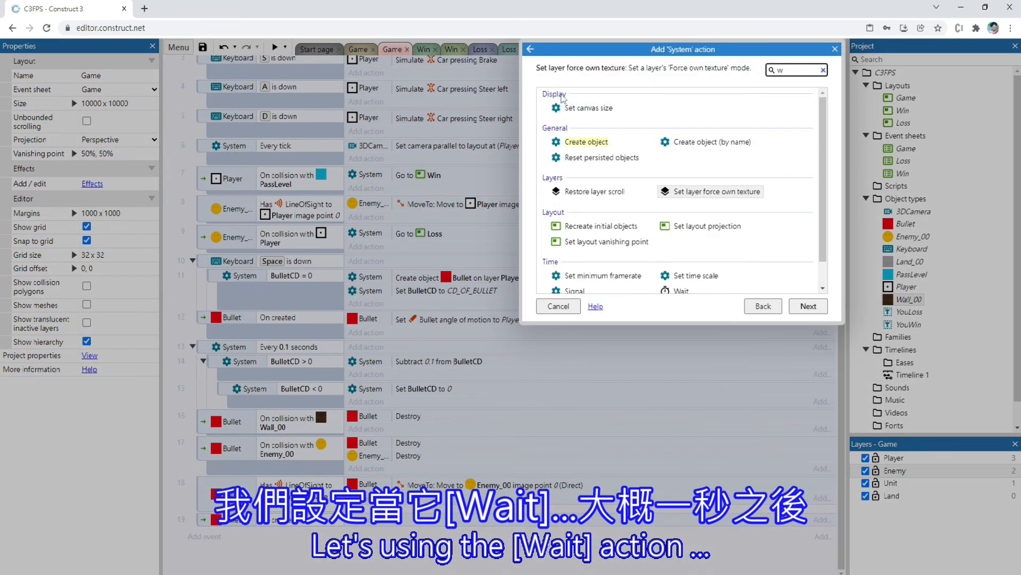
text(wa)
double_click(665, 108)
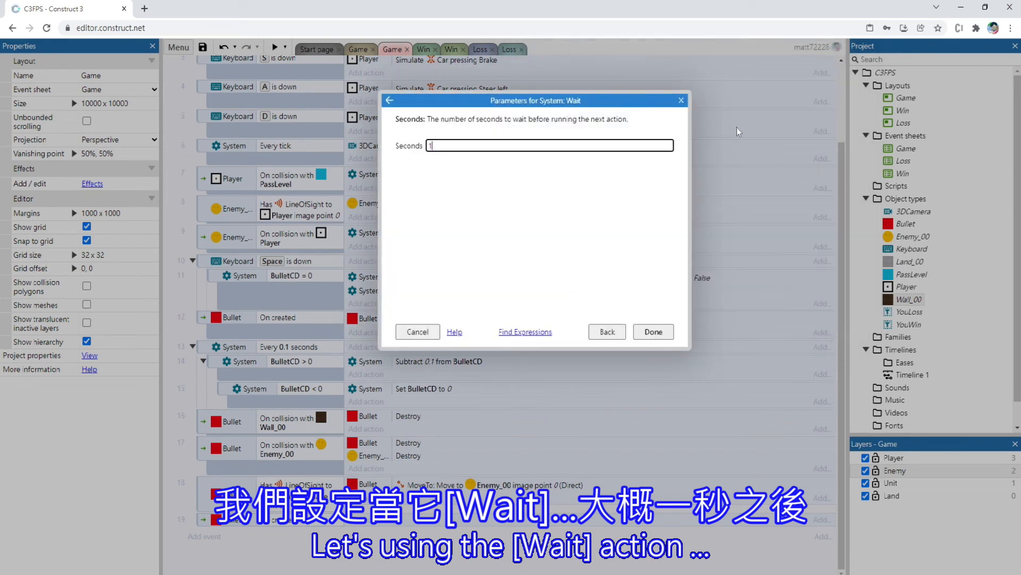
key(Return)
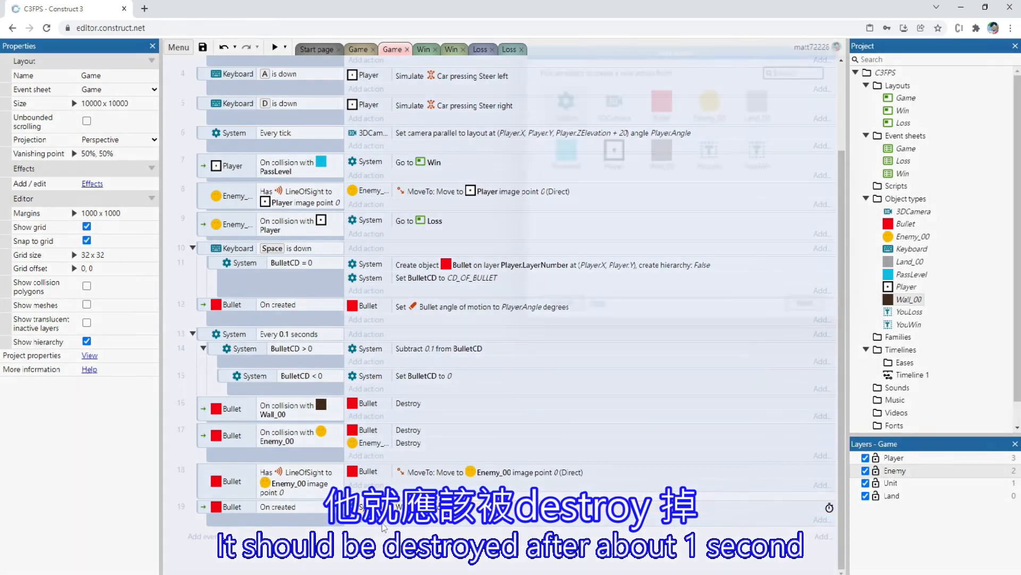
Add a Bullet Destroy action after the Wait in the last On created event
click(384, 527)
double_click(663, 102)
text(de)
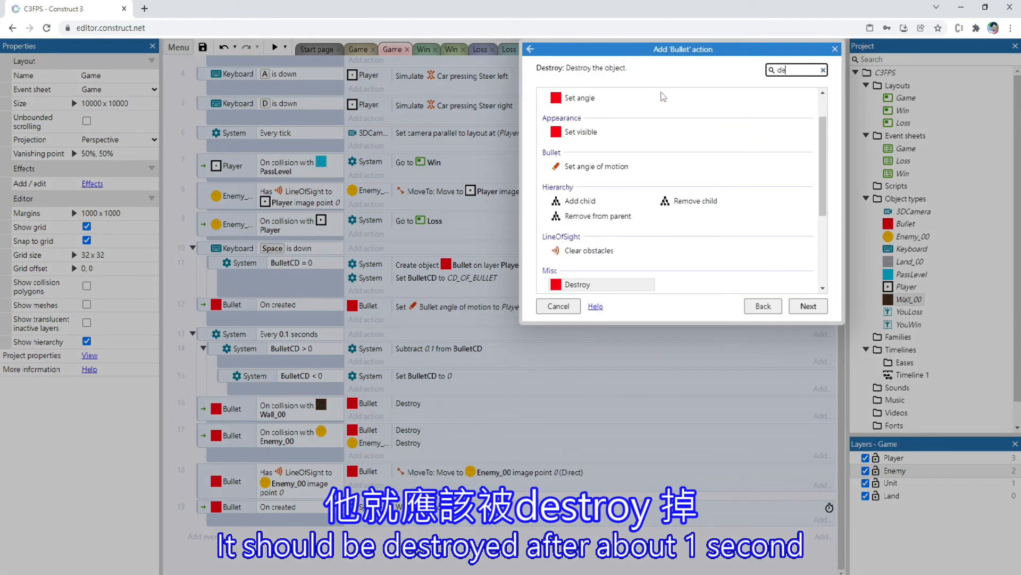
text(s)
click(808, 307)
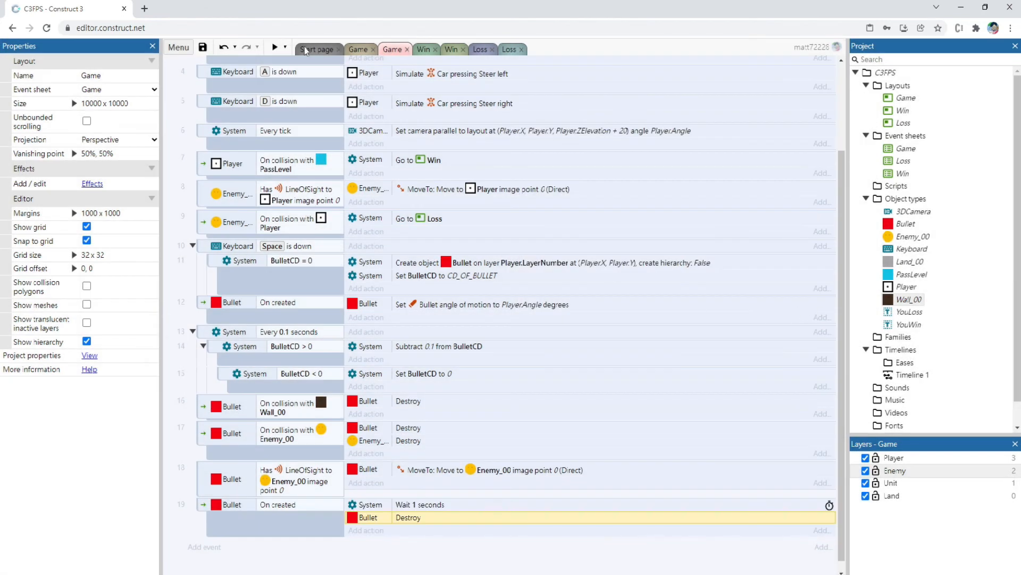
Preview the Game layout to check how far bullets travel with the 1-second lifetime, and close the preview
click(320, 53)
click(357, 51)
click(275, 47)
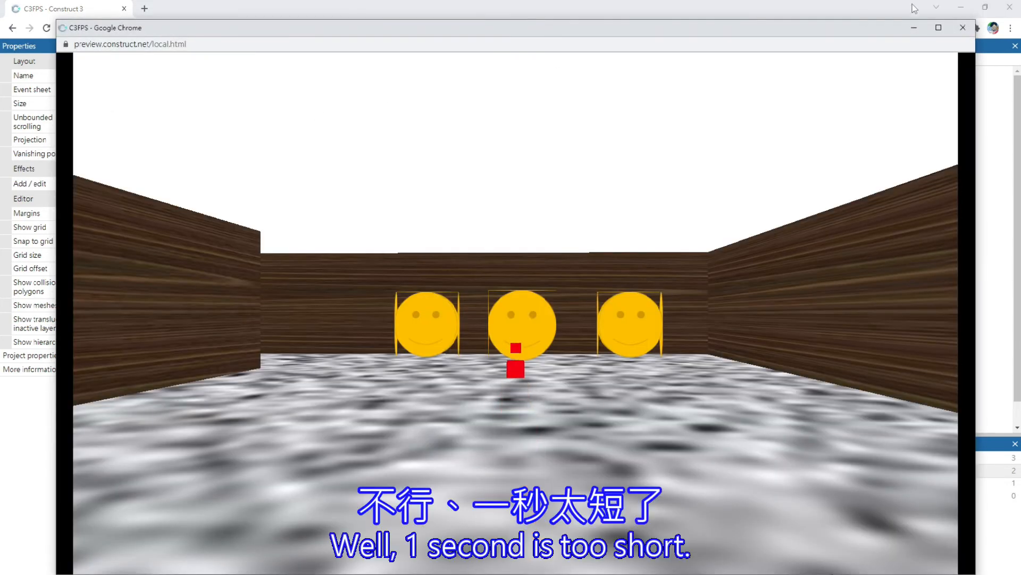
click(963, 27)
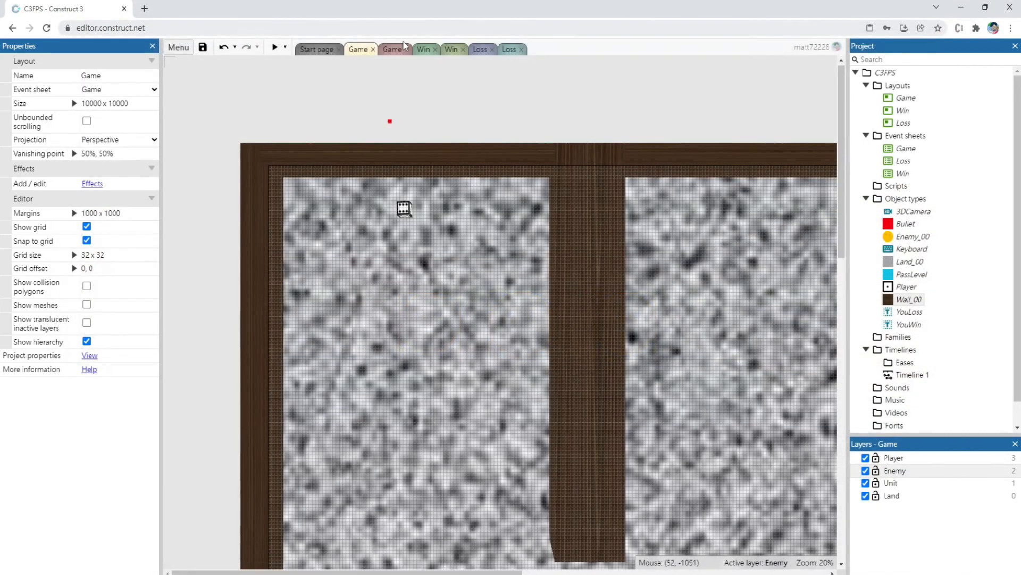
Set the Wait before the Bullet's Destroy action to 3 seconds in the Game event sheet
click(394, 49)
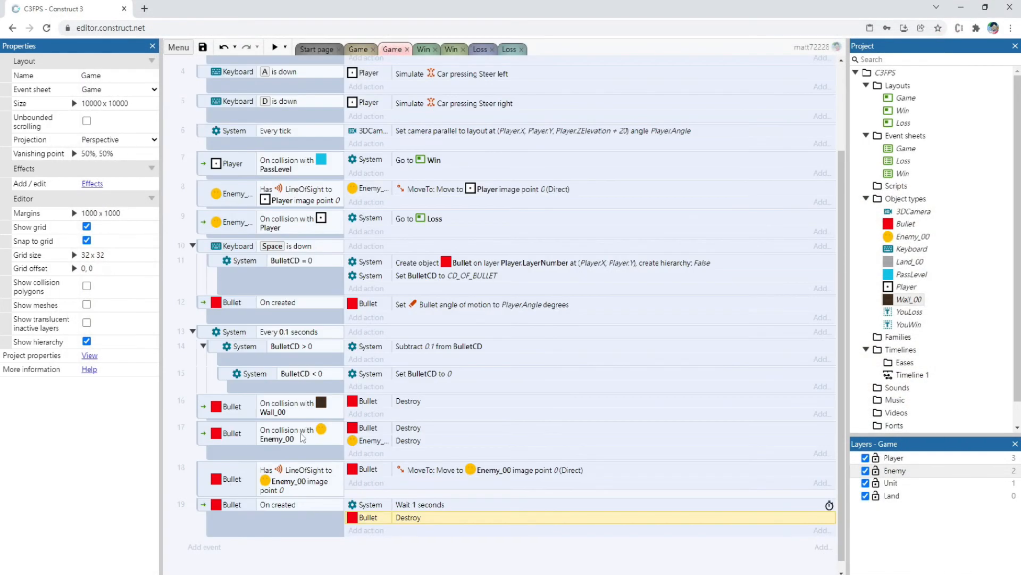
double_click(421, 506)
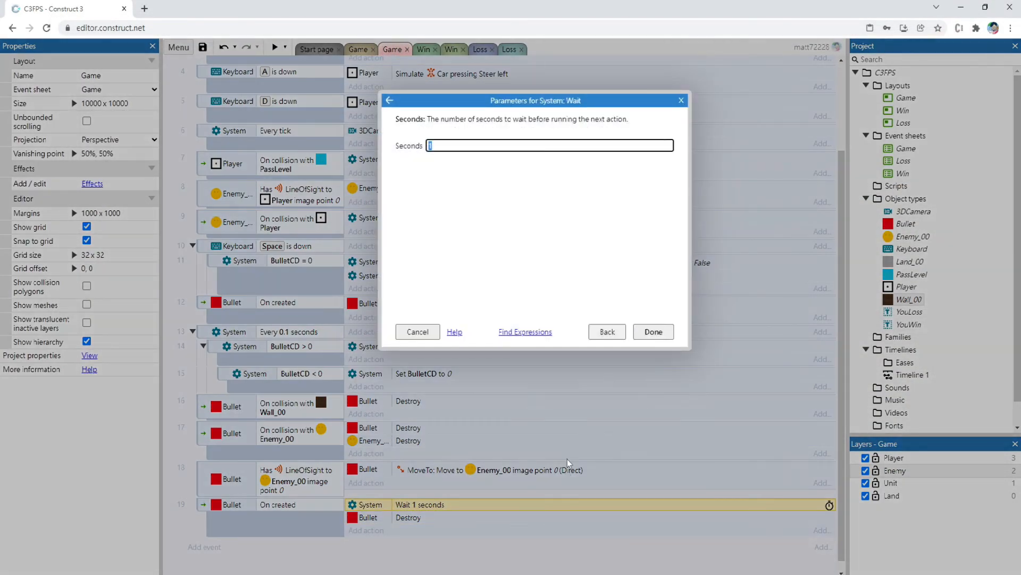
text(3)
key(Return)
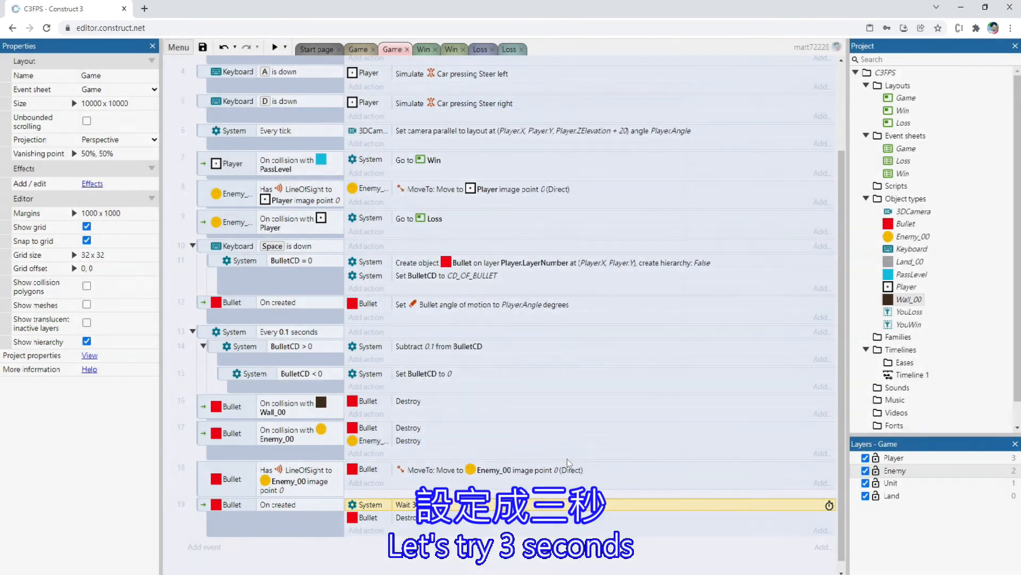
Preview the Game layout, firing while moving and turning to test the 3-second bullet lifetime, and close the preview
click(364, 50)
key(F5)
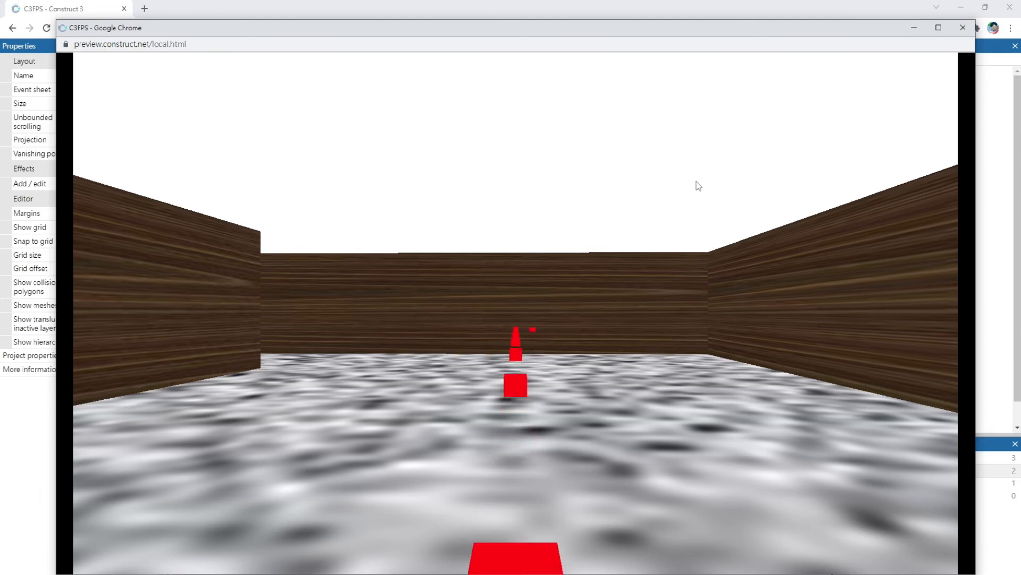
key(w)
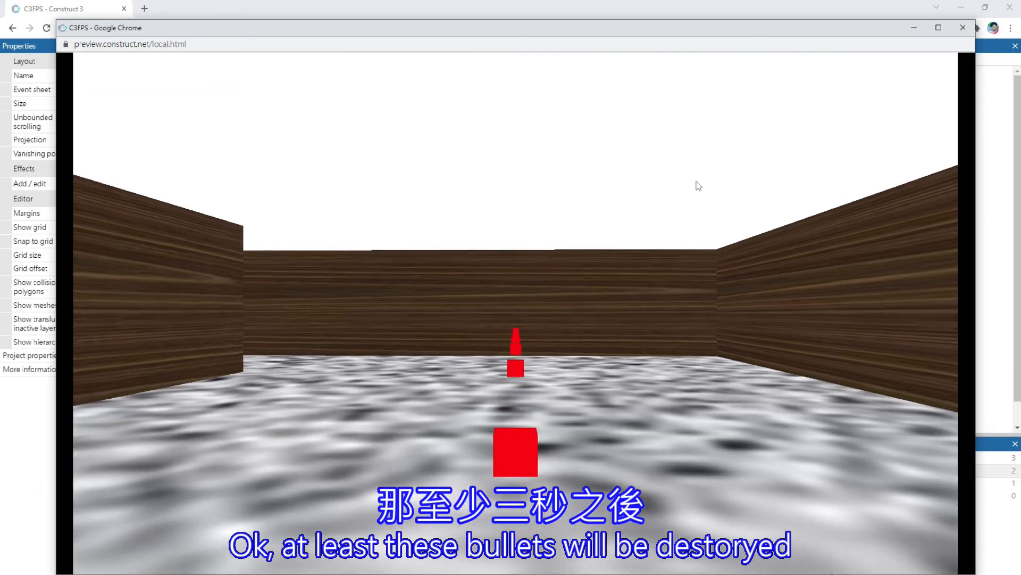
key(Left)
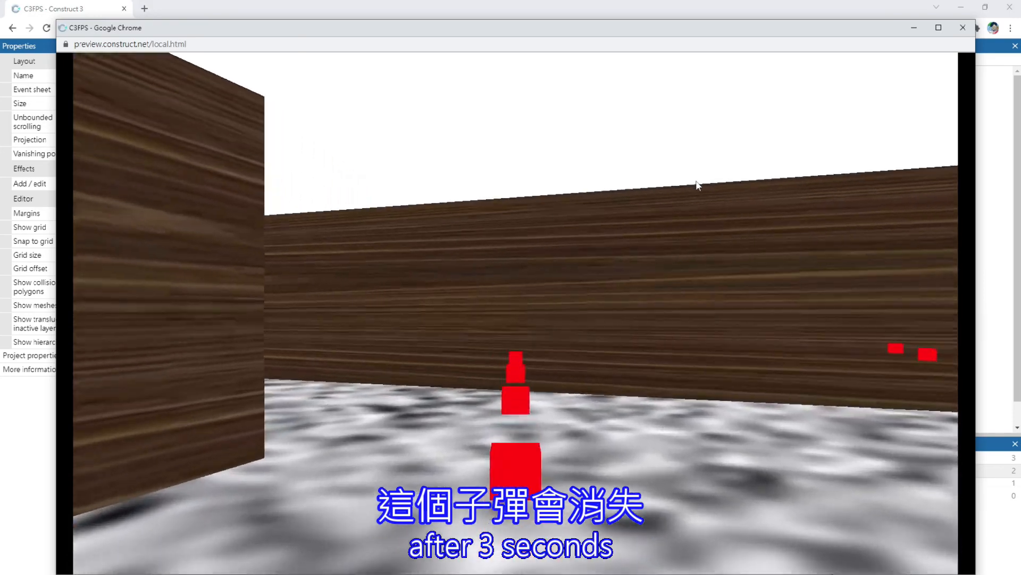
key(Left)
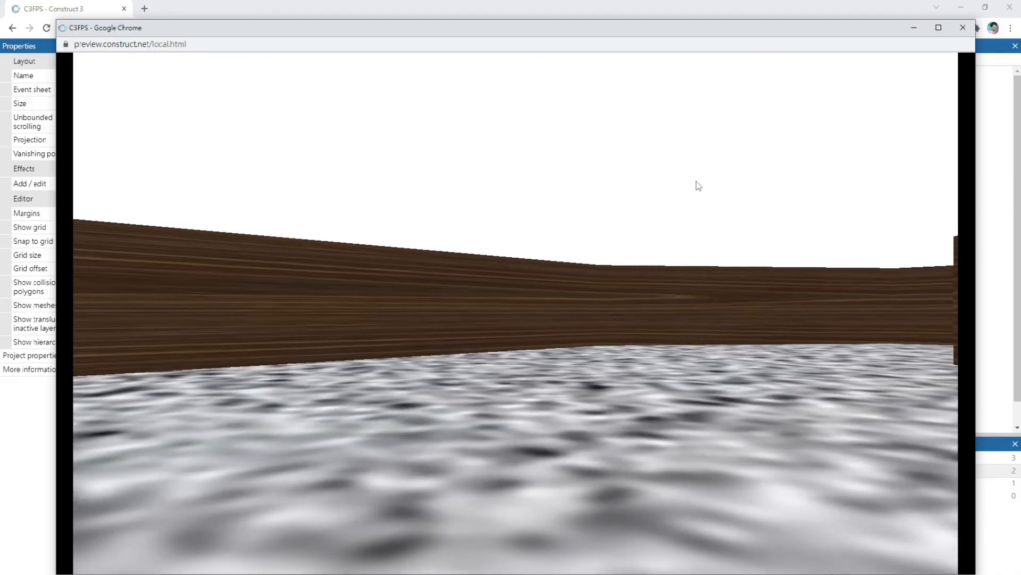
key(Up)
key(space)
key(space)
key(space)
click(963, 28)
Copy the middle Enemy_00 of the first group and place four copies in the upper room beyond the divider wall
scroll(589, 292, down, 1)
scroll(589, 292, down, 5)
click(409, 325)
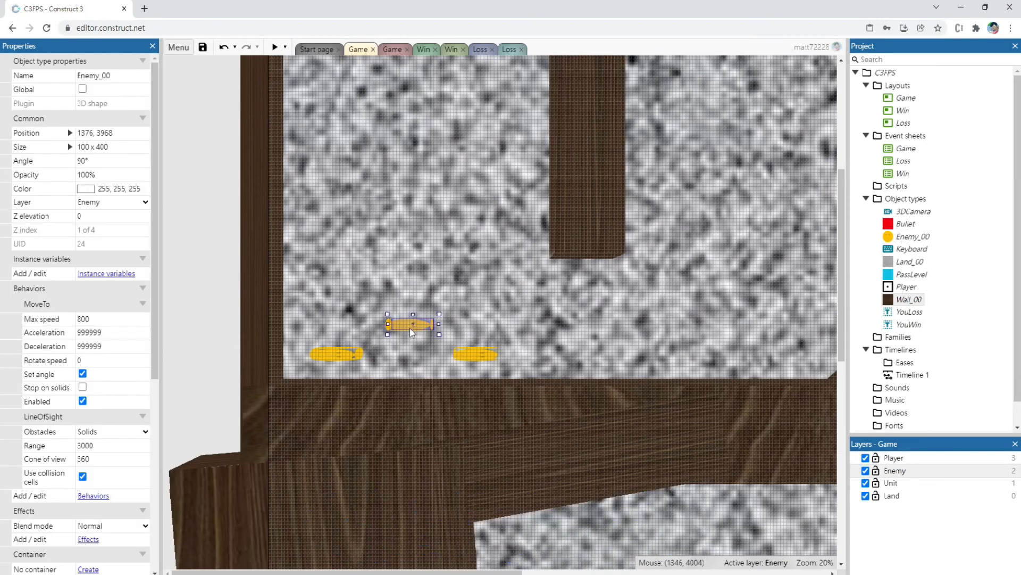
ctrl+scroll(633, 298, down, 4)
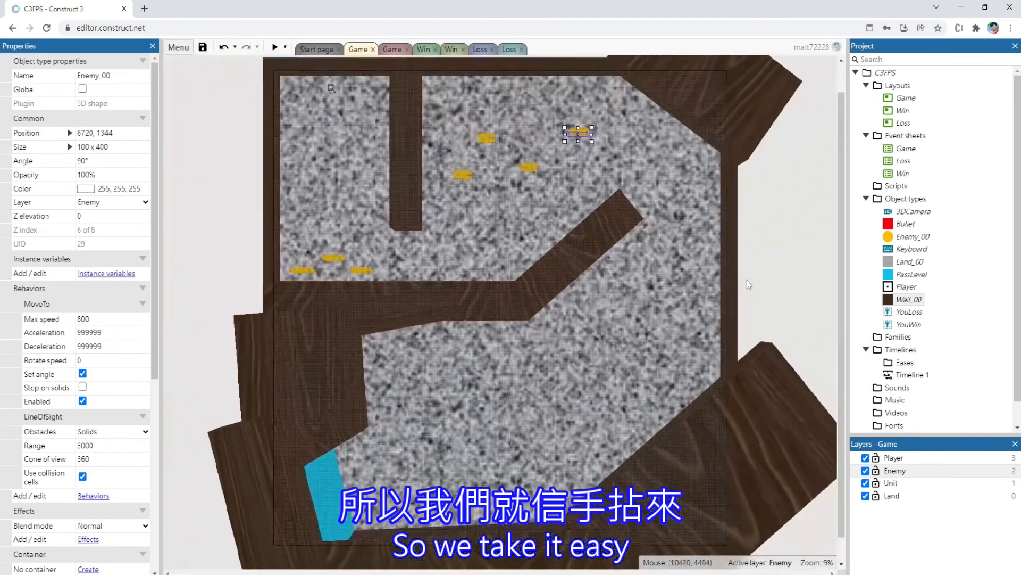
Paste ten more Enemy_00 copies spread across the lower chamber, from below the diagonal wall to near the PassLevel portal
ctrl+scroll(679, 285, down, 1)
key(ctrl+v)
key(ctrl+v)
key(ctrl+v)
key(ctrl+v)
key(ctrl+v)
key(ctrl+v)
key(ctrl+v)
key(ctrl+v)
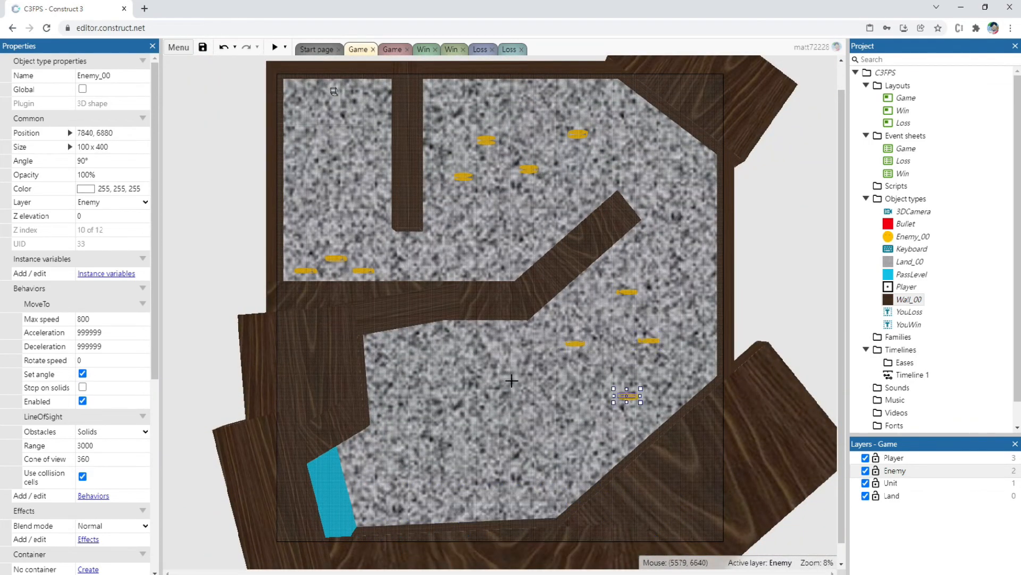
key(ctrl+v)
key(ctrl+v)
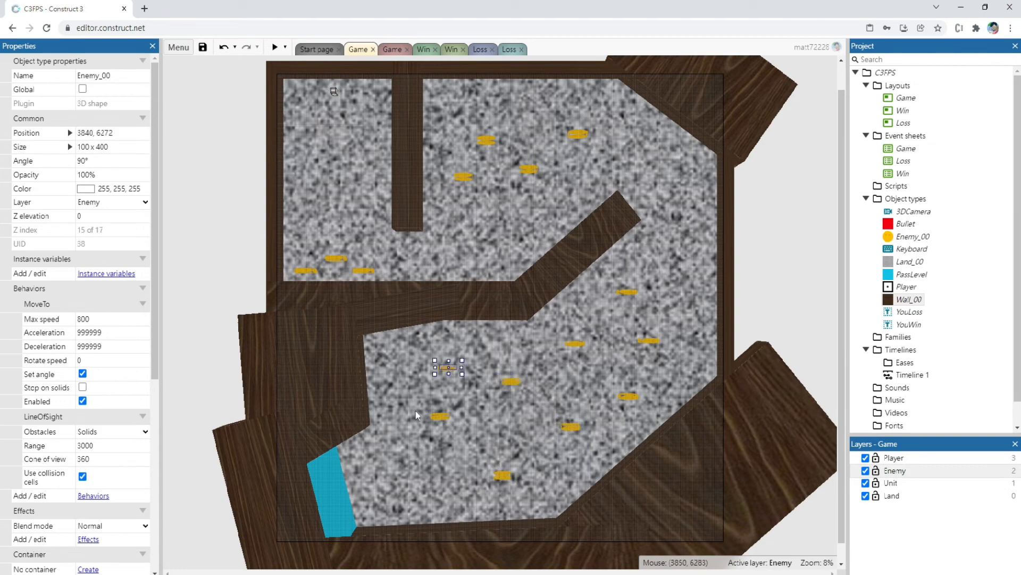
Preview the layout with the added enemies and fire repeatedly at the first three while moving forward and turning
click(276, 51)
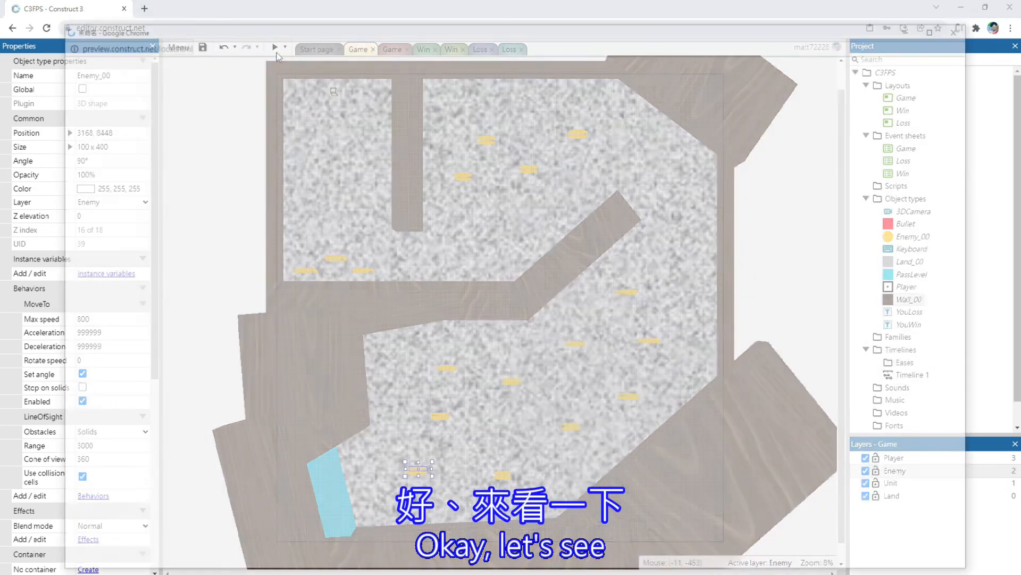
key(space)
key(space)
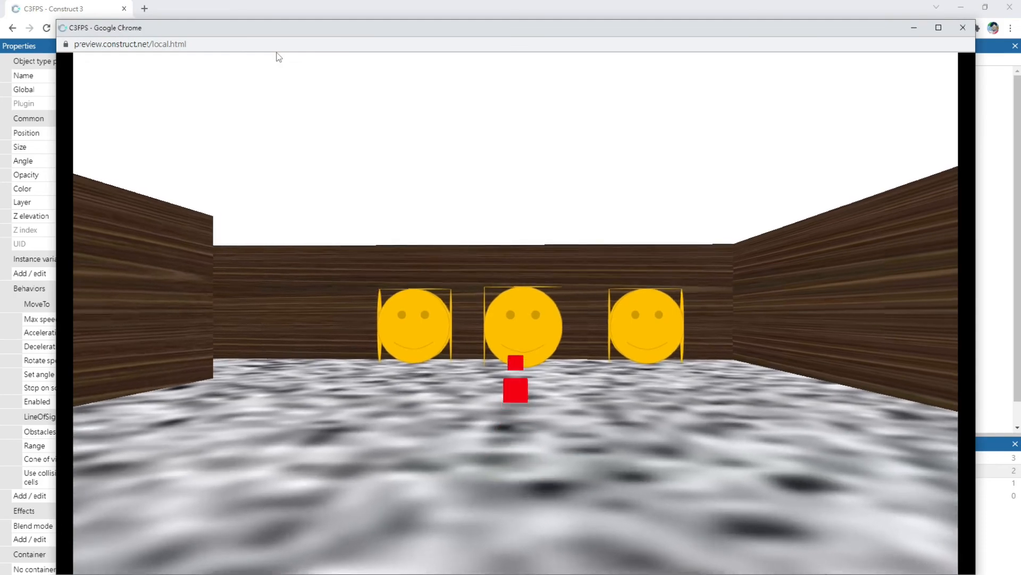
key(Up)
key(Down)
key(space)
key(space)
key(space)
key(Left)
key(space)
key(space)
key(space)
key(space)
key(space)
key(Left)
key(space)
Steer the player around the divider wall, fire at the enemy group in the next room, and close the preview
key(Up)
key(Left)
key(Up)
key(Left)
key(Up)
key(Left)
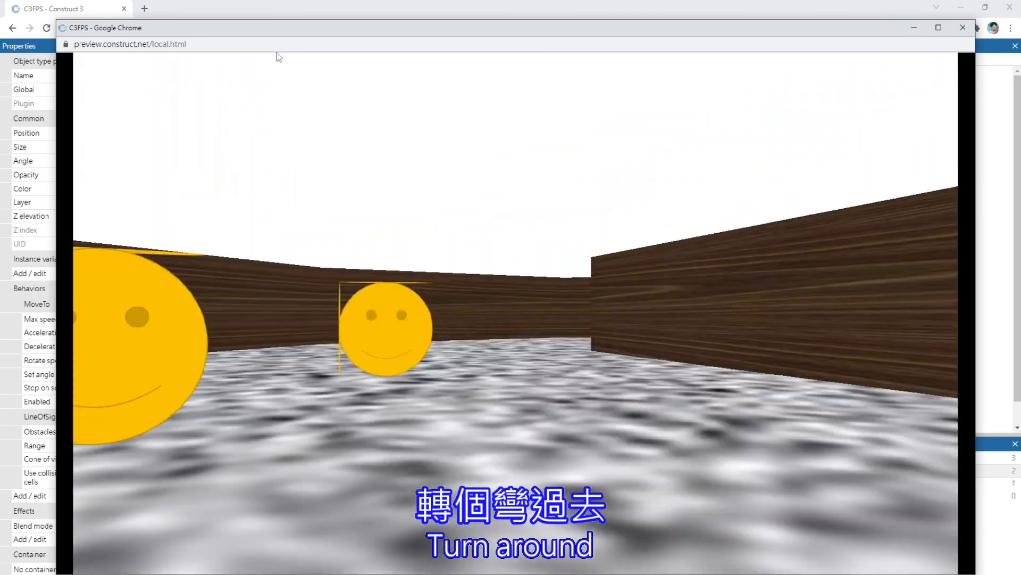
key(Down)
key(space)
key(space)
key(Right)
key(Right)
key(space)
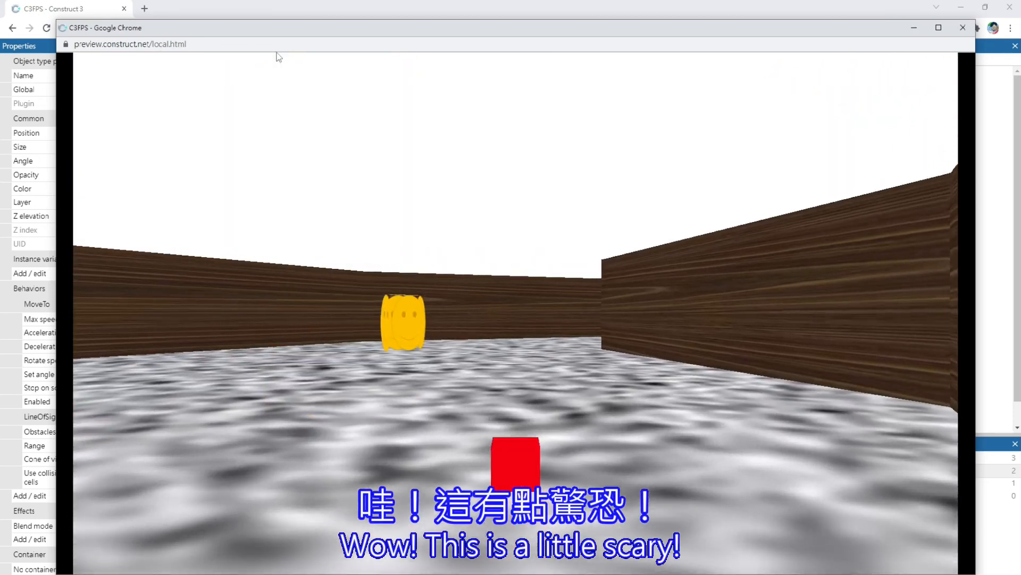
key(space)
key(space)
key(Up)
key(Left)
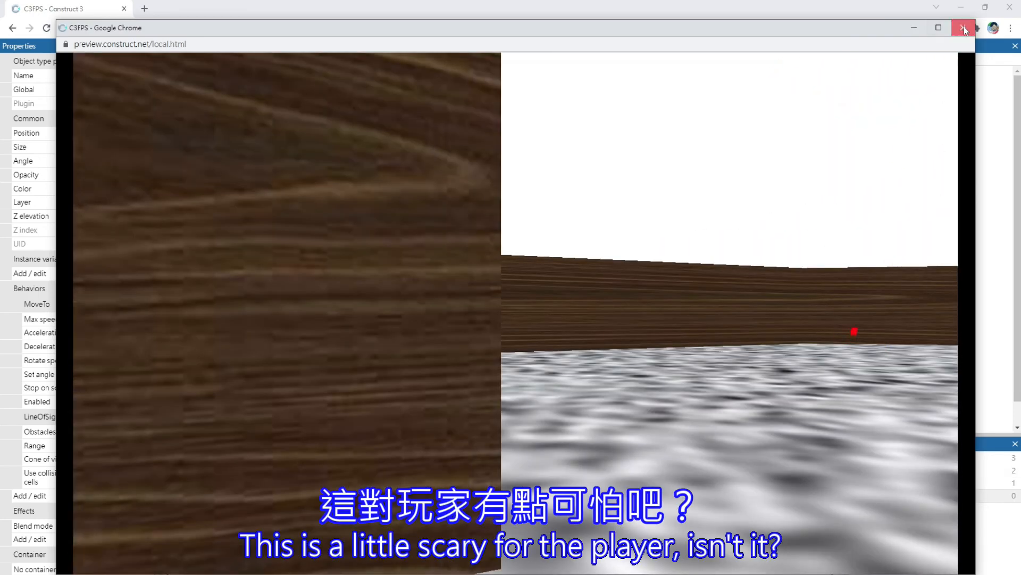
click(963, 28)
Delete the two Enemy_00 instances closest to the divider wall in the upper room
click(597, 259)
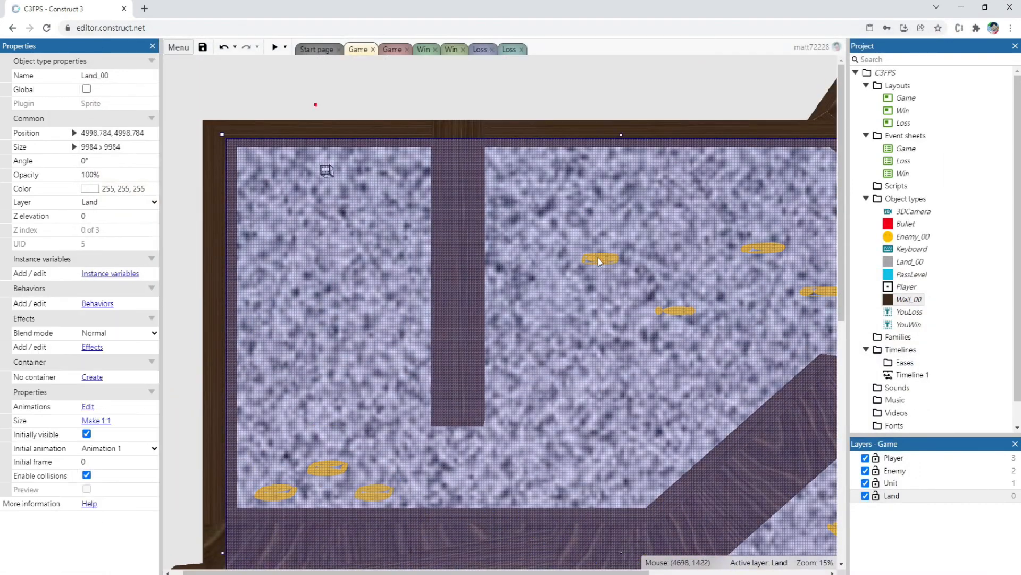
click(606, 262)
key(Delete)
click(677, 312)
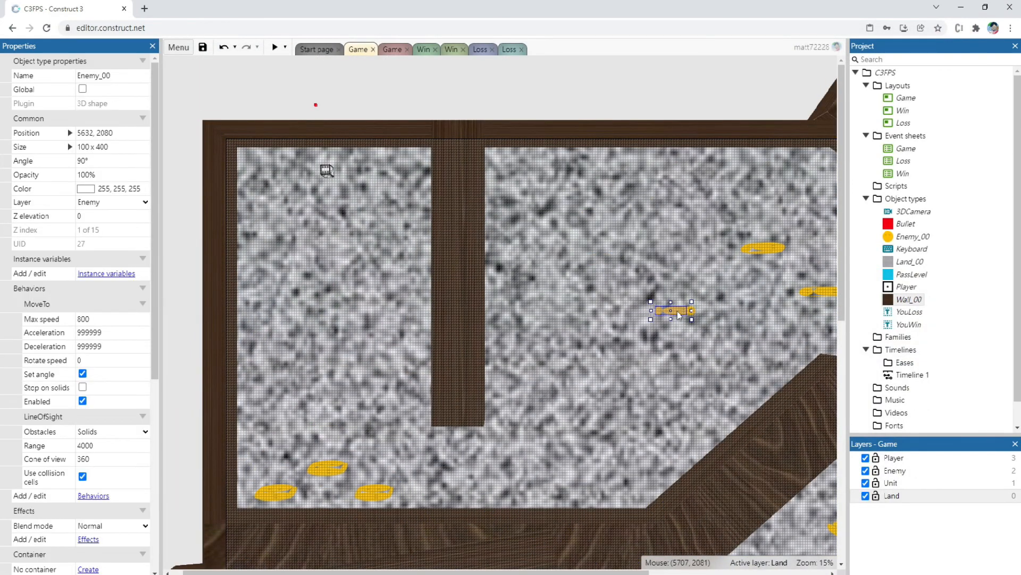
key(Delete)
Place an Enemy_00 instance in the upper room's far corner at position 7552, 1088
drag(450, 572, 599, 572)
click(541, 249)
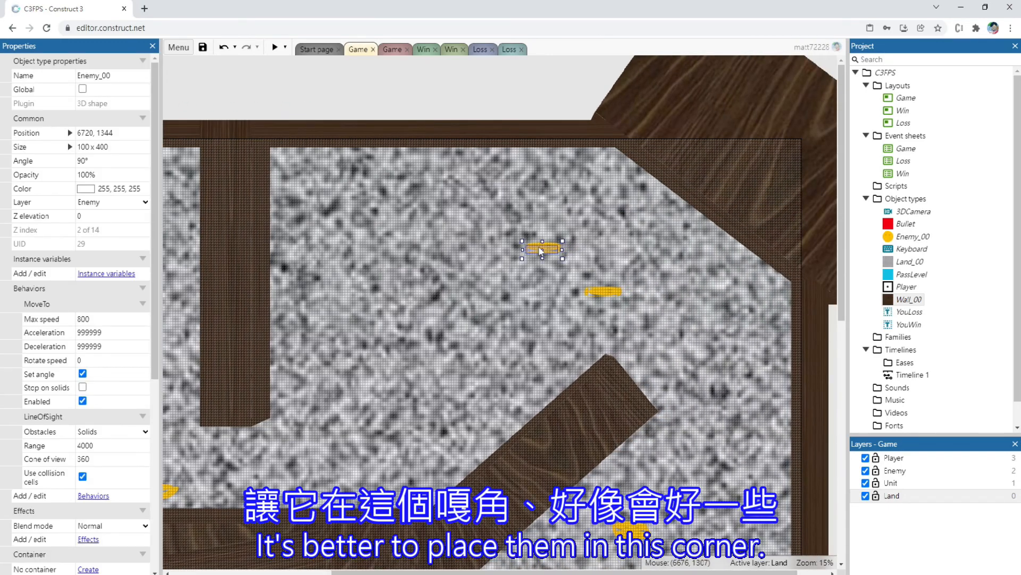
key(ctrl+v)
Delete the four Enemy_00 instances nearest the end of the diagonal wall in the lower chamber
scroll(637, 269, down, 5)
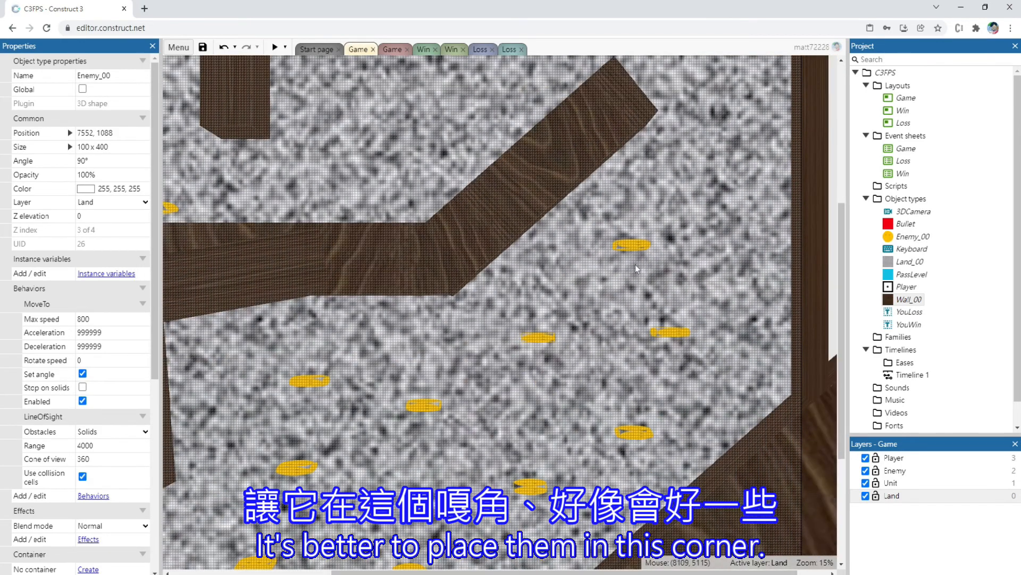
click(633, 245)
key(Delete)
click(671, 333)
key(Delete)
click(547, 337)
key(Delete)
click(633, 431)
key(Delete)
click(530, 484)
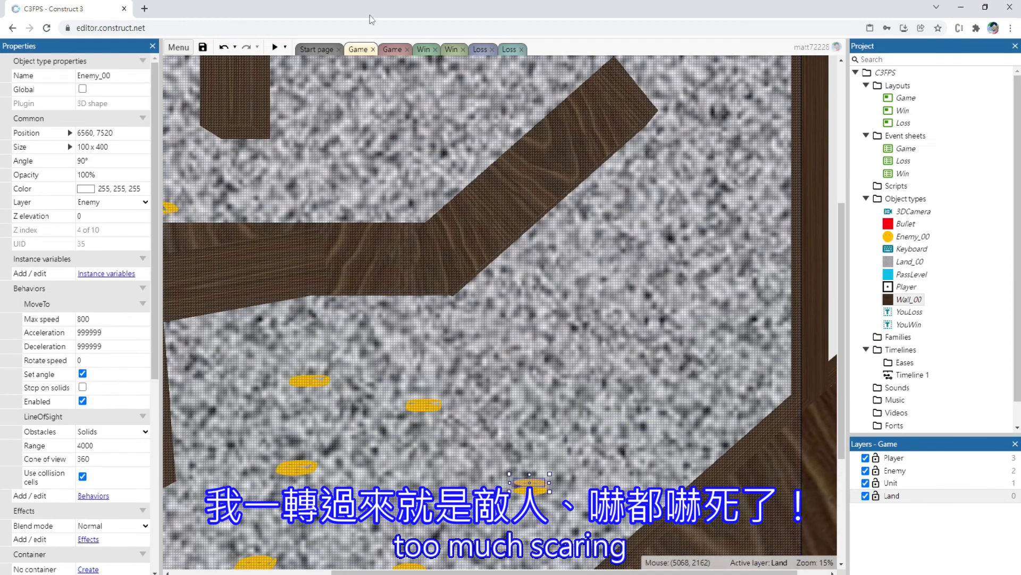
Preview the layout with the reduced enemies, fire at those in the starting room, and turn the player toward the divider
click(275, 47)
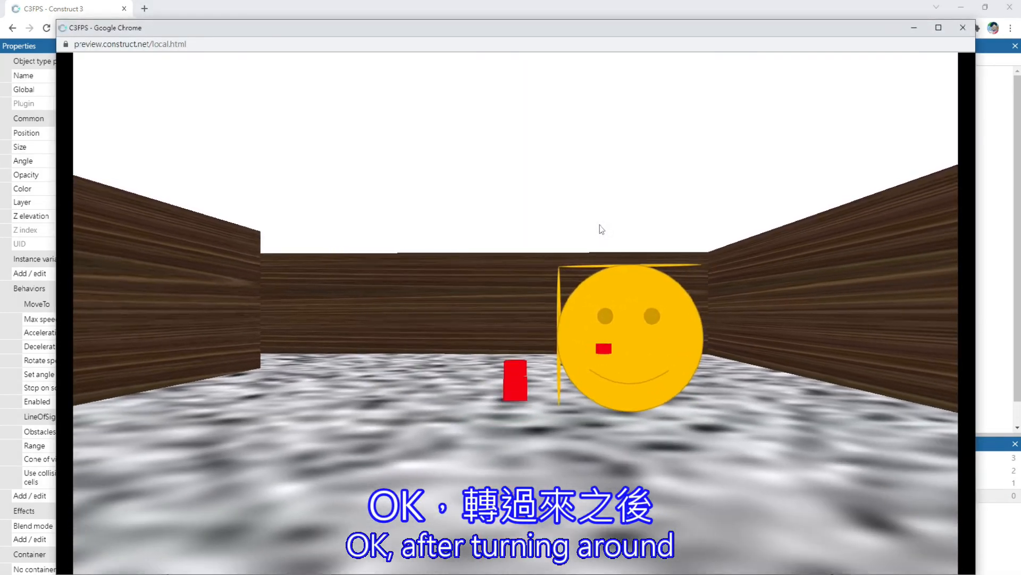
key(w)
click(599, 225)
key(a)
key(a)
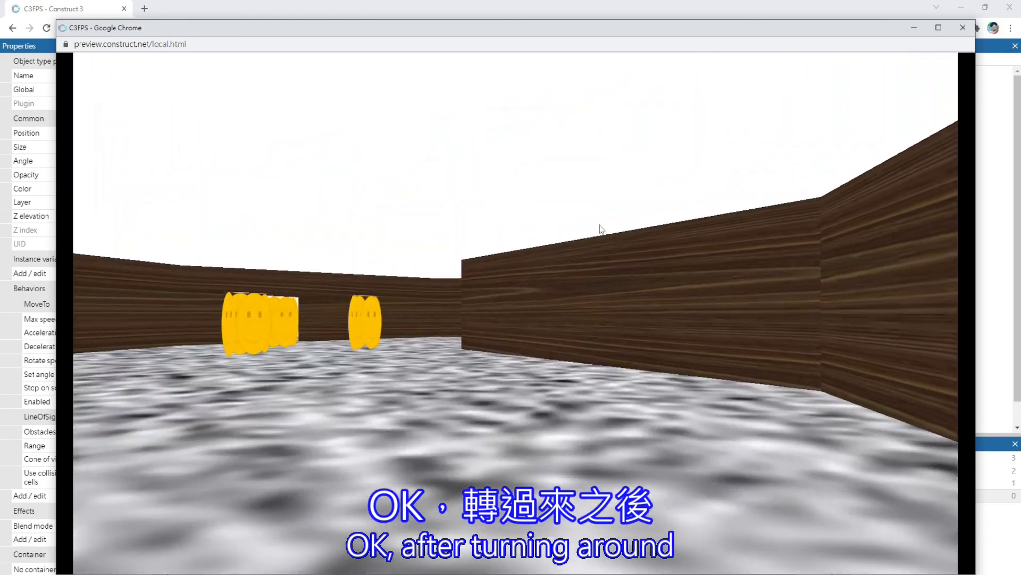
key(a)
key(d)
Steer the player past the divider wall and through the upper room while firing at the enemies
click(599, 225)
key(a)
click(599, 226)
click(599, 225)
click(599, 225)
key(w)
click(600, 226)
key(w)
click(599, 225)
click(599, 225)
key(d)
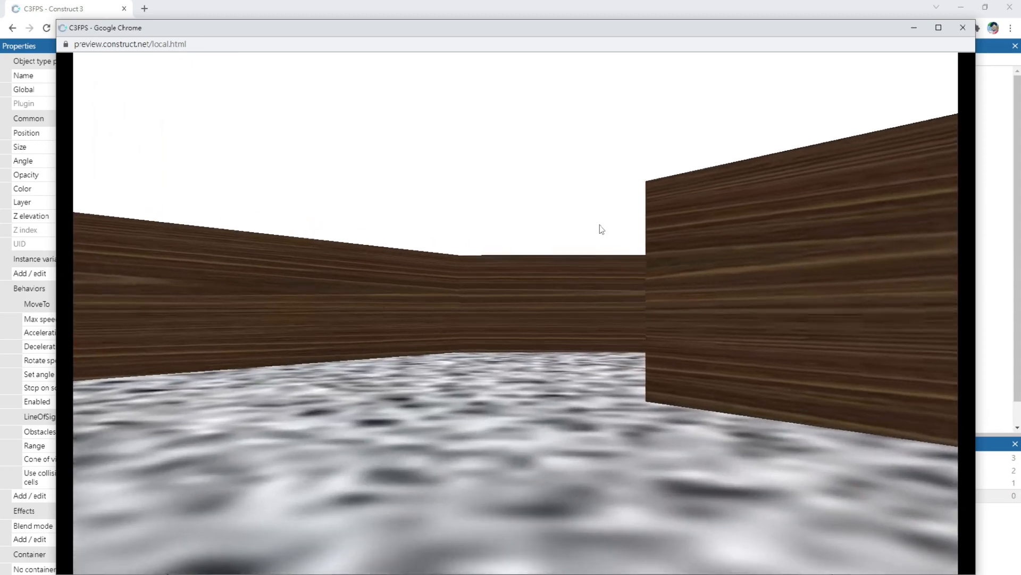
key(w)
key(d)
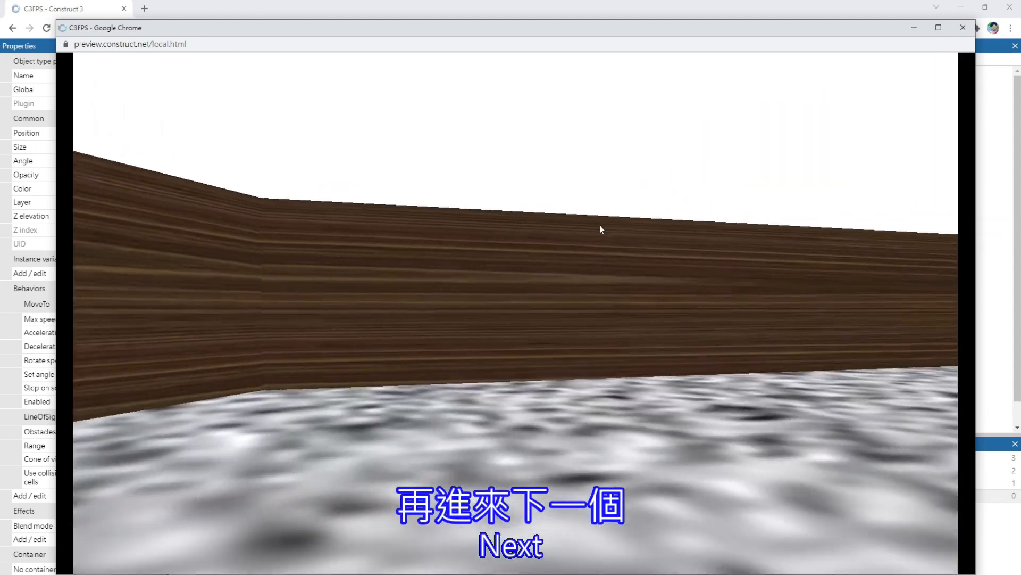
Steer the player around the diagonal wall into the lower chamber, facing the enemy group and the PassLevel portal
key(a)
key(w)
key(d)
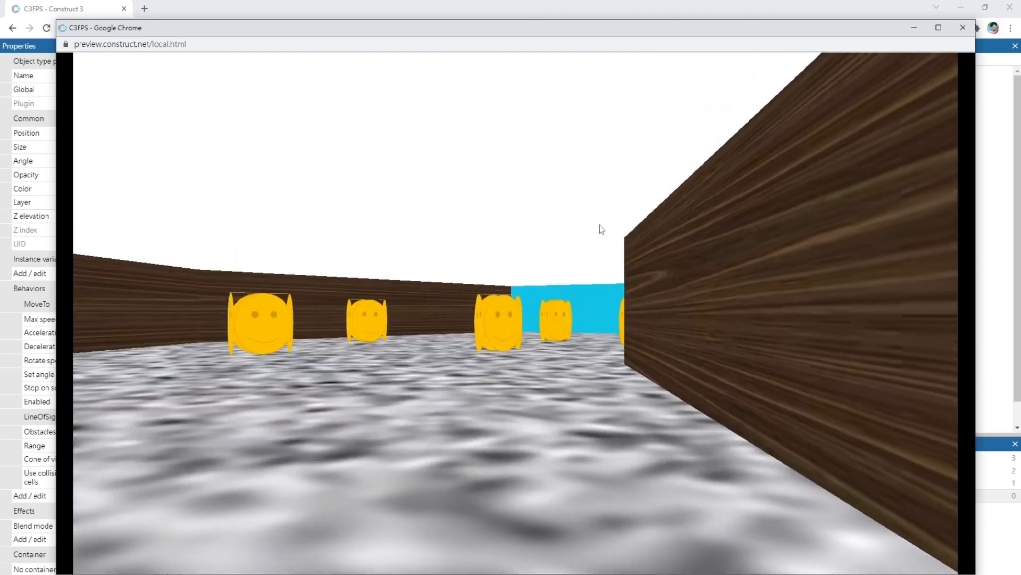
key(a)
key(d)
key(w)
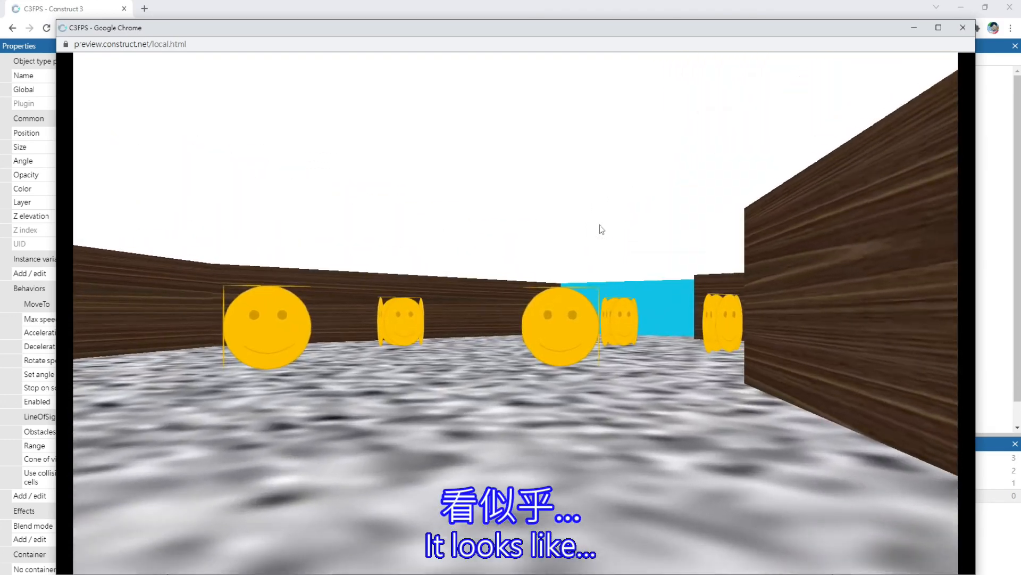
Back away from the lower chamber's enemies and fire at them repeatedly while turning and advancing to test their detection range
key(s)
key(space)
key(space)
key(a)
key(space)
key(d)
key(space)
key(space)
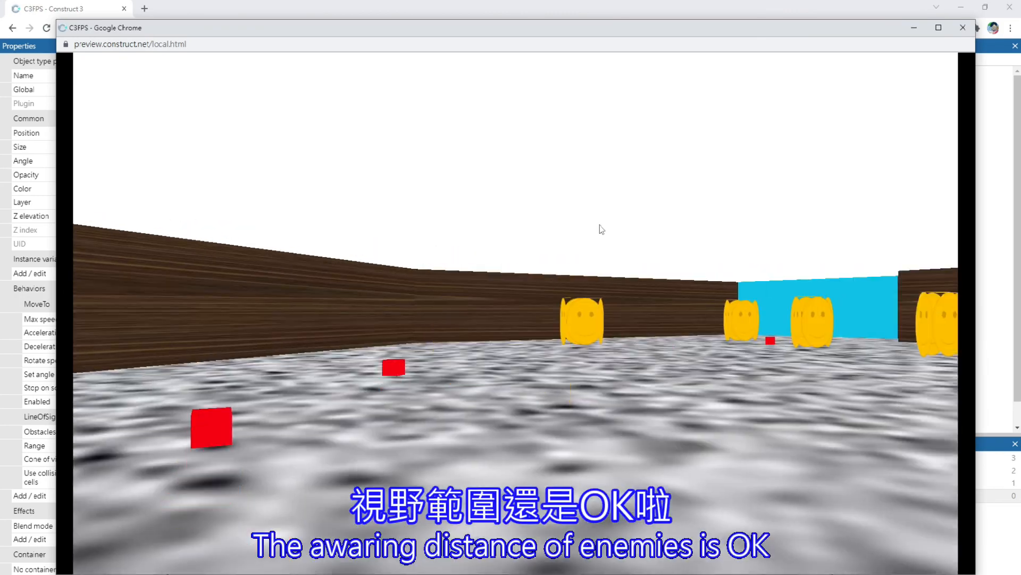
key(space)
key(space)
key(d)
key(w)
key(space)
key(a)
key(space)
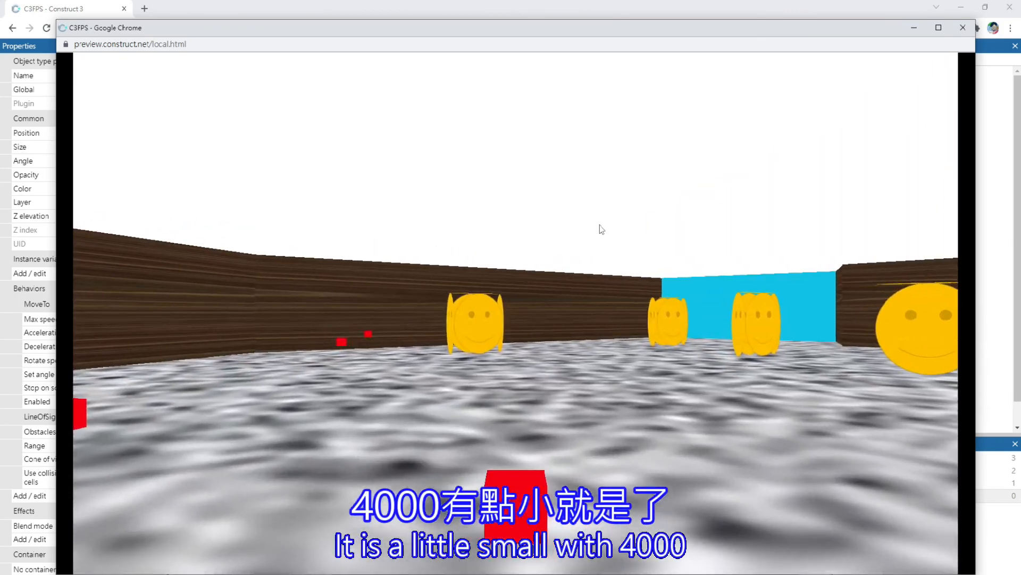
key(space)
key(space)
key(d)
key(space)
Fire at the remaining enemies in front of the PassLevel portal while moving toward it
key(space)
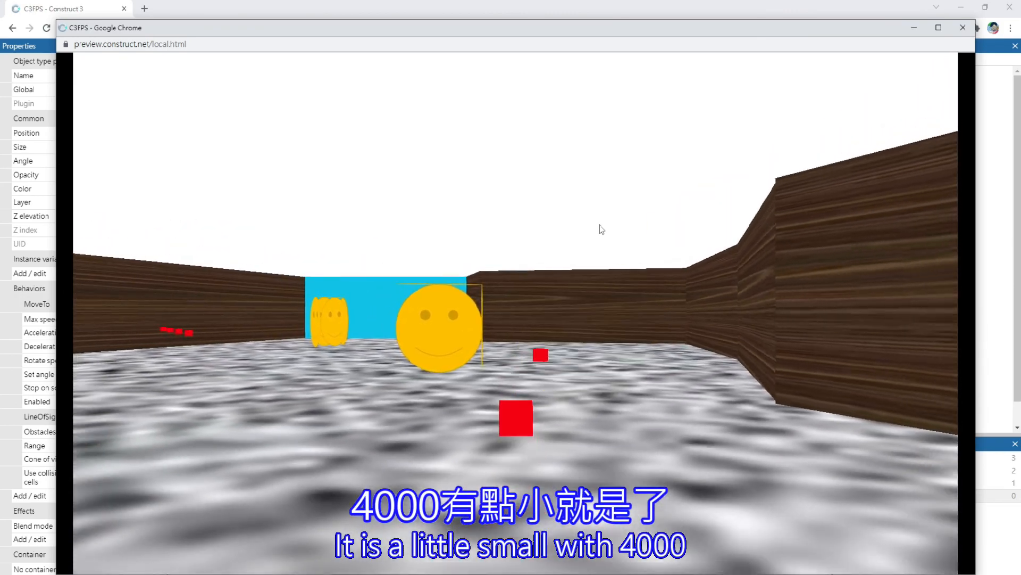
key(a)
key(space)
key(space)
key(w)
key(space)
key(space)
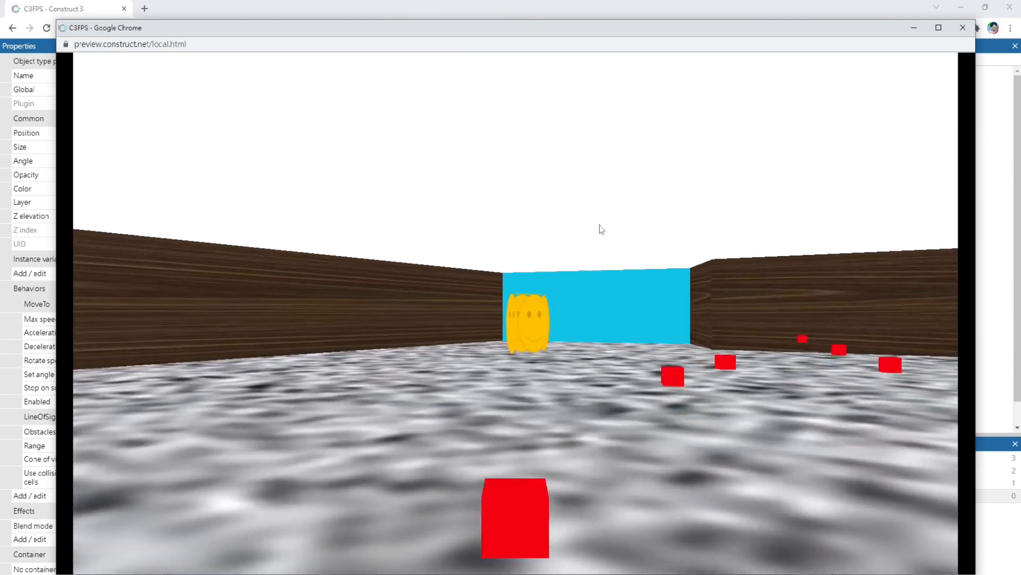
key(space)
key(space)
key(space)
key(space)
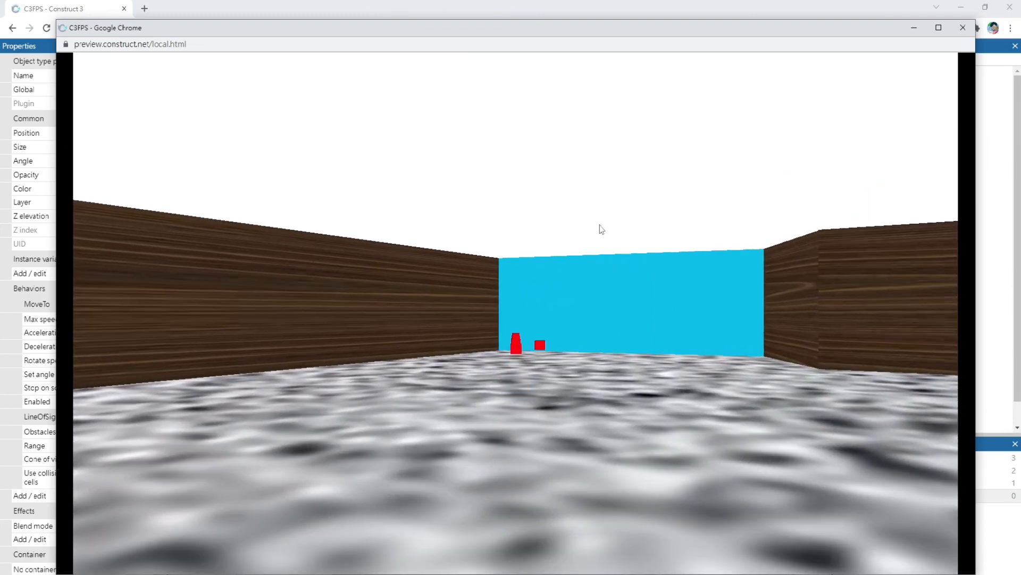
Walk the player into the PassLevel portal to test the win condition
key(d)
key(a)
key(w)
key(d)
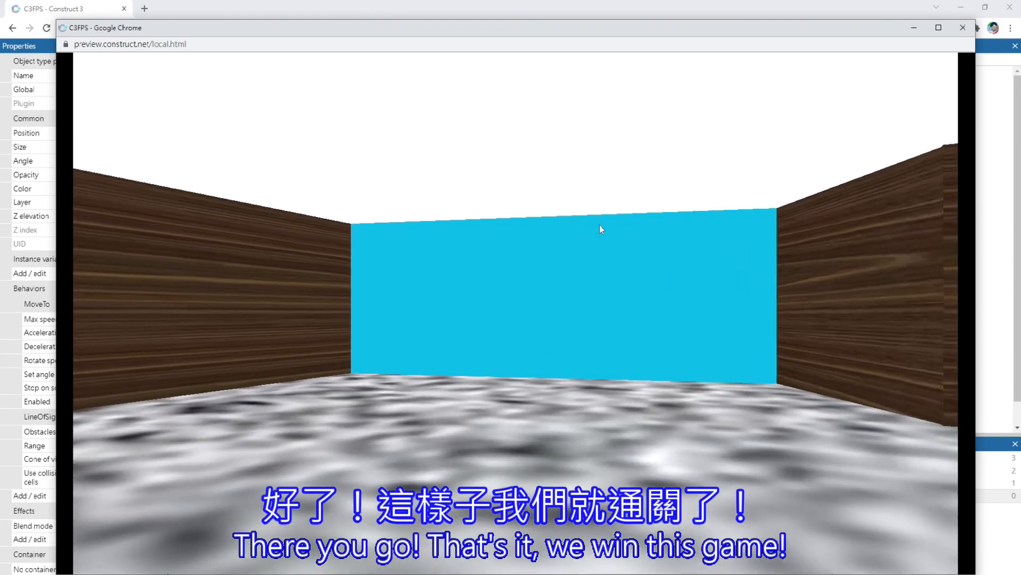
key(d)
key(a)
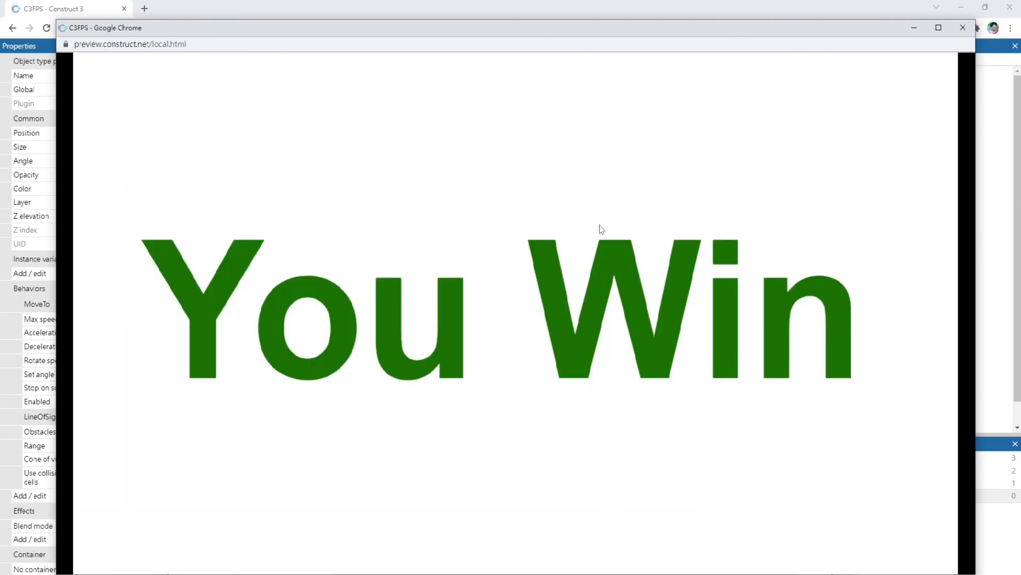
Restart the game from the win screen and fire at the starting-room enemies
key(space)
key(space)
key(space)
key(space)
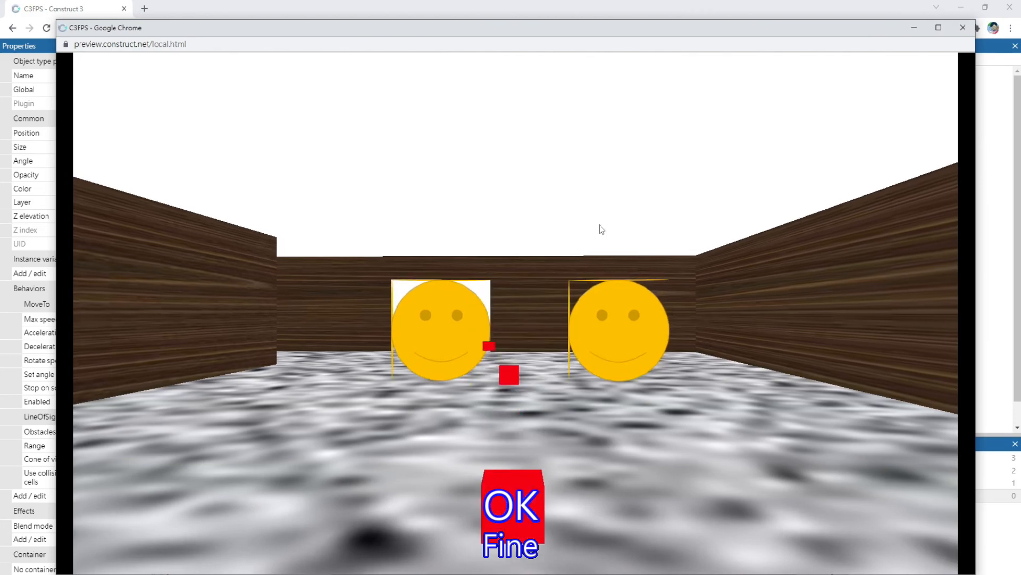